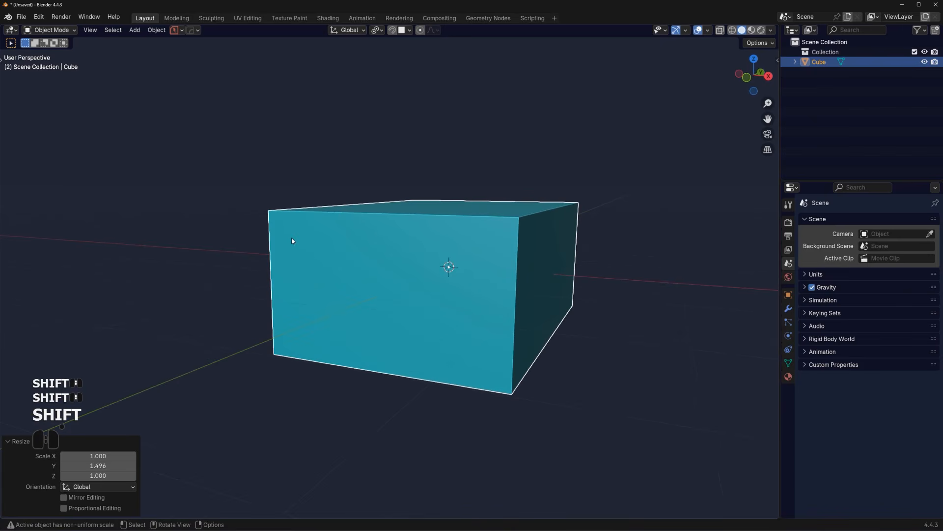
Activate the BoxCutter tool in cut mode with the box shape for the stretched cube
key("alt+w")
key("d")
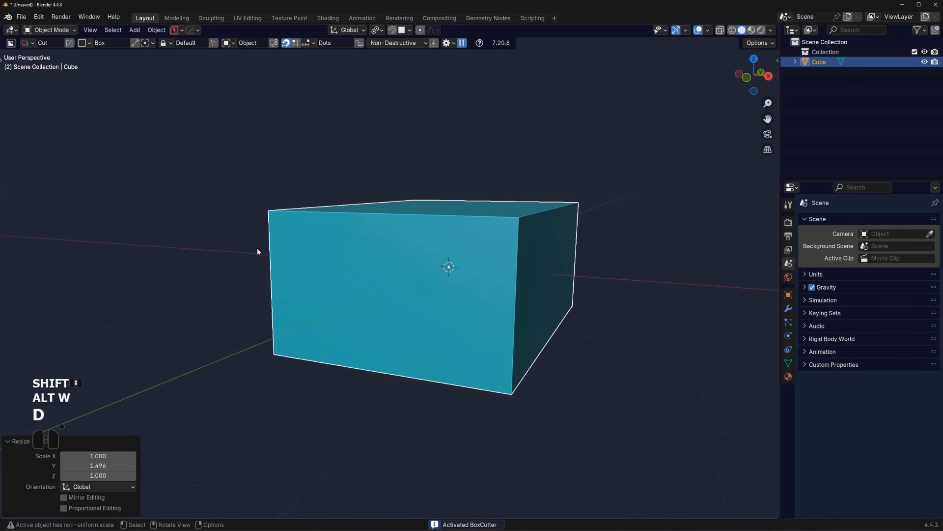
right_click(258, 247)
mouse_move(257, 248)
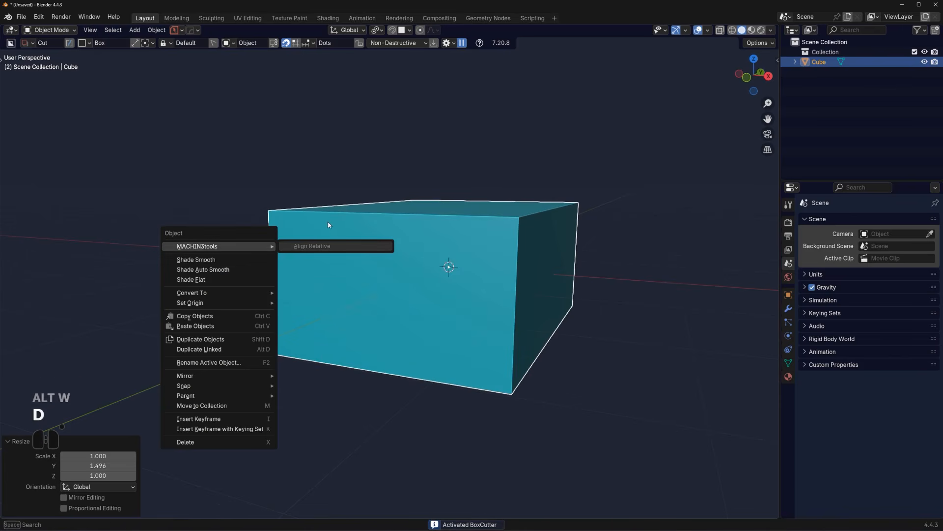
key("Escape")
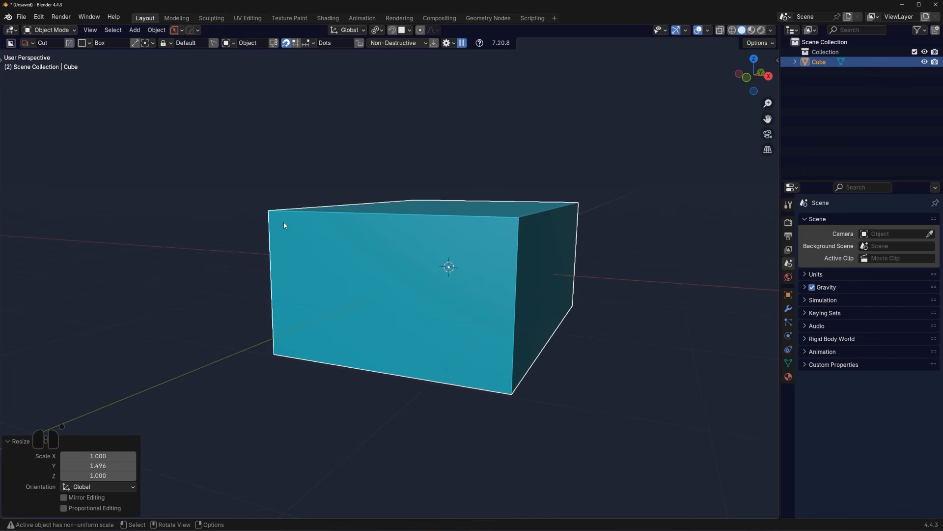
Cut a rectangular recess about 0.26 deep into the cube's front face, with its corners rounded by a 0.087 bevel
mouse_move(288, 227)
left_mouse_down()
mouse_move(377, 338)
mouse_move(458, 370)
mouse_move(496, 363)
left_mouse_up()
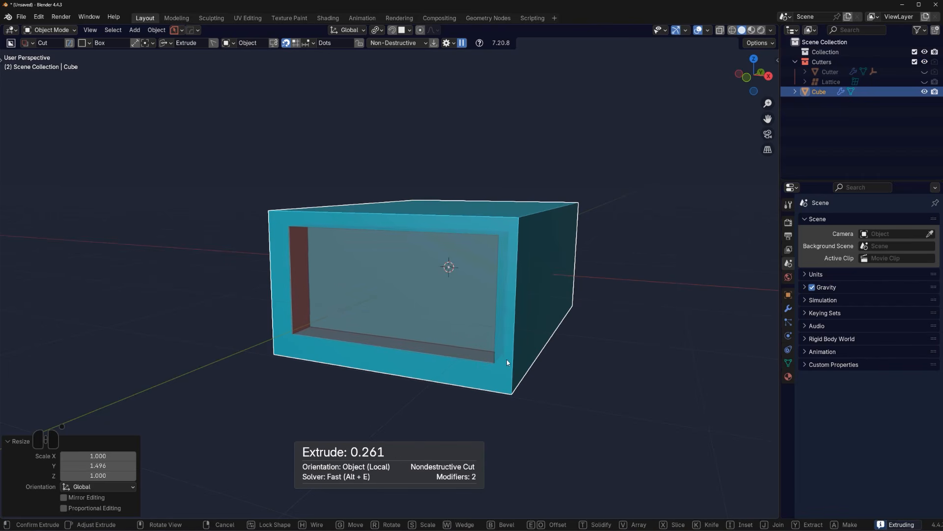
key("b")
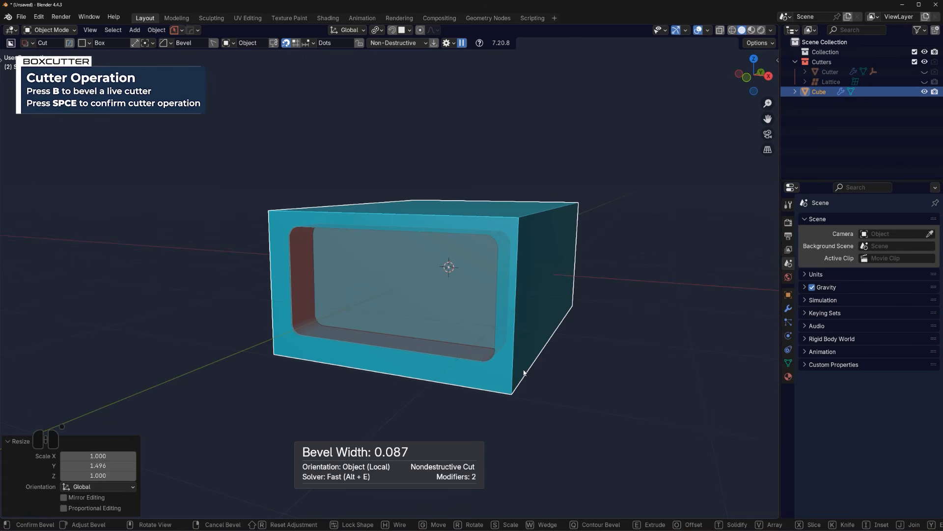
key("space")
Cut a box notch of about 0.314 by 0.873 through the block's lower front corner in the right orthographic view
middle_click_drag(524, 374, 435, 294)
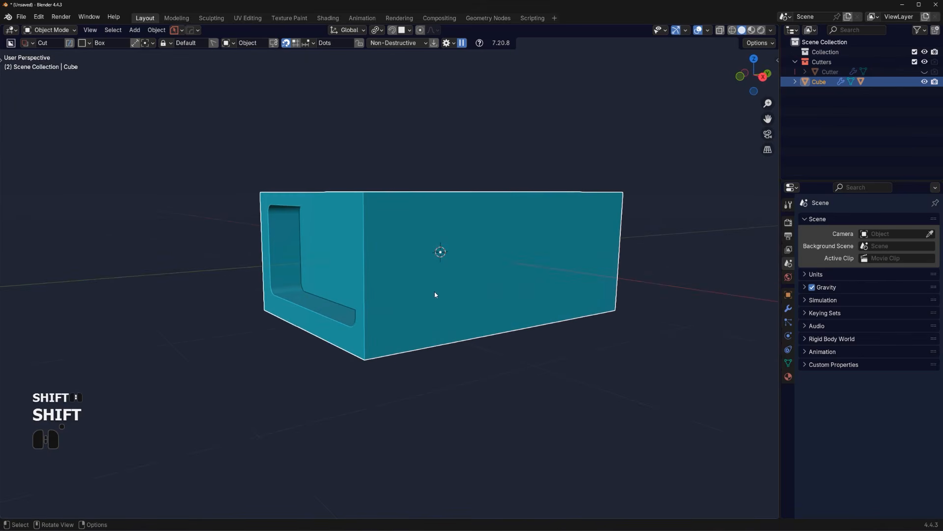
mouse_move(384, 307)
middle_mouse_down()
mouse_move(360, 305)
mouse_move(350, 274)
mouse_move(387, 303)
middle_mouse_up()
key("KP_5")
mouse_move(258, 263)
left_mouse_down()
mouse_move(344, 419)
mouse_move(319, 426)
left_mouse_up()
key("space")
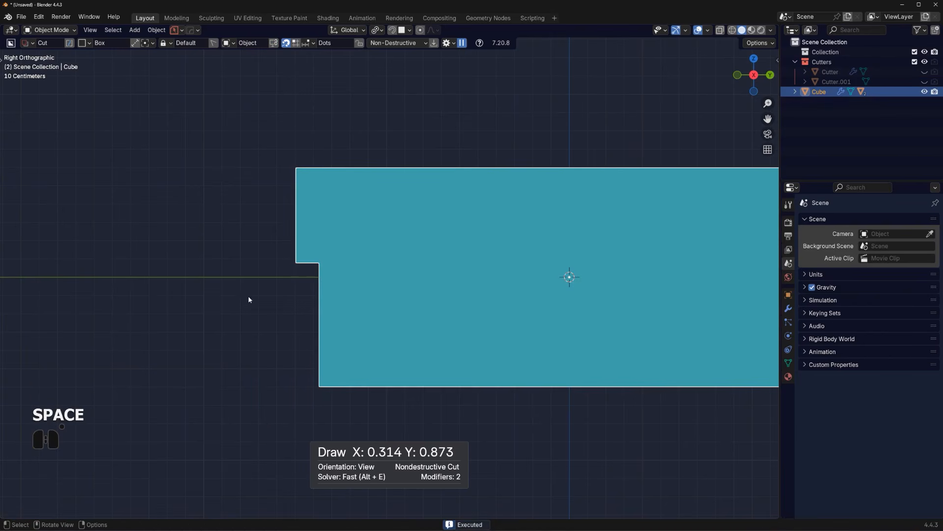
Select the notch's boolean cutter with Ever Scroll and move it about 0.239 m down along Z
middle_click_drag(231, 278, 239, 243)
key("KP_5")
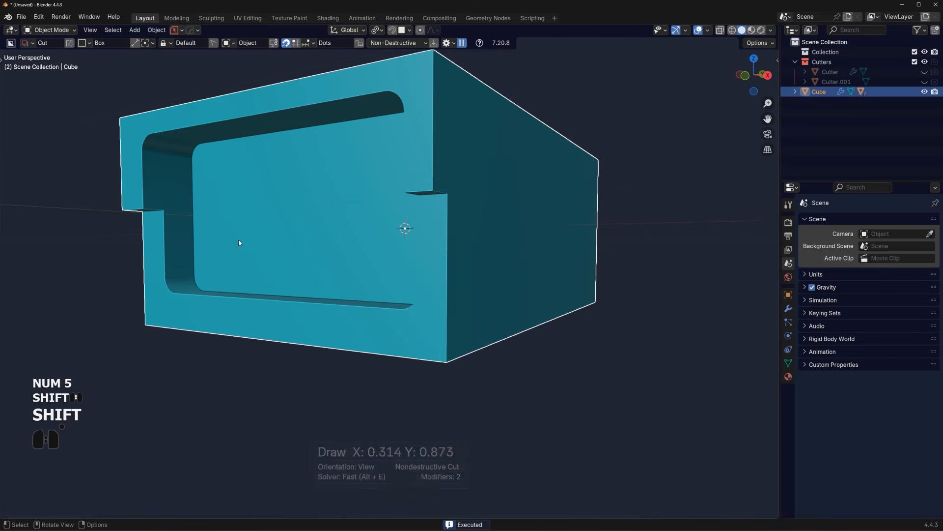
key("q")
mouse_move(370, 217)
left_click(418, 216)
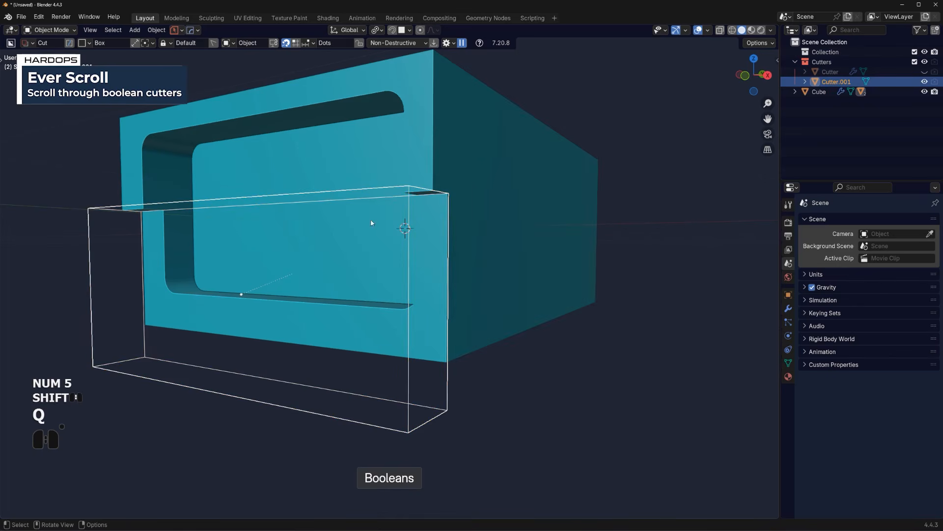
key("g")
key("z")
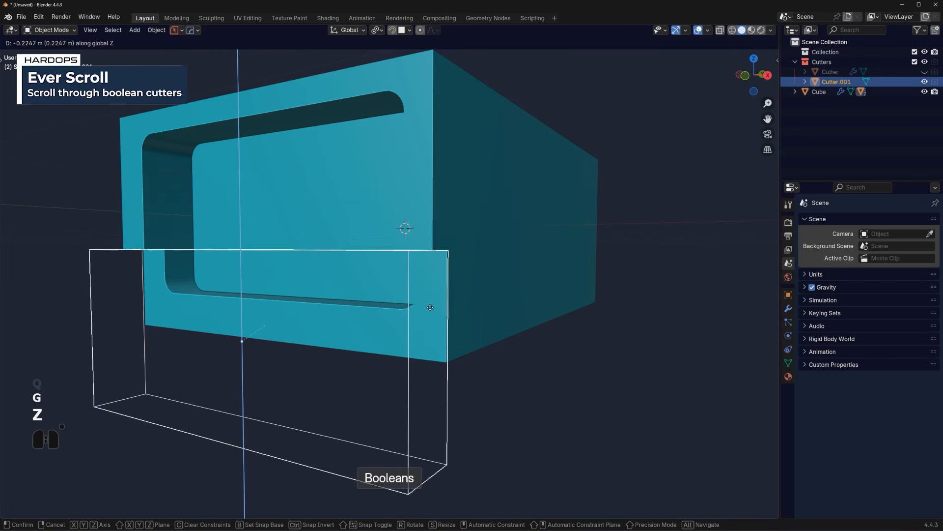
left_click(431, 310)
Scale the notch cutter by about 1.77 along the Y axis to deepen the notch
middle_click_drag(430, 310, 423, 278)
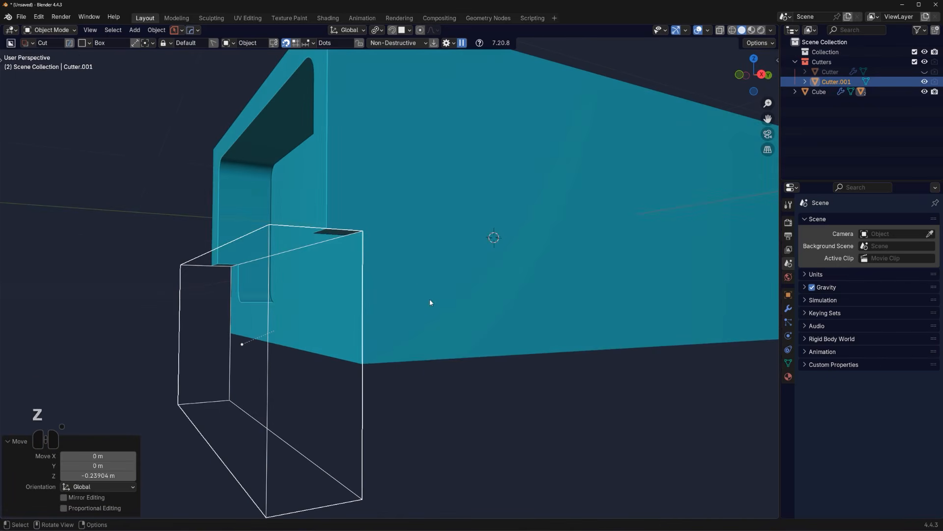
key("s")
key("y")
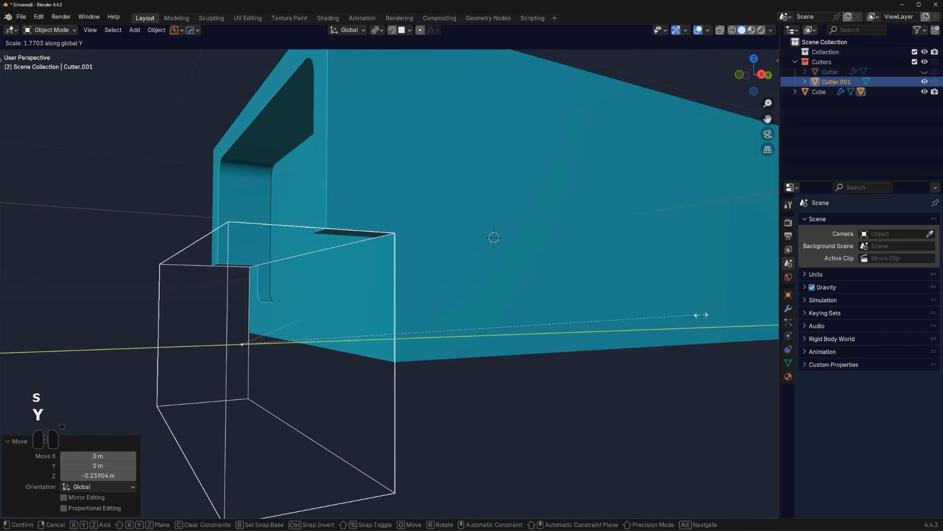
left_click(702, 316)
right_click(423, 245)
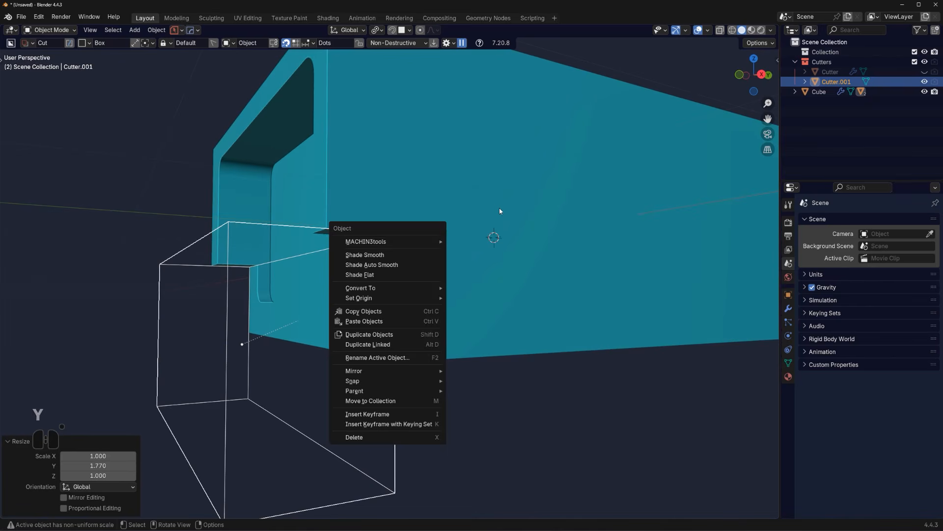
Select the main block and bake in its boolean cuts with Smart Apply
key("q")
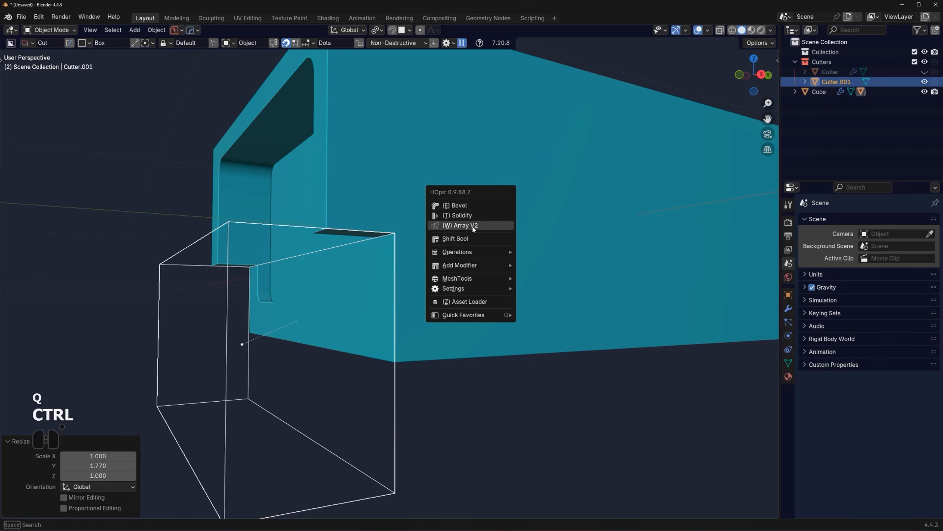
left_click(494, 190)
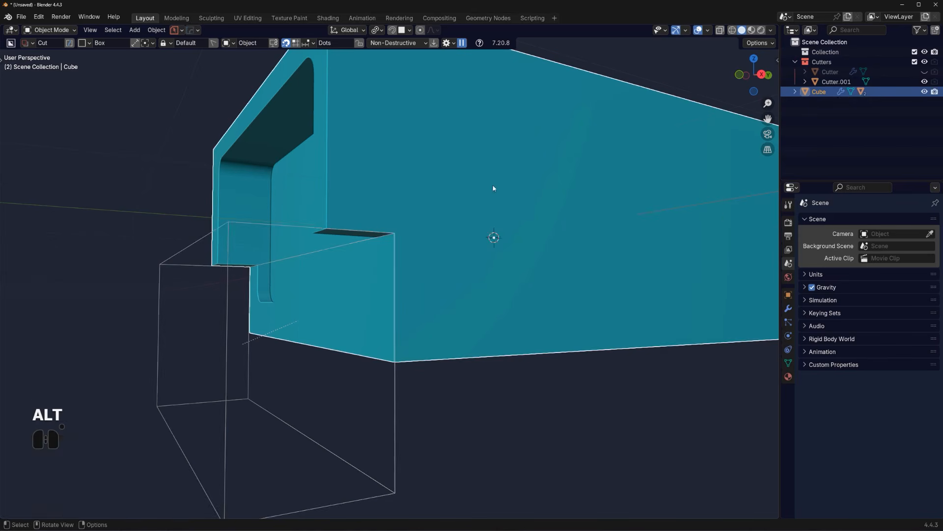
key("q")
left_click(486, 186, "alt")
Bevel the outer front edge above the notch by about 0.206 m with one segment to form a sloped chamfer
mouse_move(362, 246)
middle_mouse_down()
mouse_move(374, 240)
mouse_move(354, 243)
middle_mouse_up()
key("Tab")
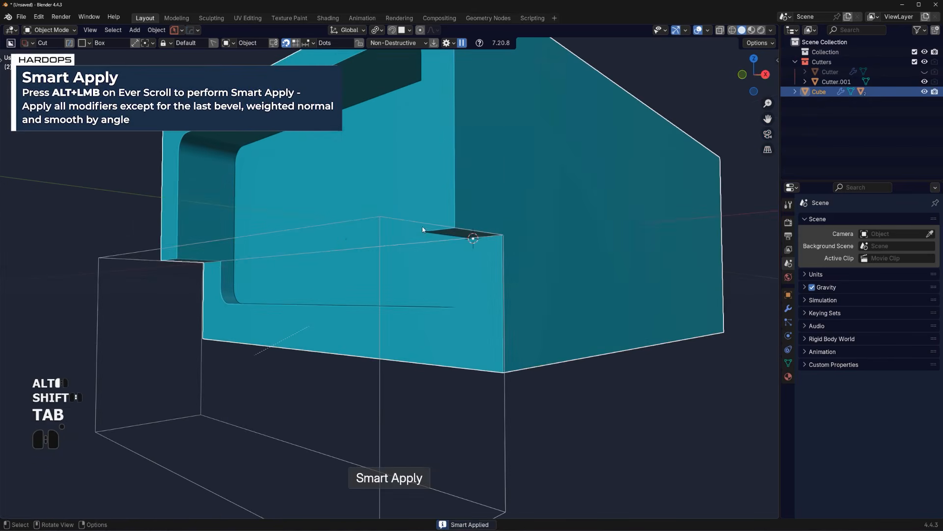
left_click(436, 229)
middle_click_drag(499, 276, 534, 305)
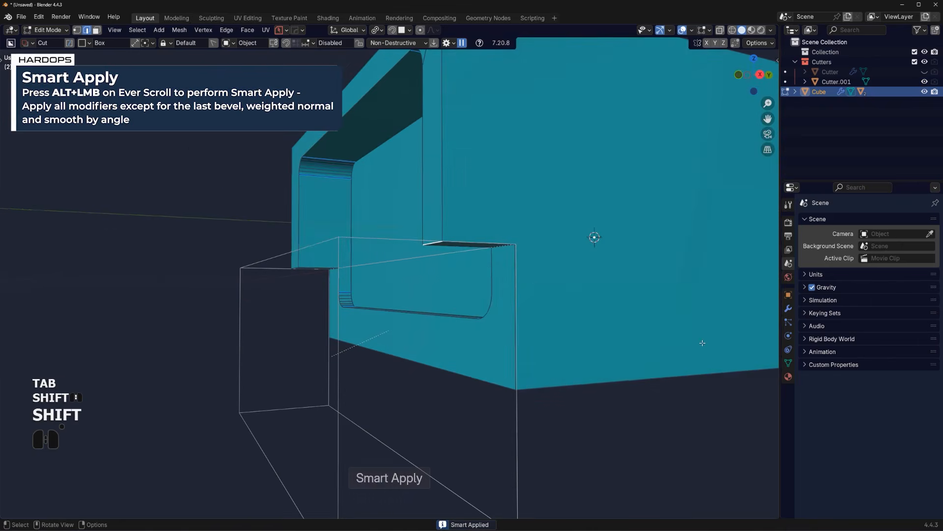
key("ctrl+b")
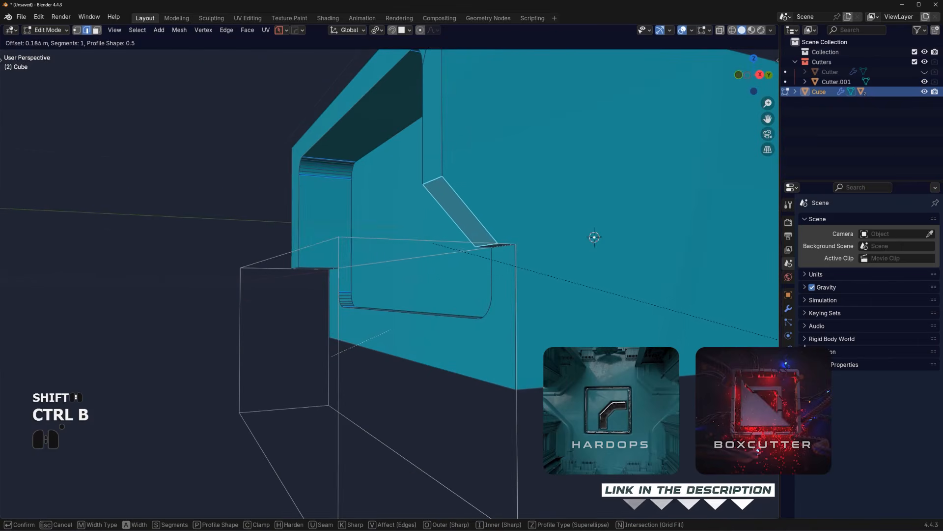
left_click(811, 349)
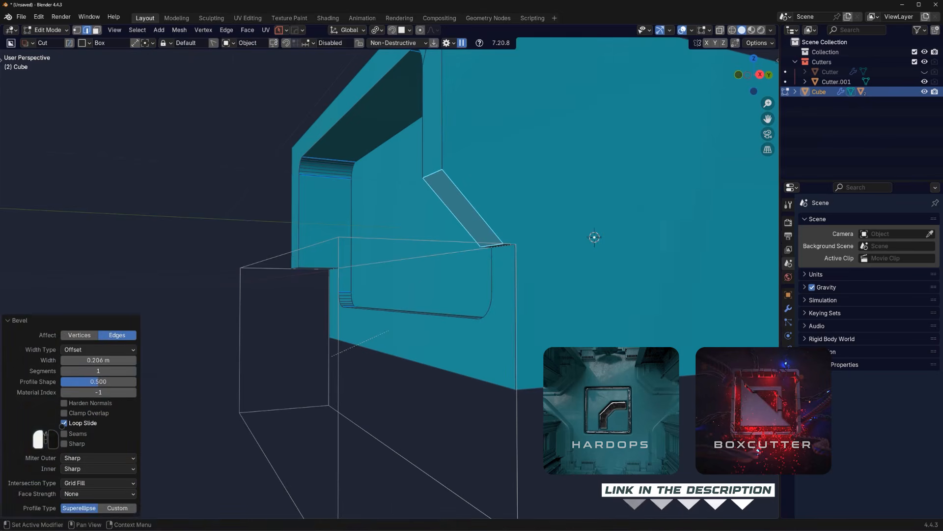
Move the recessed lower front face about 0.075 m along the Y axis
middle_click_drag(502, 294, 508, 334)
key("Tab")
key("g")
key("y")
left_click(525, 268)
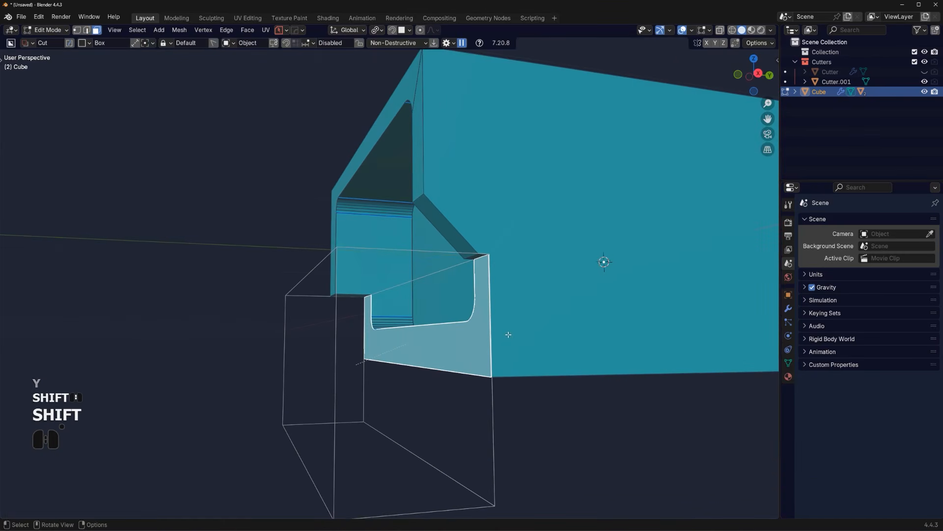
key("g")
key("y")
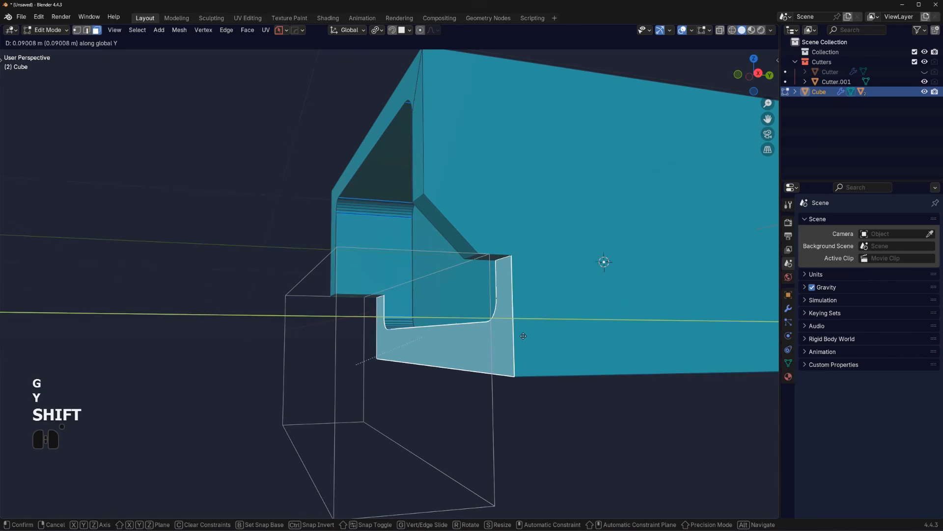
left_click(492, 332, "shift")
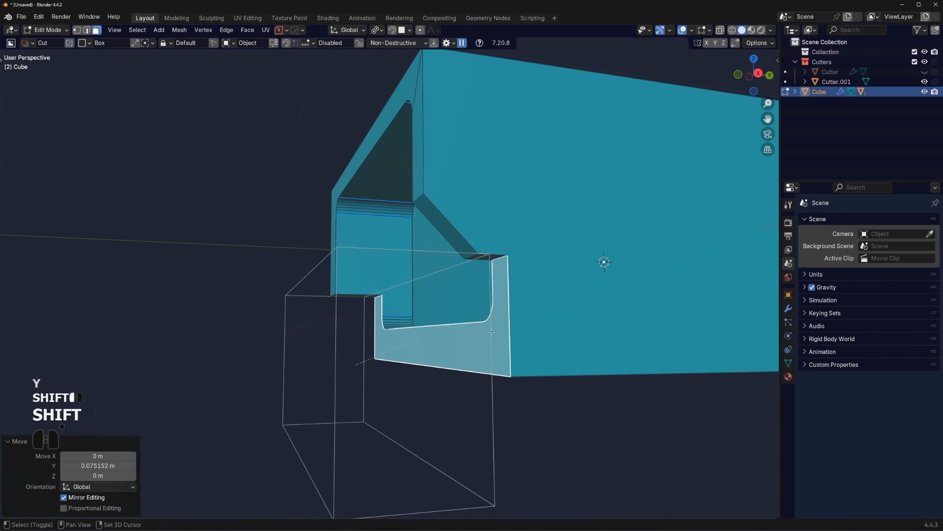
Widen the sloped chamfer face by about 0.065 using MESHmachine's Change Width with Reverse enabled
left_click(438, 219)
middle_click_drag(438, 220, 494, 240)
key("shift+y")
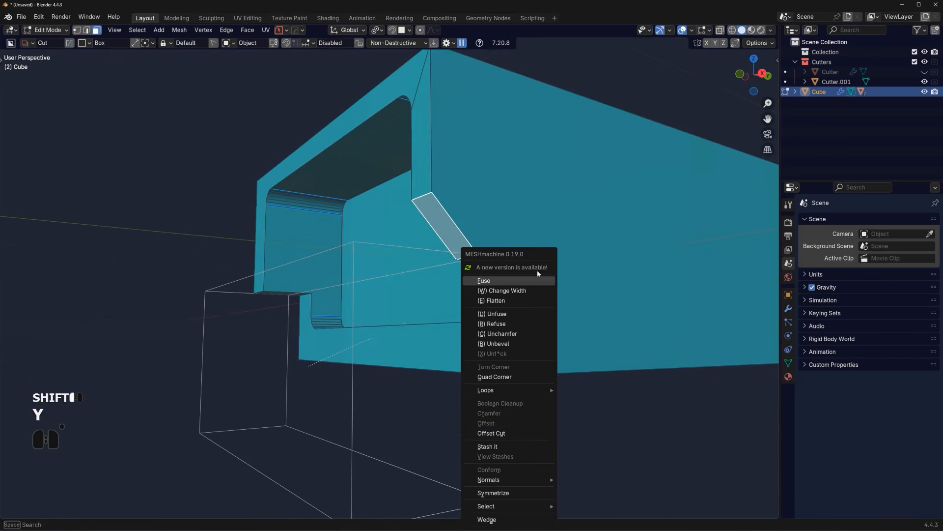
left_click(531, 289)
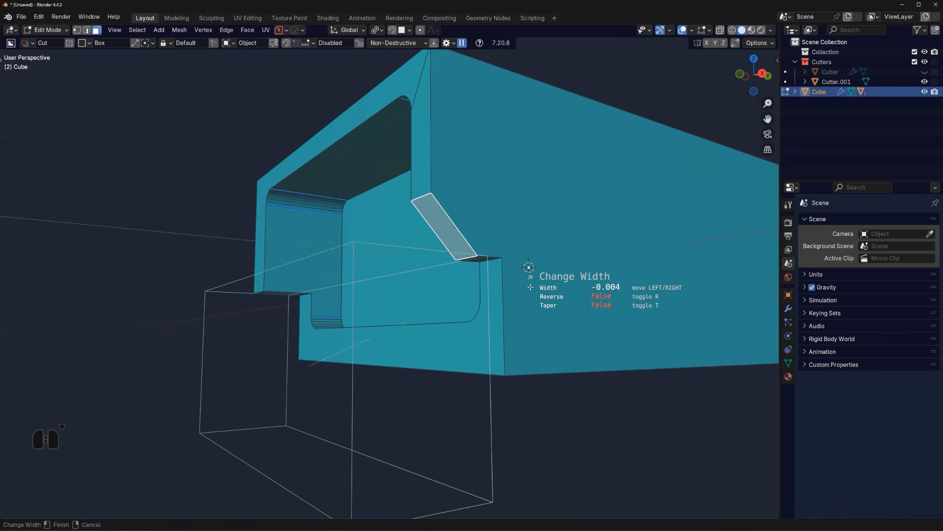
key("r")
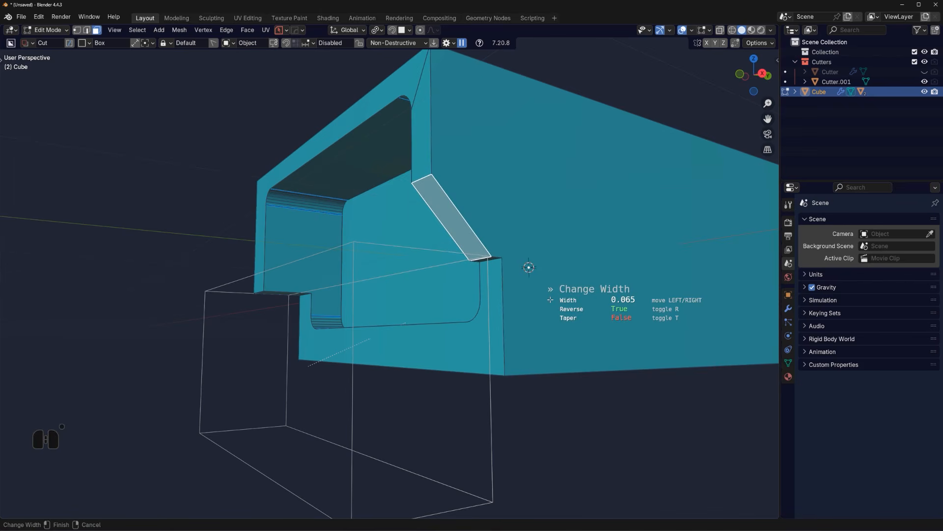
left_click(550, 300)
Symmetrize the mesh across the X axis from the positive to the negative side
left_click(526, 319)
scroll(530, 339, "down", 1)
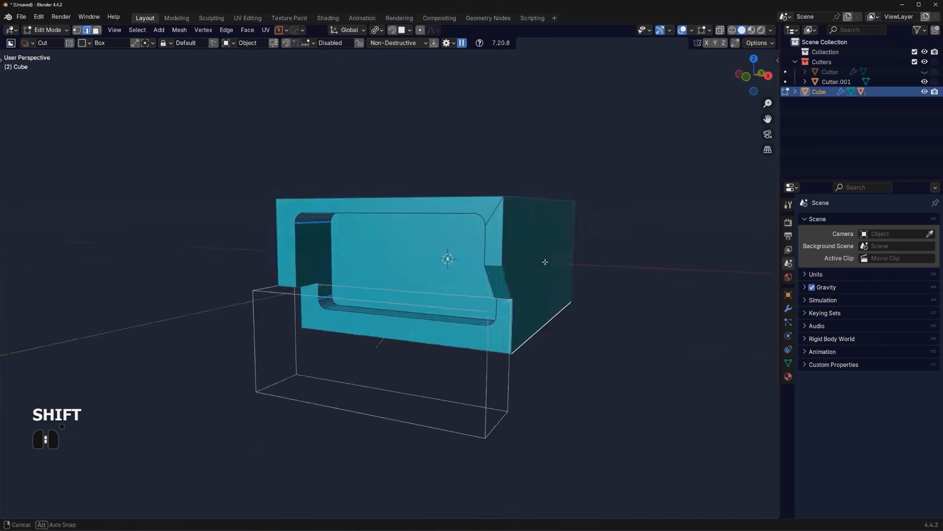
middle_click_drag(544, 263, 605, 290)
key("alt+x")
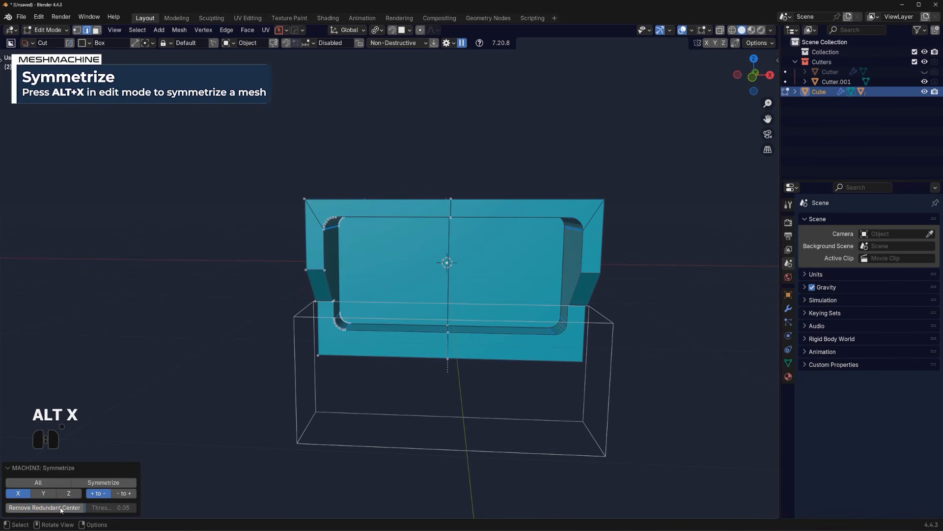
middle_click_drag(373, 344, 416, 193)
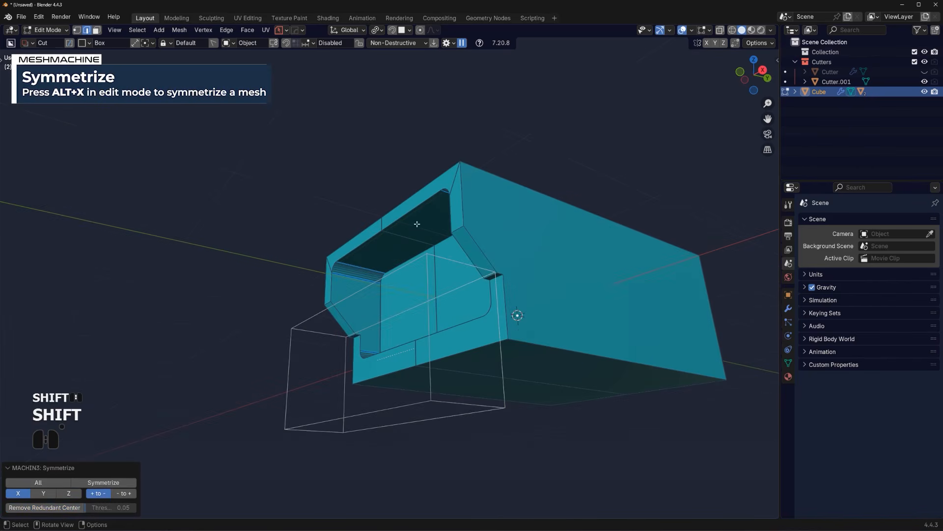
middle_click_drag(416, 224, 422, 274)
Dissolve the two diagonal edges at the upper corners of the block's front face
key("Tab")
key("q")
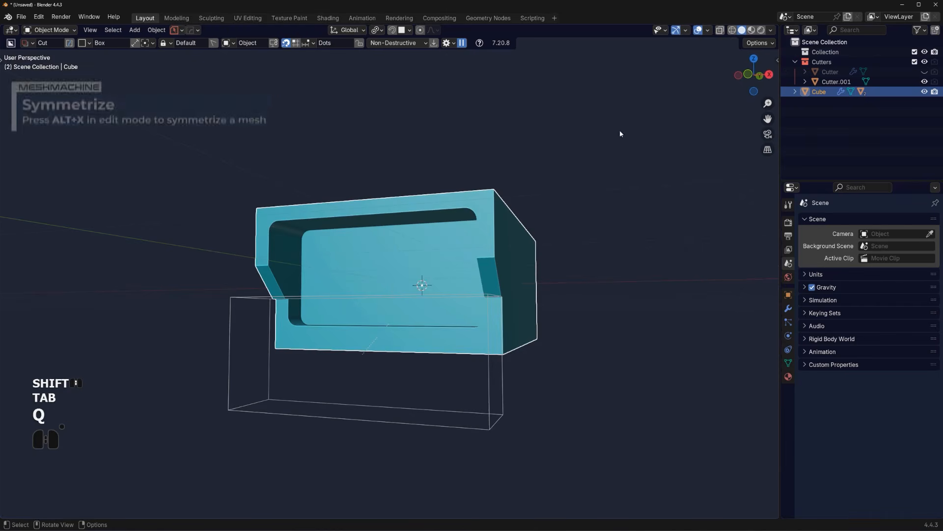
key("Tab")
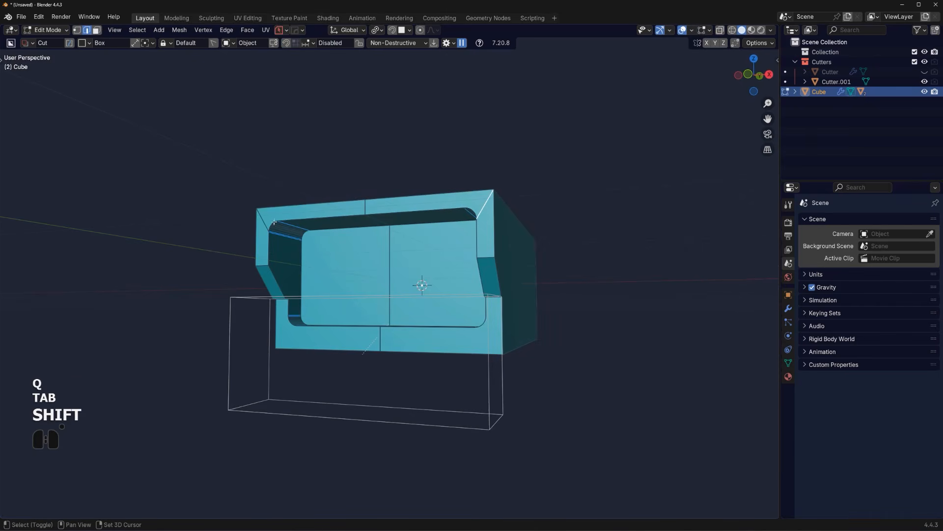
key("ctrl+x")
middle_click_drag(338, 245, 537, 214)
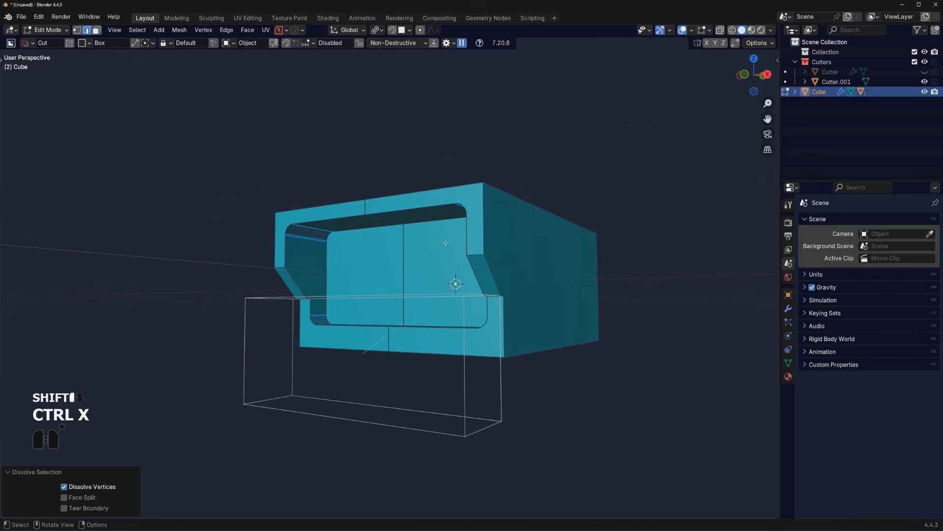
Bevel the block's long outer side edges by about 0.099 m with 7 segments and return to Object Mode
key("Tab")
middle_click_drag(543, 354, 421, 293)
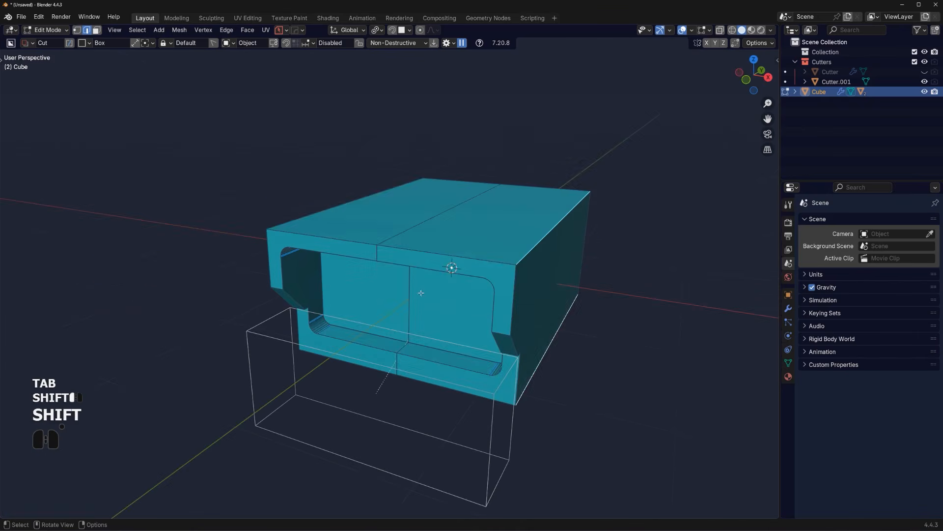
middle_click_drag(317, 213, 404, 267)
middle_click_drag(476, 352, 315, 339)
key("ctrl+b")
scroll(661, 299, "up", 6)
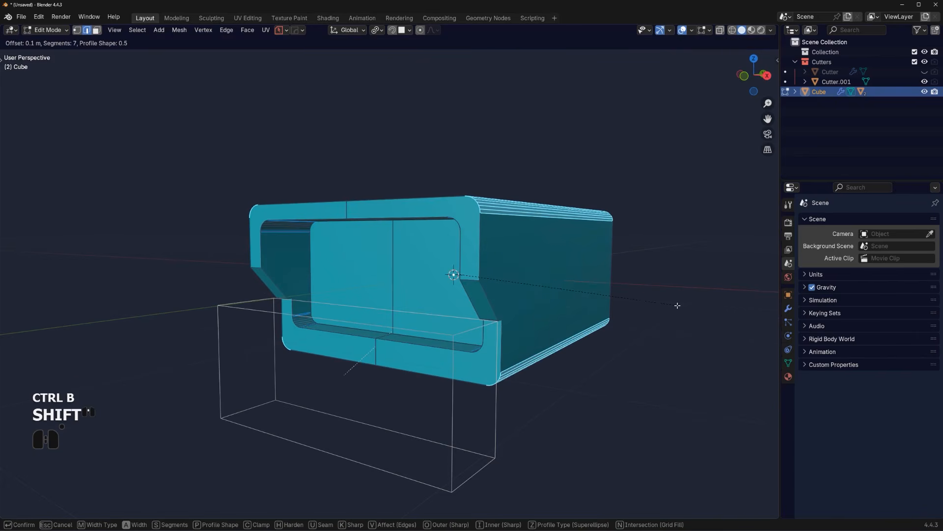
left_click(676, 306, "shift")
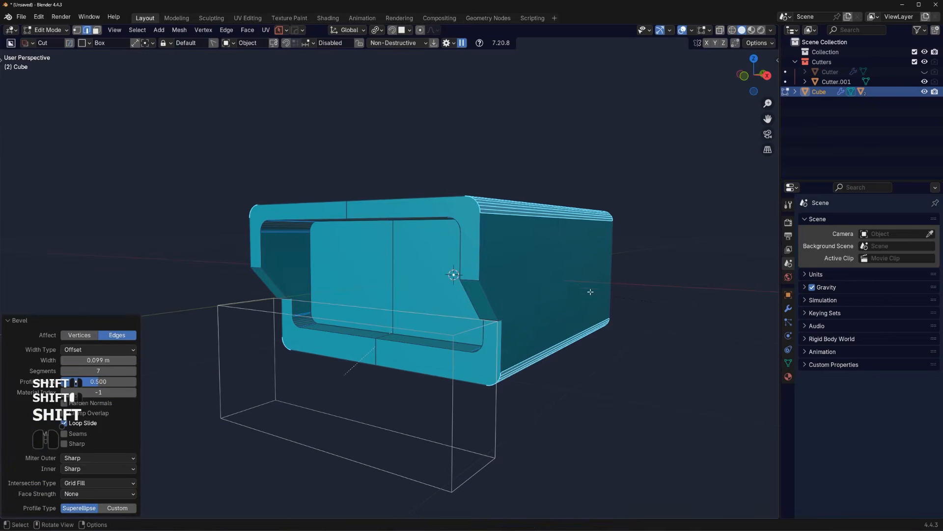
middle_click_drag(590, 292, 524, 276)
key("Tab")
scroll(522, 296, "down", 1)
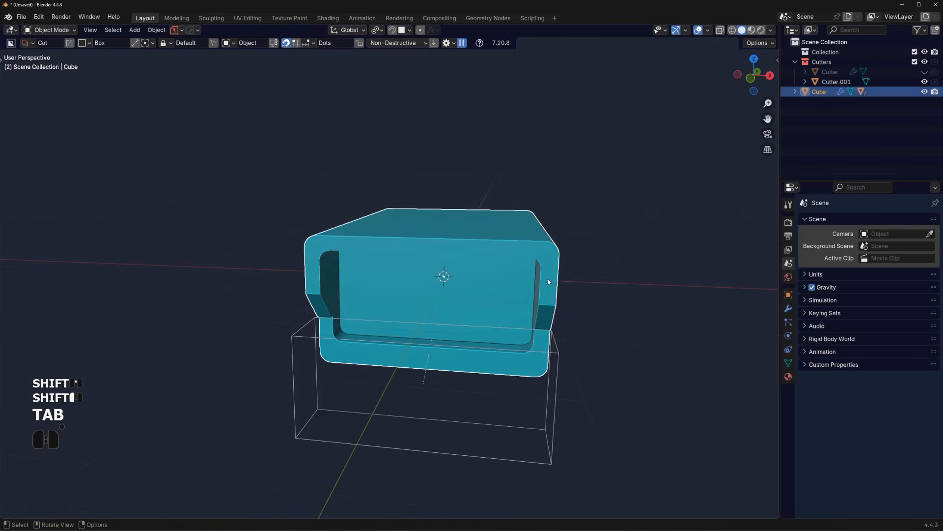
Add a 3-segment, 0.009-wide bevel modifier with a 30° angle limit and a weighted normal modifier to the block
key("q")
left_click(524, 281)
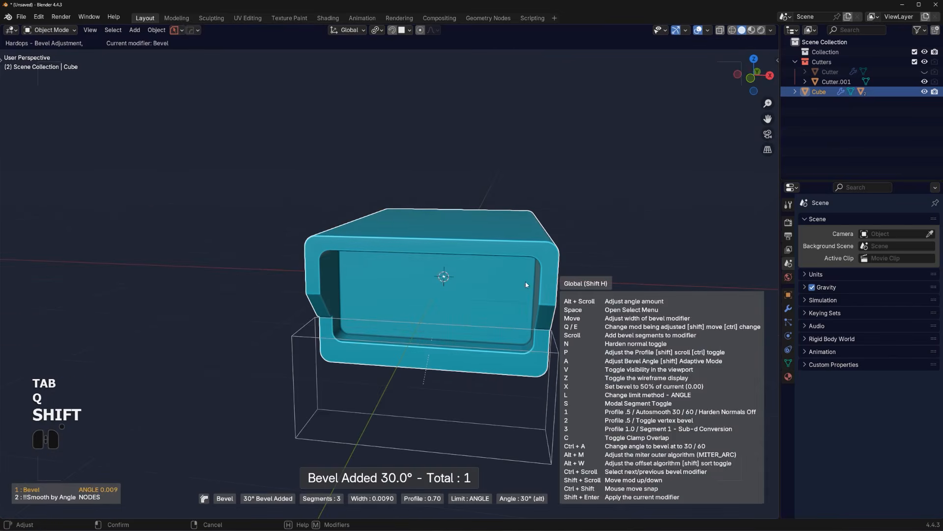
left_click(530, 283, "shift")
key("q")
left_click(501, 259, "alt")
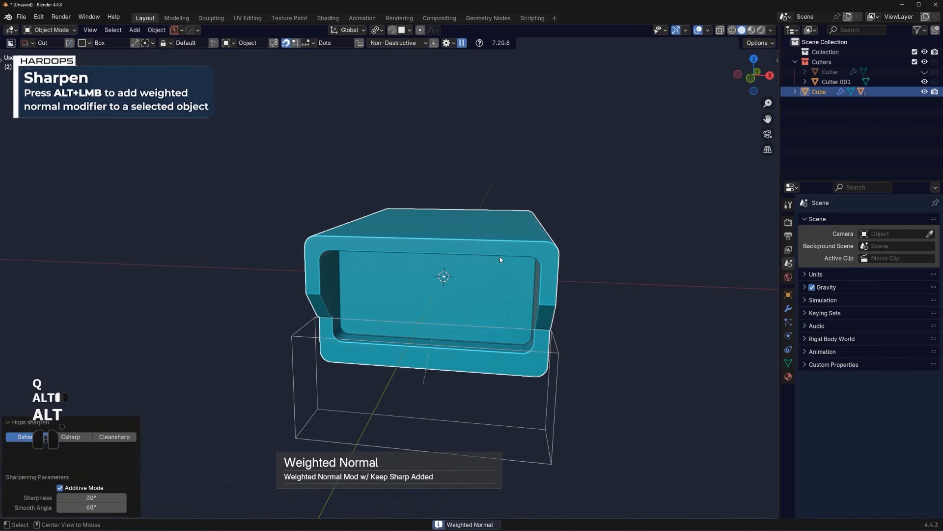
middle_click_drag(500, 256, 403, 334)
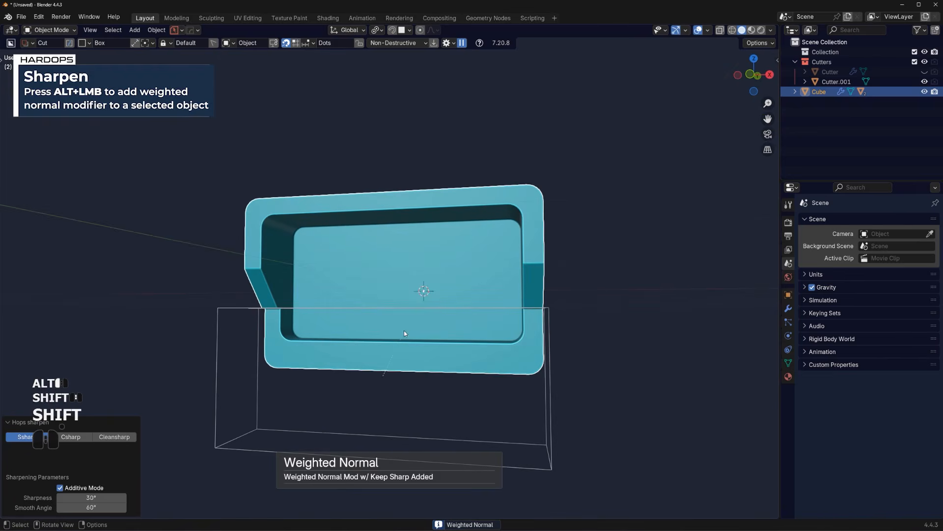
Save the file as t1.blend on the Desktop and store an incremental copy, t2, with PowerSave
left_click(25, 21)
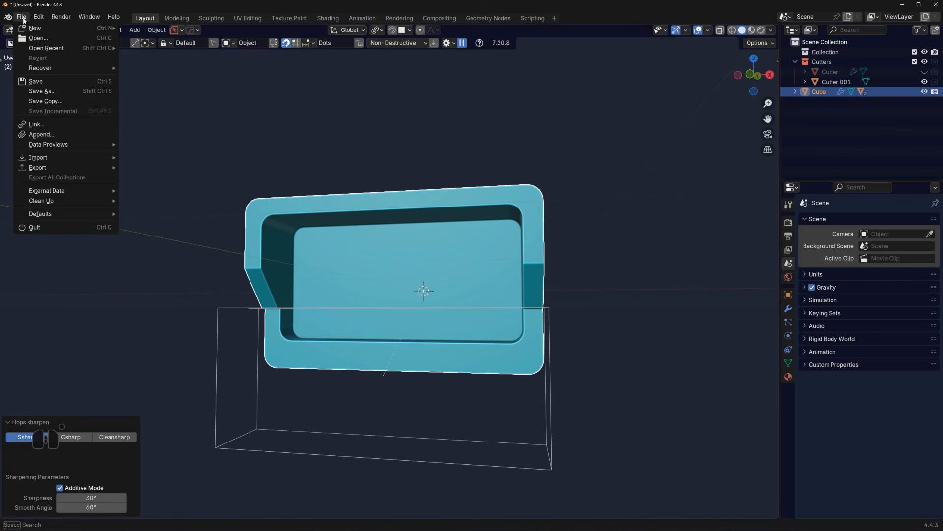
left_click(39, 92)
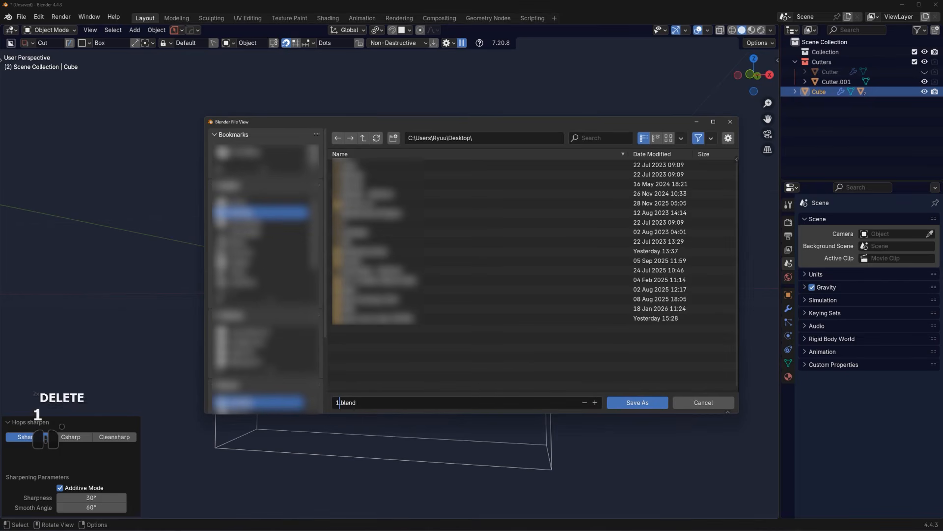
key("BackSpace")
type("t")
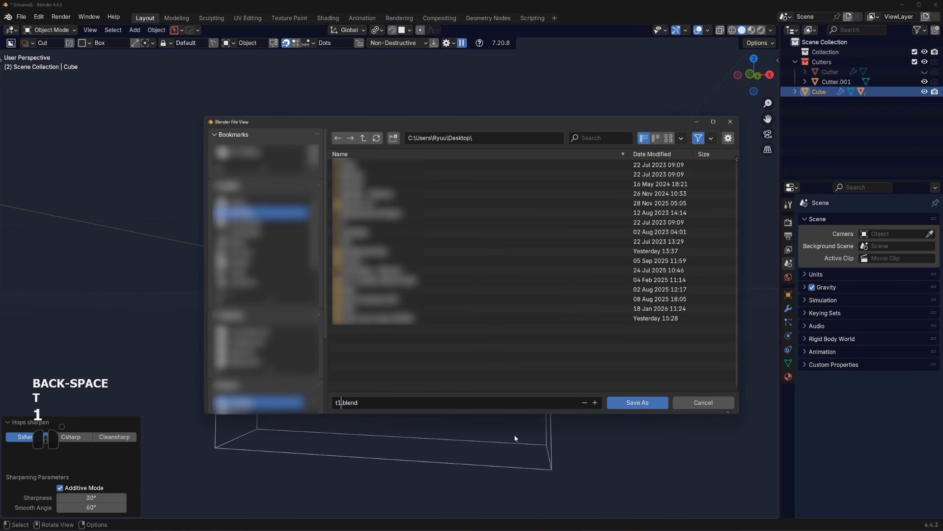
left_click(648, 404)
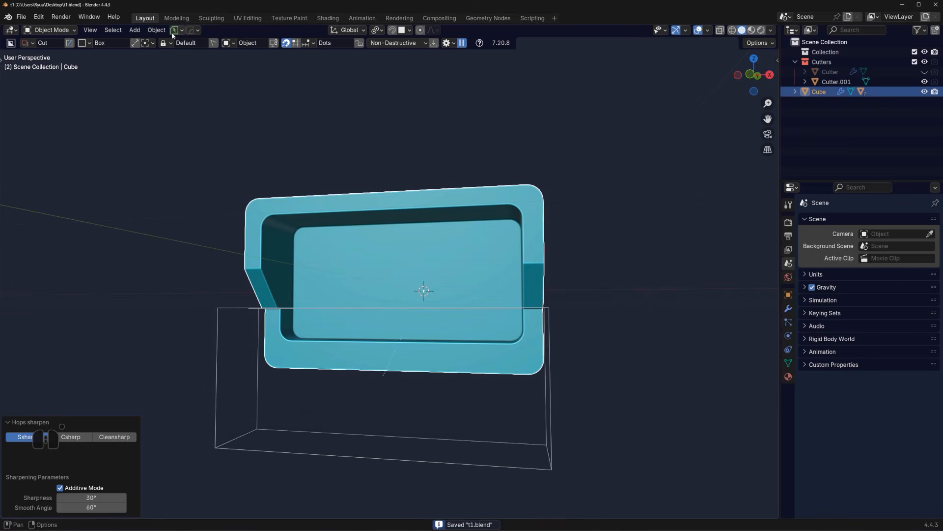
left_click(174, 31)
left_click(177, 65)
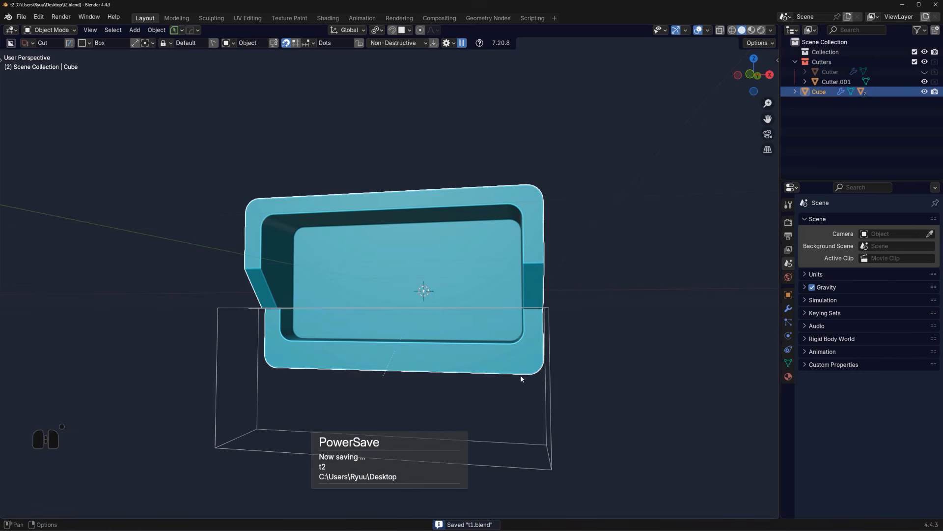
Move the recess's floor faces and lower rounded corner faces down by about 0.062 m along Z
middle_click_drag(563, 291, 445, 276)
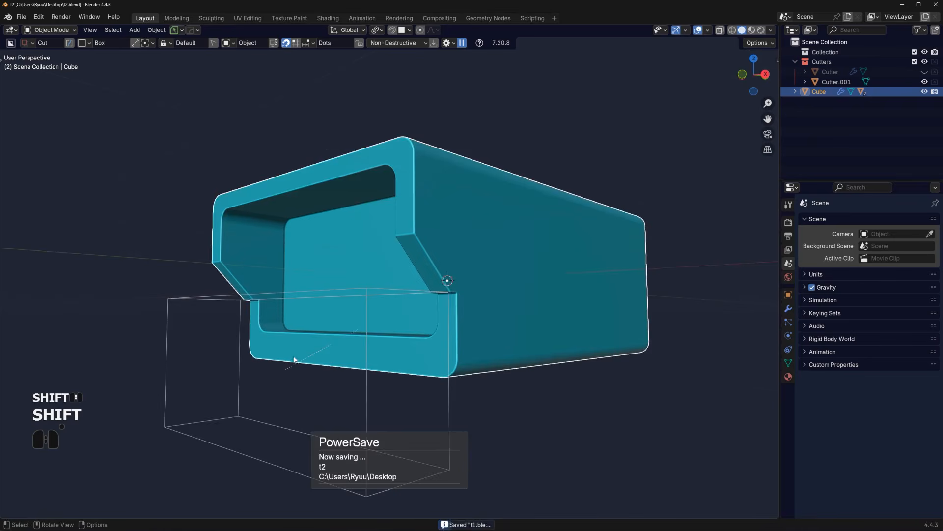
key("Tab")
scroll(362, 371, "up", 3)
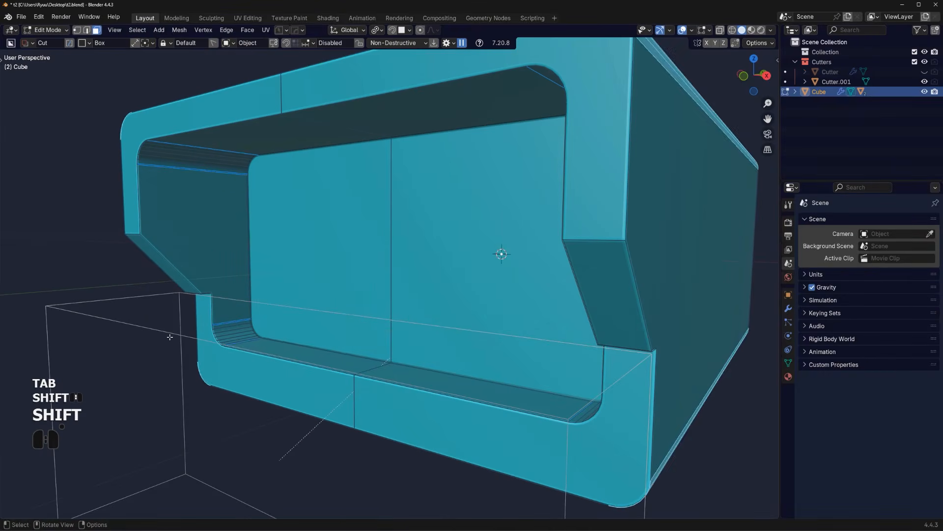
left_click(328, 367)
left_click(427, 382, "shift")
scroll(222, 349, "up", 3)
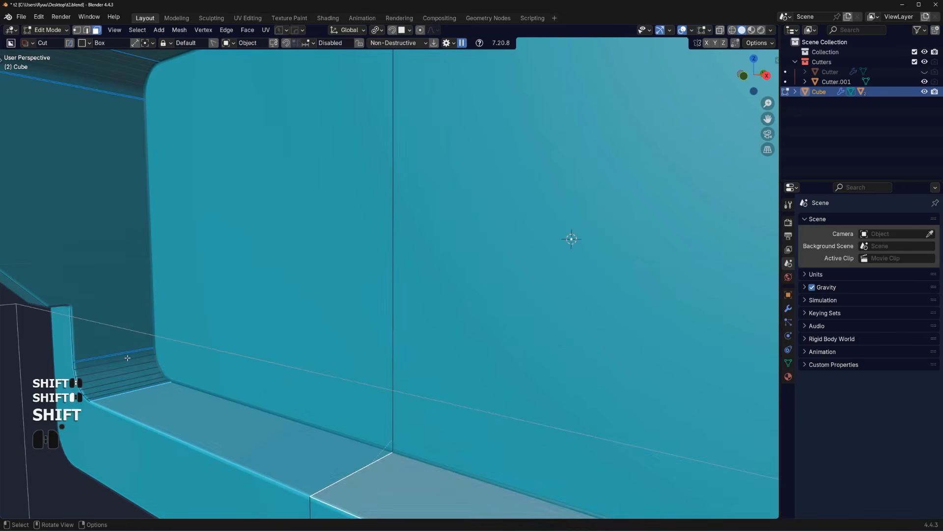
left_click(117, 359, "ctrl")
scroll(445, 409, "down", 4)
middle_click_drag(448, 411, 545, 404)
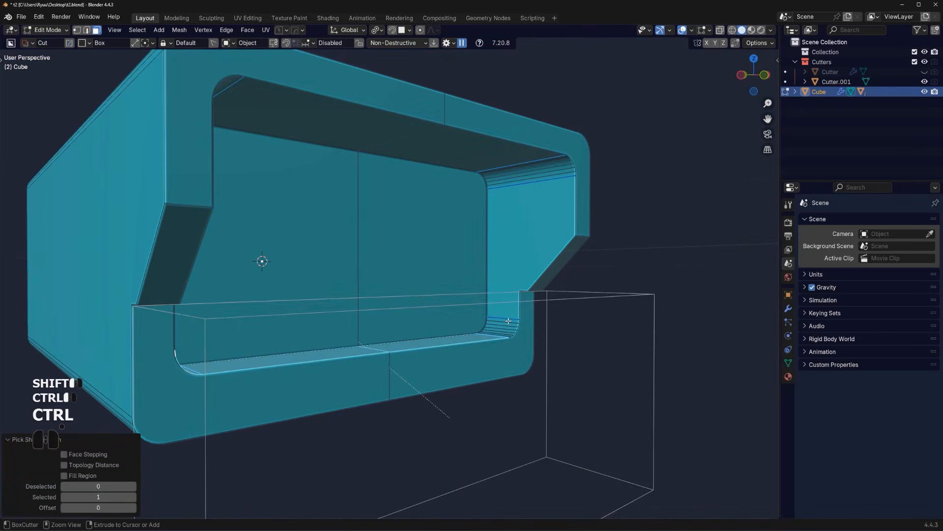
left_click(508, 321, "ctrl")
scroll(506, 325, "up", 2)
key("g")
key("z")
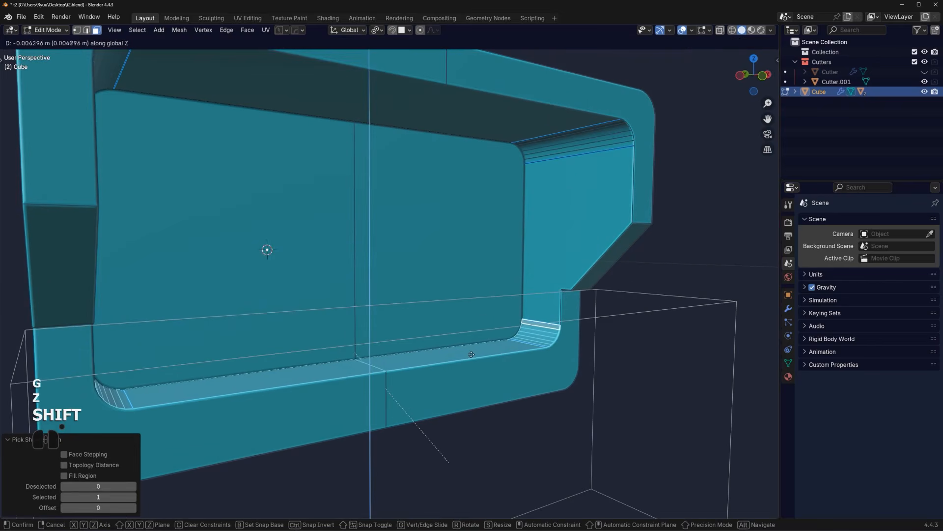
left_click(493, 465)
scroll(370, 348, "down", 5)
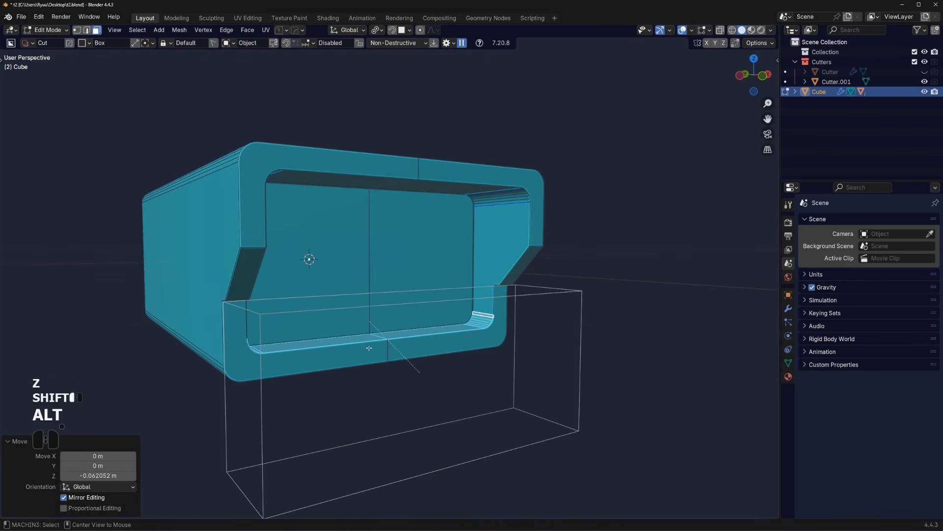
Lower the recess's floor faces slightly further along Z in the front orthographic view and return to Object Mode
middle_click_drag(531, 292, 454, 192, "alt")
key("KP_1")
key("KP_5")
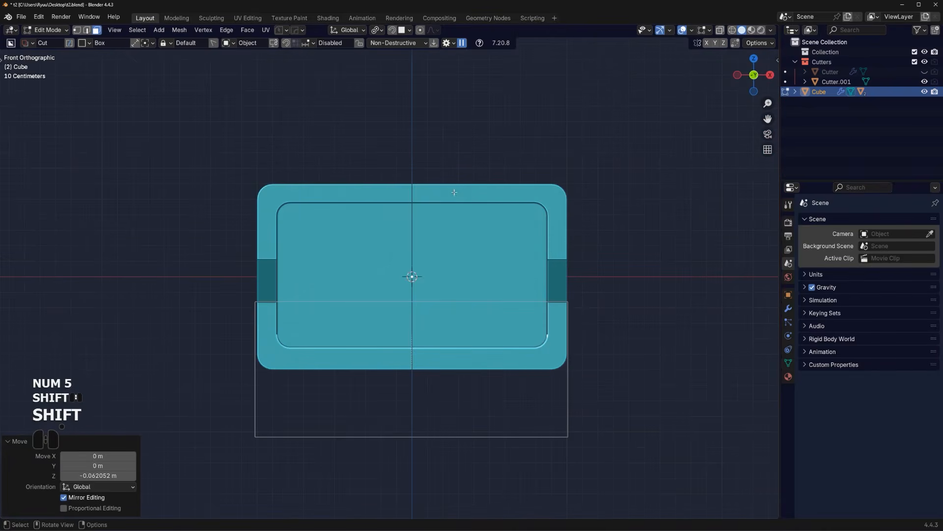
key("g")
key("z")
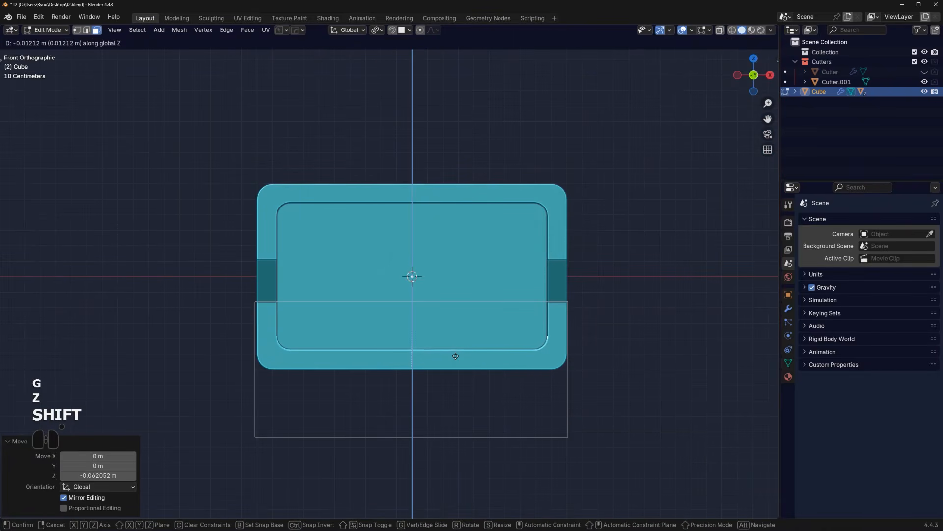
left_click(460, 350, "shift")
key("Tab")
Hide the Cutters collection and show the block in the right orthographic view
middle_click_drag(561, 294, 530, 295)
key("shift+apostrophe")
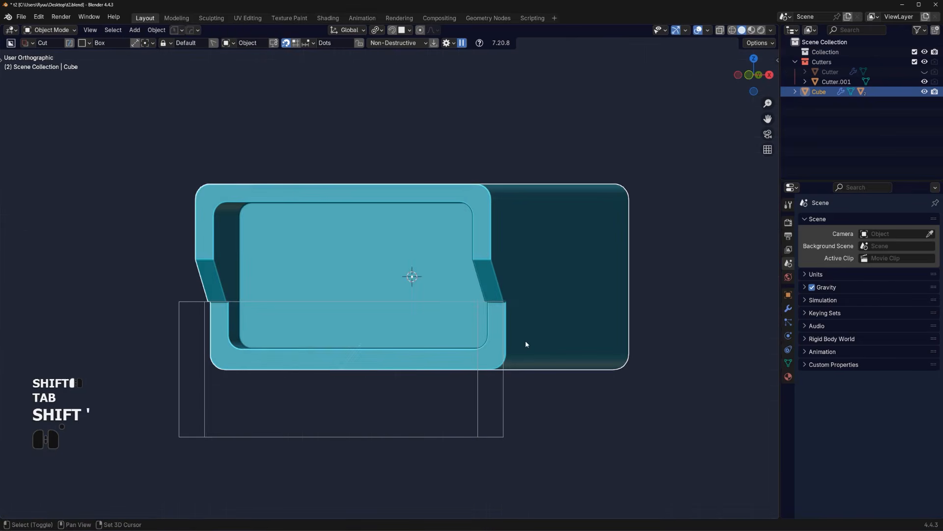
key("KP_5")
middle_click_drag(478, 343, 337, 318)
key("KP_5")
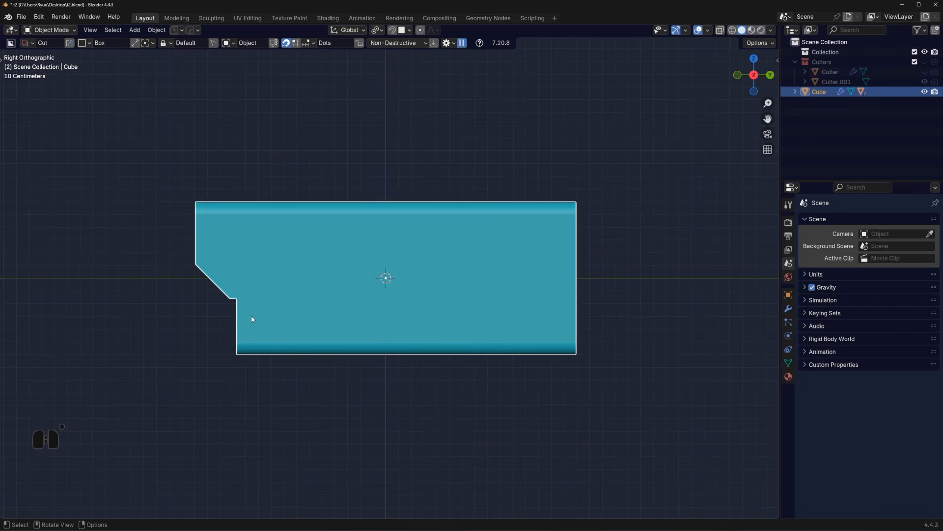
Draw a BoxCutter box over the block's lower side, extrude it about 2.019, and cut it as an Inset with Solidify thickness about 0.108
left_click_drag(254, 317, 555, 419)
middle_click_drag(555, 418, 622, 425)
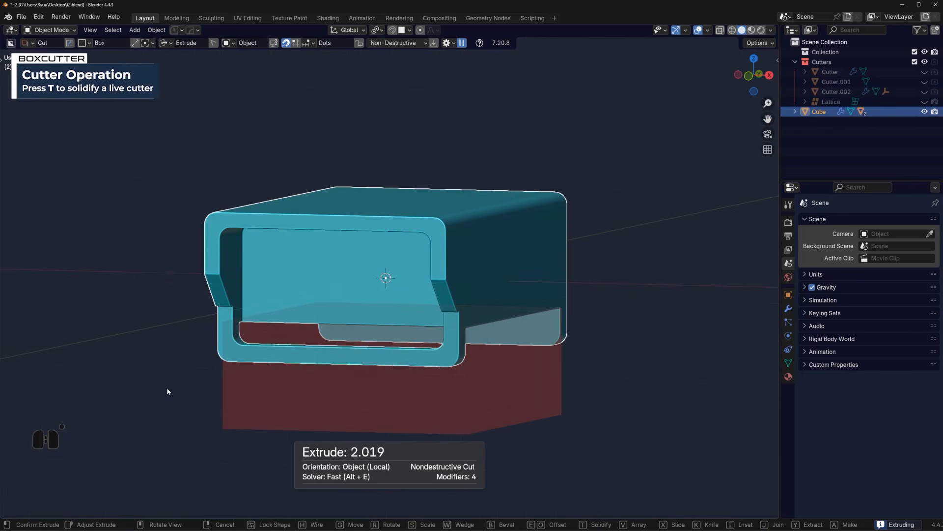
key("t")
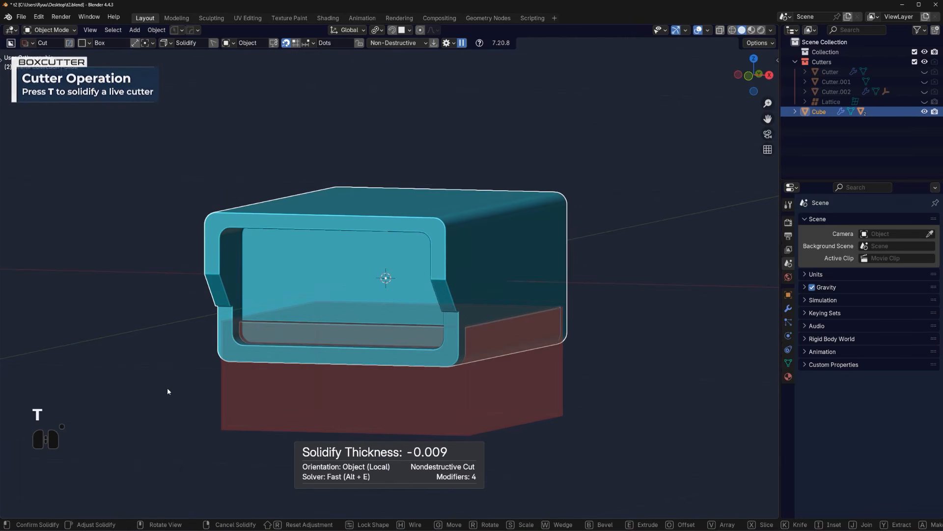
key("x")
key("x")
key("x")
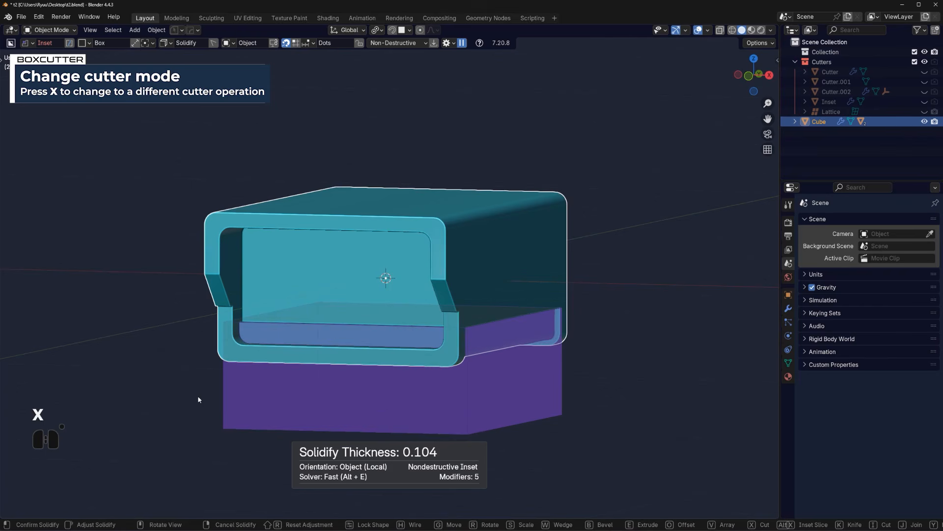
key("shift")
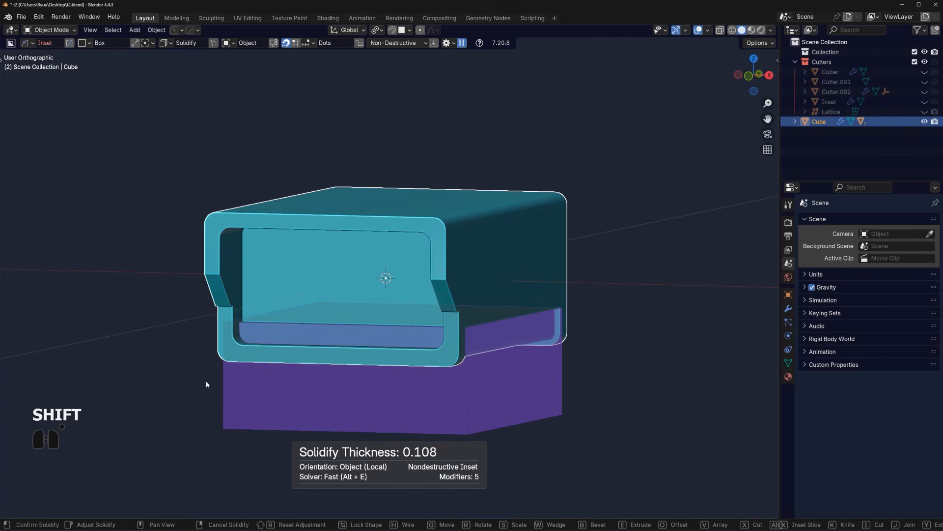
key("shift")
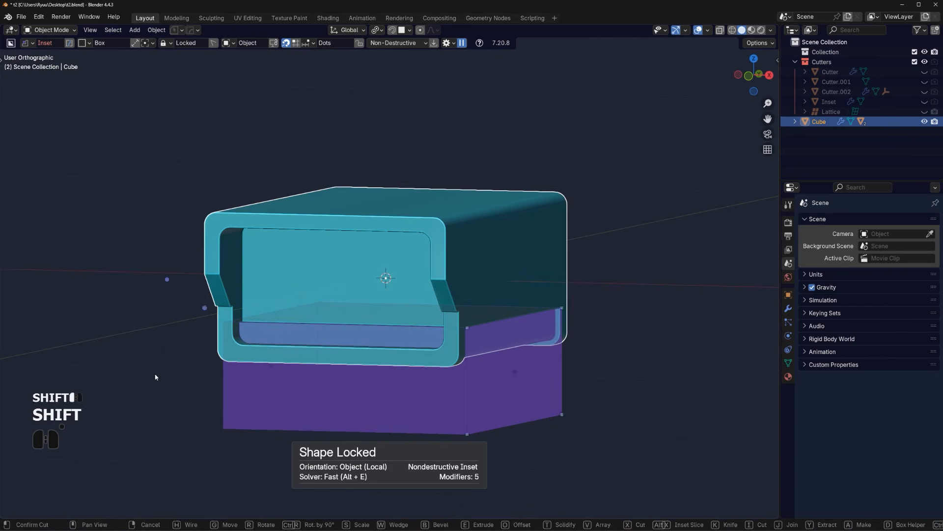
key("space")
Apply the block's boolean modifiers with HardOps Sharpen
middle_click_drag(436, 389, 499, 347)
key("KP_5")
key("q")
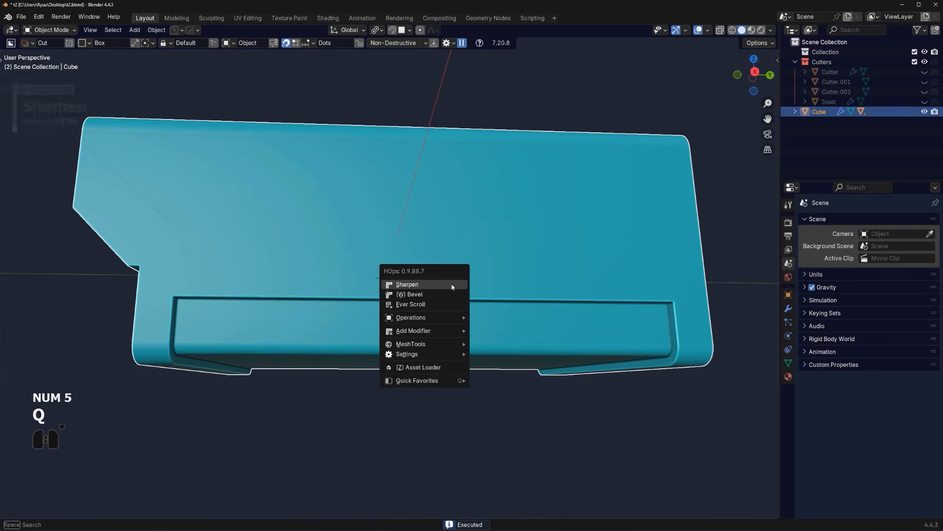
left_click(453, 288, "ctrl")
Bevel the corner edges at both upper ends of the inset panel by about 0.0445 m with 7 segments
key("Tab")
middle_click_drag(453, 288, 143, 257)
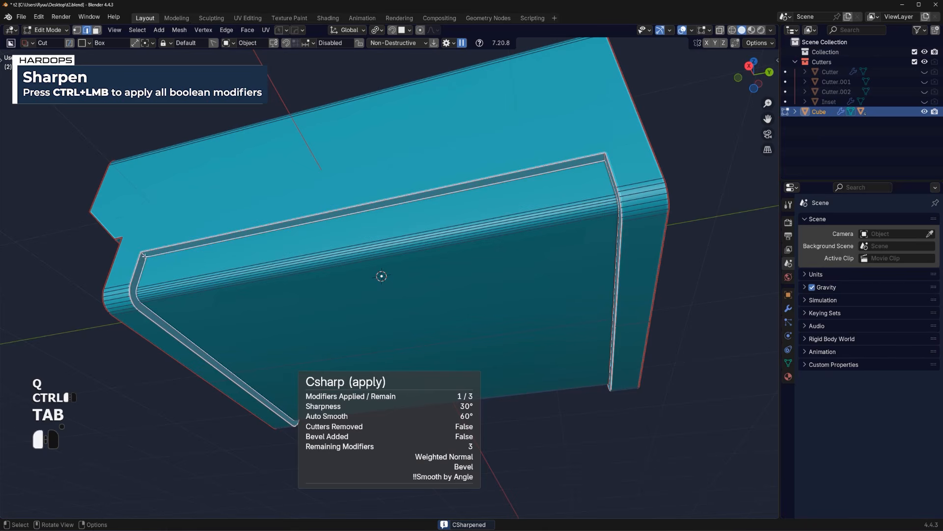
left_click(144, 256)
middle_click_drag(604, 158, 546, 216)
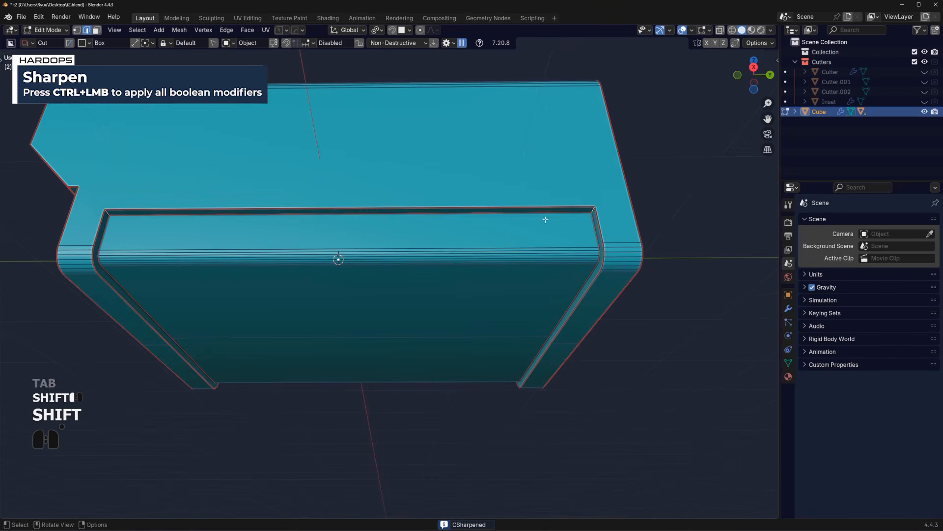
key("ctrl+b")
left_click(667, 213)
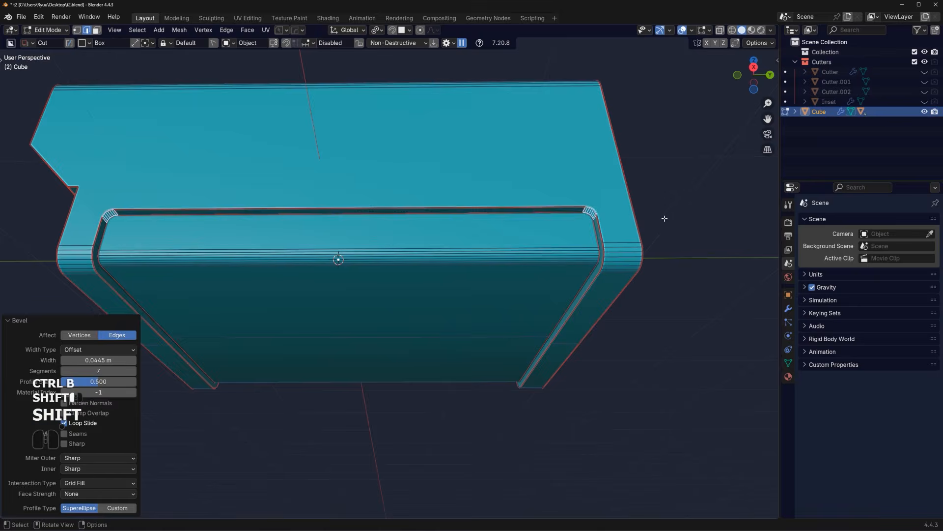
Symmetrize the mesh across the X axis to carry the rounded panel corners to the other side, and return to Object Mode
middle_click_drag(665, 214, 477, 285)
key("alt+x")
key("Tab")
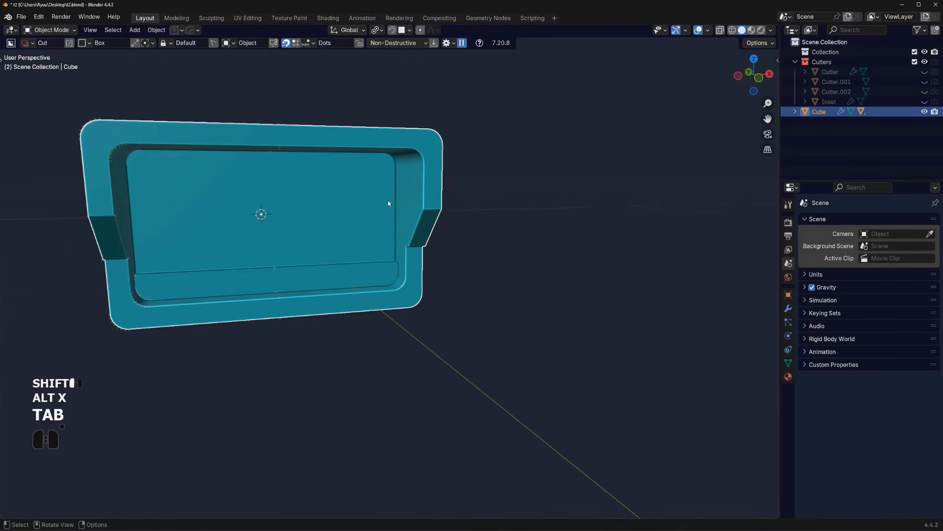
Delete the leftover wall, rounded end and ledge faces that the inset cut left inside the lower back of the recess
middle_click_drag(256, 263, 219, 279)
scroll(286, 282, "up", 3)
middle_click_drag(219, 280, 243, 283, "shift")
scroll(317, 271, "up", 2)
key("Tab")
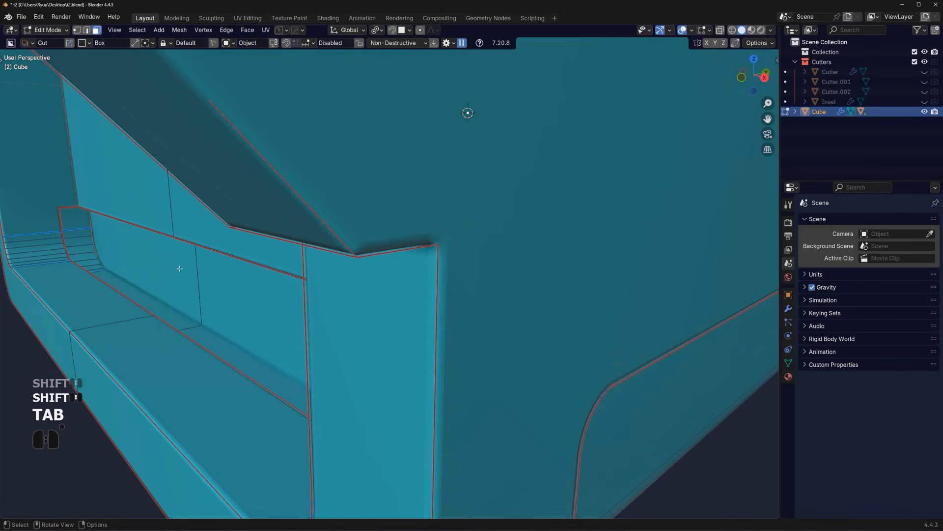
left_click(165, 278)
middle_click_drag(166, 278, 502, 259)
scroll(299, 294, "up", 3)
left_click(497, 254)
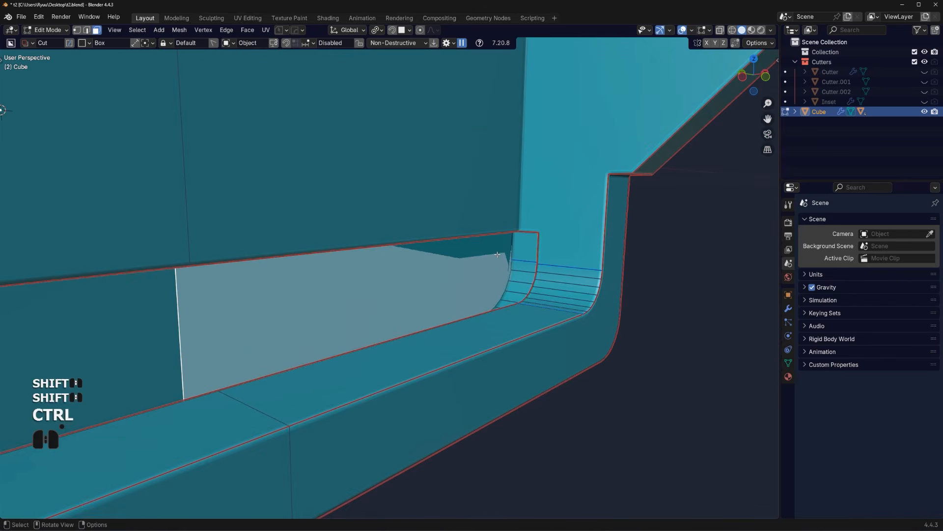
left_click(165, 340)
left_click(524, 245, "shift")
middle_click_drag(521, 255, 466, 331)
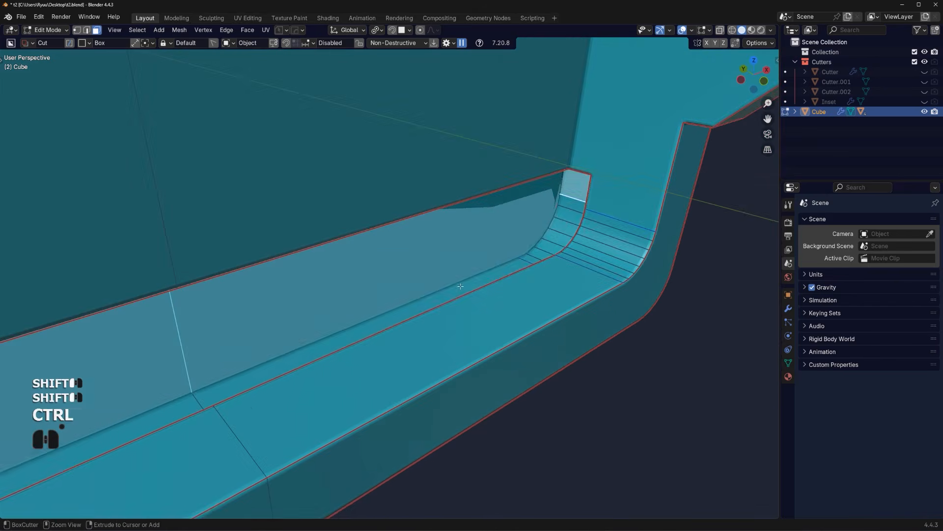
left_click(461, 286, "ctrl")
middle_click_drag(246, 341, 713, 255)
middle_click_drag(276, 309, 417, 308)
left_click(246, 302, "shift")
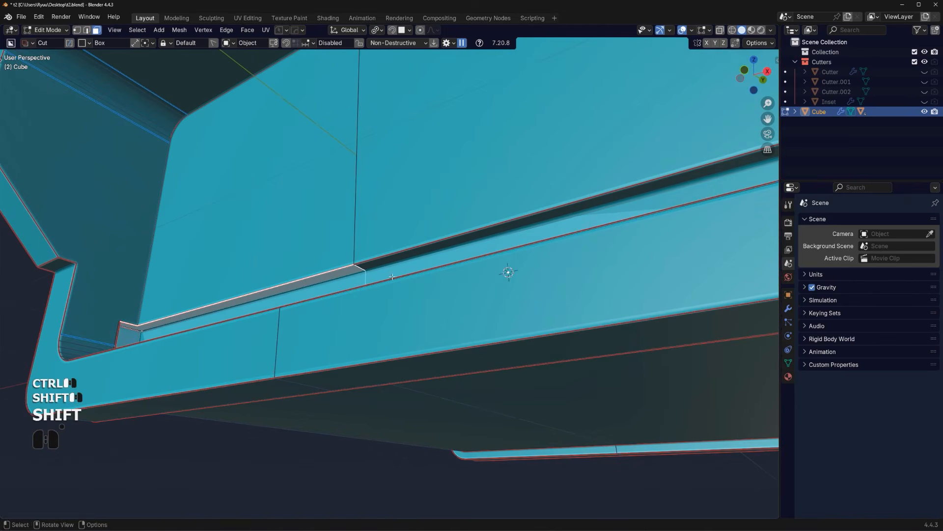
left_click(430, 248, "shift")
key("x")
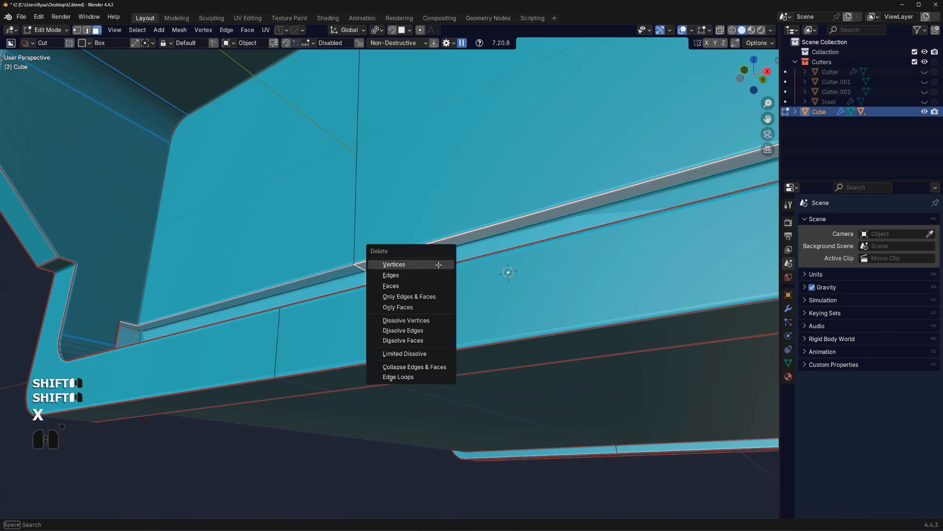
left_click(427, 286)
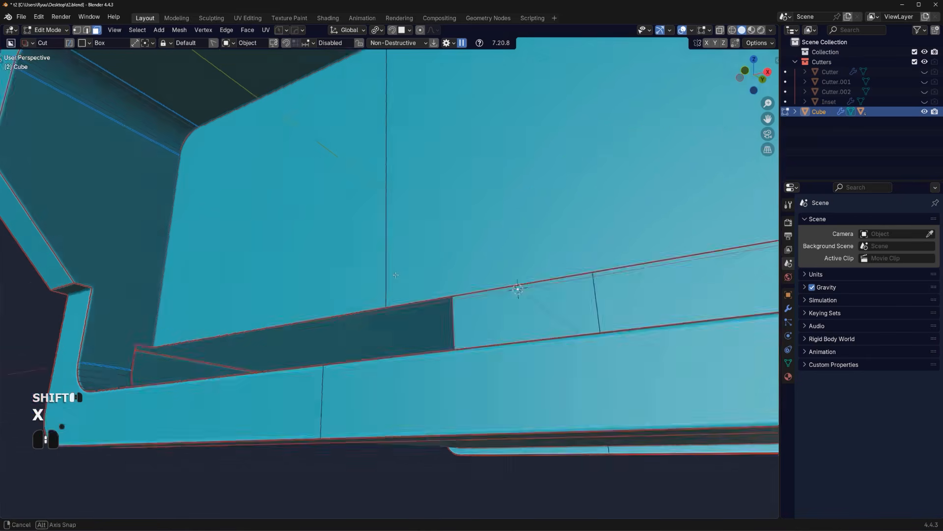
middle_click_drag(427, 286, 321, 316)
scroll(321, 316, "up", 5)
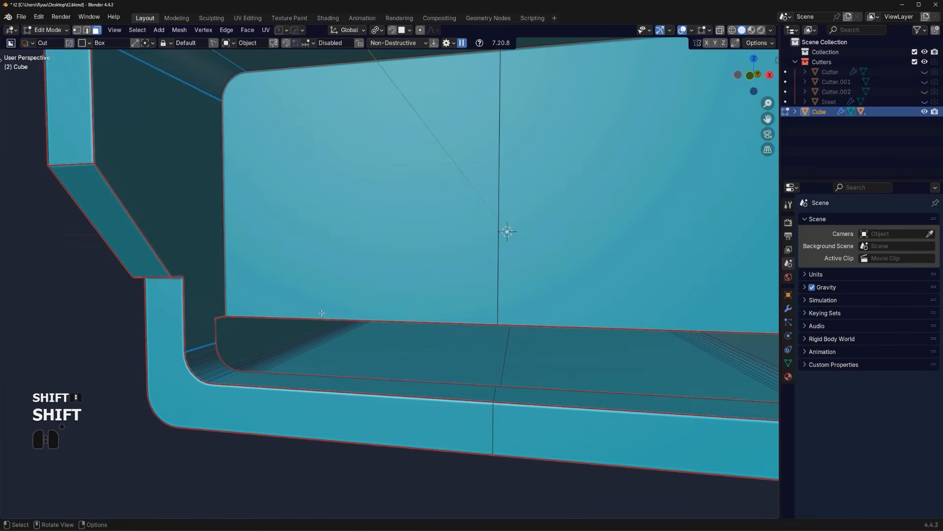
Fill the narrow ledge gap between the recess's back wall and its lower lip with a Smart Face
middle_click_drag(154, 324, 222, 333)
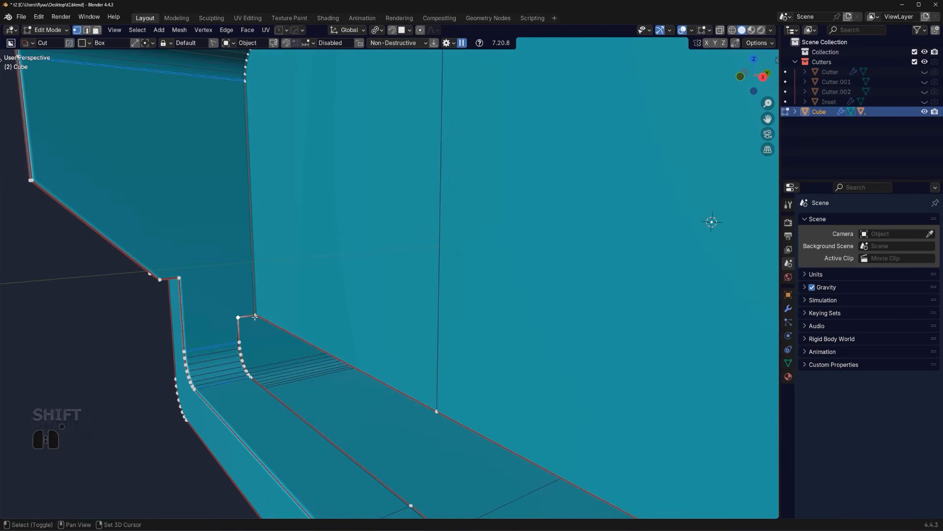
middle_click_drag(305, 388, 538, 288)
key("4")
key("3")
Fill the open lower back wall of the recess along its rounded boundary, symmetrize across the X axis, and return to Object Mode
left_click(638, 337, "alt")
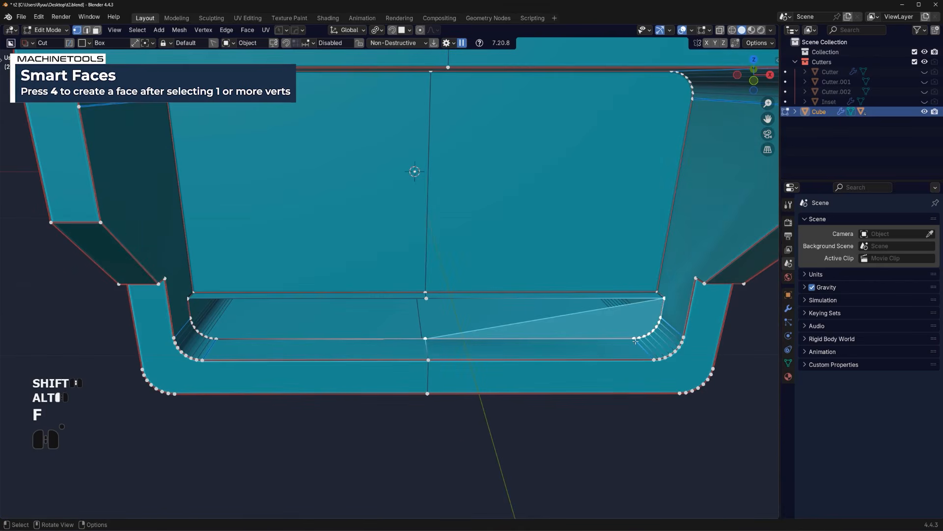
key("ctrl+z")
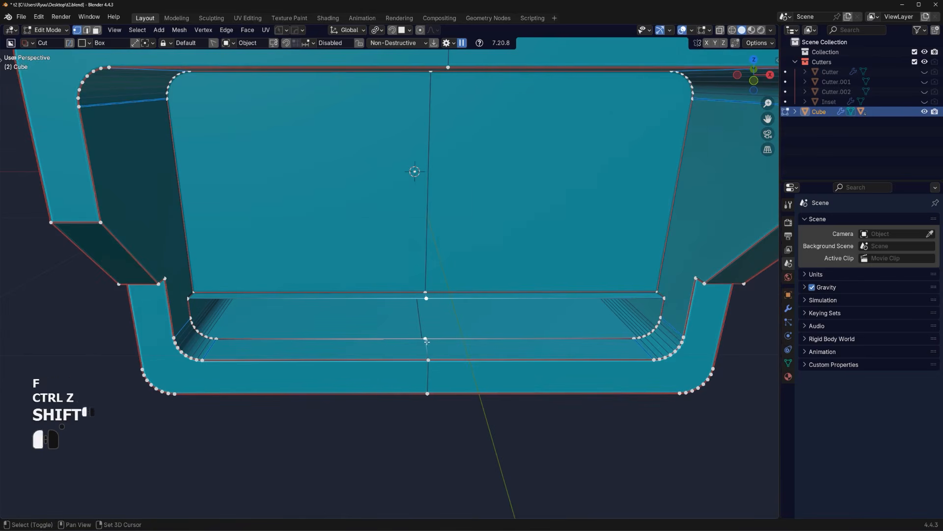
left_click(661, 320, "ctrl")
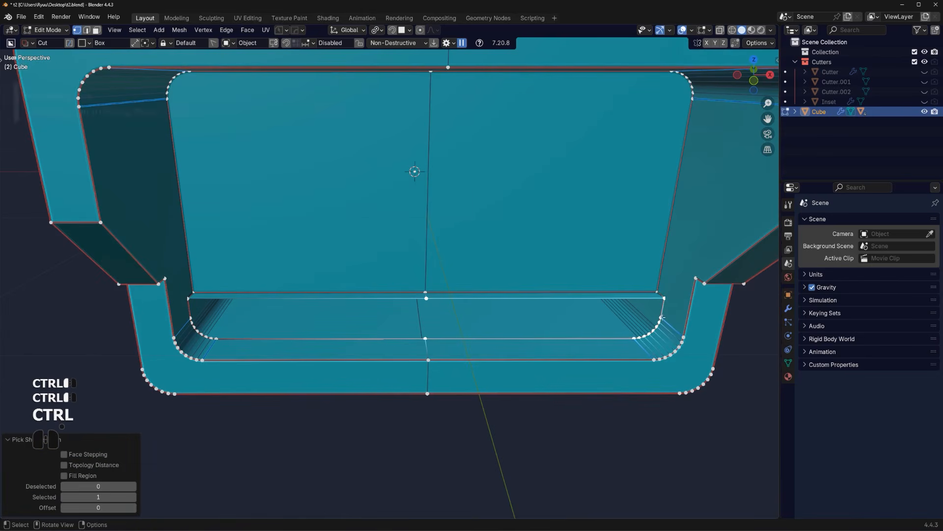
key("f")
key("alt+x")
key("Tab")
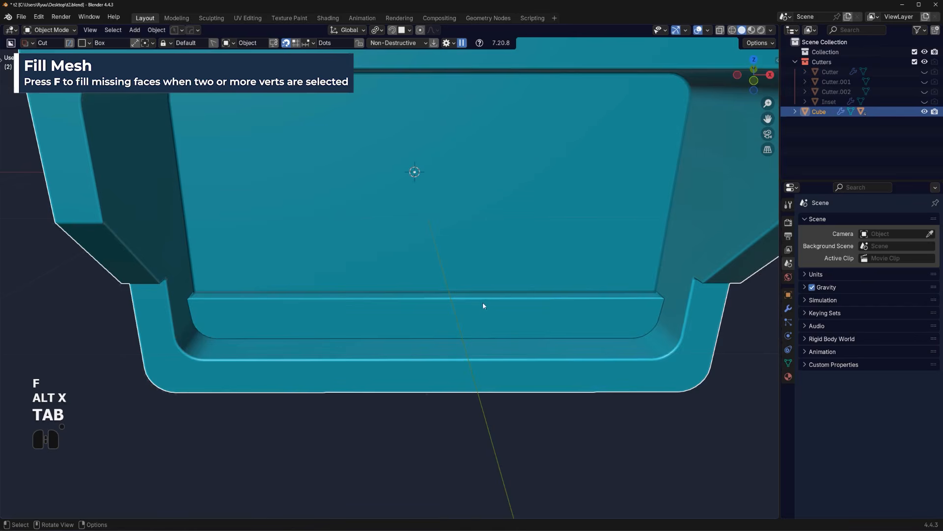
Clean up unconnected topology on the block with MACHIN3tools Clean Up, and return to Object Mode
middle_click_drag(483, 302, 314, 308)
key("q")
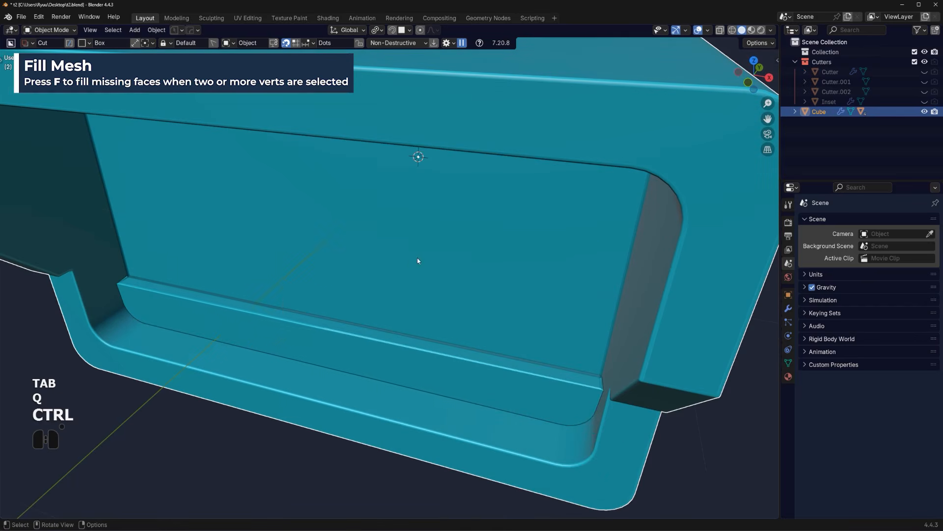
key("Tab")
key("3")
key("Tab")
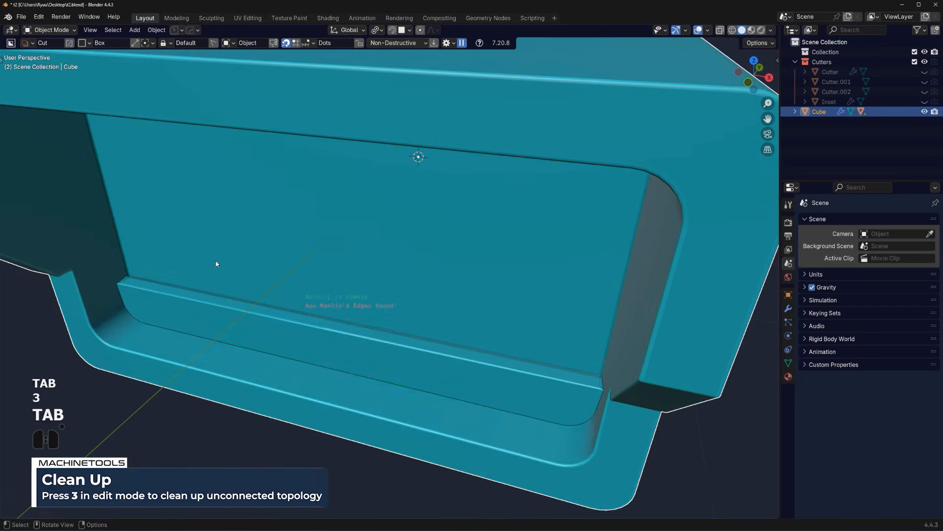
Align the two new lower wall faces of the recess flush with its back wall using MACHIN3tools Align
middle_click_drag(217, 263, 364, 258, "shift")
scroll(371, 261, "up", 2)
mouse_move(275, 265)
middle_mouse_down("shift")
mouse_move(373, 271)
mouse_move(276, 261)
middle_mouse_up("shift")
scroll(295, 271, "up", 2)
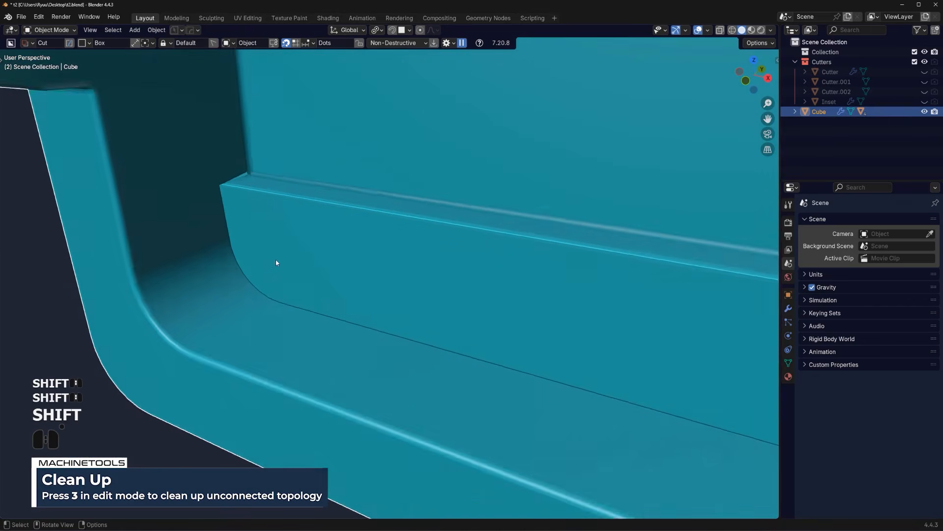
scroll(344, 261, "down", 1)
key("Tab")
left_click(434, 262)
scroll(446, 295, "down", 6)
middle_click_drag(528, 330, 450, 243, "shift")
left_click(455, 315, "shift")
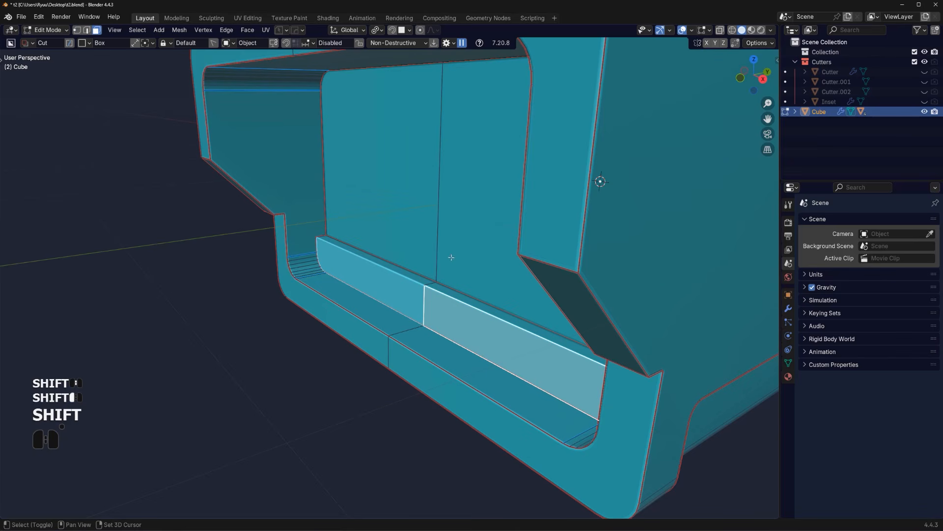
left_click(417, 224, "shift")
middle_click_drag(434, 252, 415, 257)
key("alt+a")
middle_click_drag(475, 255, 464, 252)
key("alt+a")
left_click(632, 234)
Run Clean Up to remove the redundant geometry where the lower faces meet the recess's back wall
middle_click_drag(408, 268, 516, 279)
key("3")
scroll(511, 282, "up", 2)
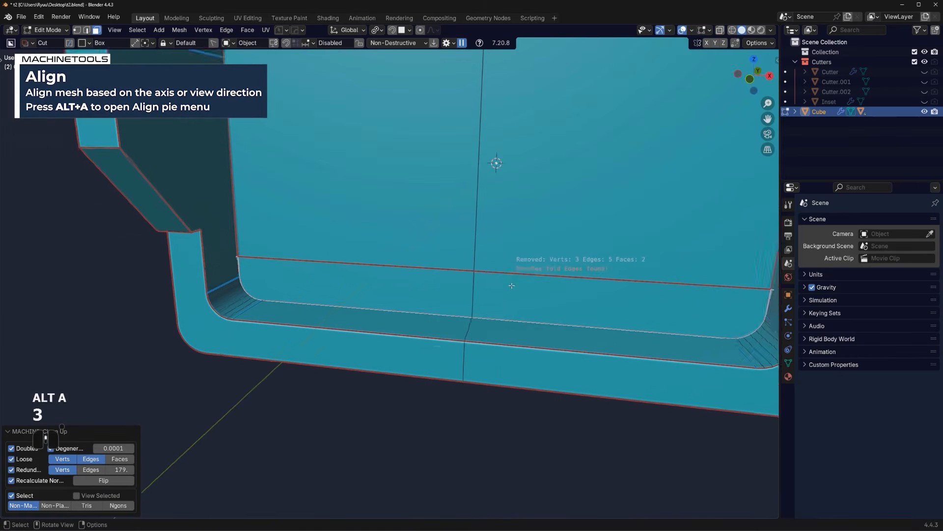
key("Tab")
left_click(557, 294)
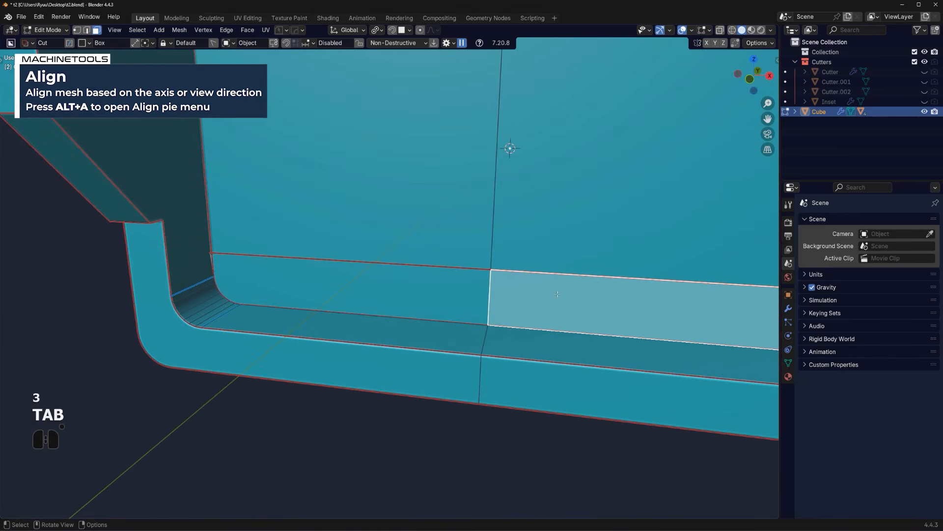
left_click(406, 282, "shift")
left_click_drag(442, 261, 590, 193, "shift")
left_click(754, 289, "shift")
key("ctrl+z")
scroll(510, 273, "down", 2)
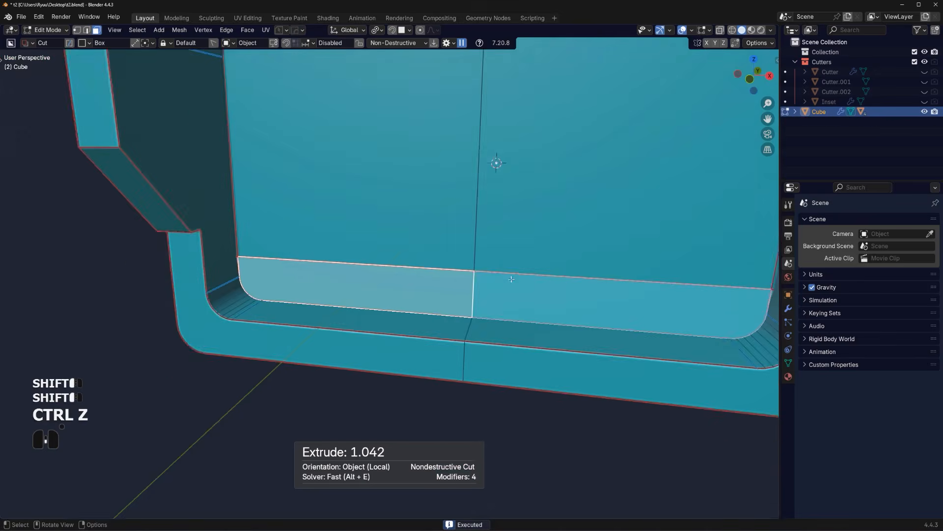
Clean the block's mesh with HardOps Clean Mesh, and reopen it in Edit Mode
key("Tab")
key("q")
mouse_move(529, 252)
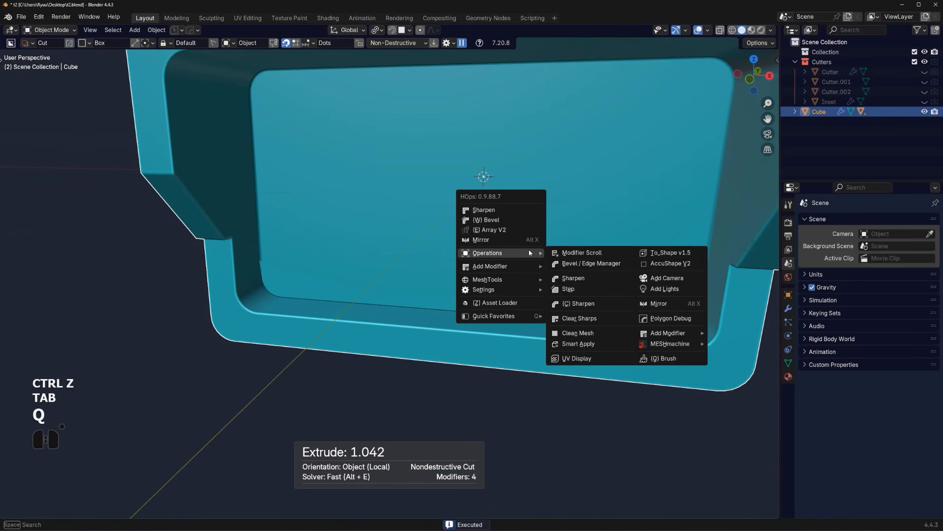
left_click(577, 333)
key("Tab")
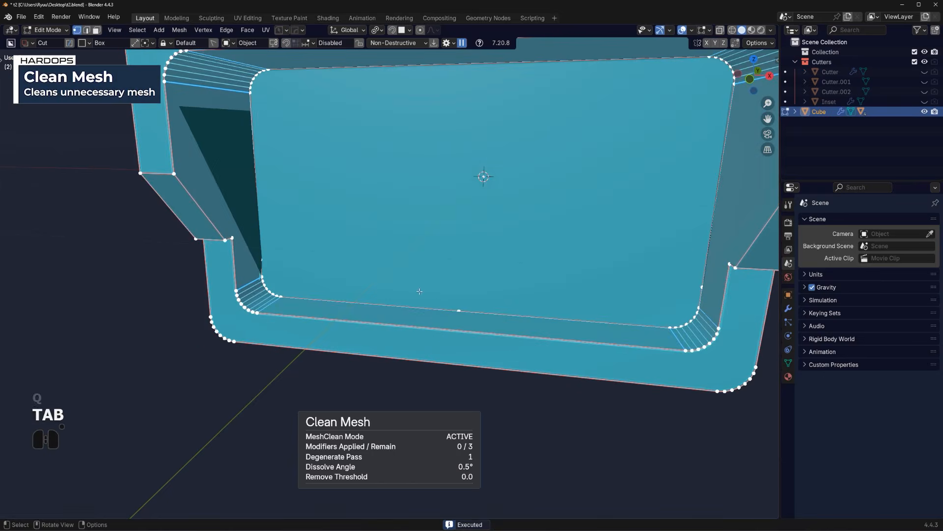
Merge the stray vertex above the recess's lower corner curve into the curve's upper end vertex
middle_click_drag(603, 294, 649, 293)
middle_click_drag(650, 293, 551, 282, "shift")
scroll(520, 279, "up", 1)
key("Tab")
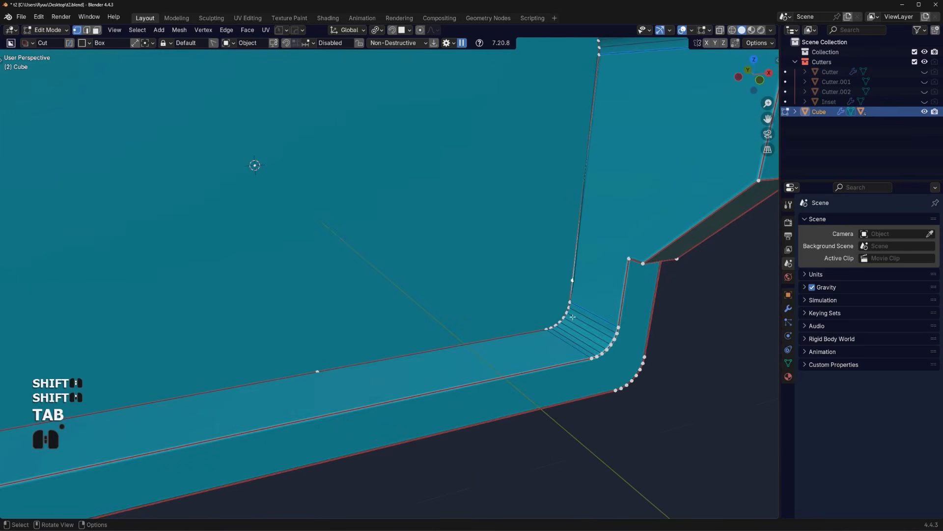
scroll(573, 317, "up", 2)
middle_click_drag(572, 317, 531, 348, "shift")
scroll(531, 348, "up", 1)
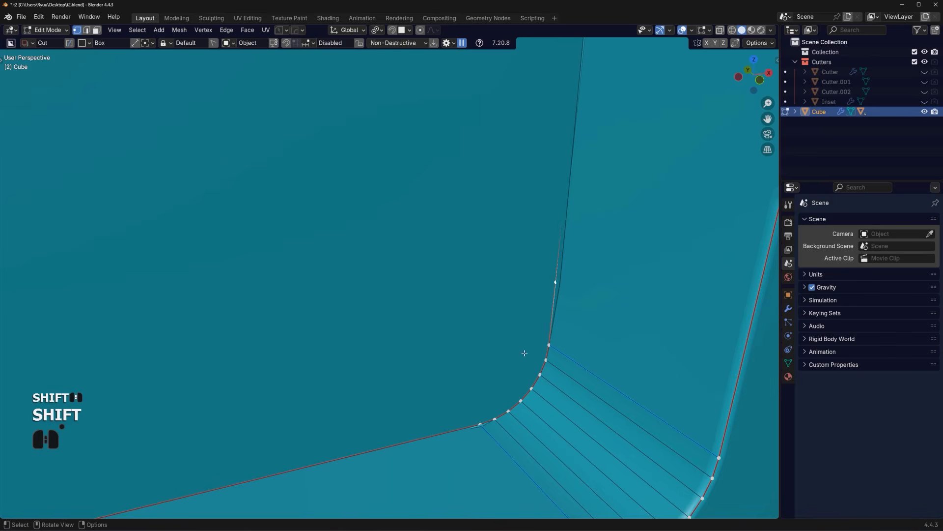
key("x")
left_click(520, 316)
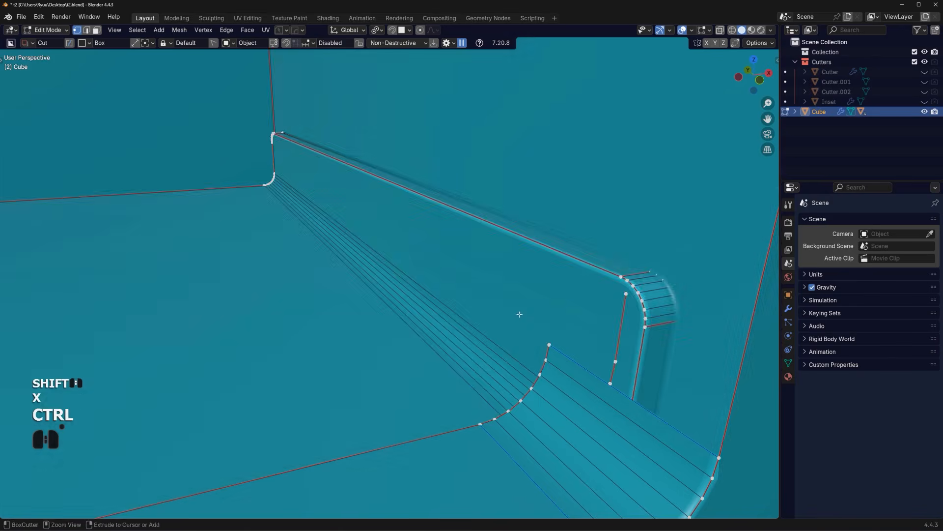
key("ctrl+z")
left_click(525, 333, "shift")
key("1")
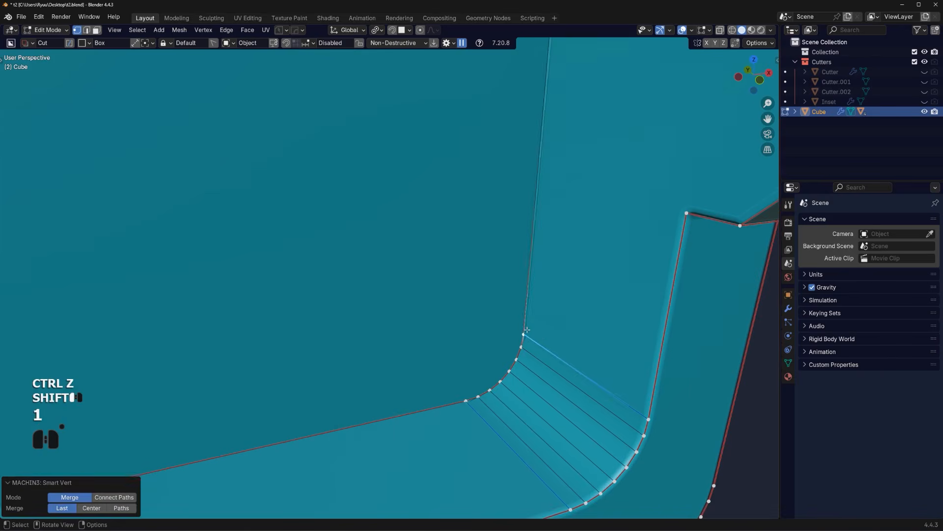
scroll(521, 314, "down", 3)
middle_click_drag(484, 201, 476, 179)
key("Tab")
left_click(473, 216)
scroll(510, 270, "up", 3)
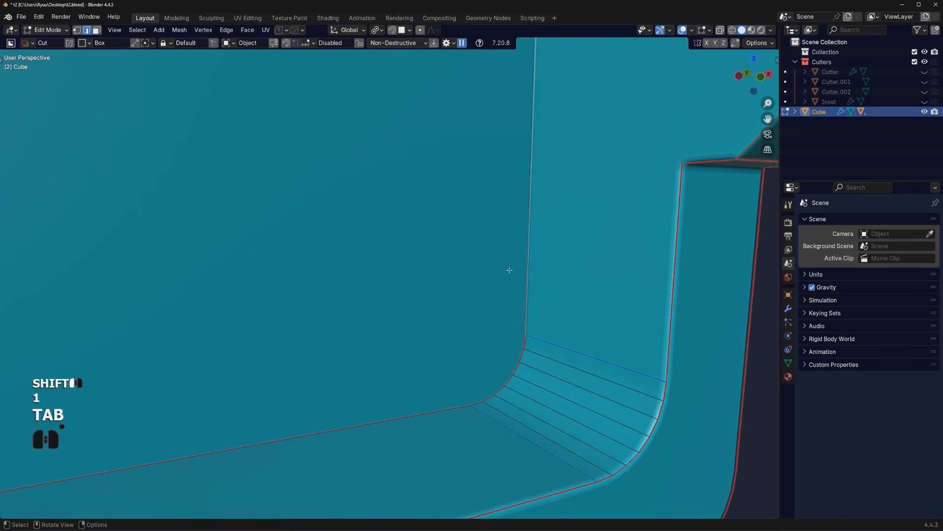
key("g")
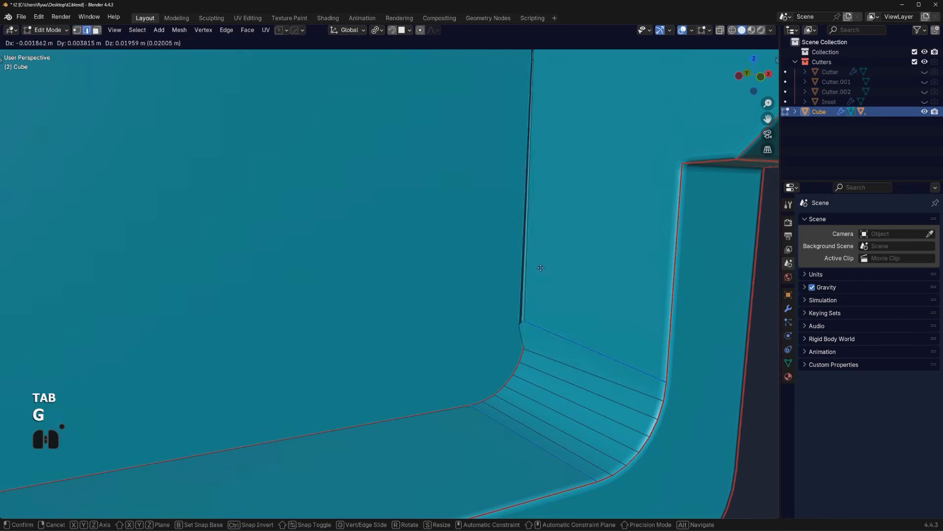
right_click(522, 287)
Delete the leftover sliver faces behind the lower edge of the recess's back wall
middle_click_drag(499, 303, 514, 275)
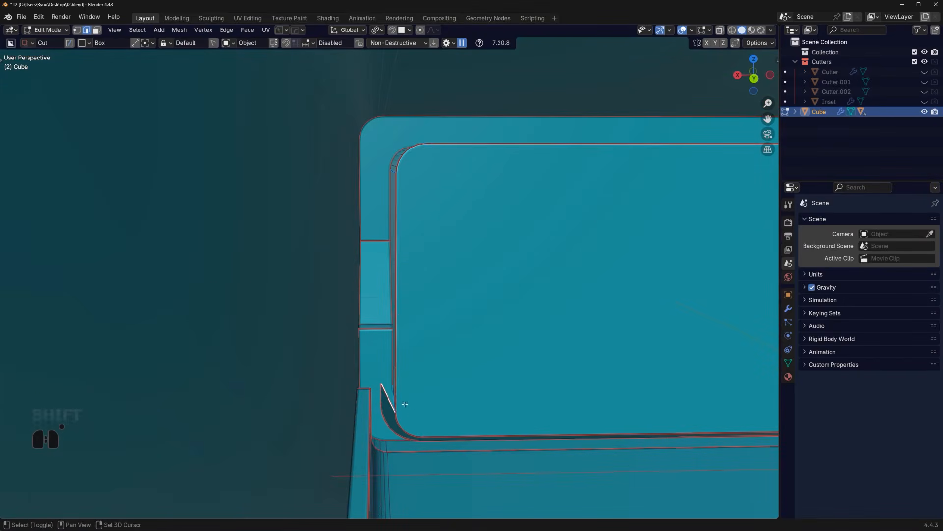
middle_click_drag(405, 404, 360, 352, "shift")
key("Tab")
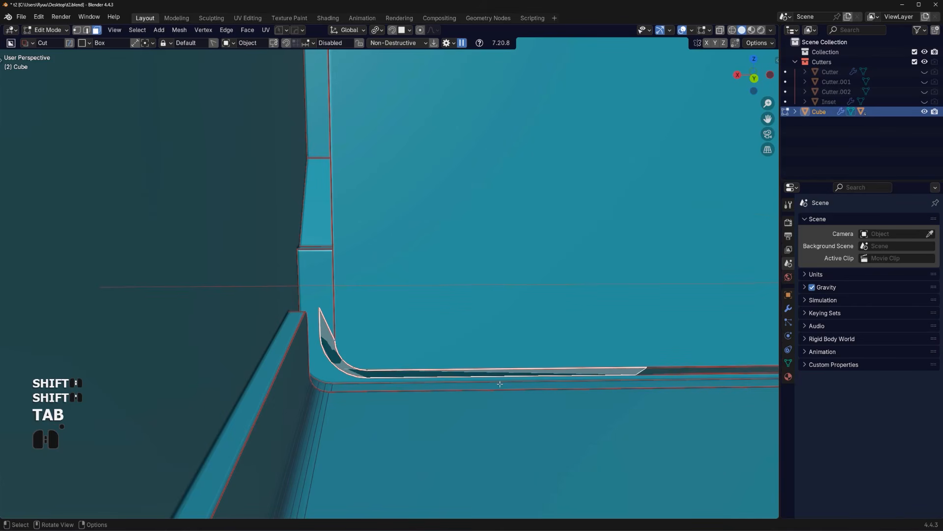
key("x")
left_click(499, 404)
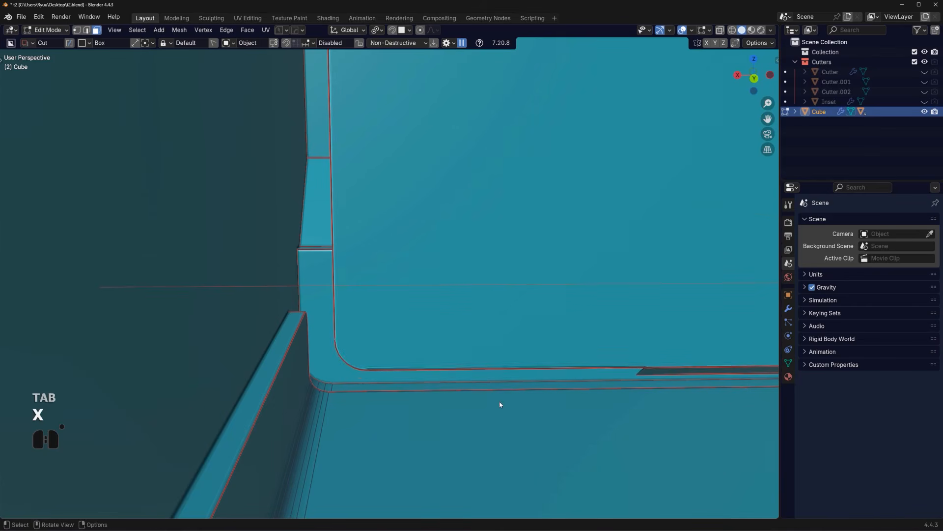
middle_click_drag(499, 401, 657, 364)
left_click(657, 365)
key("x")
left_click(657, 362)
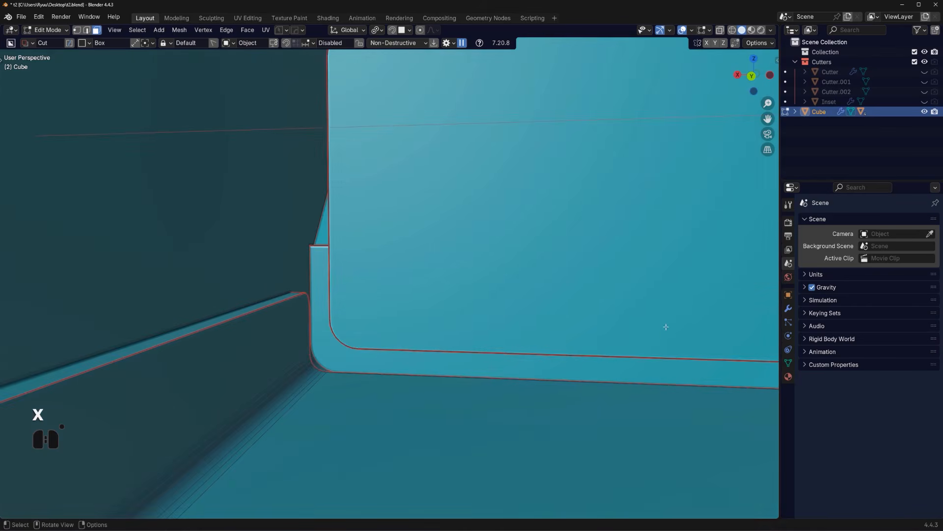
Clean up the remaining loose and redundant vertices around the recess, and return to Object Mode
middle_click_drag(665, 326, 401, 299)
scroll(467, 328, "down", 4)
scroll(401, 299, "up", 1)
key("Tab")
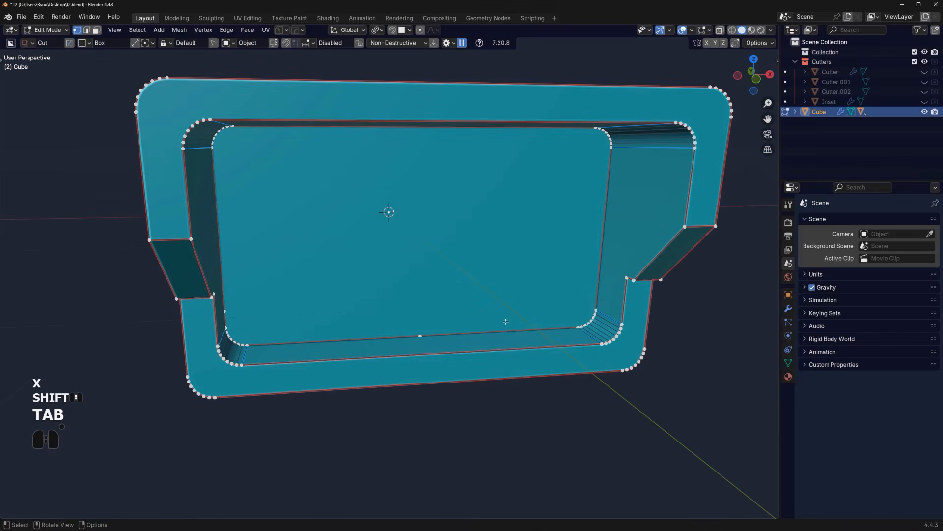
key("3")
middle_click_drag(532, 333, 437, 253)
scroll(520, 228, "up", 2)
key("Tab")
Adjust the width of the block's bevel modifier to about 0.0055 with HardOps Bevel
scroll(520, 228, "down", 4)
middle_click_drag(437, 253, 483, 302, "shift")
middle_click_drag(352, 270, 447, 305)
scroll(447, 222, "up", 2)
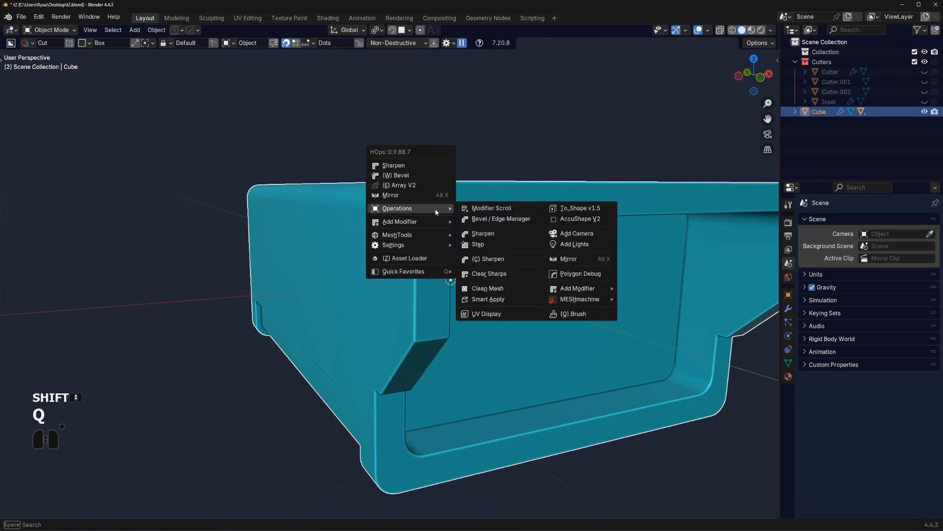
key("q")
left_click(427, 178)
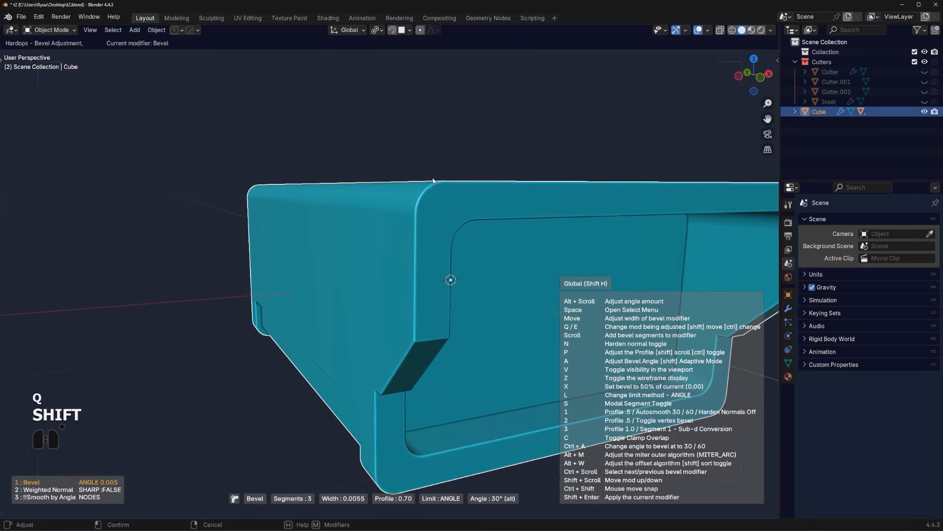
left_click(438, 179, "shift")
Select the short front edge at the upper end of one side notch's slanted face in Edit Mode
middle_click_drag(474, 289, 417, 229)
middle_click_drag(417, 229, 388, 221, "shift")
scroll(387, 221, "up", 2)
key("Tab")
left_click(330, 254)
scroll(334, 256, "down", 2)
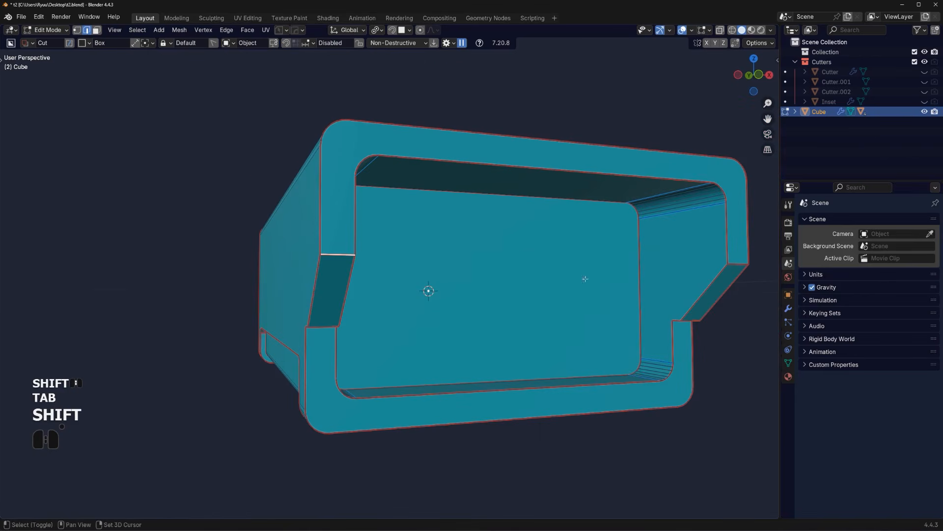
Try to move the lower U-shaped front rim face along the Y axis
middle_click_drag(358, 347, 448, 343)
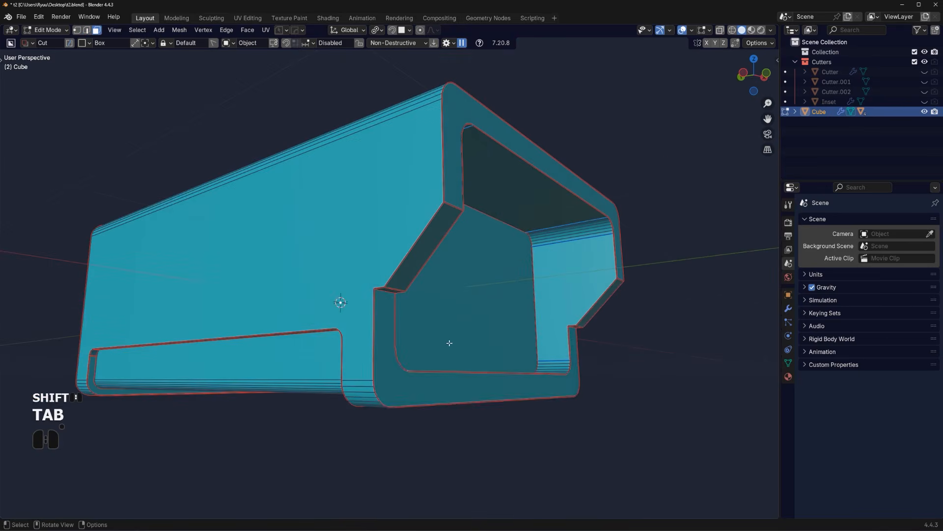
key("3")
left_click(390, 343)
middle_click_drag(389, 343, 478, 374)
key("g")
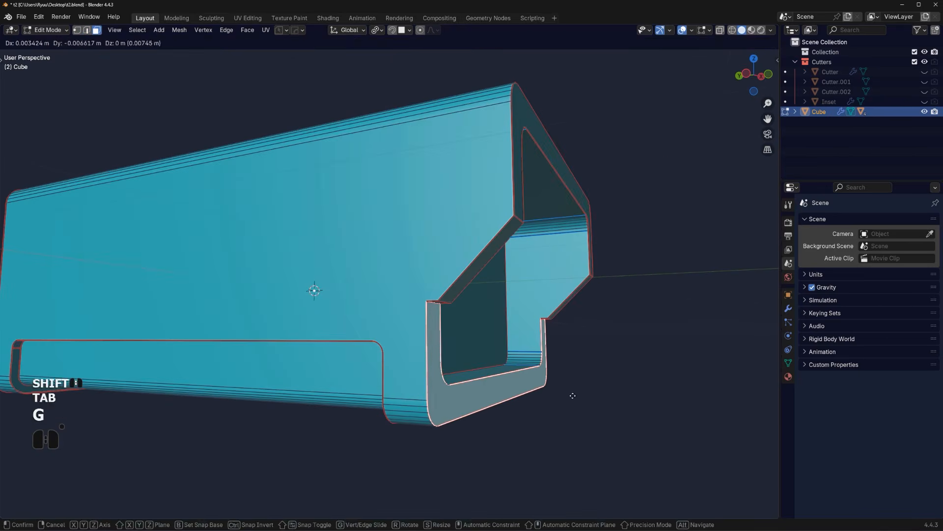
key("y")
left_click(566, 390)
middle_click_drag(566, 390, 457, 212)
key("Tab")
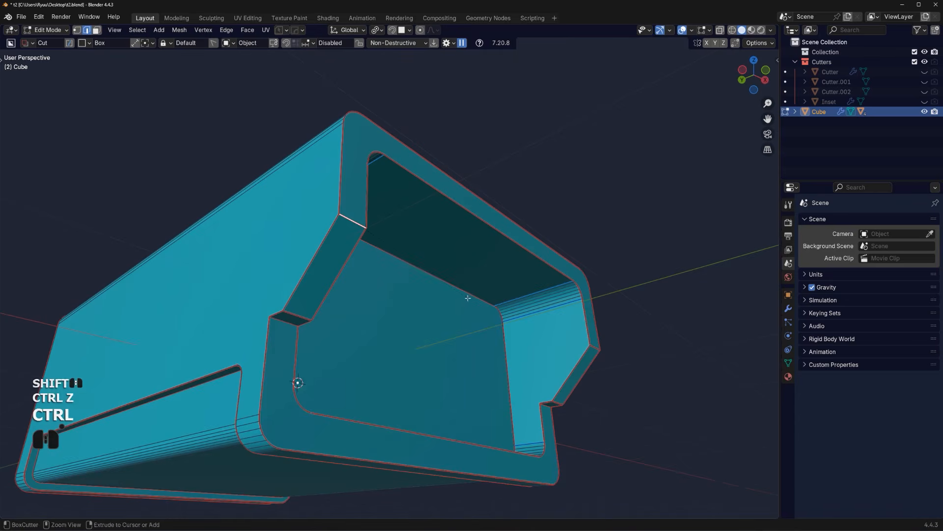
Bevel the notch's upper edge by about 0.03 m with 7 segments, and symmetrize the mesh across the X axis
key("ctrl+b")
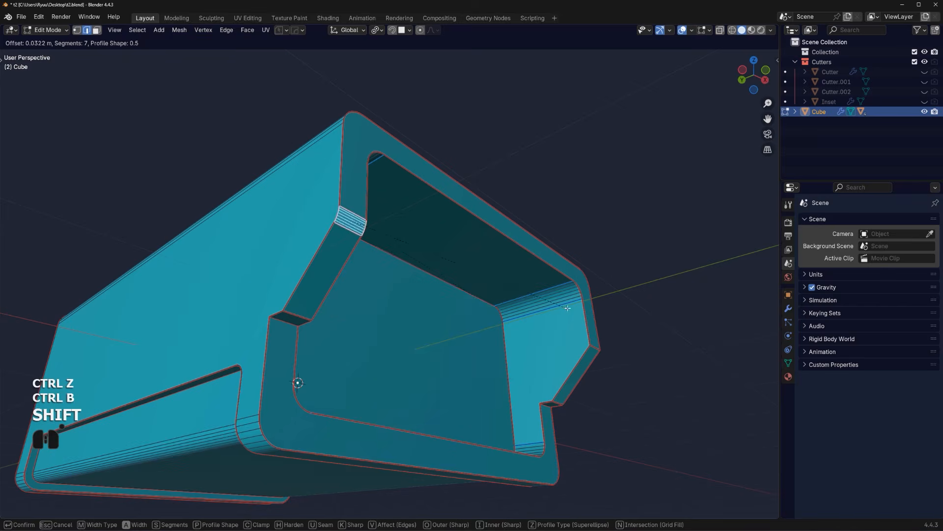
left_click(587, 311)
middle_click_drag(587, 311, 520, 307)
key("alt+x")
scroll(520, 307, "down", 2)
scroll(473, 325, "up", 1)
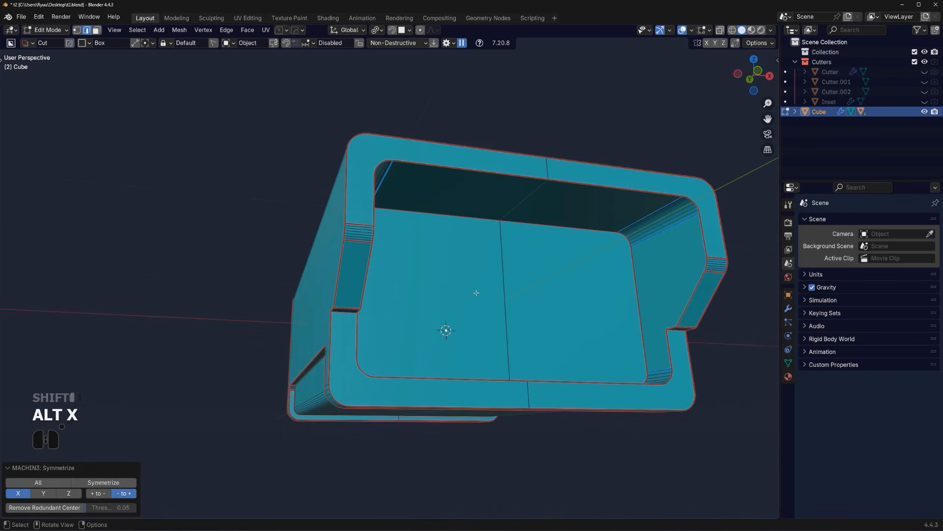
Bevel the recess opening's upper inner edge, from one side notch around to the other, by about 0.025 m with one segment
left_click(363, 277)
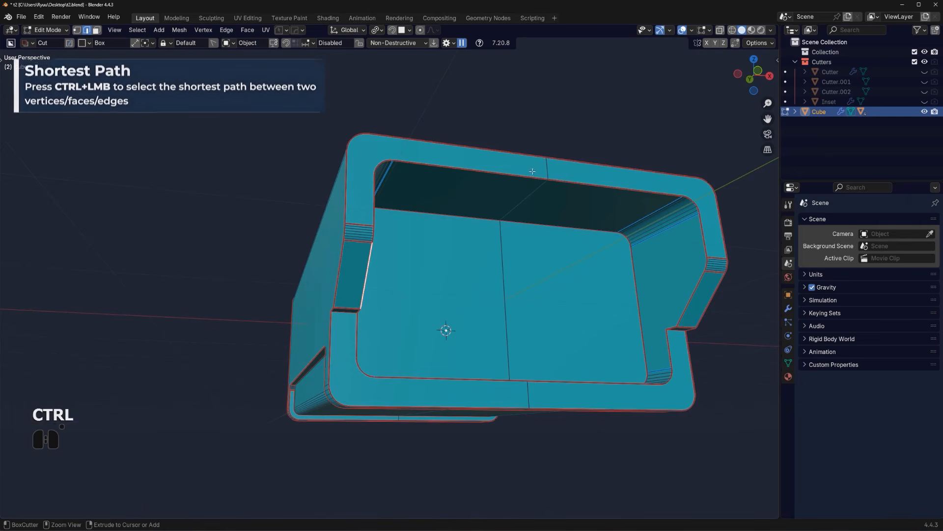
left_click(656, 194, "ctrl")
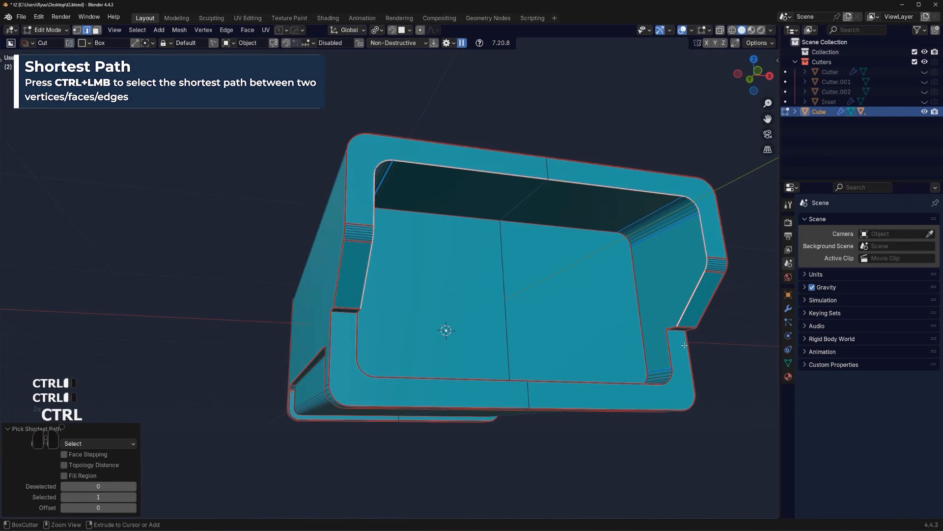
key("ctrl+b")
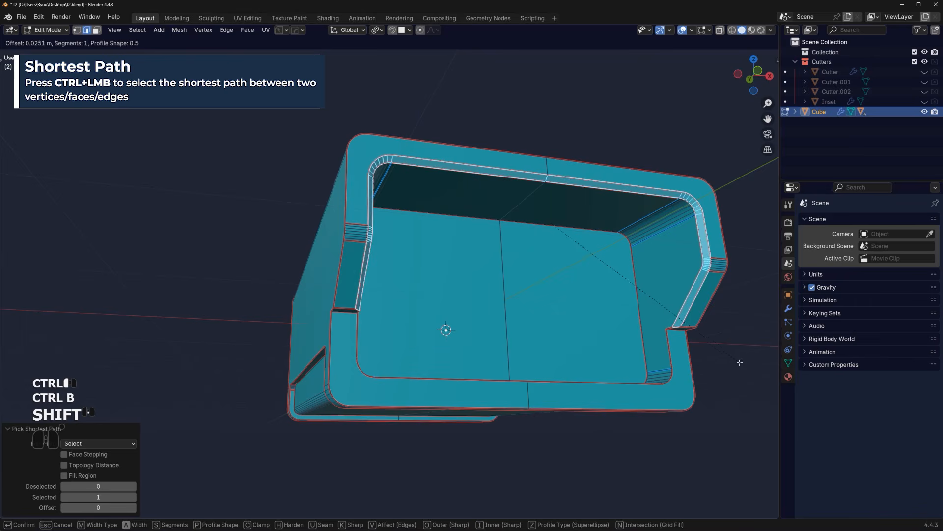
left_click(738, 360, "shift")
key("Tab")
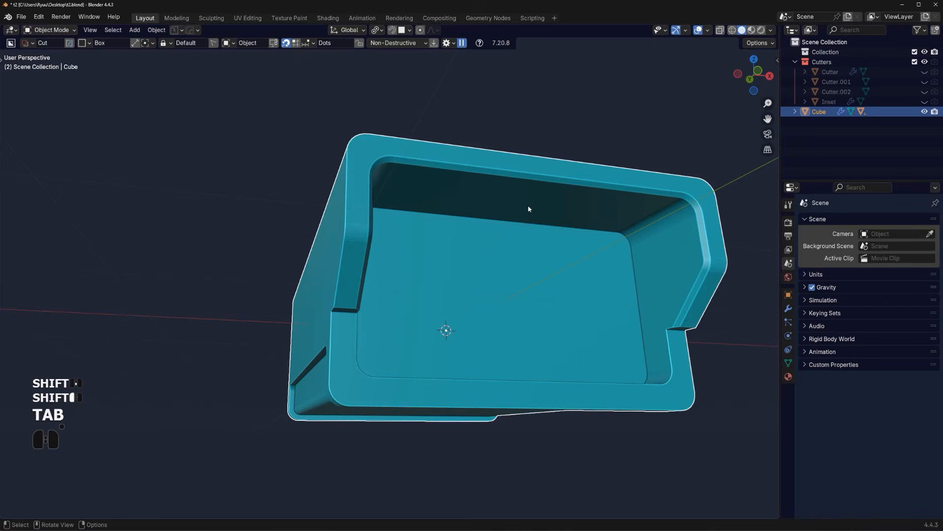
Resharpen the block with HardOps Ssharp at 30° sharpness in Object Mode
middle_click_drag(526, 257, 565, 208)
key("q")
left_click(488, 284, "ctrl+shift")
key("KP_5")
scroll(409, 283, "up", 1)
middle_click_drag(409, 283, 393, 297, "shift")
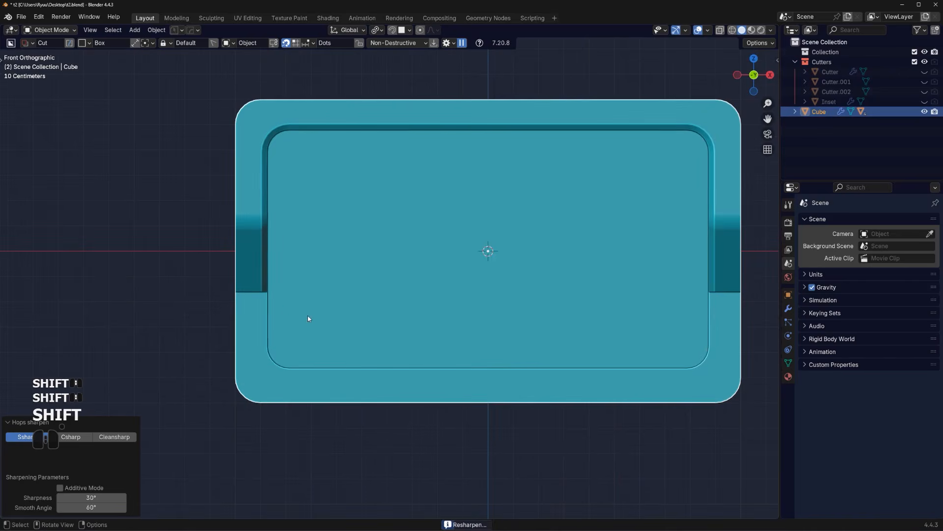
Try to bevel the recess opening's lower U-shaped inner edge between the two side notches, and undo it
key("Tab")
middle_click_drag(324, 339, 487, 327)
left_click(685, 274, "ctrl")
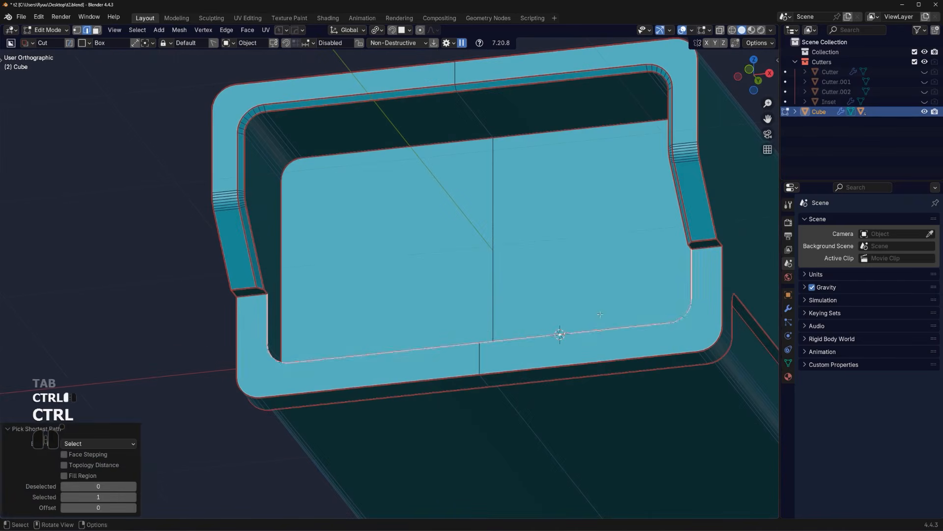
middle_click_drag(639, 334, 699, 364)
scroll(699, 365, "up", 1)
key("ctrl+b")
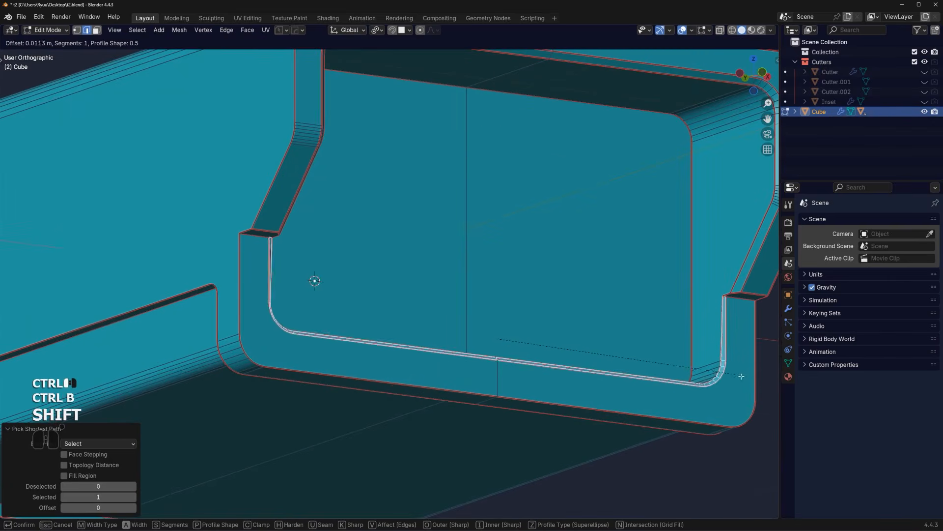
left_click(9, 394, "shift")
middle_click_drag(691, 329, 431, 301, "shift")
scroll(415, 286, "up", 2)
middle_click_drag(428, 268, 467, 249, "shift")
key("ctrl+z")
Add a vertex on the recess's rear vertical edge beside the side notch and switch to vertex selection
scroll(465, 249, "up", 3)
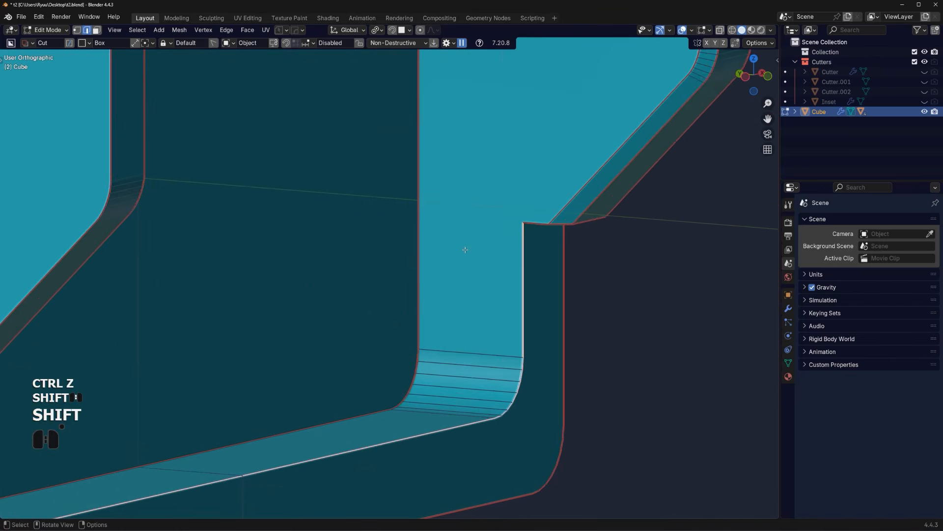
right_click(452, 183)
left_click(401, 231)
key("1")
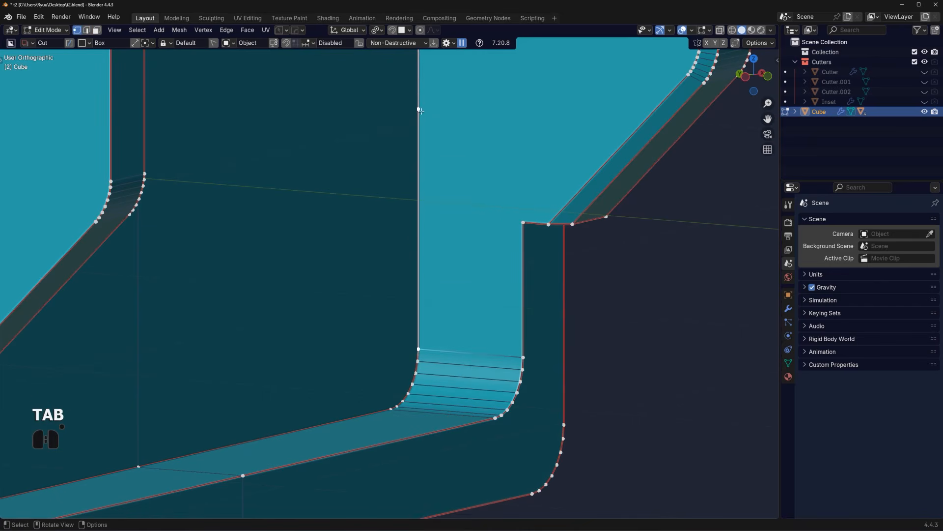
Align the added vertex with the notch's inner corner vertex on local Z using Min, and connect the two with an edge
key("alt+a")
left_click(477, 302)
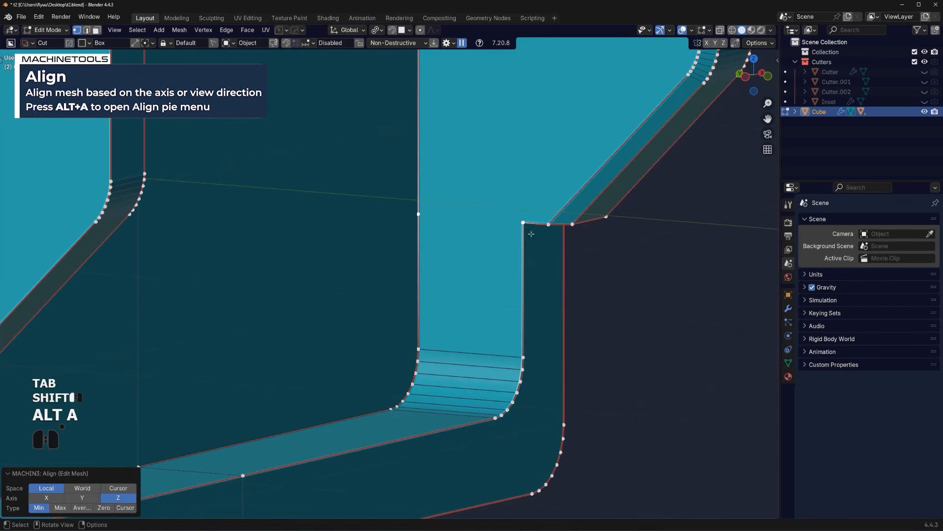
left_click(450, 221, "shift")
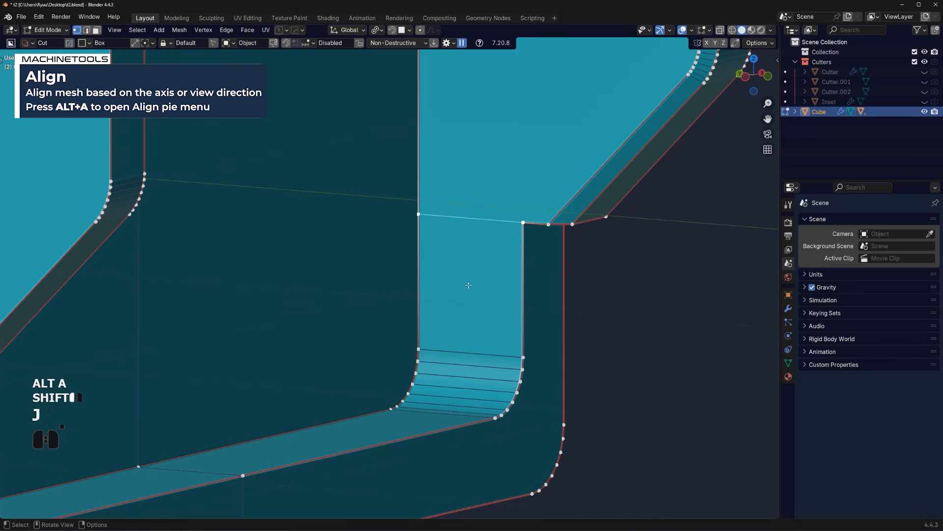
Select the lower inner rim edges of the recess as a shortest path from the side notch around the corner
key("Tab")
left_click(479, 308)
left_click(522, 315)
scroll(506, 324, "down", 3)
left_click(238, 401, "ctrl")
scroll(422, 378, "up", 2)
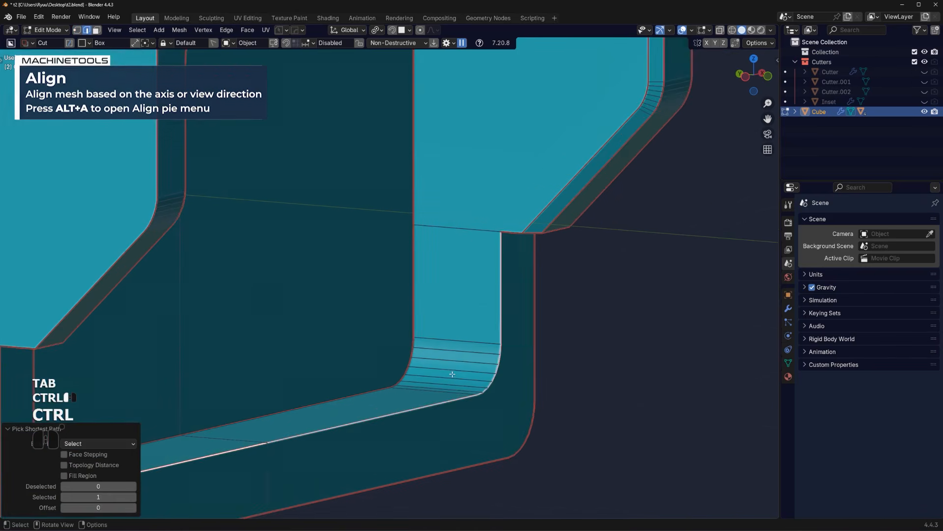
Try a one-segment bevel of about 0.0193 m on the selected lower rim edges, and undo it
key("ctrl+b")
left_click(584, 378)
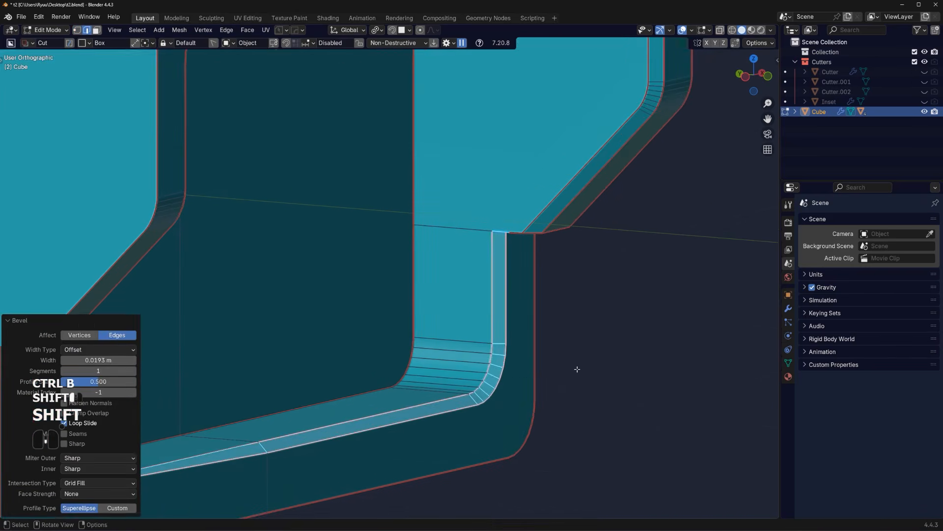
middle_click_drag(577, 371, 477, 302, "alt")
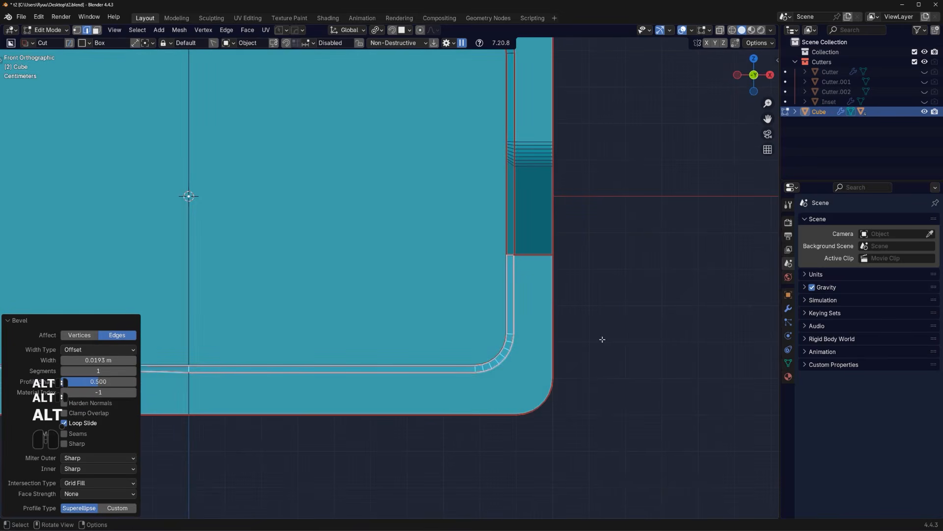
scroll(603, 339, "up", 3)
key("ctrl+z")
Bevel the selected lower rim edges by about 0.0207 m with one segment, and symmetrize the mesh across the X axis
key("ctrl+b")
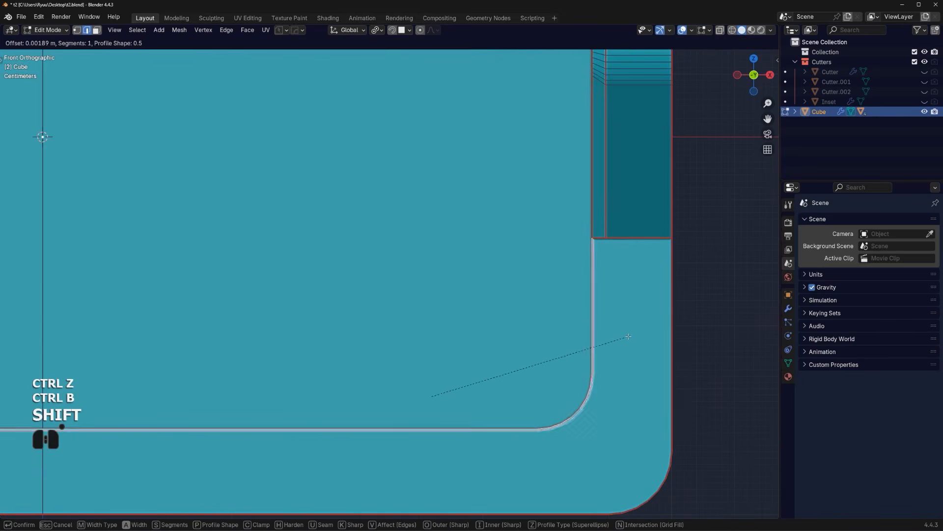
left_click(727, 354, "shift")
scroll(604, 336, "down", 5)
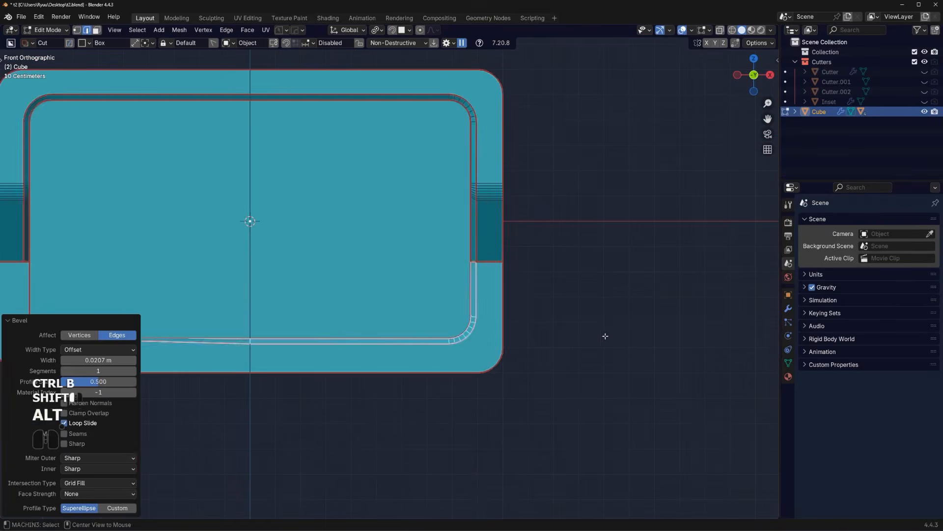
key("alt+x")
key("Tab")
scroll(296, 244, "down", 4)
middle_click_drag(295, 243, 438, 221, "shift")
scroll(443, 227, "up", 3)
middle_click_drag(434, 266, 411, 289, "shift")
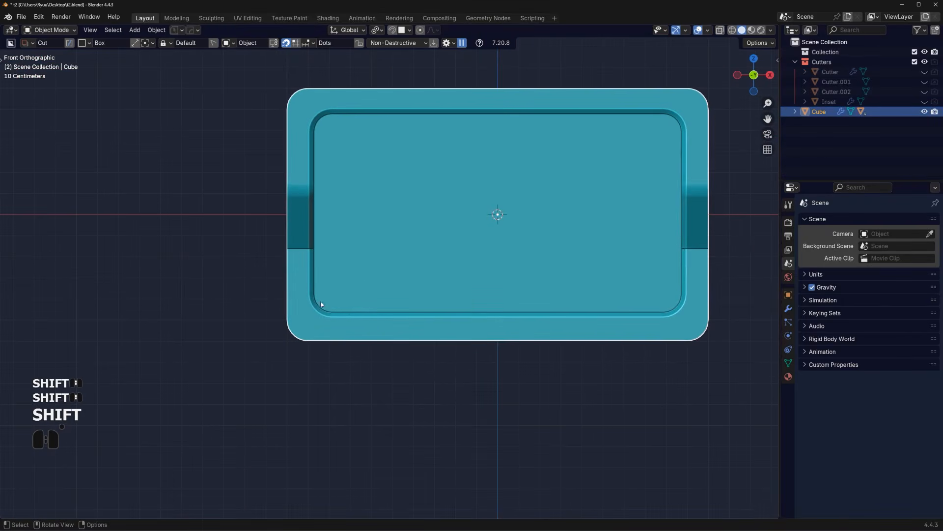
Bevel the side notch's edge at the lower end of the slanted face by about 0.0185 m with 7 segments
middle_click_drag(321, 301, 268, 283)
scroll(268, 282, "up", 4)
mouse_move(268, 282)
middle_mouse_down("shift")
mouse_move(258, 269)
mouse_move(263, 277)
middle_mouse_up("shift")
scroll(263, 286, "down", 3)
middle_click_drag(264, 276, 374, 282, "shift")
scroll(214, 263, "up", 2)
scroll(442, 286, "up", 1)
key("Tab")
middle_click_drag(472, 290, 435, 273)
scroll(436, 273, "up", 1)
key("ctrl+b")
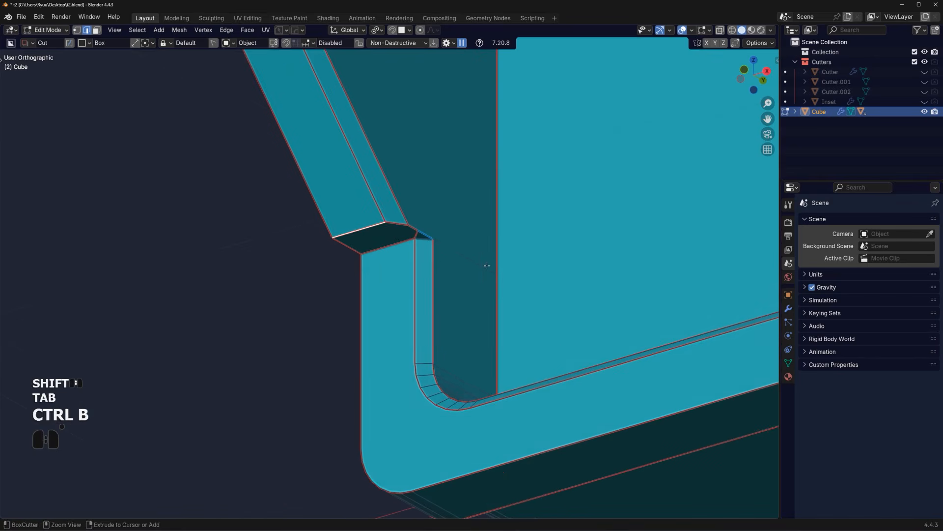
scroll(608, 262, "up", 2, "shift")
left_click(609, 261, "shift")
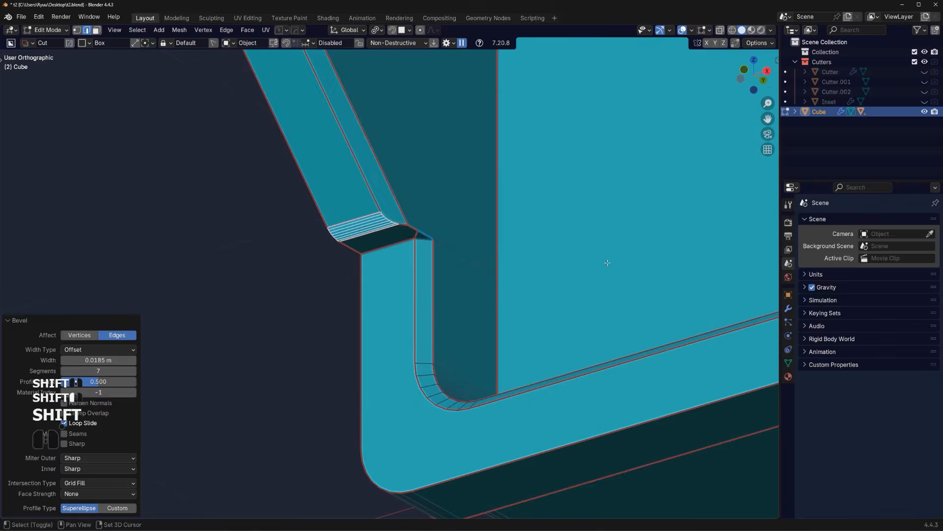
Symmetrize the rounded lower notch edge to the other side of the block across the X axis
scroll(608, 262, "down", 6)
middle_click_drag(609, 262, 645, 275)
key("alt+x")
middle_click_drag(494, 288, 556, 287)
key("Tab")
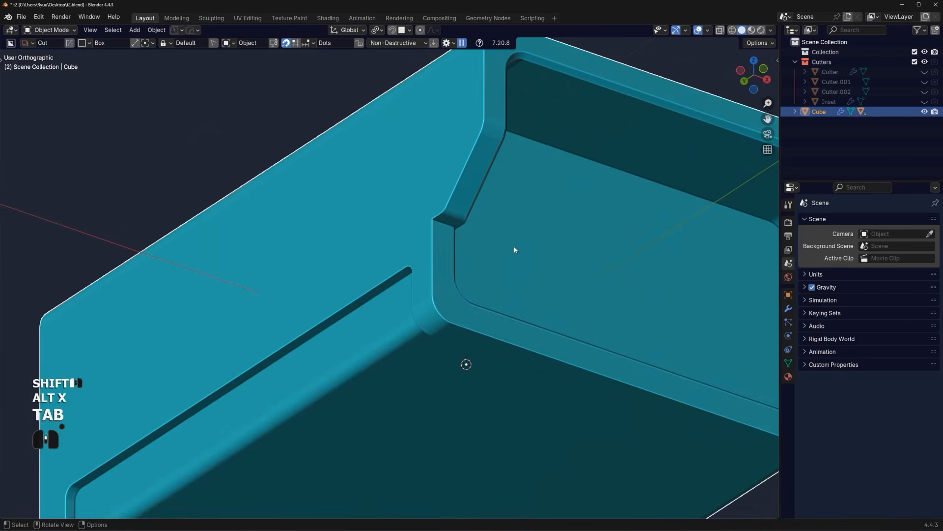
Sharpen the block again with HardOps Ssharp at 30° sharpness and view it in perspective
key("q")
left_click(517, 247, "ctrl+shift")
mouse_move(517, 246)
middle_mouse_down()
mouse_move(564, 248)
mouse_move(512, 238)
mouse_move(452, 255)
mouse_move(509, 239)
middle_mouse_up()
scroll(529, 307, "down", 4)
mouse_move(531, 309)
middle_mouse_down()
mouse_move(624, 387)
mouse_move(531, 387)
mouse_move(541, 318)
mouse_move(522, 325)
middle_mouse_up()
key("KP_5")
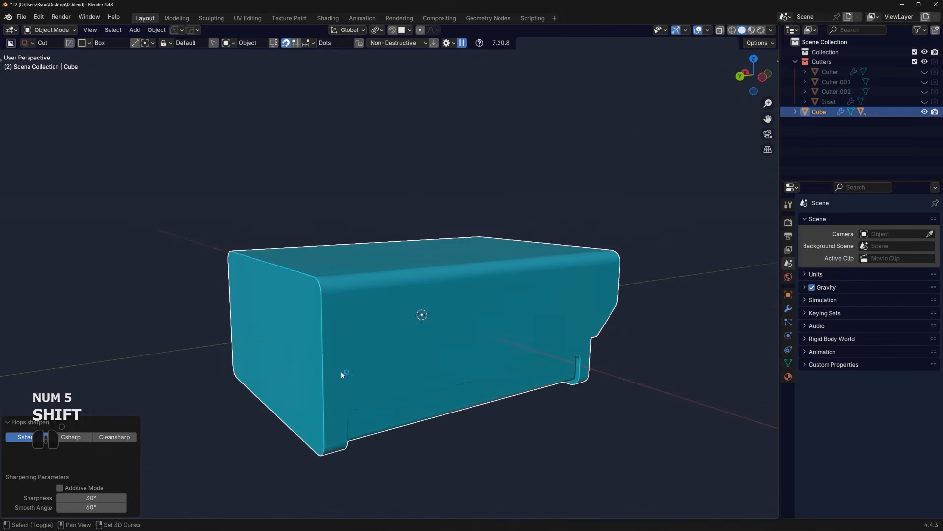
Inset both halves of the block's flat back face together by about 0.13 m
middle_click_drag(344, 375, 405, 314, "shift")
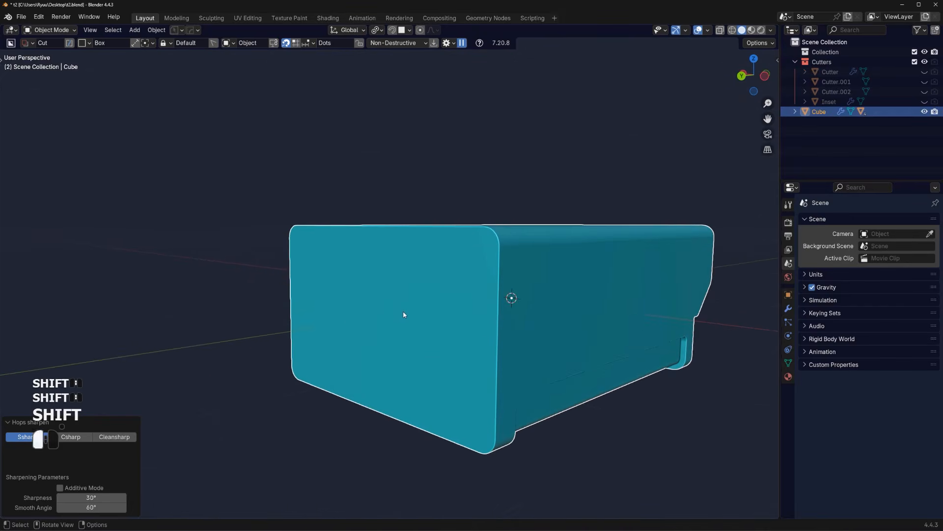
key("Tab")
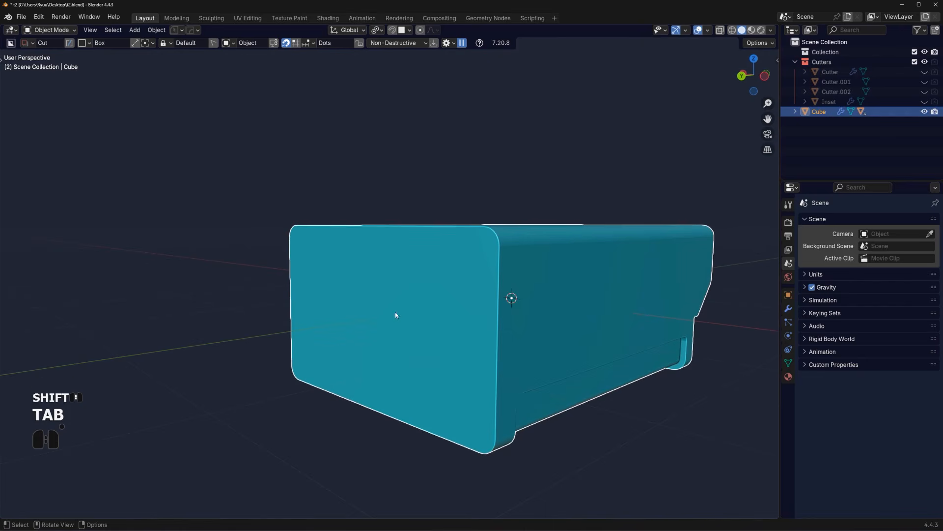
left_click(369, 284, "shift")
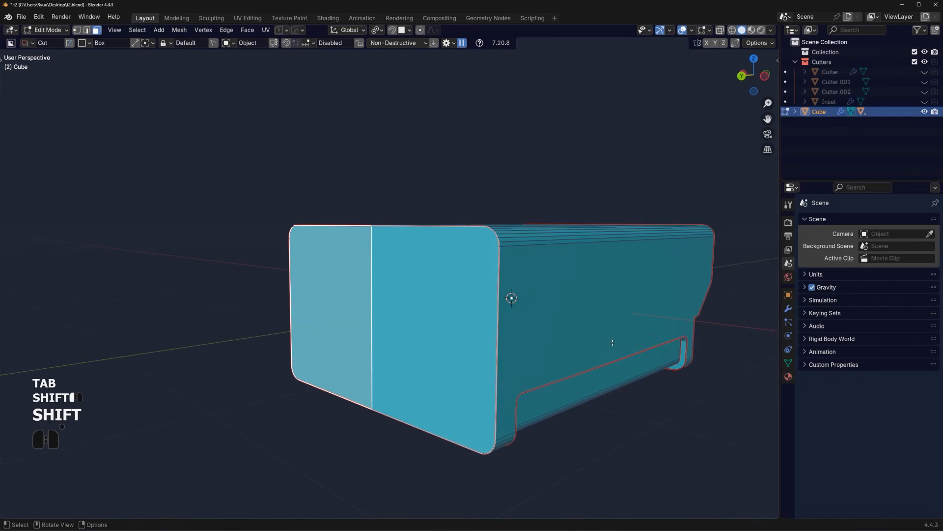
key("i")
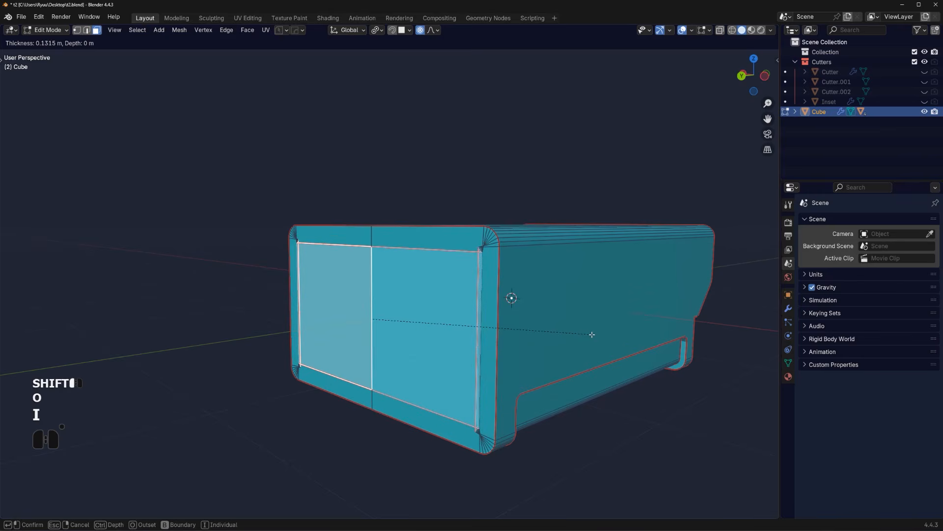
left_click(588, 332)
Round one upper corner of the inset back outline with MESHmachine Unf*ck at a width of about 0.089
scroll(588, 331, "up", 2)
middle_click_drag(587, 330, 622, 330)
key("Tab")
left_click(563, 317)
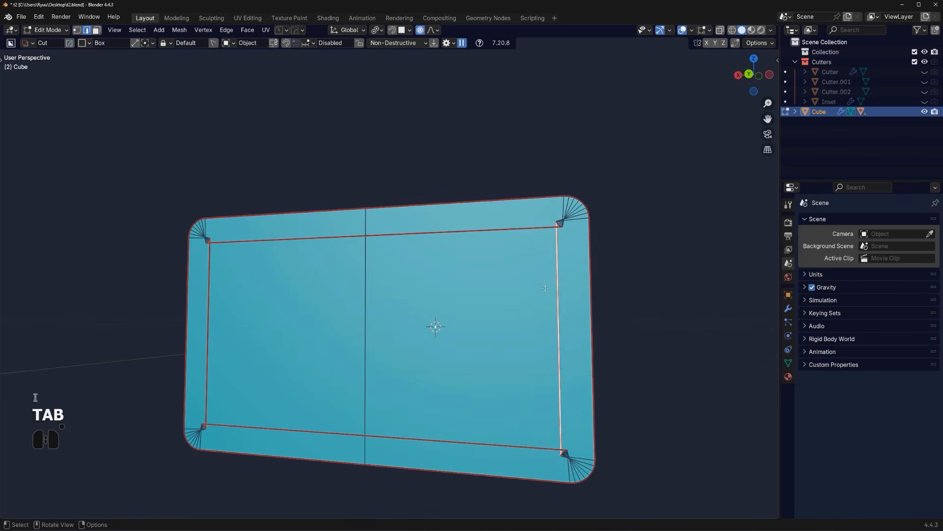
left_click(506, 257, "ctrl")
key("y")
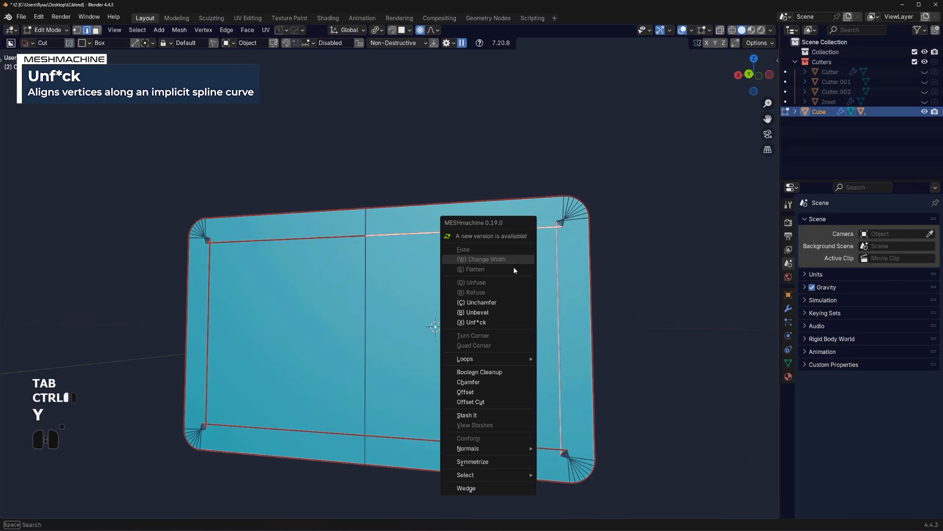
left_click(507, 322)
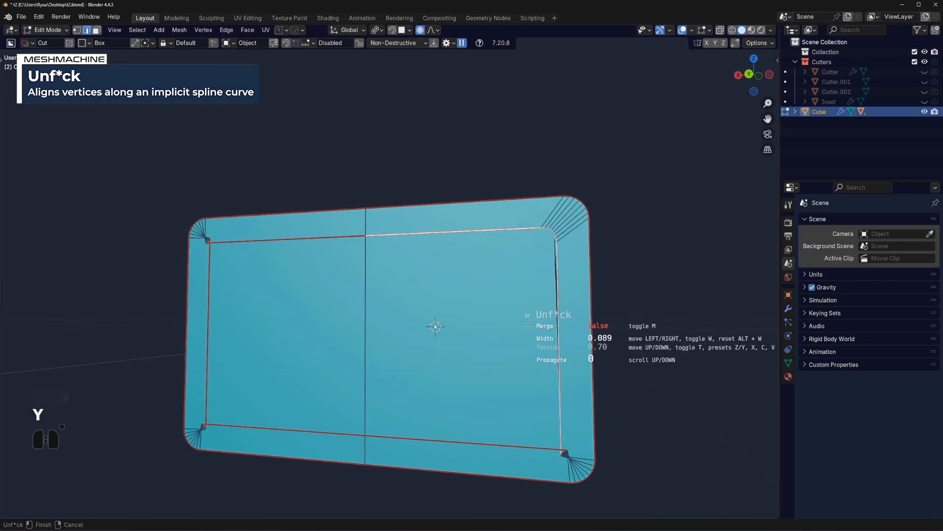
left_click(508, 324)
middle_click_drag(509, 323, 557, 317)
middle_click_drag(443, 315, 530, 318, "shift")
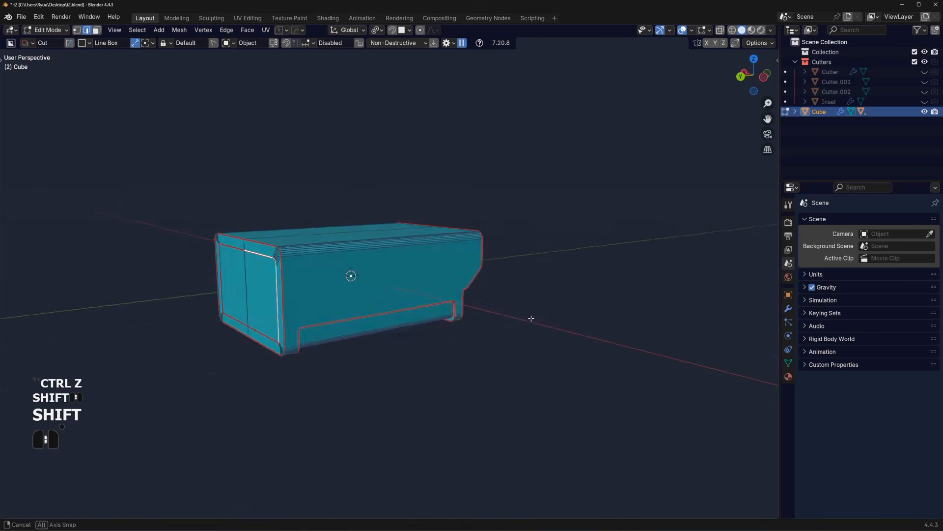
middle_click_drag(396, 288, 508, 296, "shift")
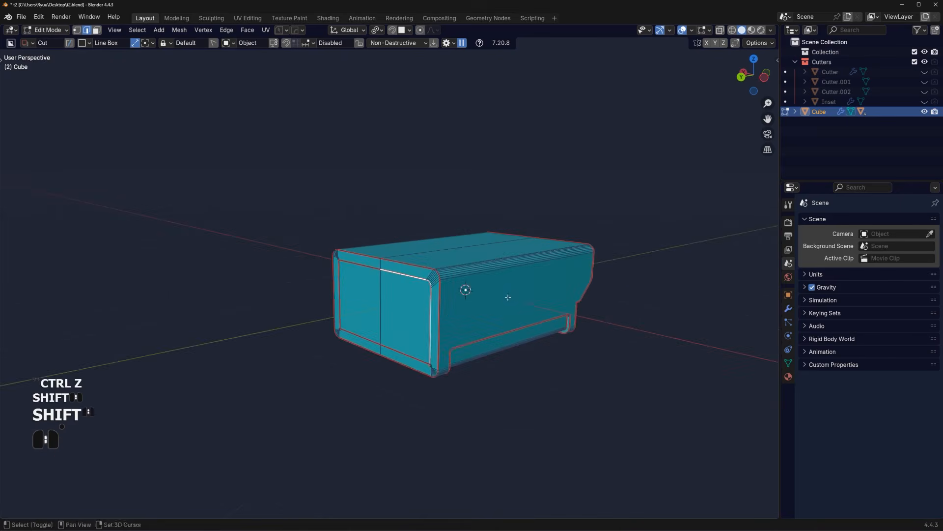
scroll(403, 306, "up", 2)
left_click(403, 306)
left_click(413, 341)
scroll(482, 322, "up", 3)
left_click(437, 318)
middle_click_drag(433, 320, 467, 315)
middle_click_drag(424, 331, 458, 277, "shift")
Symmetrize the rounded upper inset corner across the X axis from negative to positive
middle_click_drag(466, 237, 566, 301)
scroll(386, 284, "down", 2)
key("alt+x")
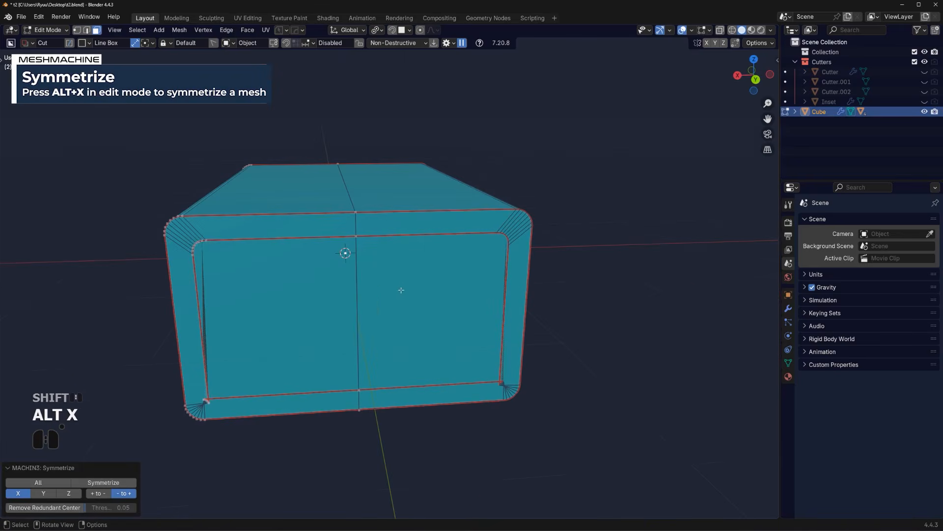
key("alt+x")
Round the lower corner of the inset back outline with MESHmachine Unf*ck at a width of about 0.101
middle_click_drag(450, 351, 324, 333)
middle_click_drag(536, 297, 361, 333, "shift")
middle_click_drag(328, 378, 483, 344)
key("Tab")
left_click(442, 377)
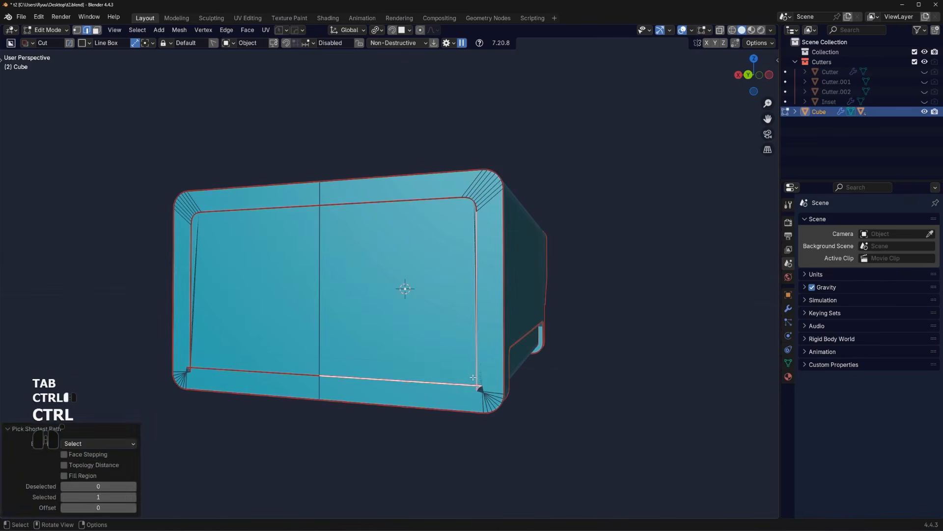
key("y")
left_click(459, 352)
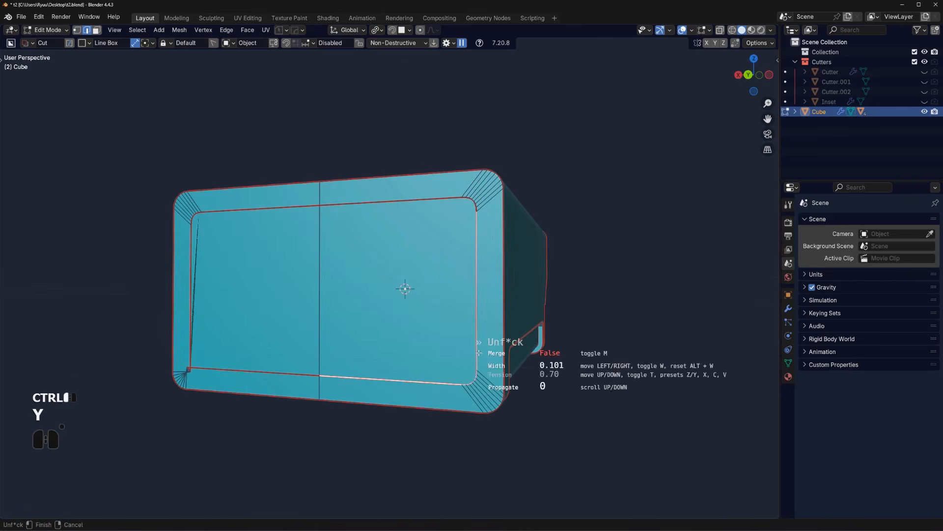
left_click(405, 285)
Symmetrize the rounded lower inset corner across the X axis and return to Object Mode
middle_click_drag(405, 284, 580, 344)
key("alt+x")
key("Tab")
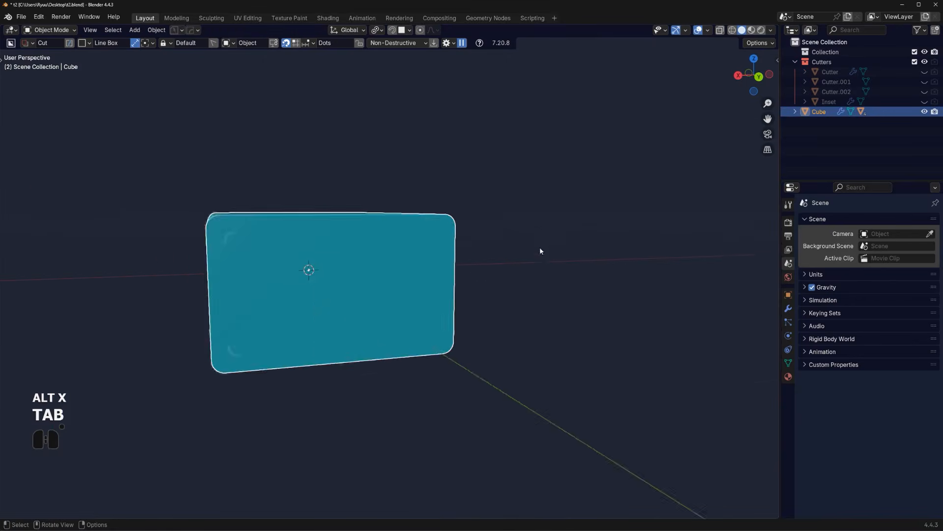
Merge the two halves of the rounded back inset into a single face
middle_click_drag(541, 251, 438, 270)
key("Tab")
left_click(437, 270, "shift")
left_click(334, 267, "shift")
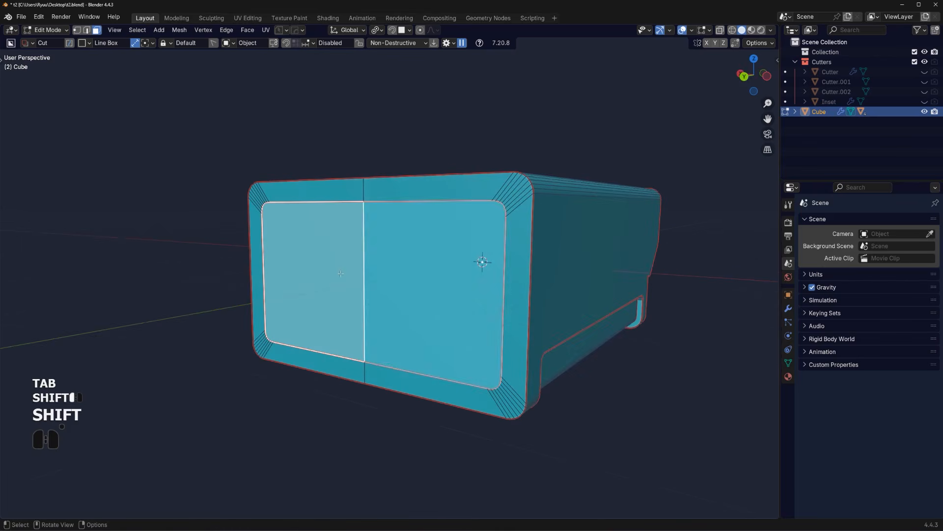
key("f")
Extrude the back inset face about 0.12 m into the block and scale it down to taper the recess
middle_click_drag(333, 267, 384, 254)
key("e")
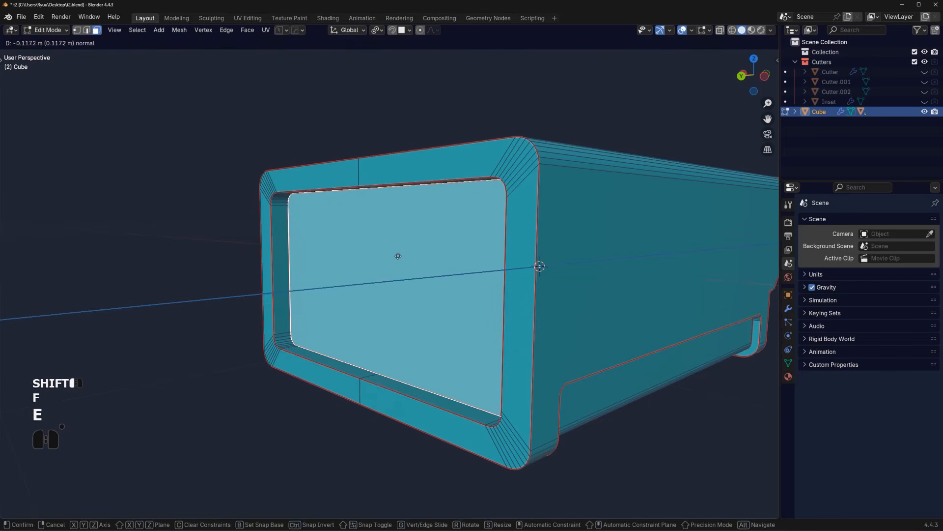
left_click(398, 255)
key("s")
left_click(393, 261)
middle_click_drag(393, 260, 431, 278)
key("Tab")
key("KP_5")
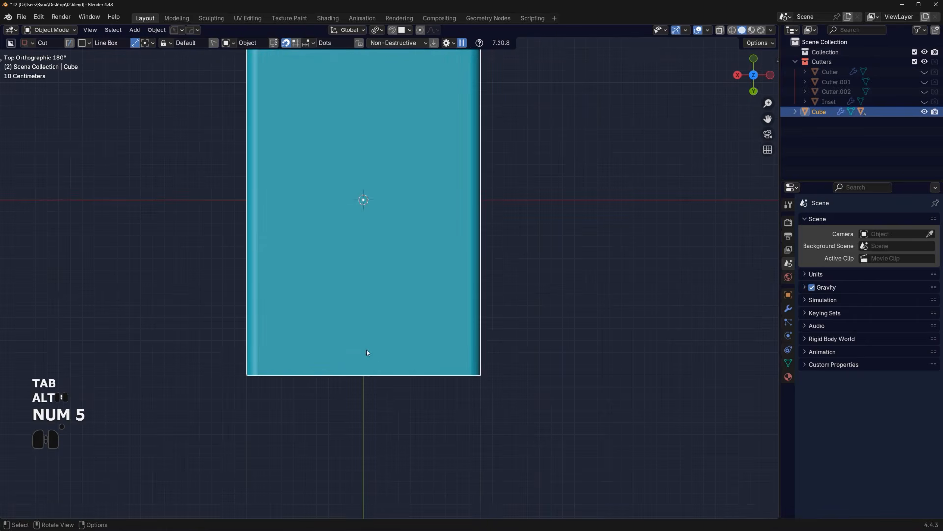
left_click_drag(295, 368, 383, 402)
key("ctrl+z")
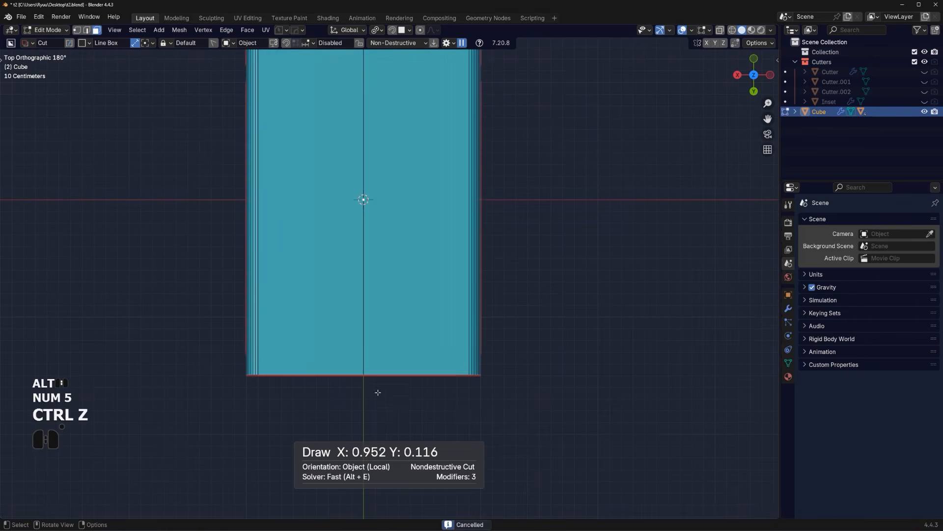
key("d")
left_click_drag(258, 358, 256, 396)
key("Tab")
right_click(371, 318)
key("Tab")
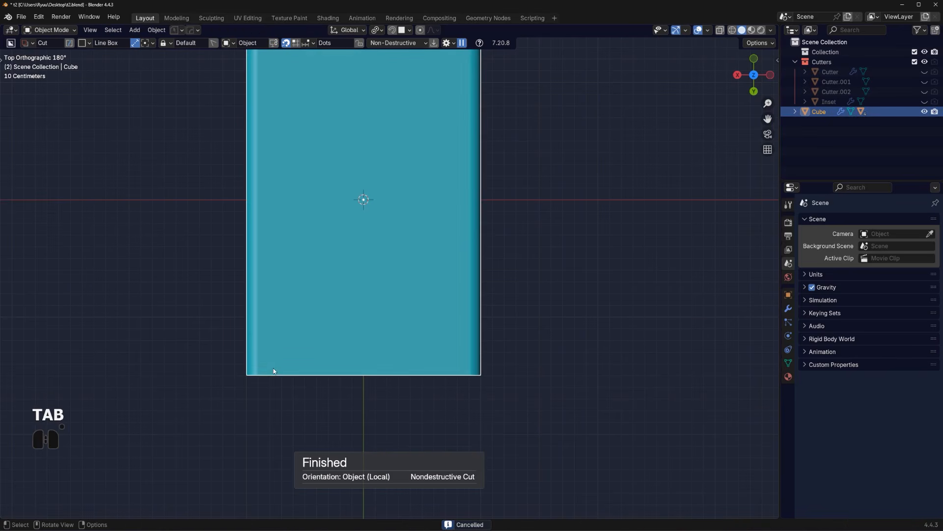
left_click_drag(283, 363, 375, 375)
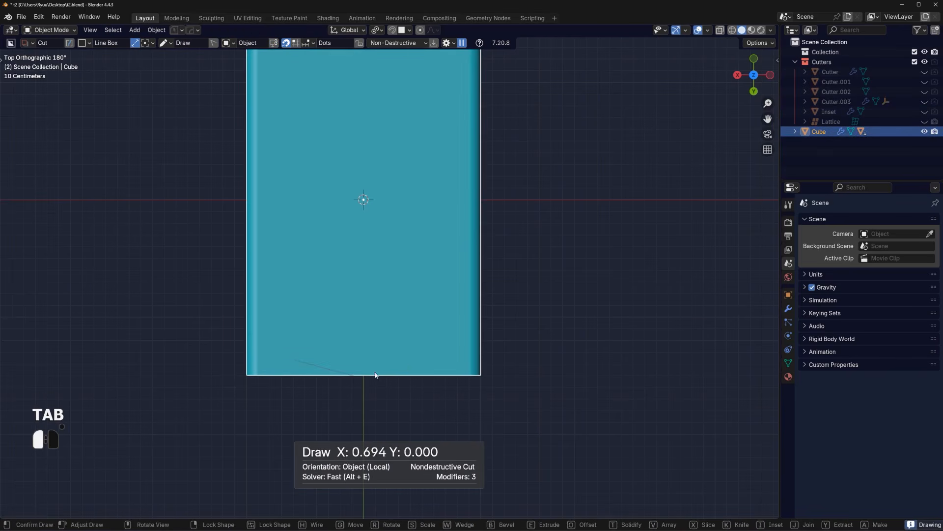
right_click(410, 367)
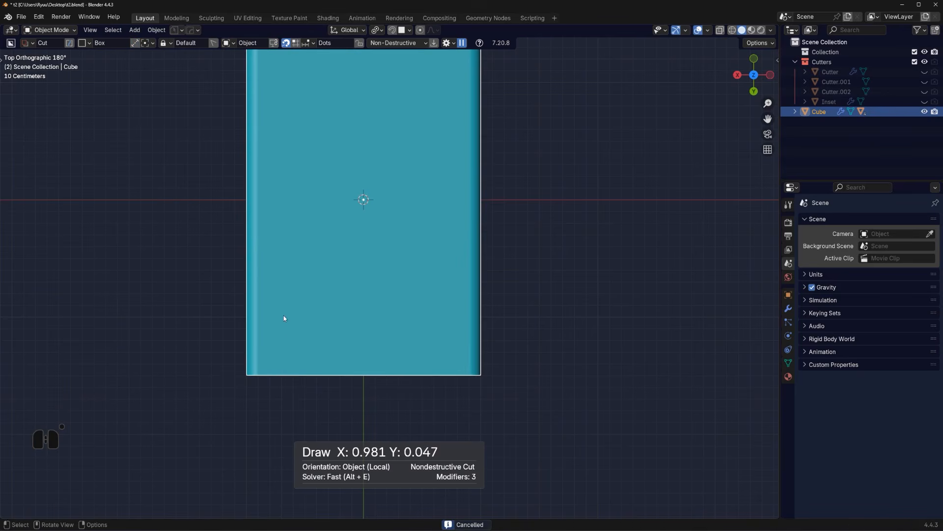
Cut a centred box notch about 1.229 by 0.560 through the block's back end from the top view
mouse_move(287, 368)
left_mouse_down()
mouse_move(343, 400)
mouse_move(442, 432)
mouse_move(431, 429)
left_mouse_up()
key("space")
middle_click_drag(432, 430, 456, 270)
key("KP_5")
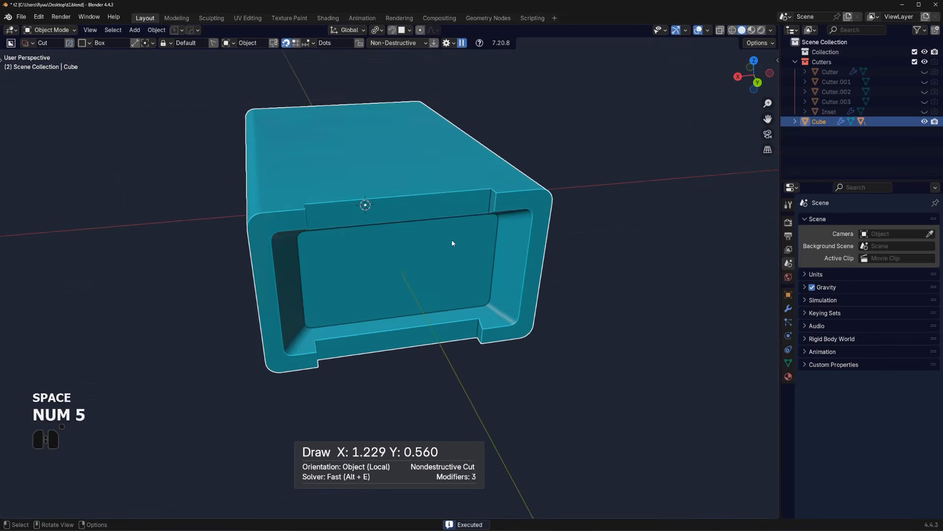
Reveal the back notch cutter with HardOps Ever Scroll and adjust its position along the Y axis
key("q")
left_click(451, 238)
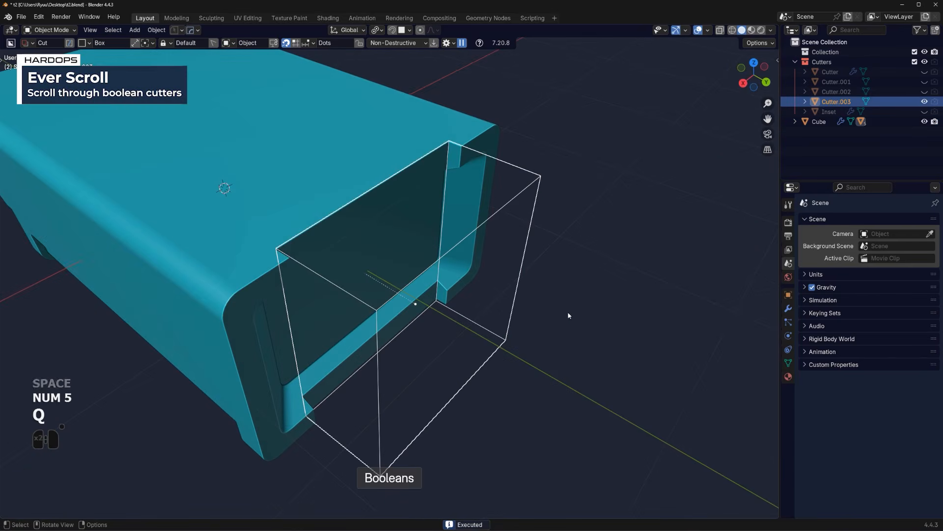
key("g")
key("y")
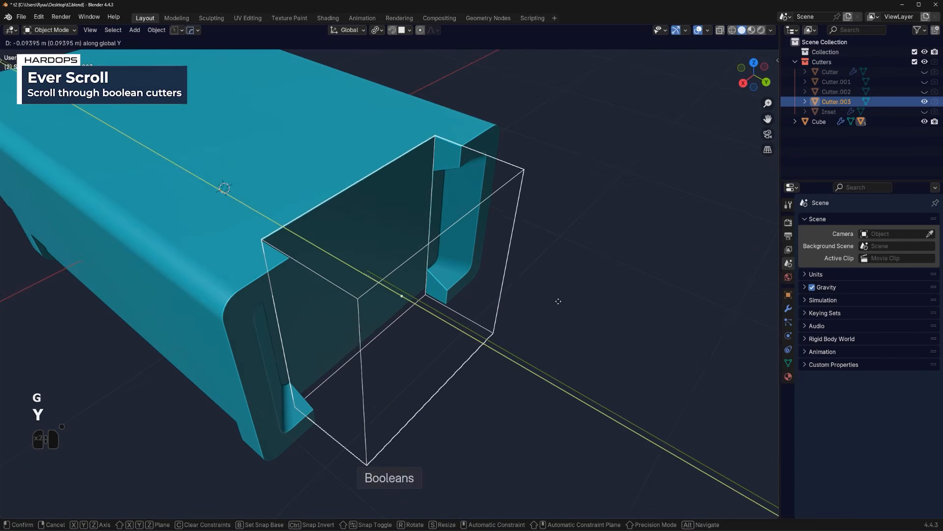
left_click(568, 310)
Move the notch cutter's outer face about -0.305 m along Y and widen it along X to flare the notch
scroll(595, 274, "up", 2)
key("Tab")
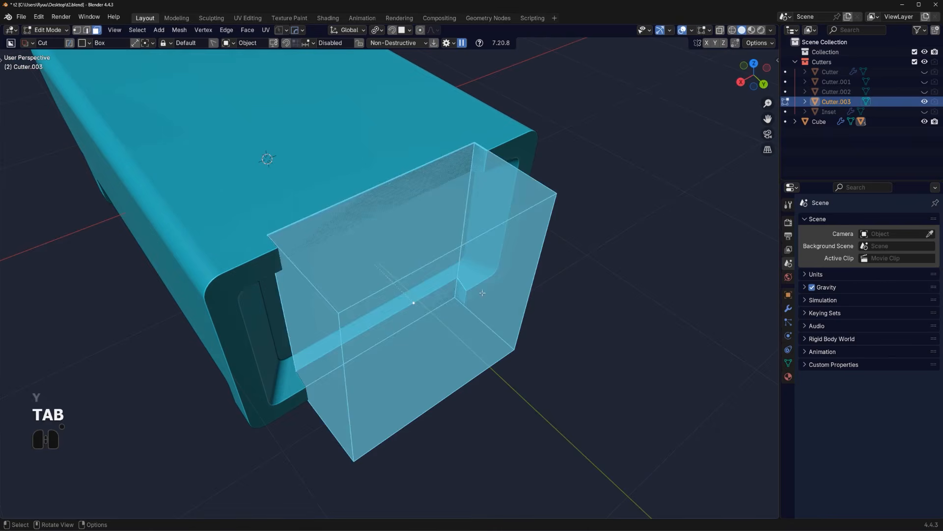
left_click(482, 293)
key("g")
key("y")
left_click(541, 303)
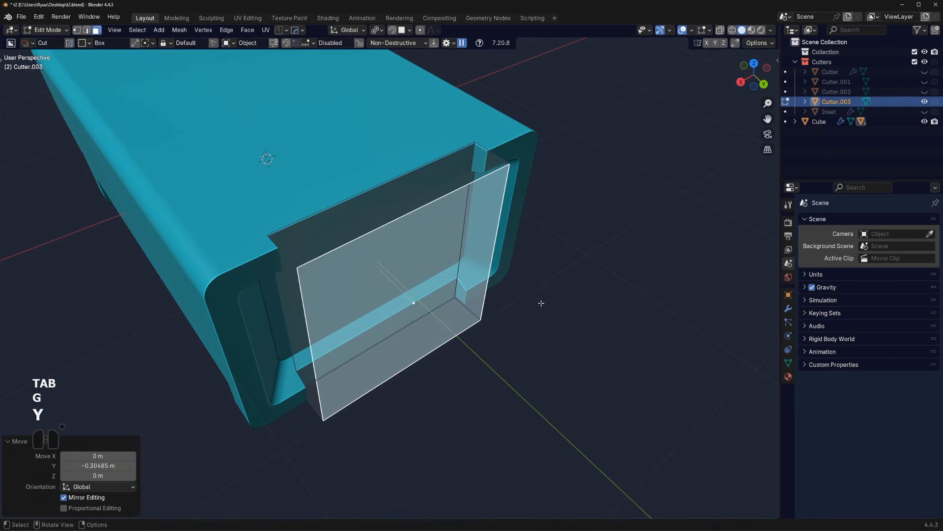
key("s")
key("x")
left_click(580, 295, "ctrl")
key("Tab")
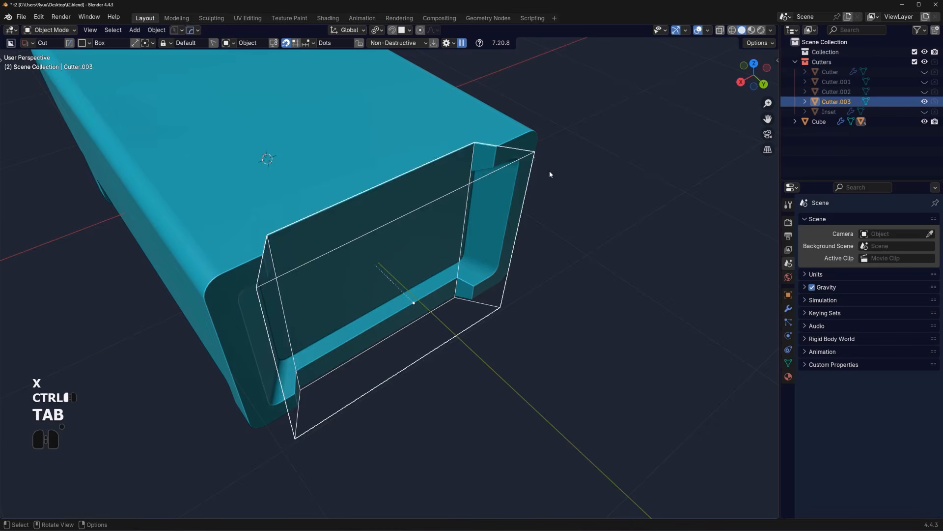
key("shift+apostrophe")
Bring up the back notch cutter again with Ever Scroll and scale it to about 0.9 along X
scroll(536, 198, "down", 4)
middle_click_drag(535, 197, 412, 141)
left_click(413, 143)
key("q")
left_click(413, 164)
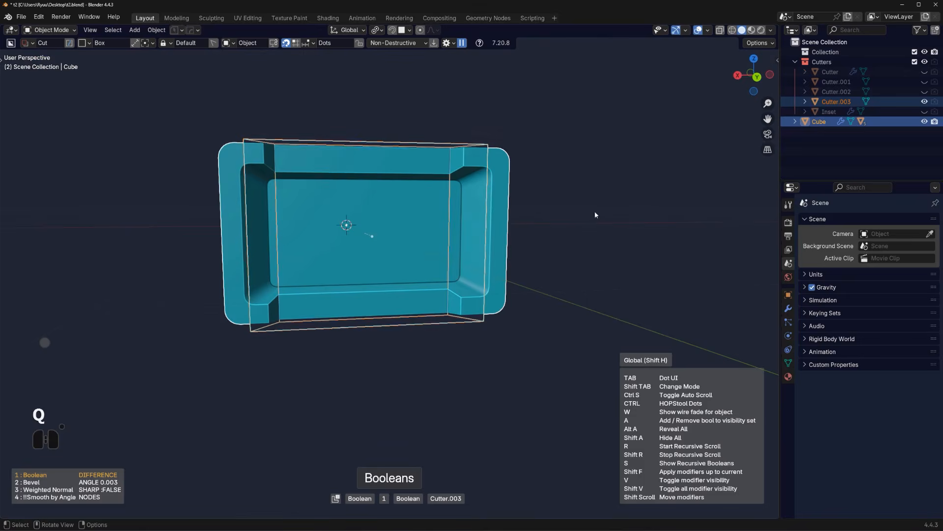
key("s")
key("x")
left_click(588, 208)
key("s")
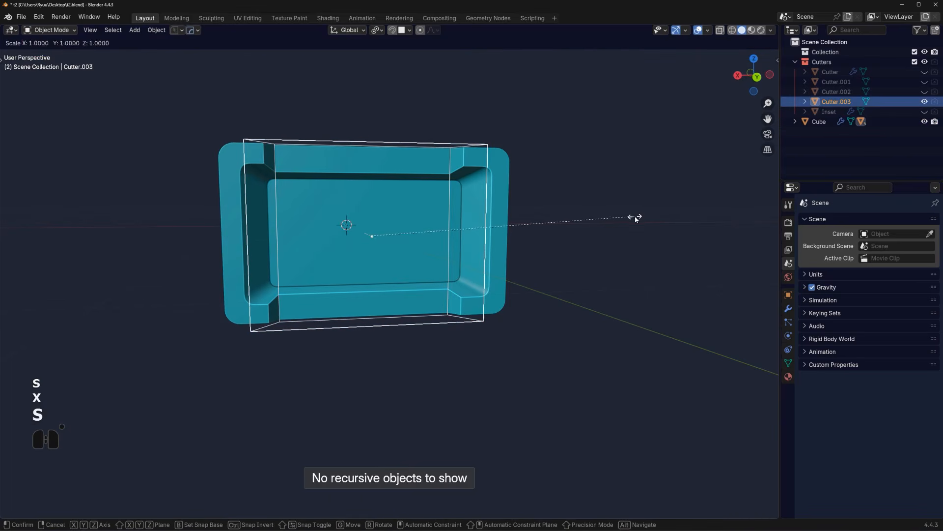
key("x")
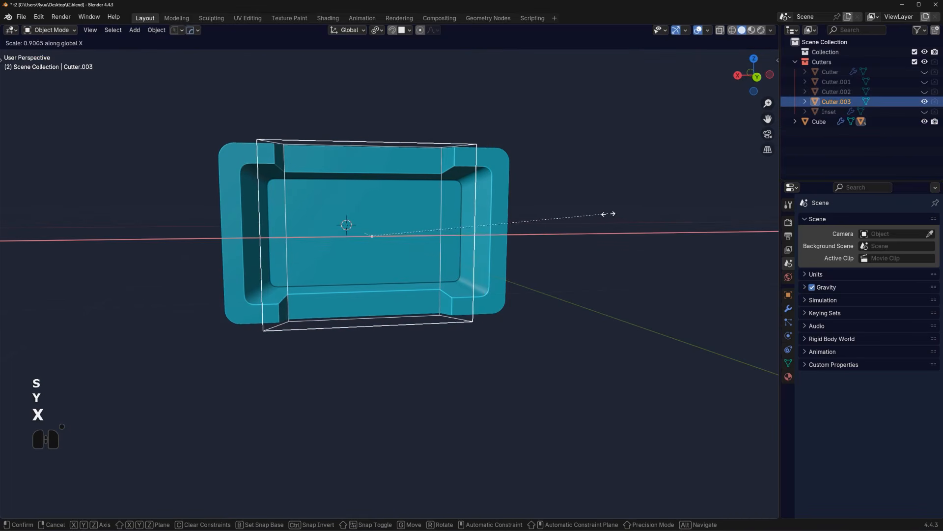
left_click(604, 216)
key("shift+apostrophe")
Knife a rectangular outline about 0.607 by 2.103 lengthwise into one half of the block's top face with BoxCutter
middle_click_drag(573, 217, 444, 285)
middle_click_drag(439, 236, 308, 339, "shift")
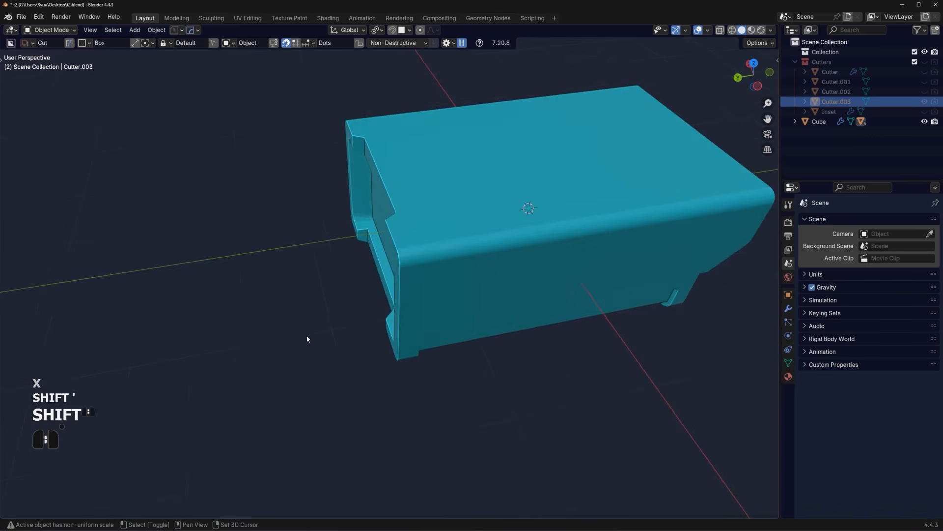
scroll(528, 245, "down", 2)
middle_click_drag(529, 244, 352, 282)
scroll(419, 261, "up", 1)
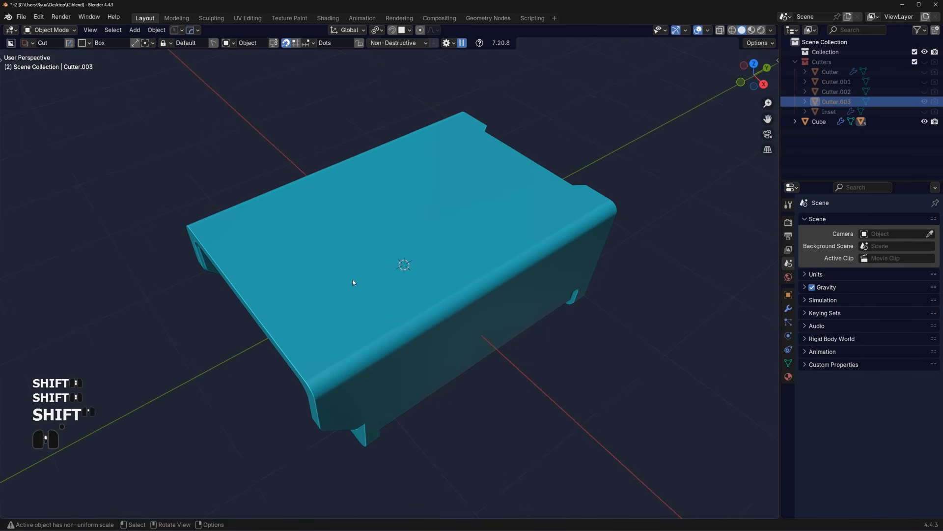
left_click_drag(302, 290, 367, 314)
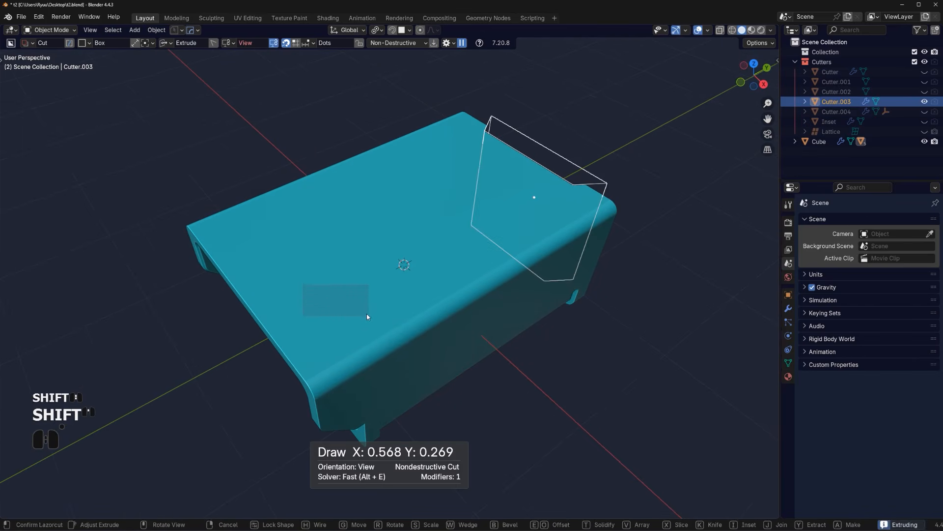
right_click(366, 314)
left_click_drag(302, 283, 558, 213)
key("k")
Extrude the knifed rectangle on the top face upward into a raised panel
key("Tab")
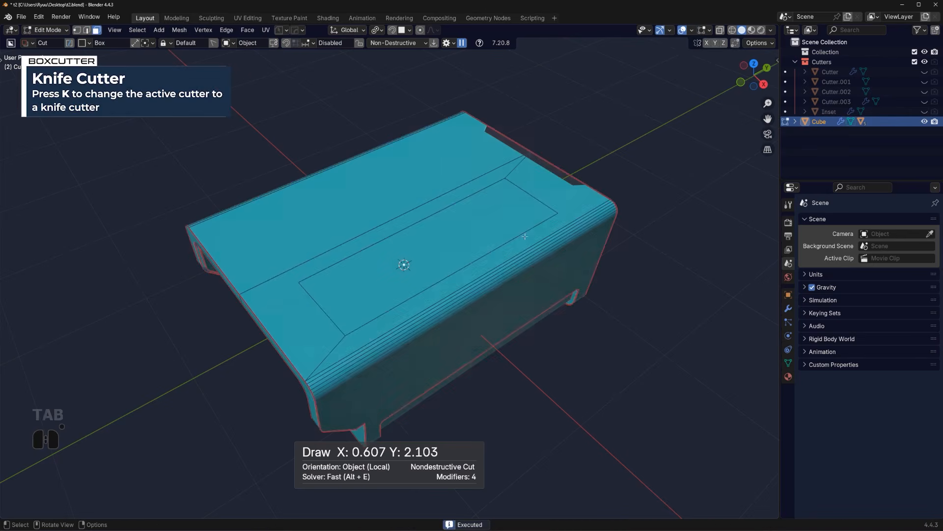
left_click(471, 241)
middle_click_drag(470, 241, 491, 197)
key("e")
left_click(471, 219)
Bevel the raised panel's four vertical corner edges with 7 segments
key("Tab")
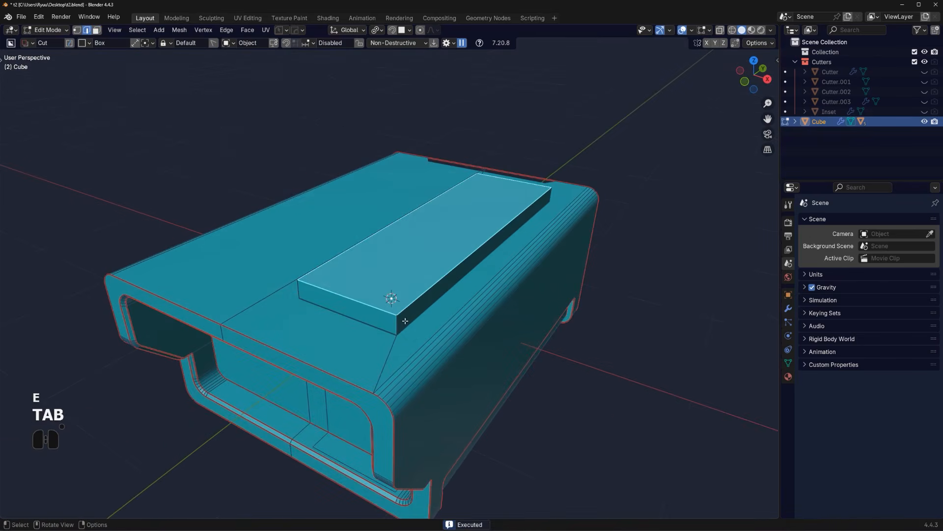
left_click(405, 321, "ctrl+alt")
key("ctrl+b")
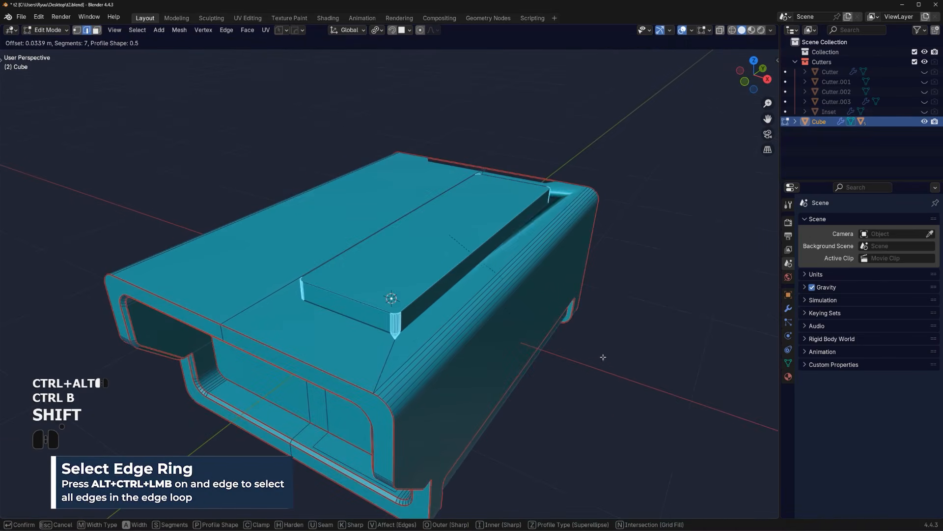
left_click(678, 394)
key("Tab")
Knife a crosswise line through the block's mid-length from the top view using a box about 2.850 by 1.792
middle_click_drag(500, 248, 498, 291)
key("KP_5")
left_click_drag(215, 287, 549, 519)
key("space")
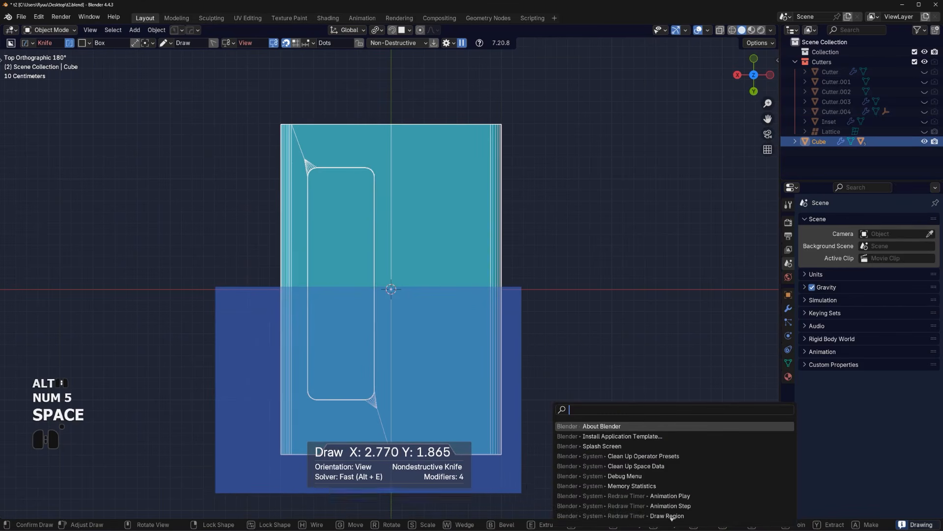
left_click(530, 484)
middle_click_drag(526, 482, 490, 308)
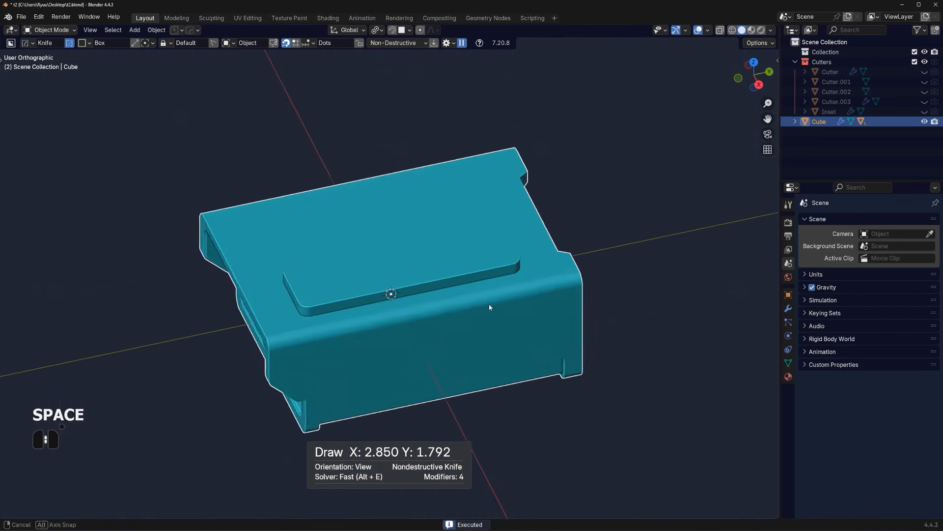
Clean unnecessary geometry from the block with HardOps Clean Mesh and open the mesh for editing
key("KP_5")
key("Tab")
left_click(289, 372)
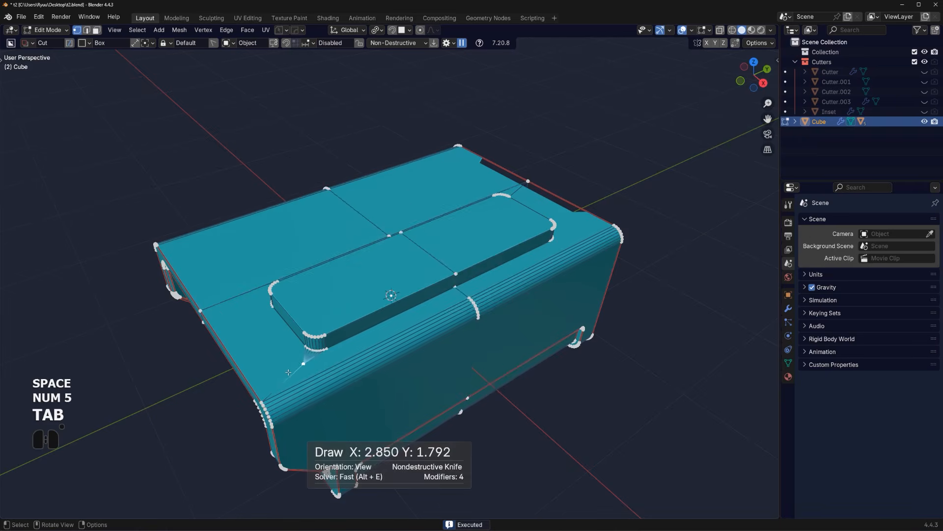
scroll(330, 300, "up", 2)
middle_click_drag(334, 294, 404, 244, "shift")
key("Tab")
key("q")
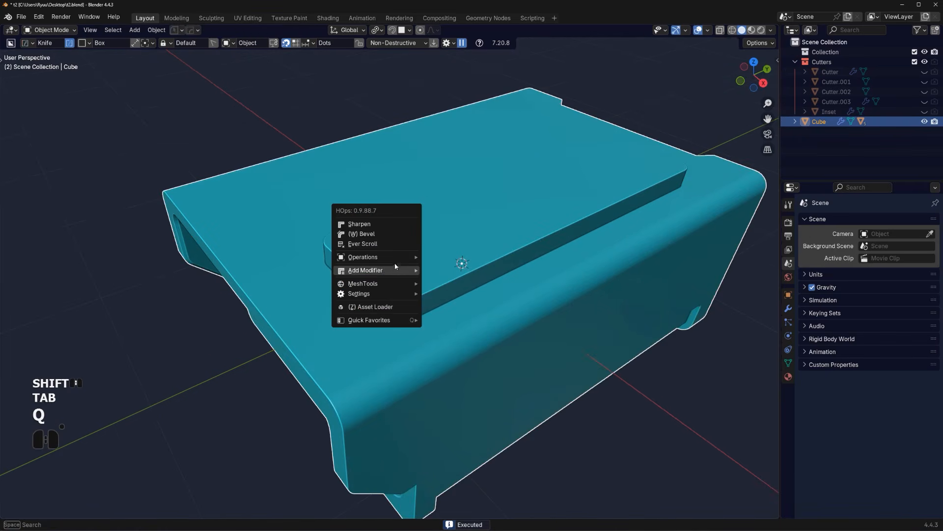
mouse_move(394, 258)
left_click(462, 338)
key("Tab")
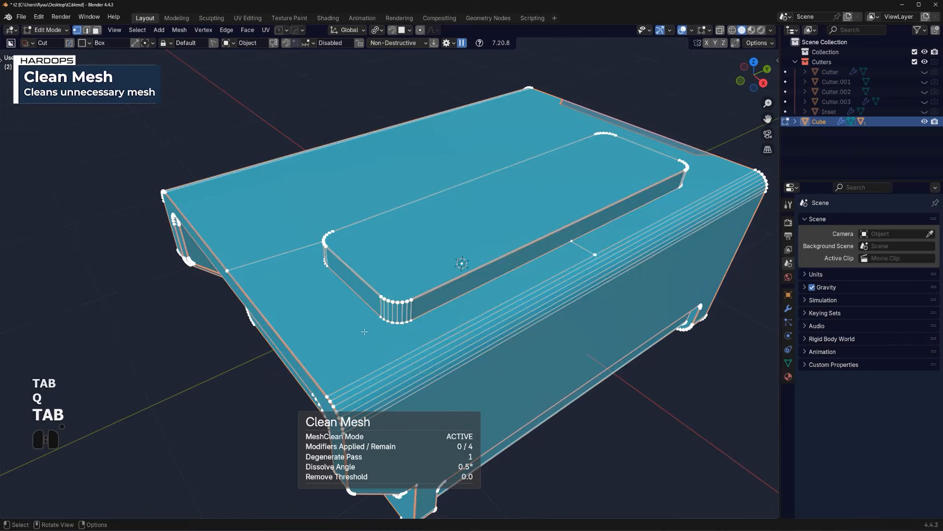
Try to knife a straight edge from the raised panel's base midpoint across to the opposite rounded side
middle_click_drag(462, 324, 527, 232)
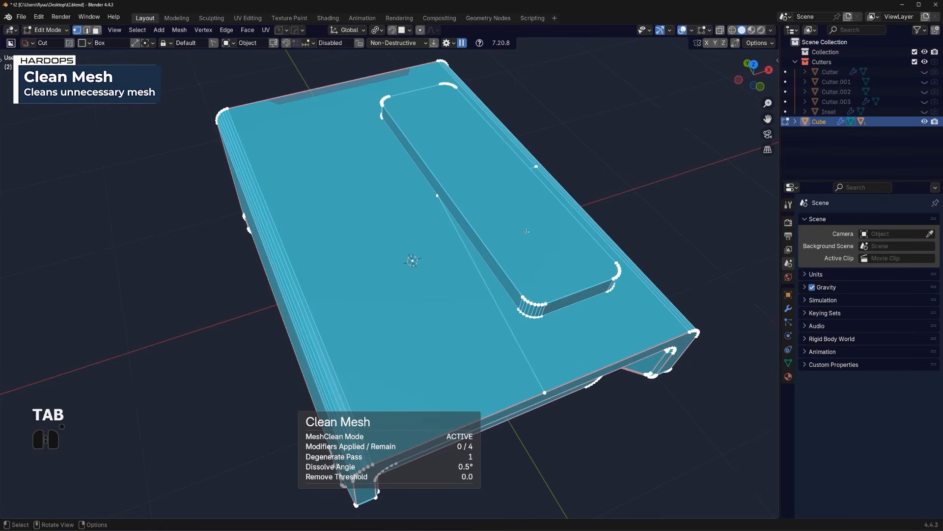
left_click(498, 303)
middle_click_drag(450, 206, 412, 253, "shift")
key("KP_5")
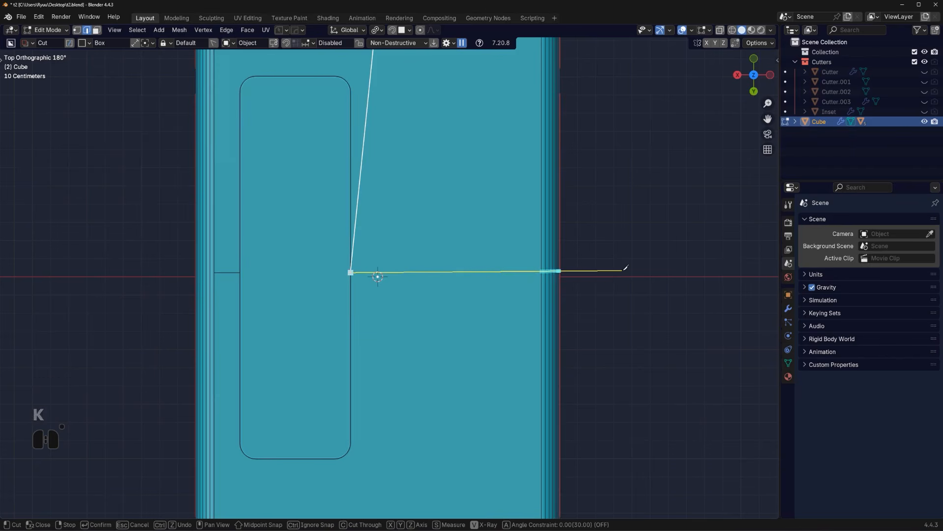
key("space")
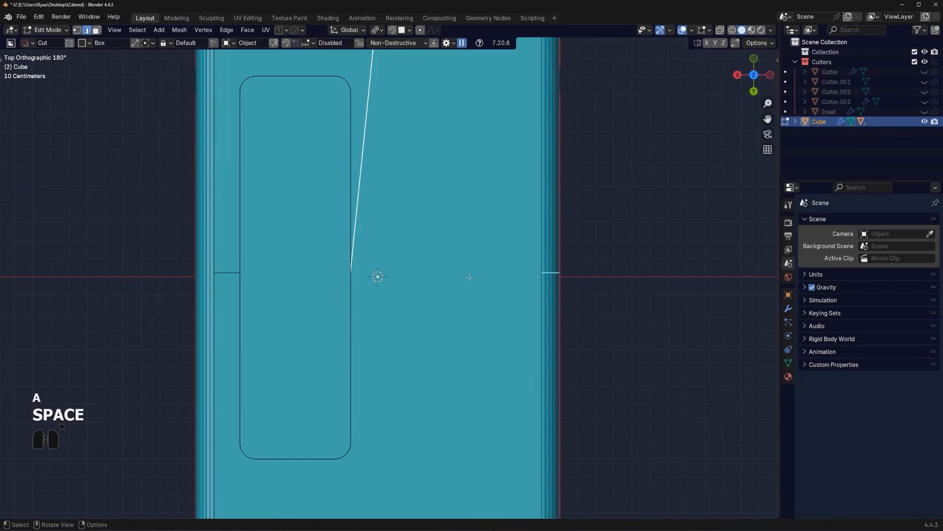
Join the panel's base midpoint to the opposite rounded edge with a new edge and dissolve the slanted edge beside it
middle_click_drag(468, 277, 473, 277)
key("KP_5")
key("Tab")
left_click(515, 279)
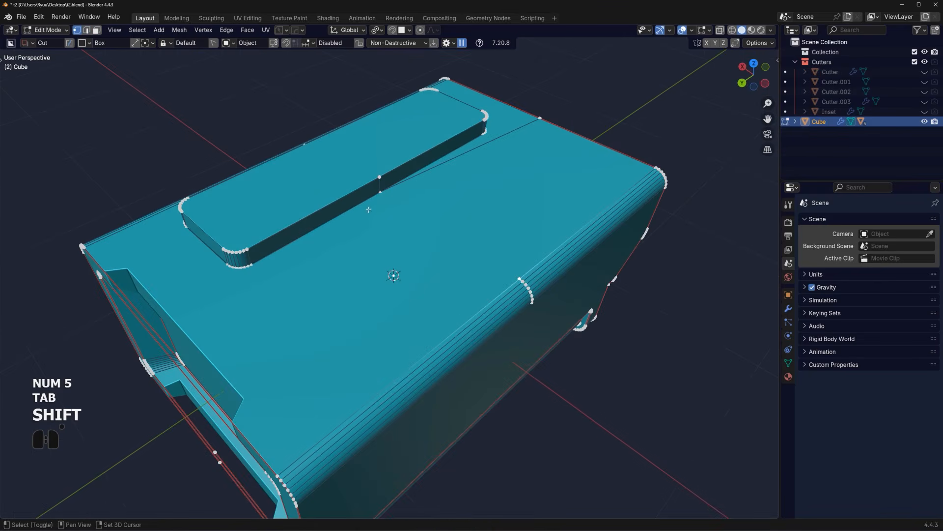
key("j")
key("Tab")
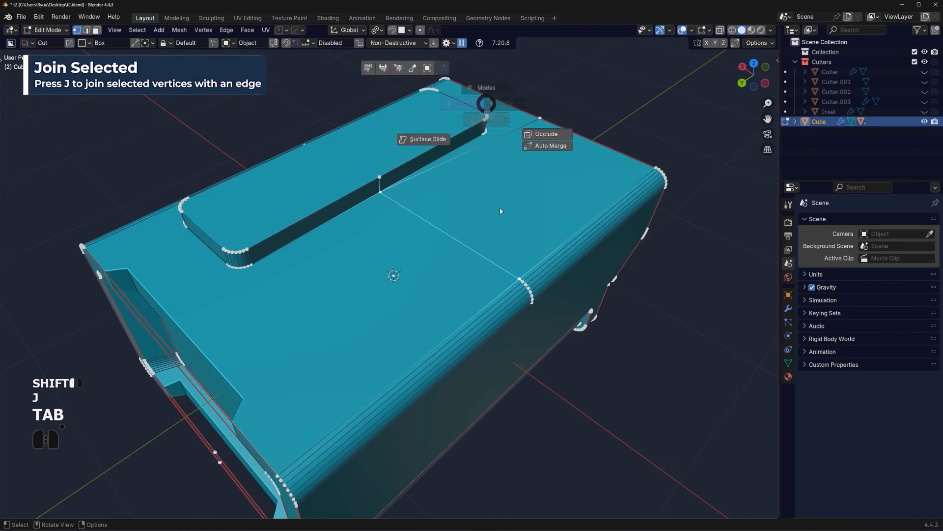
key("ctrl+x")
Try a 7-segment bevel on the raised top panel's upper edge loop, check the shading, and undo it
scroll(519, 162, "down", 4)
middle_click_drag(520, 164, 335, 172)
scroll(393, 197, "up", 3)
middle_click_drag(449, 212, 435, 251)
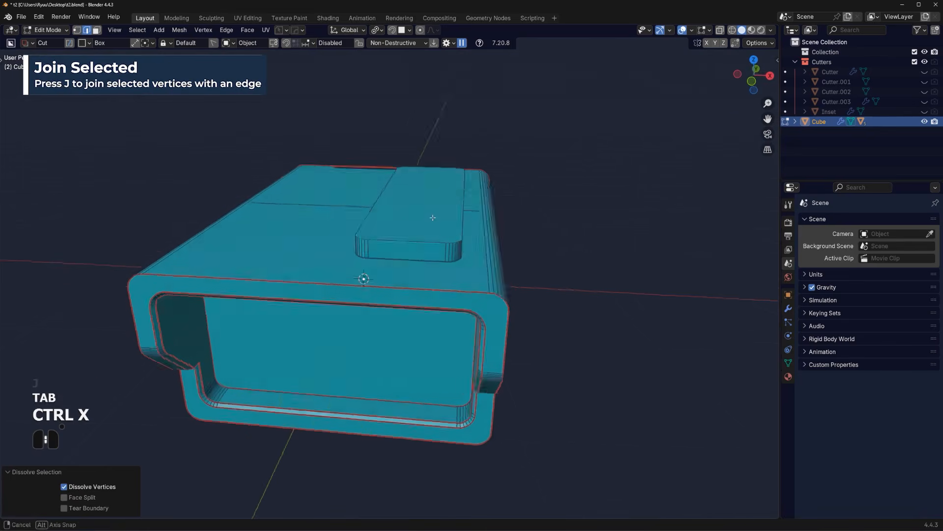
key("Tab")
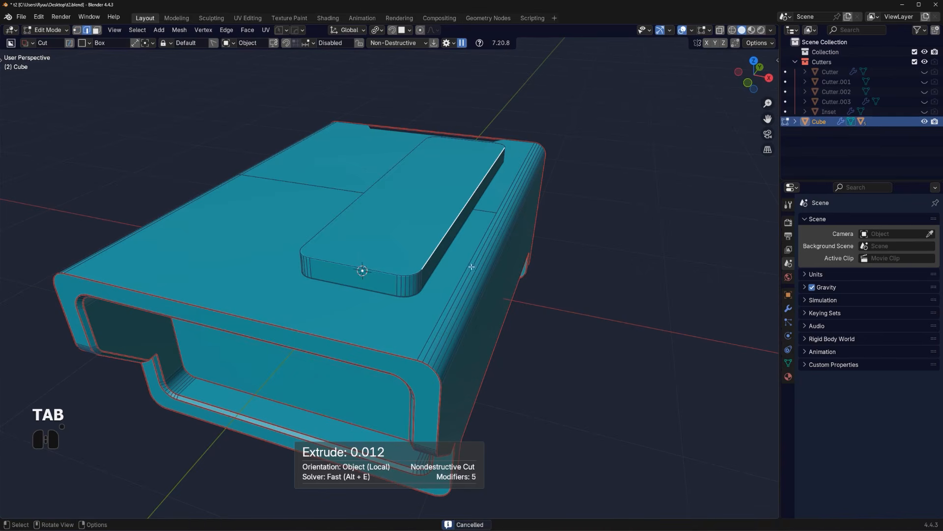
left_click(450, 245, "alt")
key("ctrl+b")
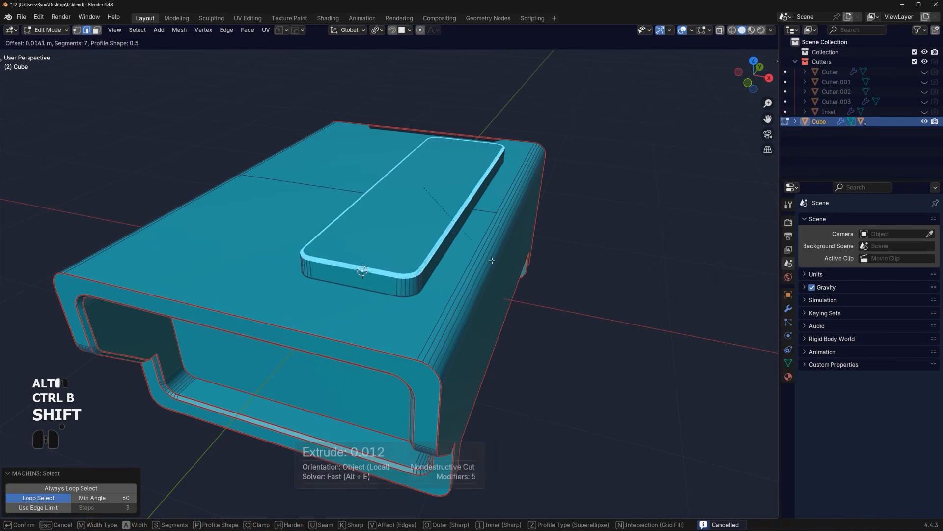
left_click(518, 259)
key("Tab")
scroll(437, 194, "down", 3)
middle_click_drag(438, 194, 429, 211)
scroll(429, 211, "up", 3)
key("ctrl+z")
key("ctrl+z")
Bevel the raised panel's upper edge loop about 0.03 m with 7 segments and sharpen the object with HardOps Ssharp
key("ctrl+b")
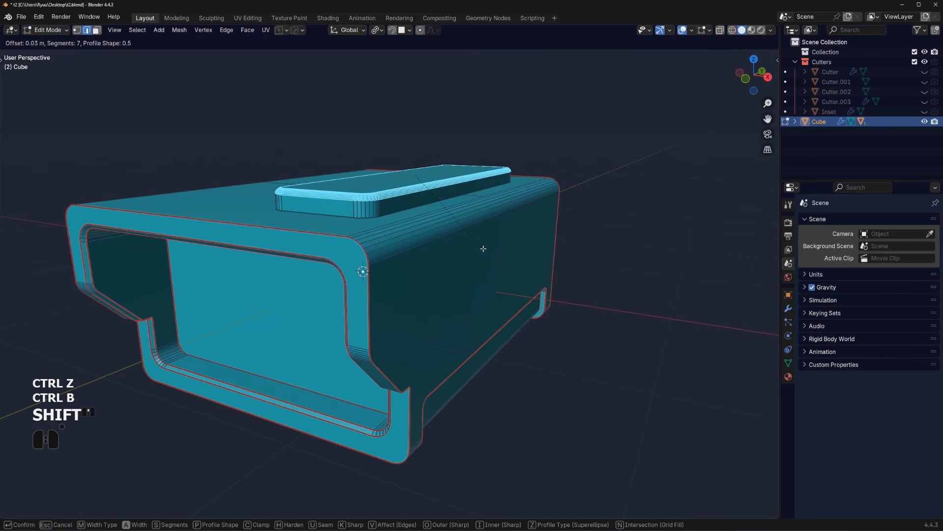
left_click(484, 249, "shift")
key("Tab")
scroll(461, 189, "down", 2)
middle_click_drag(461, 188, 432, 315)
key("q")
left_click(416, 226)
middle_click_drag(509, 319, 486, 301, "alt")
key("KP_5")
scroll(486, 304, "up", 2)
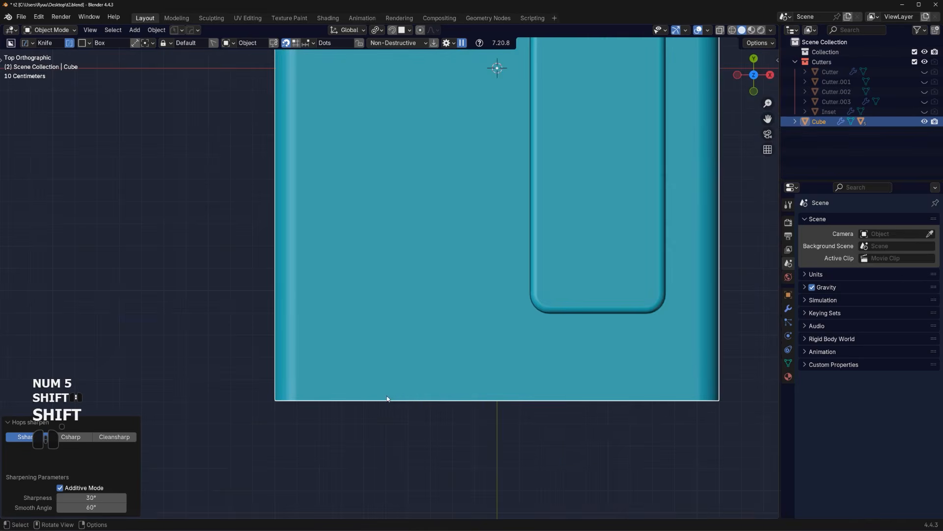
key("d")
right_click(315, 415)
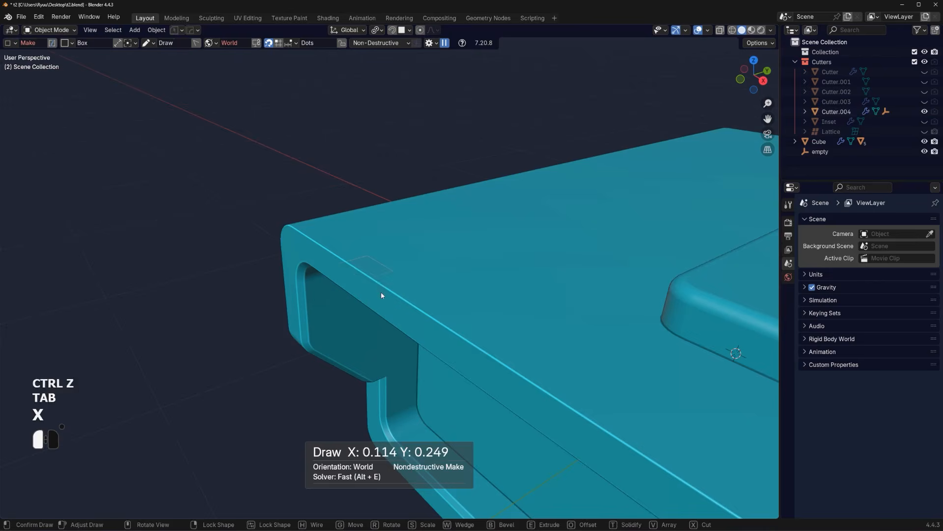
left_click_drag(382, 291, 389, 302)
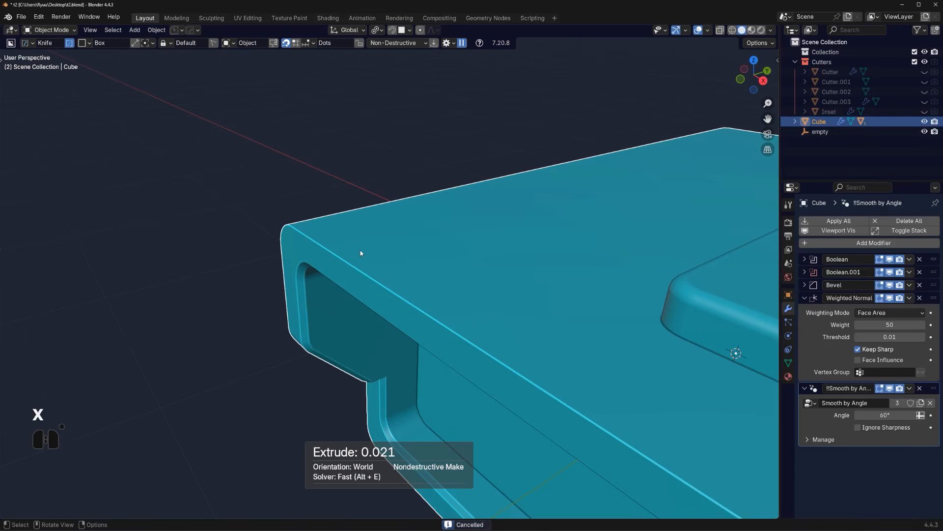
Set BoxCutter to cut and make a small 45-degree wedge notch on the block's front upper edge
key("d")
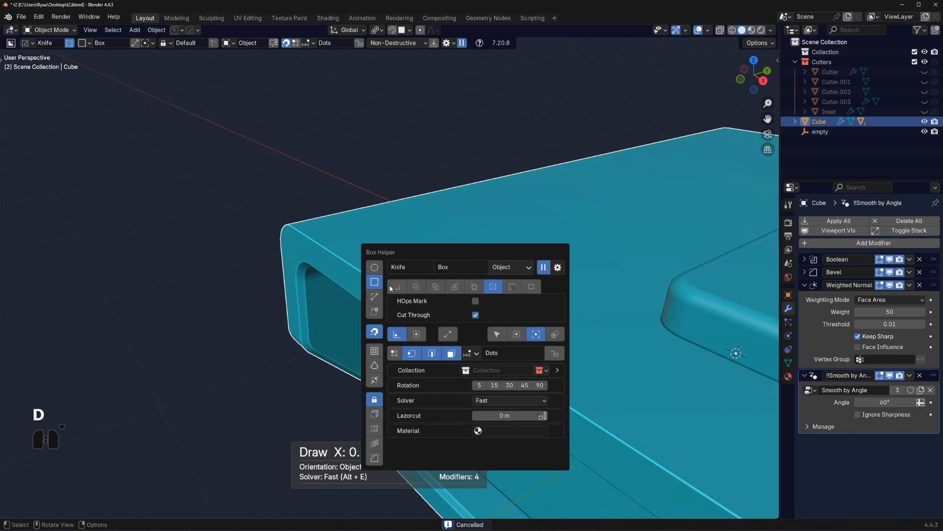
left_click(392, 287)
left_click_drag(363, 263, 390, 301)
key("w")
left_click(390, 302, "ctrl")
Recall the wedge cutter with HardOps Ever Scroll and move it about 0.119 m in the negative X direction
scroll(416, 315, "down", 3)
middle_click_drag(416, 314, 455, 285)
key("shift+q")
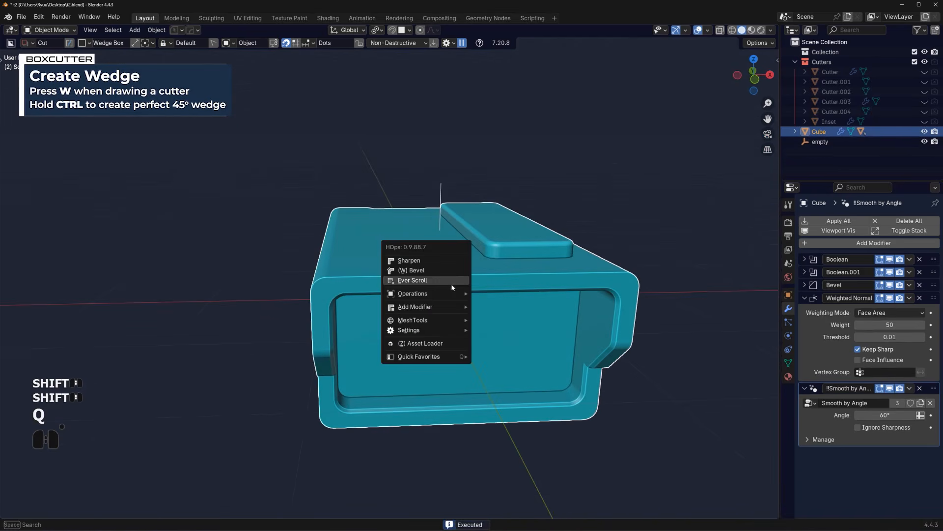
left_click(448, 284)
left_click(477, 299)
scroll(520, 297, "up", 2)
key("g")
key("y")
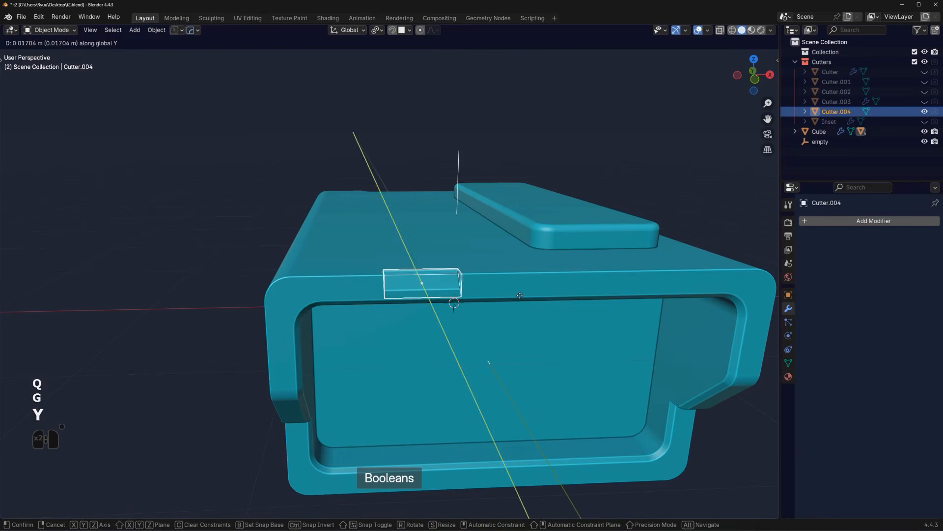
left_click(490, 287)
Scale the wedge cutter to about 0.696 along X and mirror it across X about the 3D cursor with HardOps
key("s")
key("x")
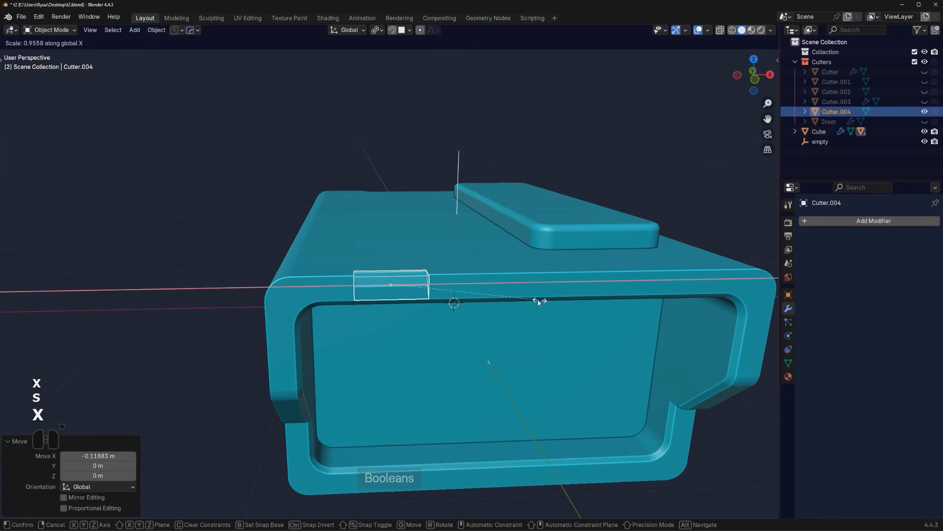
left_click(501, 294)
scroll(501, 295, "down", 2)
key("alt+x")
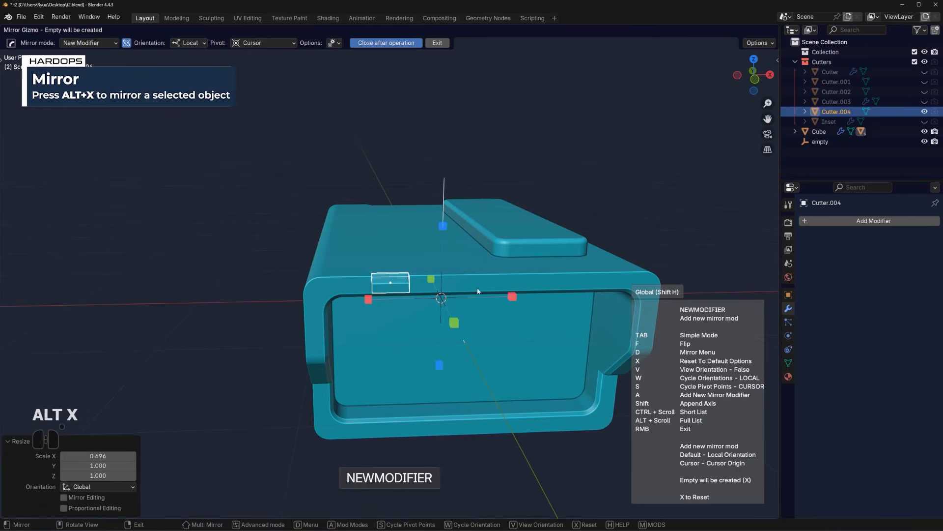
left_click(368, 302)
right_click(143, 195)
left_click(424, 129)
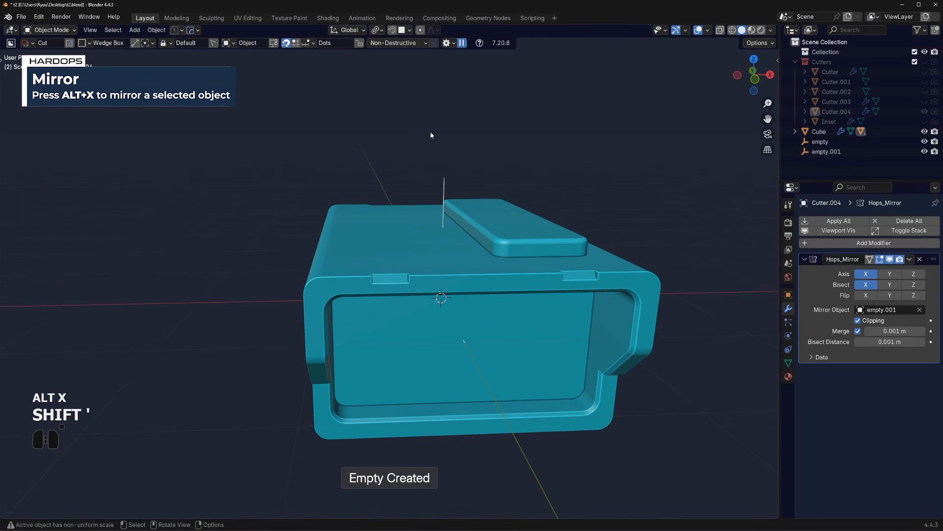
middle_click_drag(431, 135, 300, 346)
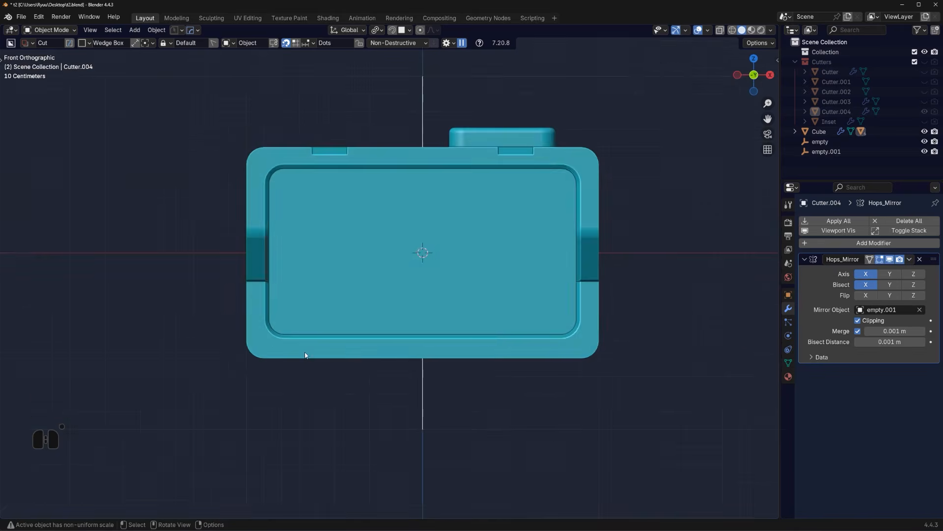
key("d")
left_click_drag(307, 349, 544, 421)
right_click(538, 418)
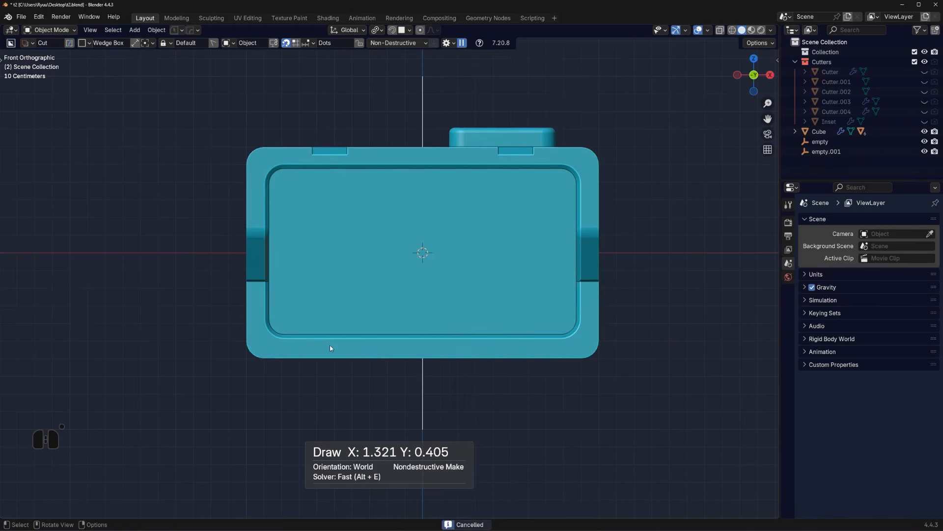
Knife a box about 1.398 by 0.338 across the block's lower edge from the front view
left_click(328, 348)
left_click_drag(302, 350, 606, 414)
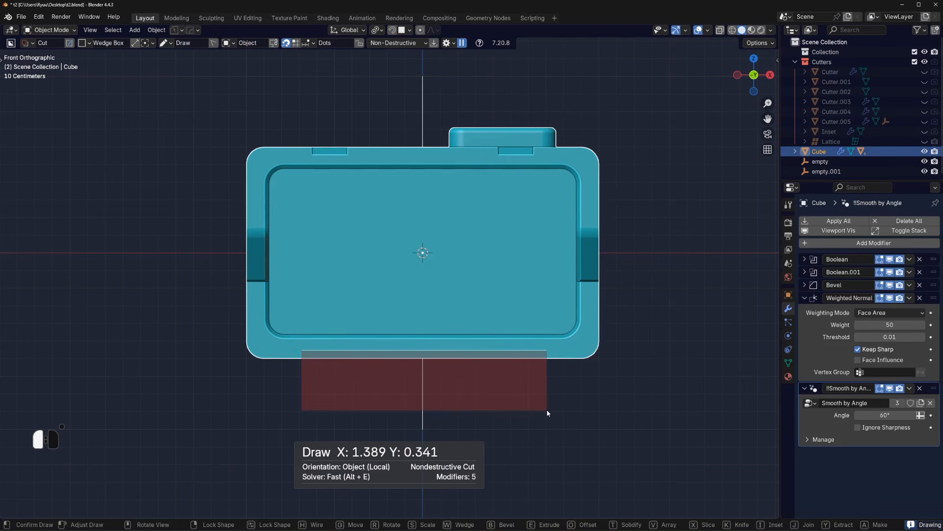
key("k")
left_click_drag(548, 410, 549, 410)
scroll(516, 361, "down", 3)
middle_click_drag(506, 348, 462, 305)
Add a centred loop cut across the block's underside and bevel it about 0.99 m to bound a central area
key("Tab")
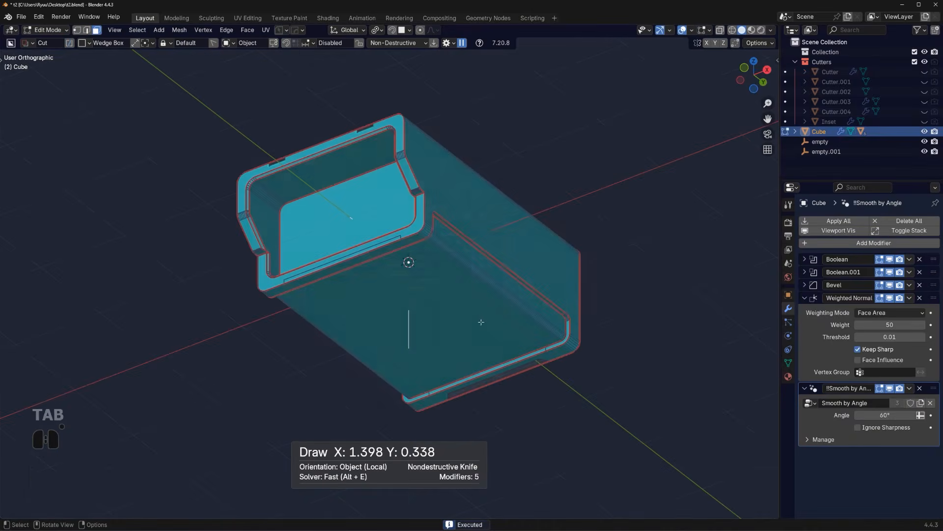
left_click(388, 304)
middle_click_drag(388, 304, 355, 290)
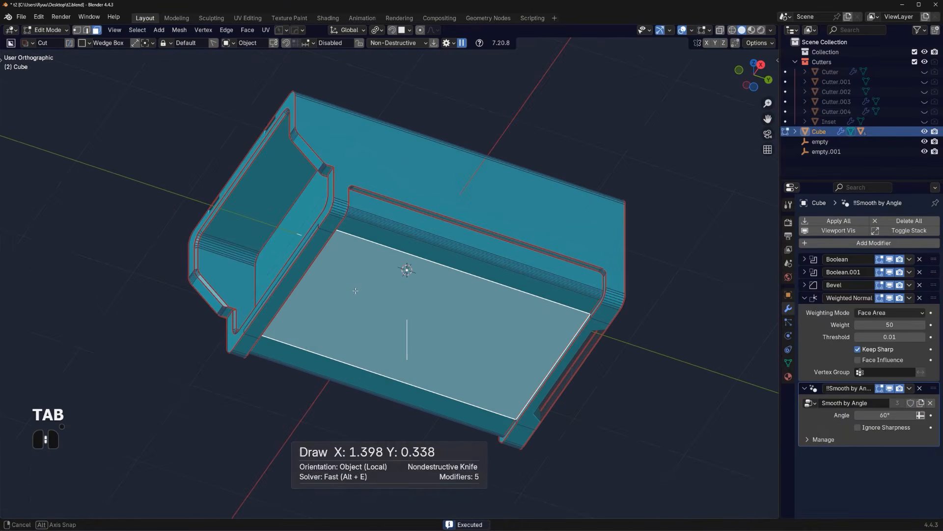
key("ctrl+r")
left_click(413, 263)
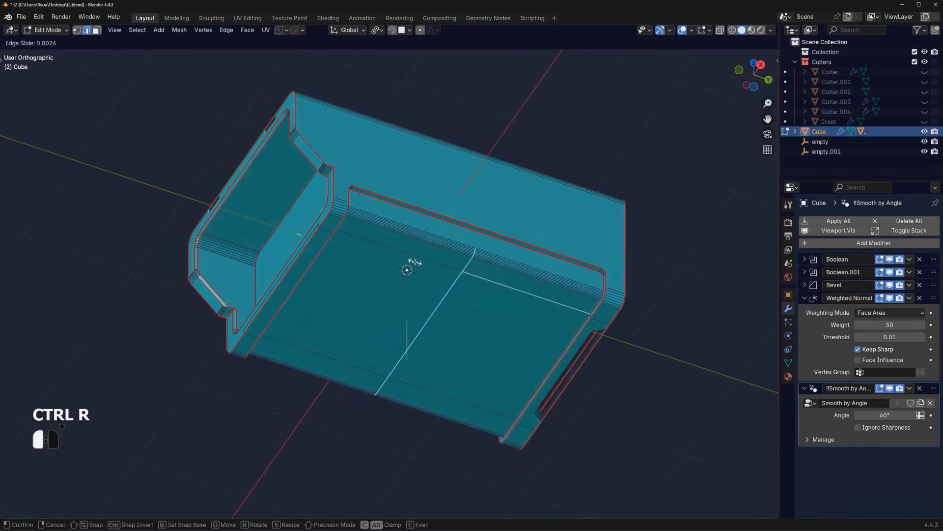
right_click(569, 330)
key("ctrl+b")
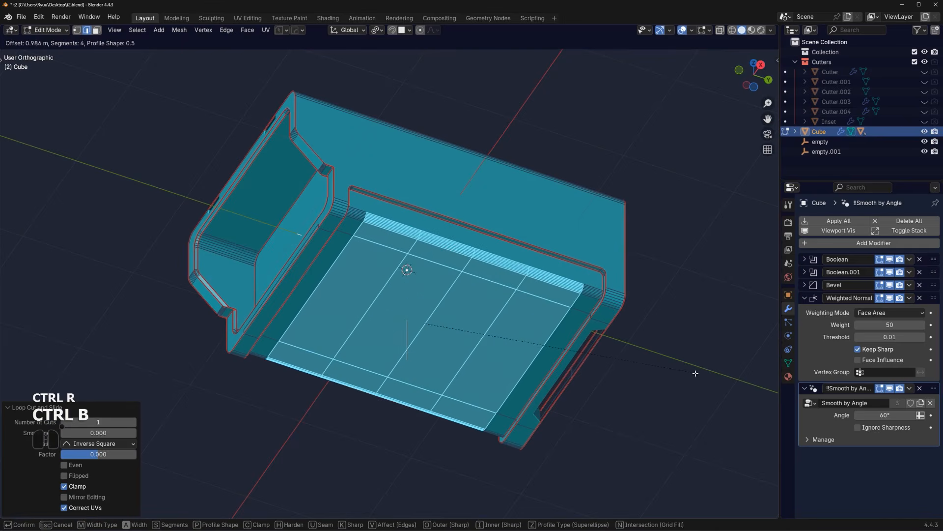
left_click(697, 372)
Extrude the bounded central area of the underside downward into a shallow raised panel and select its corner edges
key("Tab")
left_click(410, 322)
middle_click_drag(411, 321, 367, 317)
key("e")
left_click(431, 346)
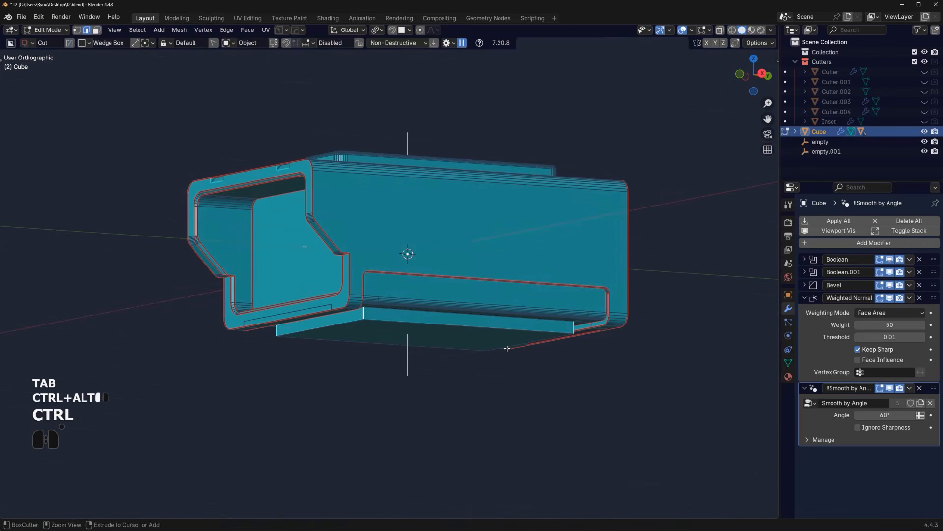
Bevel the underside panel's corner edges about 0.114 m with 7 segments and apply the booleans with HardOps Csharp
key("ctrl+b")
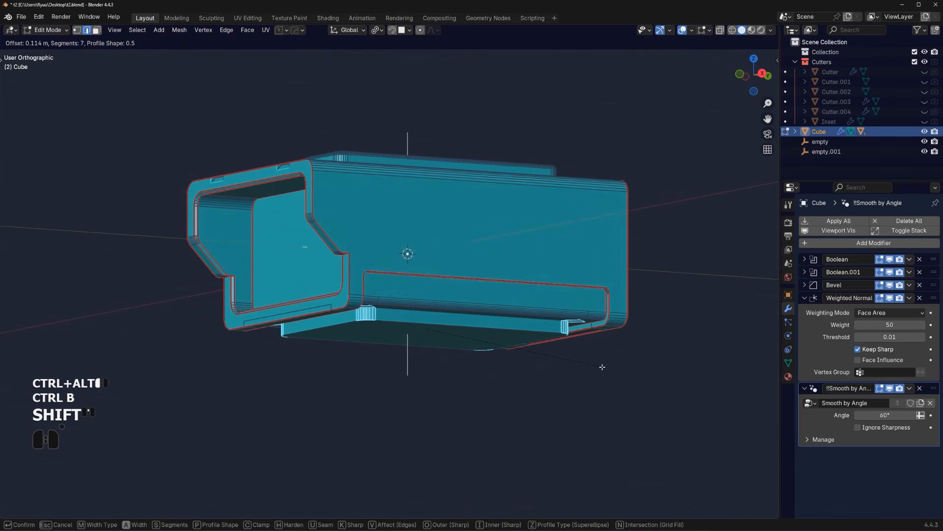
left_click(603, 366)
key("Tab")
middle_click_drag(512, 442, 511, 311)
key("q")
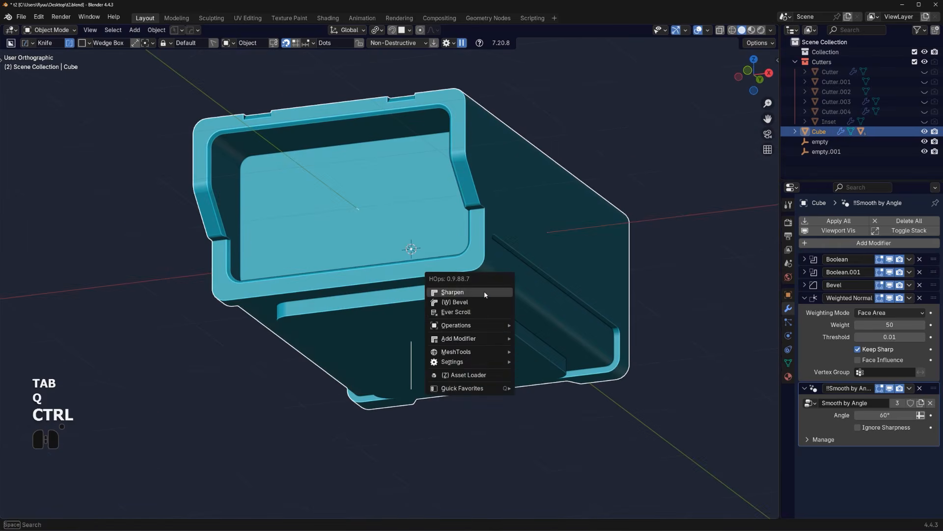
left_click(483, 293, "ctrl")
Turn the flat face inside the front recess into a separate solidified plate with HardOps To_Plate
key("KP_5")
middle_click_drag(432, 307, 423, 326)
scroll(433, 300, "up", 4)
key("Tab")
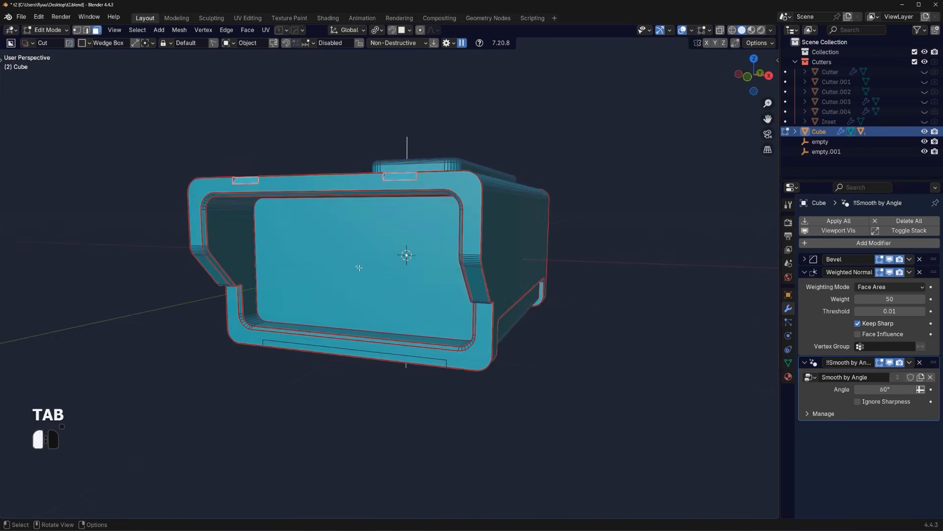
scroll(421, 265, "up", 3)
key("shift+q")
left_click(358, 299)
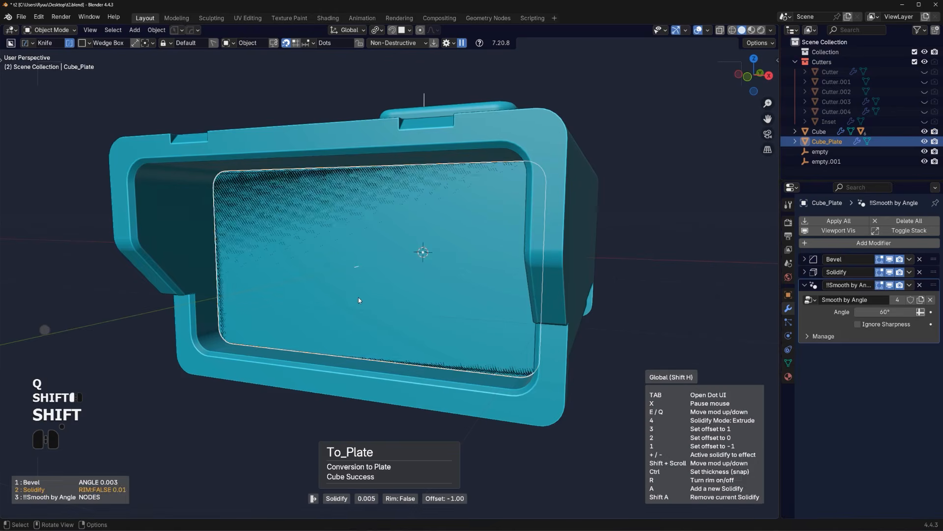
Apply the plate's Solidify modifier with HardOps Csharp from the front view
middle_click_drag(366, 295, 382, 249, "alt")
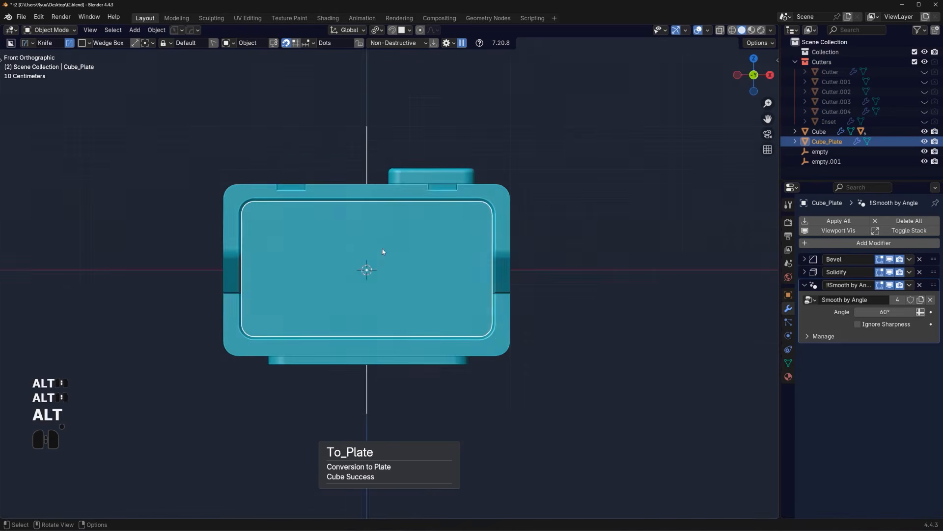
key("KP_5")
key("q")
left_click(359, 251, "ctrl")
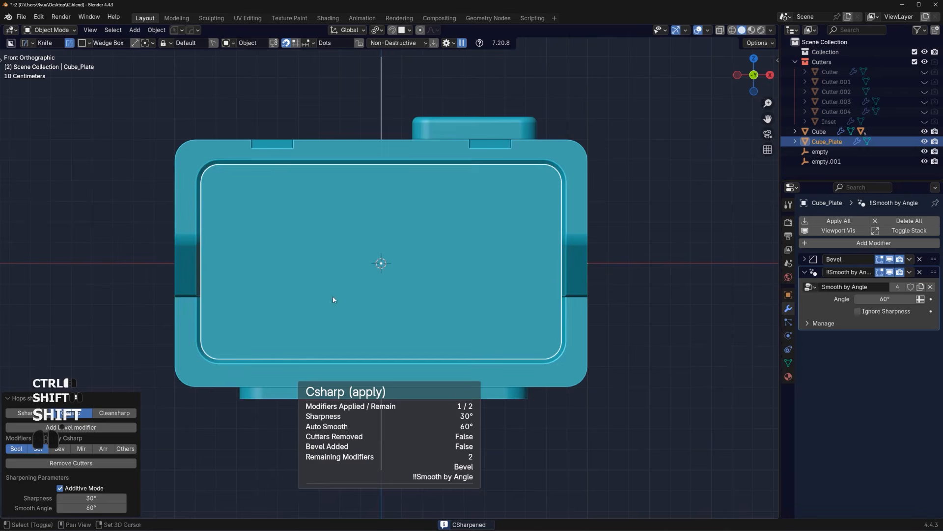
Cut a small box notch into the plate's lower edge, near one end
middle_click_drag(333, 299, 377, 337, "alt")
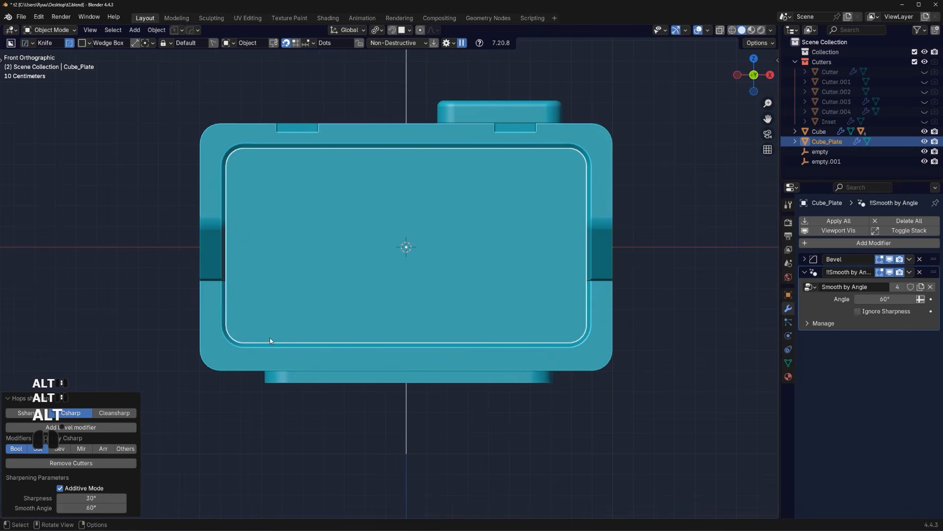
left_click_drag(270, 337, 305, 353)
key("space")
scroll(312, 352, "up", 2)
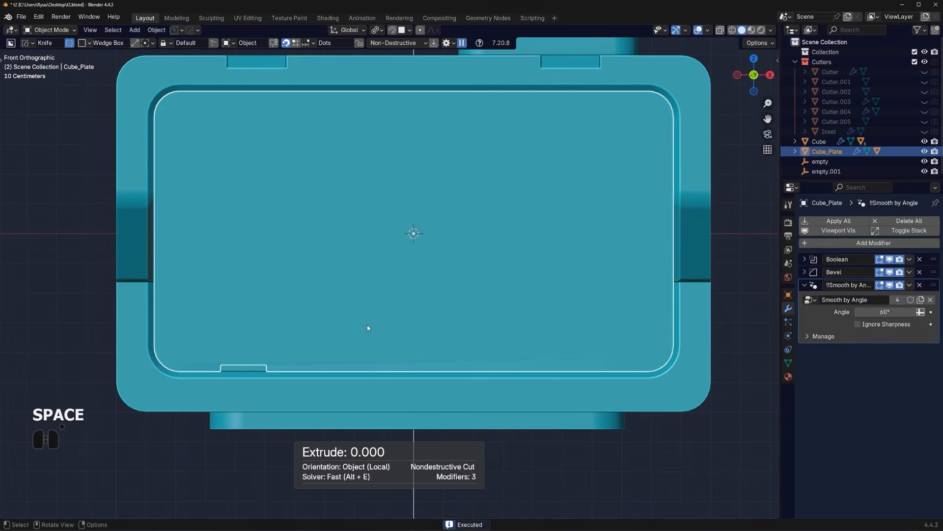
Mirror the notched plate across X with HardOps and add a Weighted Normal modifier
key("alt+x")
left_click(339, 232)
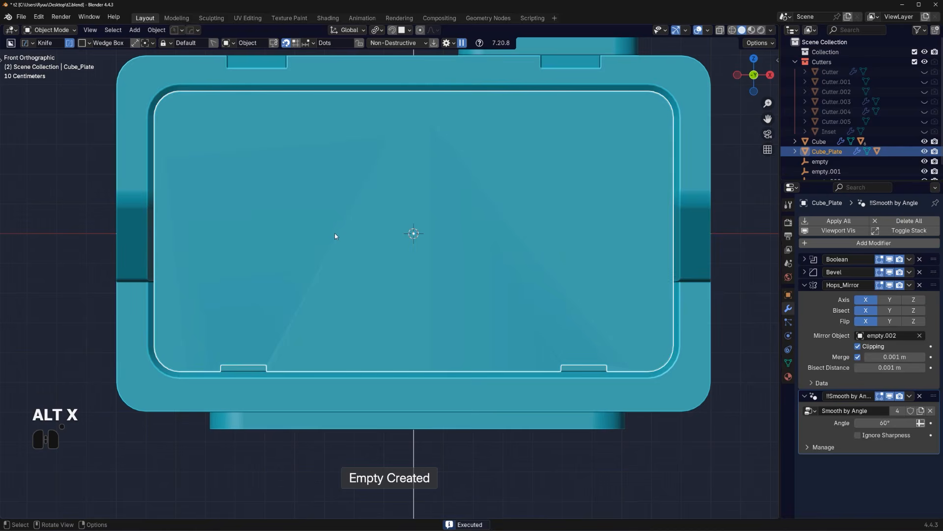
key("q")
left_click(334, 231, "alt")
Cut a narrow box notch about 0.746 by 0.059 along the middle of the plate's upper edge and deselect the plate
scroll(367, 288, "down", 3)
middle_click_drag(368, 288, 353, 226, "shift")
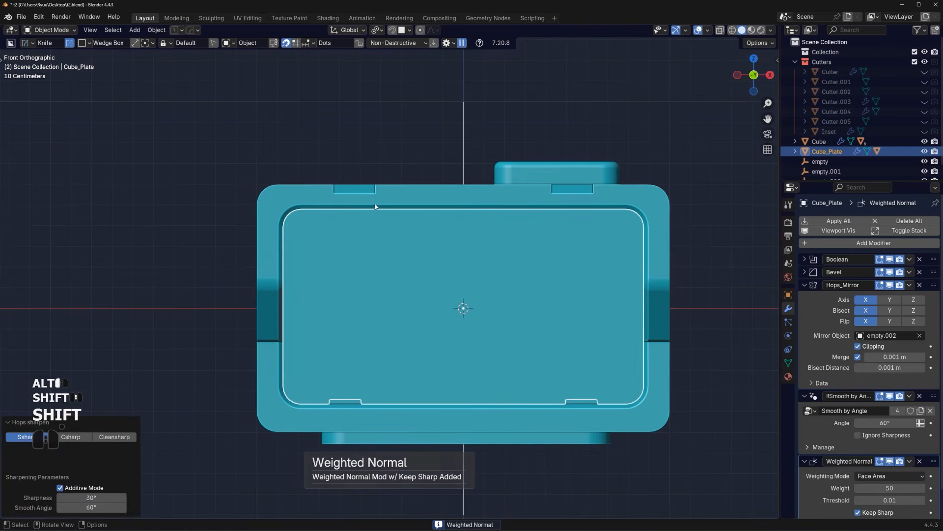
left_click_drag(380, 200, 535, 213)
key("k")
key("w")
key("space")
scroll(550, 236, "down", 2)
left_click(625, 194)
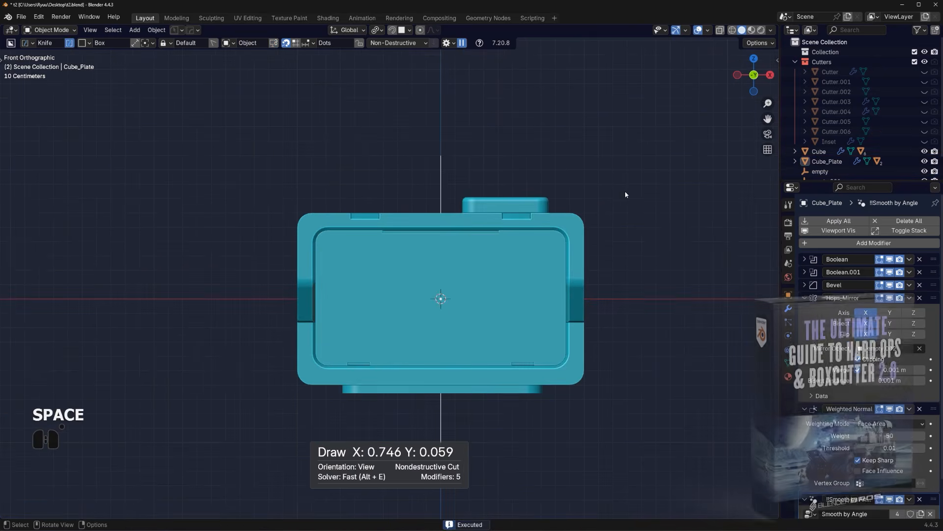
Examine the block's side profile, underside panel and recessed plate from the side and in perspective
scroll(592, 270, "down", 1)
mouse_move(588, 278)
middle_mouse_down()
mouse_move(534, 281)
mouse_move(460, 242)
mouse_move(392, 272)
mouse_move(302, 238)
mouse_move(456, 283)
middle_mouse_up()
key("KP_5")
key("KP_5")
middle_click_drag(490, 373, 315, 304, "shift")
scroll(378, 302, "down", 1)
scroll(370, 330, "up", 2)
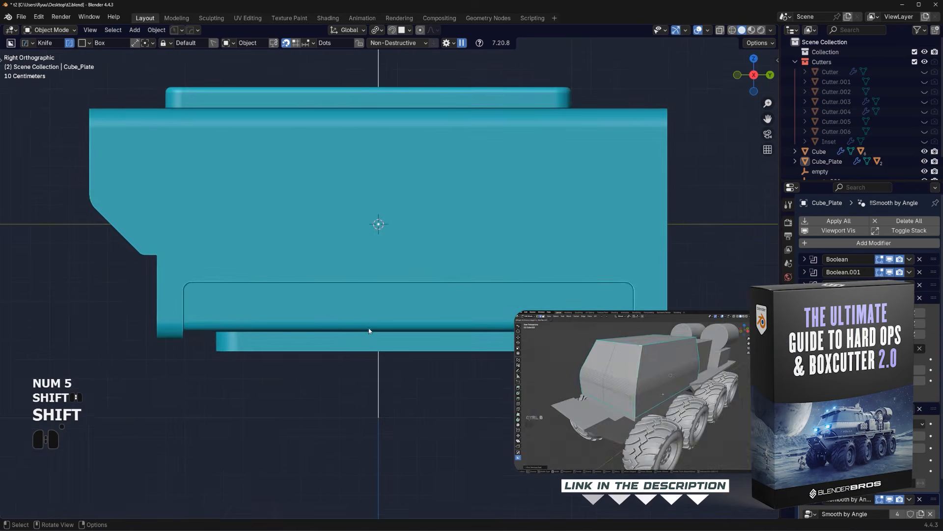
middle_click_drag(386, 316, 443, 374, "shift")
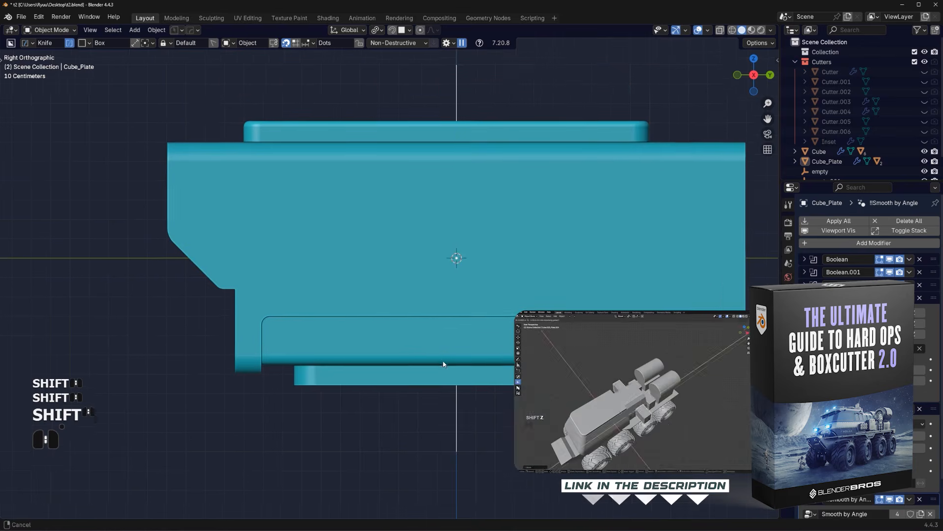
scroll(451, 197, "down", 1)
middle_click_drag(451, 198, 400, 276)
key("KP_5")
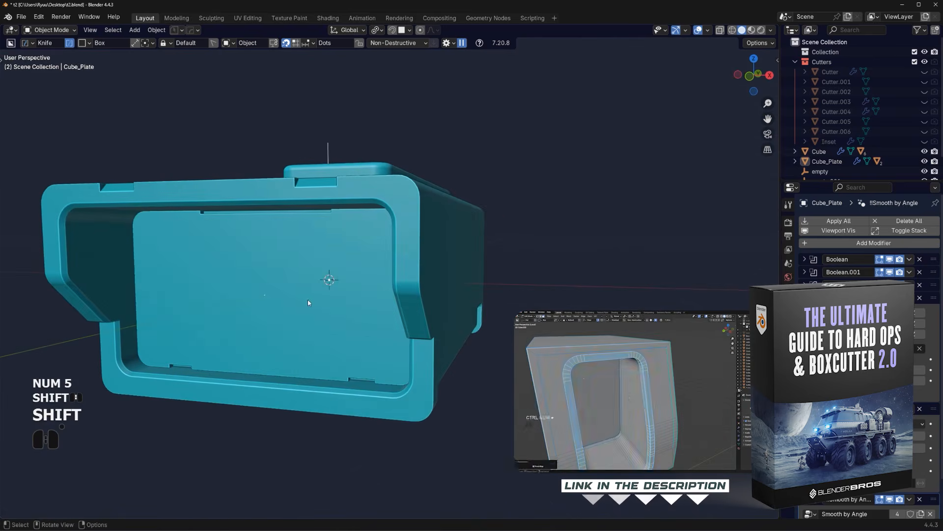
Add a Weighted Normal modifier with Keep Sharp to the inset plate using HardOps
middle_click_drag(307, 299, 397, 251)
key("q")
left_click(342, 258, "alt")
Knife a circle about 0.078 wide into the inset plate near its upper corner
key("KP_5")
scroll(397, 250, "up", 2)
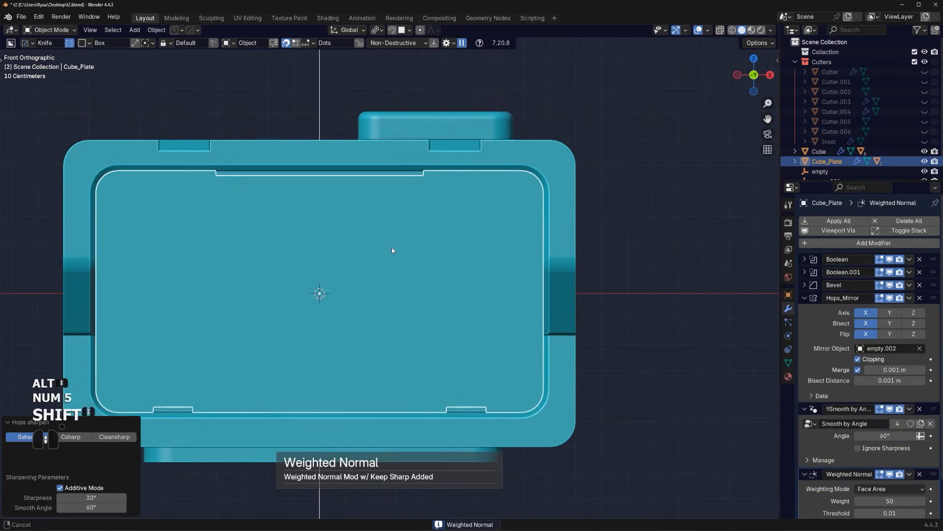
key("d")
left_click(487, 233)
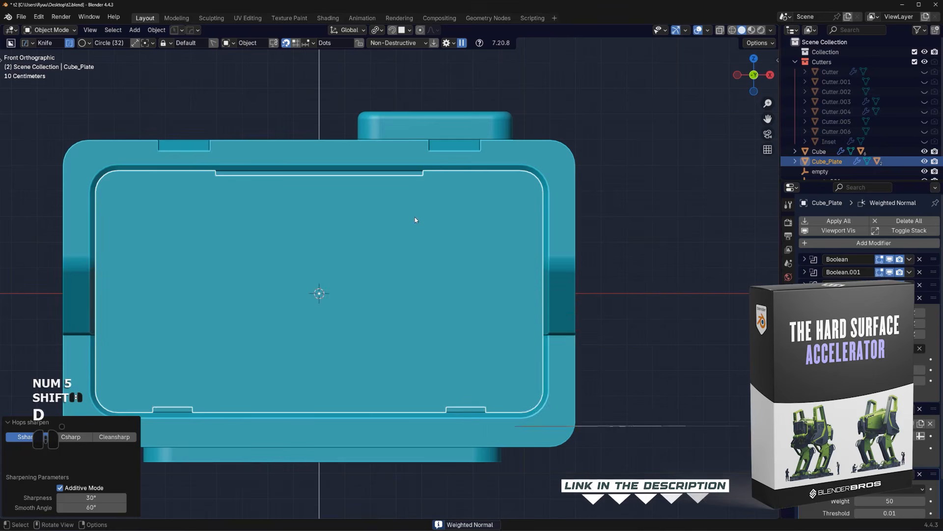
left_click_drag(520, 193, 530, 196)
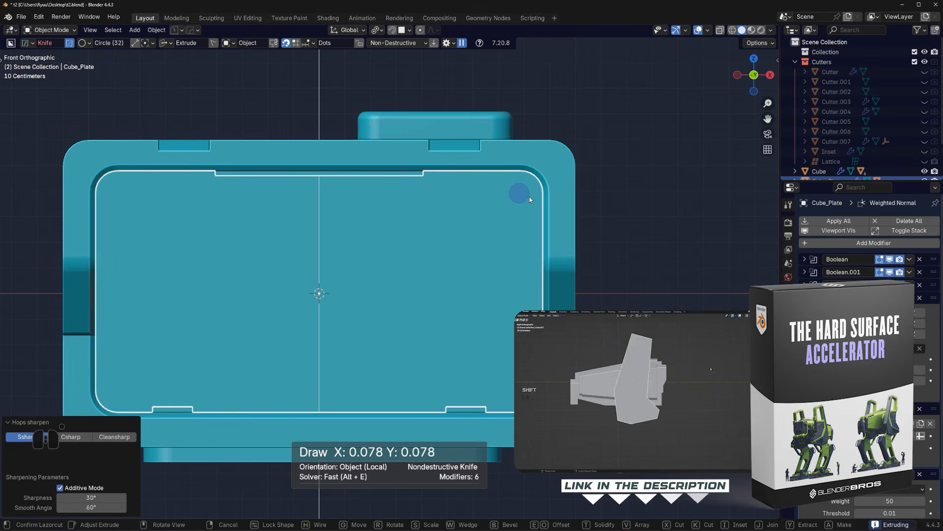
key("space")
Try to extrude the plate's circular face inward in edit mode and undo it
key("Tab")
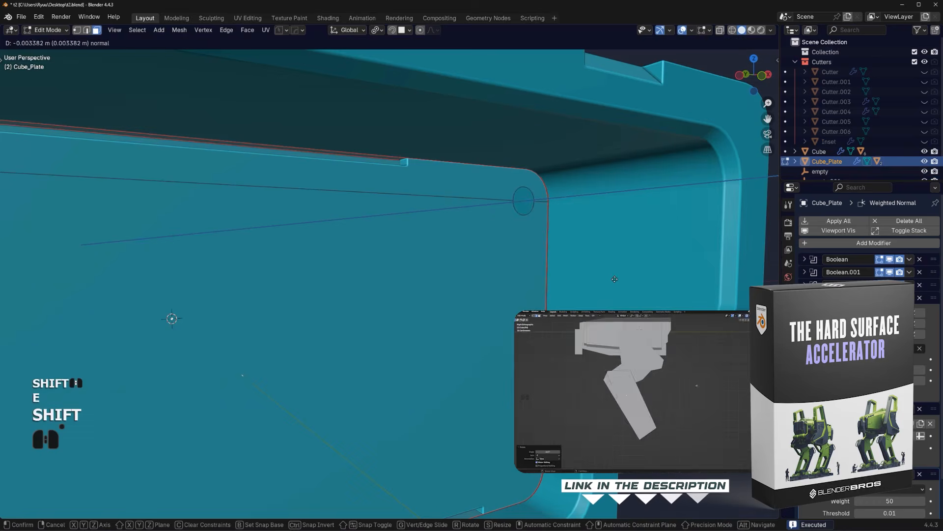
right_click(592, 272)
key("ctrl+z")
scroll(592, 272, "down", 4)
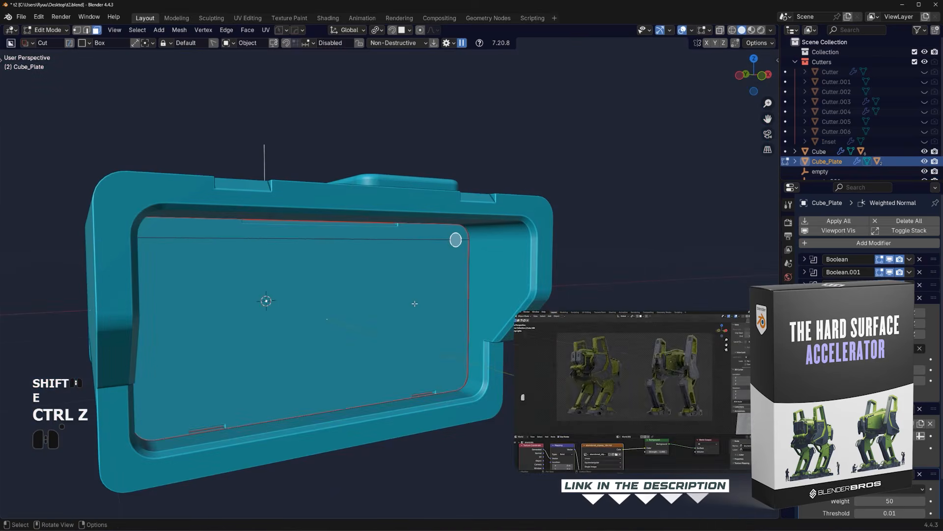
Apply the plate's boolean modifiers with HardOps Csharp
key("Tab")
key("q")
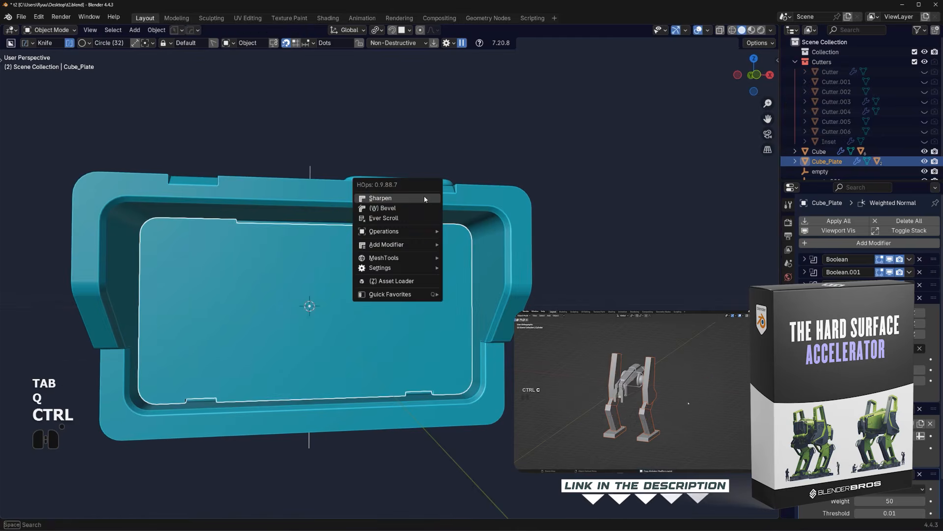
left_click(428, 202, "ctrl")
Retry extruding the circular face inward by about 0.032 m and undo it
key("Tab")
scroll(428, 203, "up", 6)
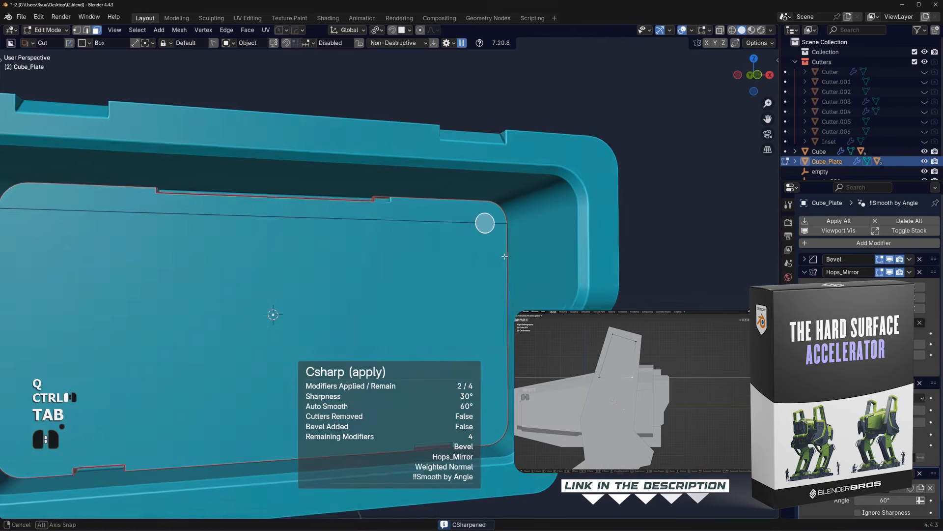
key("e")
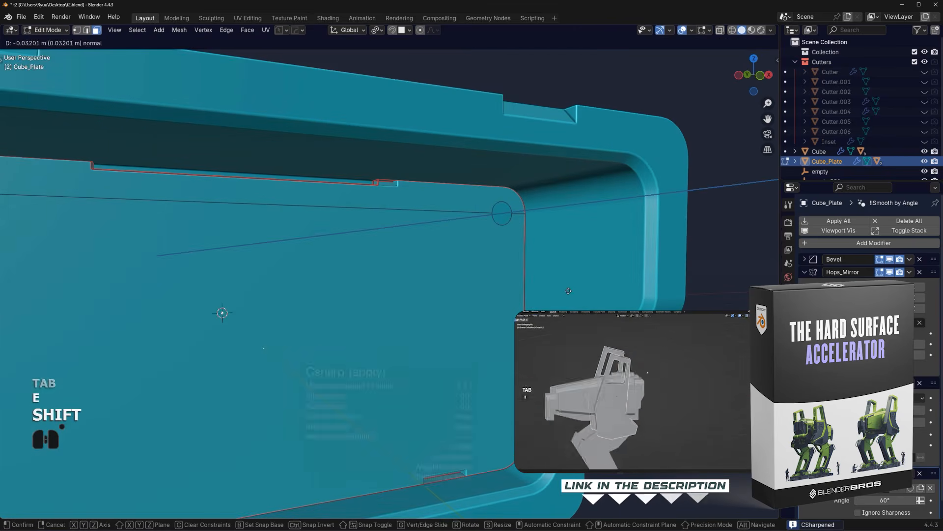
right_click(558, 264)
key("ctrl+z")
scroll(558, 264, "down", 2)
Isolate the plate in local view and run HardOps Smart Apply to apply its mirror
key("Tab")
key("KP_Divide")
middle_click_drag(558, 264, 486, 241)
key("q")
mouse_move(477, 280)
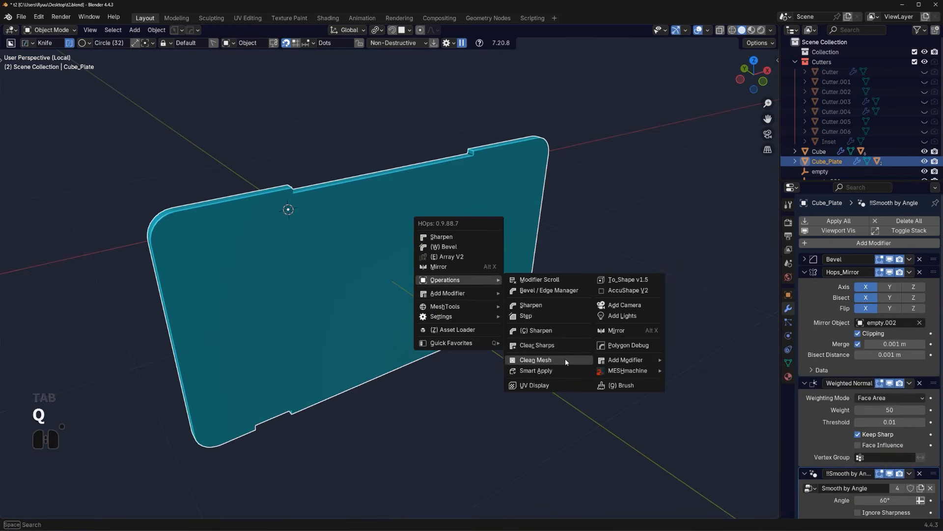
left_click(567, 371)
Draw a circular BoxCutter cutter about 0.089 wide in the plate's upper corner in edit mode
key("Tab")
middle_click_drag(588, 244, 474, 286)
key("KP_5")
scroll(492, 270, "up", 2)
left_click_drag(553, 206, 566, 208)
right_click(558, 207)
key("d")
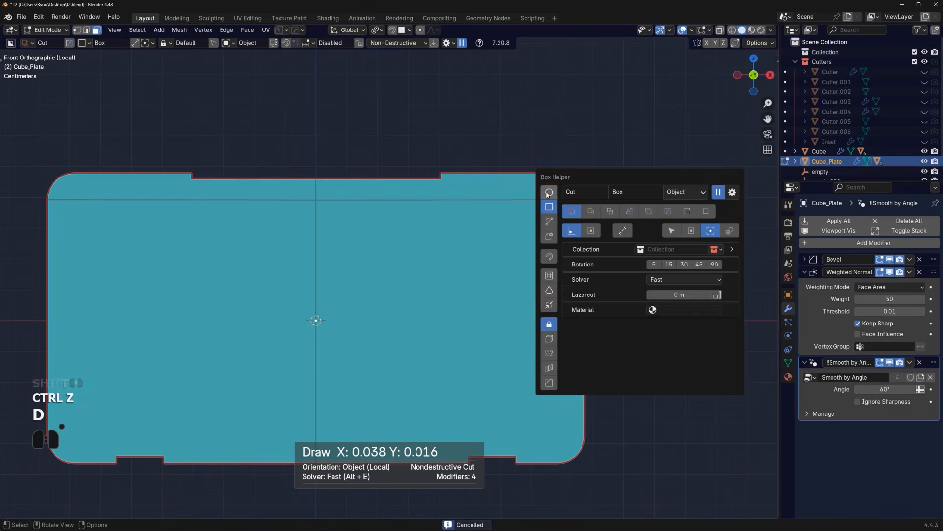
left_click(599, 202)
left_click_drag(557, 199, 573, 207)
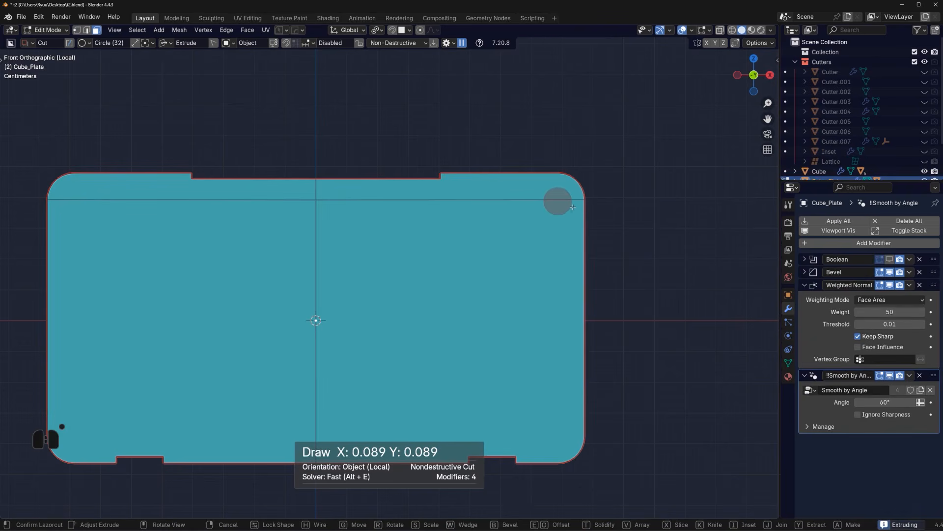
Extrude the circular cutter about 0.022 into the plate and complete the cut
middle_click_drag(573, 207, 615, 226)
key("e")
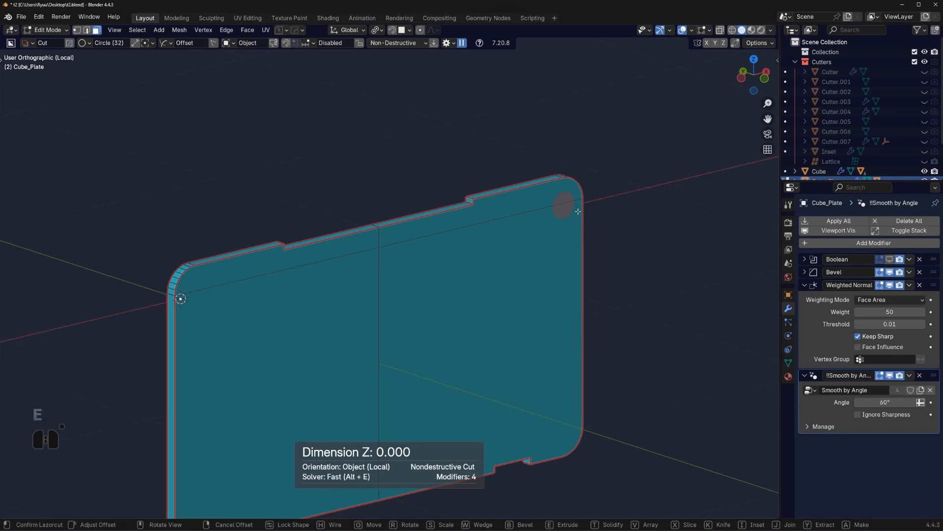
key("e")
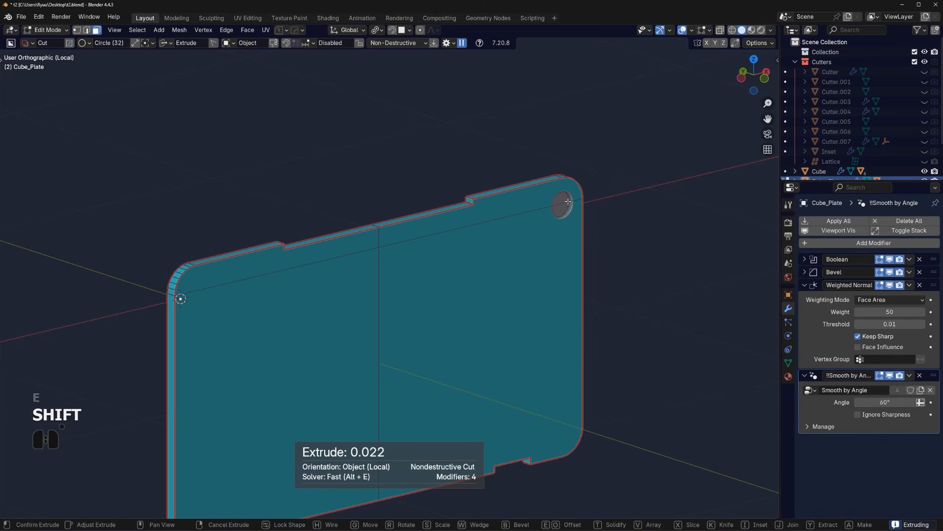
left_click(568, 202, "shift")
left_click(646, 205)
Try to symmetrize the plate's mesh across X in edit mode and undo it
scroll(643, 204, "up", 1)
scroll(642, 204, "down", 2)
middle_click_drag(642, 204, 566, 191)
scroll(565, 197, "down", 1)
key("alt+x")
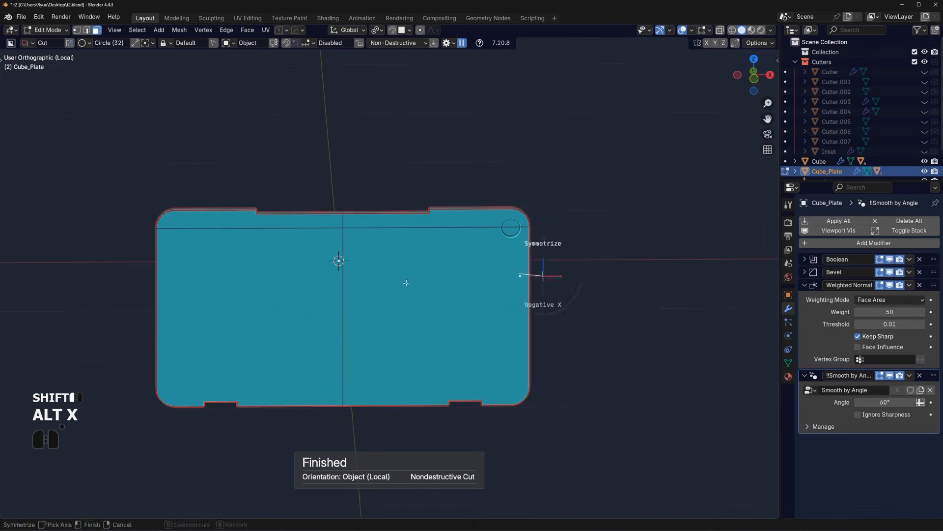
left_click(406, 283)
key("ctrl+z")
Mirror the plate's circular recess across X with a HardOps object mirror and leave local view
key("Tab")
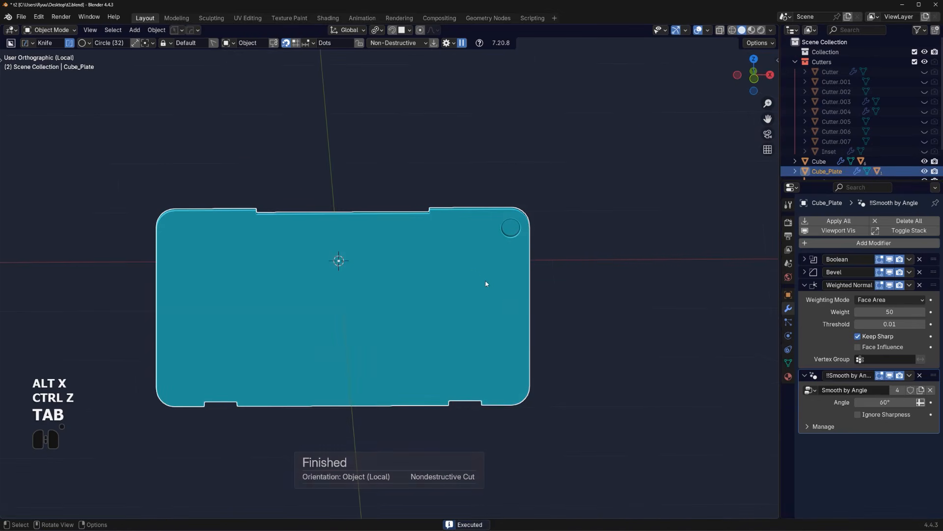
key("alt+x")
left_click(409, 260)
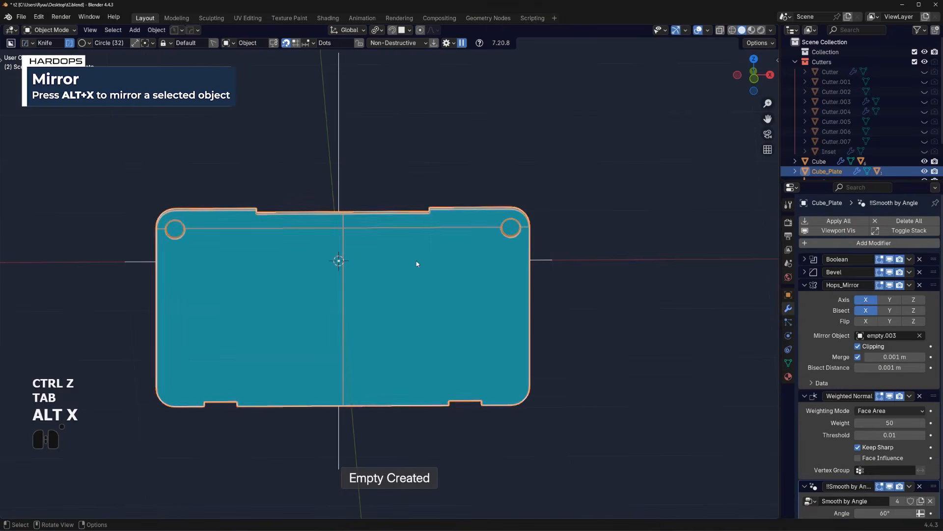
left_click(559, 234)
key("slash")
scroll(535, 260, "down", 2)
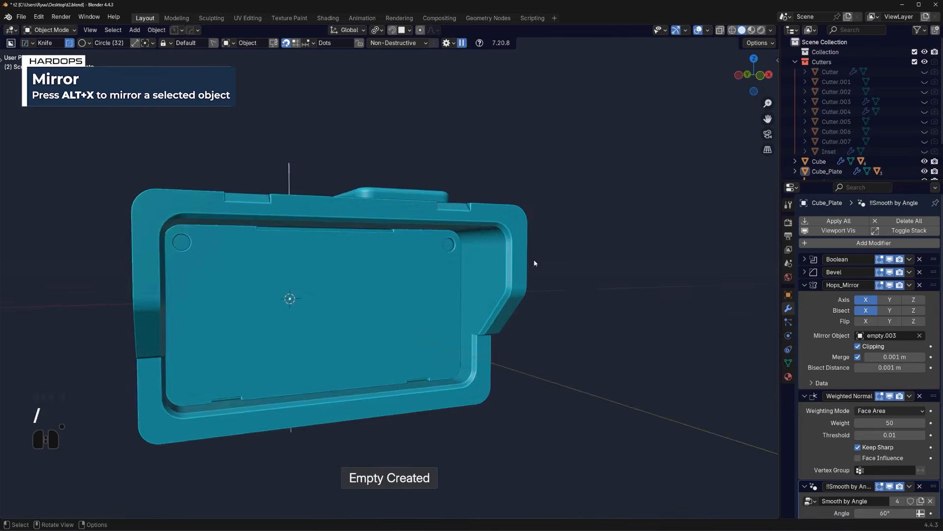
Examine the block's recessed front with the plate, its side and its raised top panel
middle_click_drag(533, 258, 490, 206)
key("KP_5")
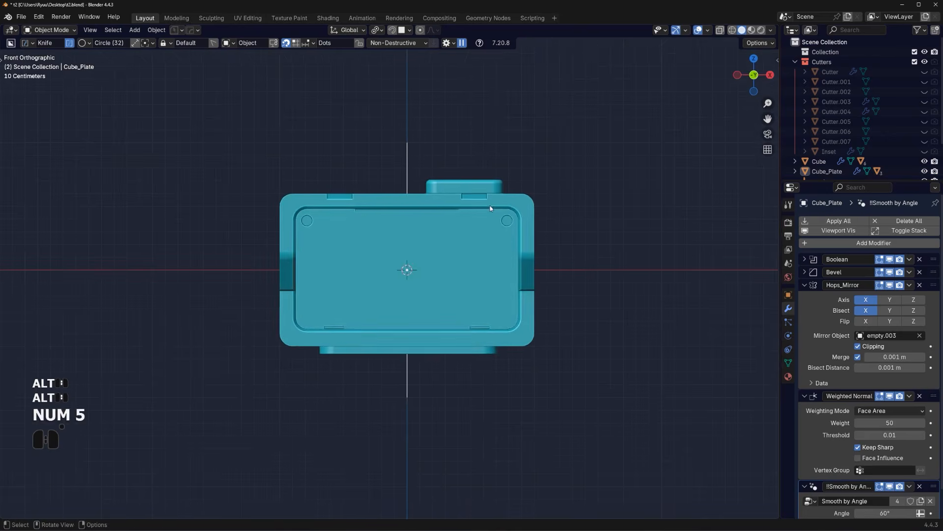
middle_click_drag(481, 240, 428, 226, "shift")
scroll(514, 255, "up", 2)
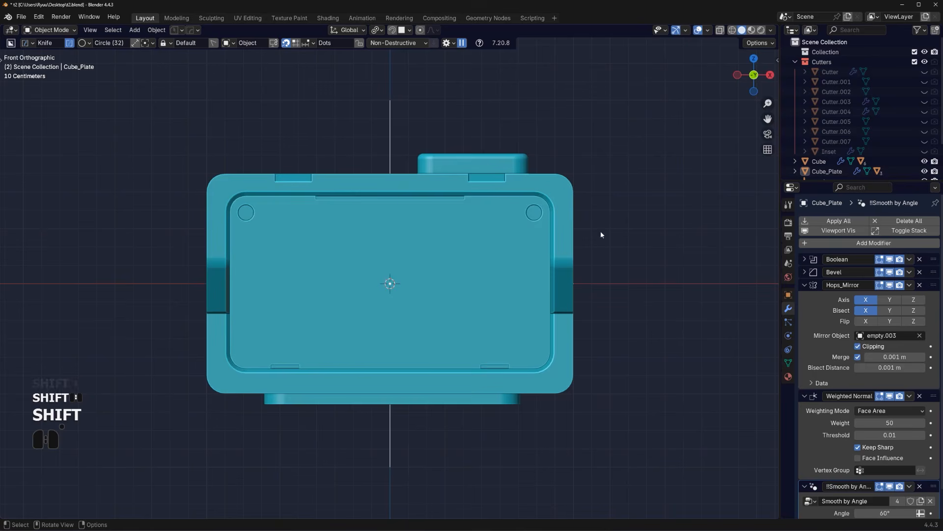
middle_click_drag(554, 155, 559, 164, "shift")
middle_click_drag(573, 249, 551, 226)
key("KP_5")
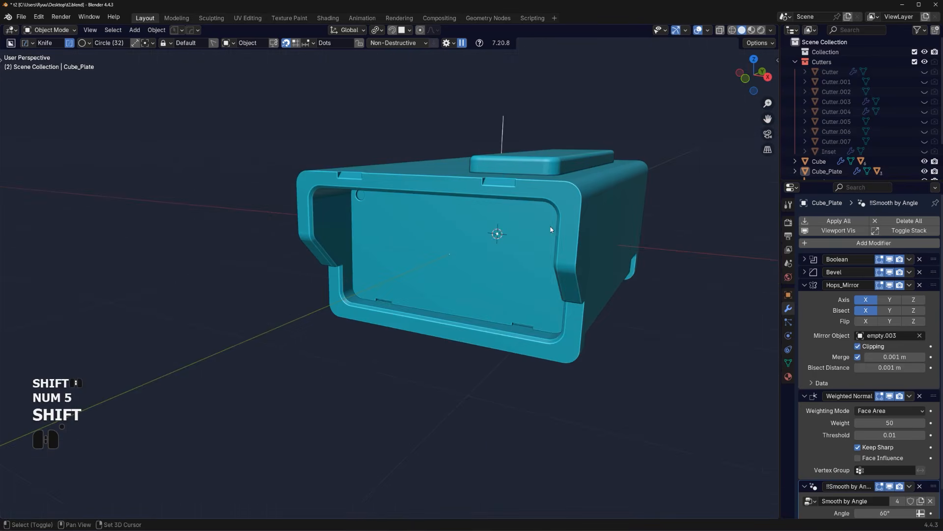
middle_click_drag(503, 268, 495, 278)
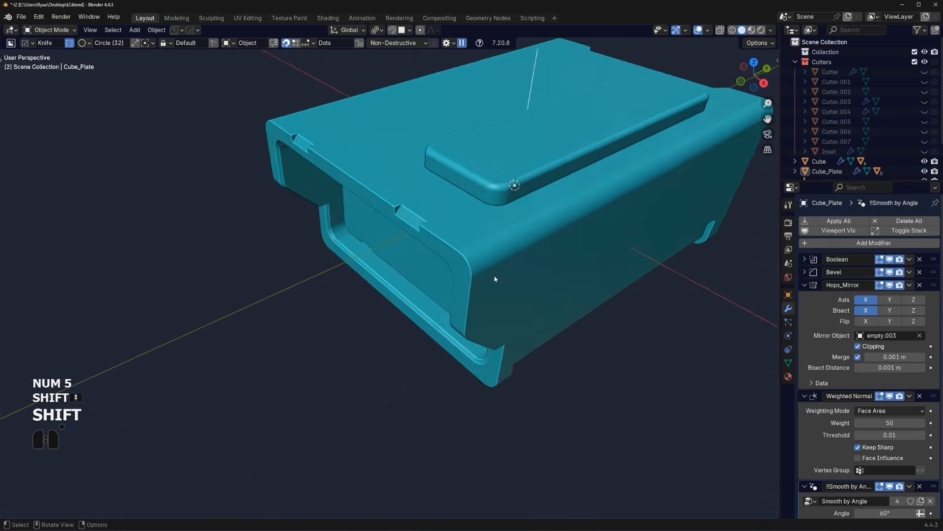
middle_click_drag(556, 192, 418, 295, "shift")
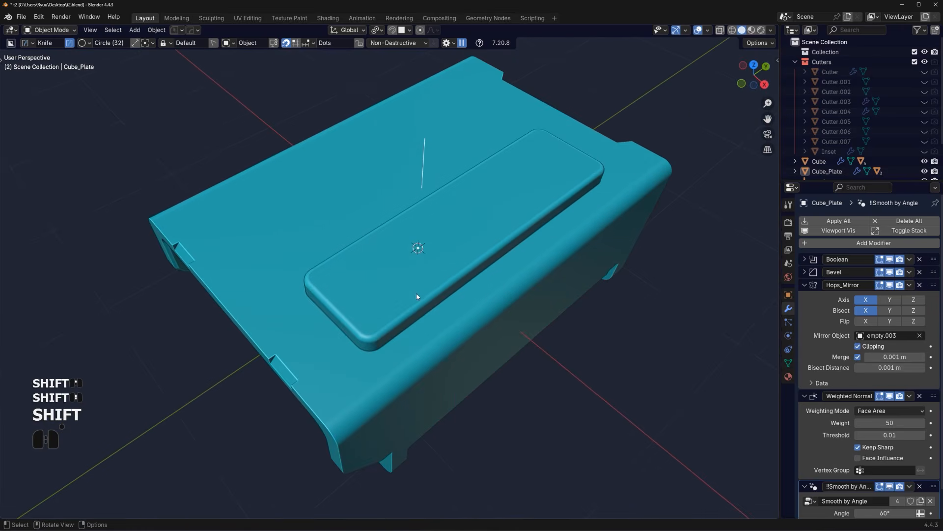
Save the next file version as t3 with HardOps PowerSave
key("d")
left_click(175, 28)
left_click(181, 62)
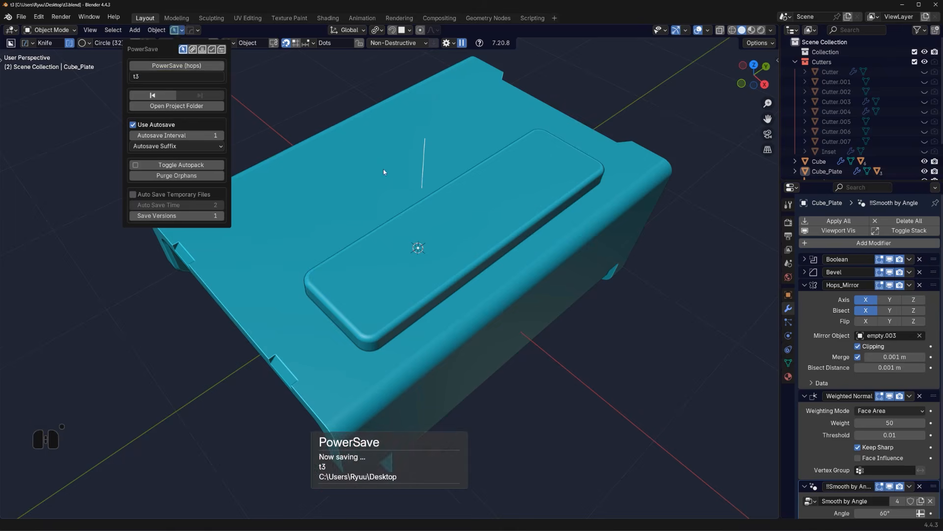
Select the block and set BoxCutter to Cut mode for the circle shape
scroll(438, 283, "up", 1)
middle_click_drag(398, 276, 397, 281)
left_click(397, 281)
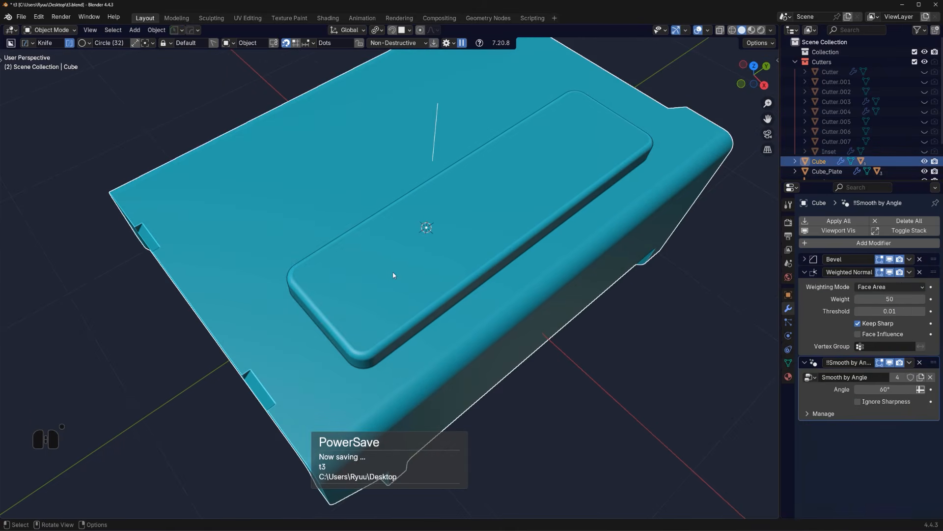
key("ctrl")
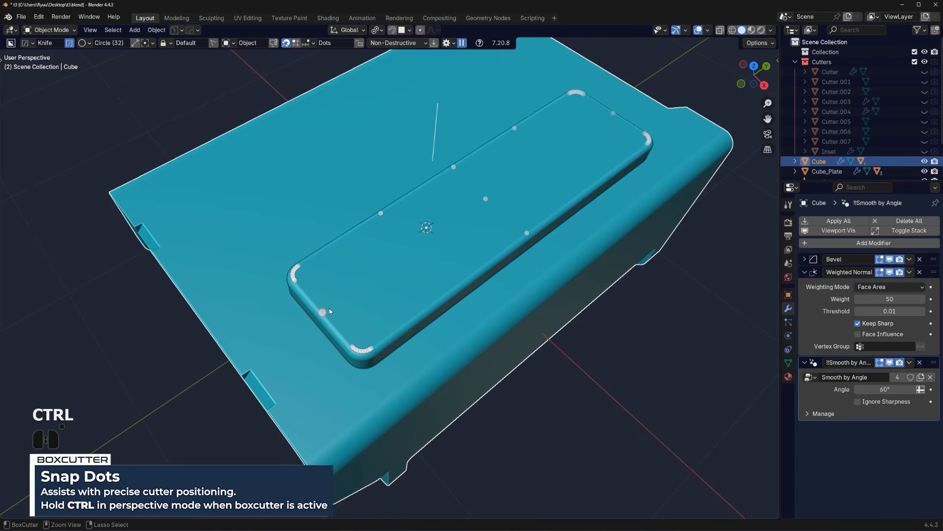
left_click_drag(330, 312, 353, 318, "ctrl")
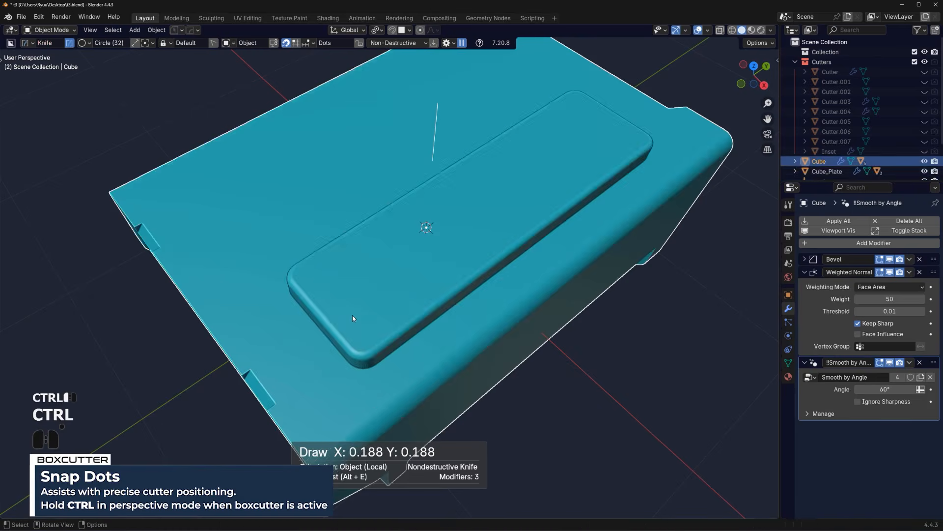
key("d")
left_click(383, 333)
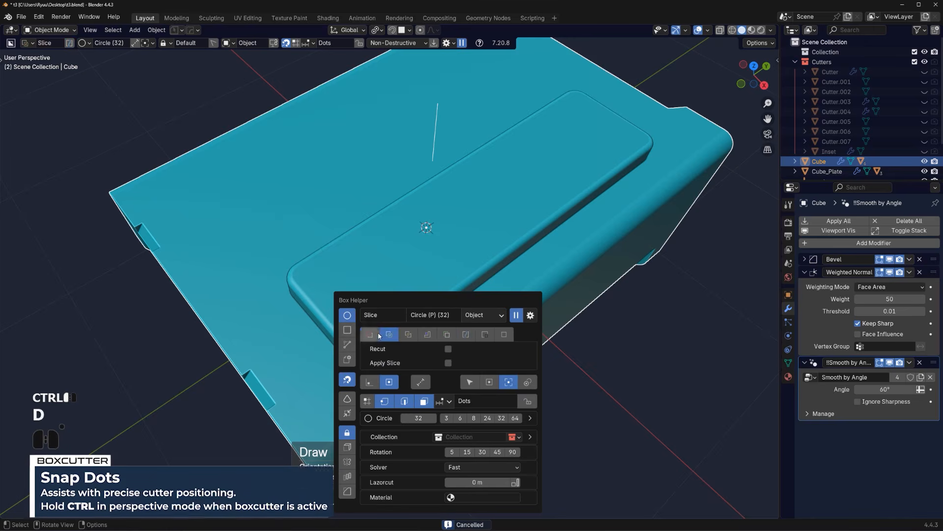
left_click(372, 333)
key("d")
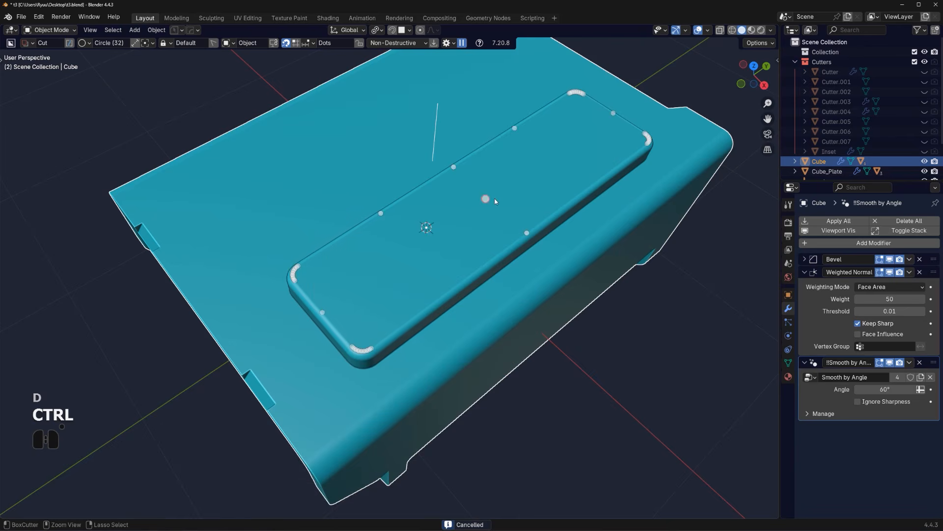
Place a 44-sided circular cutter, about 0.363 wide and 0.034 deep, from the top panel's center snap dot along Y toward its near end
left_click_drag(488, 202, 529, 207, "ctrl")
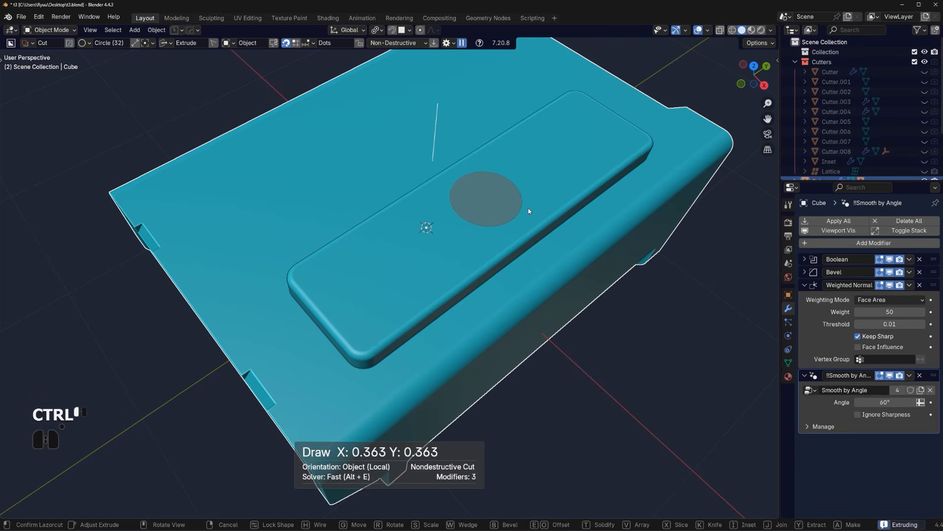
key("g")
key("y")
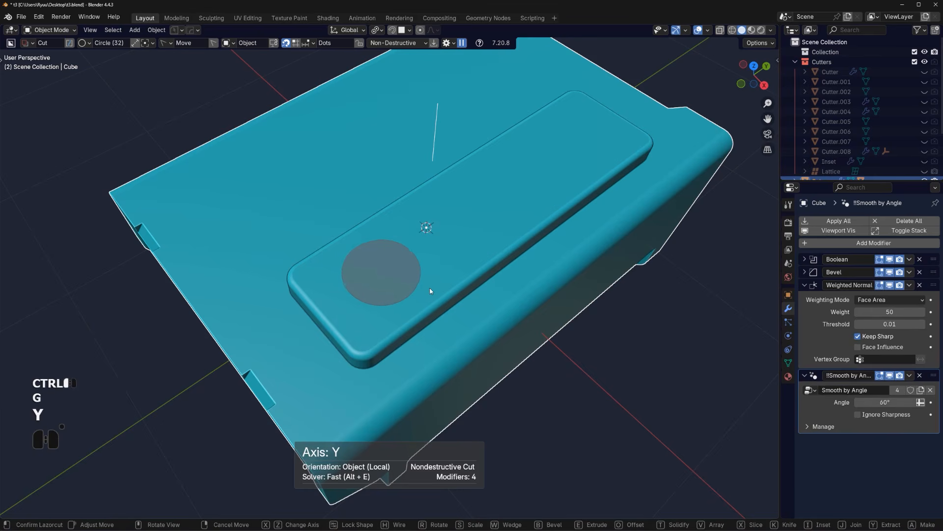
scroll(430, 289, "up", 3, "shift")
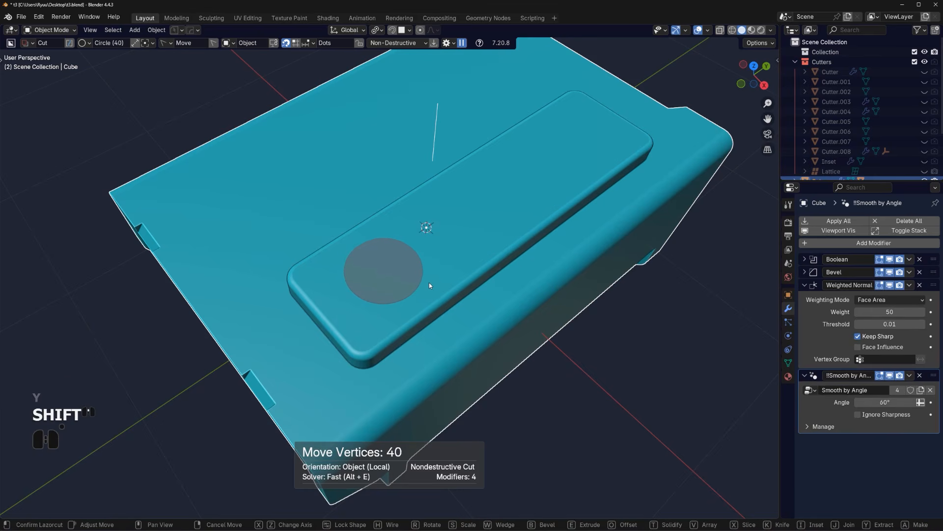
left_click(428, 284, "shift")
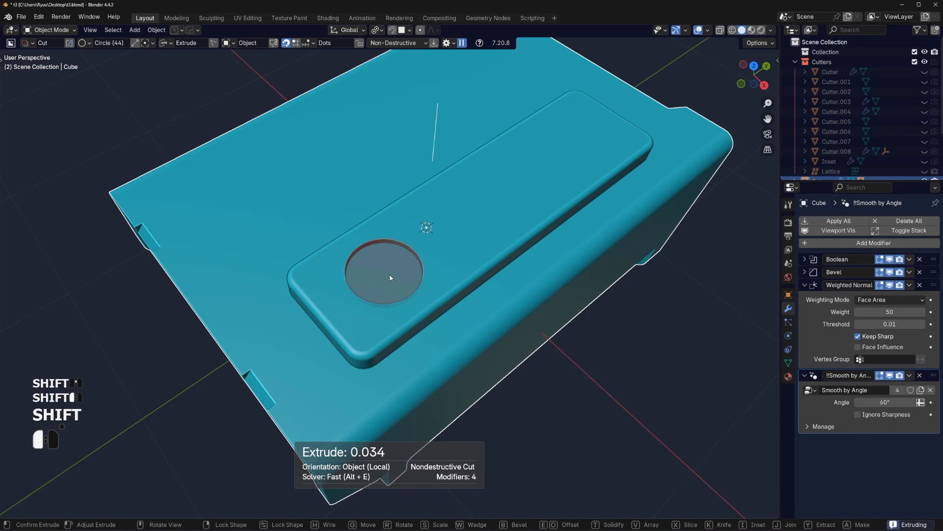
Try the circular cutter in Slice and Inset modes and return it to Cut
key("x")
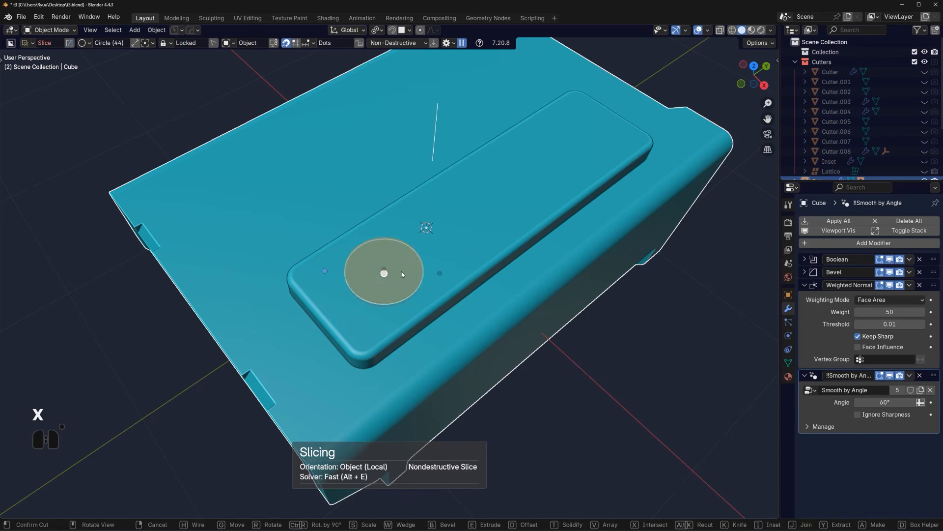
key("i")
key("i")
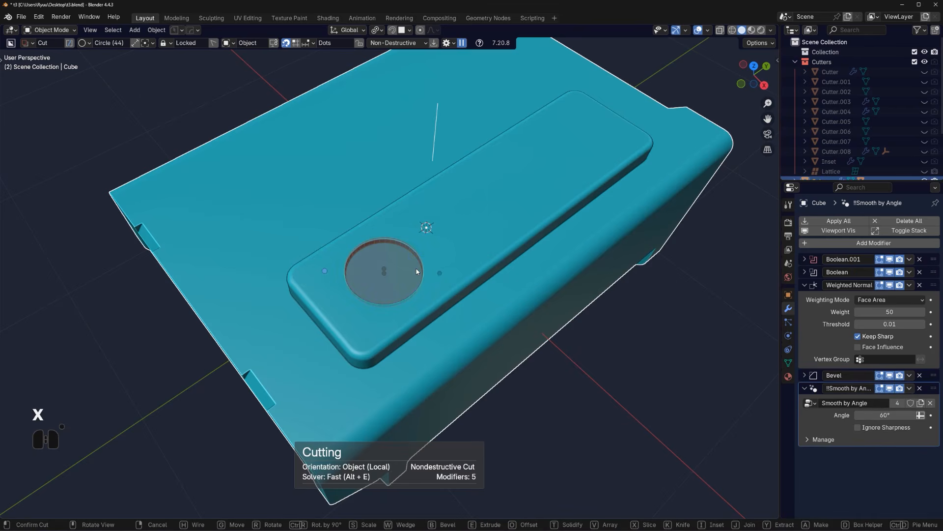
Array the circular cutter into two circles along the top plate's length and finish the cut
key("v")
key("x")
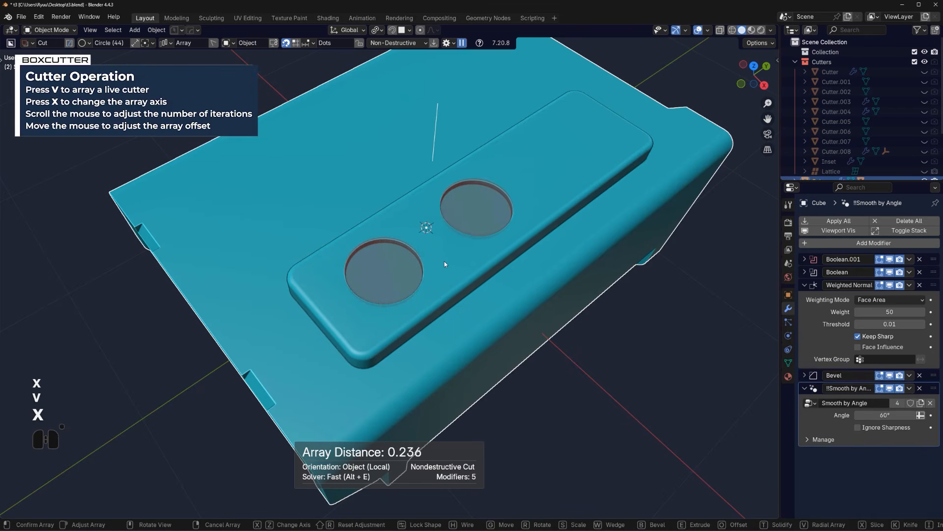
left_click(420, 267)
left_click(639, 269)
scroll(524, 315, "up", 2)
middle_click_drag(524, 315, 526, 257)
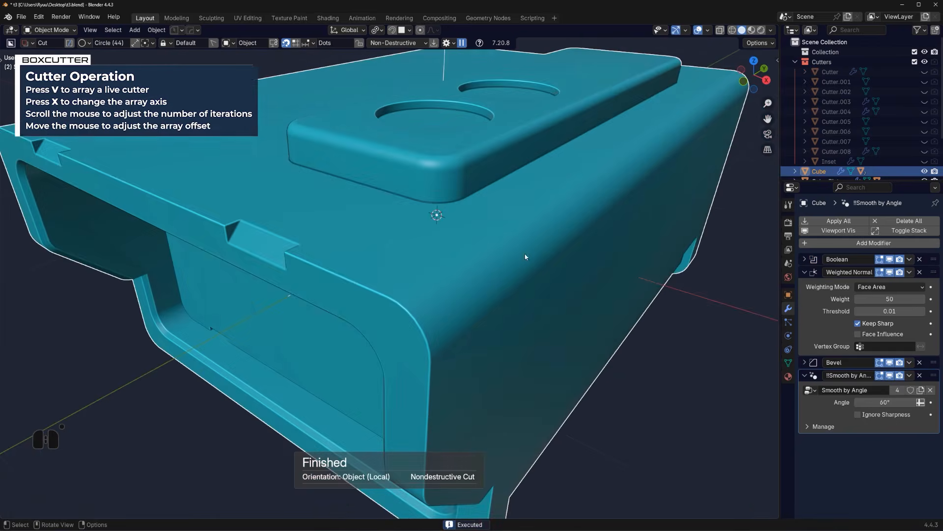
Apply the block's boolean modifier with the HardOps Sharpen apply option
middle_click_drag(506, 183, 491, 221)
middle_click_drag(457, 196, 395, 231, "shift")
key("shift+q")
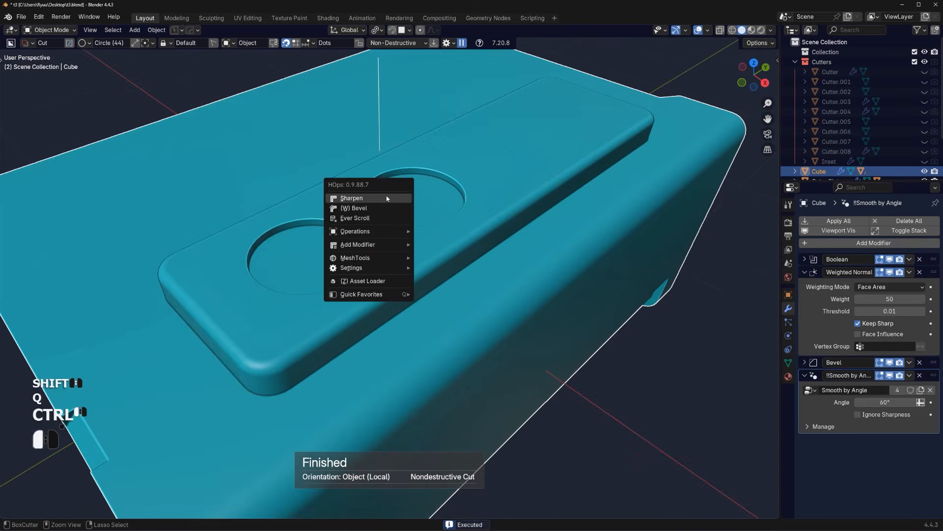
left_click(374, 196, "ctrl")
Bevel the upper rim edge loops of both circular recesses by about 0.0133 m with 1 segment
key("Tab")
left_click(365, 245, "alt")
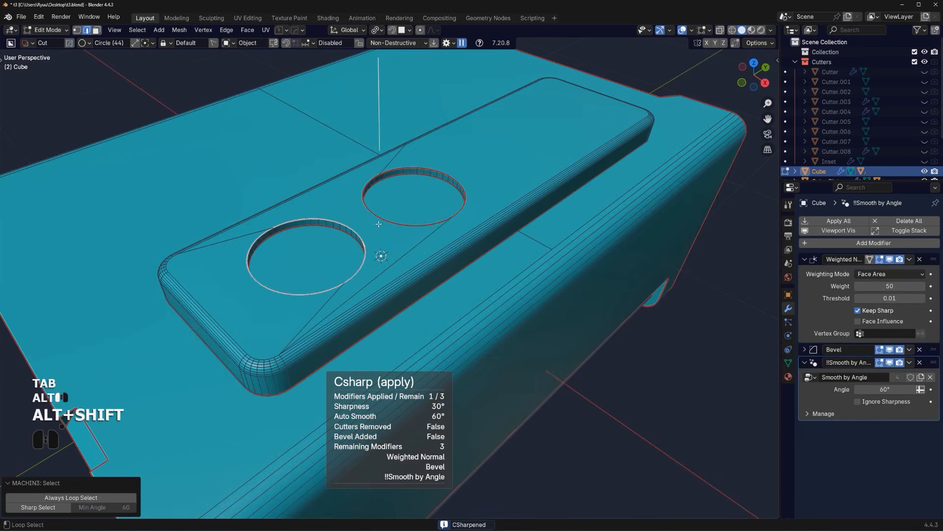
left_click(382, 228, "alt+shift")
scroll(480, 202, "up", 2)
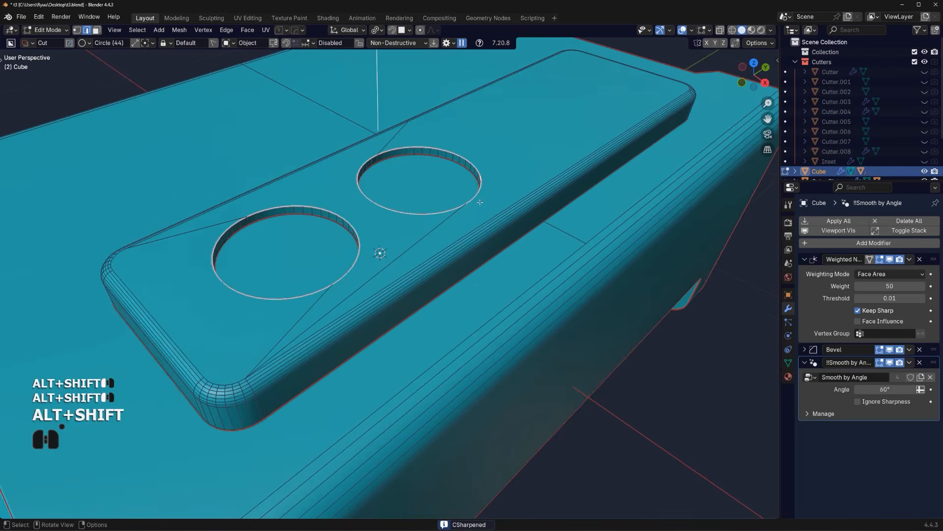
key("ctrl+b")
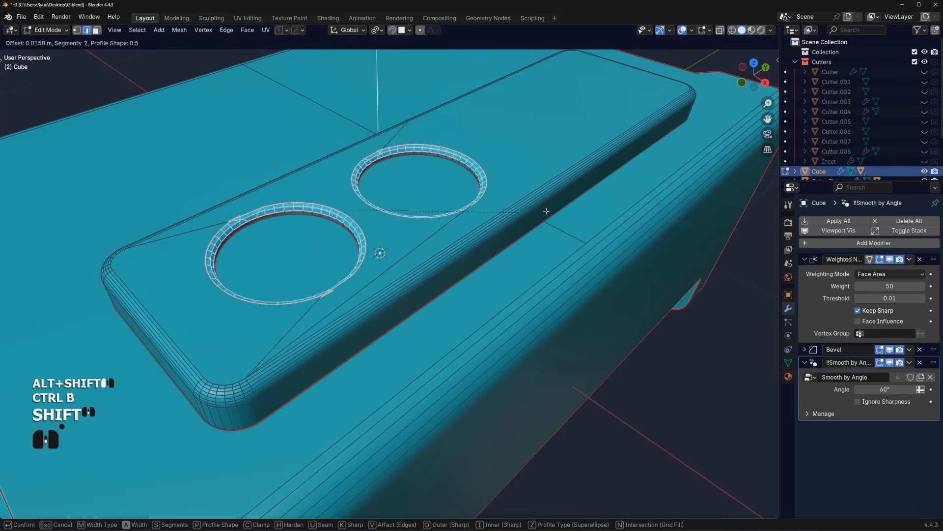
left_click(535, 205)
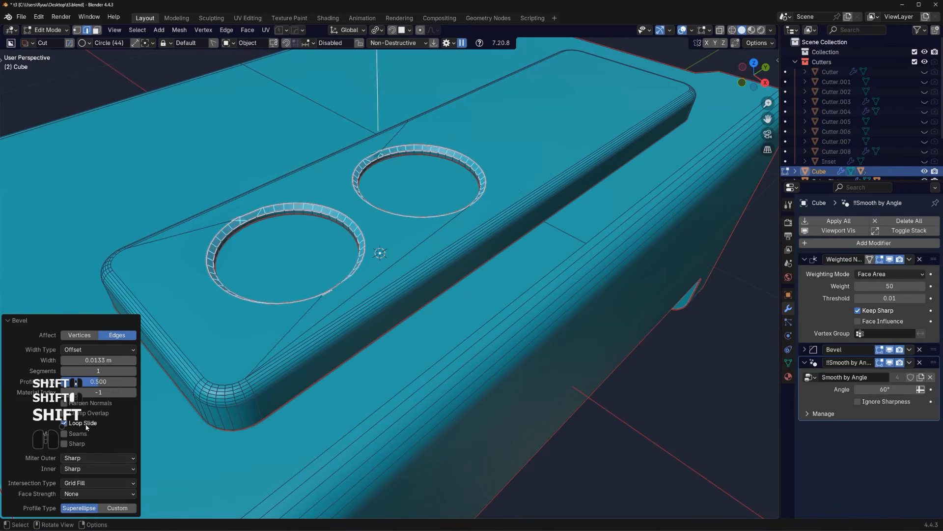
middle_click_drag(300, 209, 311, 215)
key("Tab")
scroll(310, 231, "down", 3)
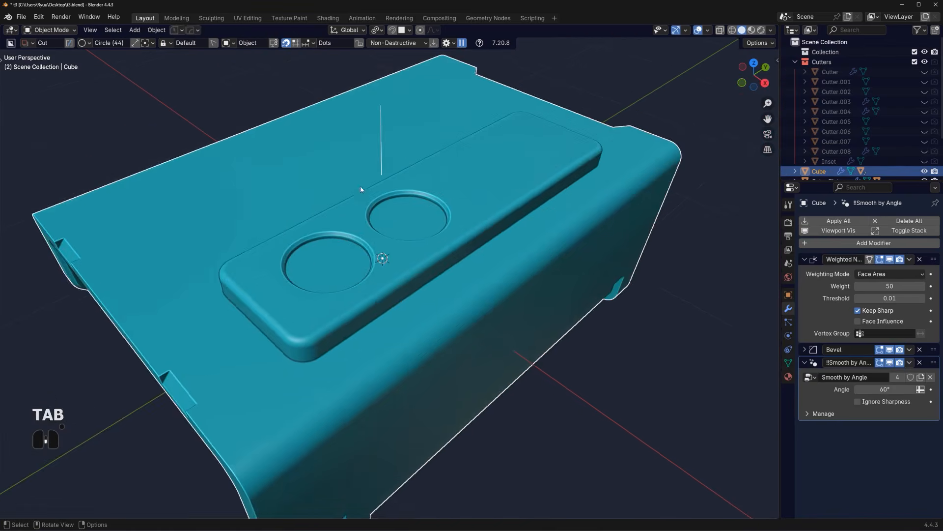
Extract both circular recess floors into a solidified plate about 0.104 thick with HardOps Curve/Extract, and apply its Solidify modifier
middle_click_drag(304, 256, 334, 254, "shift")
scroll(334, 254, "up", 2)
key("Tab")
left_click(334, 254, "shift")
left_click(453, 201, "shift")
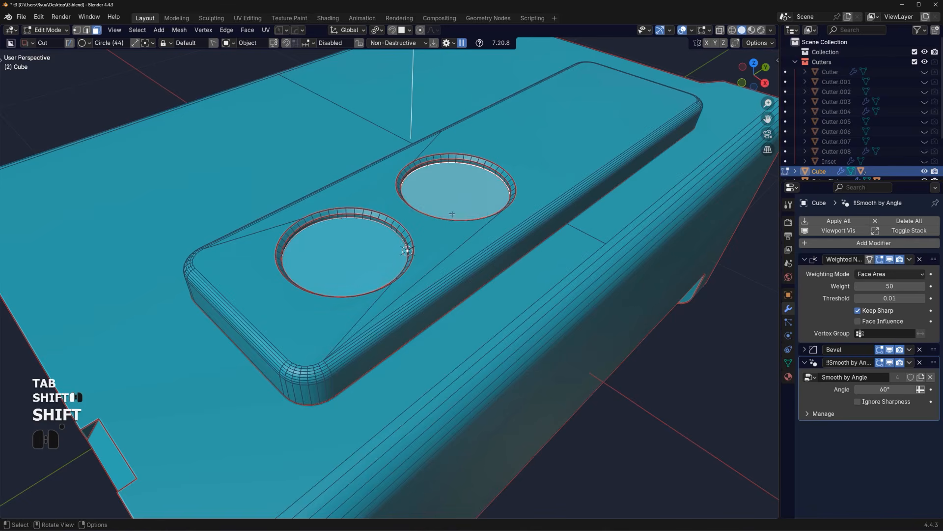
key("q")
left_click(451, 245, "shift")
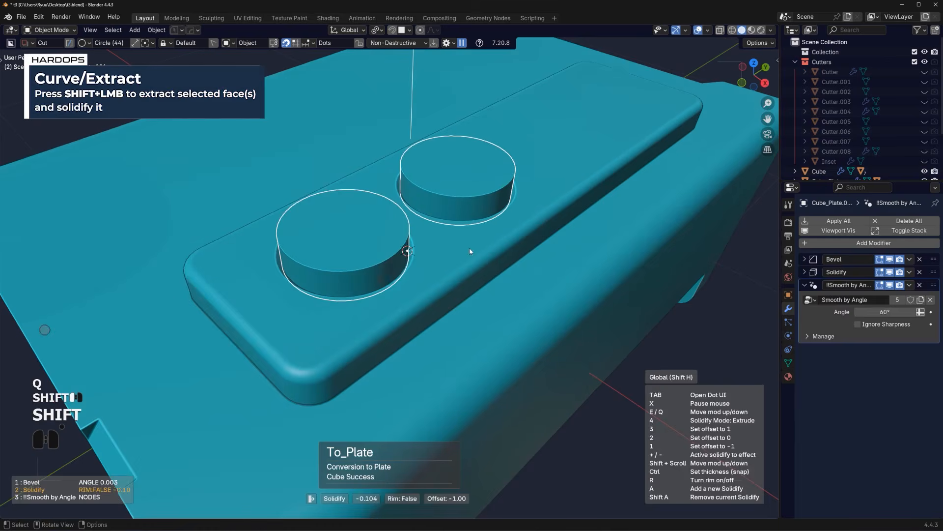
key("q")
left_click(412, 251, "ctrl")
Bevel the top edge loops of both extracted discs by about 0.048 m with 7 segments
key("Tab")
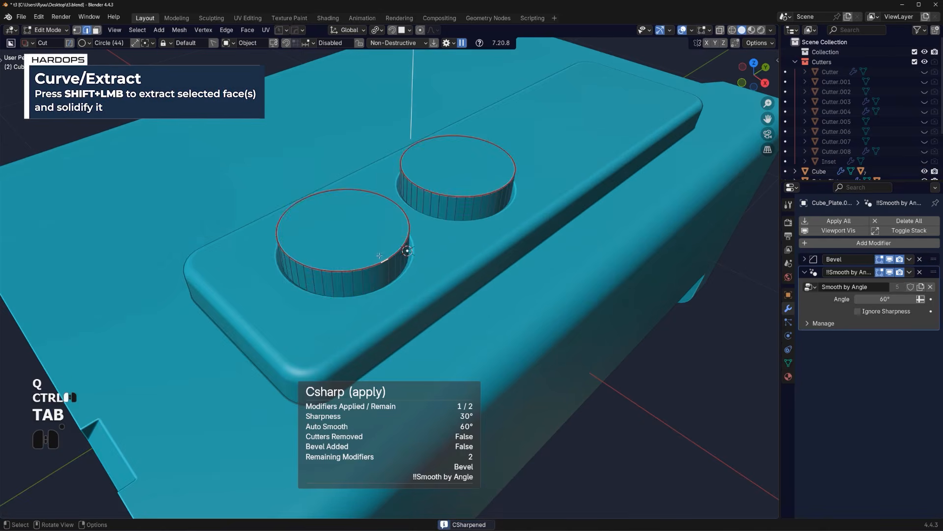
left_click(469, 193, "alt")
left_click(488, 199, "alt+shift")
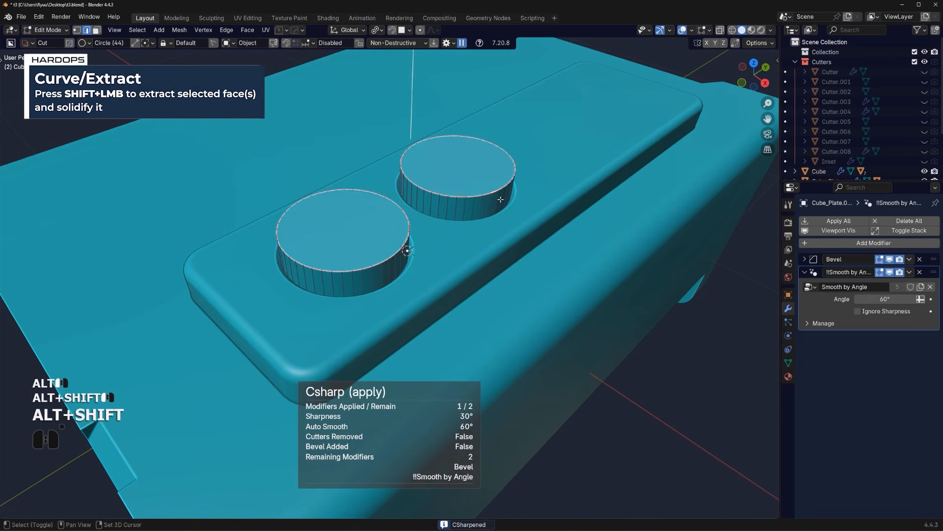
key("ctrl+b")
scroll(661, 299, "up", 6, "shift")
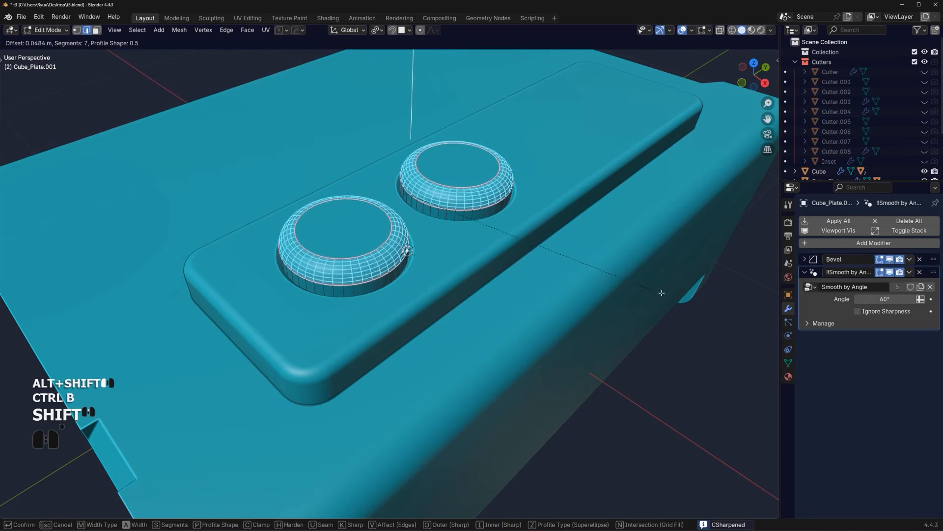
left_click(659, 286, "shift")
key("Tab")
scroll(384, 219, "down", 2)
scroll(376, 227, "up", 3)
Inset the top faces of both discs by about 0.07 m and extrude them inward about 0.0185 m
key("Tab")
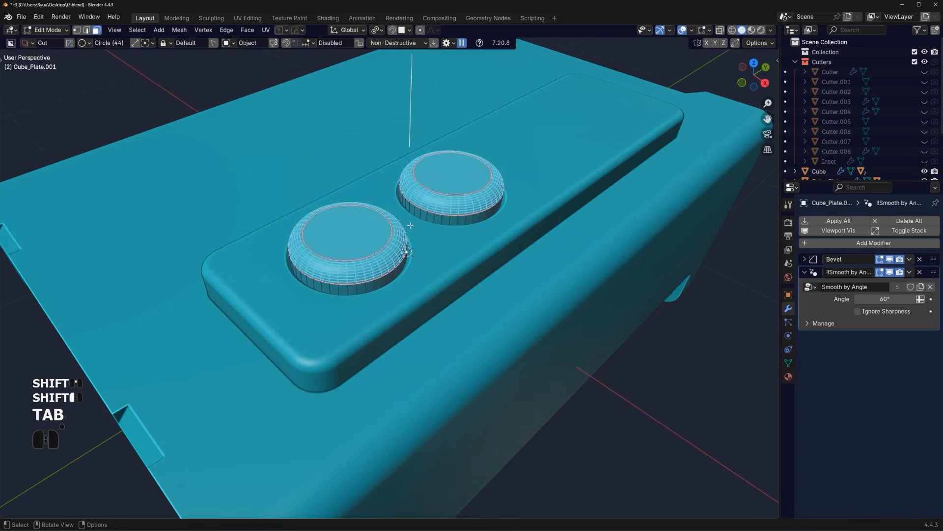
left_click(348, 234)
left_click(439, 175, "shift")
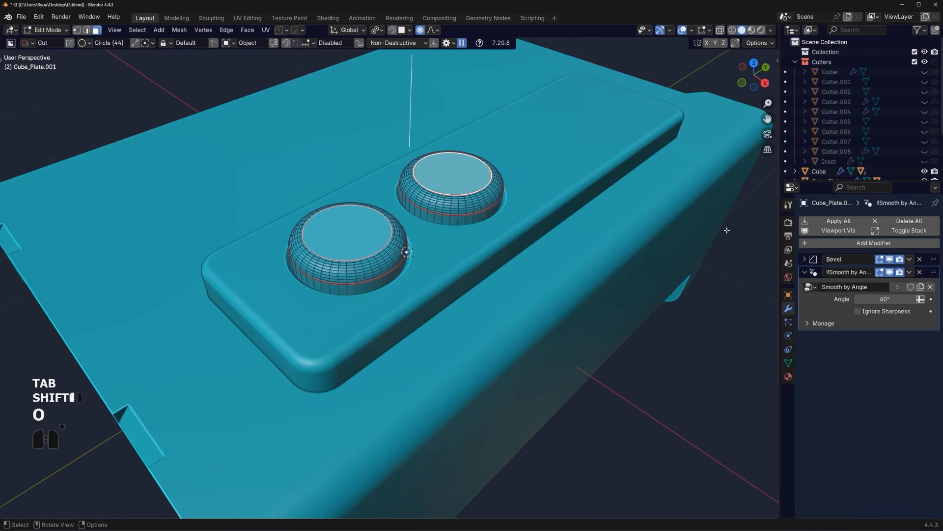
key("i")
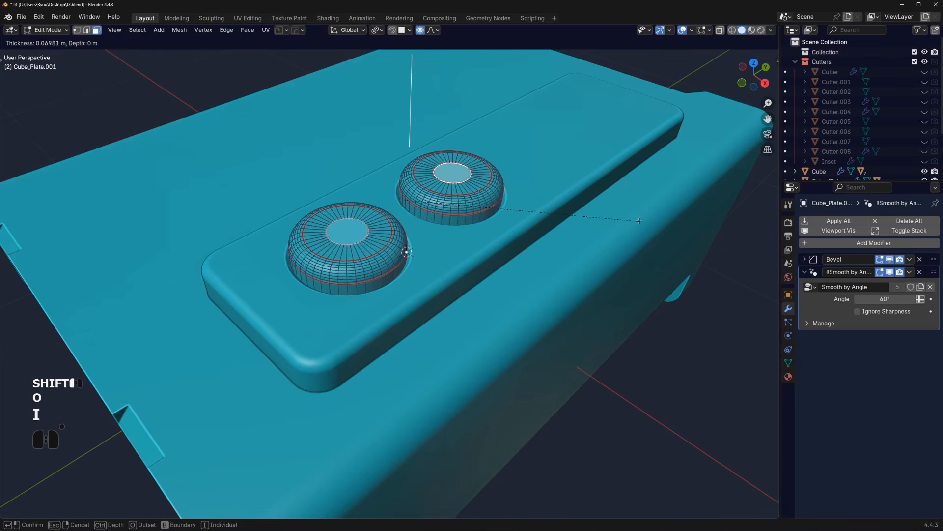
left_click(634, 216)
key("e")
left_click(633, 217)
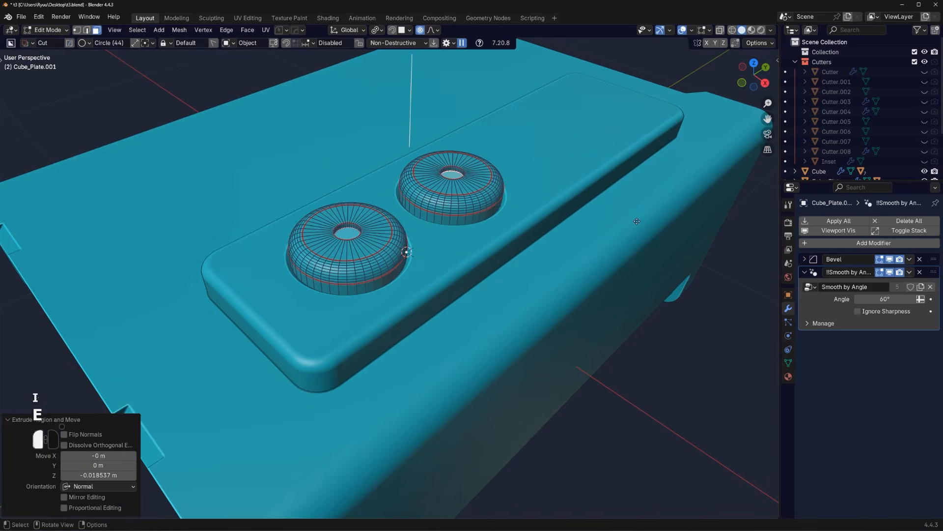
Turn off proportional editing and scale down the floor faces of the two discs' center recesses
key("s")
left_click(626, 215)
key("o")
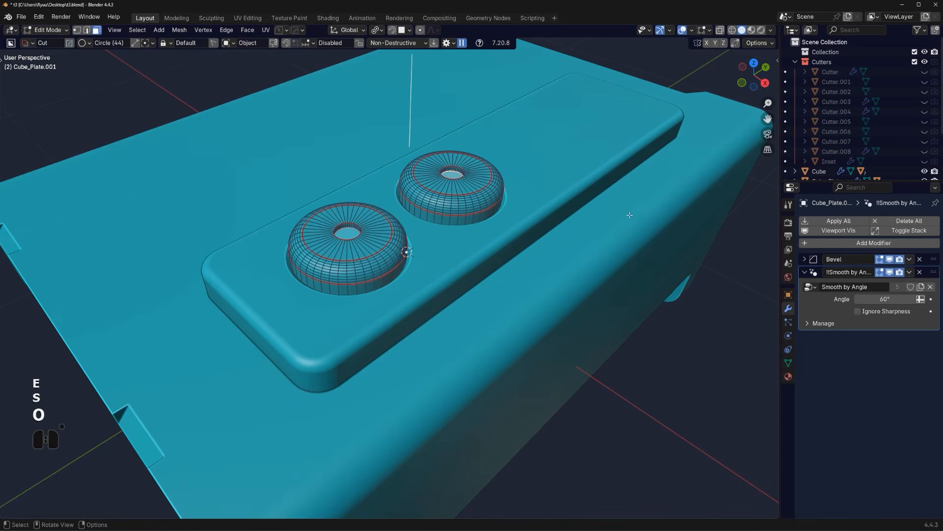
key("s")
left_click(578, 217)
key("Tab")
scroll(459, 223, "down", 5)
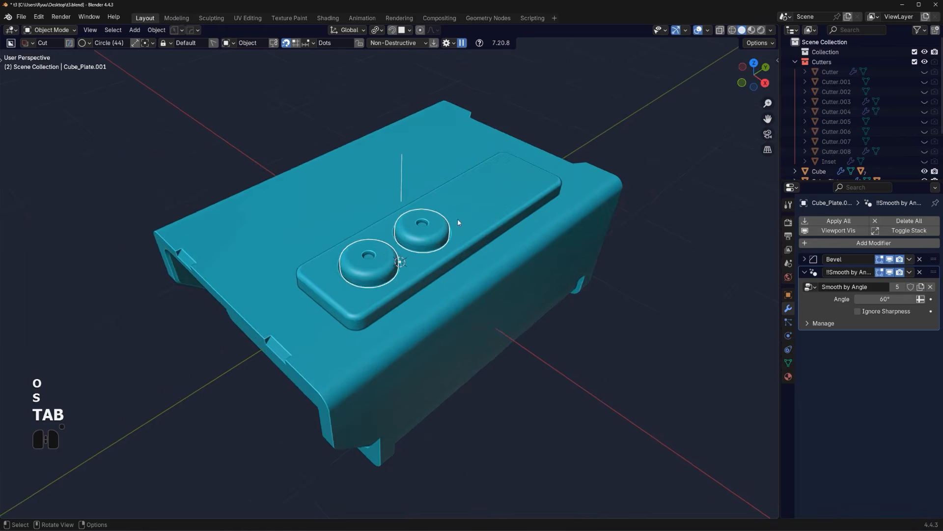
Cut a small circular hole about 0.059 deep near the block's far corner, opposite the raised plate, and apply the boolean with Sharpen
middle_click_drag(463, 231, 469, 256)
middle_click_drag(332, 266, 424, 288, "shift")
scroll(361, 262, "up", 2)
middle_click_drag(425, 288, 337, 264)
left_click(335, 262)
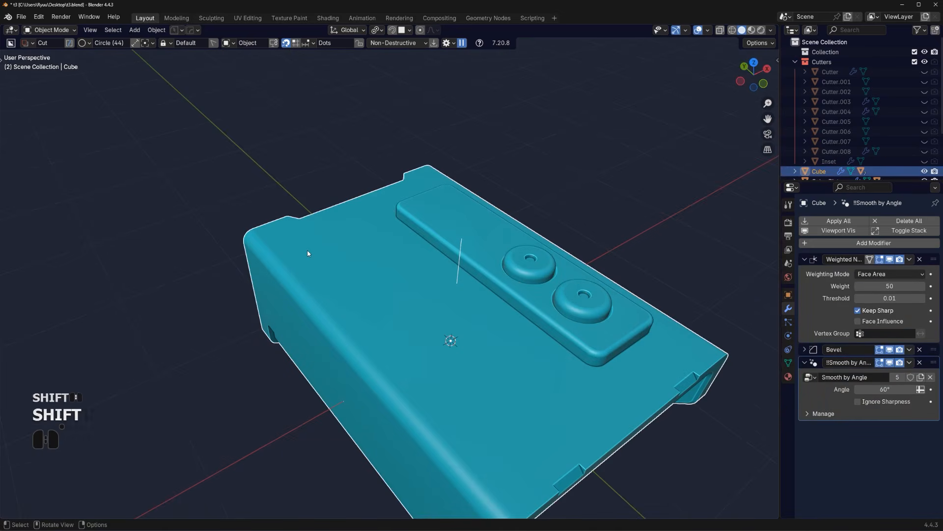
left_click_drag(308, 253, 327, 257)
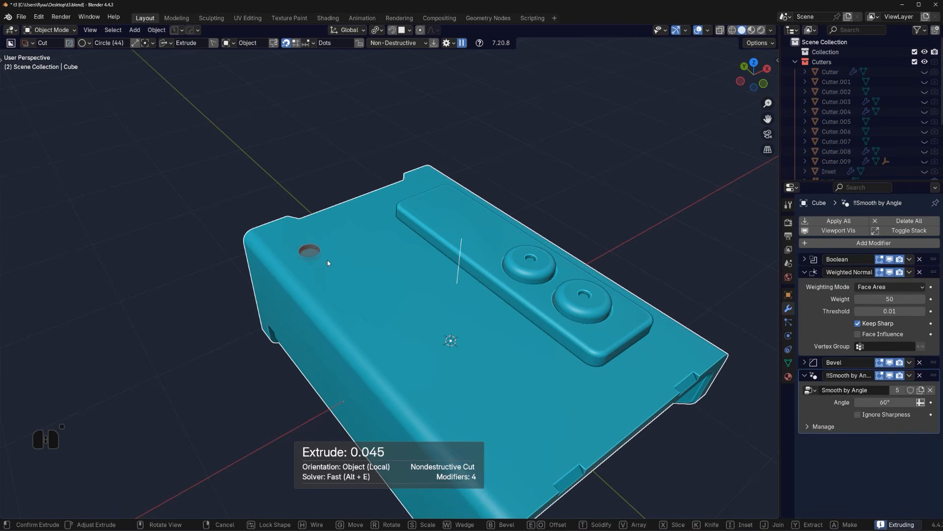
left_click(328, 260)
scroll(311, 252, "up", 1)
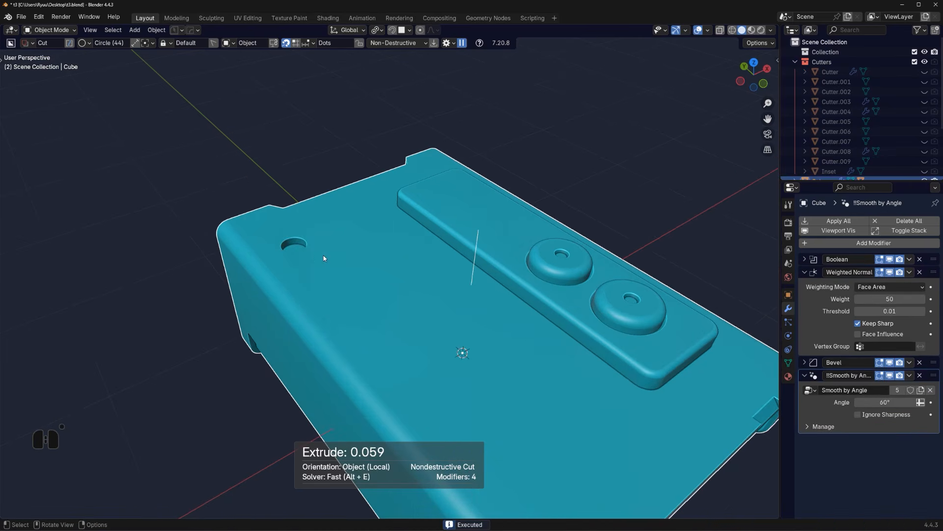
key("q")
left_click(315, 253, "ctrl")
Select the small hole's faces and move them about 0.025 m along negative Y in the top orthographic view
key("Tab")
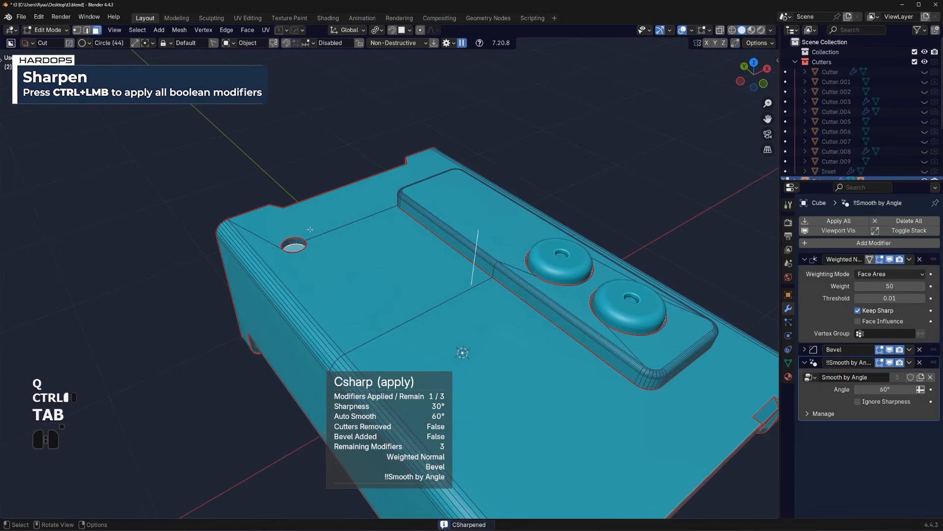
middle_click_drag(310, 229, 312, 266, "alt")
key("ctrl+KP_Add")
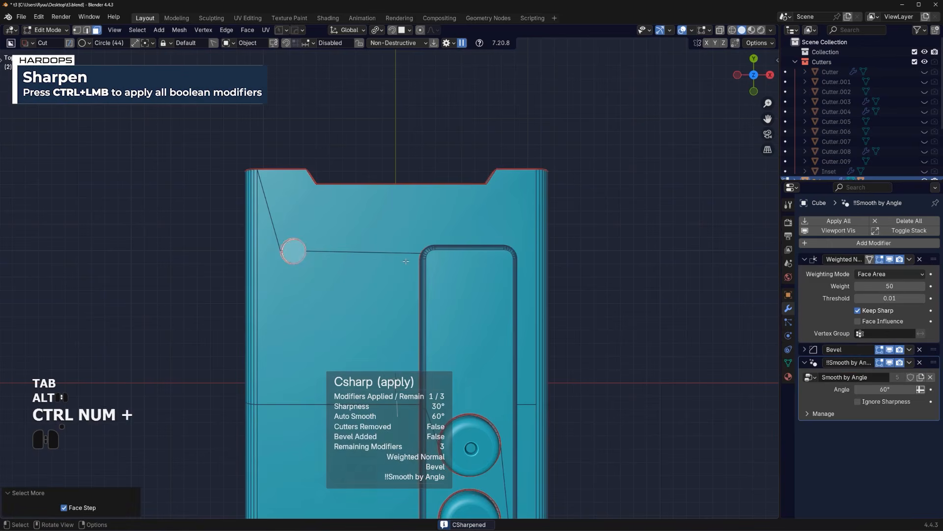
key("KP_5")
key("g")
key("y")
key("shift")
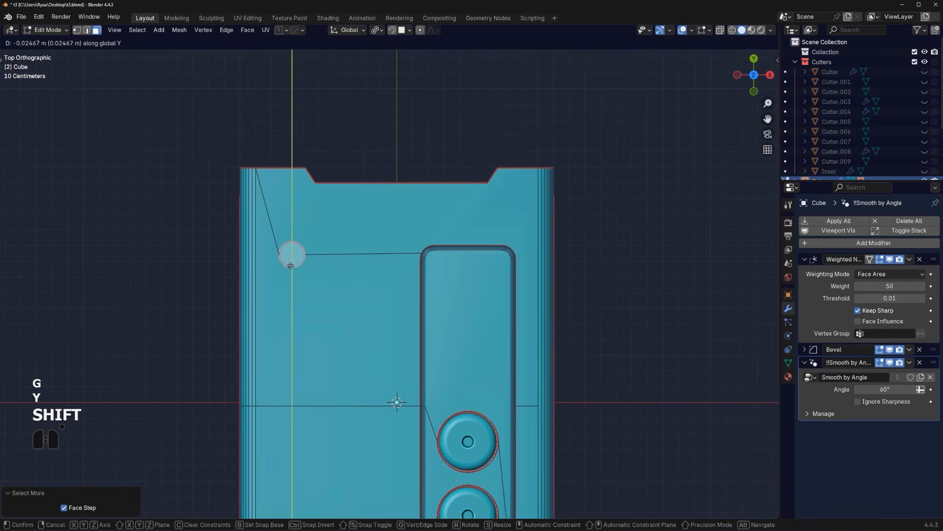
Bevel the small hole's upper rim edge loop by about 0.018 m
middle_click_drag(288, 321, 363, 250)
key("KP_5")
scroll(344, 255, "up", 3)
key("Tab")
left_click(249, 246, "alt")
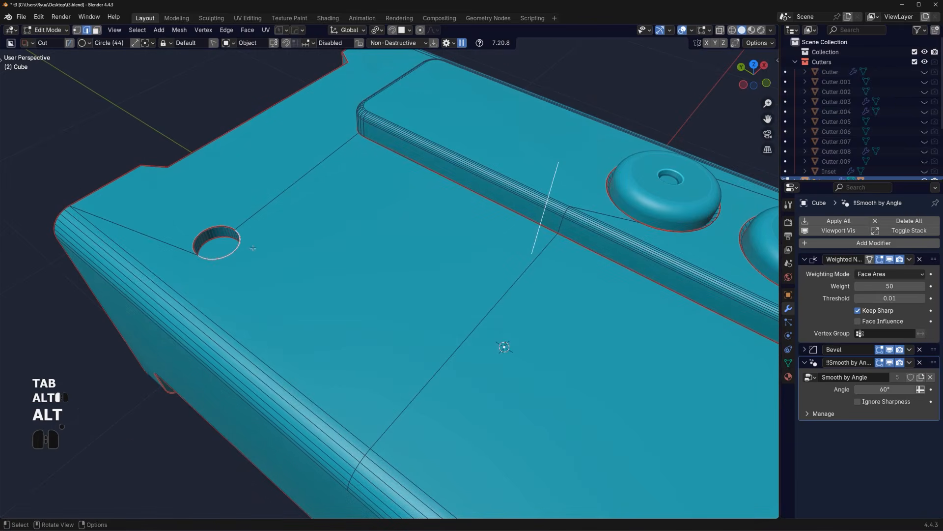
key("ctrl+b")
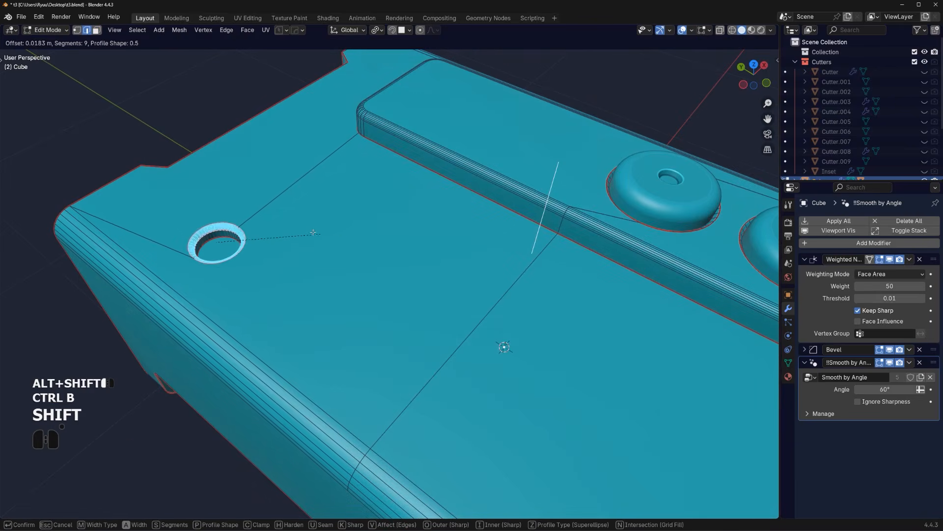
left_click(318, 231, "shift")
scroll(268, 268, "down", 1)
Inset the small hole's floor face by about 0.019 m
key("Tab")
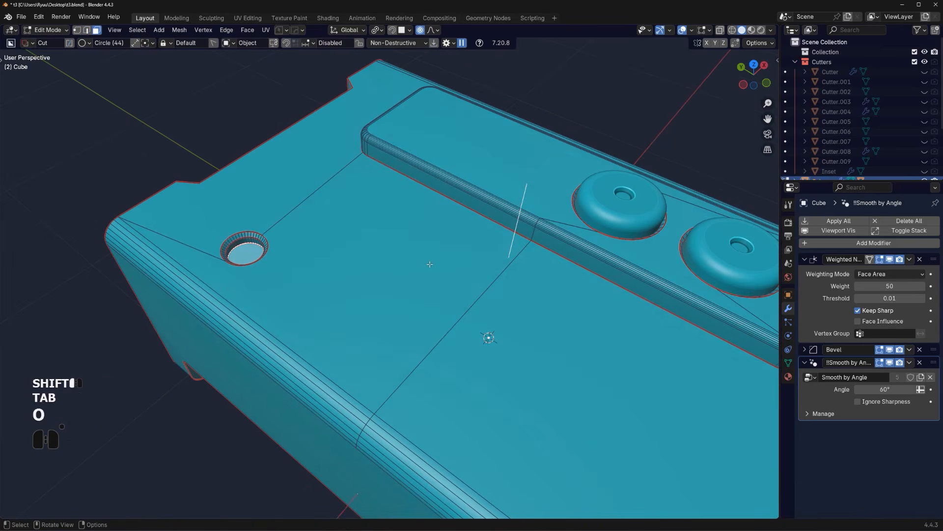
key("i")
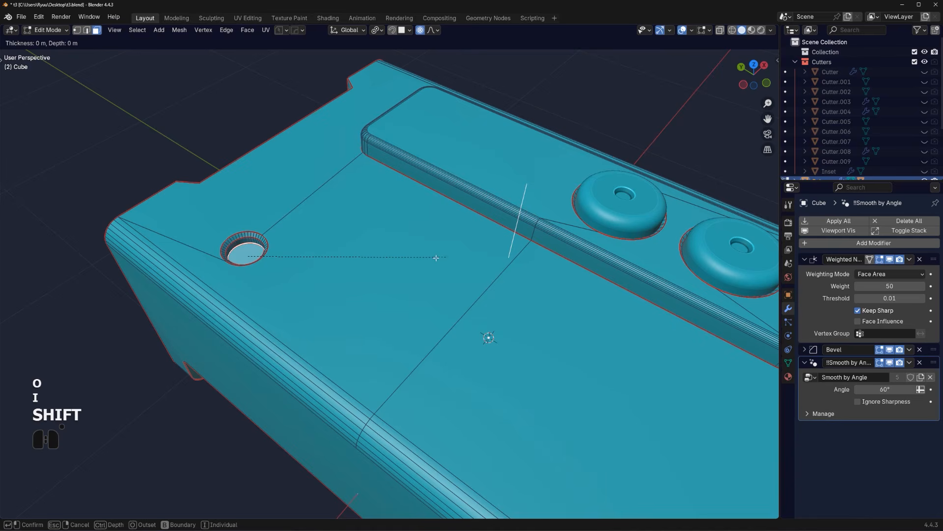
left_click(366, 258, "shift")
Extract the small hole's inset floor face as a solidified plate with HardOps Curve/Extract and apply its Solidify modifier
key("q")
mouse_move(334, 267)
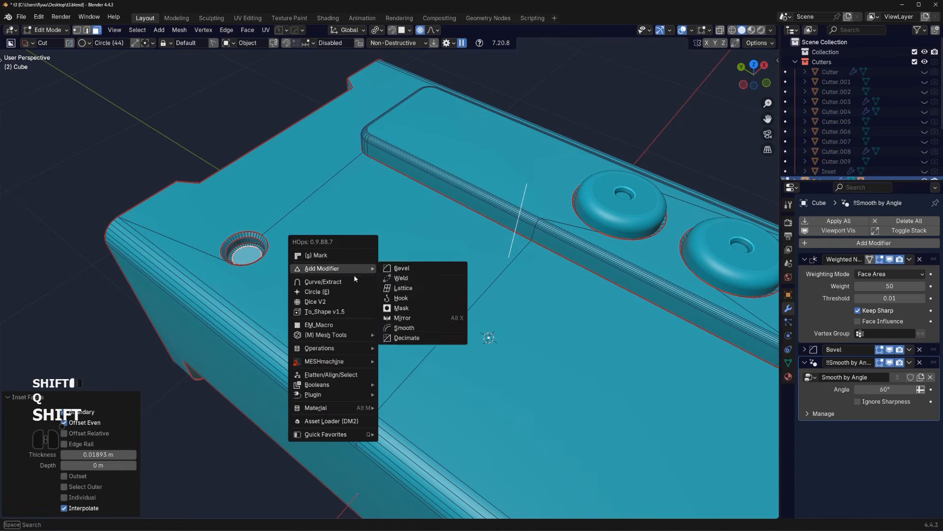
left_click(355, 281, "shift")
left_click(374, 277)
key("q")
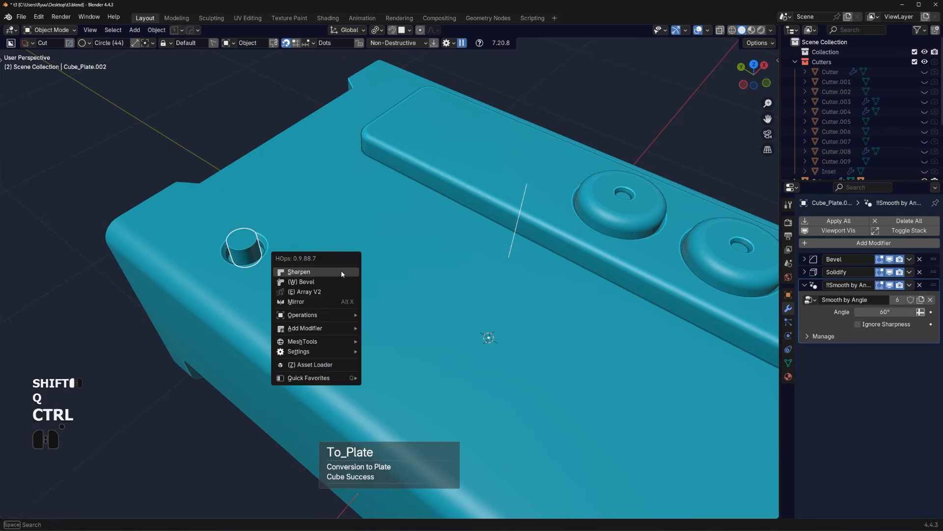
left_click(341, 271, "ctrl")
Bevel the top edge loop of the small extracted peg by about 0.024 m
key("Tab")
left_click(247, 243, "alt")
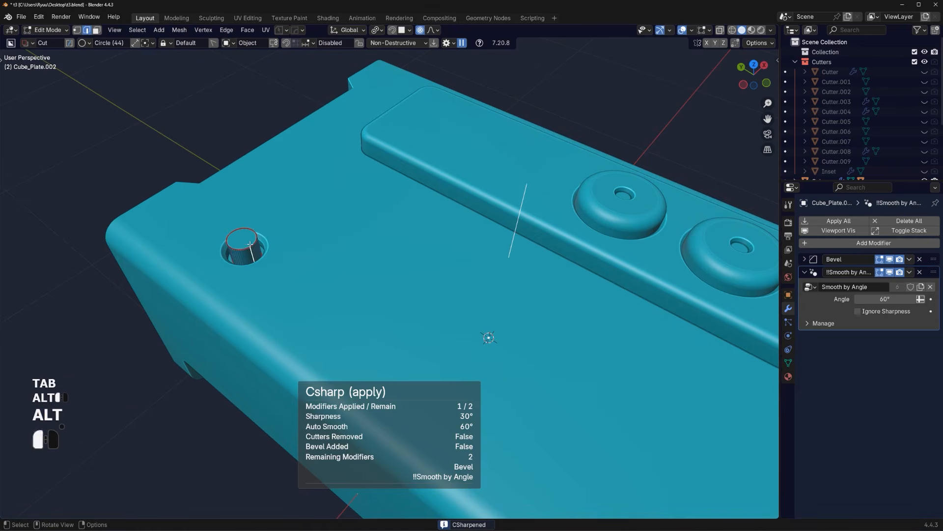
left_click(266, 243, "alt")
key("ctrl+b")
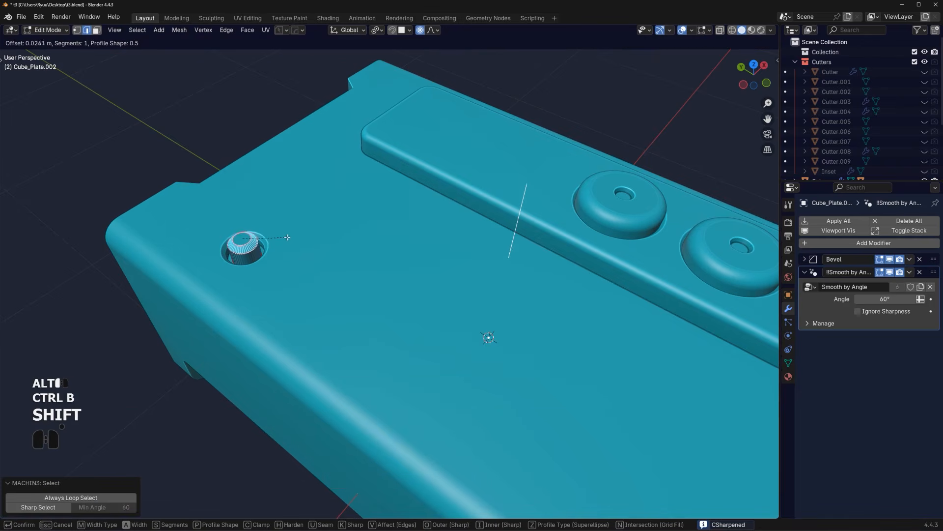
left_click(287, 235, "shift")
Inset the beveled peg's top face by about 0.015 m
key("Tab")
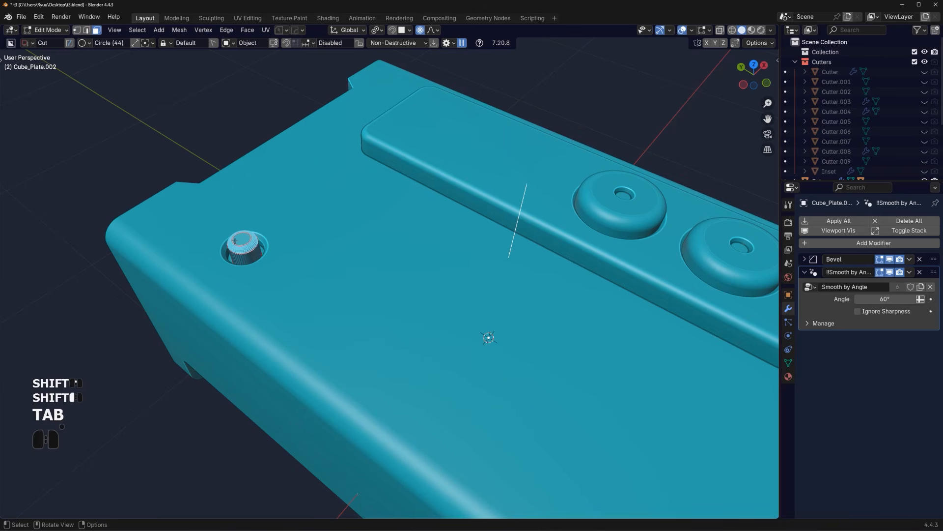
key("i")
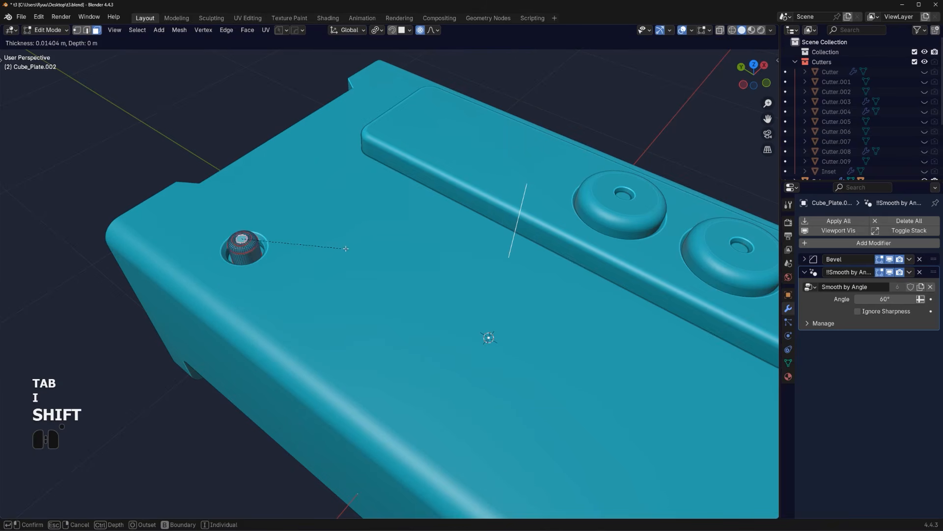
left_click(346, 247)
Try to extrude the peg's inset top face by about 0.171 m and raise it vertically with proportional editing
scroll(389, 271, "down", 4)
key("e")
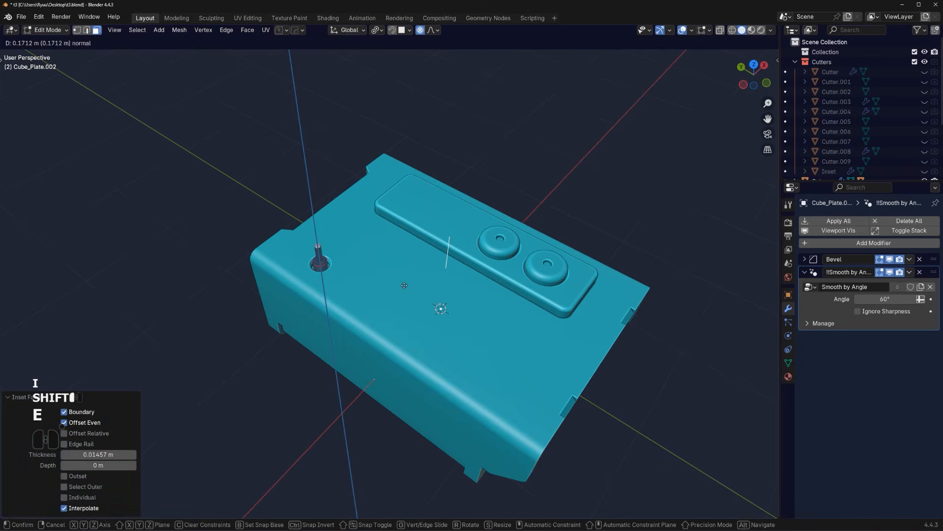
left_click(389, 271)
scroll(389, 271, "up", 3)
middle_click_drag(375, 257, 381, 237)
scroll(381, 237, "down", 3)
key("g")
key("z")
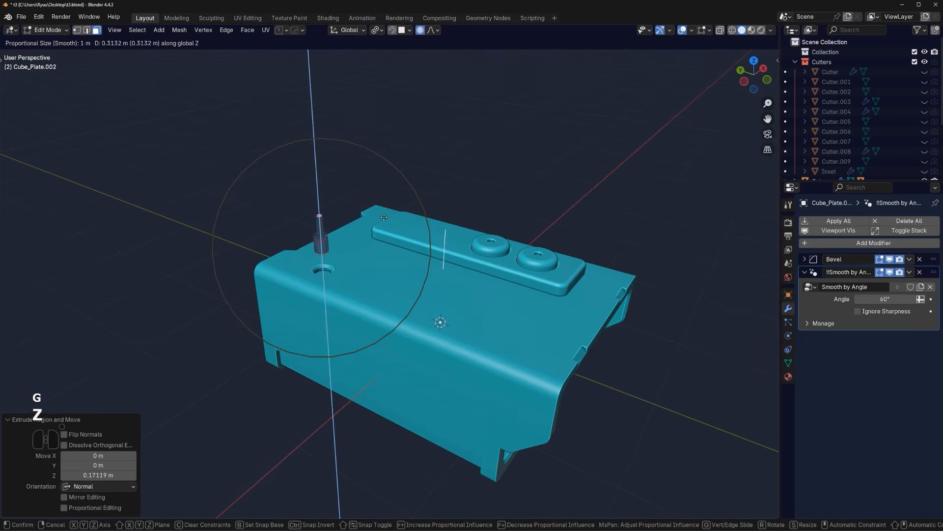
right_click(387, 223)
key("ctrl+z")
With proportional editing off, raise the peg's inset top face about 1.357 m along Z to form an antenna rod
key("g")
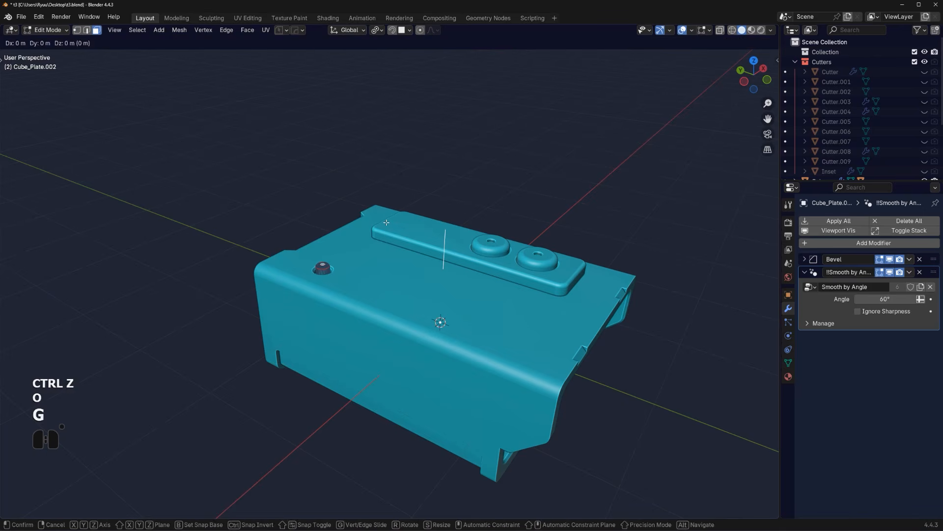
key("z")
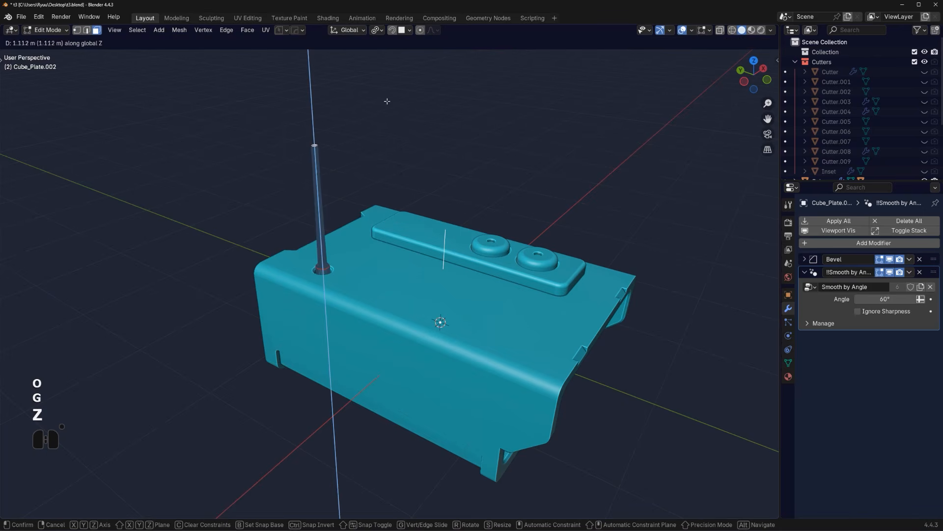
left_click(388, 102)
Extrude the rod's end face in place, scale it to about 1.6, and extrude it about 0.149 m as a thicker cap
scroll(418, 221, "up", 3)
scroll(453, 274, "up", 5, "shift")
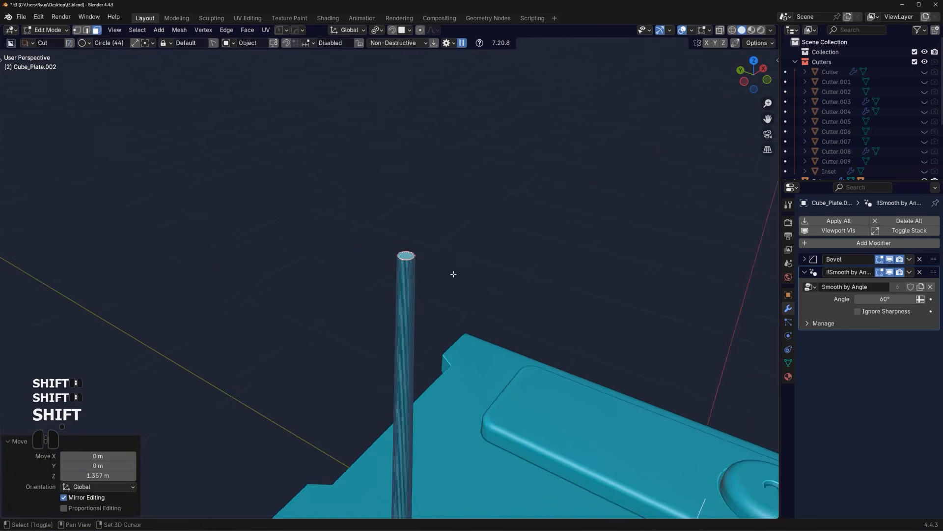
scroll(453, 274, "up", 2)
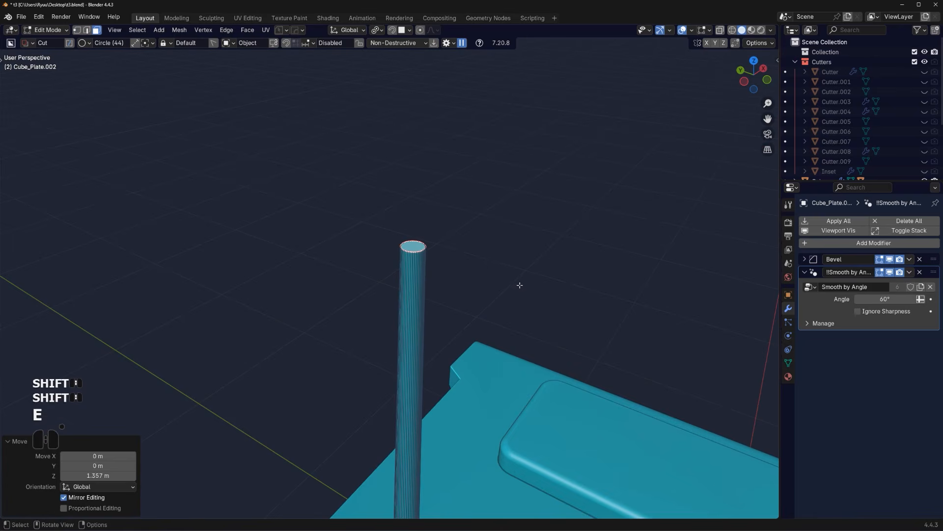
key("e")
right_click(520, 285)
key("s")
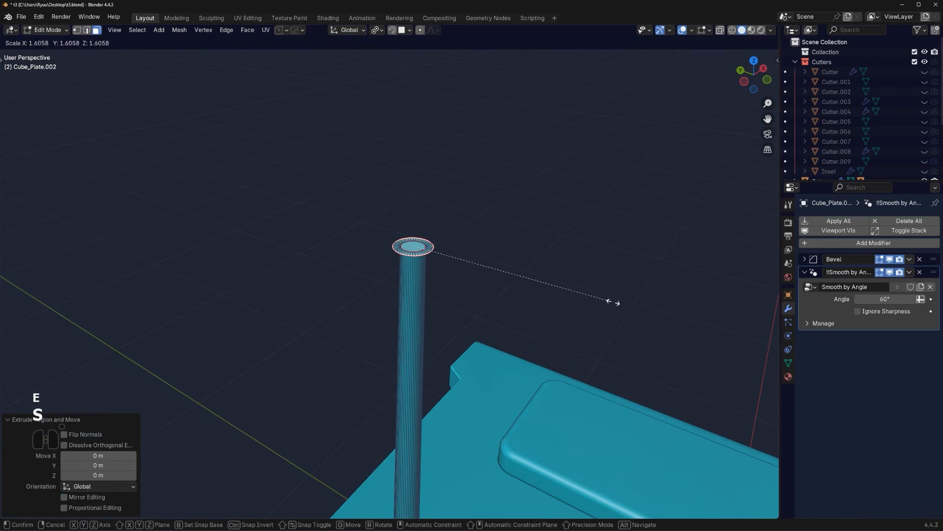
left_click(613, 302)
key("e")
left_click(593, 236)
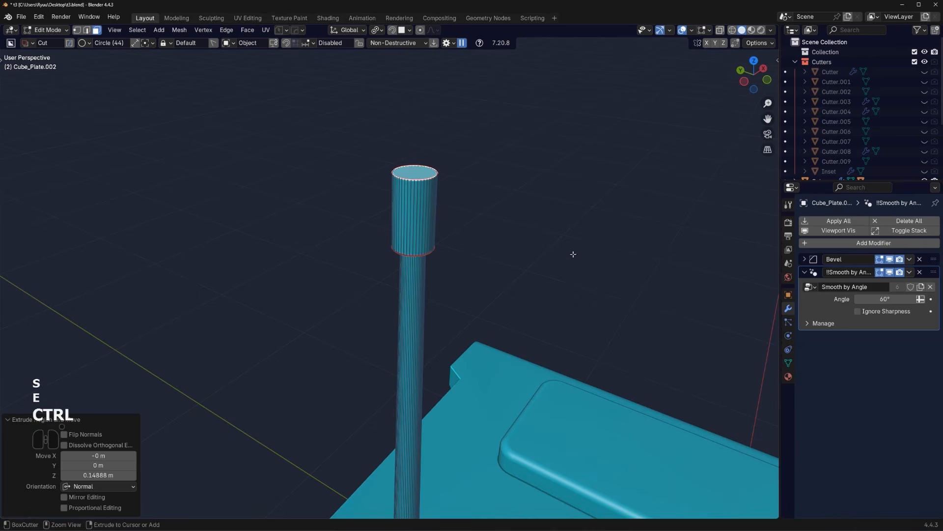
Bevel the rim of the antenna cap's top face and return to Object Mode
key("ctrl+b")
left_click(670, 321, "shift")
key("Tab")
scroll(489, 259, "down", 8)
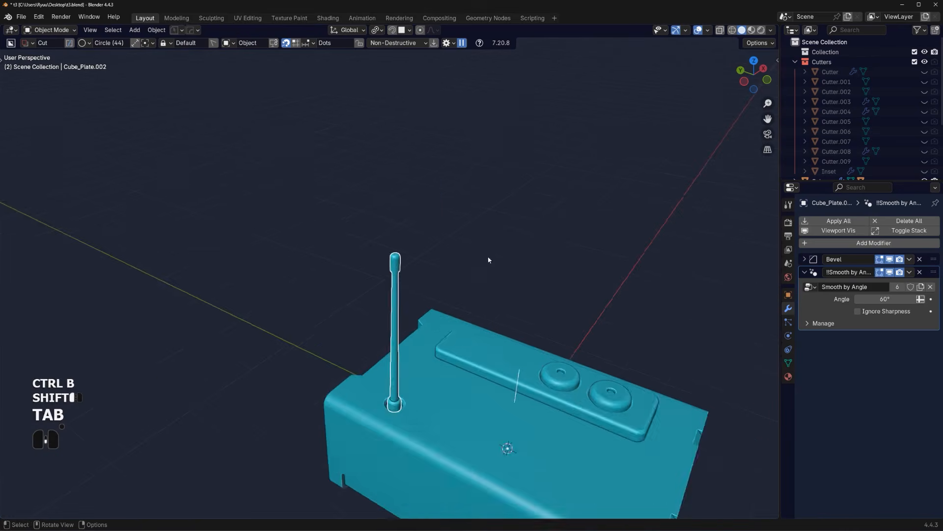
Examine the block with its antenna from several angles, including the recessed face in back orthographic view
middle_click_drag(488, 259, 422, 229)
middle_click_drag(414, 301, 349, 163, "shift")
scroll(349, 162, "down", 4)
left_click(474, 217)
middle_click_drag(473, 217, 344, 283)
scroll(410, 242, "up", 3)
middle_click_drag(344, 282, 408, 230, "shift")
scroll(395, 261, "down", 1, "alt")
key("KP_5")
scroll(524, 318, "up", 2)
middle_click_drag(524, 317, 491, 324, "shift")
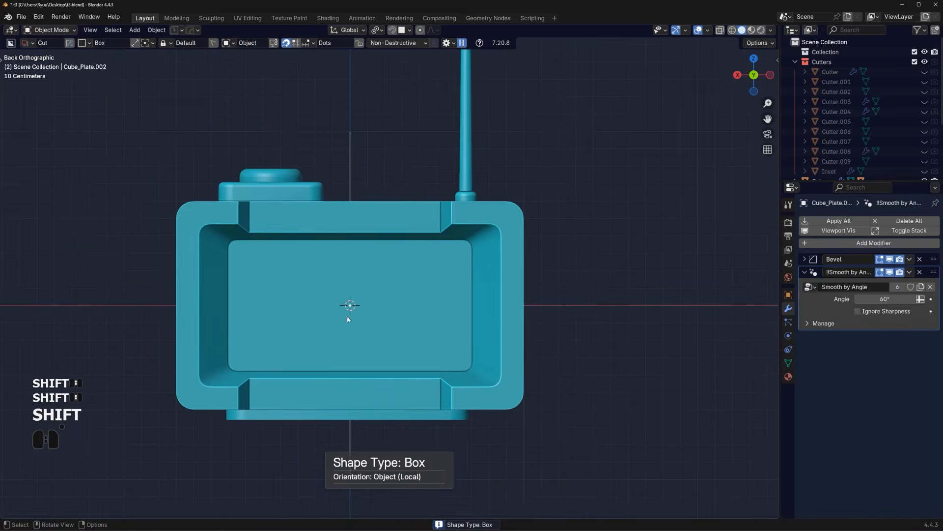
scroll(329, 303, "down", 3)
middle_click_drag(329, 303, 491, 337, "alt")
scroll(436, 336, "up", 3)
scroll(464, 315, "up", 2)
scroll(476, 382, "down", 2)
Set the BoxCutter shape to Ngon, ready for drawing against the block's right orthographic profile
middle_click_drag(476, 381, 413, 323)
key("KP_5")
key("KP_5")
scroll(414, 323, "up", 1)
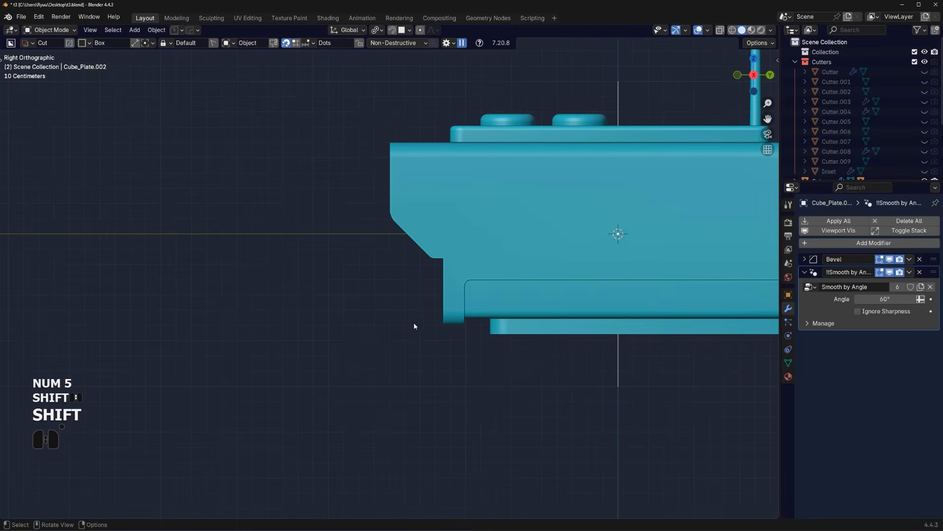
key("d")
left_click(392, 368)
left_click(391, 353)
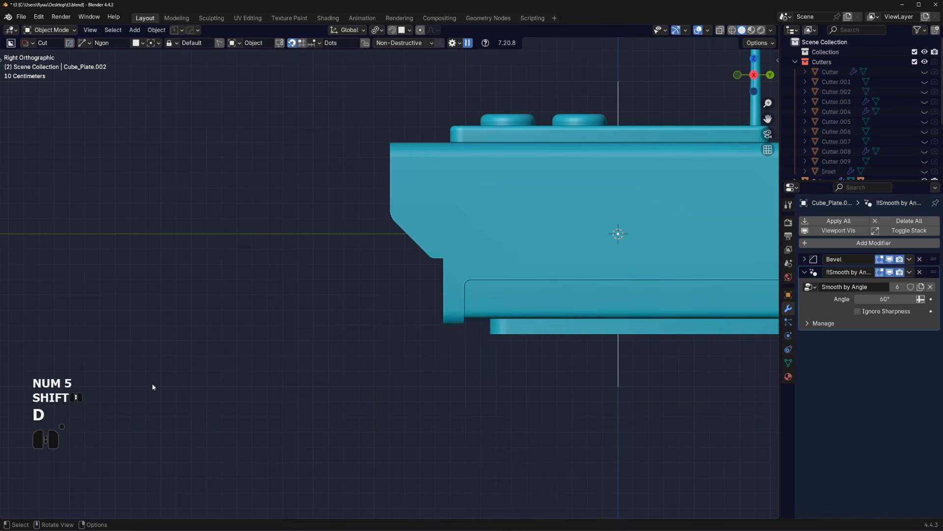
scroll(417, 334, "down", 1)
middle_click_drag(416, 333, 471, 323, "shift")
left_click(476, 323)
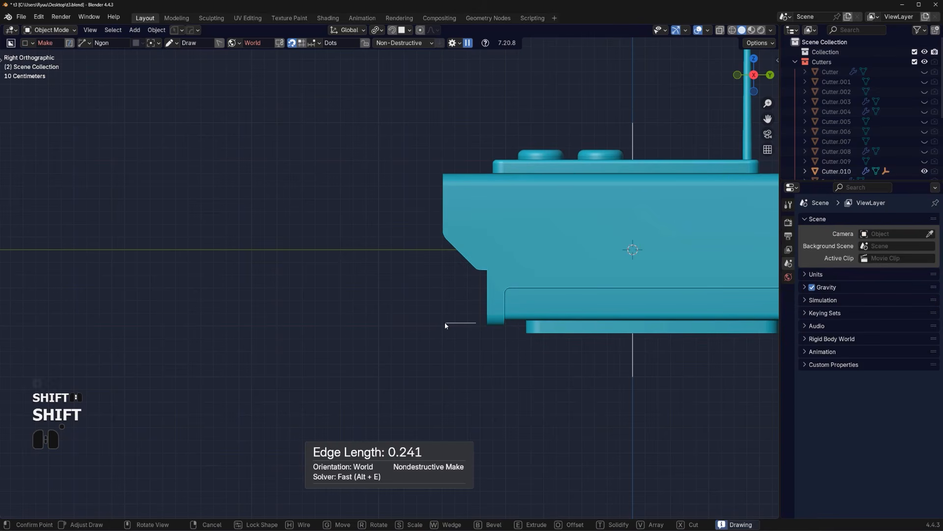
left_click(435, 324)
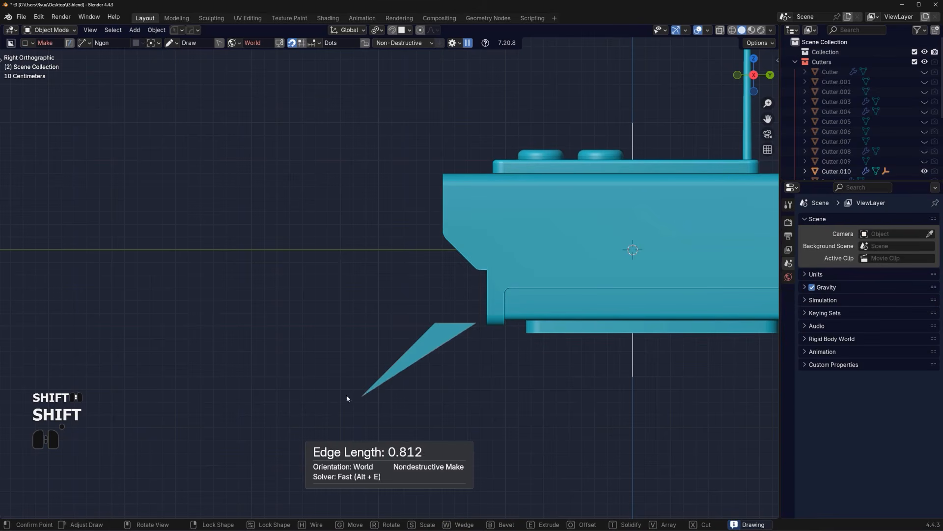
left_click(294, 437)
middle_click_drag(294, 438, 319, 364, "shift")
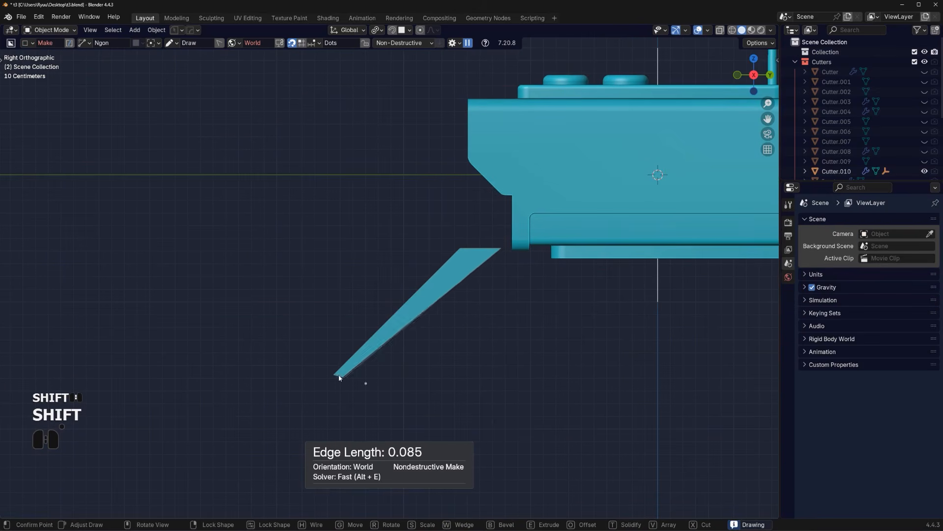
key("ctrl+z")
key("ctrl+z")
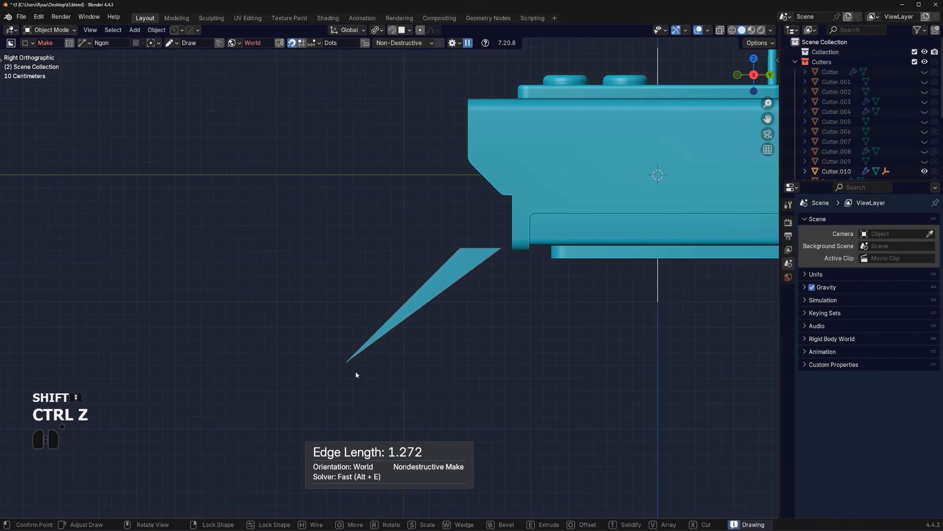
Switch the BoxCutter Ngon from face drawing to its Line type
left_click(461, 42)
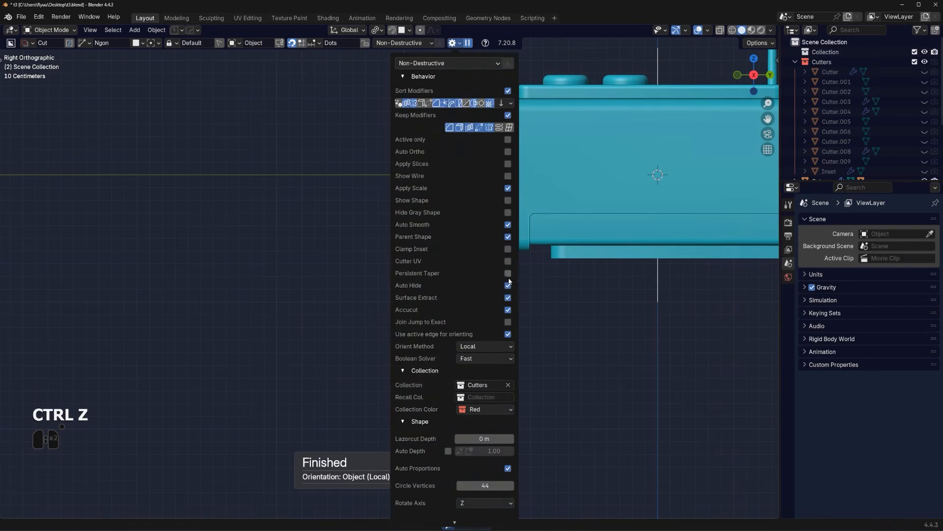
left_click(424, 76)
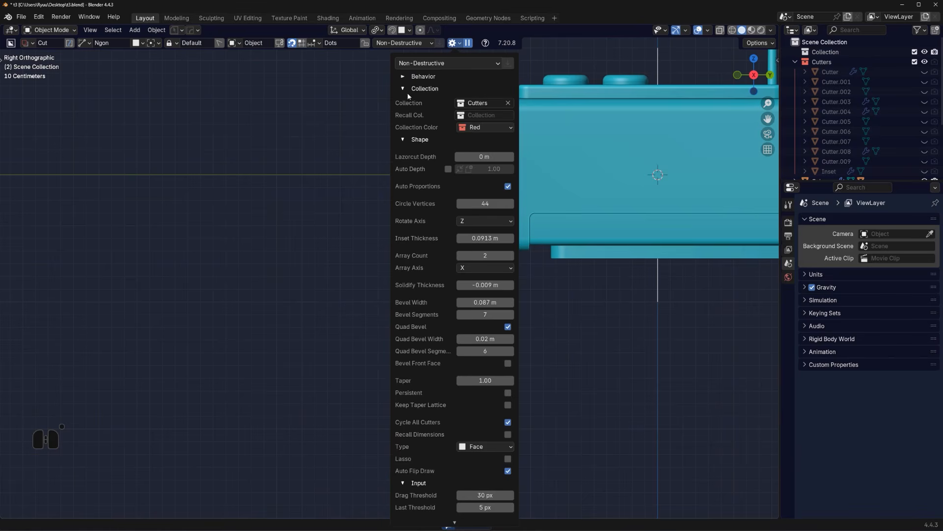
left_click(423, 88)
left_click(410, 102)
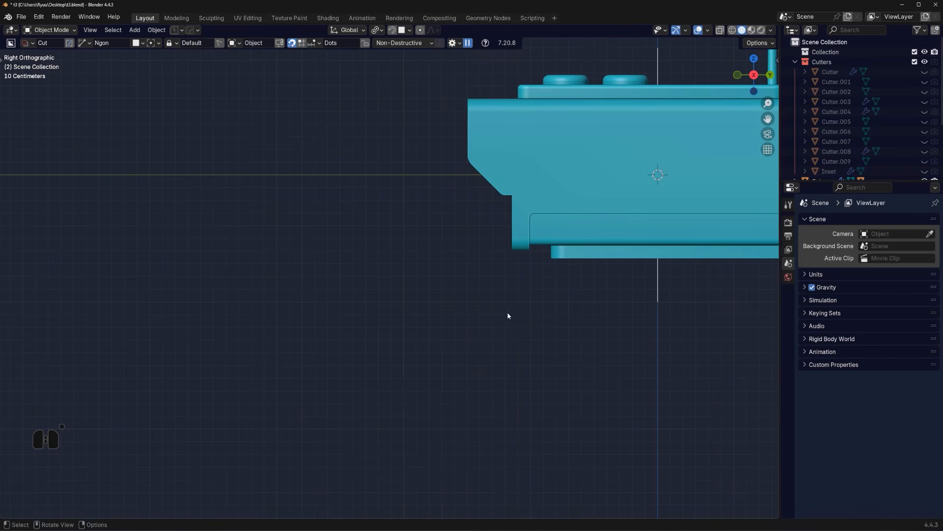
key("d")
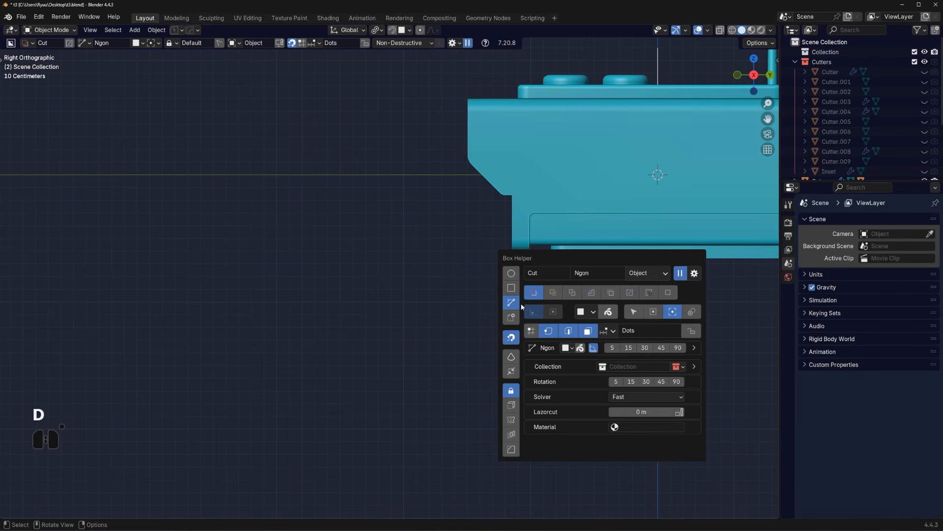
left_click(588, 315)
left_click(611, 349)
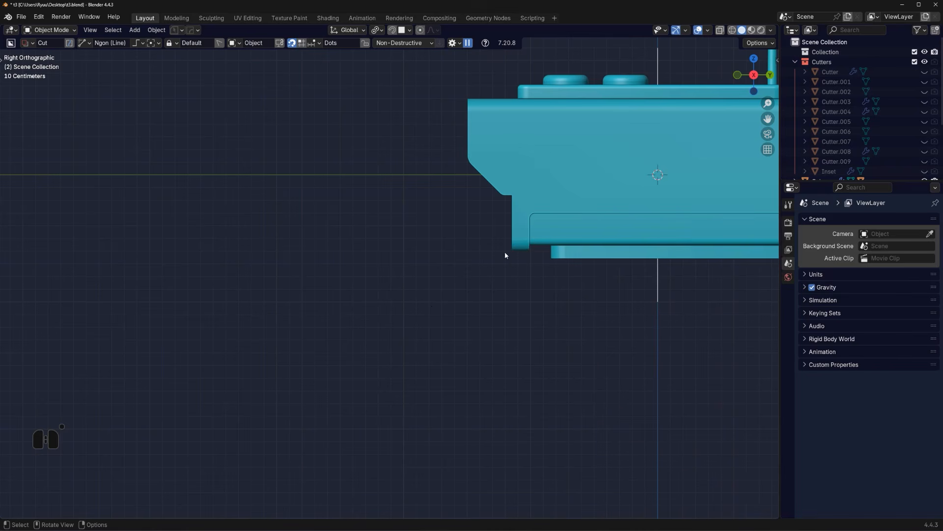
Try to draw a bent Ngon line below the block's open end, solidify it, and extrude it into a flap
left_click(504, 255)
left_click(473, 256)
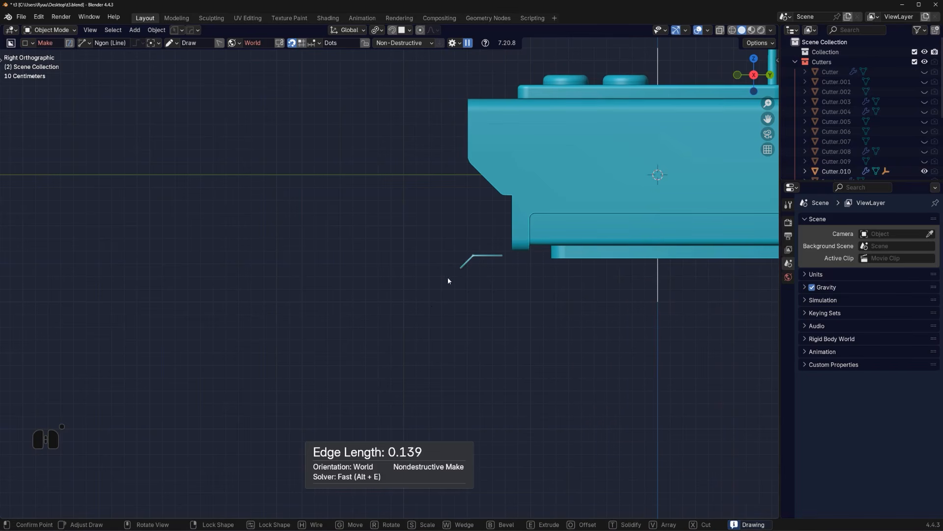
key("t")
left_click(345, 307)
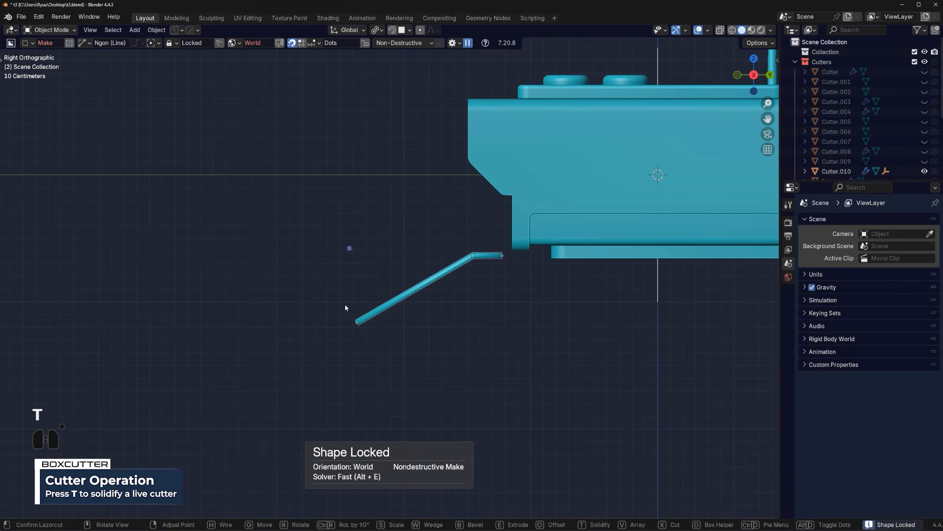
key("e")
middle_click_drag(347, 308, 436, 329)
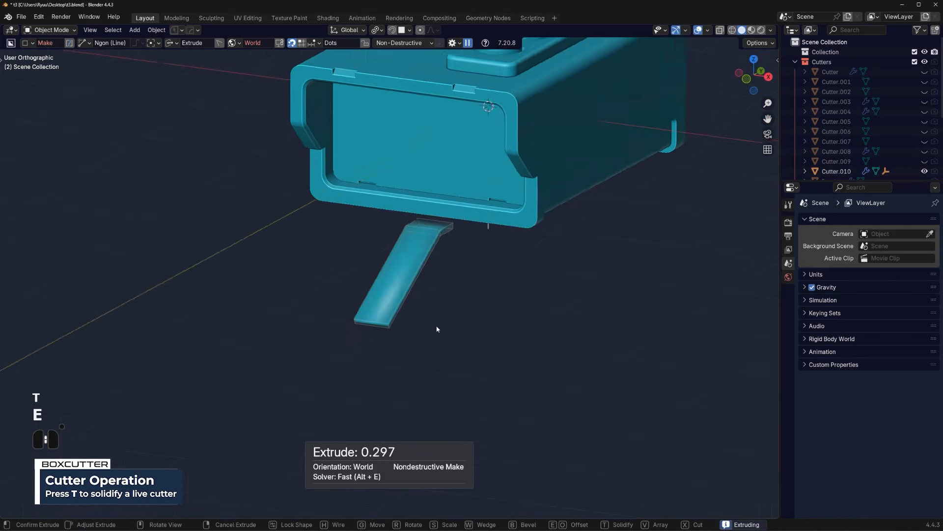
left_click(635, 372)
middle_click_drag(429, 280, 541, 267, "alt")
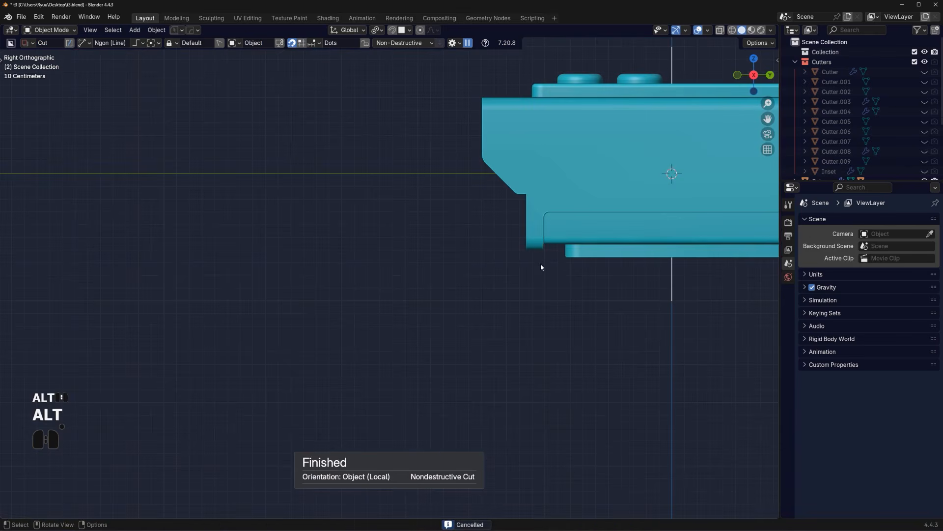
Draw a bent, solidified Ngon line sloping away below the block's open end and extrude it sideways into a wide flap
left_click(526, 260)
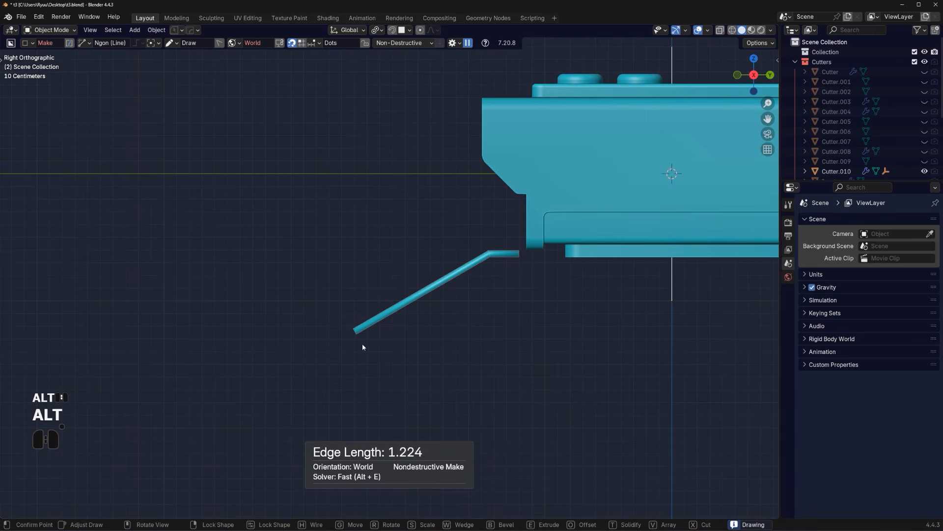
middle_click_drag(361, 346, 453, 364)
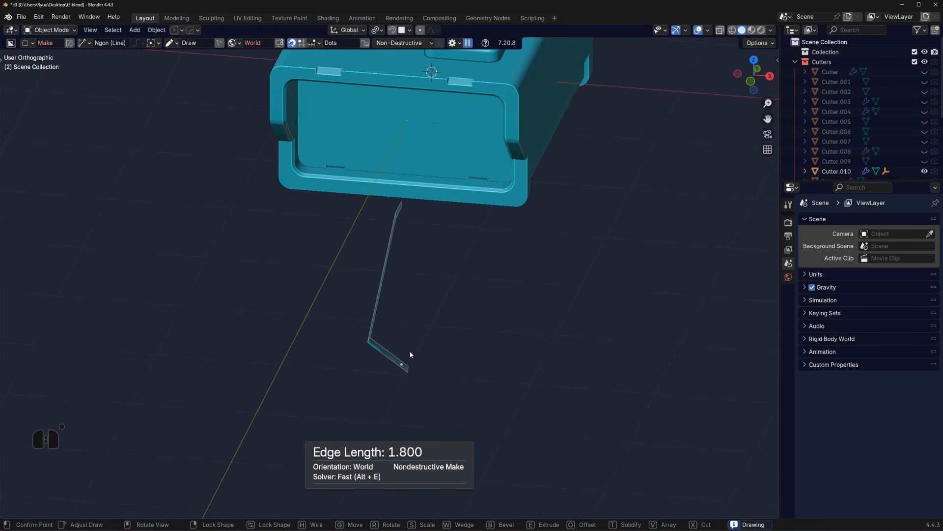
key("e")
left_click(625, 373)
key("space")
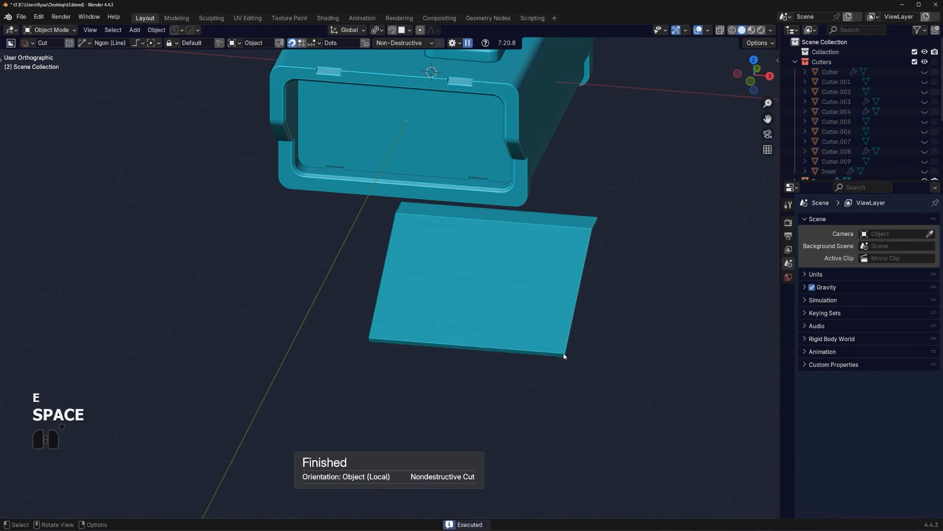
Move the flap along the global X axis to centre it under the block's open end
middle_click_drag(565, 355, 653, 346)
key("g")
key("x")
right_click(542, 301)
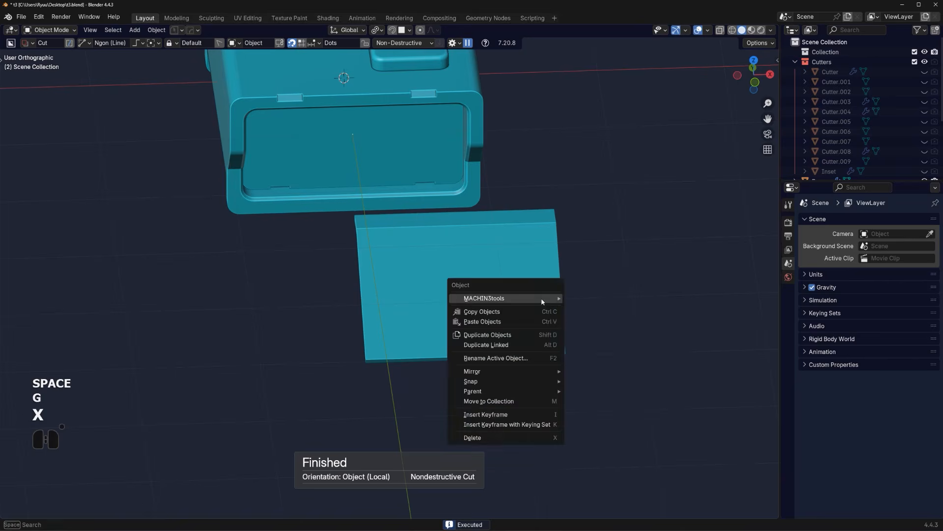
left_click(529, 248)
key("g")
key("x")
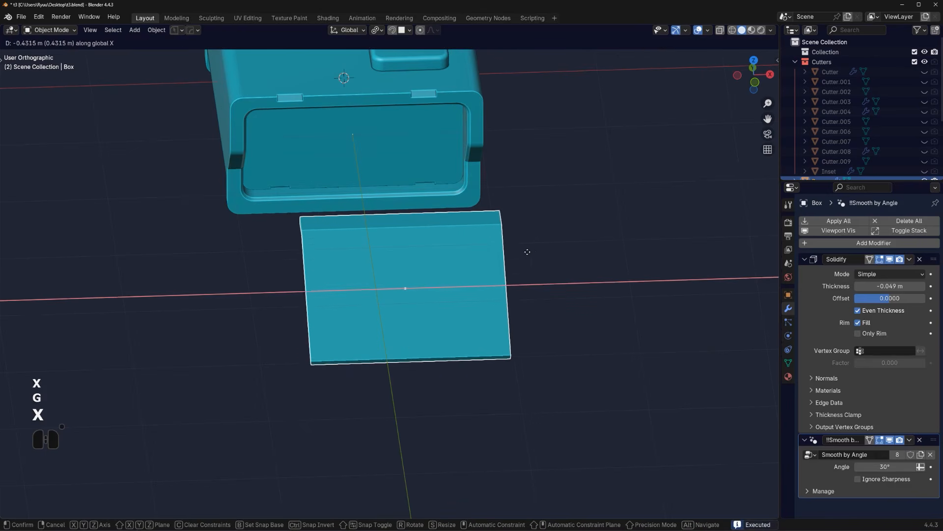
left_click(493, 253)
Shorten the flap by edge-sliding its outer end vertices by a factor of about 0.356
middle_click_drag(493, 252, 349, 266)
key("KP_5")
key("Tab")
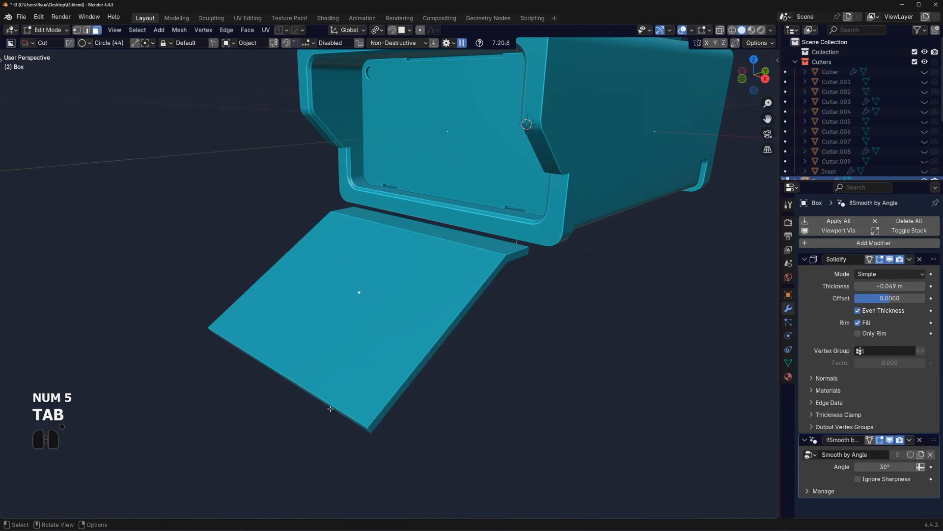
middle_click_drag(348, 415, 257, 441)
key("1")
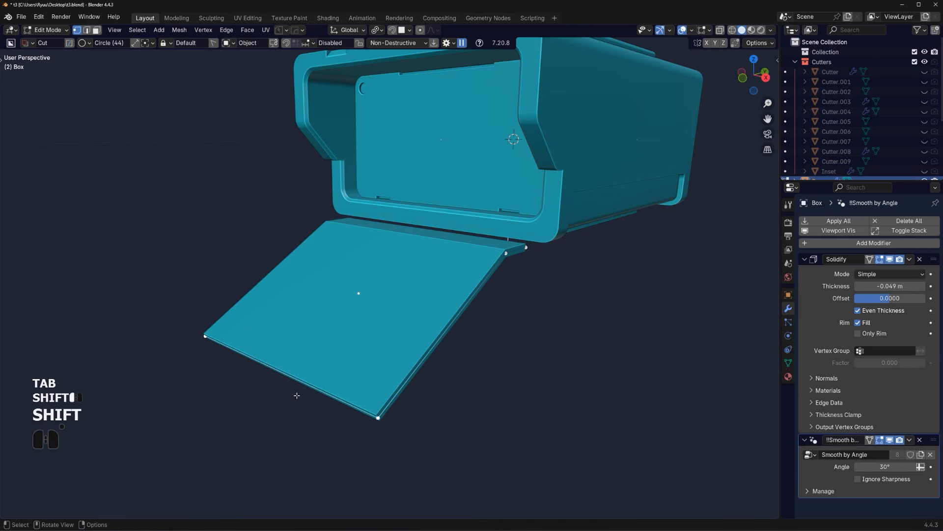
key("g")
key("g")
left_click(333, 375)
Try to scale the flap's outer end vertices along the global X axis
key("s")
key("x")
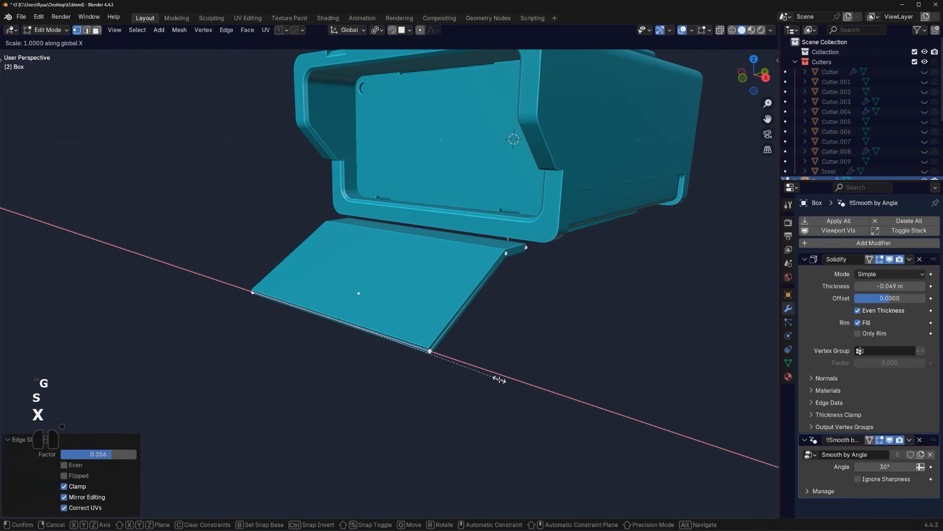
left_click(470, 368)
middle_click_drag(470, 368, 521, 358)
key("ctrl+z")
scroll(457, 294, "down", 2)
middle_click_drag(521, 358, 392, 260)
scroll(416, 307, "up", 2)
key("ctrl+z")
middle_click_drag(441, 319, 475, 340)
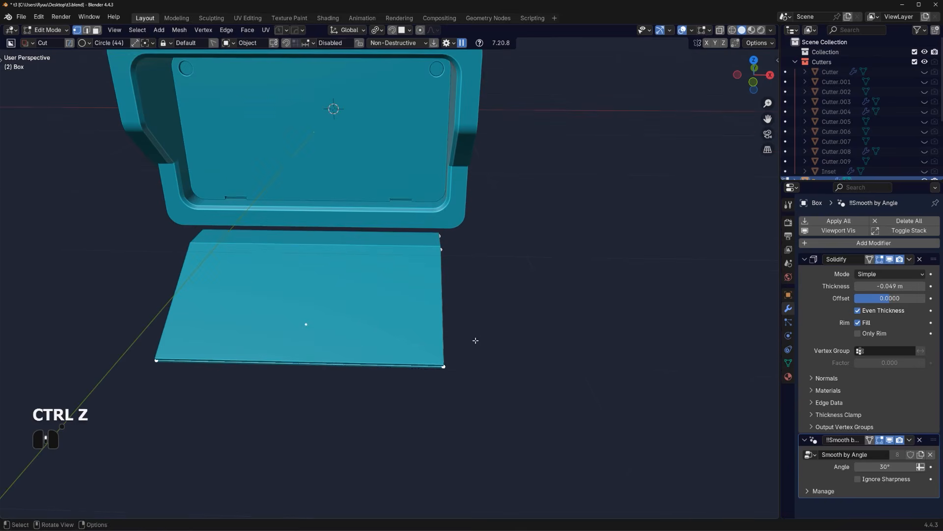
Round the flap's two outer corners with a 9-segment vertex bevel
key("ctrl+b")
key("ctrl+shift+b")
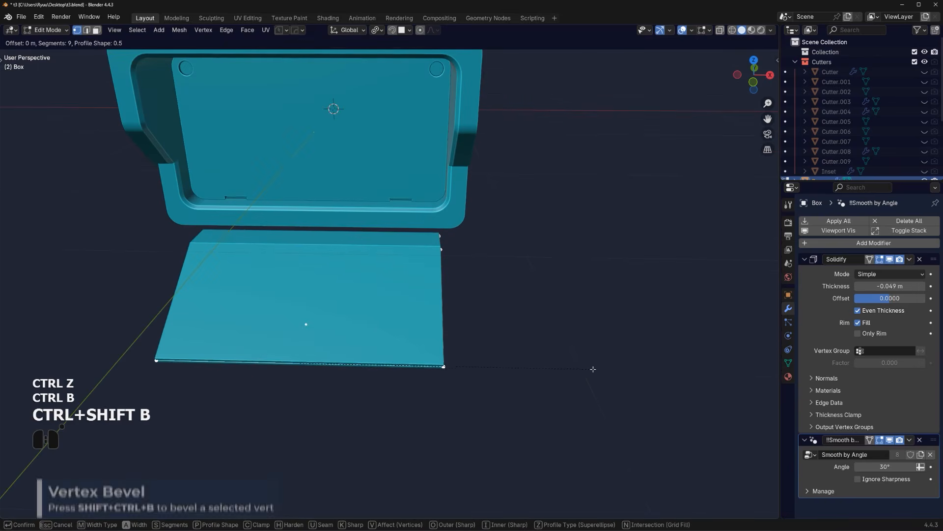
left_click(758, 390)
key("Tab")
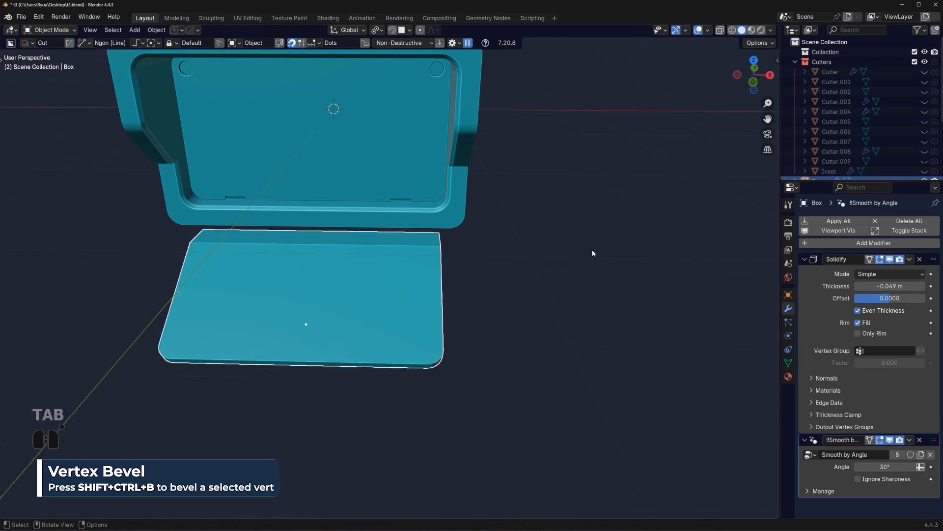
Smooth the flap's bend with a 7-segment edge bevel of about 0.022 m
middle_click_drag(592, 249, 351, 295)
key("Tab")
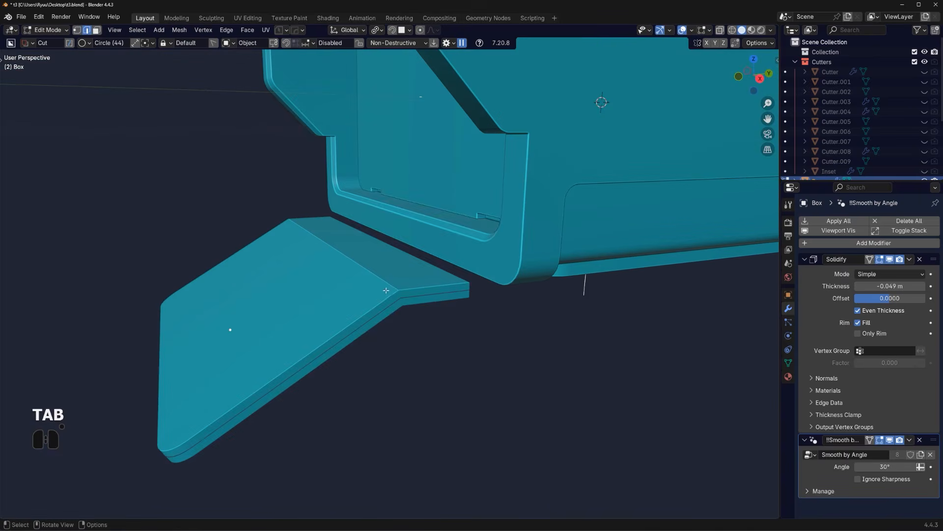
key("ctrl+b")
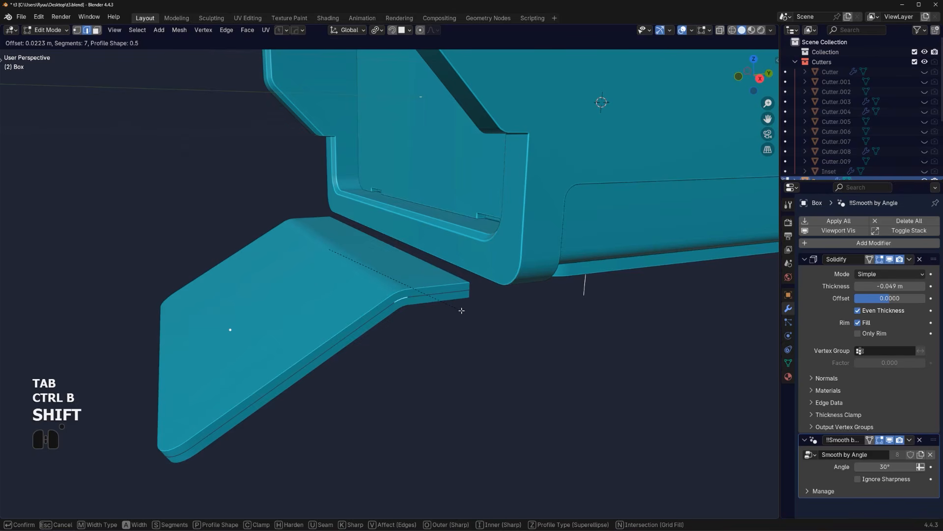
left_click(462, 310, "shift")
key("Tab")
Isolate the flap in top view and cut a small rectangular notch from one corner of its inner edge
scroll(411, 249, "down", 3)
middle_click_drag(411, 249, 430, 240)
scroll(463, 319, "up", 2)
scroll(501, 374, "up", 3)
key("KP_Divide")
key("KP_5")
middle_click_drag(426, 314, 417, 298, "shift")
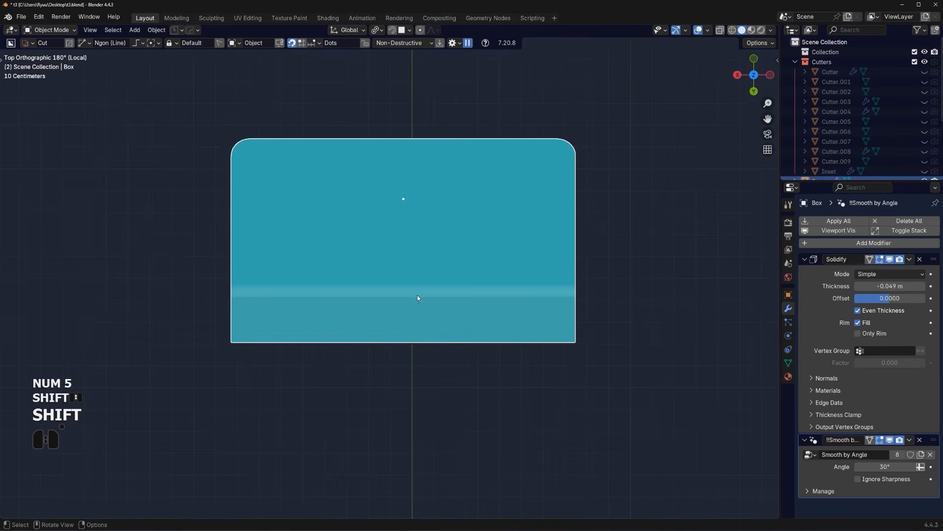
key("d")
left_click(415, 284)
left_click_drag(213, 330, 278, 376)
key("space")
Mirror the corner notch to the flap's opposite side with HardOps Mirror across a new empty
key("alt+x")
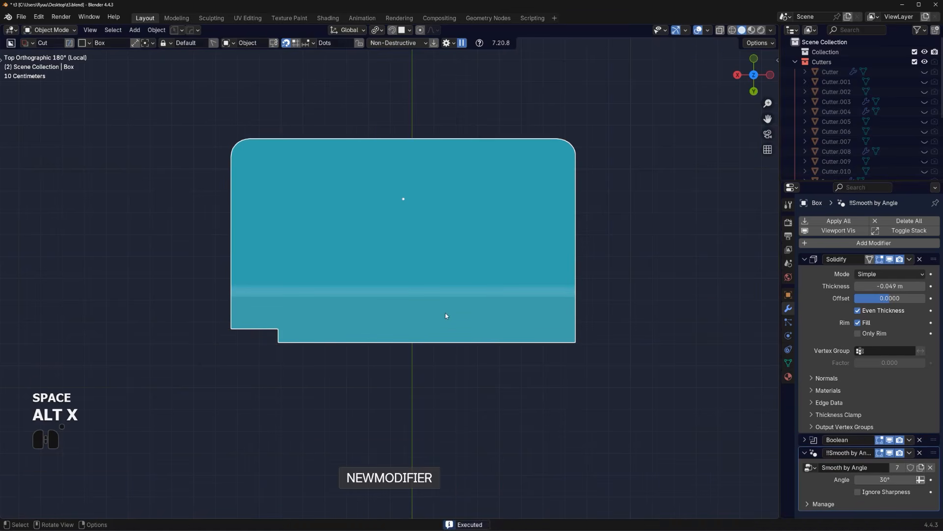
key("alt+x")
scroll(445, 314, "down", 7)
left_click(324, 371)
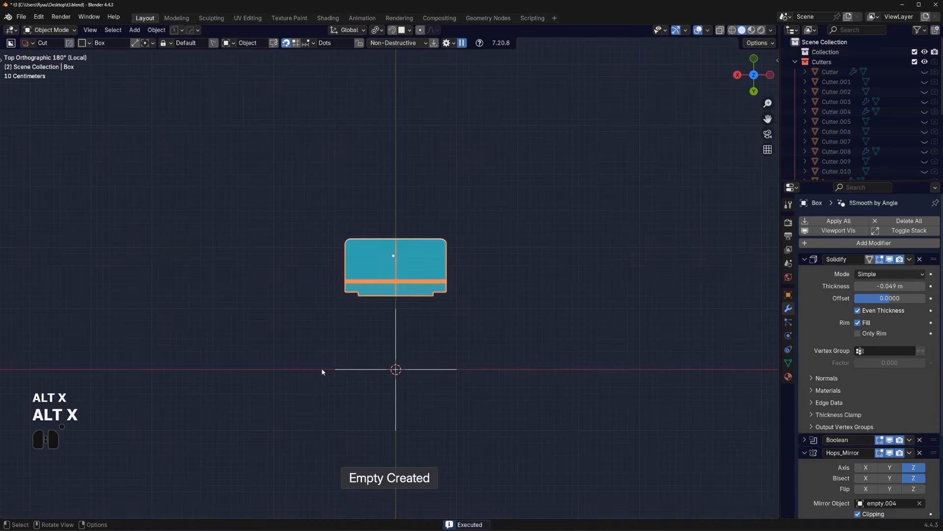
Raise the flap about 0.074 m along Z and move it along Y until its inner edge meets the block
middle_click_drag(538, 261, 278, 257)
left_click(363, 262)
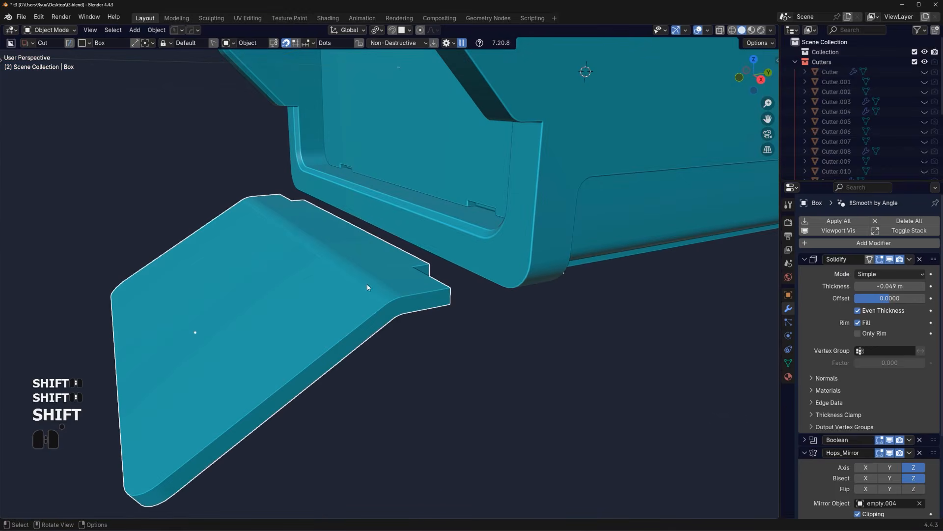
key("g")
key("z")
left_click(367, 265)
key("g")
key("y")
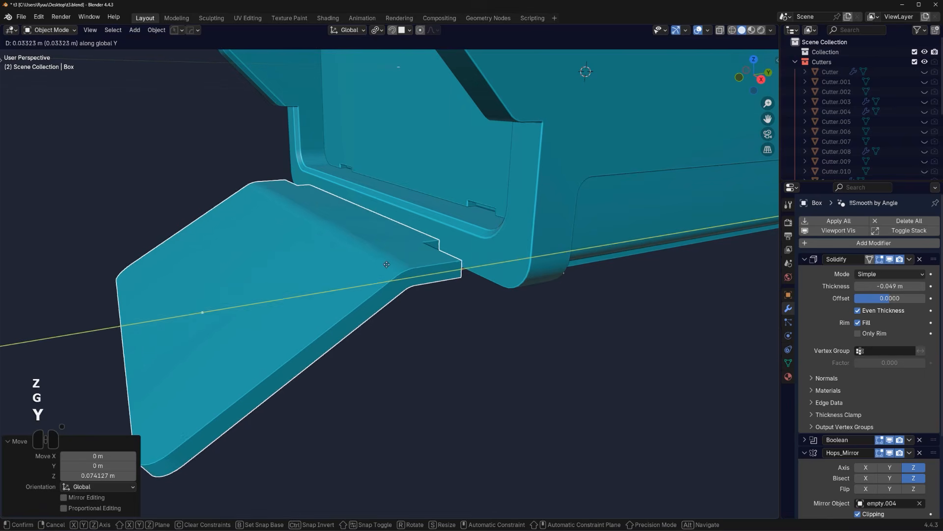
left_click(377, 270)
Run HardOps Smart Apply on the flap to apply its Solidify, Boolean and Mirror modifiers
middle_click_drag(376, 271, 402, 203)
left_click(594, 331)
scroll(584, 328, "down", 2)
scroll(516, 313, "up", 3)
left_click(413, 261)
key("q")
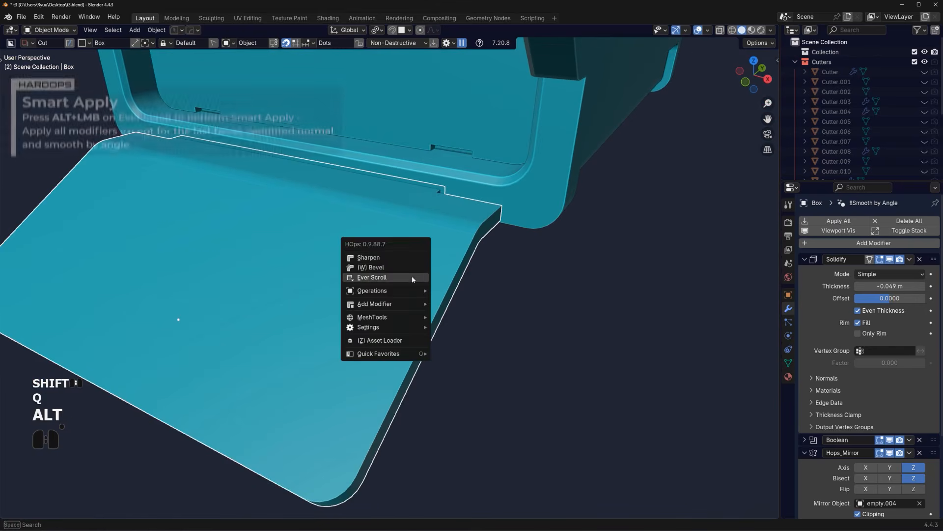
left_click(412, 275, "alt")
Duplicate the flap in place and enlarge the copy slightly along X and by a factor of 1.013 along Z
key("shift+d")
right_click(480, 250)
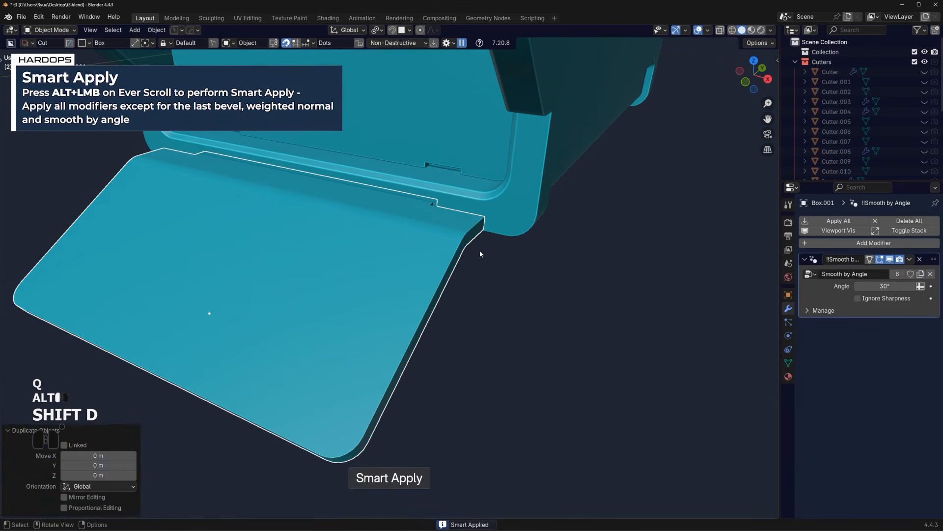
key("s")
right_click(482, 251)
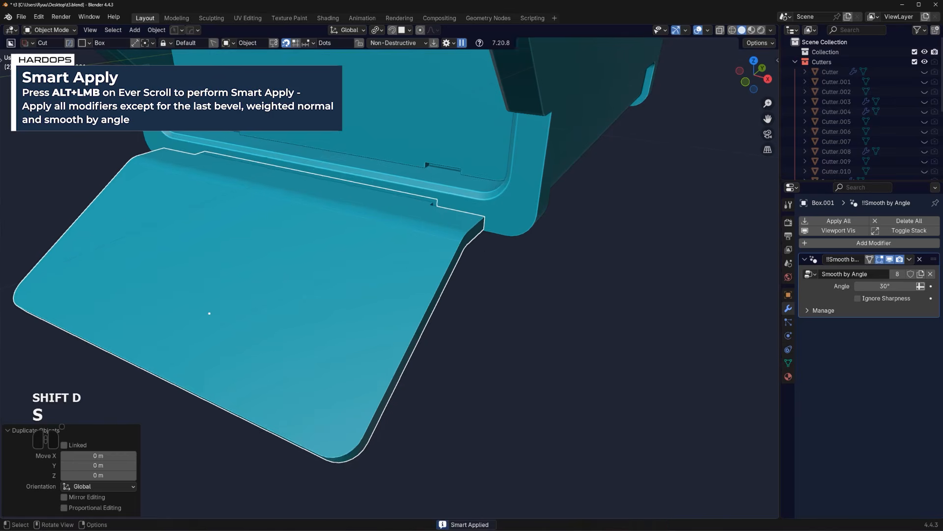
scroll(463, 236, "up", 2)
middle_click_drag(463, 236, 451, 319, "shift")
scroll(451, 318, "up", 2)
key("s")
key("x")
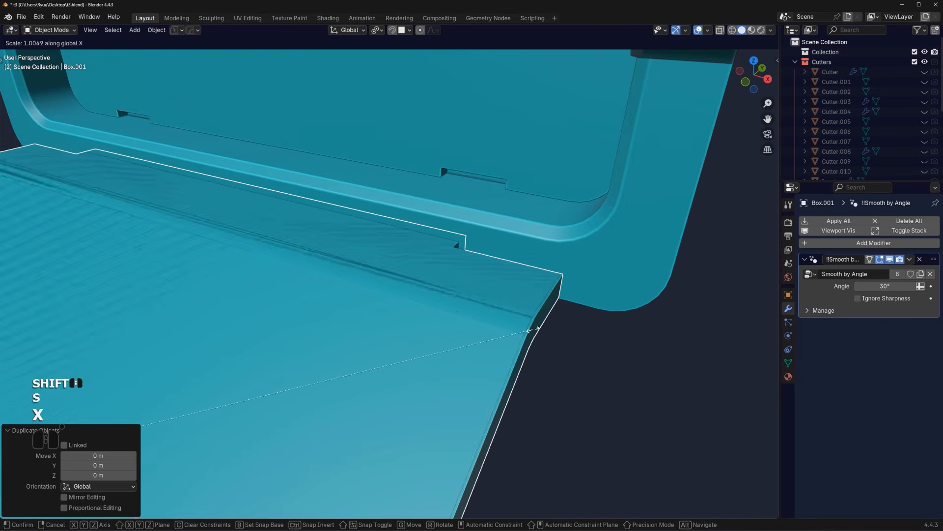
left_click(558, 341)
key("s")
key("z")
left_click(624, 361)
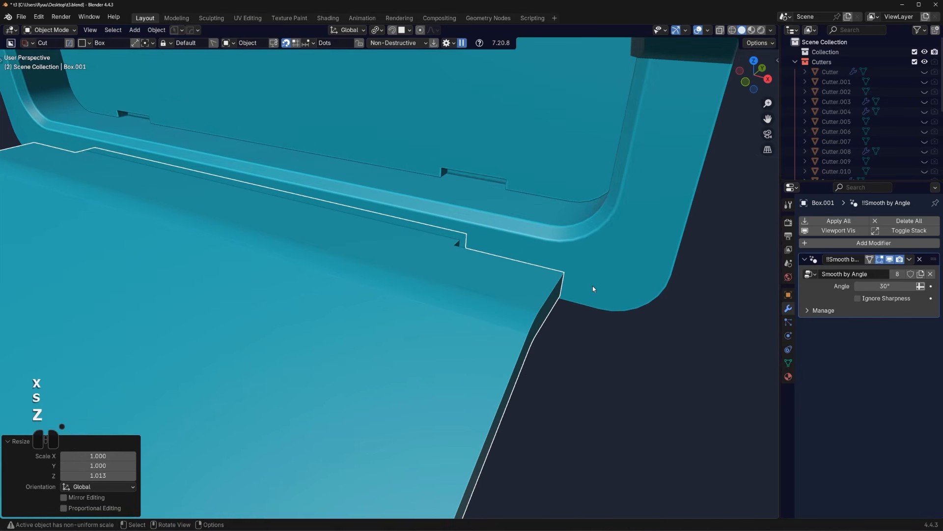
Subtract the enlarged flap copy from the block with a HardOps Boolean difference and hide the cutters
left_click(598, 279, "shift")
key("q")
mouse_move(595, 313)
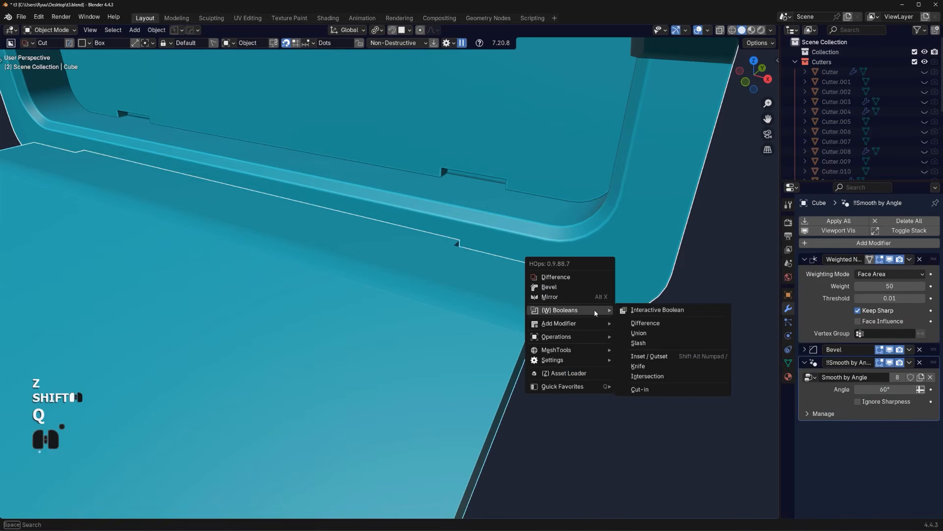
left_click(640, 325)
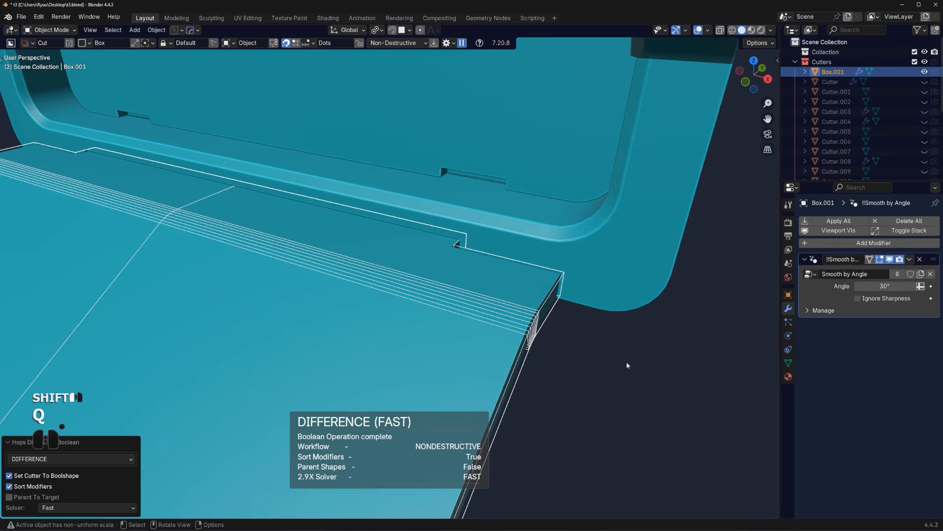
scroll(628, 366, "down", 4)
middle_click_drag(553, 347, 479, 316)
key("shift+apostrophe")
Apply the block's new Boolean with Csharp at 30° sharpness and 60° smooth angle
scroll(473, 351, "up", 2)
left_click(523, 306)
key("KP_Divide")
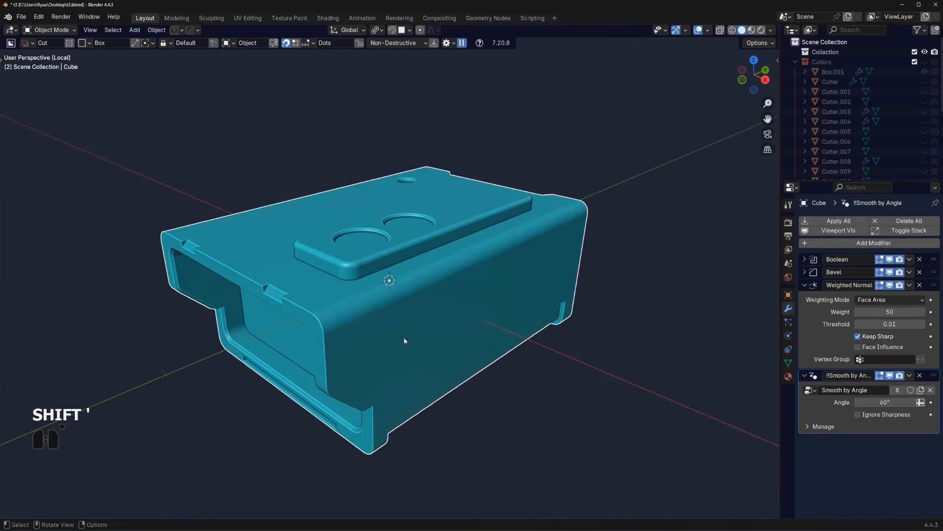
middle_click_drag(384, 348, 401, 331)
scroll(320, 389, "up", 4)
scroll(358, 345, "up", 2)
middle_click_drag(319, 389, 399, 312, "shift")
key("shift+apostrophe")
key("q")
left_click(516, 244, "ctrl")
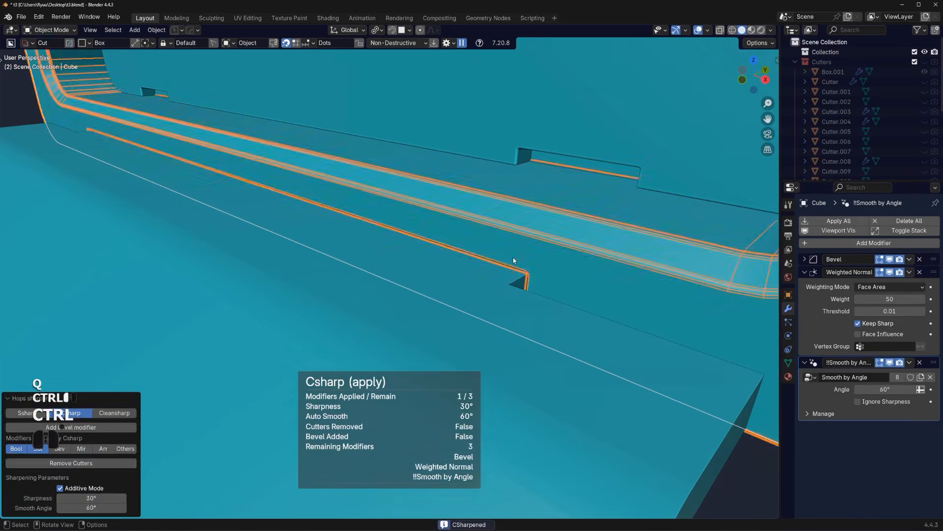
Isolate the block's mesh and move the hinge slot's upper inner faces along the global Z axis
key("Tab")
key("KP_Divide")
middle_click_drag(350, 315, 325, 295)
scroll(379, 297, "up", 5)
scroll(324, 295, "up", 1)
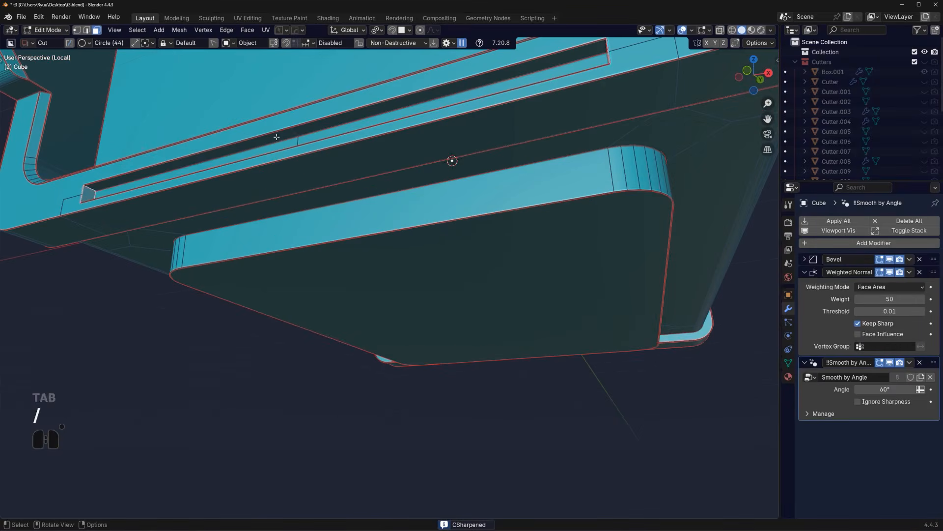
left_click(277, 137, "shift")
left_click(88, 194, "shift")
middle_click_drag(88, 194, 67, 229, "shift")
key("g")
key("z")
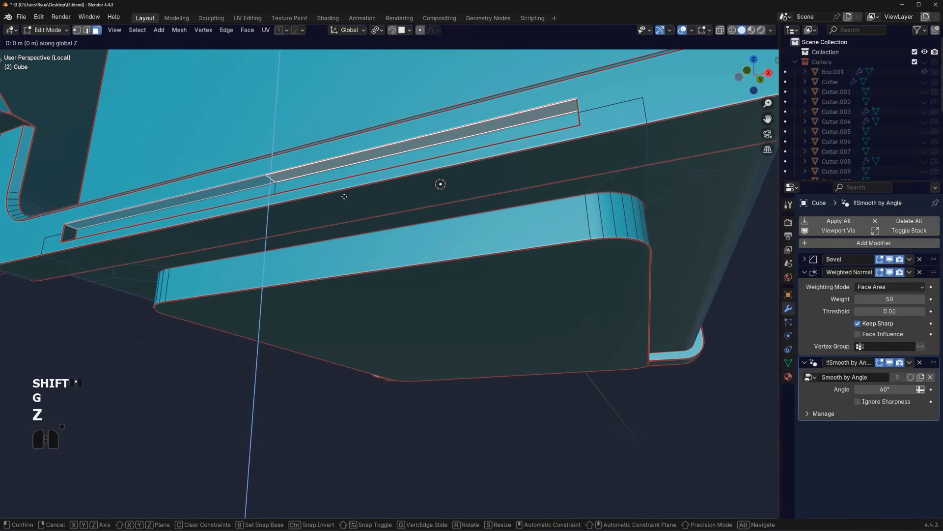
left_click(363, 105, "shift")
key("Tab")
middle_click_drag(364, 99, 321, 357)
key("KP_Divide")
key("KP_Divide")
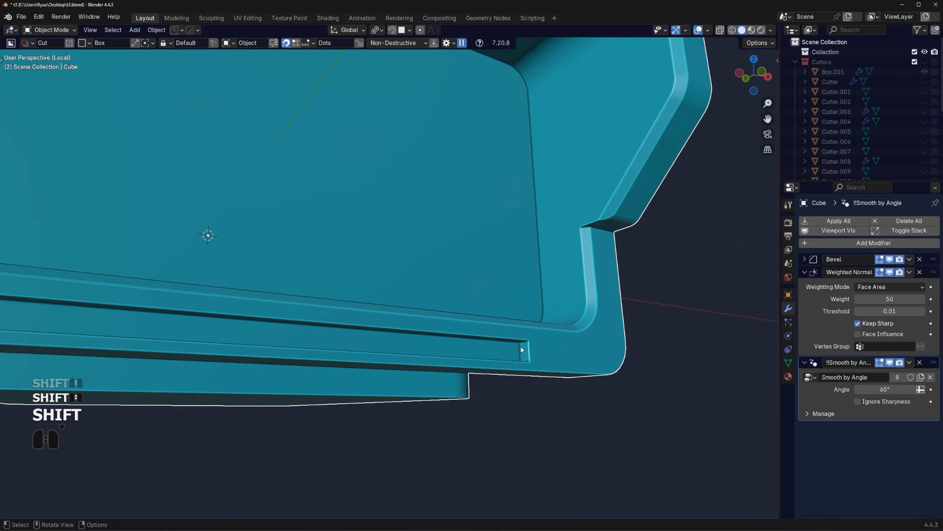
Move one end face of the hinge slot about 0.02 m outward along the global X axis
key("Tab")
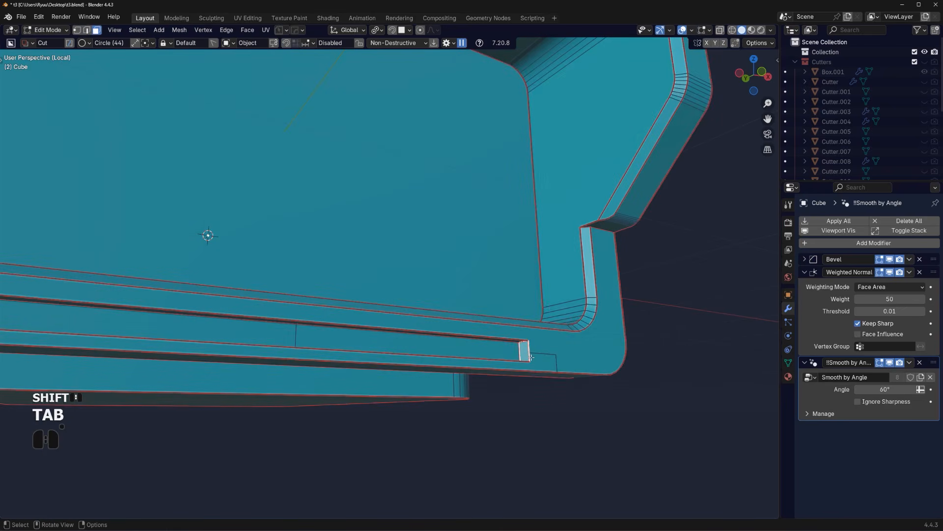
key("g")
key("x")
left_click(538, 357)
Try to symmetrize the block's mesh across the X axis
scroll(521, 357, "down", 5)
middle_click_drag(508, 358, 478, 339)
key("alt+x")
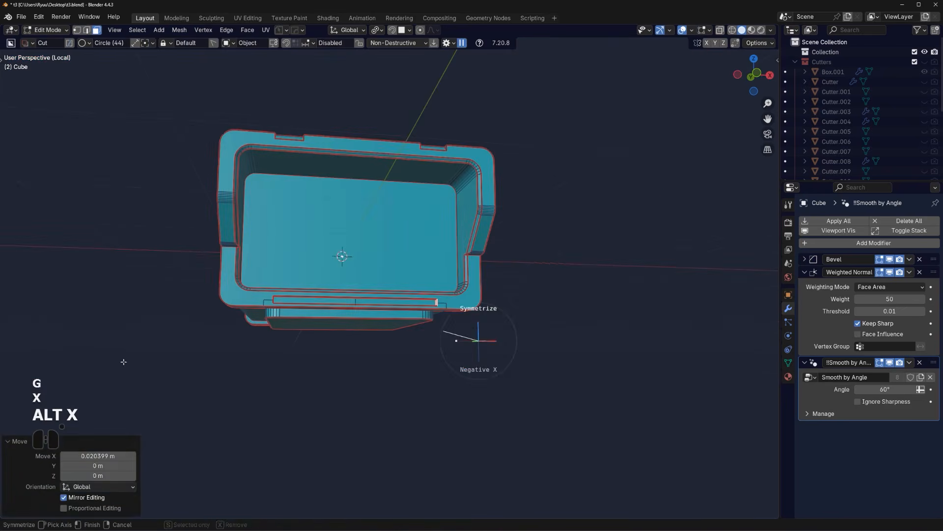
middle_click_drag(339, 343, 344, 367)
key("ctrl+z")
Move the hinge slot's opposite end face outward along the global X axis
scroll(344, 367, "up", 6)
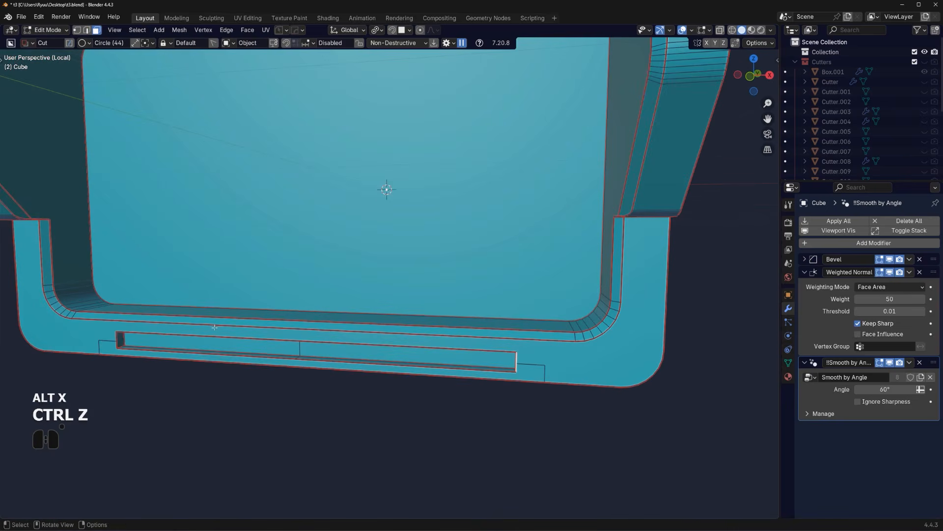
key("g")
key("x")
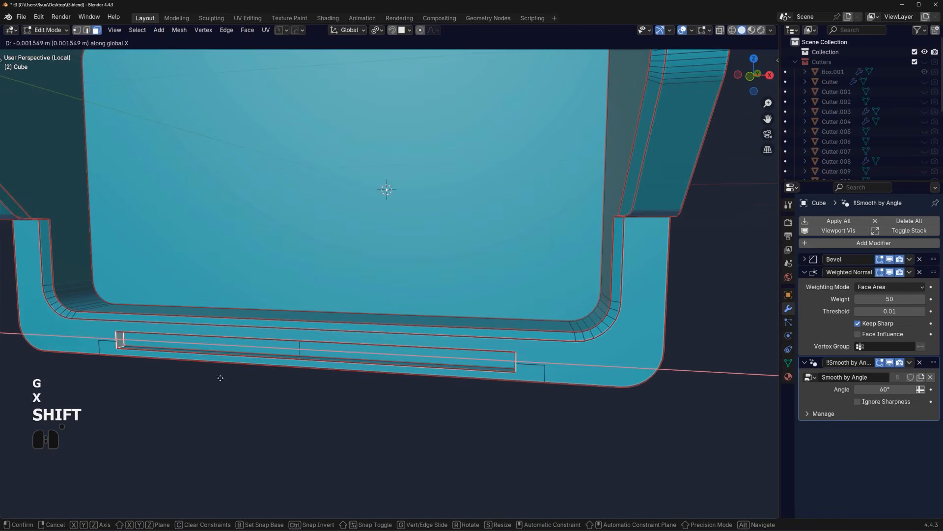
left_click(184, 365, "shift")
key("Tab")
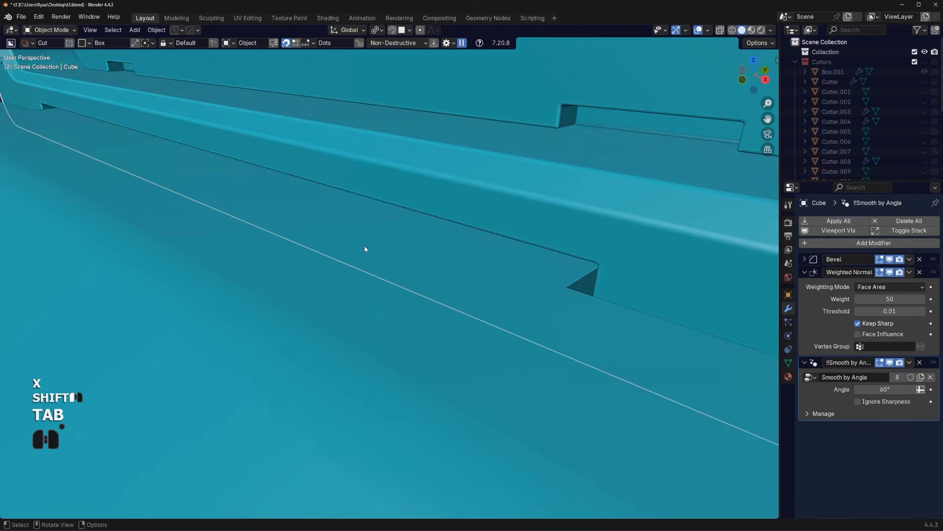
Add Bevel and Weighted Normal modifiers to the flap with HardOps
middle_click_drag(364, 249, 483, 353)
left_click(481, 354)
key("q")
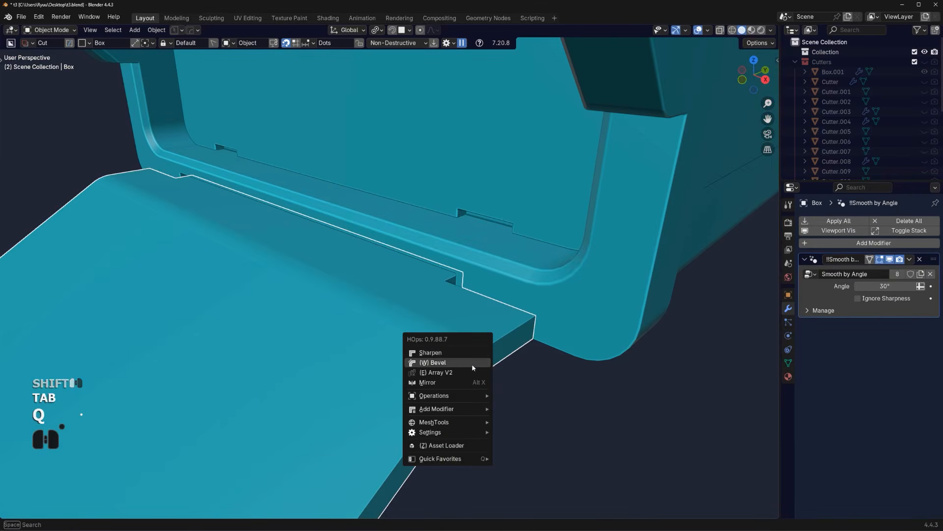
left_click(433, 362)
left_click(475, 368)
middle_click_drag(480, 367, 450, 206)
key("q")
left_click(453, 344, "alt")
Draw a rectangular box cutter on the flap's sloping face and round its corners with a live bevel
scroll(452, 344, "down", 5)
scroll(541, 267, "up", 3)
scroll(391, 307, "down", 3)
middle_click_drag(250, 337, 272, 288)
scroll(277, 330, "up", 1)
scroll(272, 288, "up", 2)
mouse_move(262, 272)
left_mouse_down()
mouse_move(295, 314)
mouse_move(408, 409)
mouse_move(467, 438)
left_mouse_up()
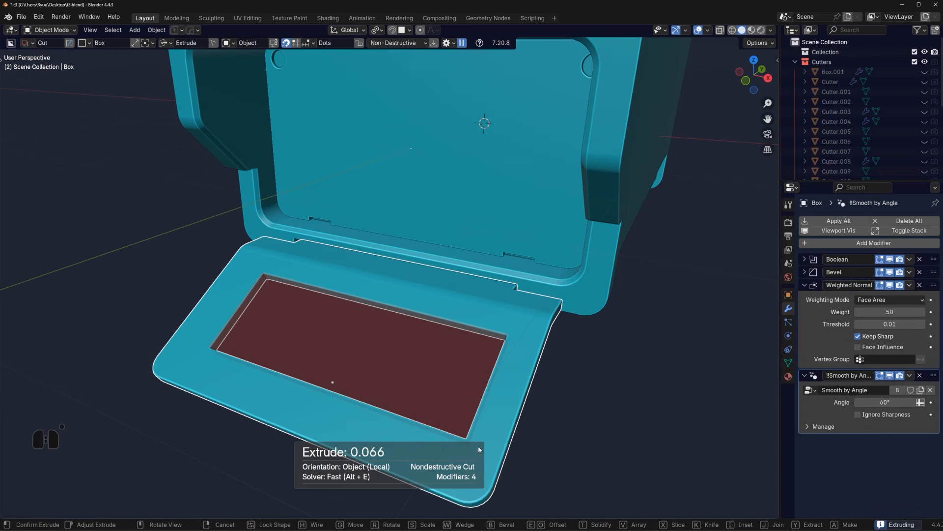
key("b")
left_click(492, 447)
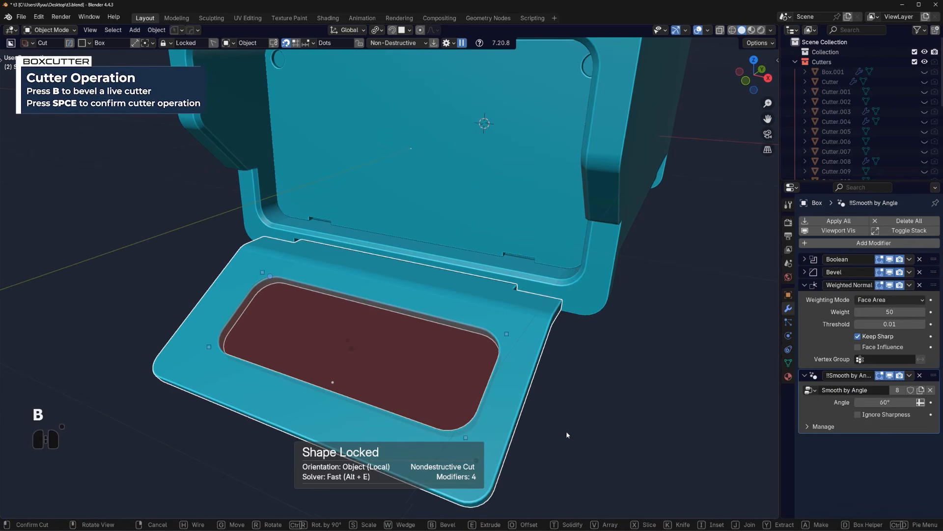
Reduce the cutter's depth to about 0.033 and complete the rounded recess in the flap
middle_click_drag(566, 435, 317, 317)
left_click(317, 317, "shift")
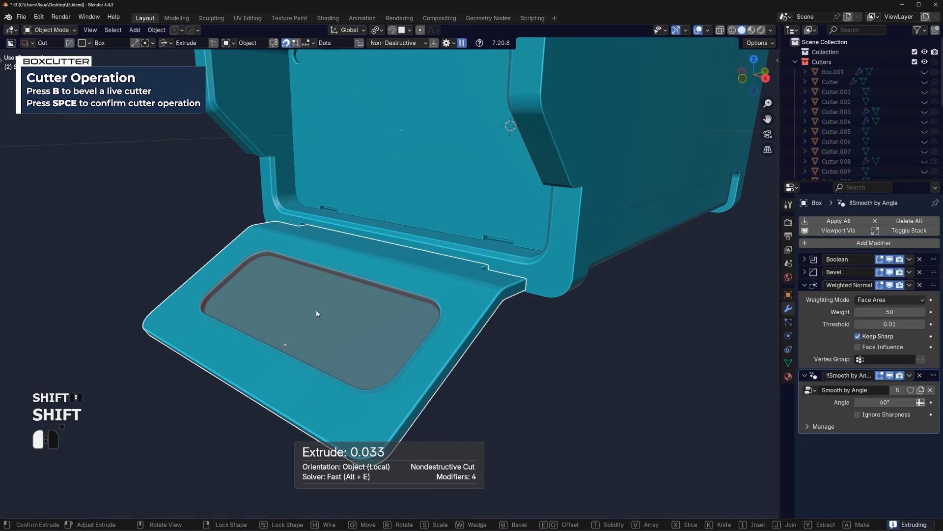
left_click(317, 314)
key("space")
Mirror the flap about its centre with HardOps Mirror across a new empty so the recess is symmetrical
middle_click_drag(534, 357, 560, 417)
middle_click_drag(453, 363, 498, 383, "shift")
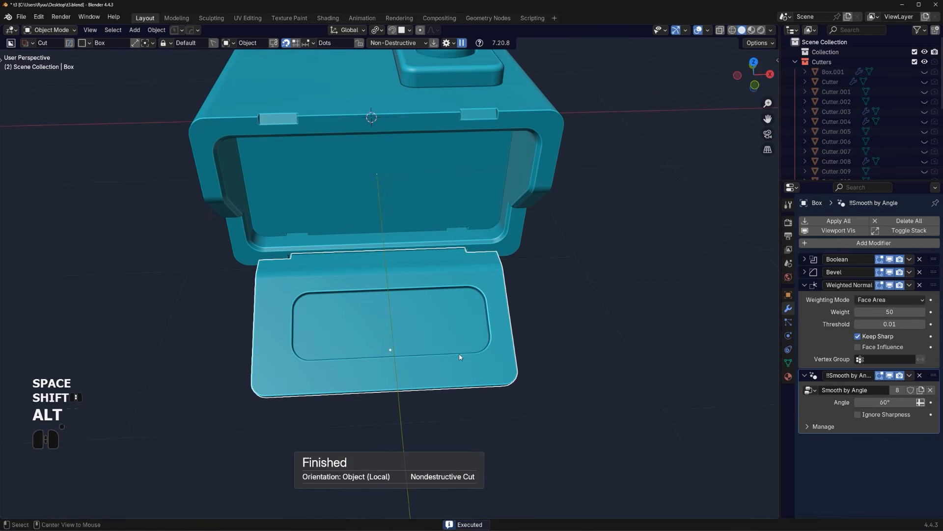
key("alt+x")
left_click(444, 117)
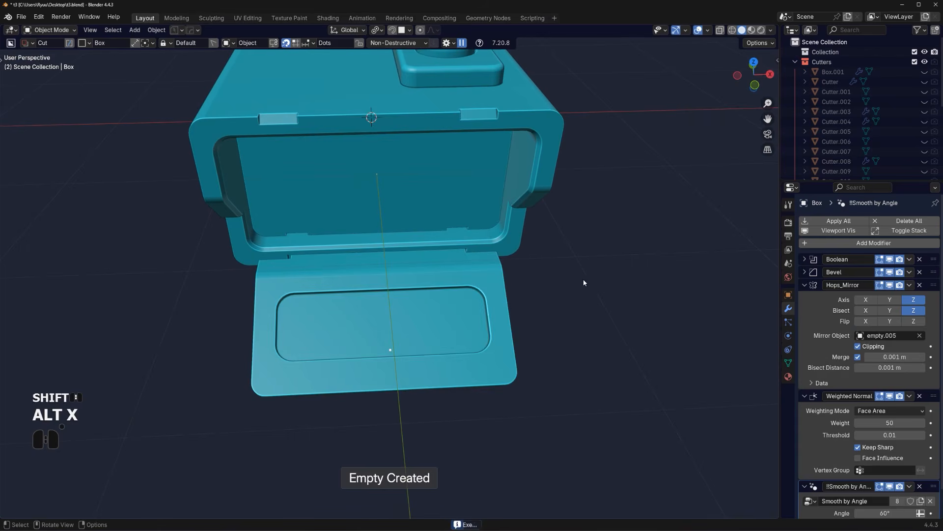
scroll(573, 291, "down", 2)
middle_click_drag(558, 288, 352, 404)
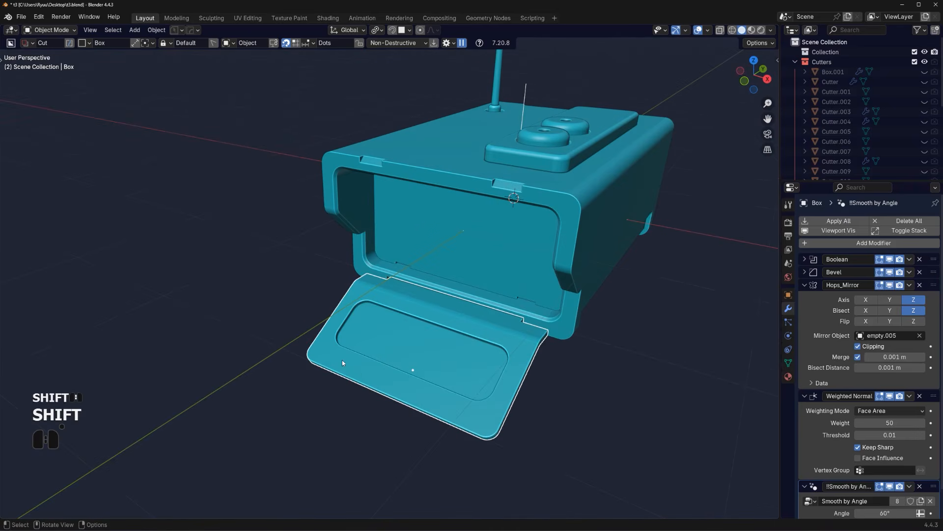
Cut a rectangular notch about 0.286 by 1.081 through the outer edge of the flap with a BoxCutter box
left_click_drag(338, 359, 446, 452)
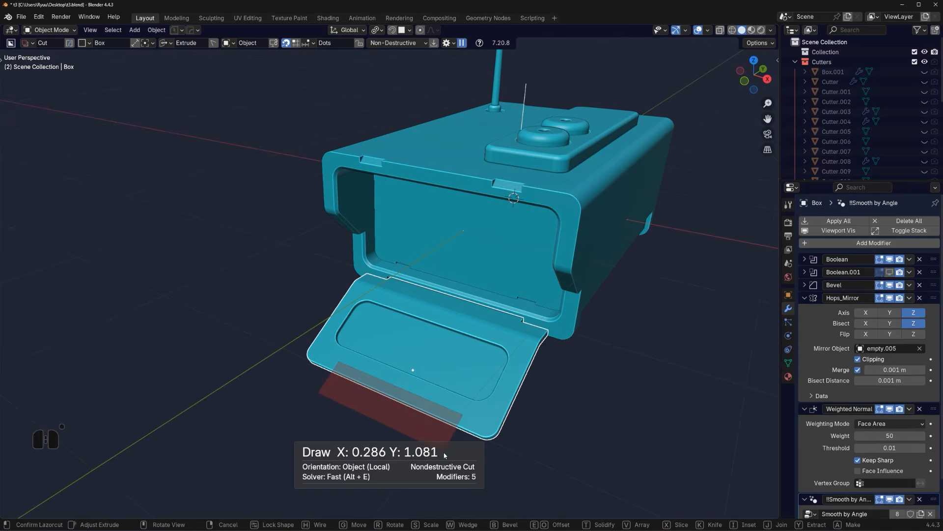
left_click(458, 465)
scroll(480, 436, "up", 2)
middle_click_drag(481, 426, 508, 419)
middle_click_drag(507, 418, 537, 344, "shift")
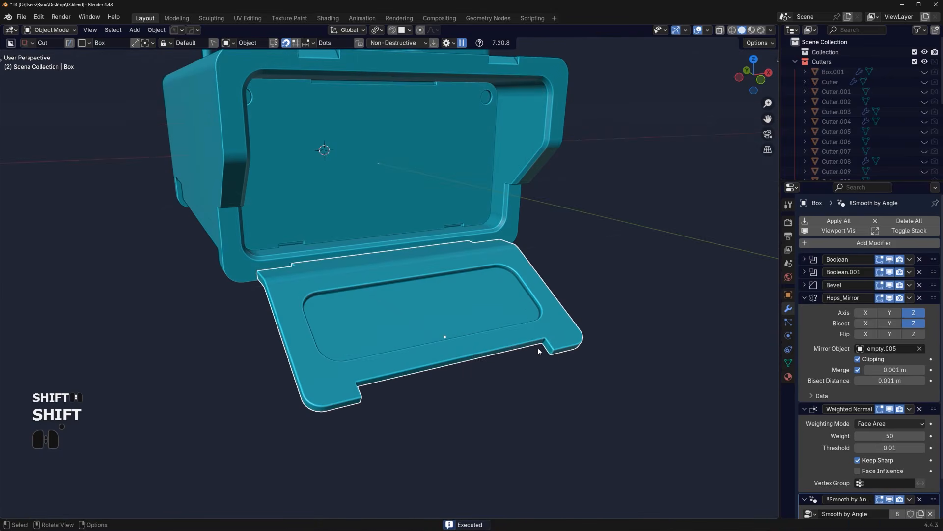
Reveal and select the flap's edge-notch cutter with HardOps Ever Scroll
key("q")
left_click(532, 365)
left_click(534, 367)
scroll(536, 358, "up", 1)
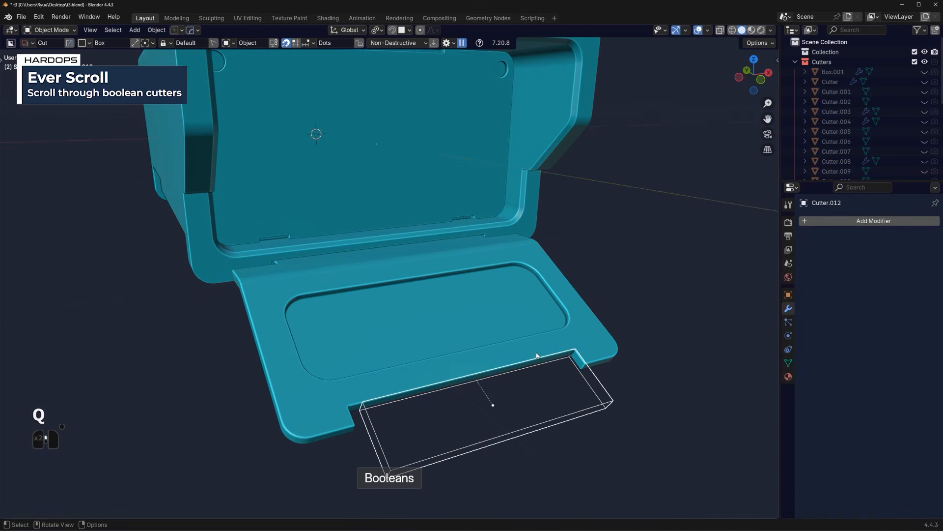
mouse_move(589, 350)
left_mouse_down()
mouse_move(434, 375)
mouse_move(448, 379)
left_mouse_up()
key("KP_5")
key("KP_5")
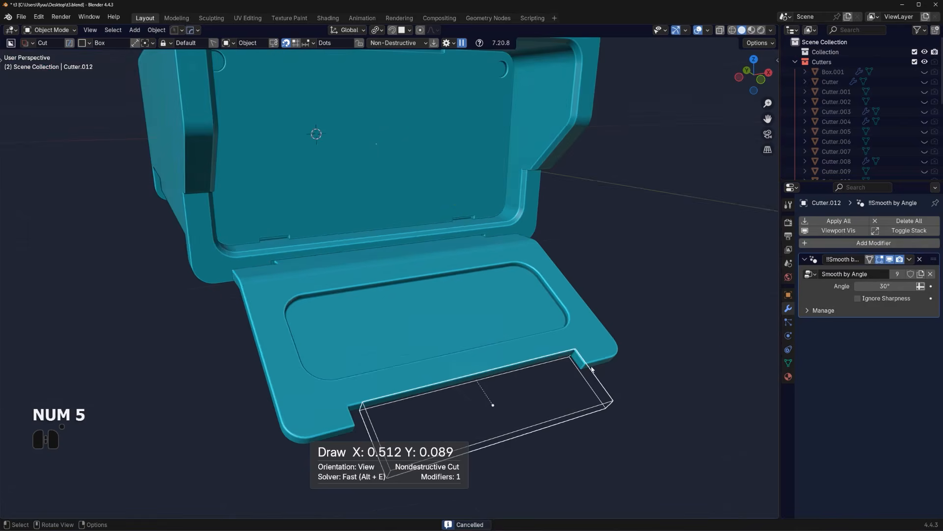
Cut a box about 0.081 deep out of the notch cutter, then scale the new cutter by about 1.988 along X
left_click_drag(532, 372, 300, 399)
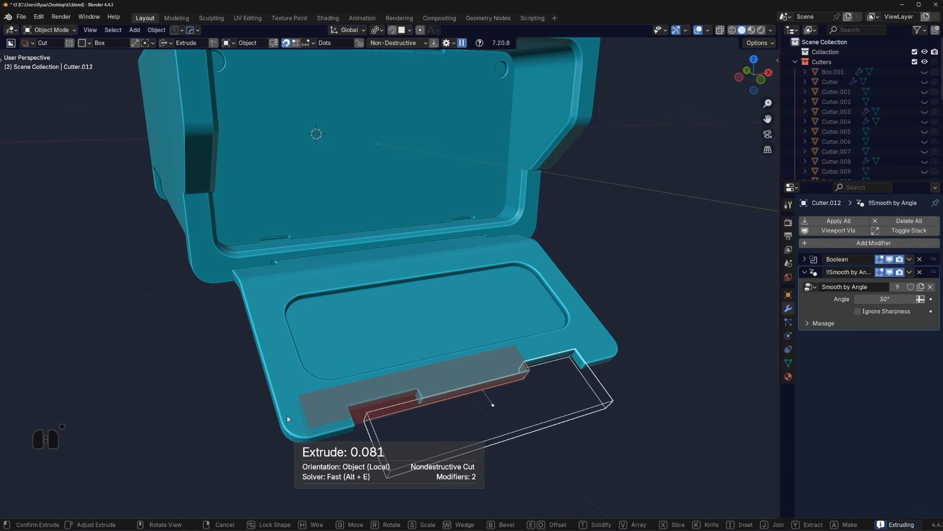
left_click(287, 418, "shift")
key("s")
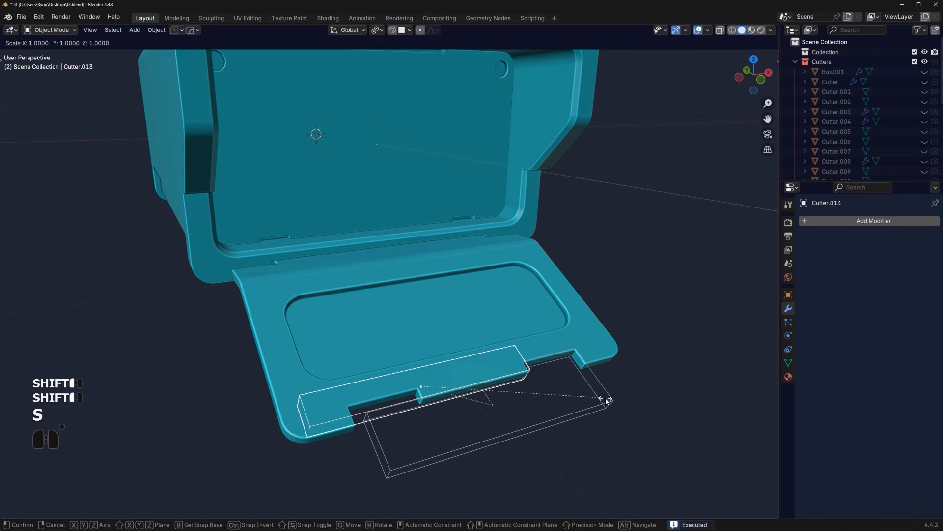
key("x")
left_click(779, 368)
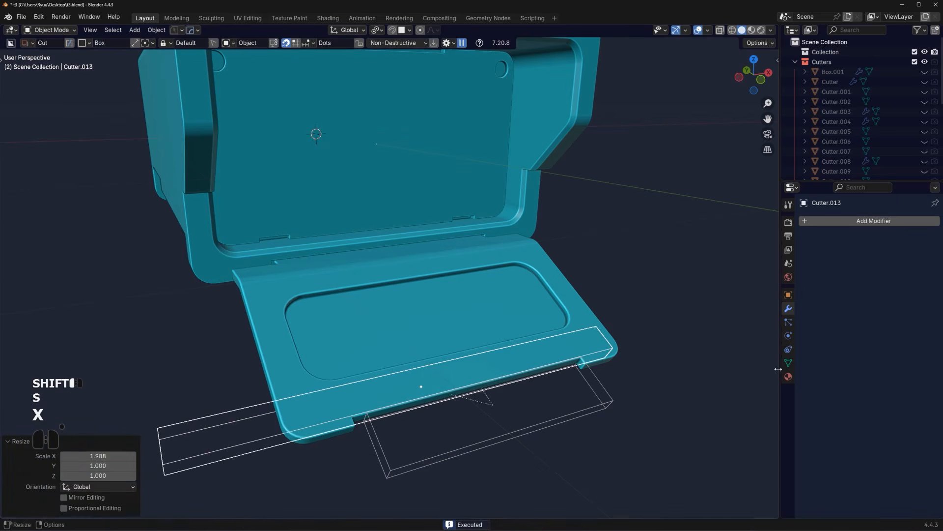
Create a custom transform orientation from the flap's sloping top face
middle_click_drag(595, 382, 566, 333)
left_click(529, 329)
left_click(516, 331)
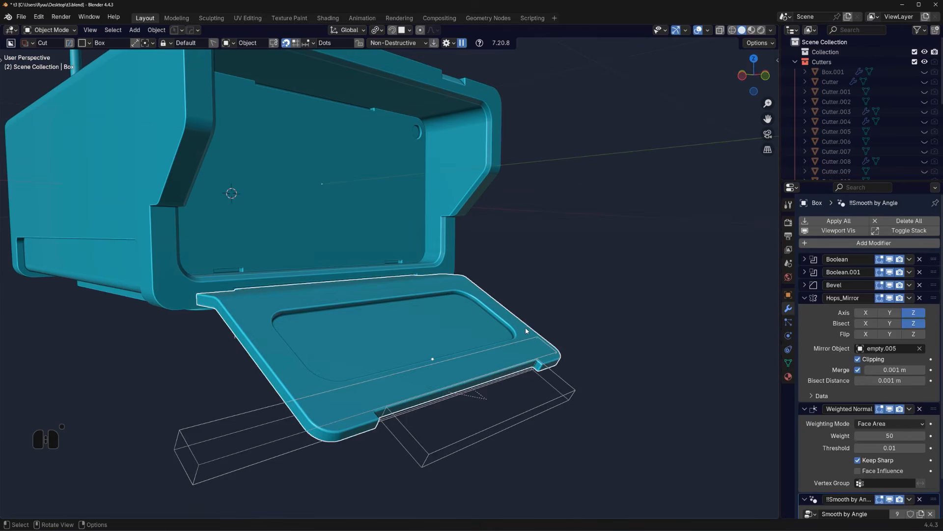
key("Tab")
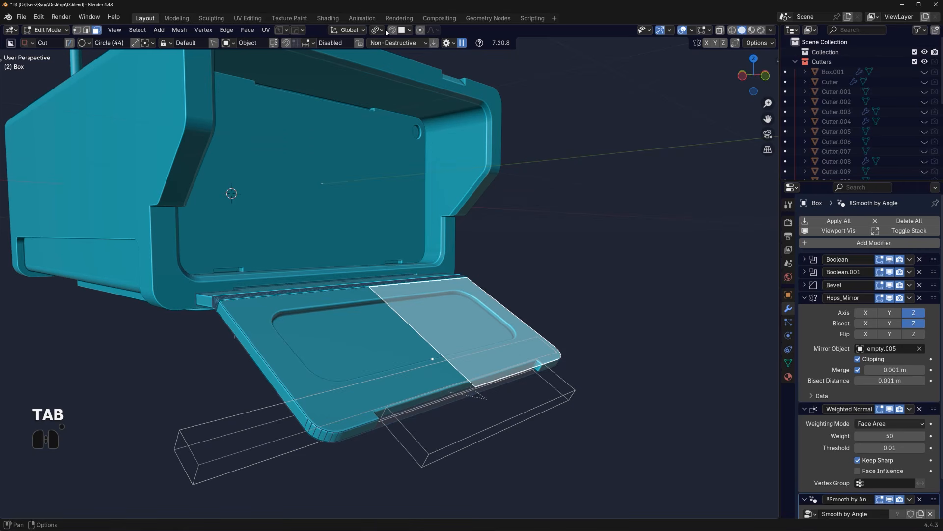
left_click(350, 30)
left_click(381, 61)
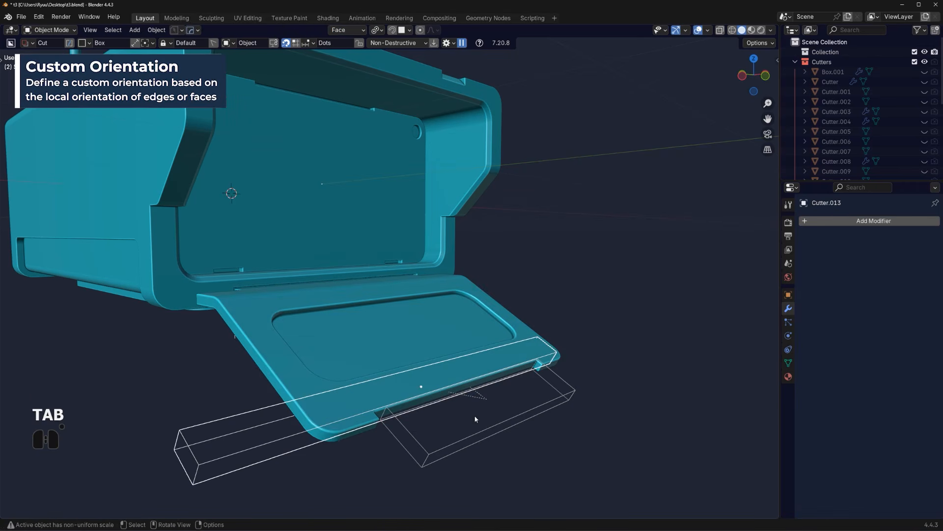
Move the widened cutter outward along the custom Face X axis so the notch becomes a closed slot with an outer bar
key("g")
key("x")
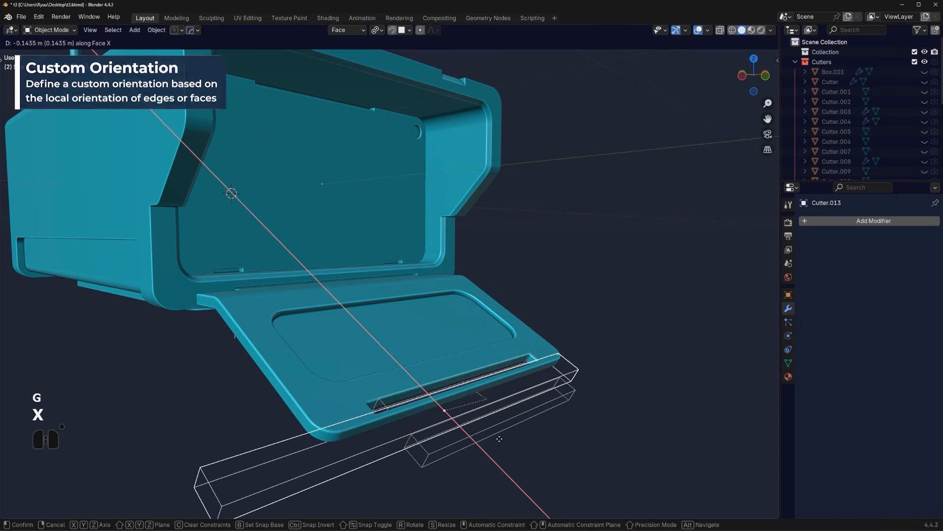
left_click(533, 439)
key("shift+apostrophe")
Apply the flap's boolean modifiers with HardOps Csharp
middle_click_drag(533, 440, 337, 304)
left_click(401, 295)
key("q")
left_click(399, 290, "ctrl")
Adjust the flap's bevel with HardOps Bevel, using 3 segments and a width of about 0.0028
key("Tab")
key("Tab")
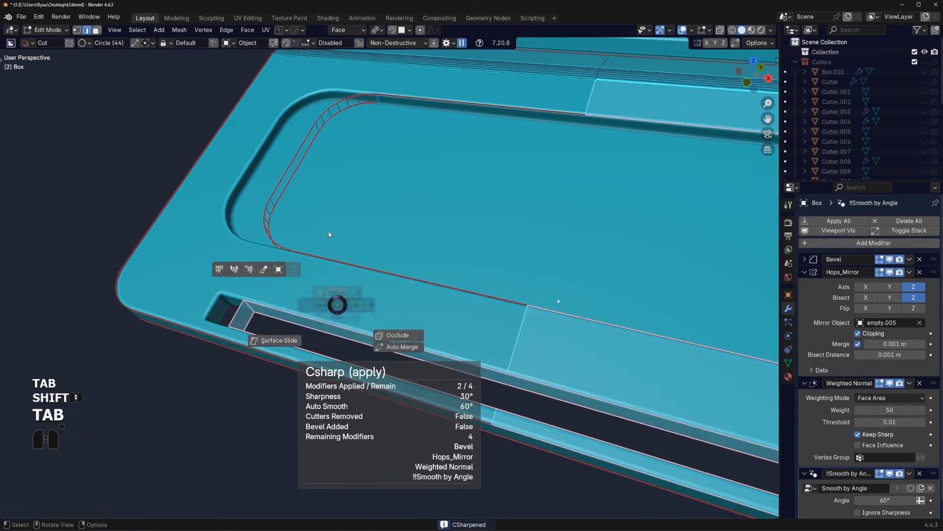
key("q")
left_click(326, 247)
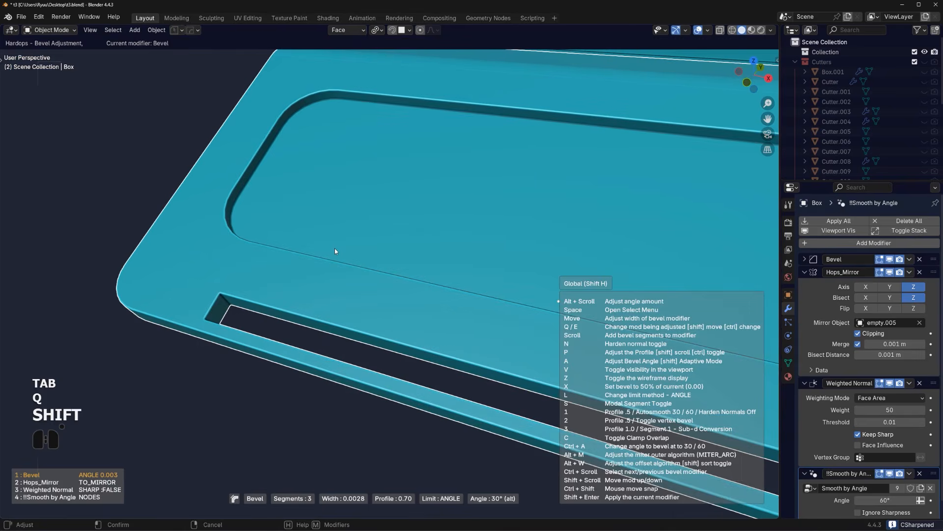
left_click(335, 249)
key("Tab")
key("Tab")
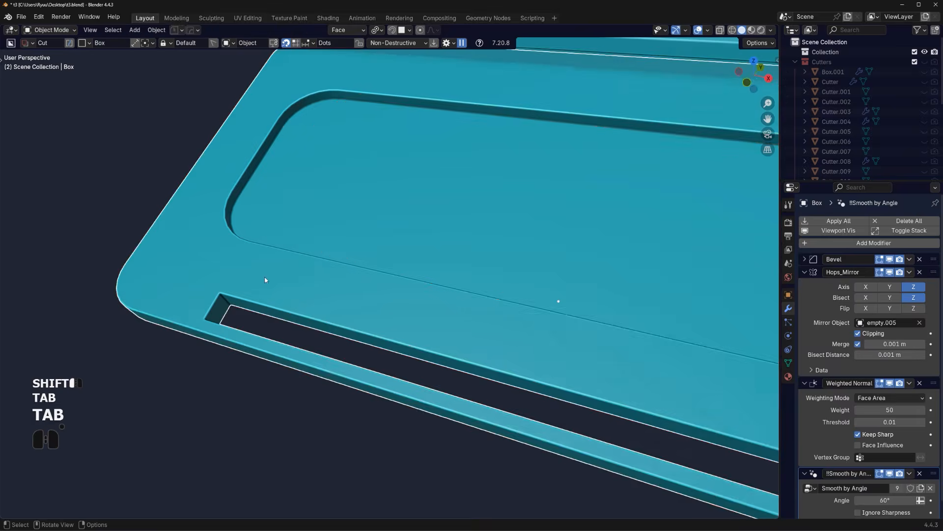
Bevel the corner edges at the end of the flap's slot with a width of about 0.0166 m and 7 segments
scroll(266, 280, "down", 3)
middle_click_drag(437, 295, 479, 300)
key("Tab")
middle_click_drag(699, 351, 728, 318)
key("ctrl+b")
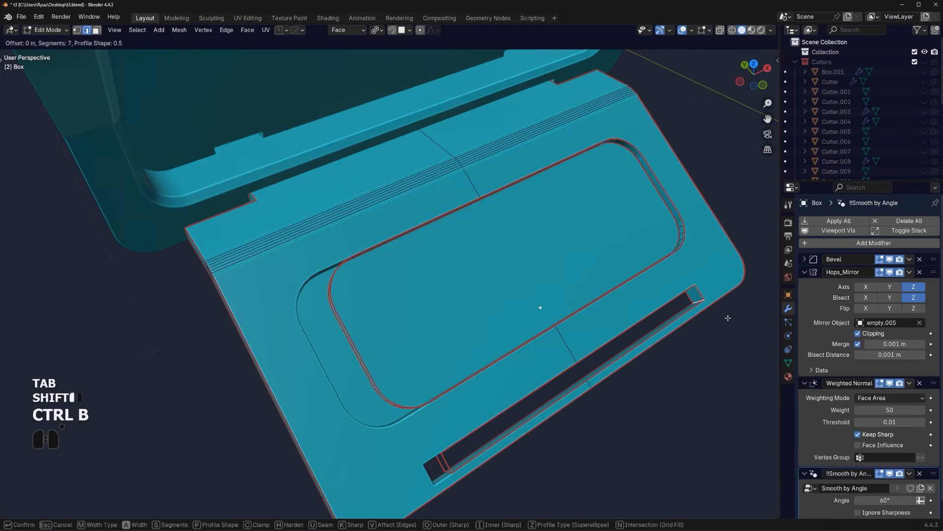
left_click(778, 331, "shift")
scroll(596, 384, "down", 2)
middle_click_drag(596, 383, 453, 326)
key("Tab")
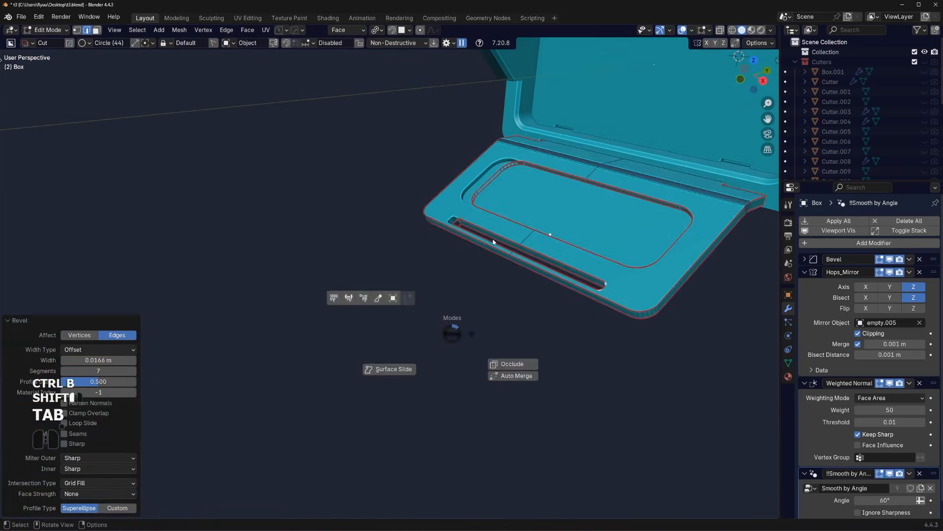
middle_click_drag(551, 164, 407, 349)
middle_click_drag(394, 291, 400, 304)
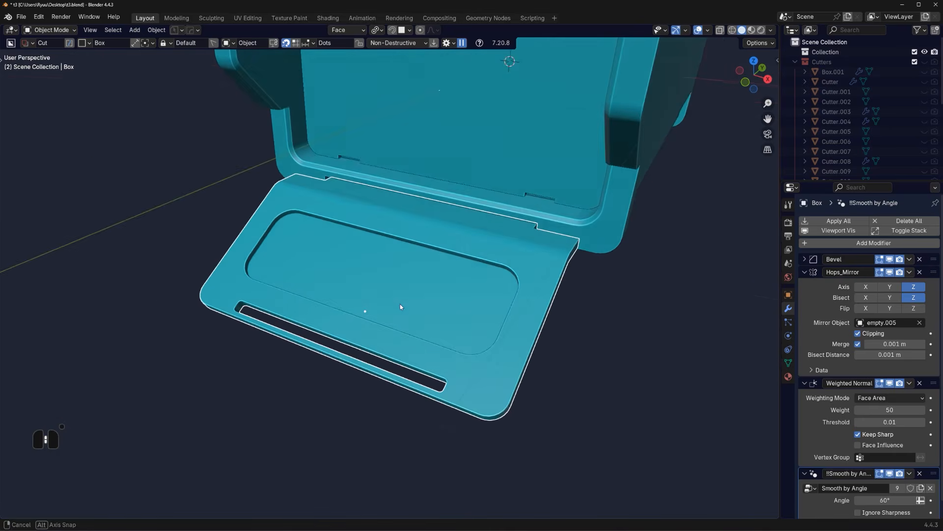
Extract the floor face of the flap's recess as a solidified plate and apply the Solidify modifier with HardOps Csharp
scroll(393, 289, "up", 2)
key("Tab")
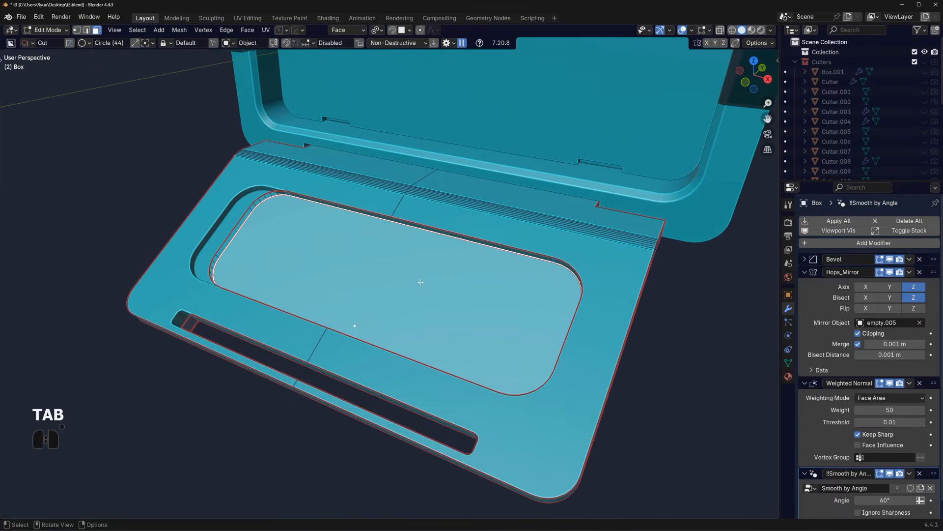
key("q")
left_click(403, 310, "shift")
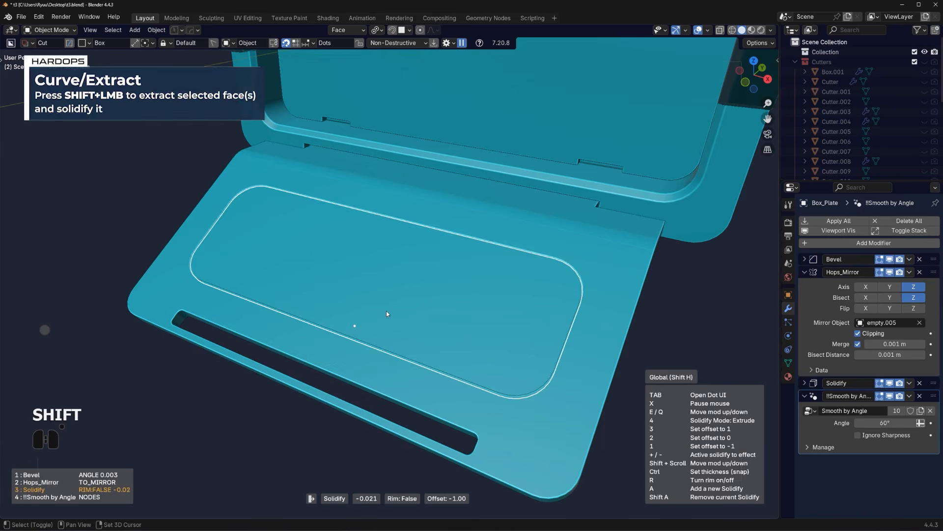
left_click(366, 314, "shift")
key("q")
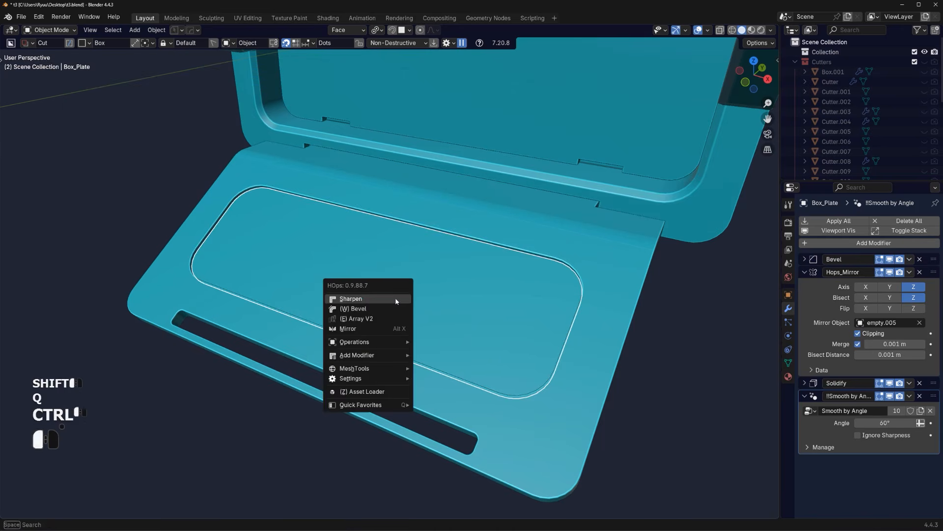
left_click(397, 298, "ctrl")
scroll(396, 293, "up", 2)
left_click_drag(494, 206, 564, 243, "ctrl")
right_click(519, 257)
key("KP_5")
key("KP_5")
middle_click_drag(495, 267, 543, 268)
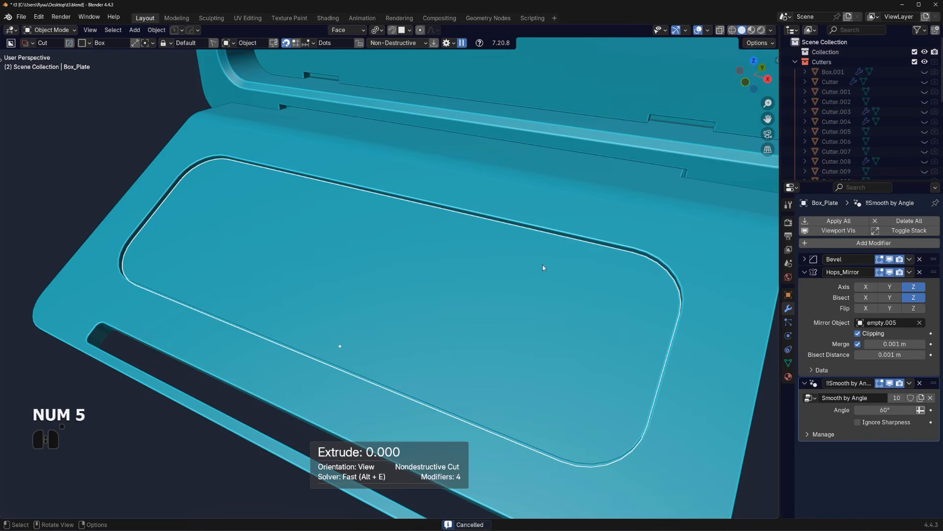
Cut shallow box notches about 0.028 deep into the upper and lower edges of the extracted plate
left_click_drag(599, 252, 541, 214)
left_click(538, 213)
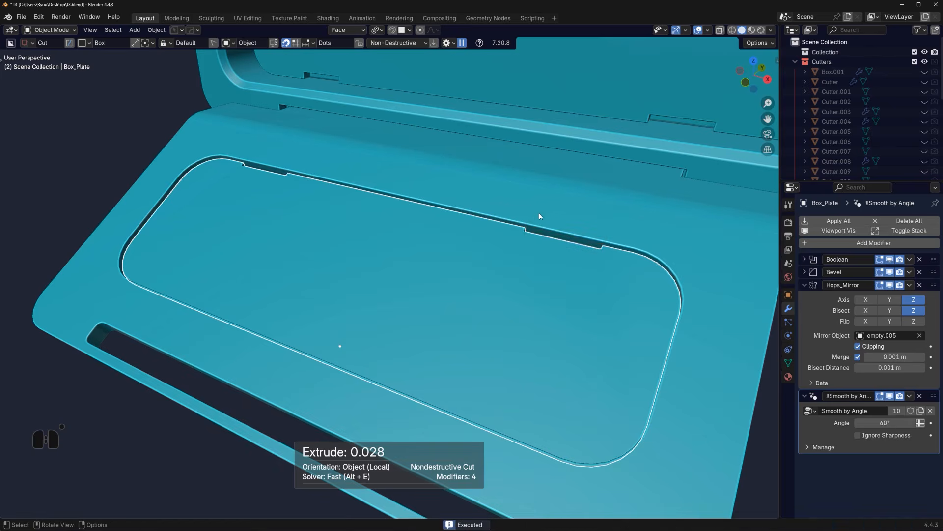
middle_click_drag(538, 214, 305, 335)
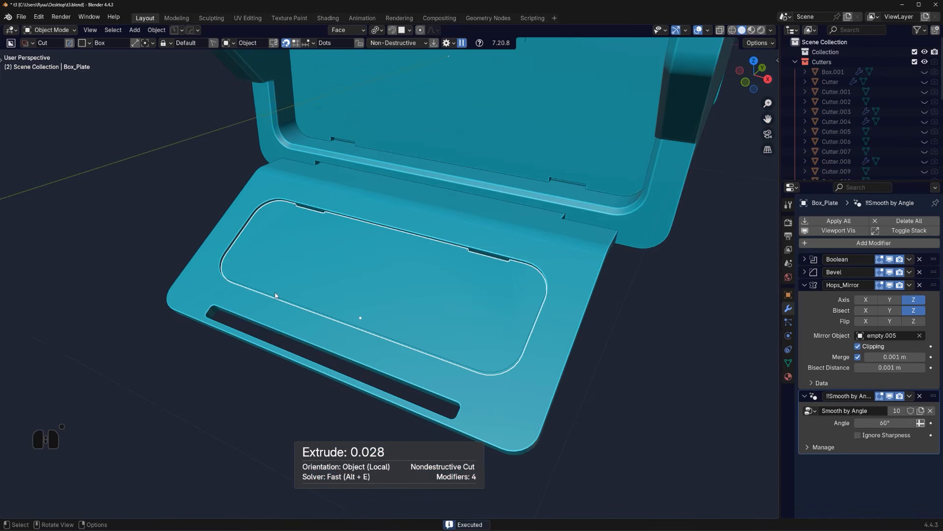
mouse_move(276, 294)
left_mouse_down()
mouse_move(384, 377)
mouse_move(391, 394)
left_mouse_up()
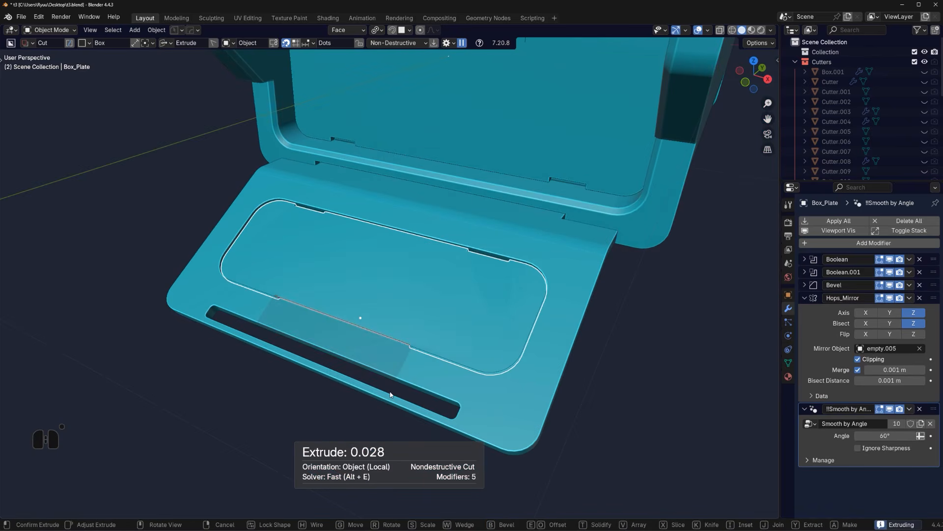
left_click(388, 387)
Add a Weighted Normal modifier with Keep Sharp to the notched plate using HardOps
middle_click_drag(386, 380, 413, 300)
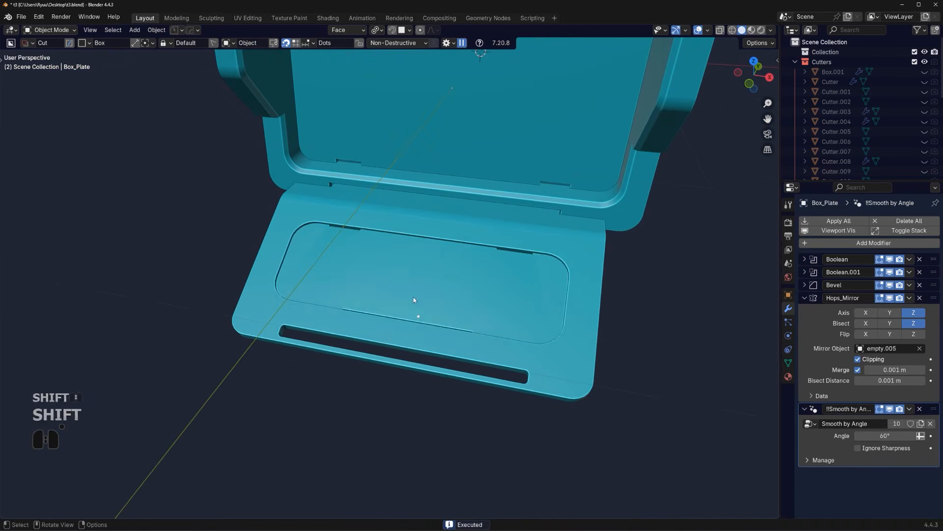
key("shift+q")
left_click(431, 268, "alt")
scroll(364, 261, "up", 2)
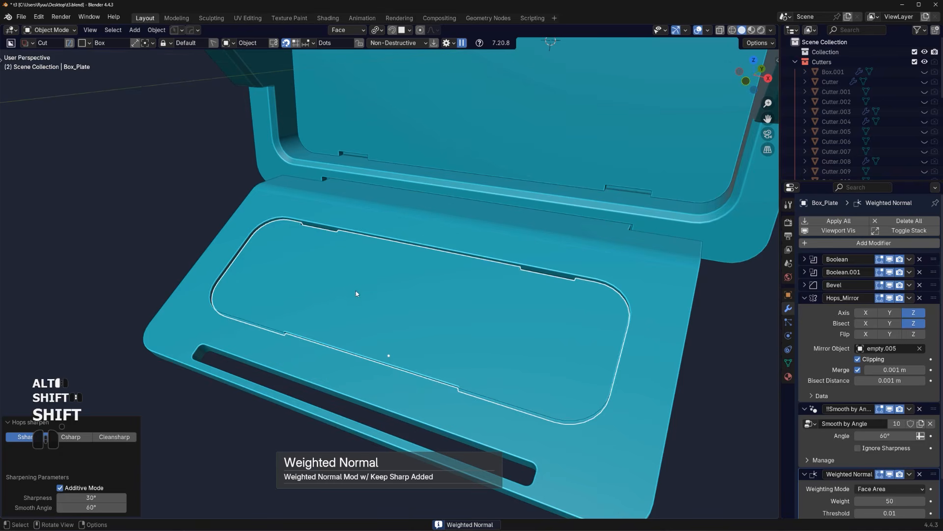
scroll(356, 293, "down", 2)
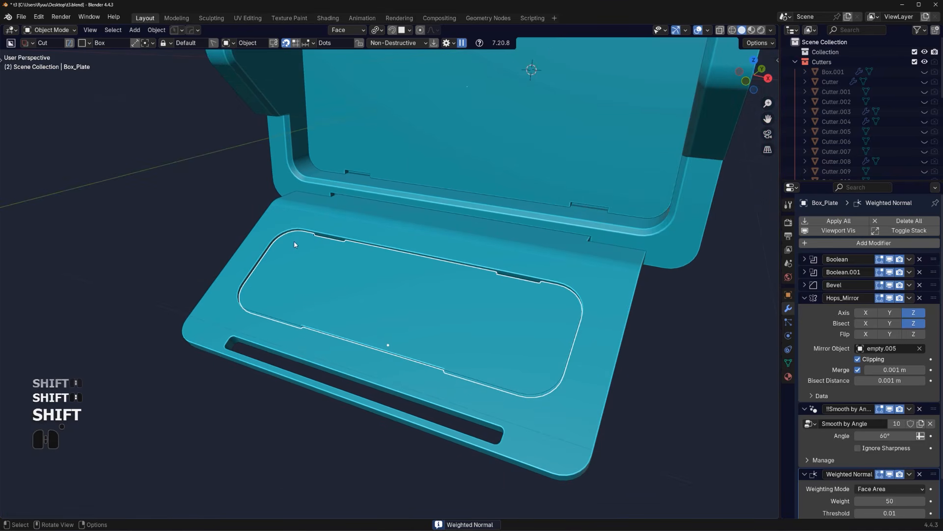
Knife a rounded rectangle into the plate's face with BoxCutter, inset from the plate's border
mouse_move(299, 245)
left_mouse_down()
mouse_move(430, 343)
mouse_move(543, 383)
mouse_move(533, 381)
left_mouse_up()
key("b")
key("k")
key("space")
Try to extrude the knifed rounded face of the plate slightly inward, then undo the extrusion
scroll(469, 357, "up", 1)
key("Tab")
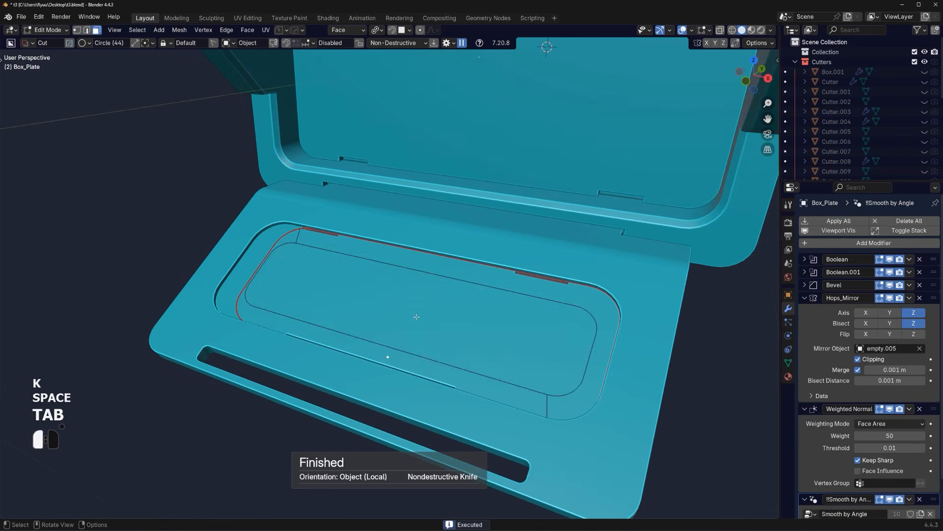
key("e")
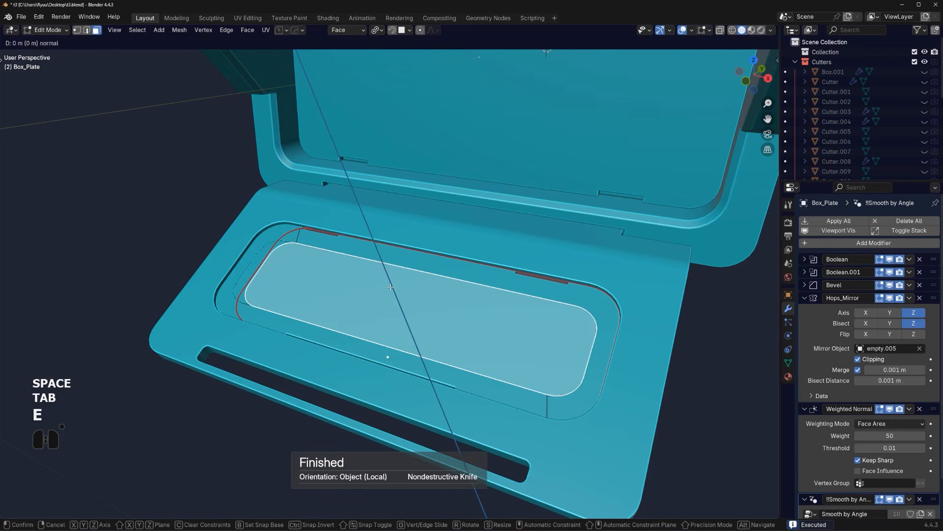
key("shift")
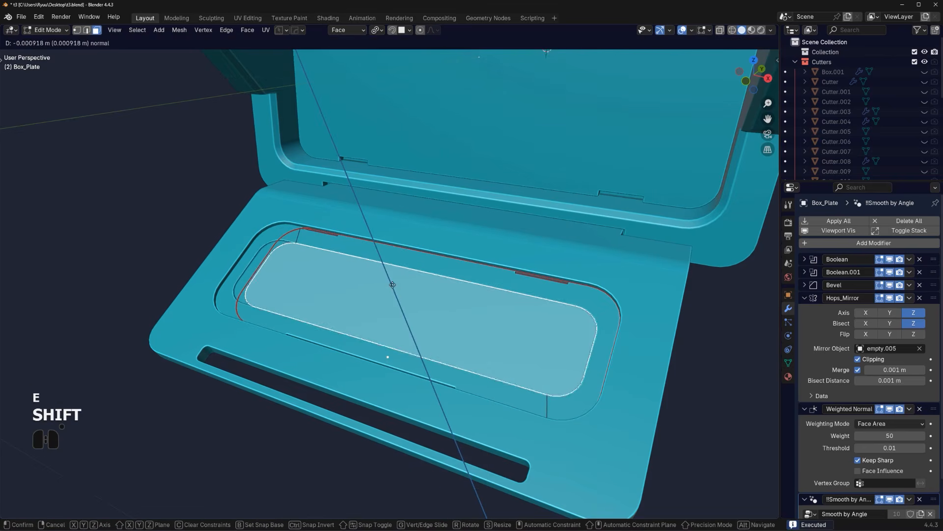
left_click(385, 274)
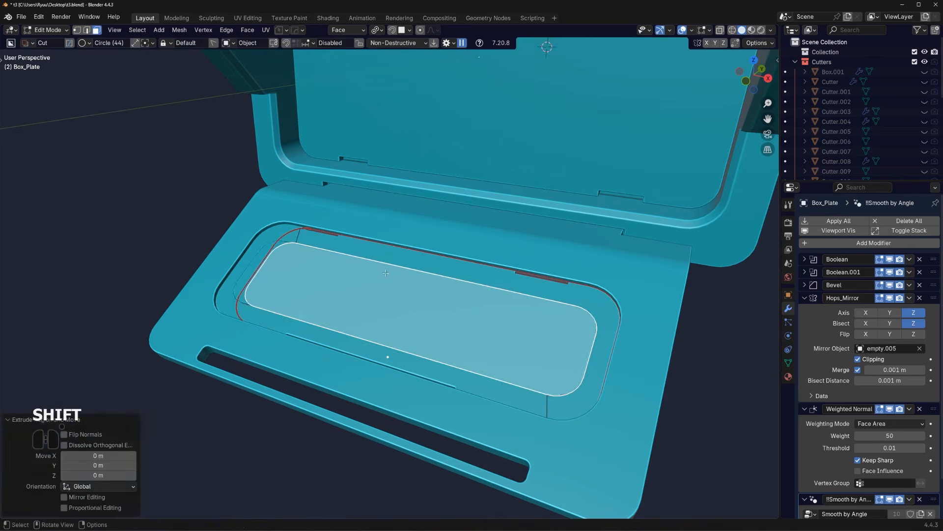
key("ctrl+z")
key("Tab")
middle_click_drag(491, 324, 398, 289)
middle_click_drag(346, 304, 491, 291)
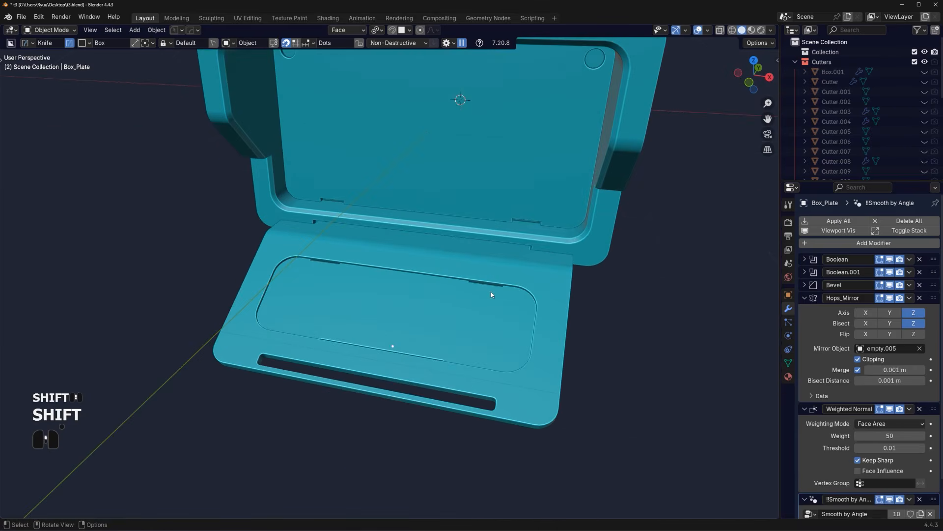
middle_click_drag(531, 313, 480, 334)
middle_click_drag(476, 314, 485, 293)
scroll(506, 341, "up", 1)
middle_click_drag(528, 328, 444, 275)
scroll(462, 308, "up", 1)
Select the flap and switch BoxCutter from Knife to Cut mode
left_click(443, 269)
left_click_drag(444, 270, 481, 297)
key("d")
left_click(499, 301)
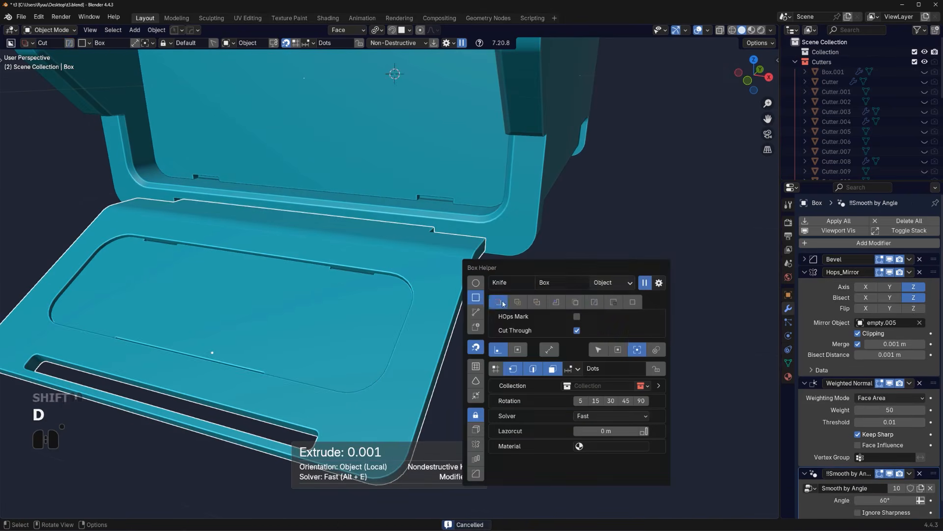
Draw a box cutter about 0.094 by 0.247 across the flap's side edge, near the hinge, and bevel its corners round
mouse_move(438, 275)
left_mouse_down()
mouse_move(495, 316)
mouse_move(509, 309)
left_mouse_up()
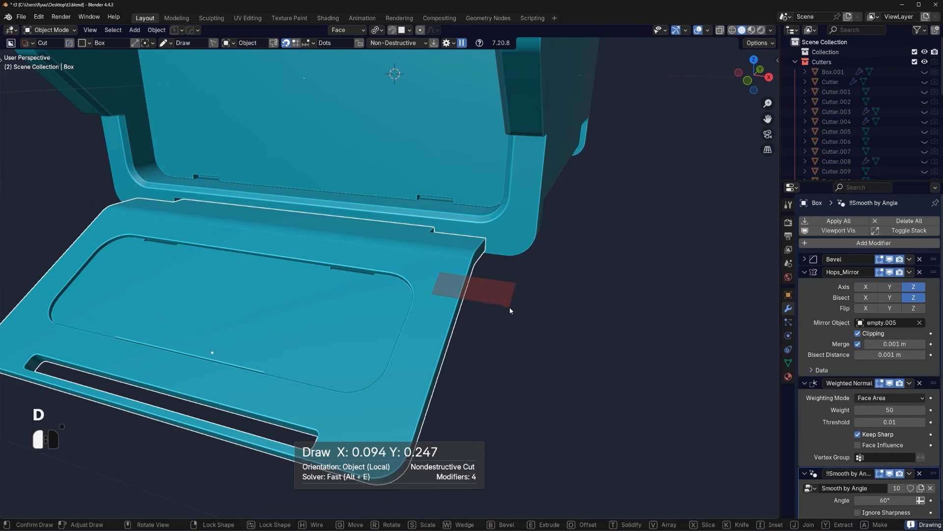
key("b")
key("Tab")
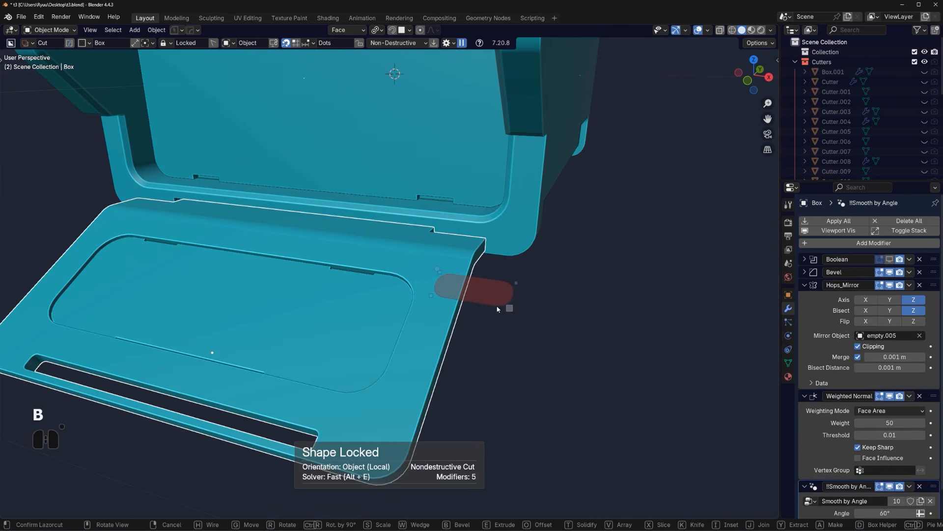
Array the rounded cutter along the flap's side edge with a count of 3 and a spacing of about 0.041
key("v")
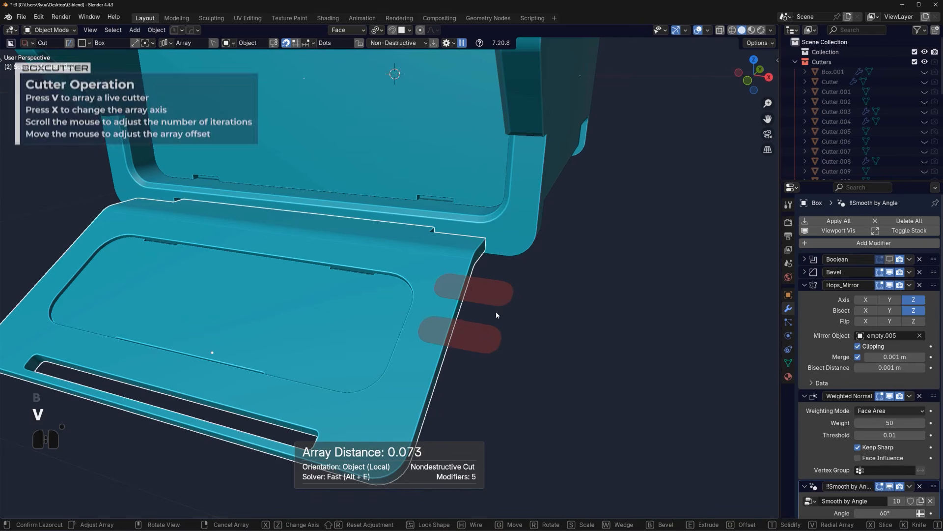
scroll(503, 302, "up", 3)
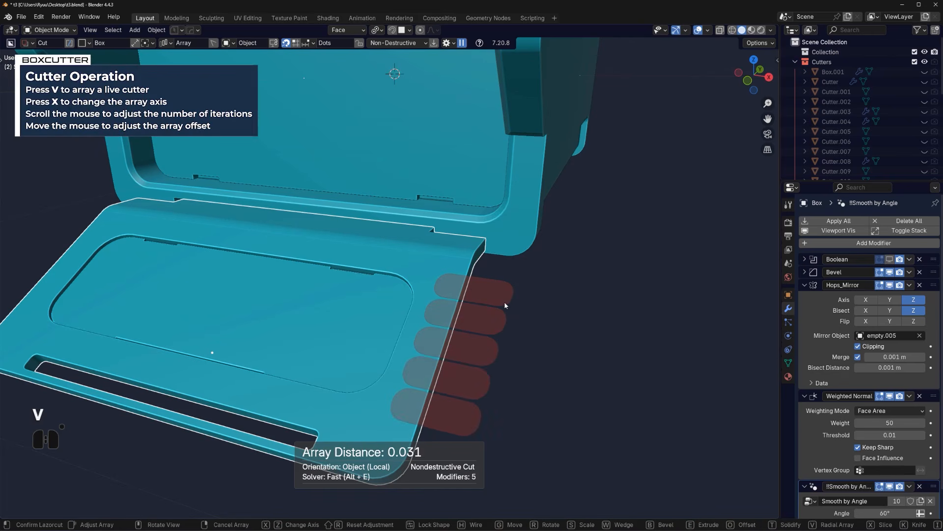
scroll(505, 302, "down", 1)
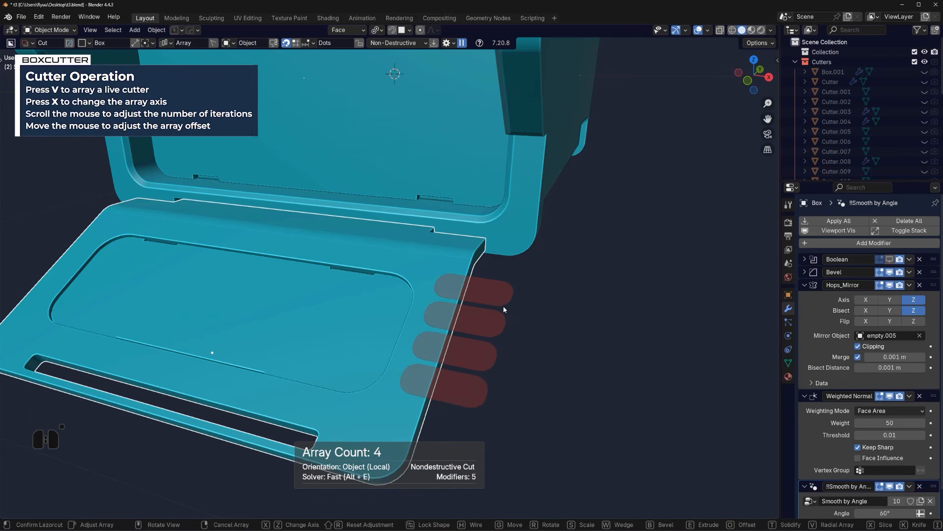
scroll(503, 305, "down", 1)
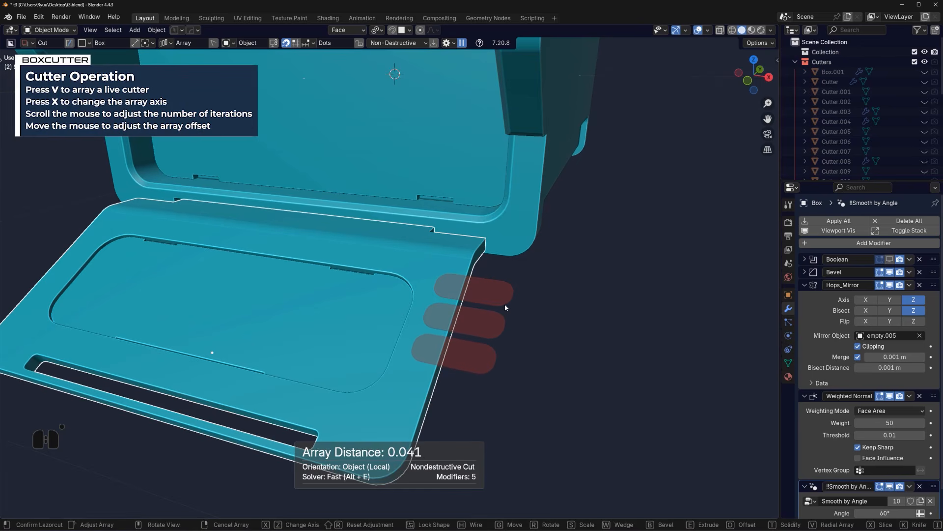
key("Tab")
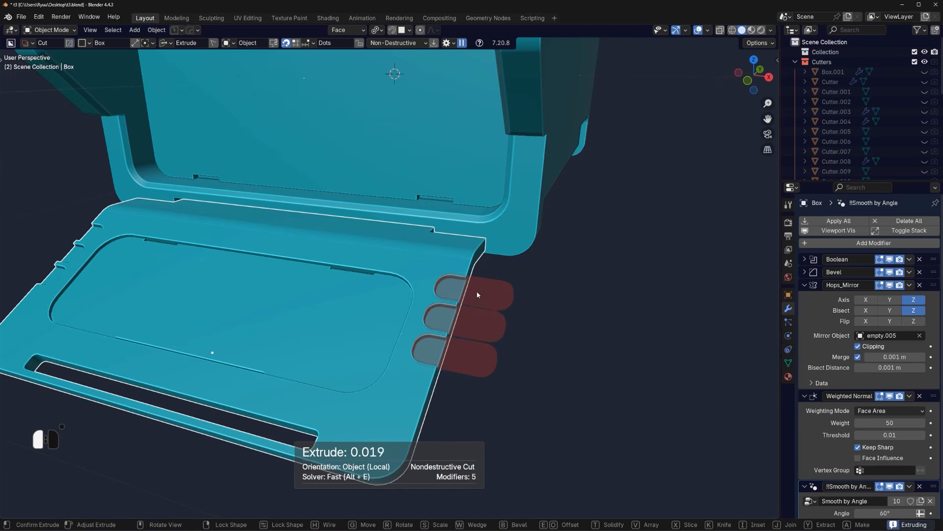
Extrude the three arrayed cutters about 0.02 into the flap and adjust their corner bevel width to about 0.025
key("Tab")
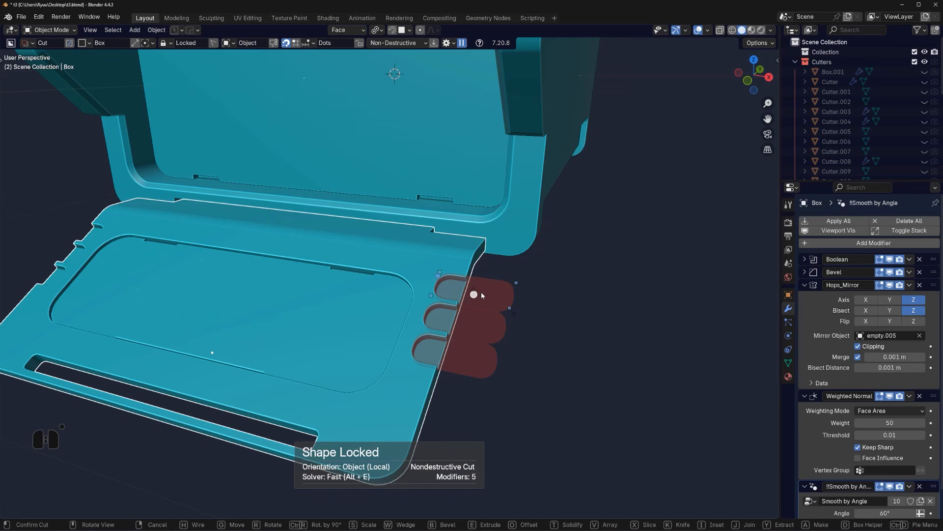
key("b")
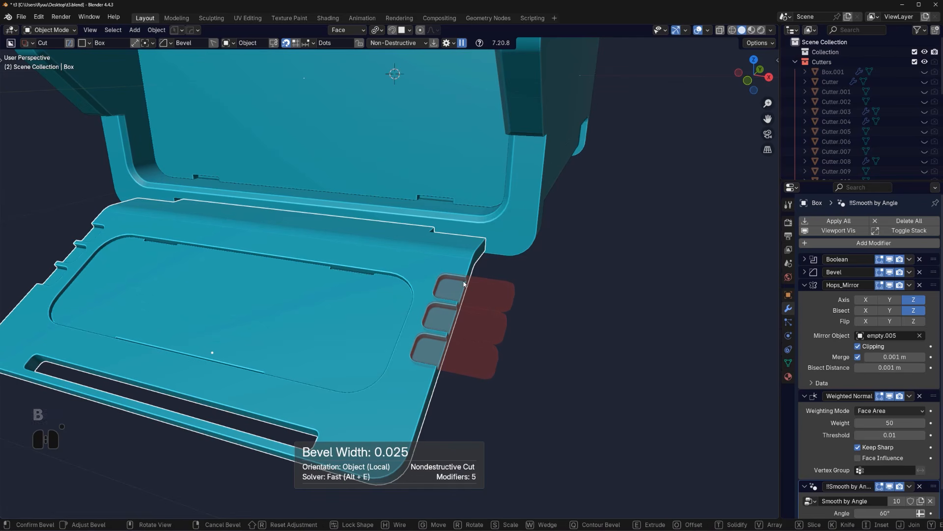
Solidify the three rounded cutters along the open lid's side edge to a thickness of about 0.002 and apply the cut
key("t")
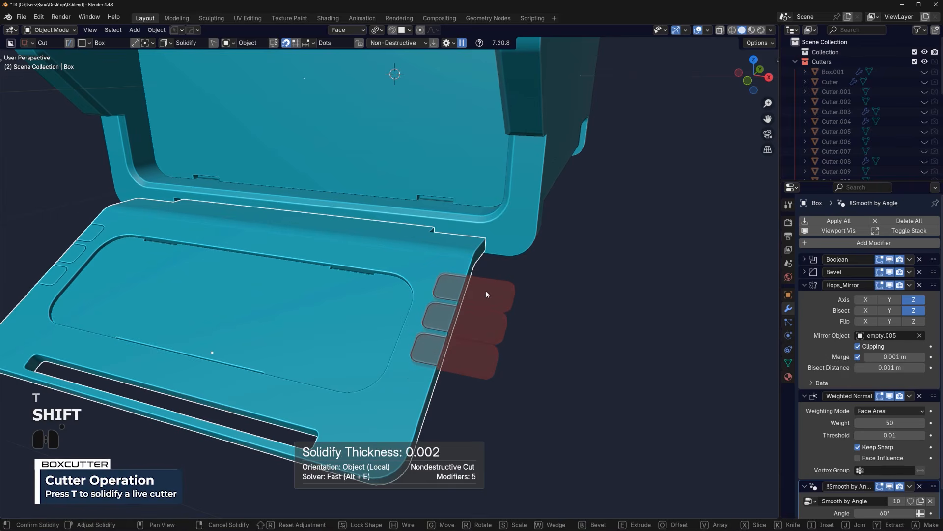
key("shift")
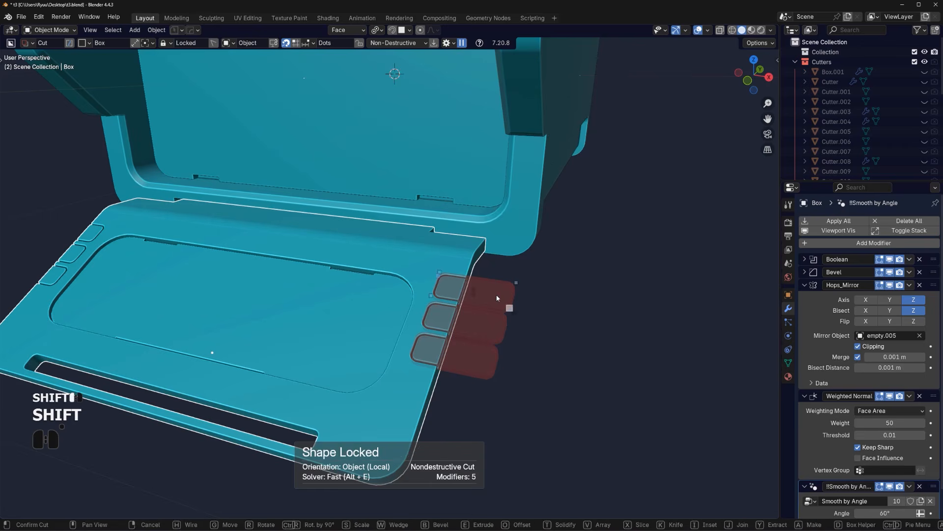
key("space")
Save the scene as the incremented version t4 with PowerSave
scroll(497, 298, "down", 4)
middle_click_drag(437, 322, 540, 321)
scroll(483, 263, "up", 2)
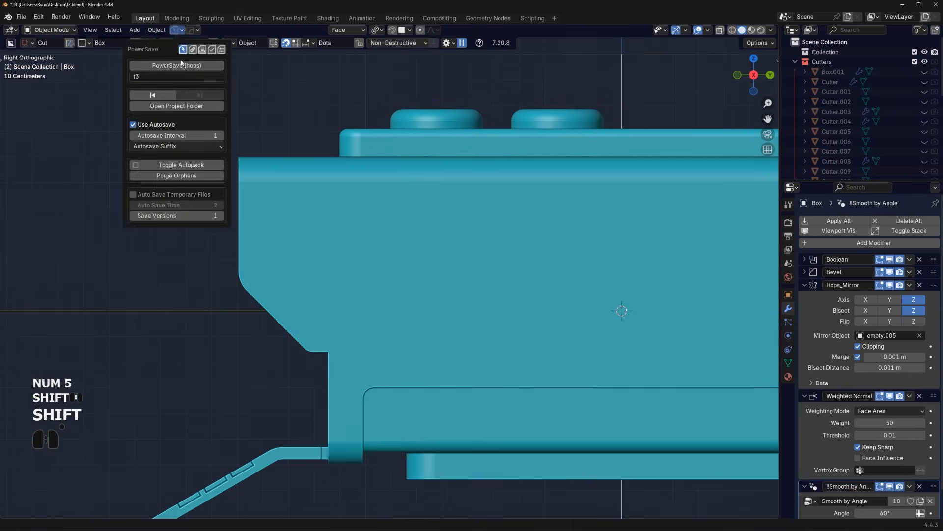
left_click(182, 64)
scroll(322, 216, "down", 1)
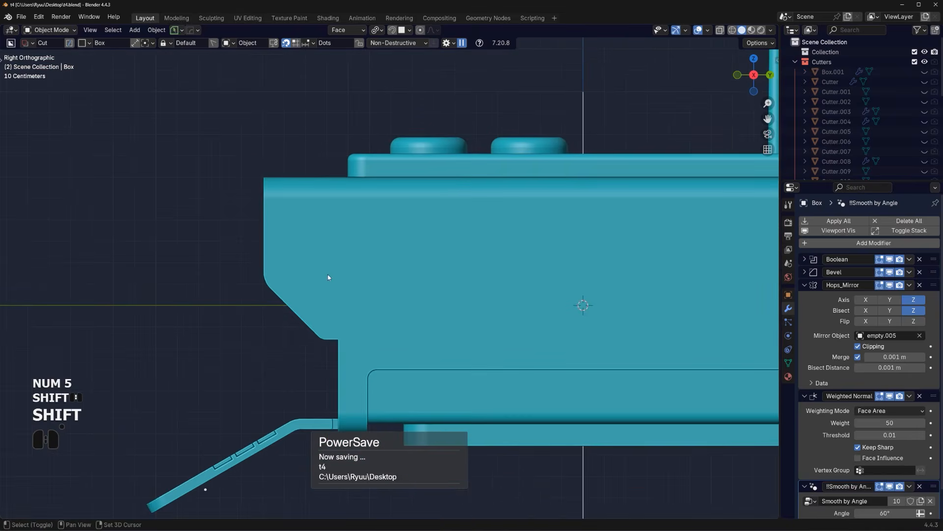
Set up a side view of the case's front overhang and switch the cutter shape to Ngon
middle_click_drag(329, 276, 331, 252, "shift")
scroll(330, 252, "down", 1)
middle_click_drag(331, 252, 417, 284)
scroll(345, 234, "up", 2, "alt")
scroll(346, 236, "up", 1)
scroll(390, 281, "up", 1)
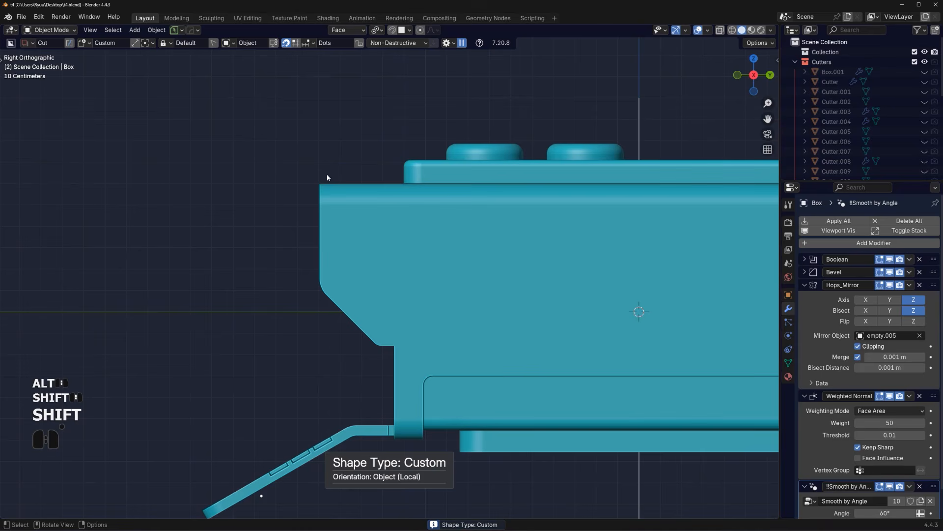
scroll(419, 337, "down", 1)
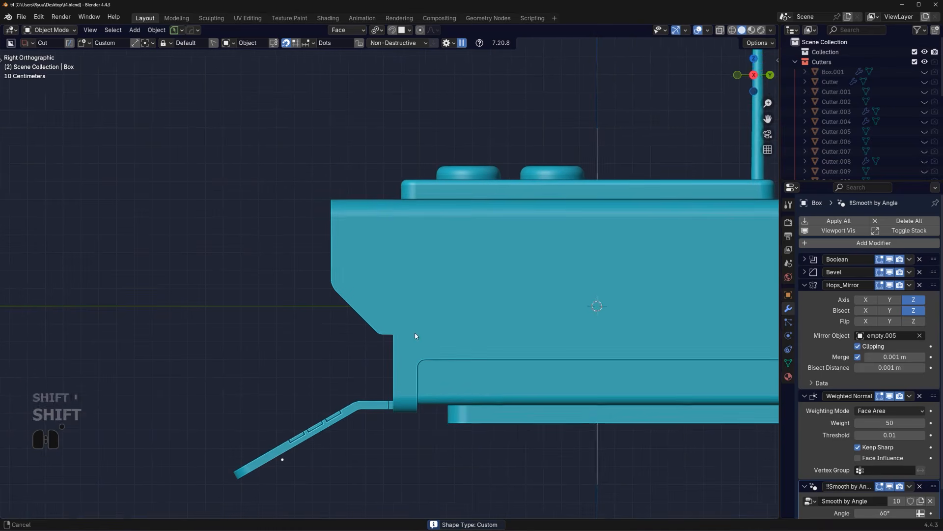
mouse_move(417, 334)
middle_mouse_down("shift")
mouse_move(410, 329)
mouse_move(432, 333)
middle_mouse_up("shift")
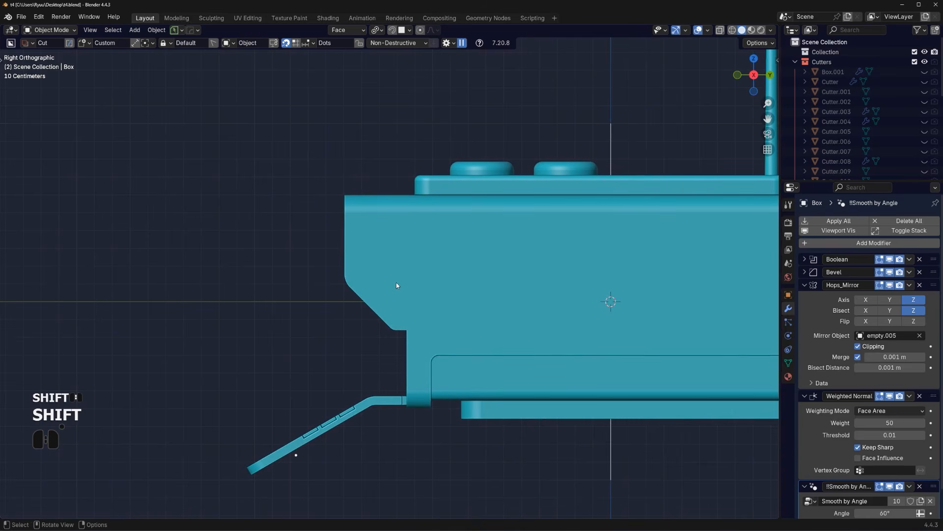
scroll(397, 285, "up", 1)
key("d")
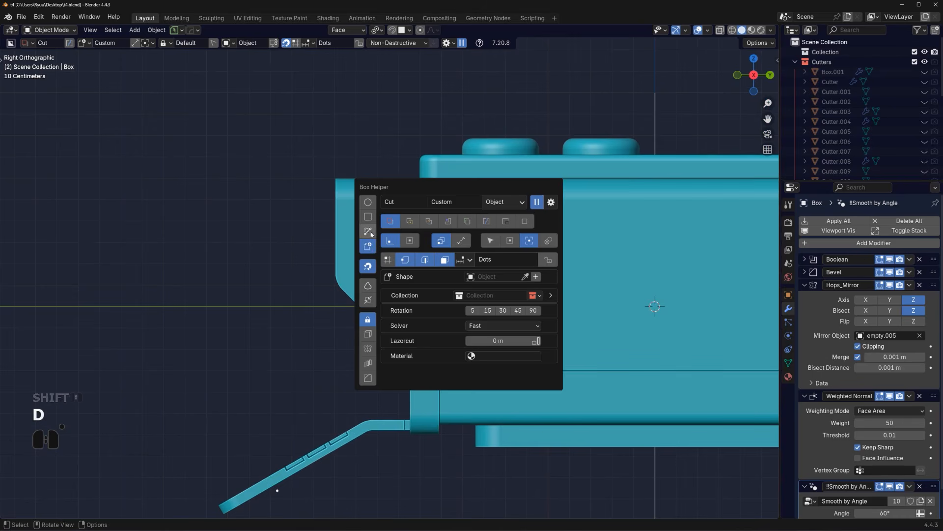
left_click(369, 233)
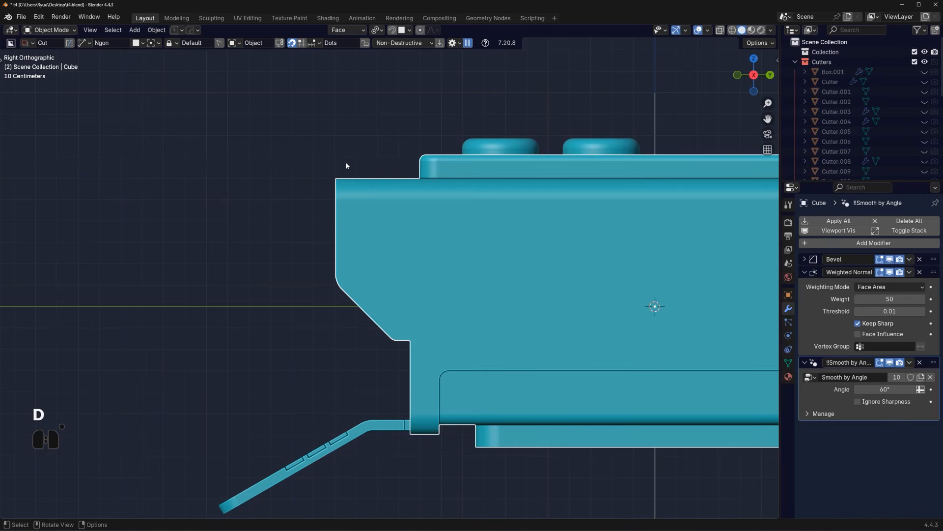
Slice the front rim off the case body with an n-gon cutter in Slice mode, following the overhang's vertical and slanted profile
left_click_drag(349, 164, 349, 205)
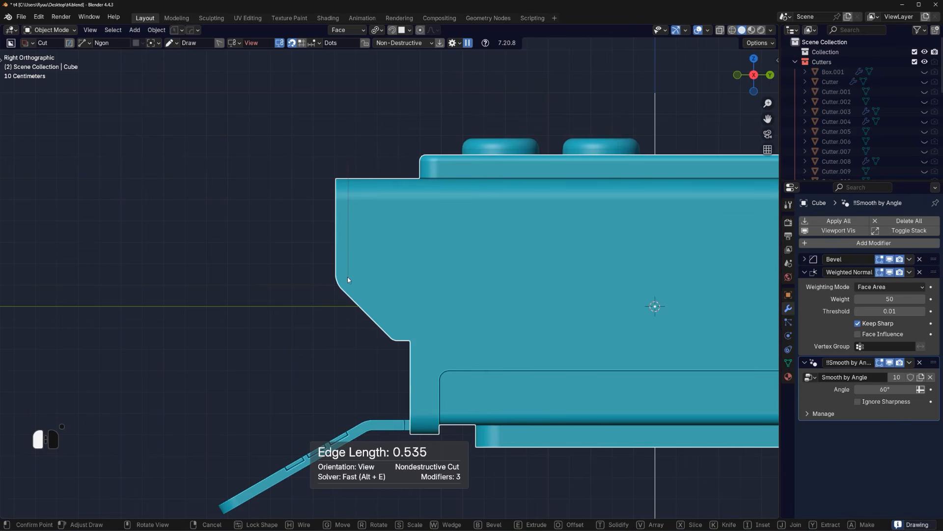
left_click_drag(348, 276, 348, 277)
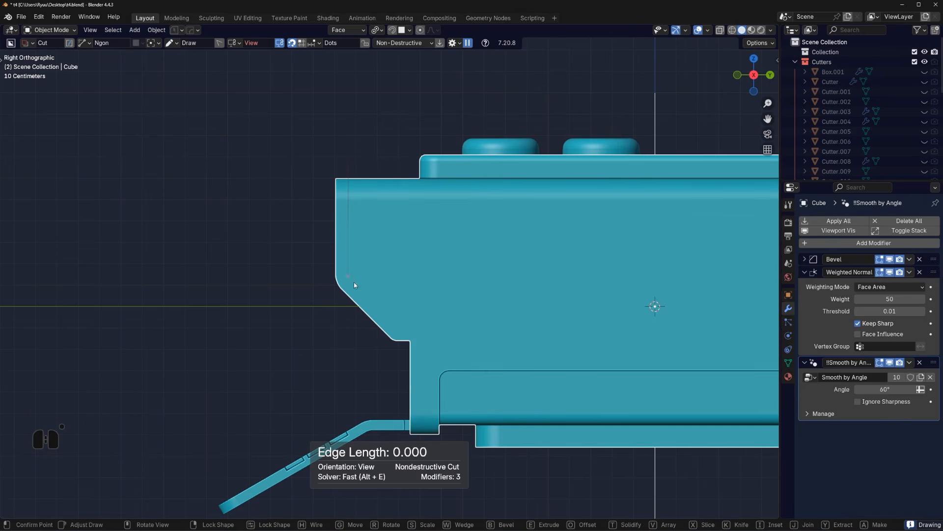
left_click(401, 329)
left_click(401, 366)
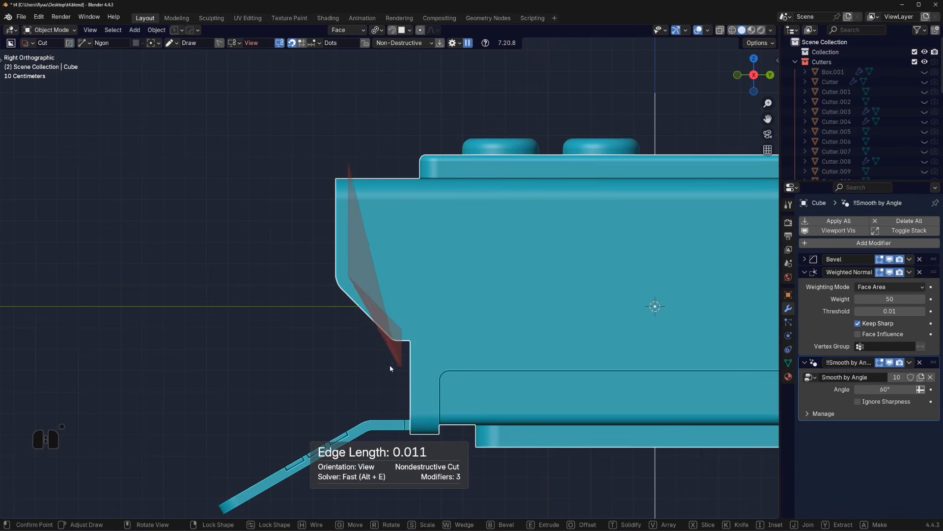
left_click(252, 366)
key("x")
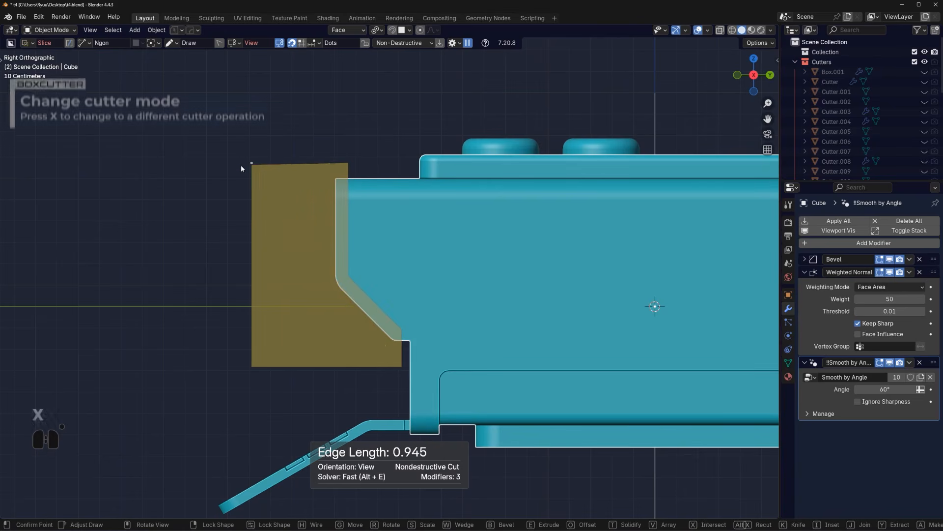
left_click(241, 165)
key("space")
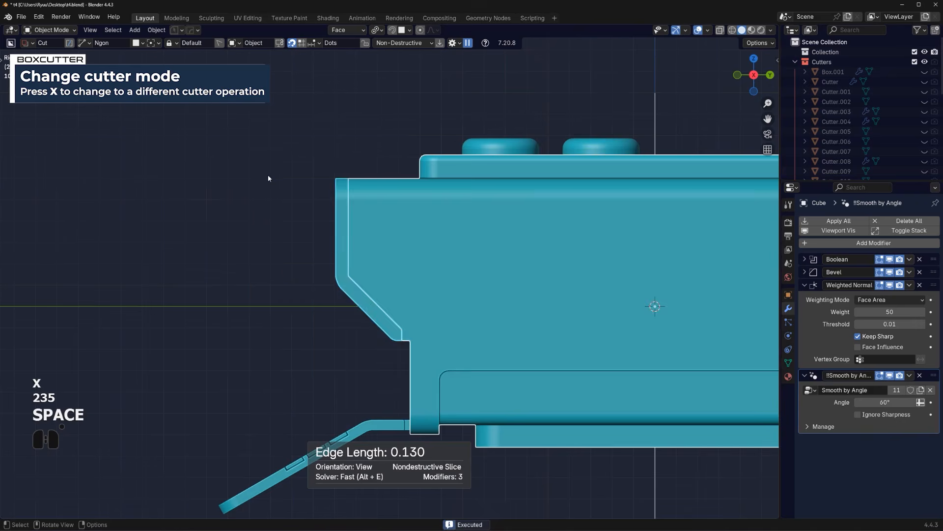
Select the sliced front rim piece and apply its boolean modifier with Csharp at 30° sharpness
middle_click_drag(267, 176, 291, 173)
key("KP_5")
middle_click_drag(255, 198, 245, 197, "shift")
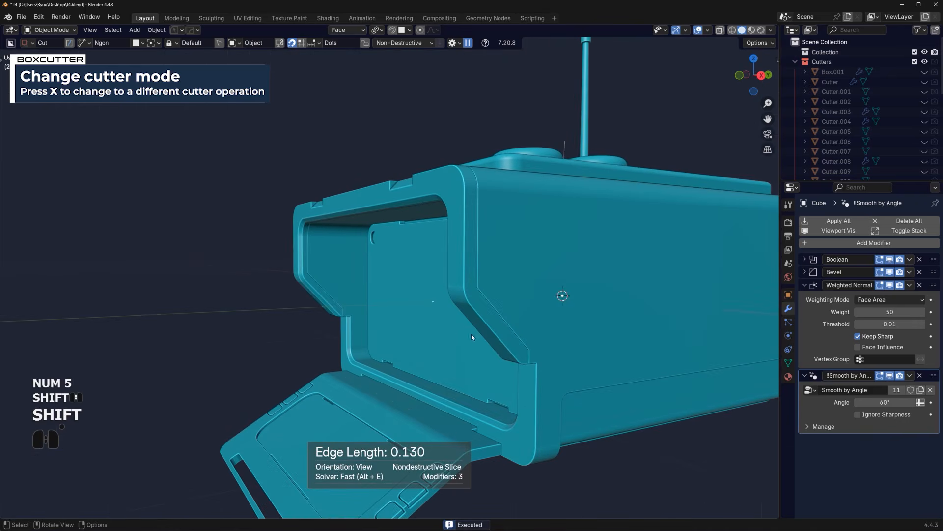
left_click(512, 355)
middle_click_drag(527, 354, 523, 355)
scroll(521, 343, "up", 1)
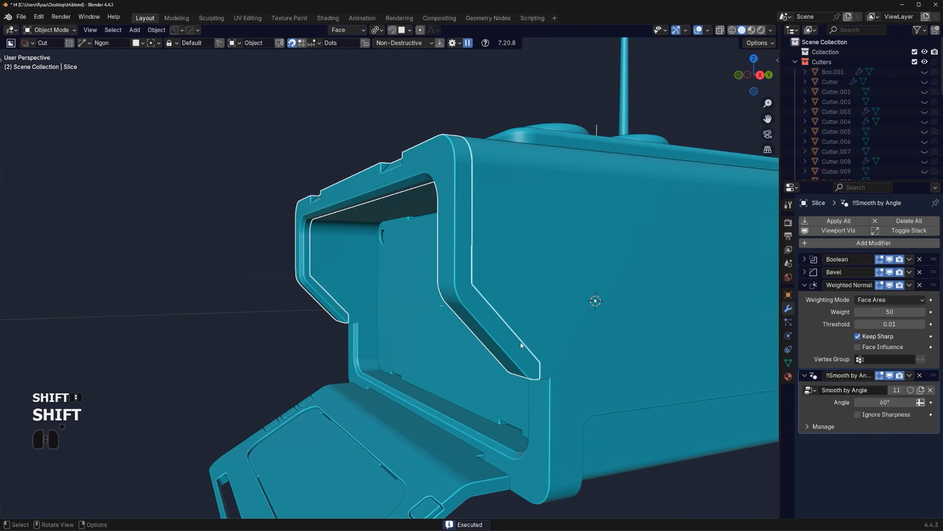
key("q")
left_click(518, 336, "ctrl")
scroll(518, 336, "down", 1)
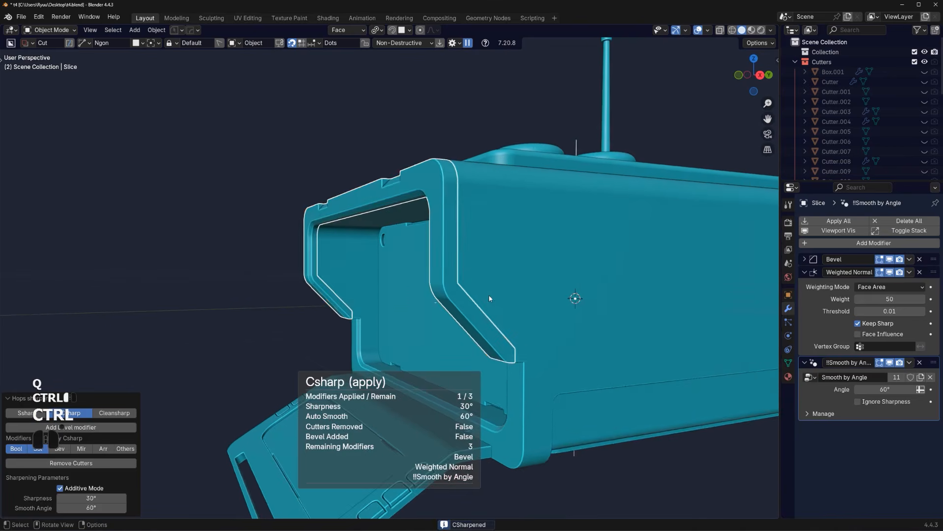
Examine the case body's mesh in Edit Mode with X-ray, including the edges around the sliced front
middle_click_drag(489, 298, 406, 274)
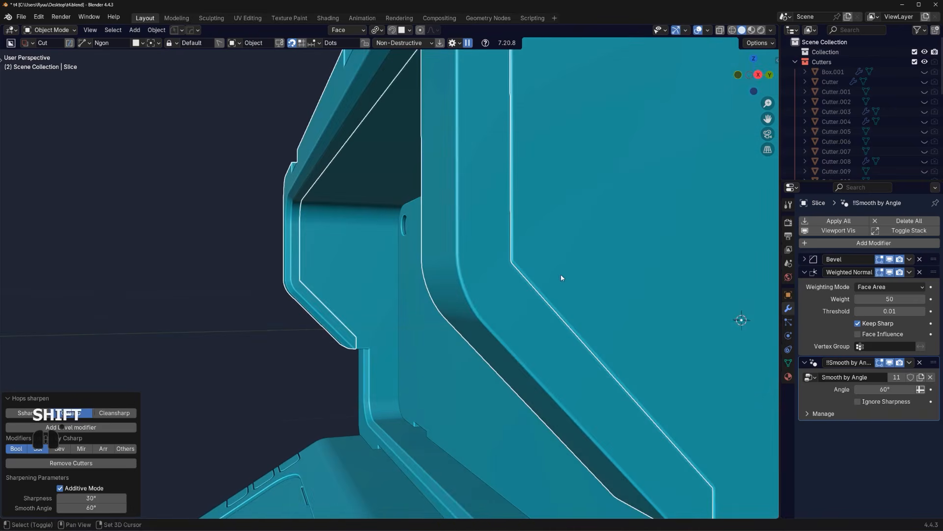
left_click(497, 272, "shift")
key("Tab")
middle_click_drag(497, 272, 344, 324)
key("alt+z")
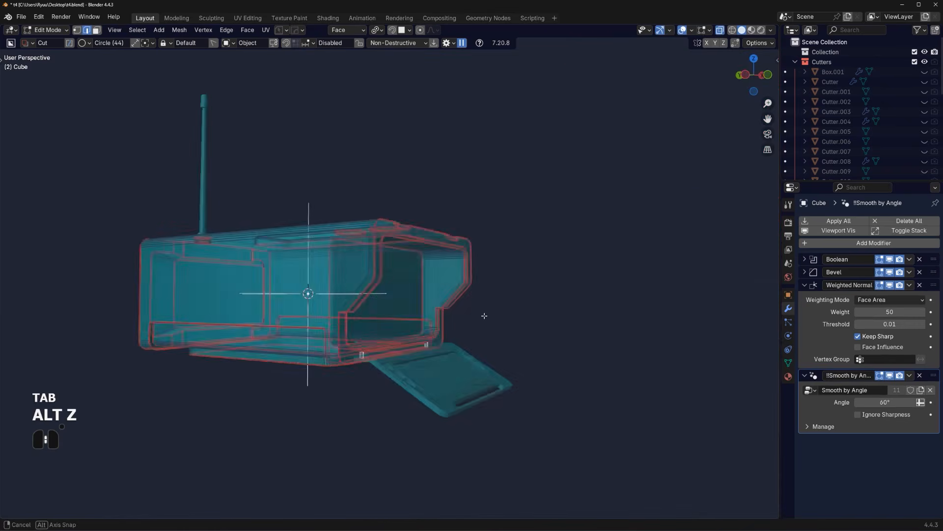
scroll(401, 324, "up", 5)
middle_click_drag(402, 325, 433, 314, "shift")
key("Tab")
scroll(464, 108, "down", 5)
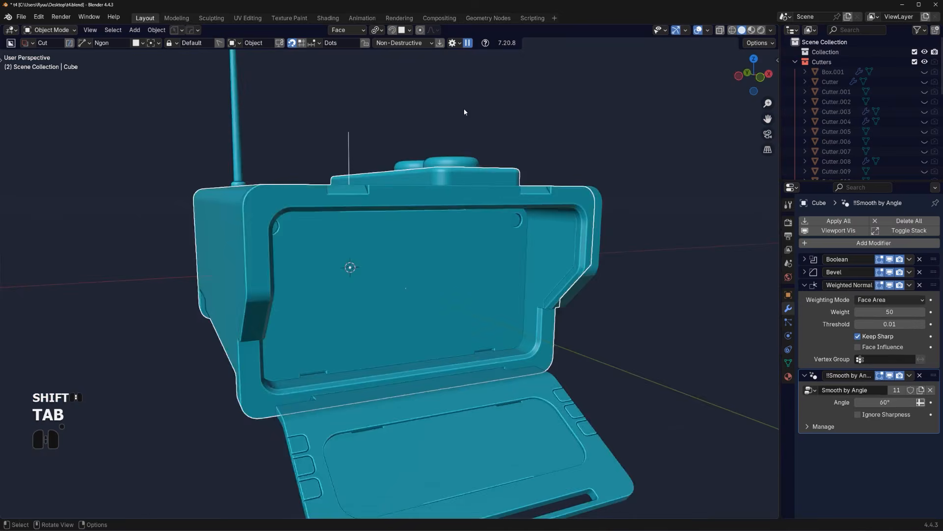
Reveal the boolean cutter that separates the front rim from the case body
middle_click_drag(464, 108, 319, 295)
scroll(276, 275, "up", 3)
key("q")
left_click(261, 283)
left_click(261, 282)
middle_click_drag(320, 295, 349, 280)
Bevel the cutter's corner edge between its vertical and slanted faces with 7 segments
key("Tab")
left_click(291, 261)
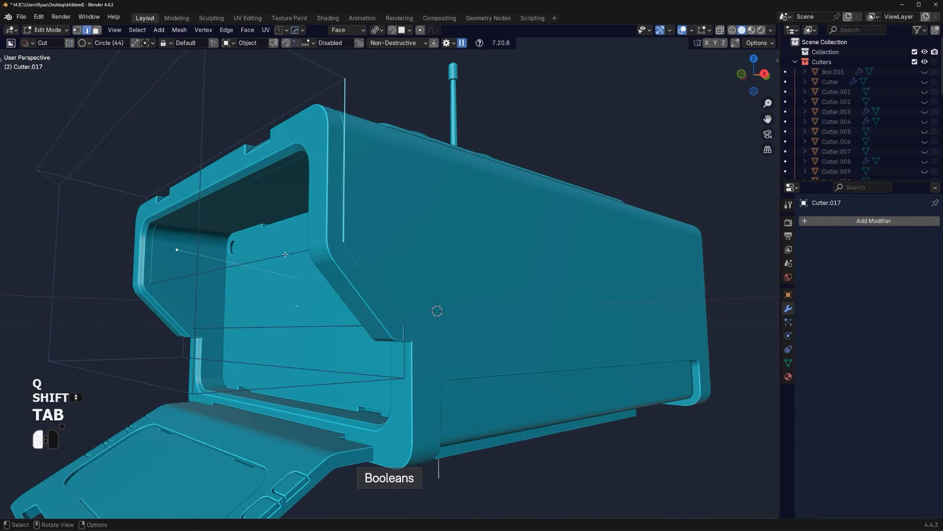
scroll(472, 268, "up", 3)
middle_click_drag(474, 268, 452, 267)
key("ctrl+b")
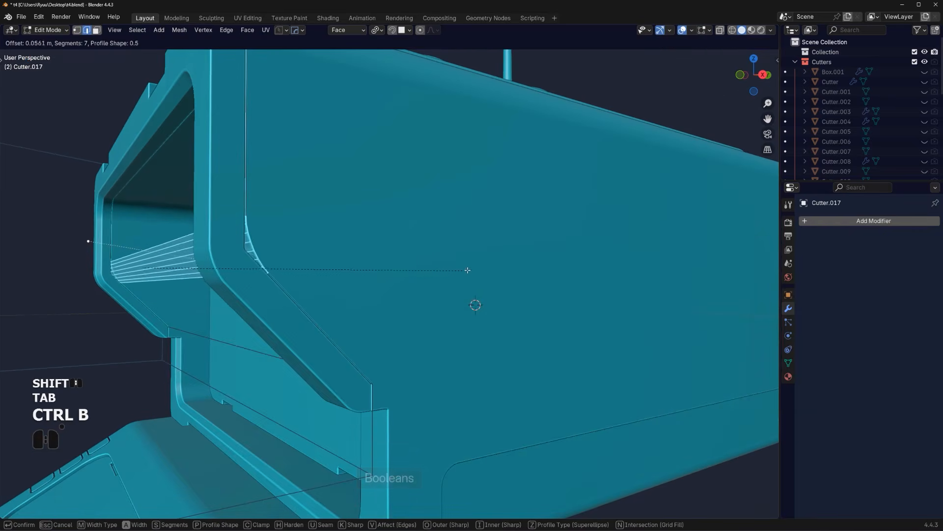
left_click(444, 261)
middle_click_drag(444, 261, 246, 285)
key("Tab")
middle_click_drag(181, 282, 215, 296, "shift")
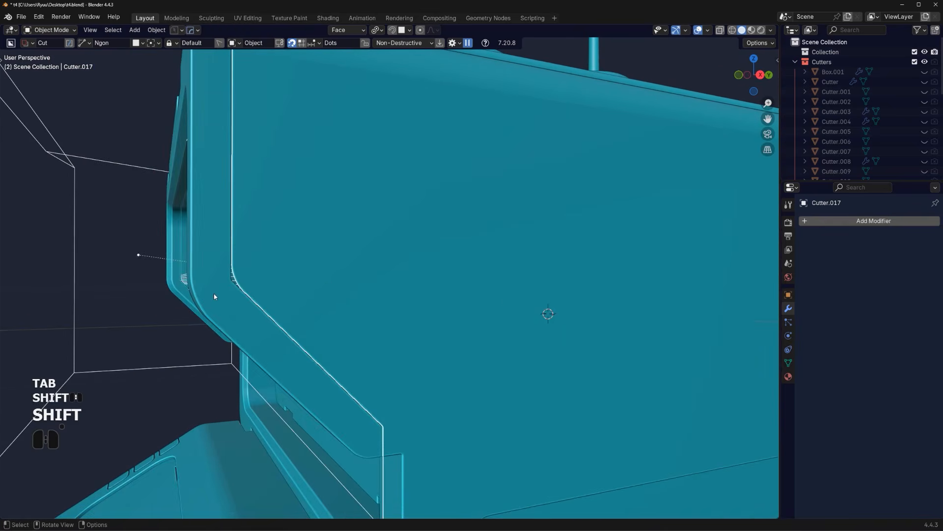
Bevel the front rim piece's matching corner edge along the seam by about 0.0222 m with 7 segments
left_click(214, 294)
scroll(214, 291, "up", 1)
key("q")
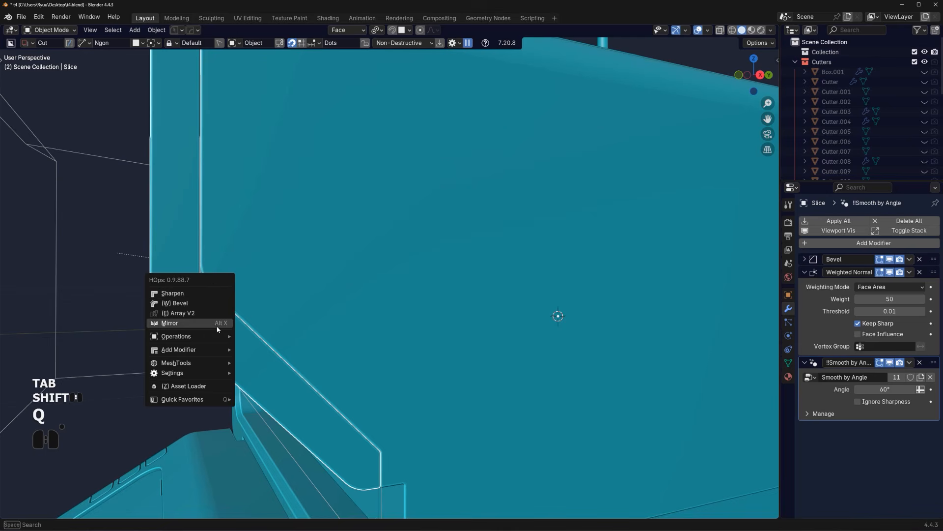
key("Escape")
key("Tab")
middle_click_drag(186, 313, 156, 317)
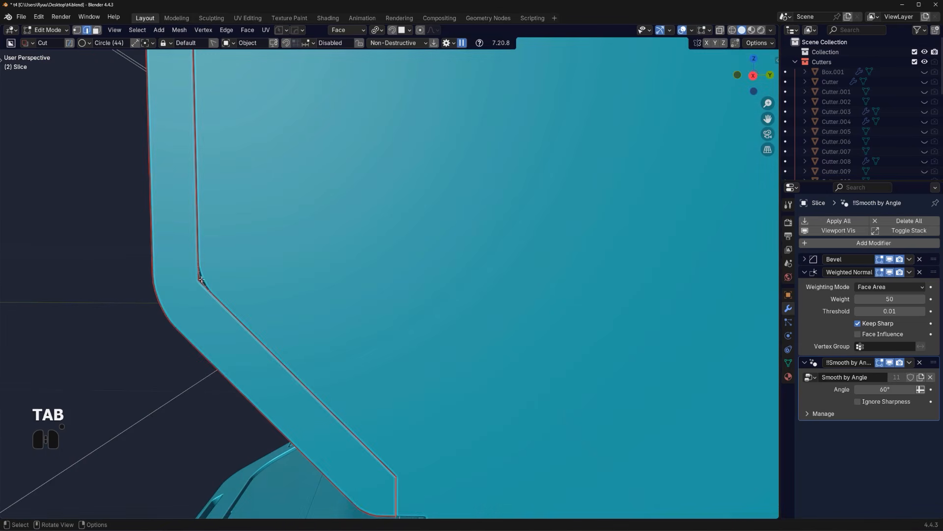
key("ctrl+b")
key("shift")
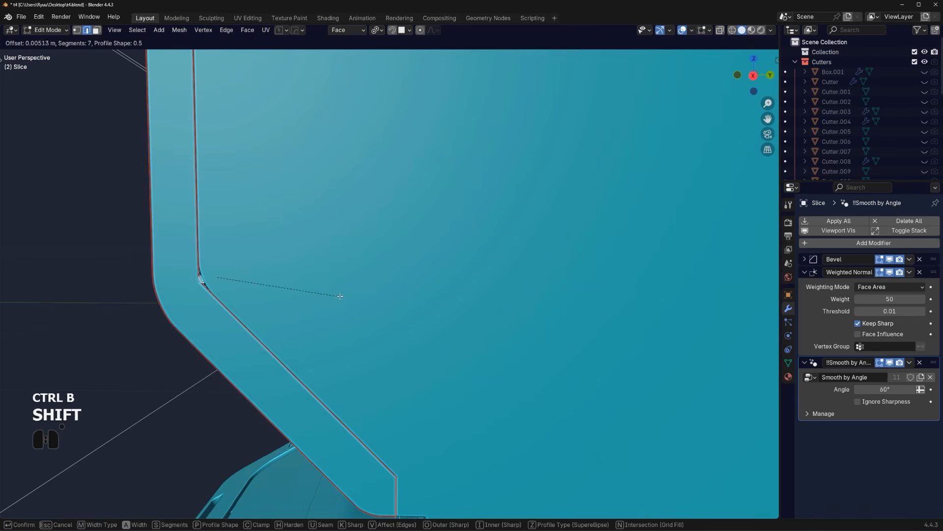
left_click(461, 300)
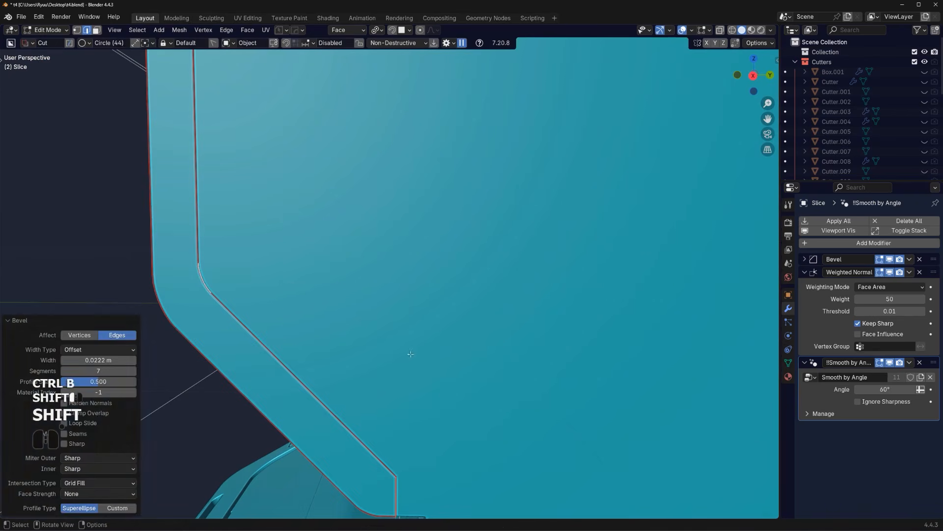
key("Tab")
Hide the boolean cutters and bring the case's front face into an orthographic front view
middle_click_drag(398, 202, 521, 260)
key("Tab")
key("alt+x")
scroll(491, 289, "up", 5)
key("Tab")
middle_click_drag(522, 260, 466, 219, "shift")
key("KP_5")
scroll(443, 229, "up", 3)
scroll(470, 228, "down", 1)
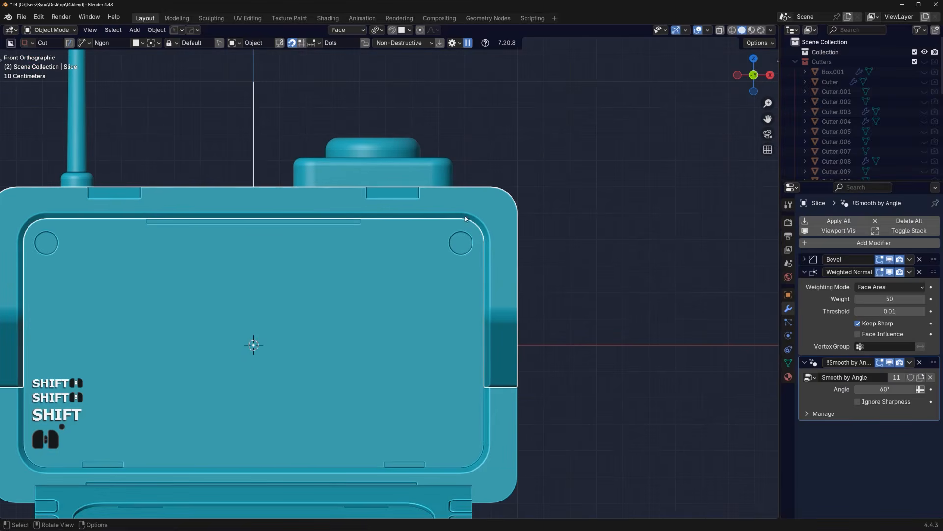
middle_click_drag(509, 273, 508, 260, "shift")
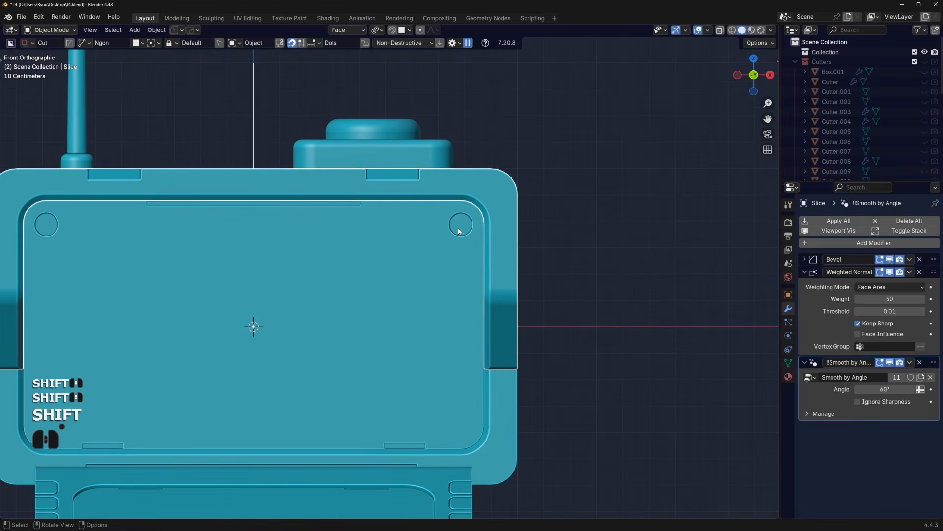
middle_click_drag(460, 229, 500, 204, "shift")
scroll(466, 242, "up", 1)
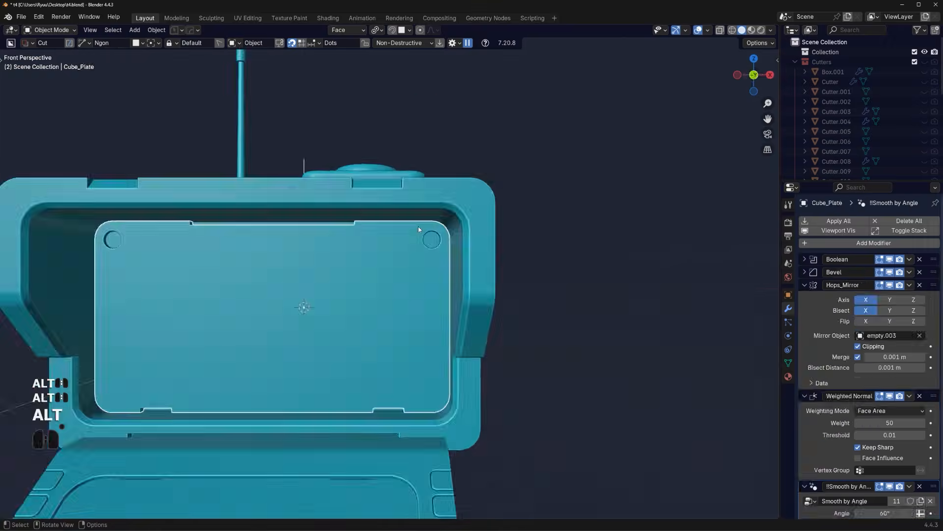
Cut a circle about 0.045 across into the front rim's side strip, just above its slanted section
key("KP_5")
middle_click_drag(448, 224, 411, 283, "shift")
scroll(442, 300, "up", 3)
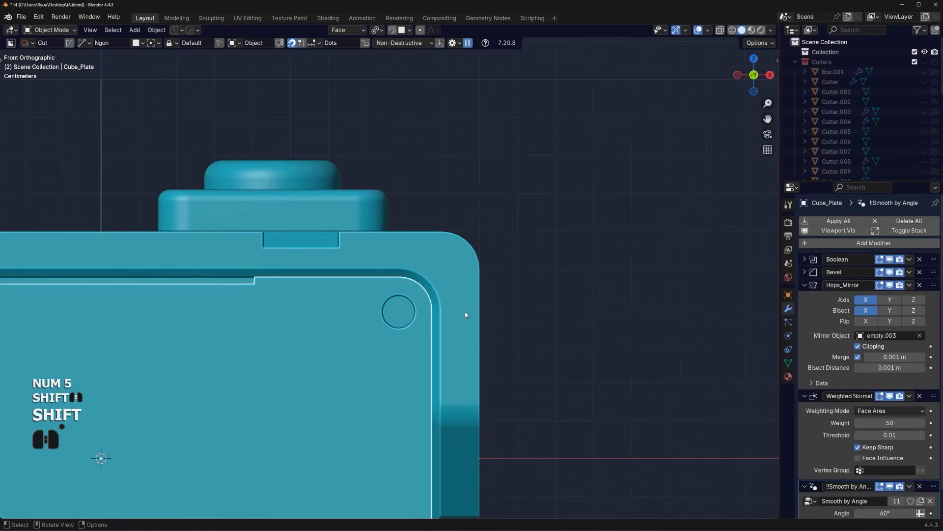
left_click(472, 365)
middle_click_drag(472, 365, 430, 316, "shift")
scroll(432, 317, "up", 1)
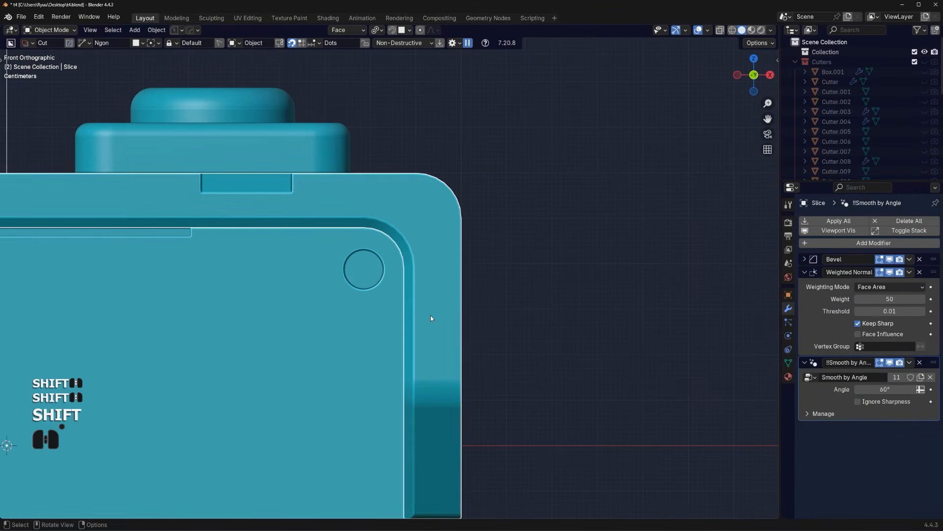
key("q")
key("d")
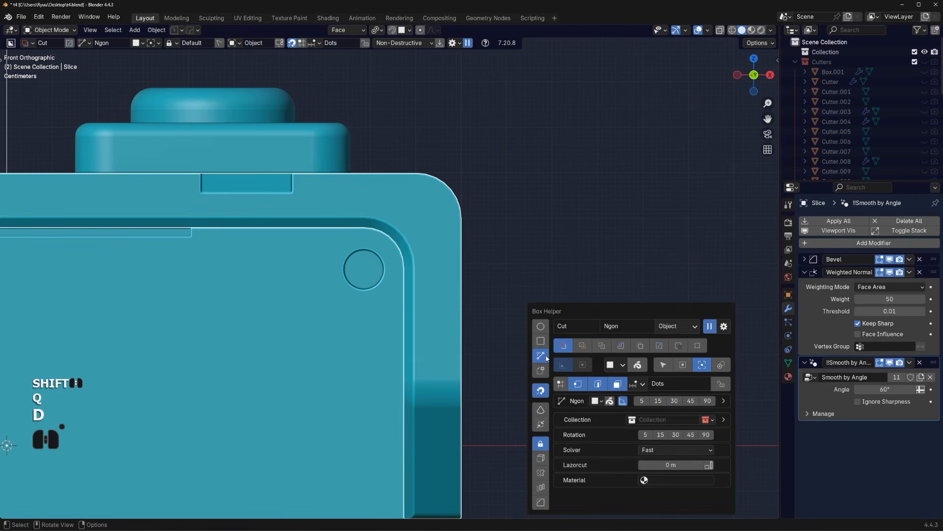
left_click(540, 326)
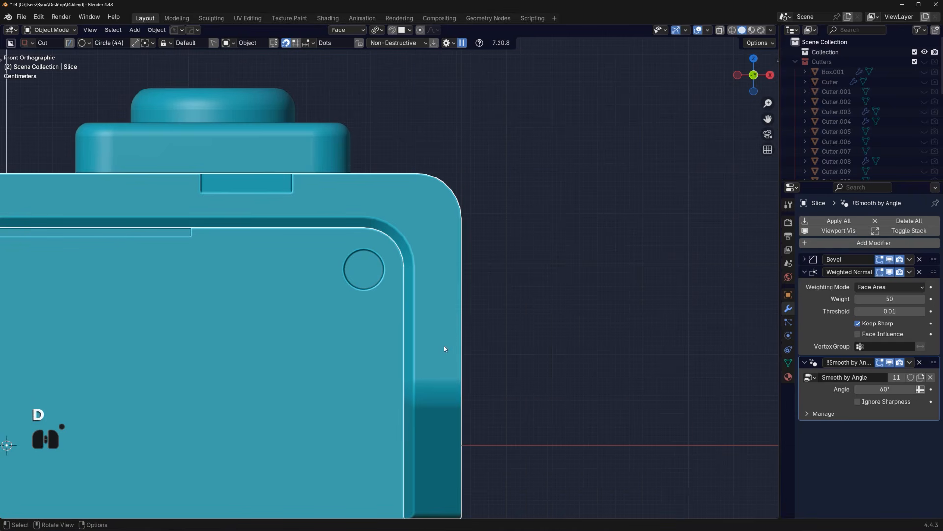
left_click_drag(439, 349, 449, 351)
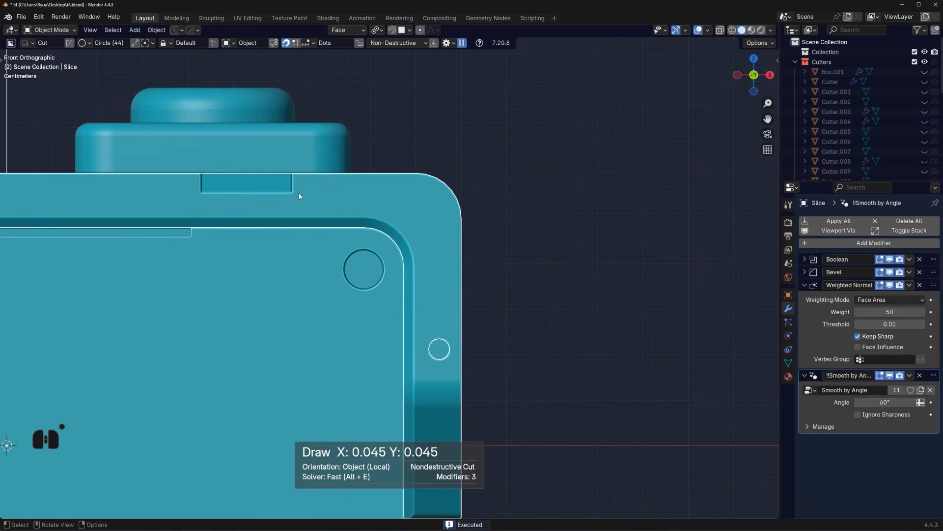
Mirror the front rim piece across the X axis about the 3D cursor so the circular cut is repeated on the opposite side strip
scroll(317, 224, "down", 5)
middle_click_drag(394, 279, 499, 297, "shift")
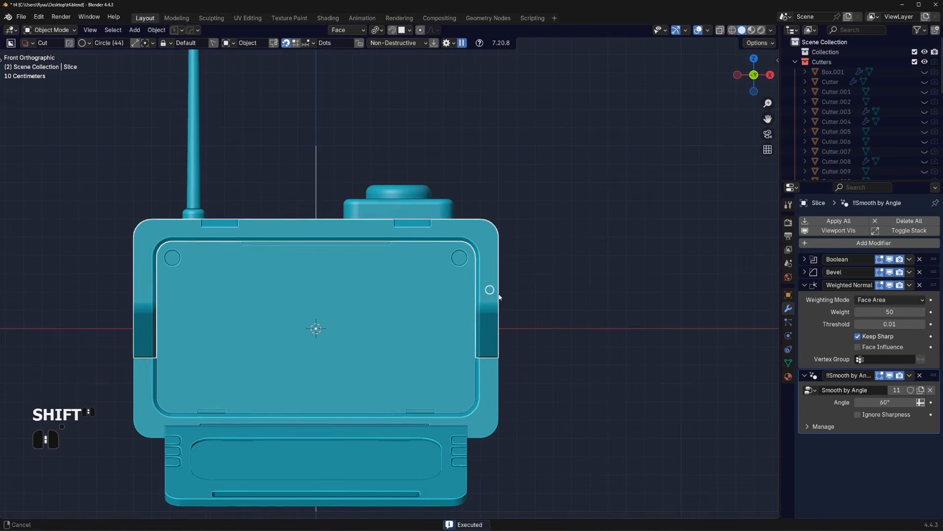
key("alt+x")
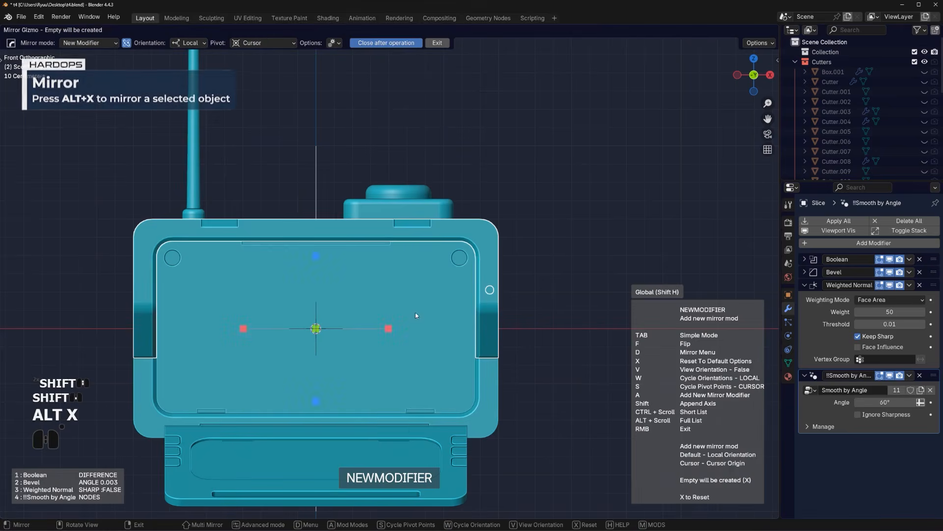
left_click(388, 328)
middle_click_drag(654, 217, 423, 255)
key("KP_5")
scroll(532, 275, "up", 6)
Select the case's main body in an orthographic side view and set BoxCutter to draw with the Box shape
scroll(532, 275, "down", 4)
scroll(476, 302, "down", 3)
key("KP_5")
left_click(367, 256)
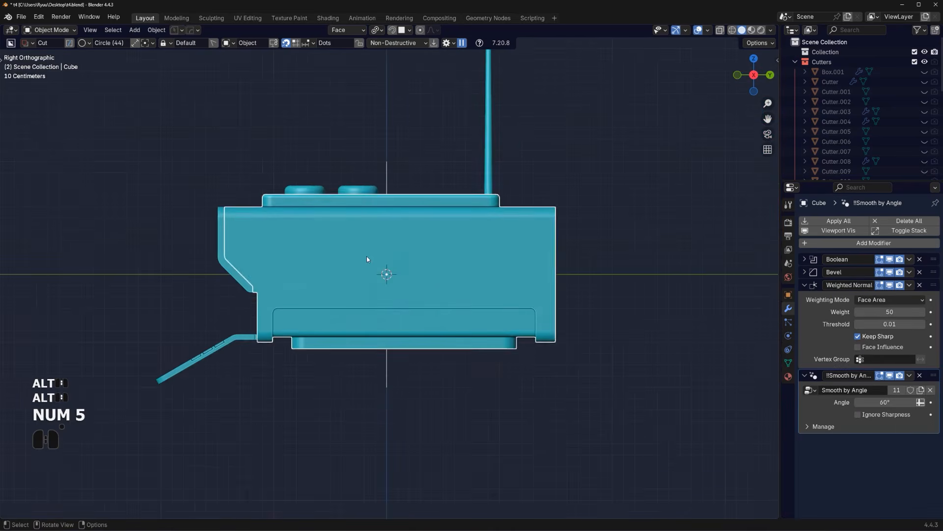
scroll(367, 259, "up", 3)
middle_click_drag(264, 305, 268, 318, "shift")
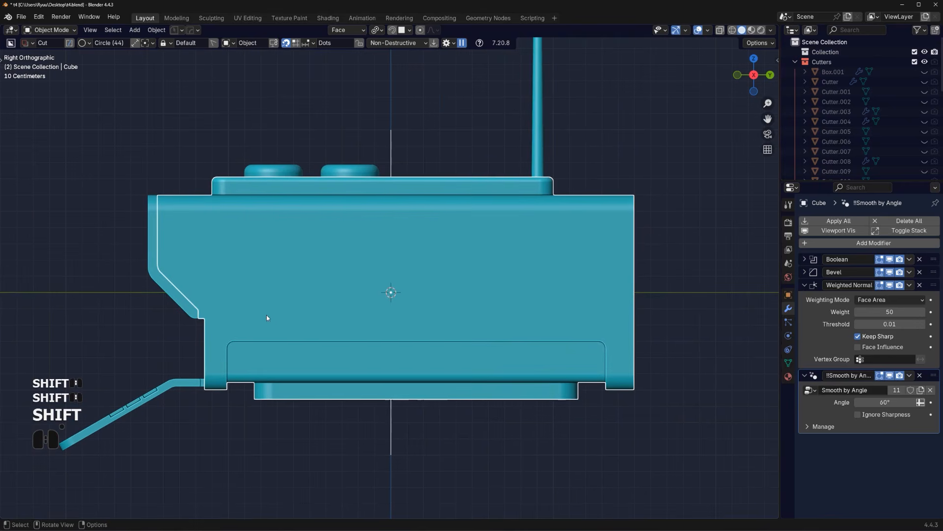
key("d")
left_click(269, 316)
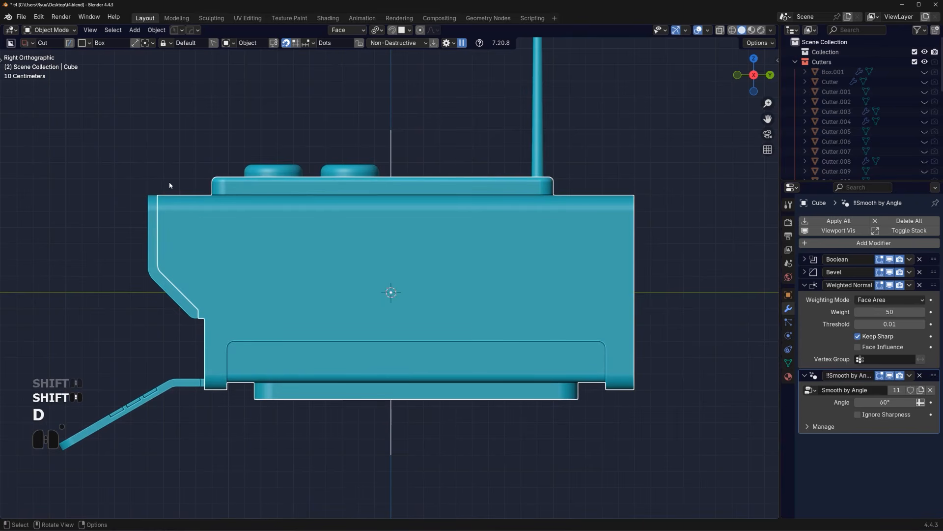
left_click(201, 225, "shift")
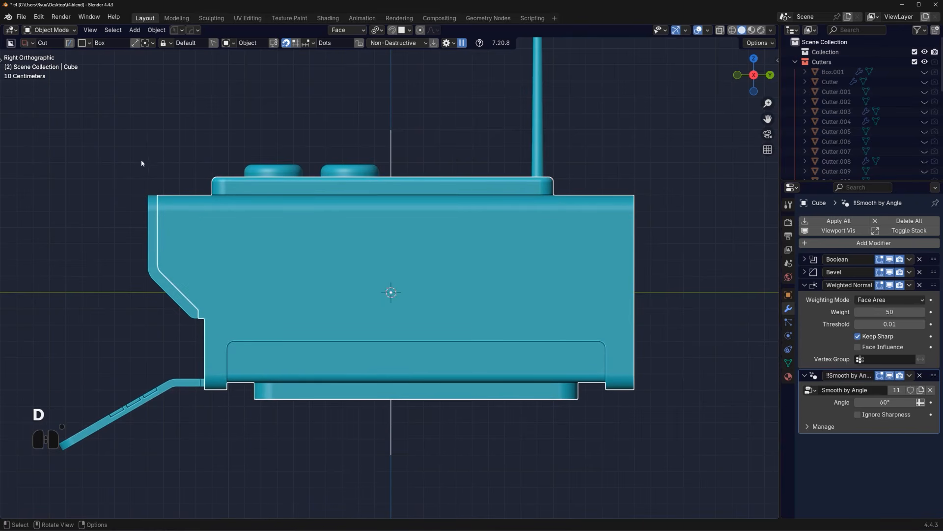
scroll(166, 297, "down", 1)
Try to slice the main body with a view-aligned box about 4.908 by 1.866 covering everything below its upper band, and undo it
mouse_move(58, 254)
left_mouse_down()
mouse_move(359, 386)
mouse_move(723, 506)
left_mouse_up()
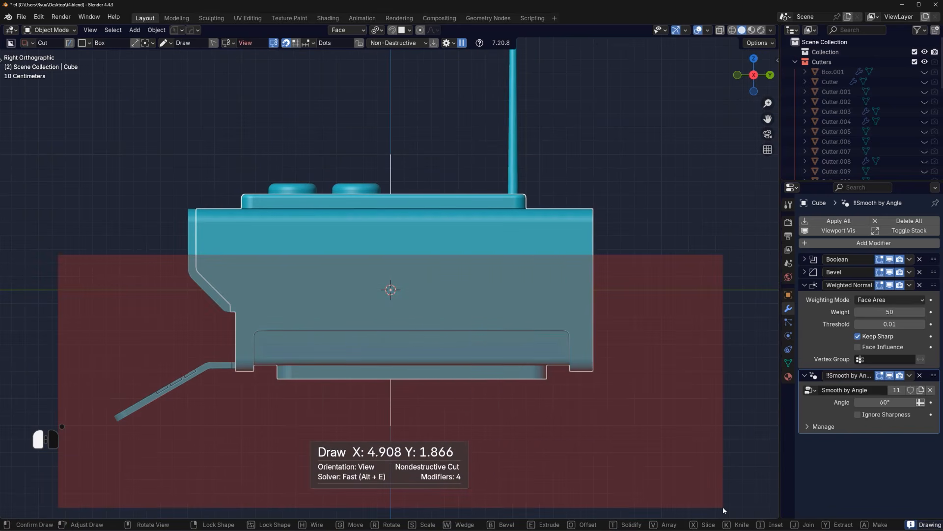
key("x")
key("space")
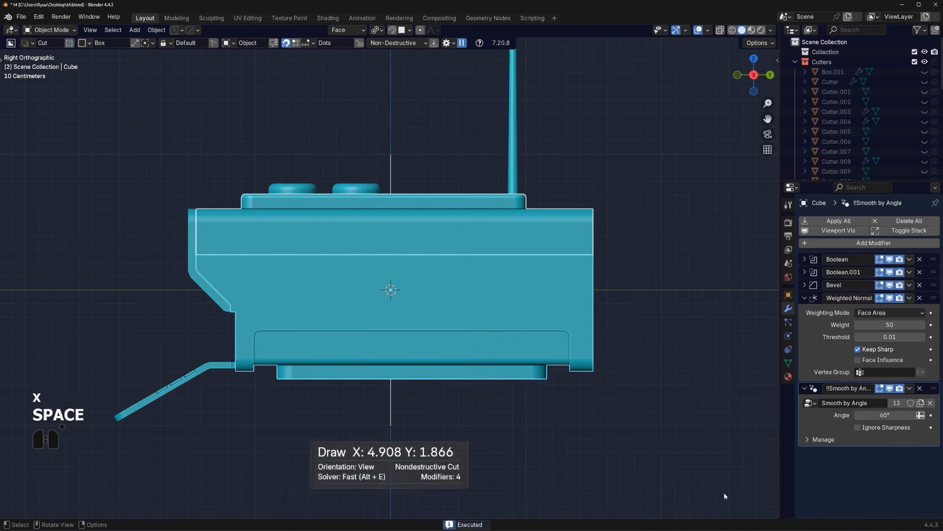
key("ctrl+z")
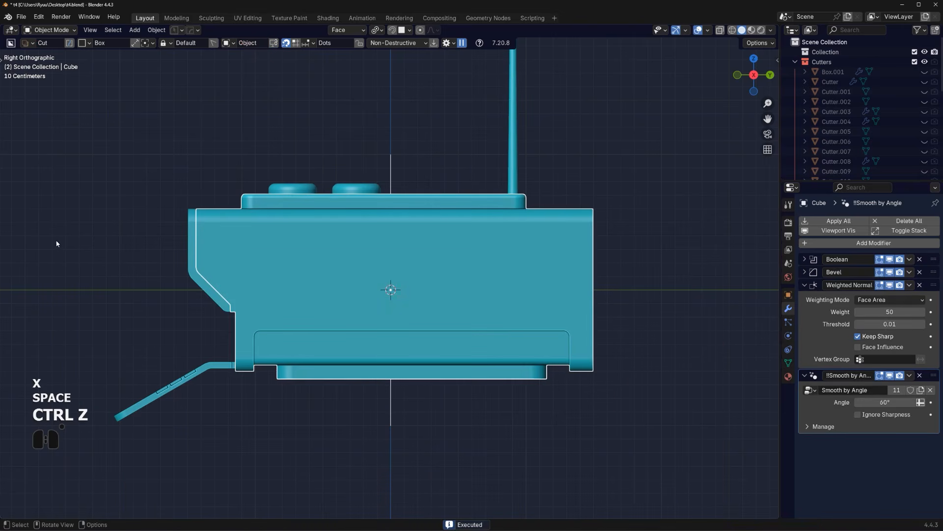
Slice the main body with a view-aligned box about 3.871 by 1.964, bevelled 0.095, leaving an upper band and a narrow rear strip
mouse_move(56, 244)
left_mouse_down()
mouse_move(430, 464)
mouse_move(591, 511)
mouse_move(582, 509)
left_mouse_up()
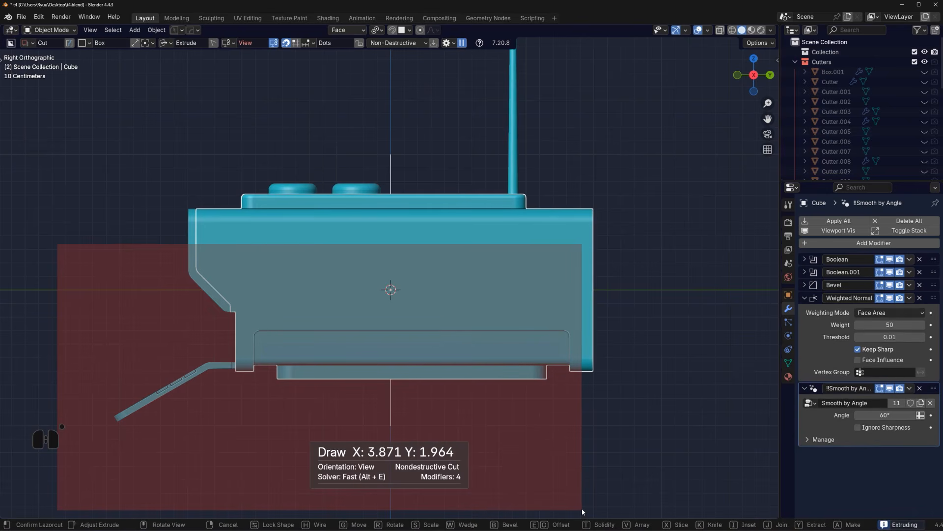
key("b")
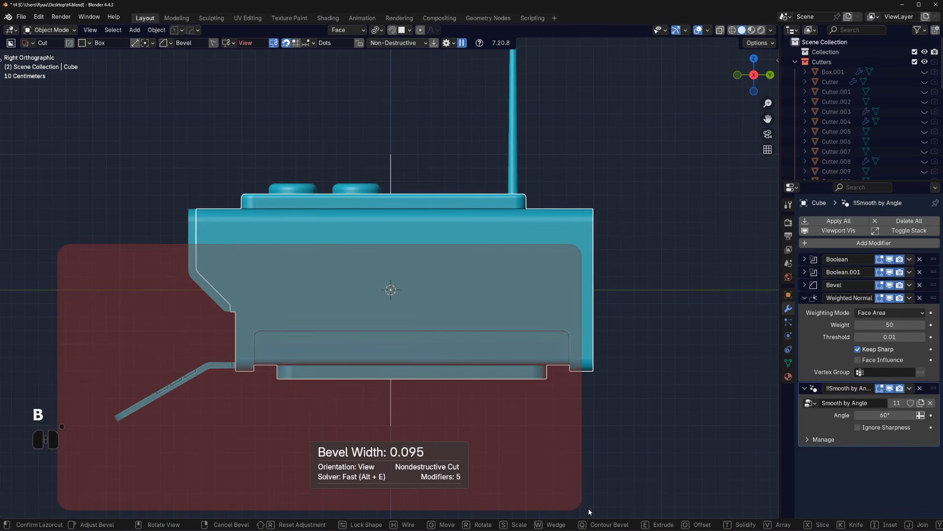
key("x")
key("space")
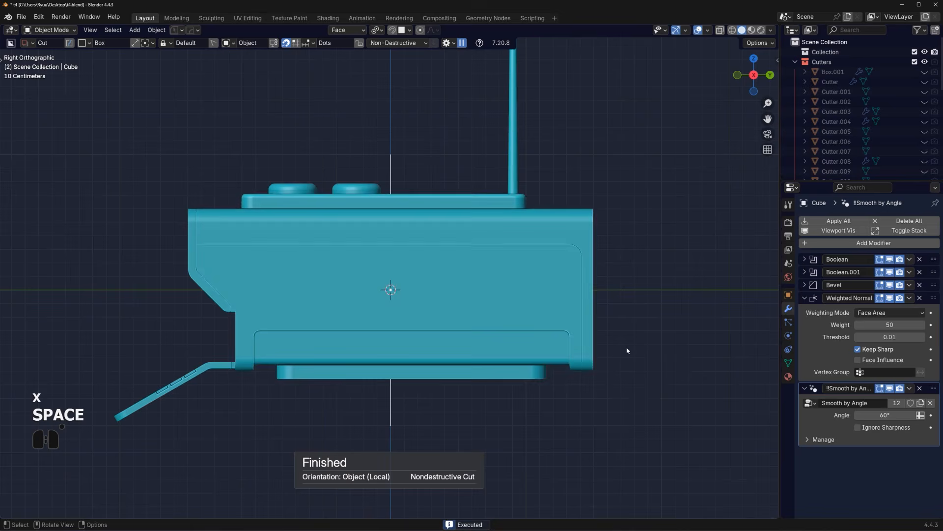
Reveal and select the rounded-box cutter that slices the main body
middle_click_drag(627, 350, 590, 377)
scroll(613, 331, "up", 2)
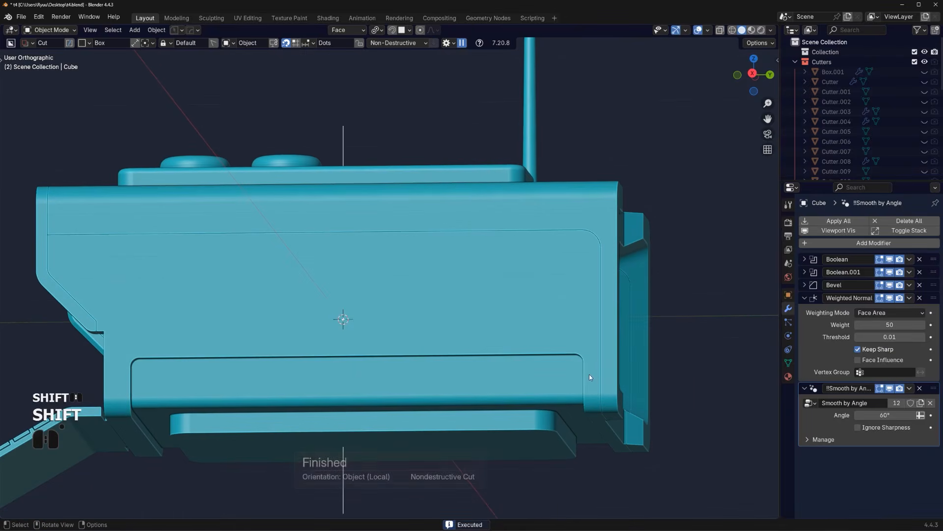
key("shift+q")
left_click(606, 346)
key("g")
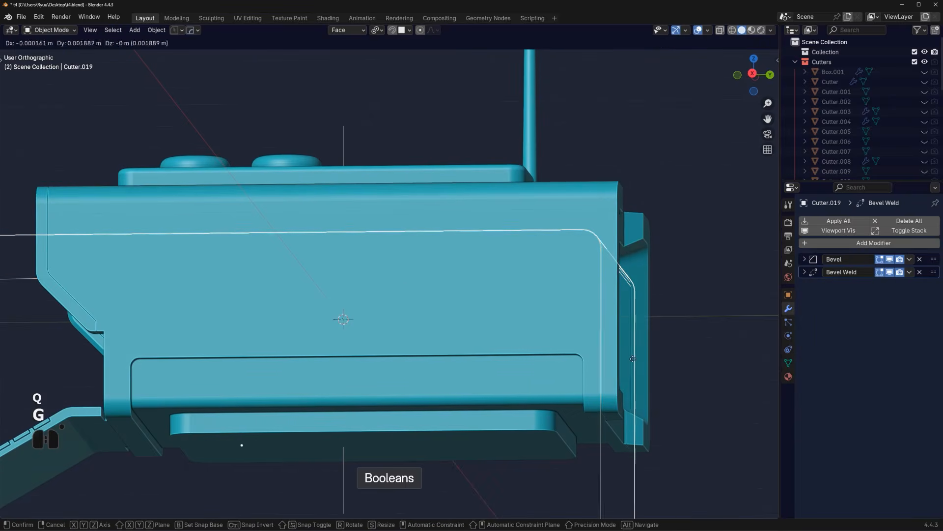
key("y")
key("x")
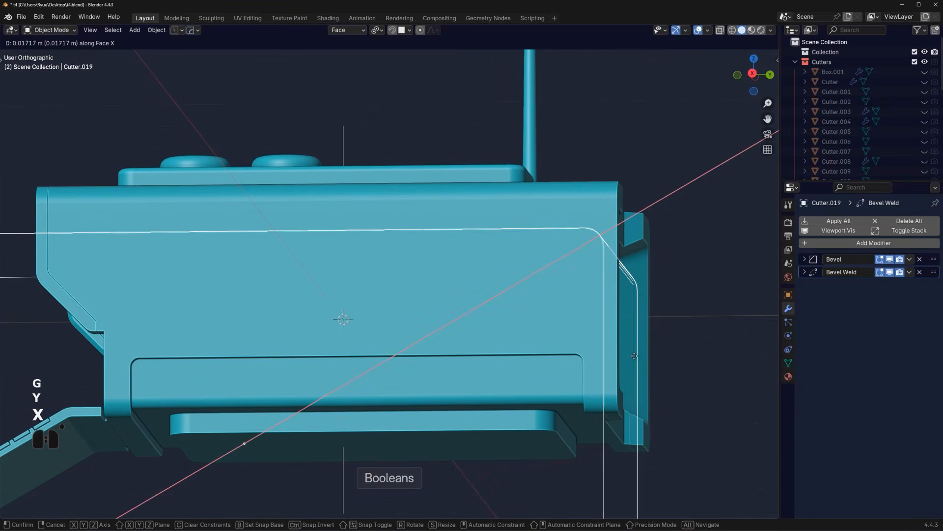
key("y")
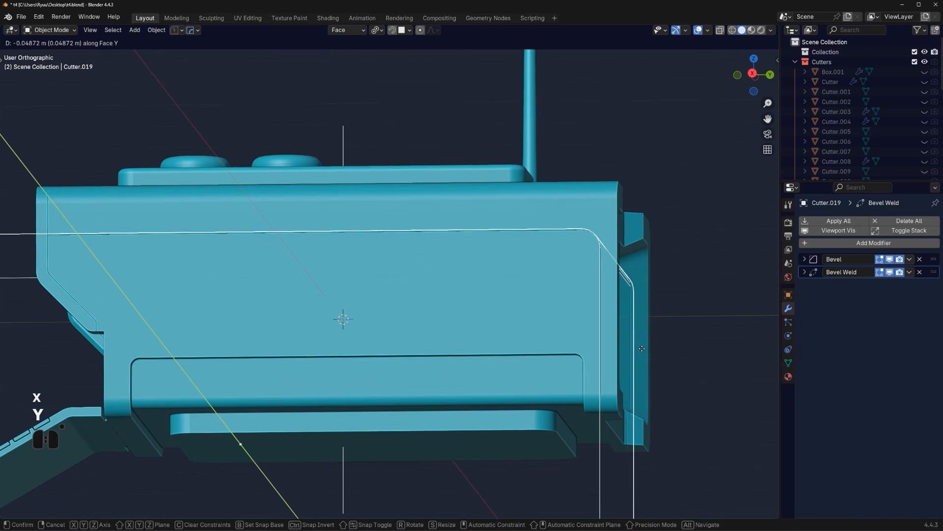
key("x")
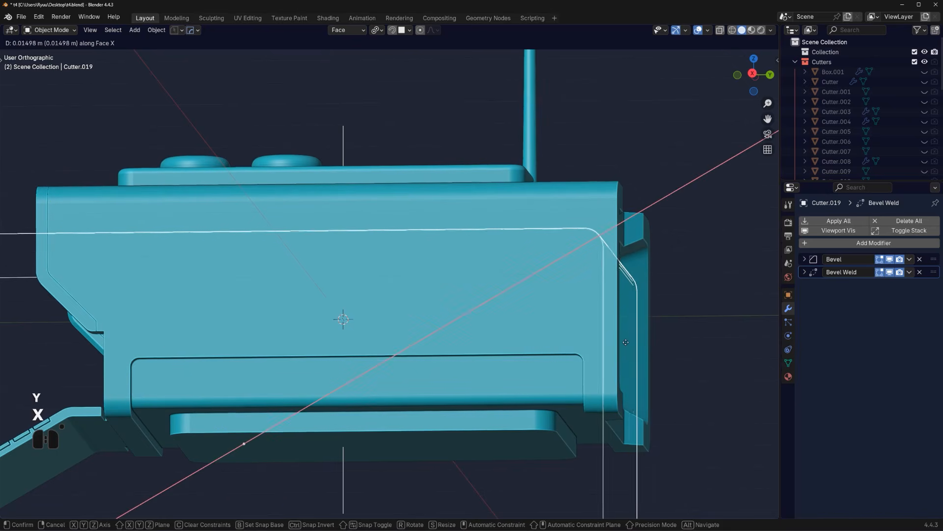
left_click(628, 342)
Switch the transform orientation to Global and move the rounded-box cutter along Y, closer to the body's rear edge
scroll(628, 341, "down", 4)
middle_click_drag(628, 341, 405, 57, "alt")
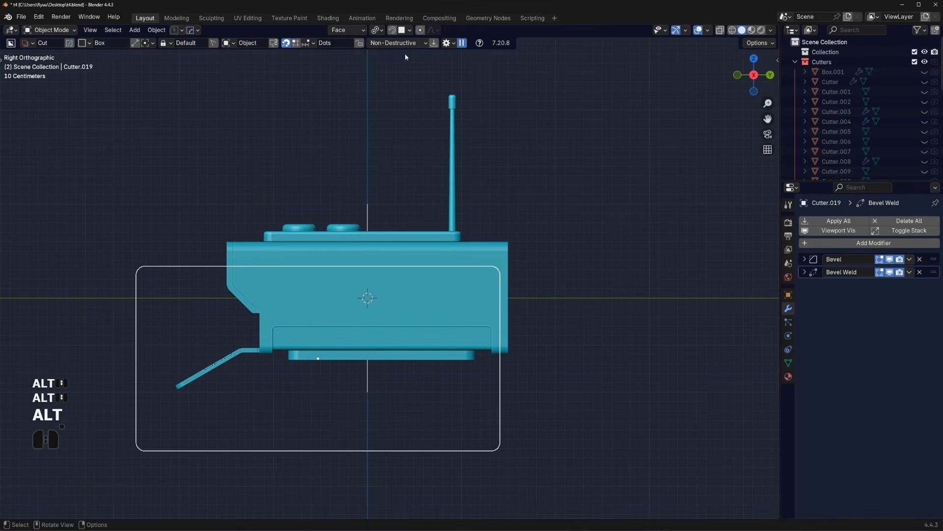
left_click(363, 30)
left_click(346, 61)
scroll(649, 311, "up", 3)
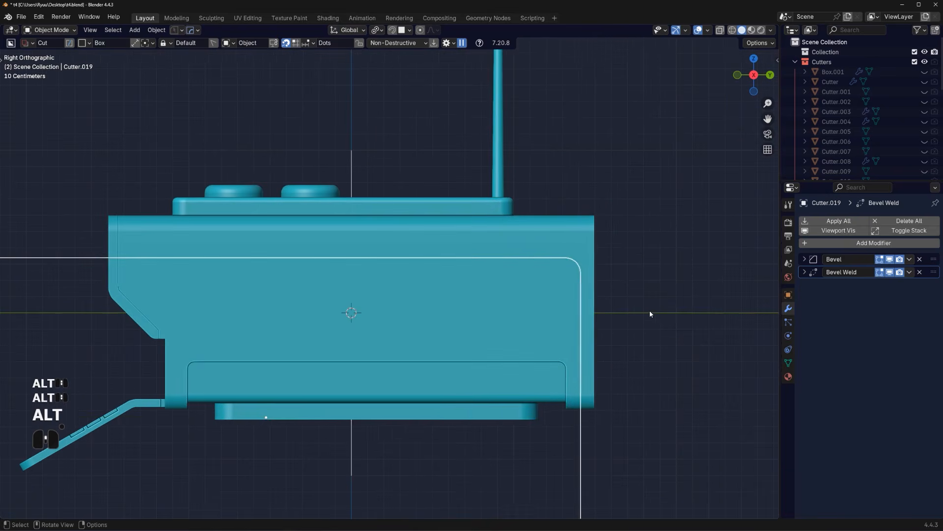
key("g")
key("y")
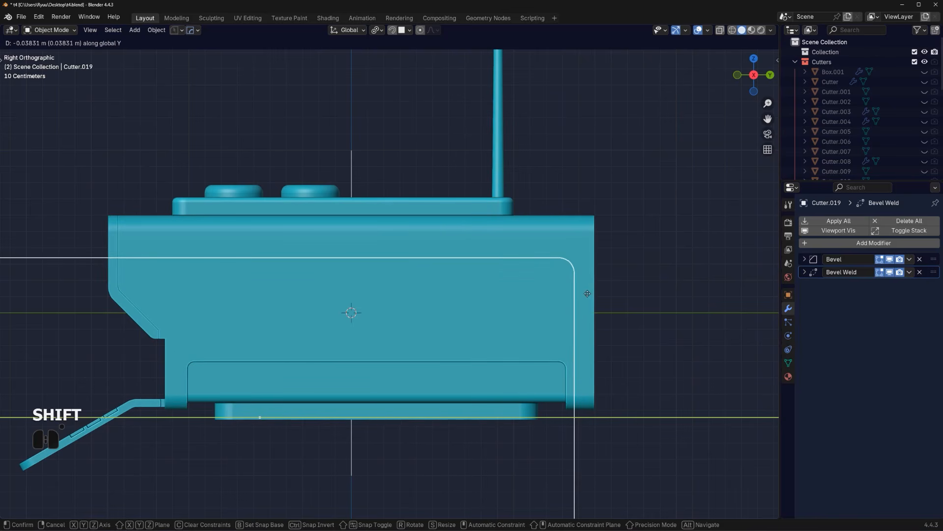
left_click(704, 297)
left_click(661, 283)
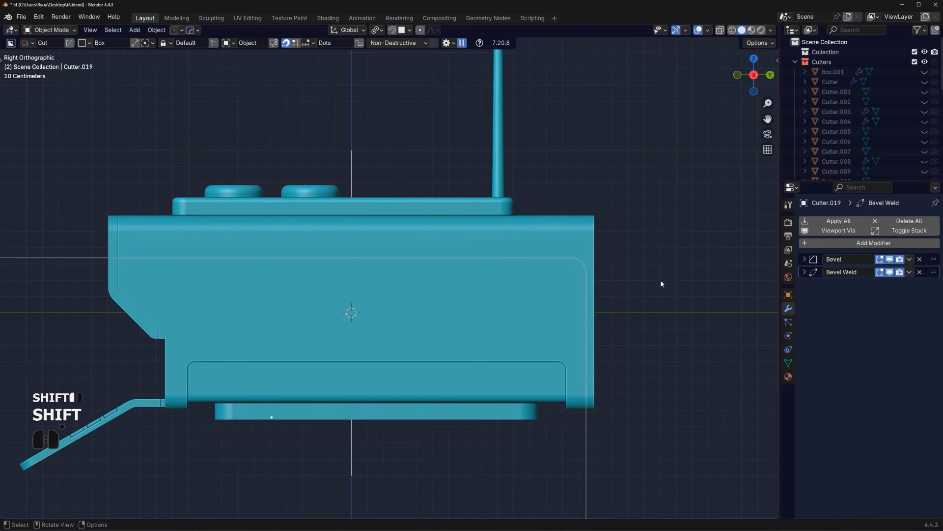
Cut a small circular hole about 0.077 deep into the lower corner of the case's rear rim using the Circle shape
middle_click_drag(625, 304, 393, 299)
key("KP_5")
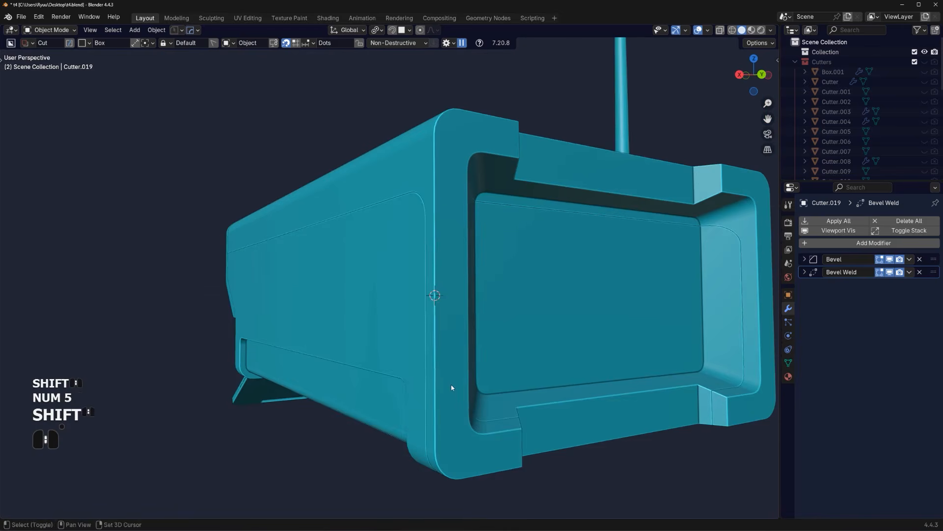
left_click(418, 421)
key("d")
left_click(413, 324)
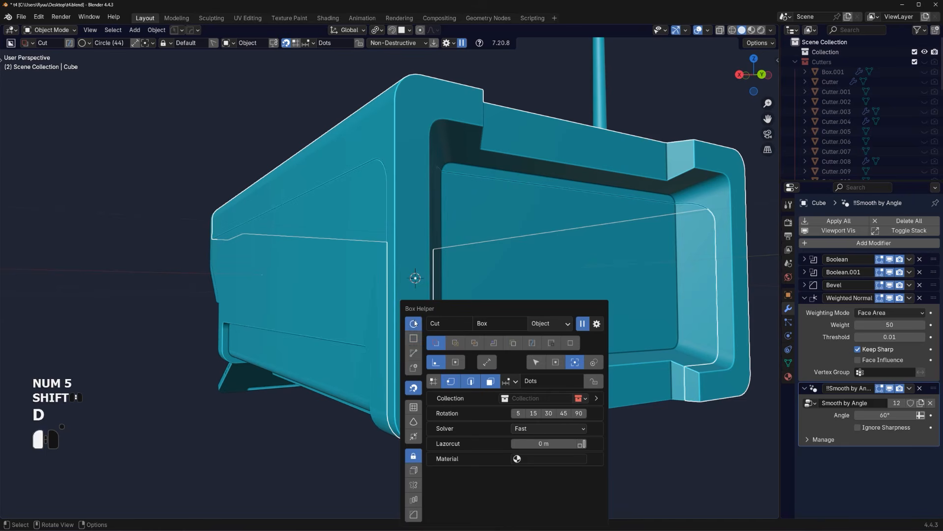
left_click_drag(419, 414, 426, 417)
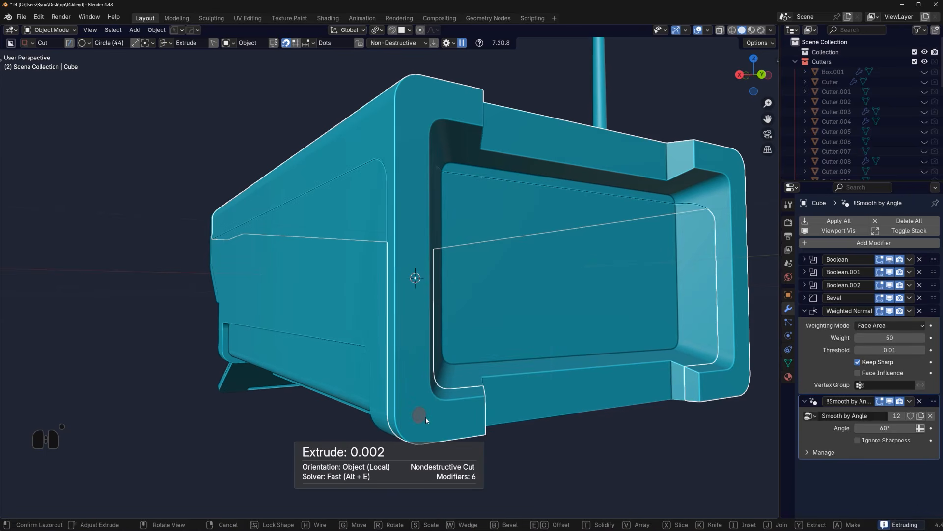
left_click(423, 397)
Duplicate the rear hole's cutter straight up along Z to the rim's upper corner in an orthographic back view
middle_click_drag(422, 397, 419, 327, "alt")
key("KP_5")
middle_click_drag(334, 340, 609, 273, "shift")
scroll(590, 268, "down", 1)
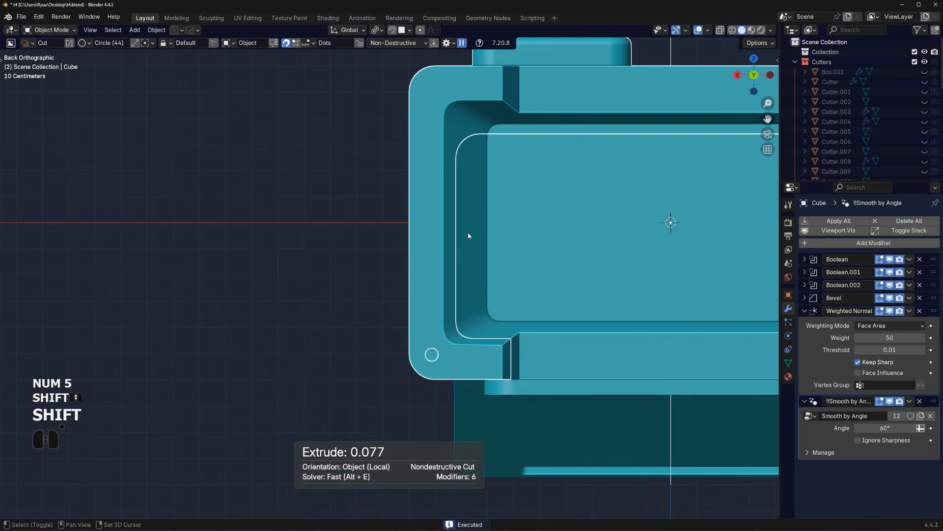
key("q")
left_click(461, 354)
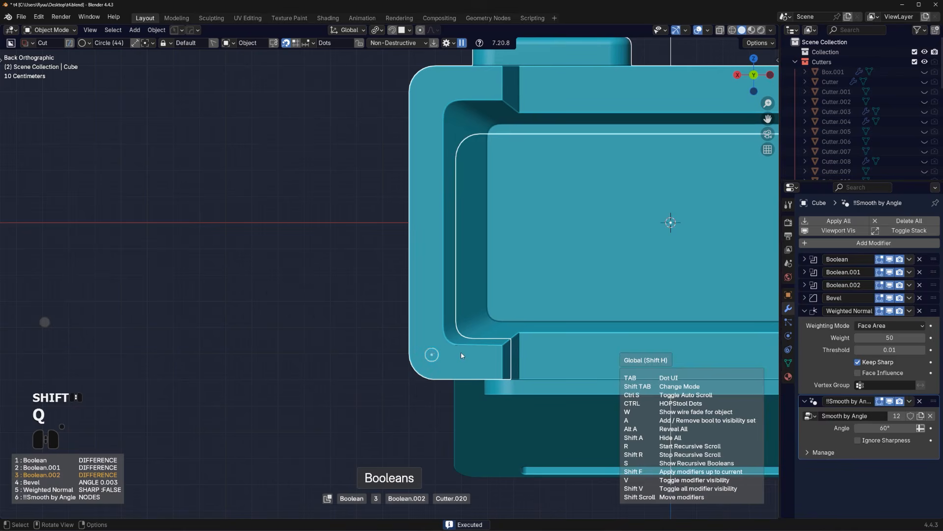
left_click(476, 376)
key("shift+d")
key("z")
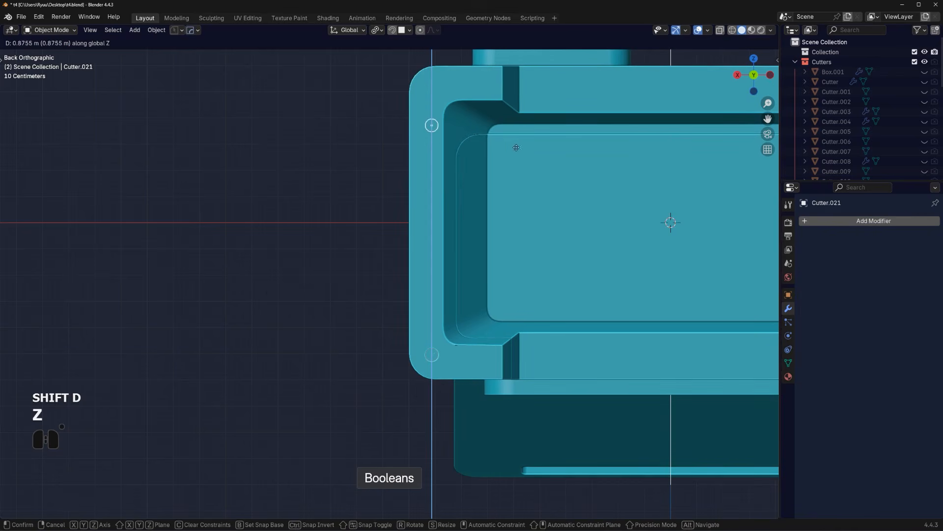
left_click(522, 117)
Subtract the duplicated cutter from the main body with a HardOps Difference boolean
left_click(482, 89, "shift")
key("q")
mouse_move(472, 120)
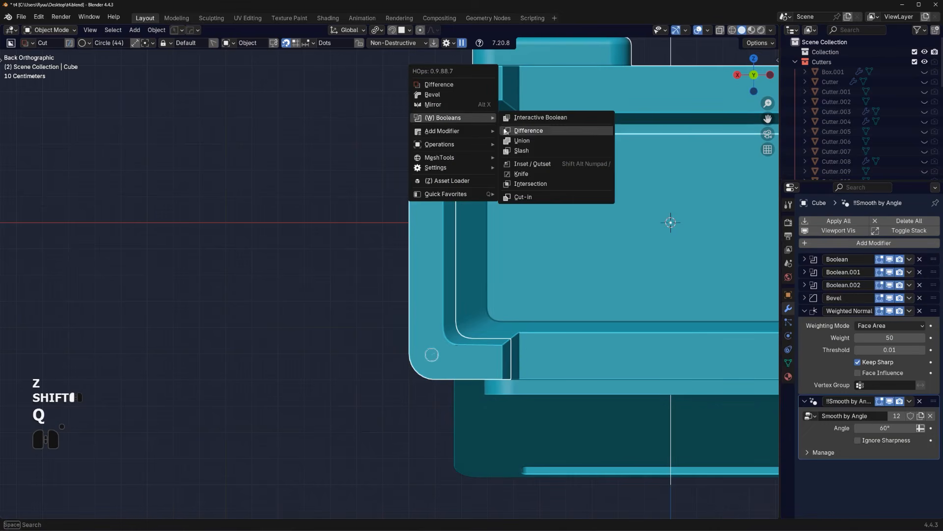
left_click(528, 130)
scroll(544, 185, "down", 3)
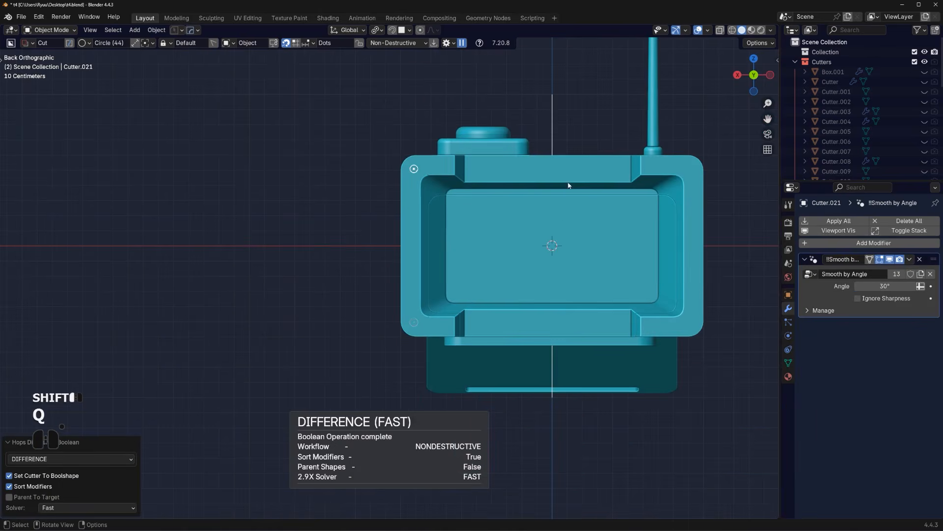
Mirror the upper corner hole's cutter across the X axis about the 3D cursor to the rear rim's opposite side
middle_click_drag(569, 185, 525, 229)
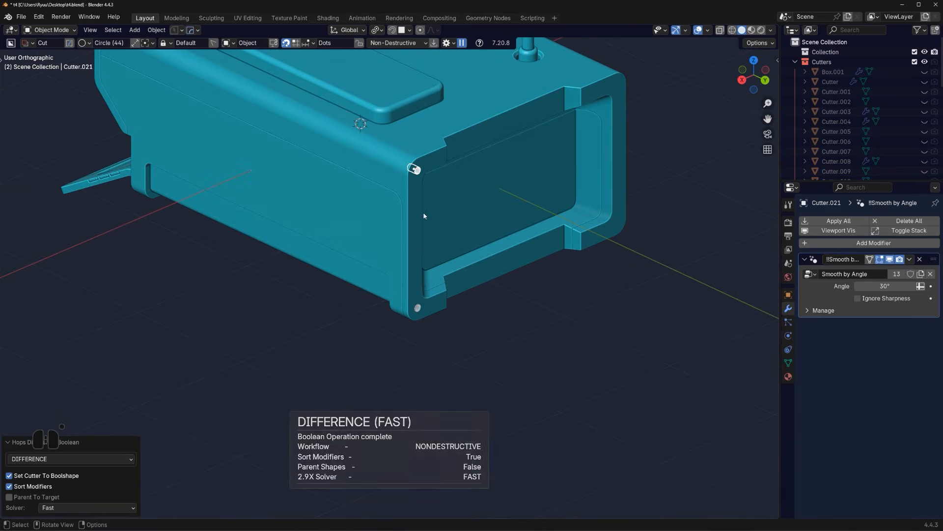
middle_click_drag(462, 226, 479, 267, "shift")
key("KP_5")
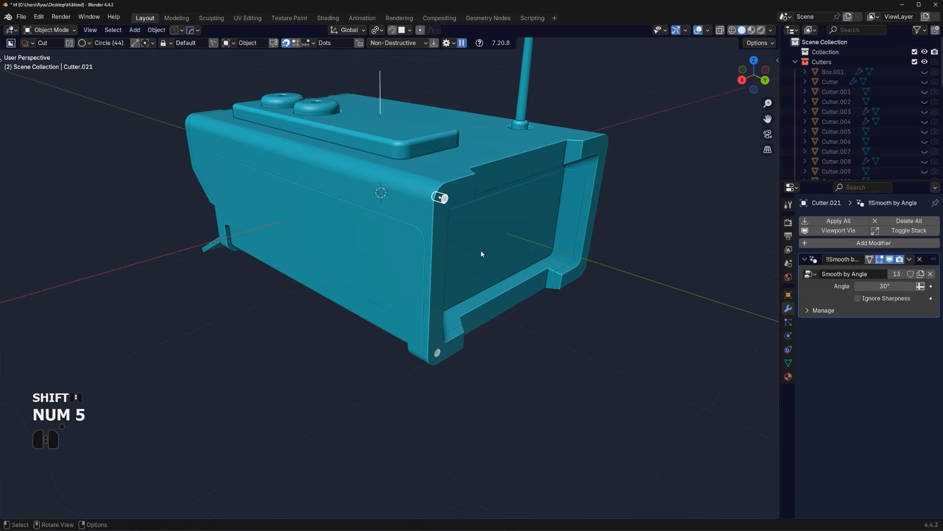
key("alt+x")
middle_click_drag(345, 202, 371, 205)
left_click(380, 160)
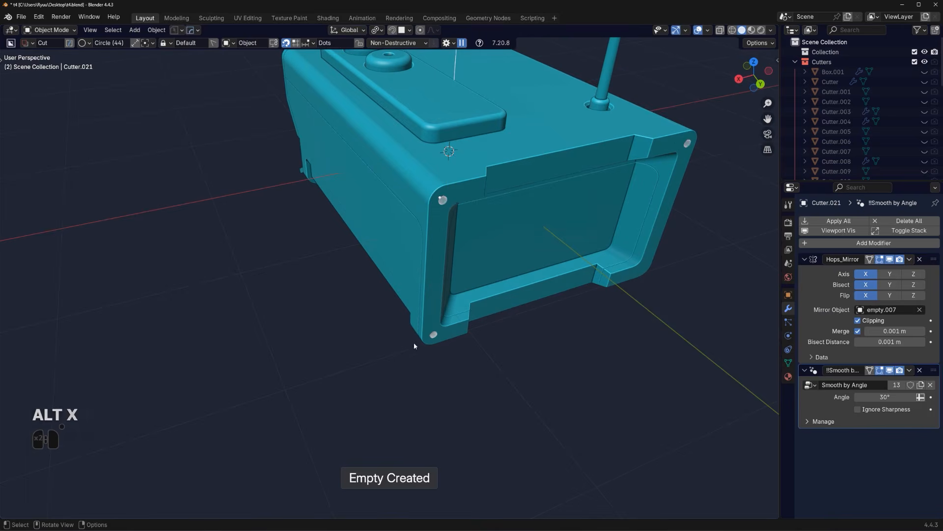
Select the lower corner hole's cutter through the main body's booleans and mirror it across the X axis about the 3D cursor
left_click(464, 325)
key("q")
left_click(467, 344)
scroll(468, 346, "down", 1)
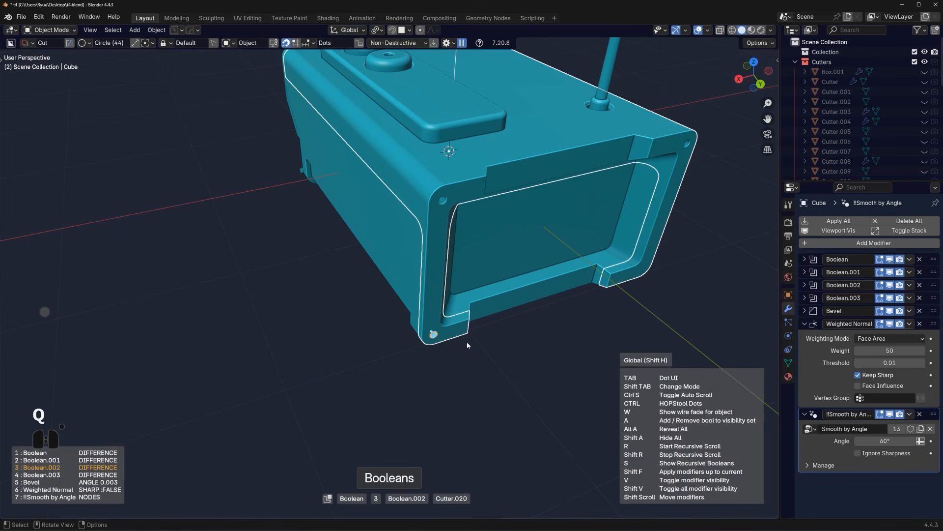
left_click(467, 345)
key("q")
key("alt+x")
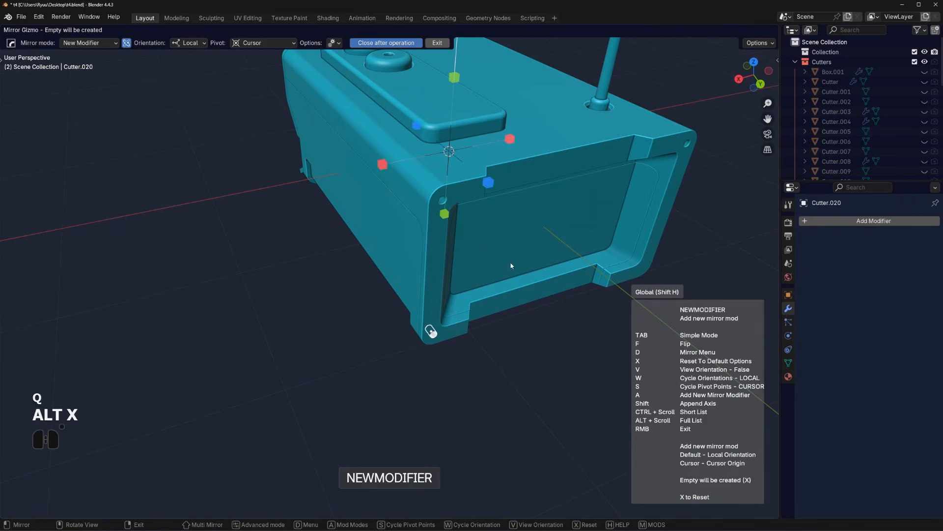
left_click(381, 165)
Hide the boolean cutters and bring the case's sliced side into view
middle_click_drag(297, 320, 482, 294)
middle_click_drag(347, 278, 492, 295, "shift")
key("shift+apostrophe")
scroll(390, 308, "up", 3)
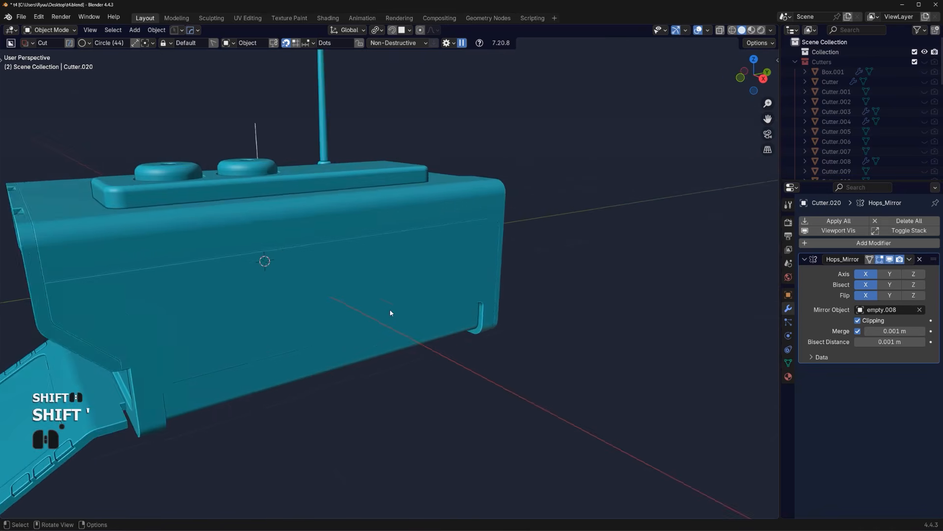
Look straight down on the whole case in orthographic view and switch the BoxCutter shape to Ngon
middle_click_drag(390, 310, 192, 317, "shift")
scroll(397, 291, "down", 1, "alt")
key("KP_5")
scroll(275, 276, "down", 2)
scroll(404, 310, "down", 1)
key("KP_5")
middle_click_drag(407, 275, 462, 285)
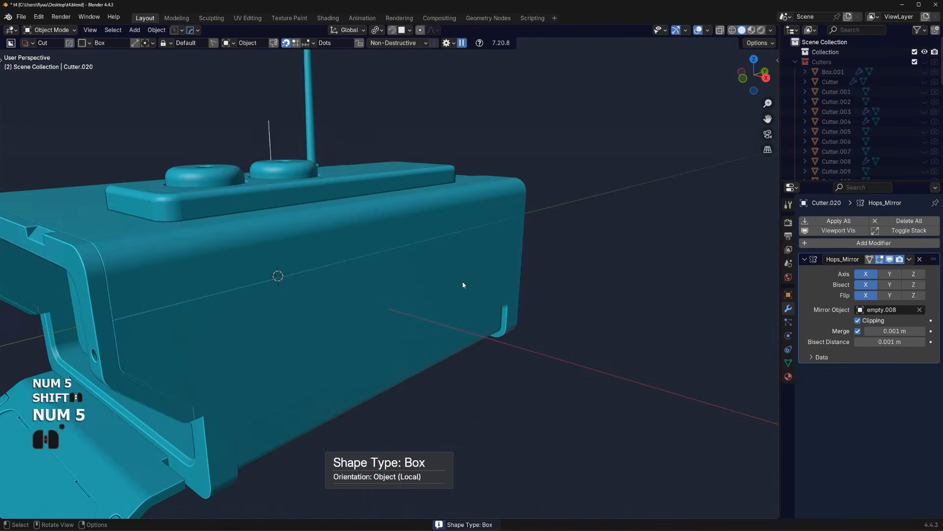
scroll(396, 316, "down", 2)
middle_click_drag(396, 316, 425, 315)
middle_click_drag(425, 315, 405, 381, "shift")
key("KP_5")
key("d")
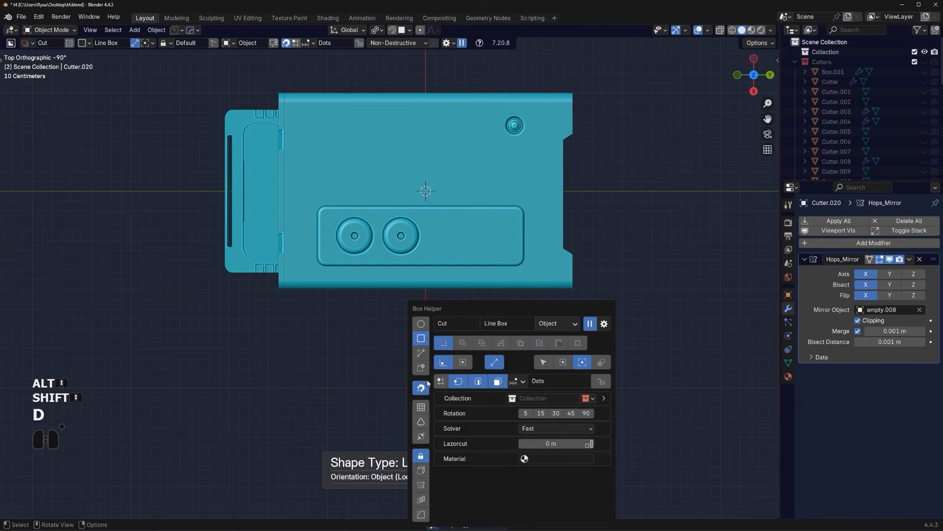
left_click(421, 352)
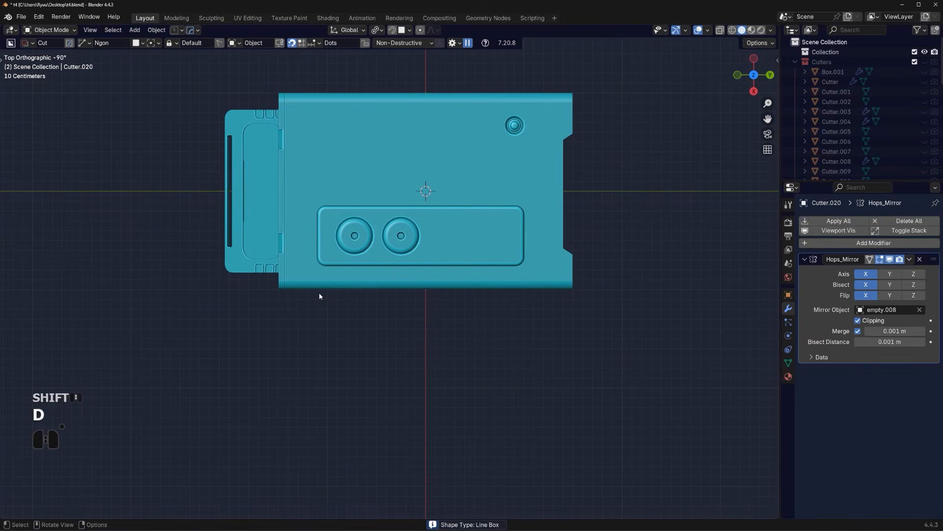
Cancel the filled ngon beside the case and set the Ngon shape's type to Line
left_click_drag(321, 295, 323, 305)
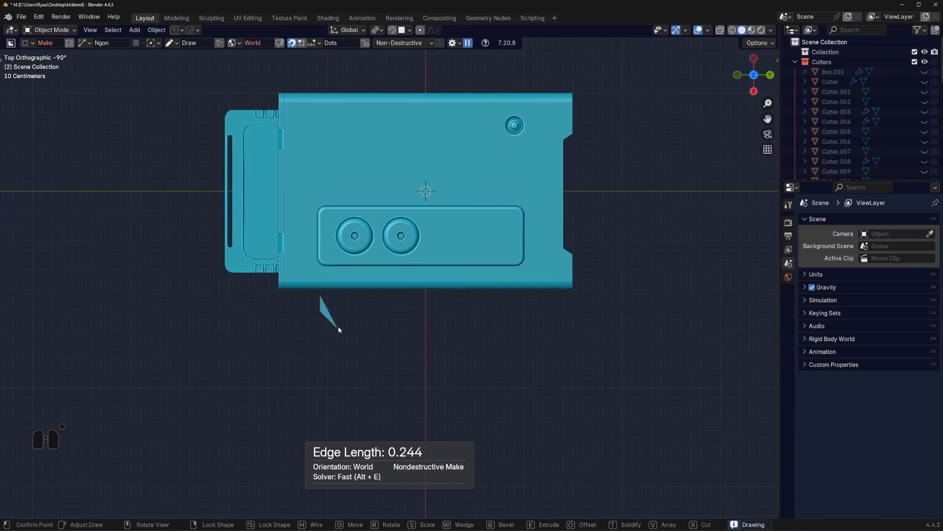
right_click(336, 325)
key("d")
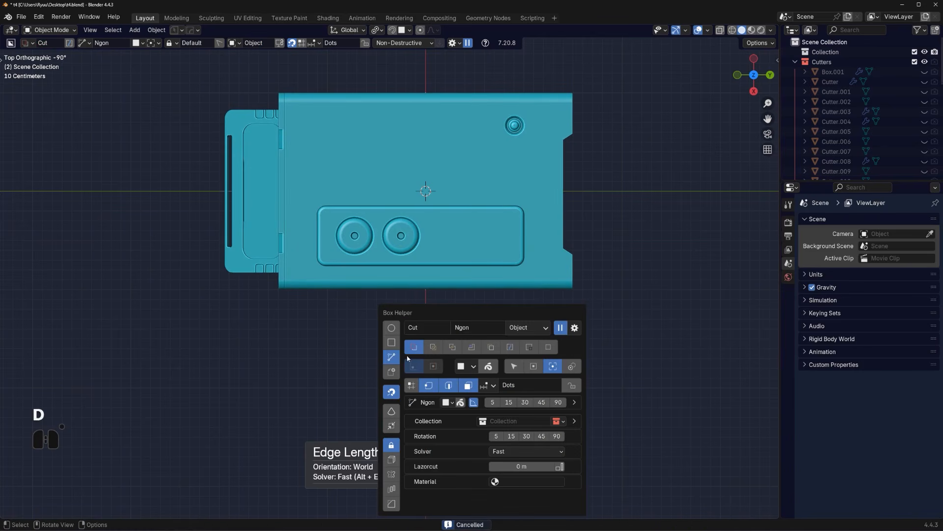
left_click(472, 367)
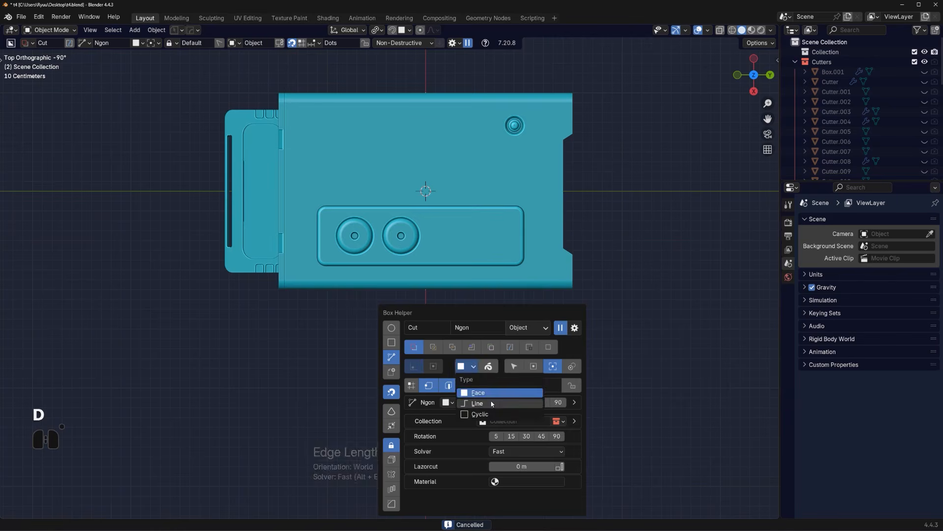
left_click(474, 392)
Draw an open handle outline with two angled corners beside the case's long side and extrude it vertically about 0.39 m into a strip
left_click_drag(319, 298, 319, 314)
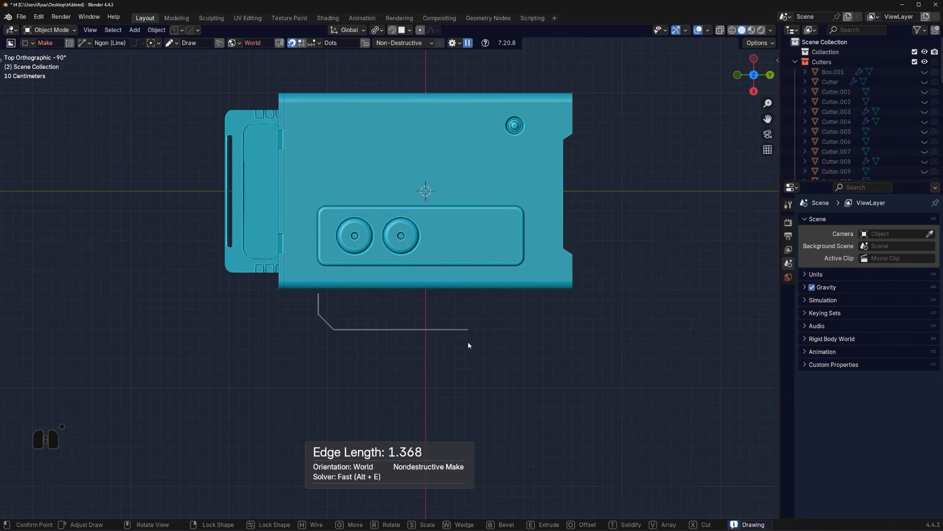
left_click(488, 335)
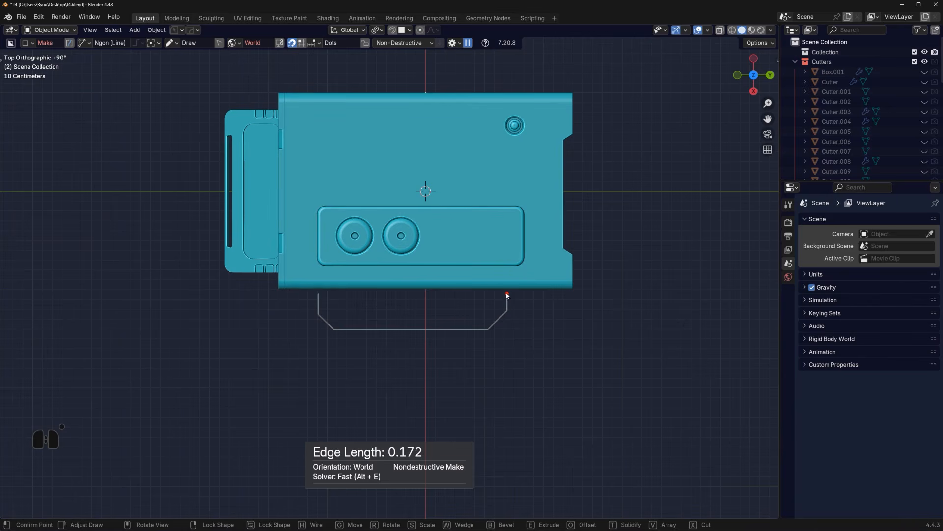
middle_click_drag(507, 295, 512, 227)
key("e")
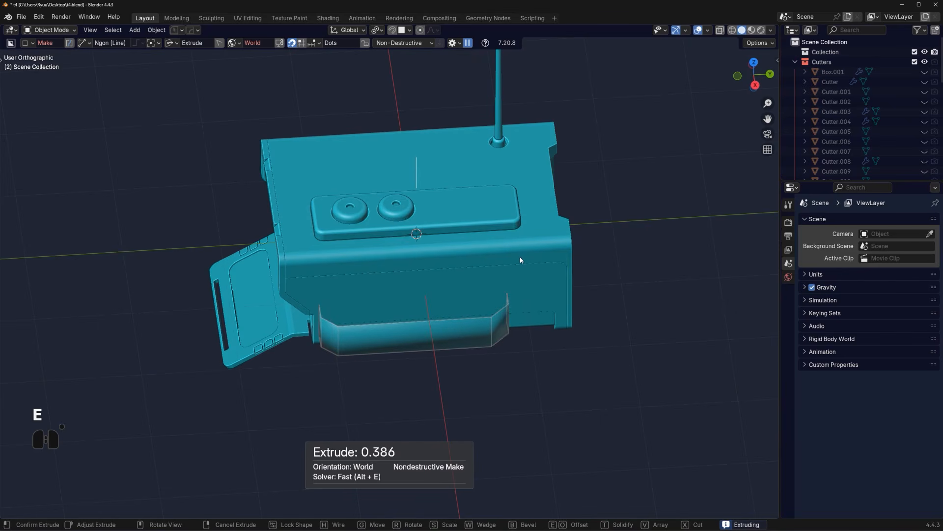
key("Tab")
key("space")
scroll(371, 379, "up", 2)
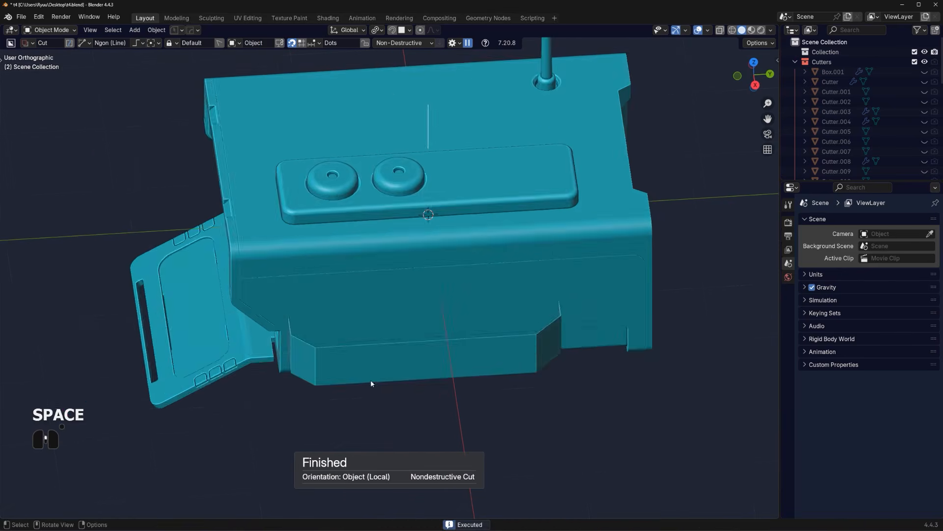
Add a centred loop cut across the handle strip's long face and set the strip's origin to it
middle_click_drag(370, 379, 482, 301)
scroll(433, 294, "up", 2)
key("Tab")
left_click(481, 294)
key("Tab")
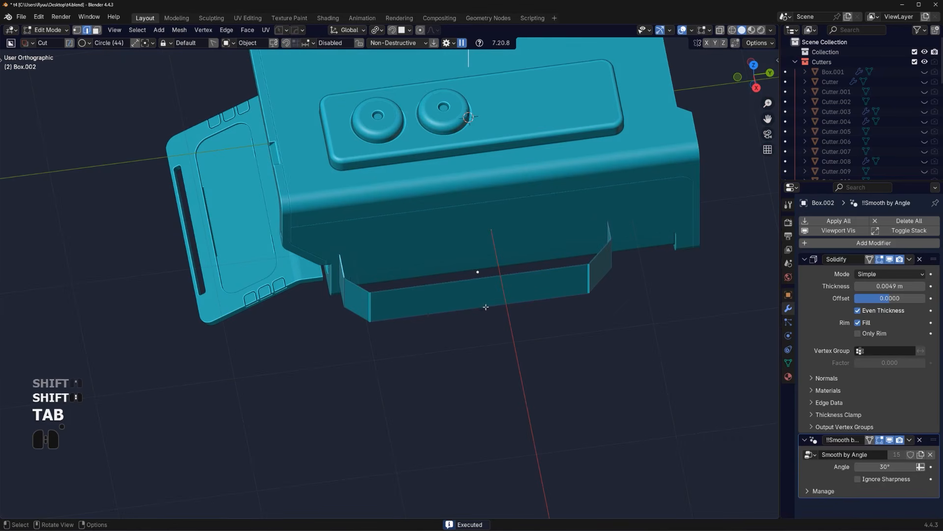
key("ctrl+r")
left_click(476, 289)
right_click(476, 289)
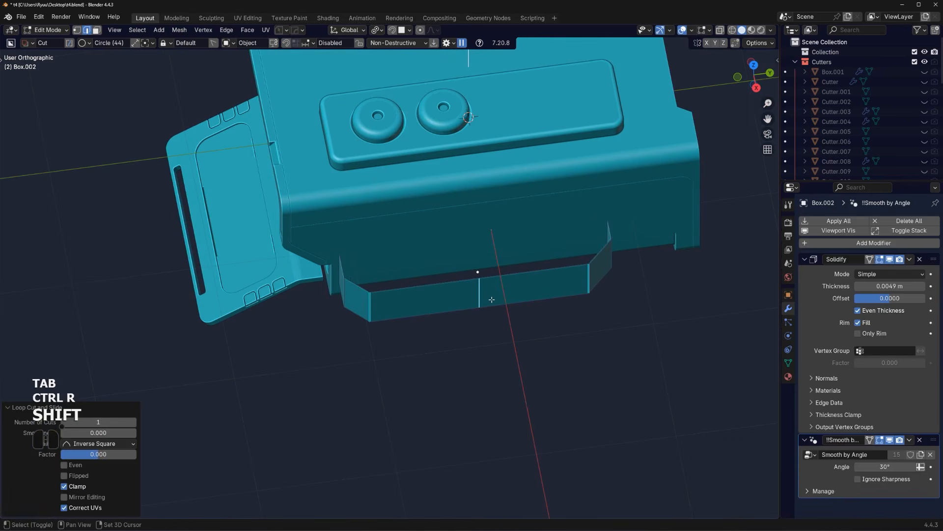
key("shift+s")
left_click(480, 368)
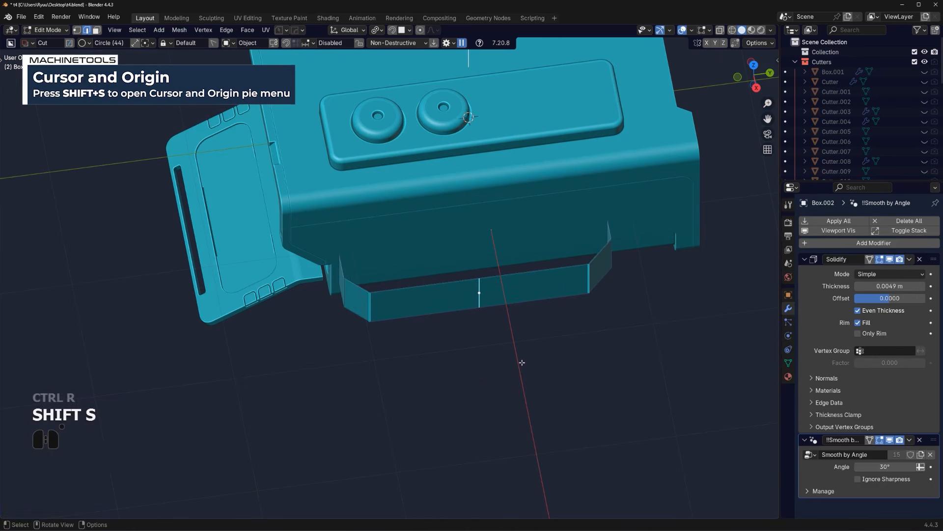
Bevel the four vertical corner edges of the handle strip with 7 segments
key("alt+x")
middle_click_drag(460, 347, 338, 346)
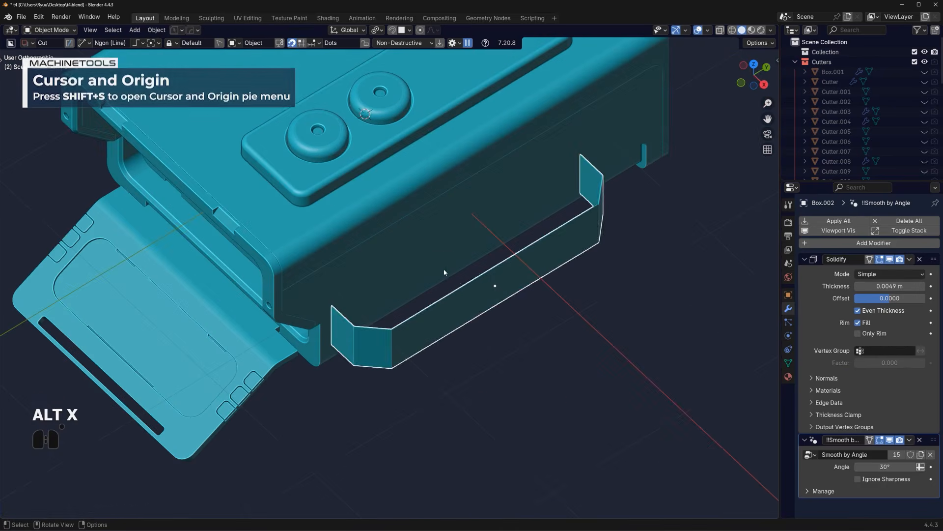
key("Tab")
key("ctrl+z")
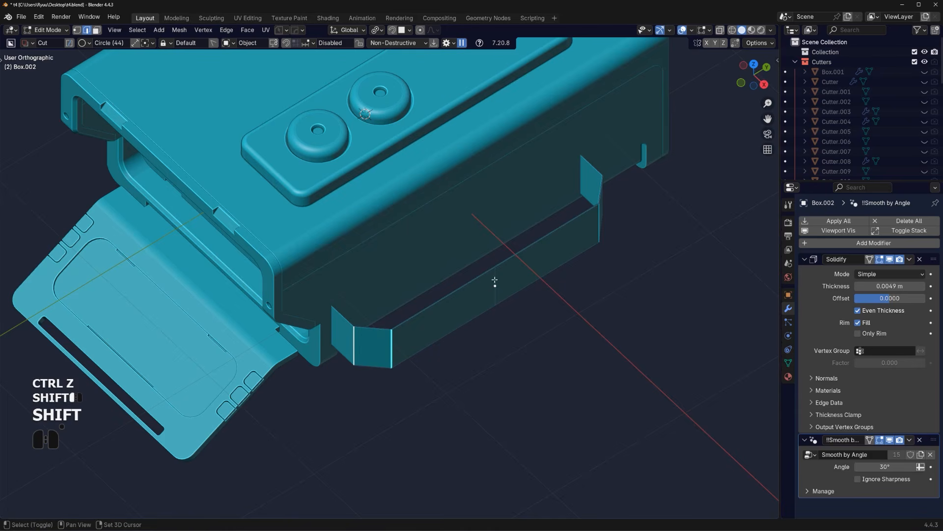
middle_click_drag(609, 197, 649, 231)
key("ctrl+b")
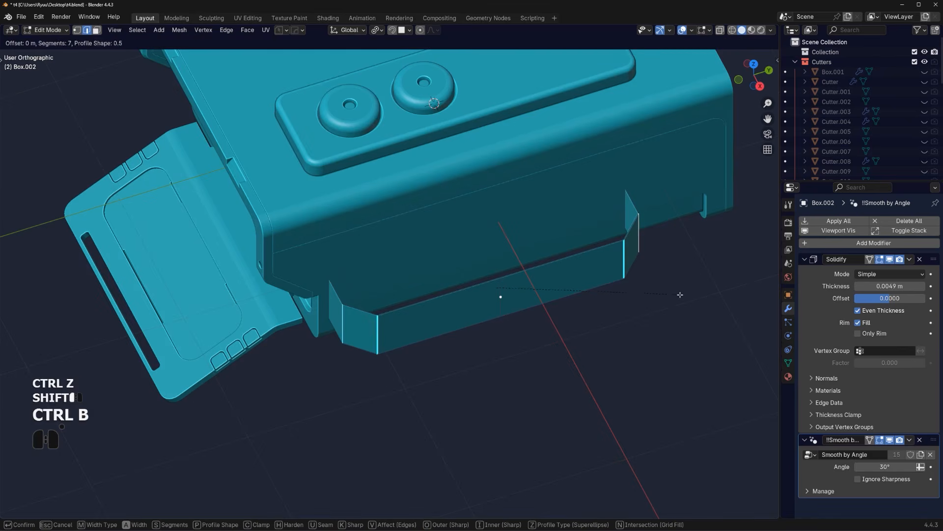
left_click(724, 307, "shift")
key("Tab")
Give the handle strip a wall thickness of about 0.06 m with the HardOps Solidify modifier at offset 0
middle_click_drag(510, 374, 582, 335)
key("w")
key("q")
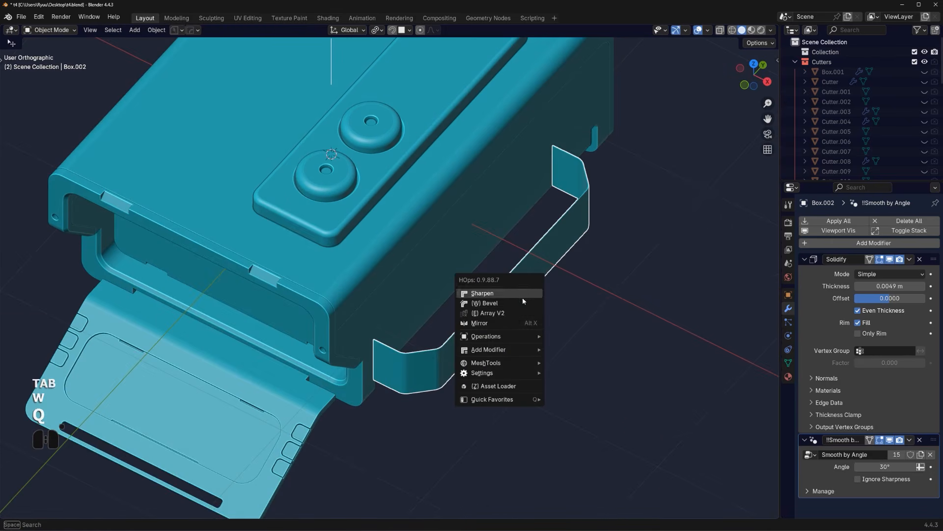
mouse_move(511, 350)
left_click(556, 357)
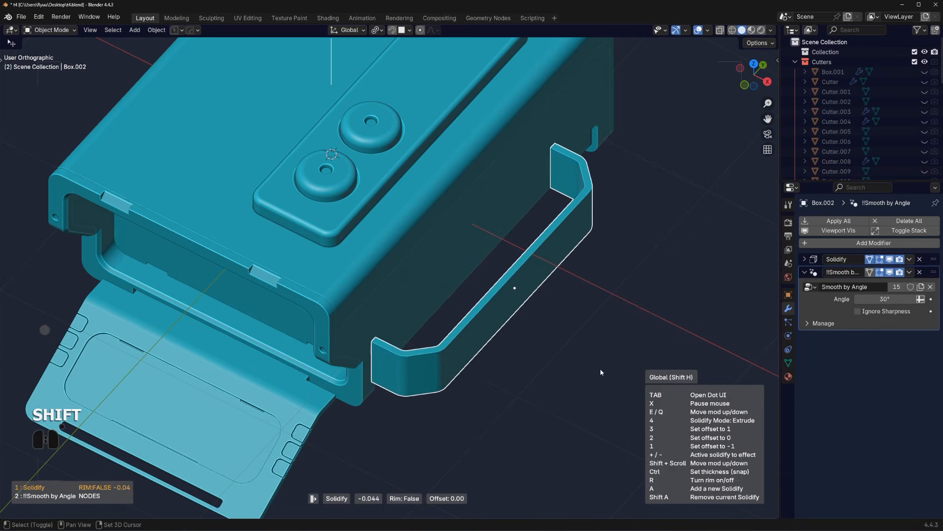
left_click(639, 383, "shift")
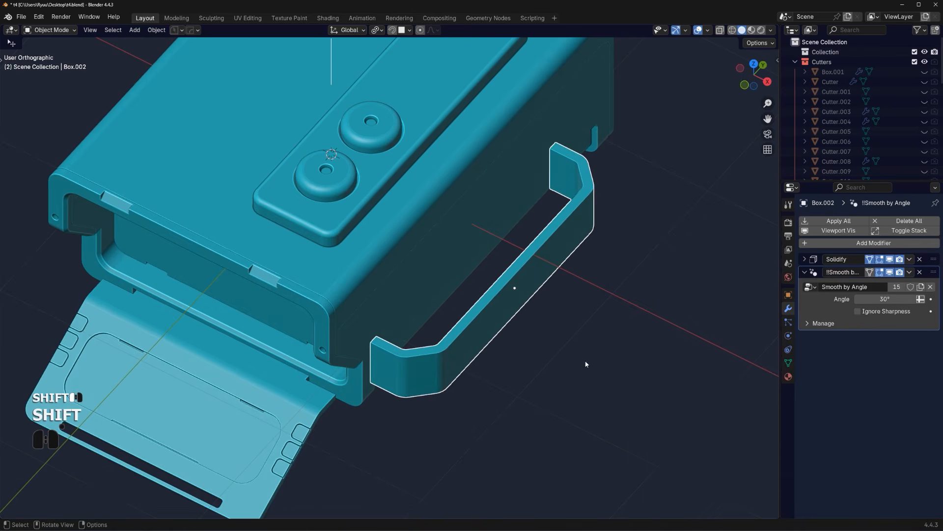
Scale the handle along Z to about 0.807 of its height
middle_click_drag(557, 355, 554, 318)
key("s")
key("z")
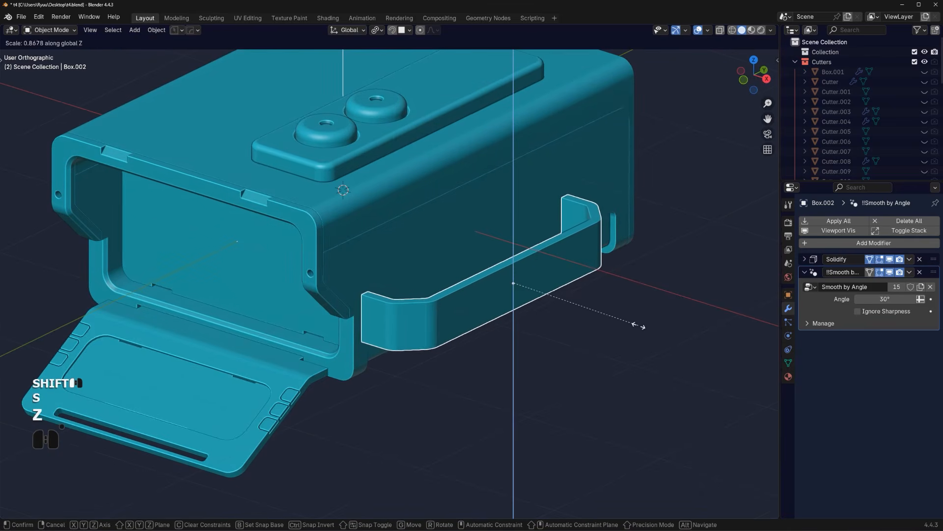
left_click(569, 311)
Thicken the handle slightly by adjusting its Solidify modifier, and apply the modifier with HardOps Sharpen
scroll(569, 310, "up", 5)
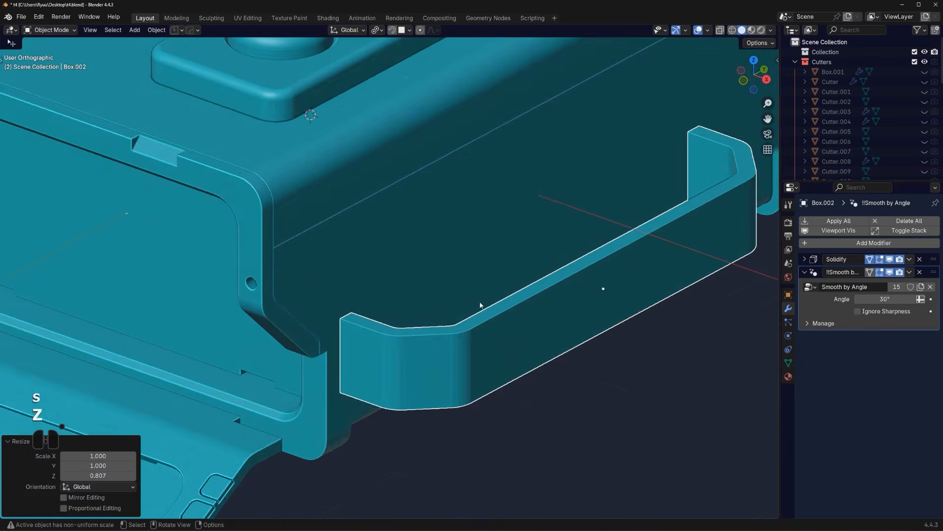
key("q")
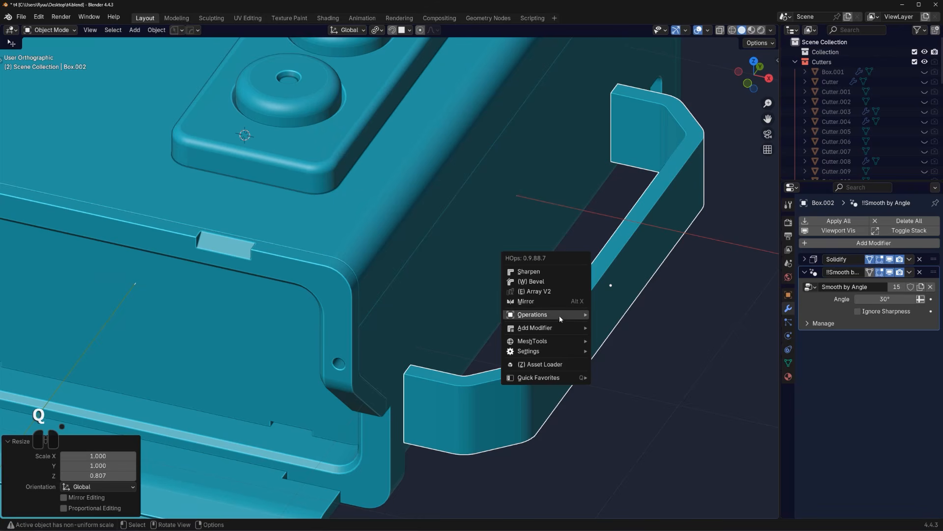
mouse_move(566, 328)
left_click(614, 334)
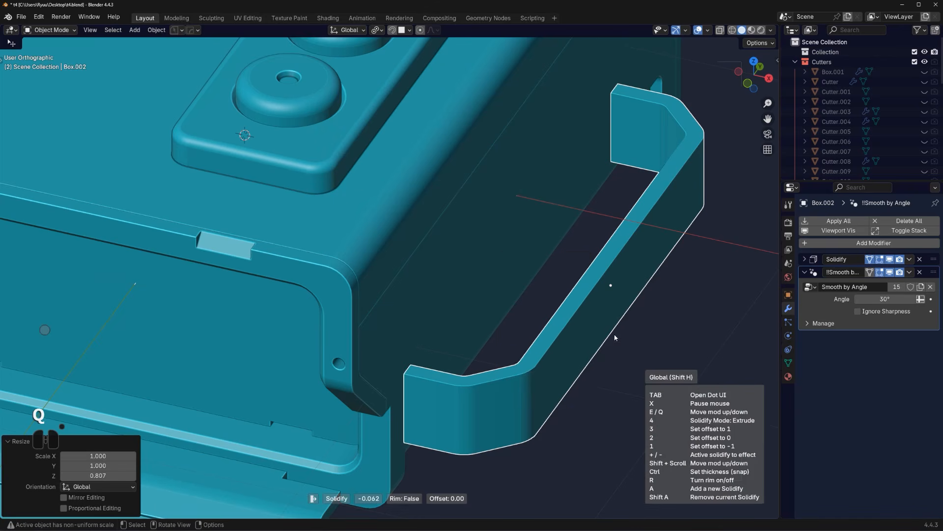
left_click(664, 338, "shift")
key("q")
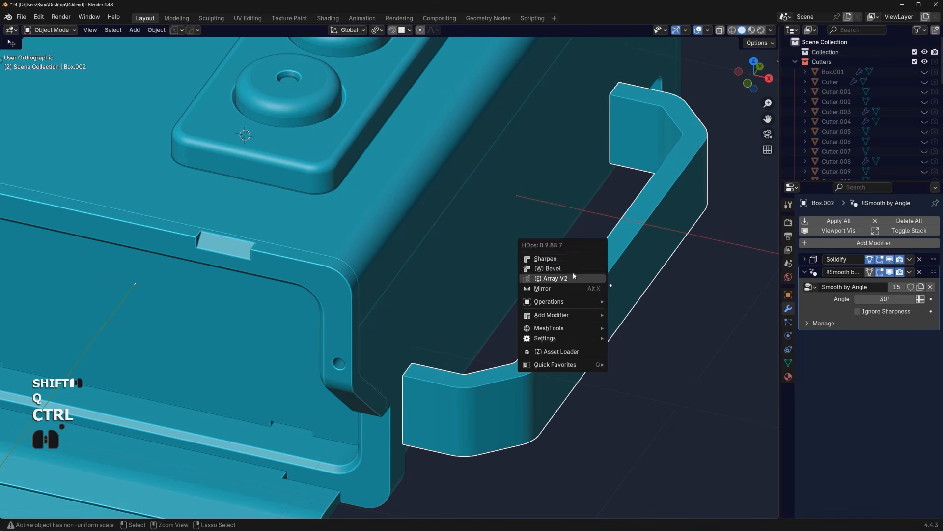
left_click(546, 259, "ctrl")
Bevel the handle's long upper and lower edge loops with a width of about 0.0221 m and 5 segments
key("Tab")
left_click(552, 307, "alt")
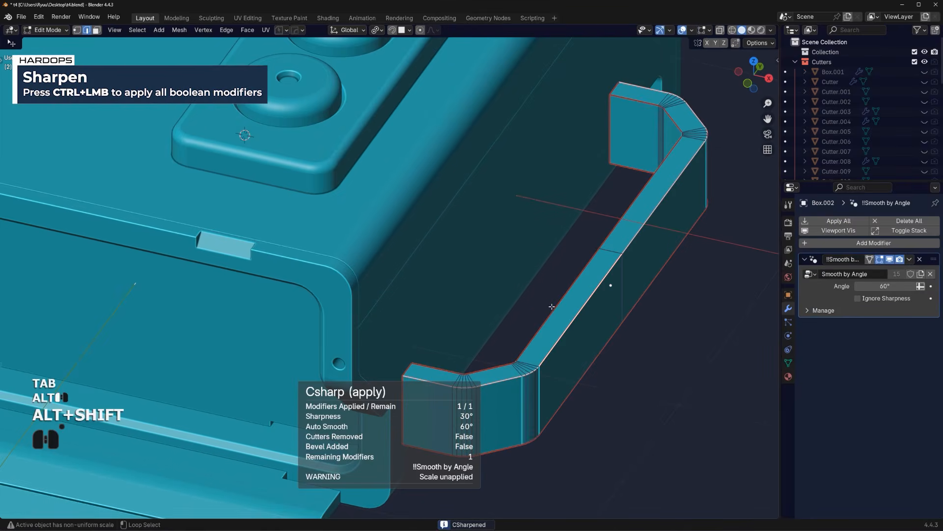
left_click(551, 307, "alt+shift")
scroll(513, 291, "up", 2)
middle_click_drag(552, 307, 469, 262, "shift")
scroll(516, 423, "down", 2)
middle_click_drag(516, 423, 453, 274)
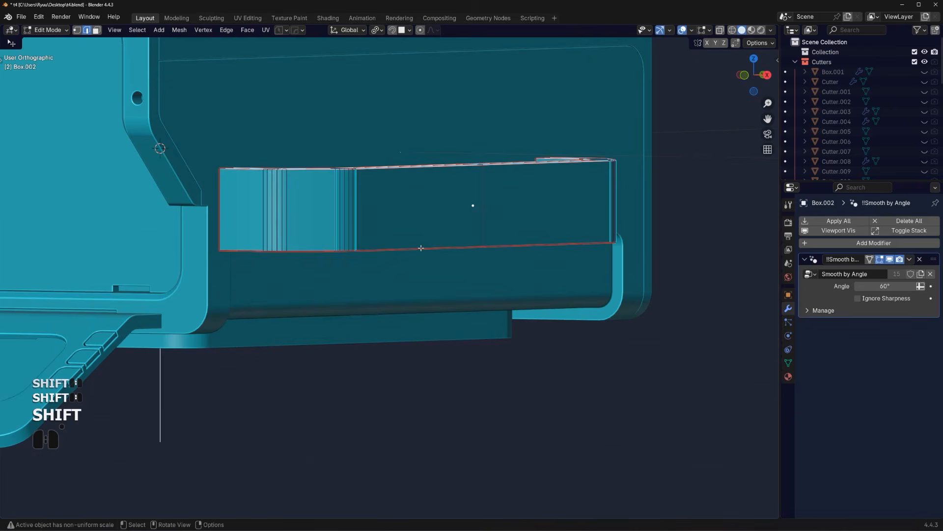
left_click(421, 248, "alt+shift")
middle_click_drag(421, 247, 431, 278)
left_click(431, 278, "alt+shift")
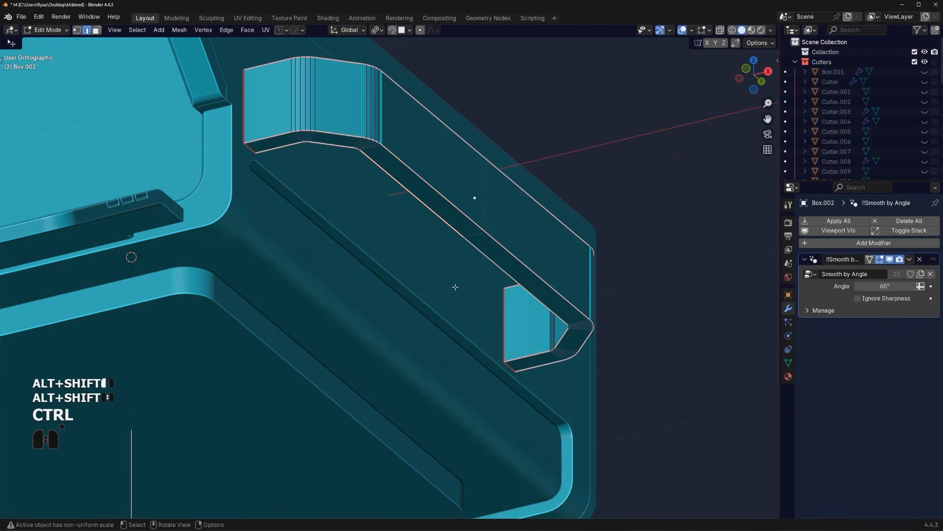
key("ctrl+b")
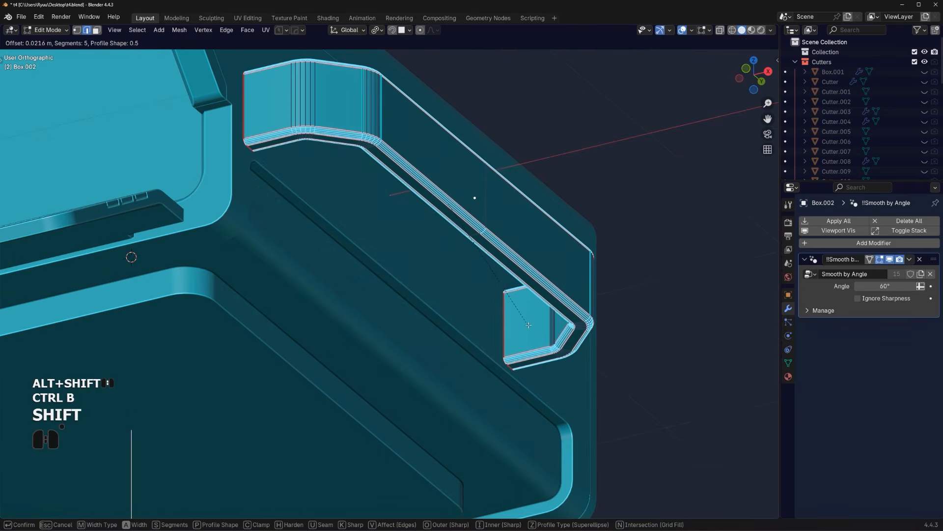
left_click(531, 325)
middle_click_drag(531, 325, 465, 319)
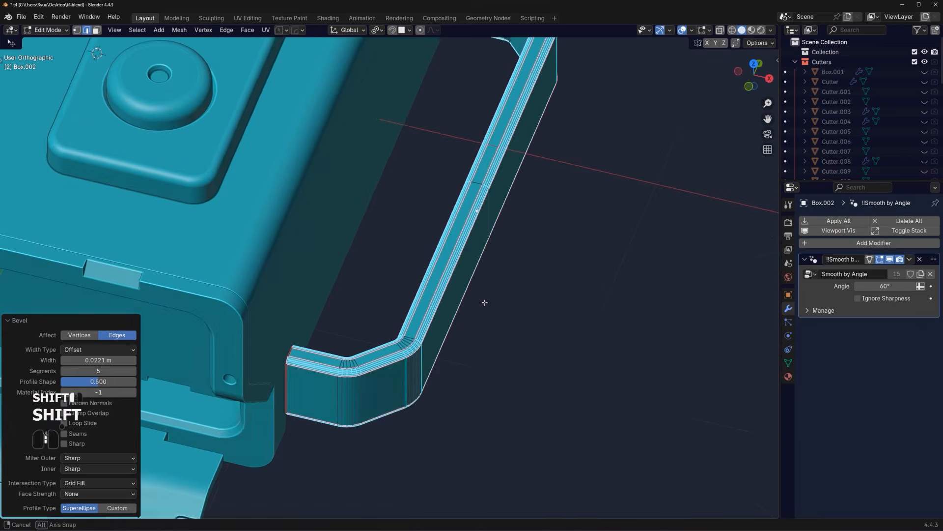
key("Tab")
Move the handle along X by about -0.113 m towards the case's side wall
key("q")
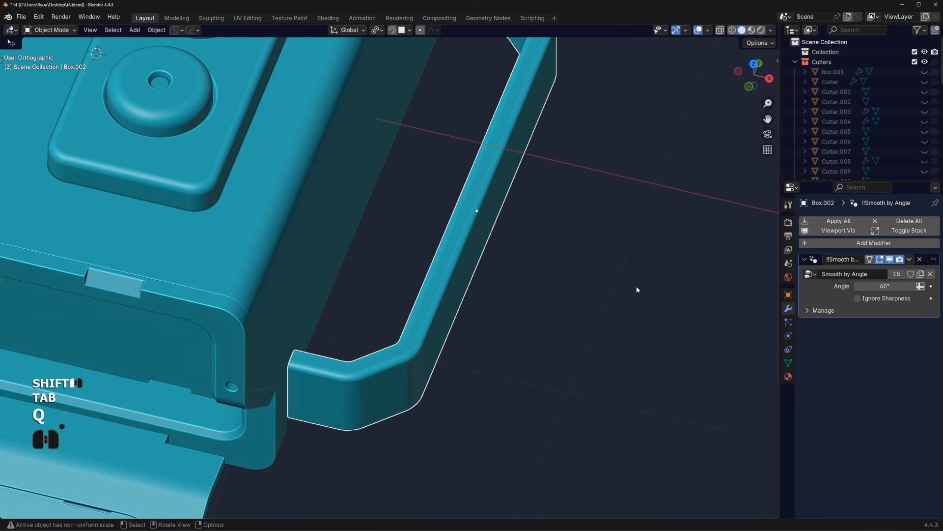
middle_click_drag(636, 289, 396, 379)
key("g")
key("x")
left_click(585, 312)
Position the handle higher and further back on the case's side, moving it about 0.471 m in Y and 0.311 m in Z
scroll(563, 282, "down", 2)
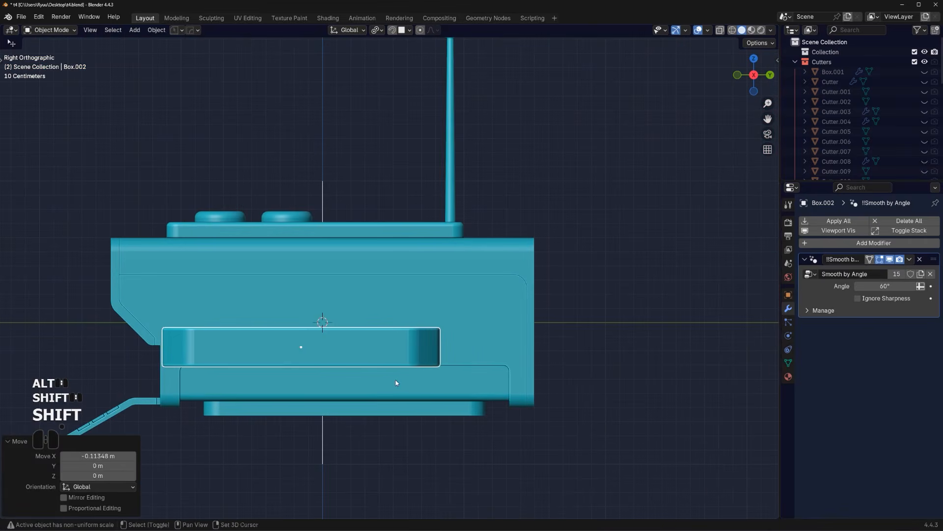
key("g")
key("shift")
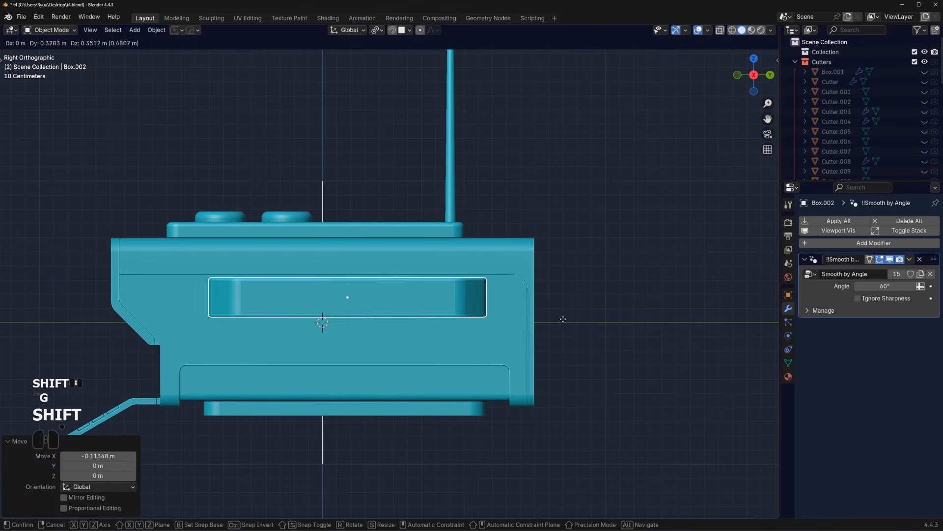
left_click(749, 375)
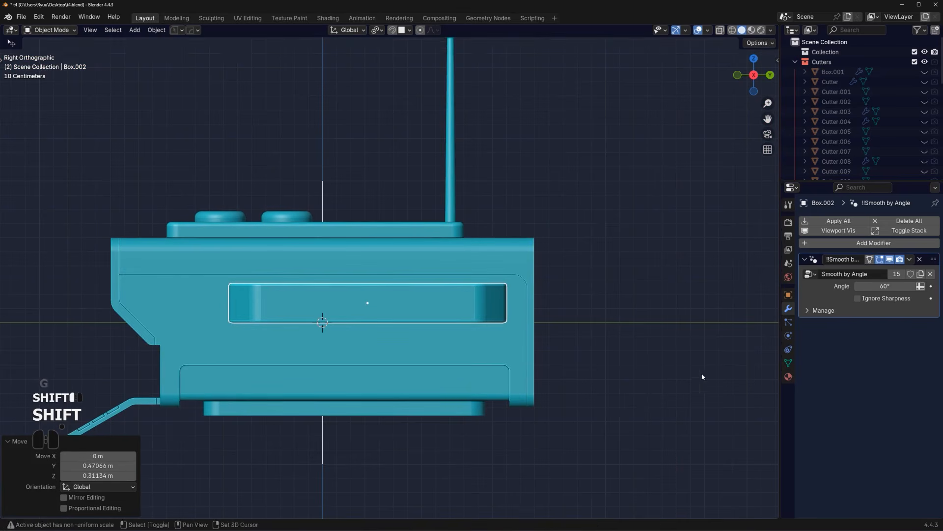
Move the handle about -0.054 m along X so its ends meet the side wall
middle_click_drag(749, 375, 401, 330)
scroll(469, 335, "up", 1)
key("g")
key("x")
left_click(427, 320, "shift")
Mirror the handle about the 3D cursor to the case's opposite side with a new HardOps mirror modifier on the Z axis
key("alt+x")
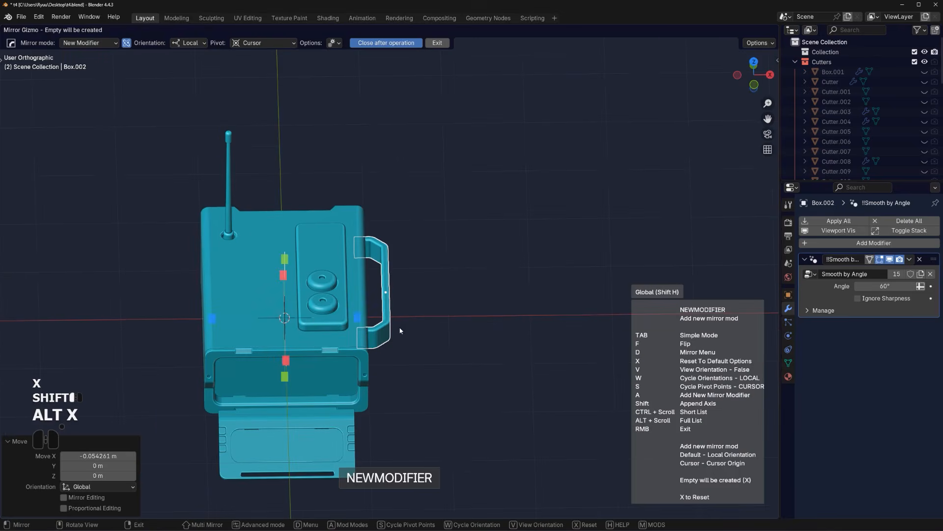
left_click(357, 317)
middle_click_drag(502, 273, 530, 305)
key("KP_5")
middle_click_drag(619, 285, 587, 275, "alt")
key("KP_5")
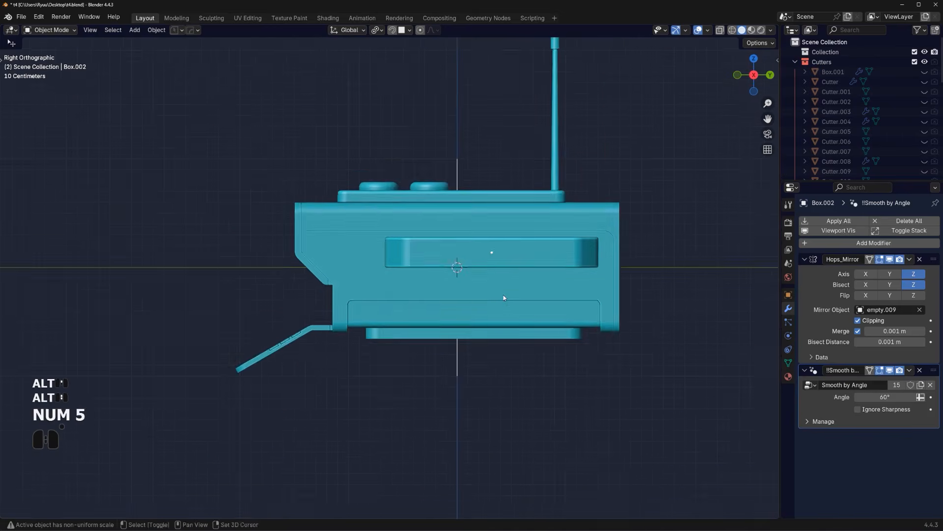
Draw a small BoxCutter box cut about 0.038 by 0.082 m on the upper shell's side seam, near its front end
scroll(402, 301, "up", 2)
middle_click_drag(424, 243, 323, 289, "shift")
left_click(359, 287, "shift")
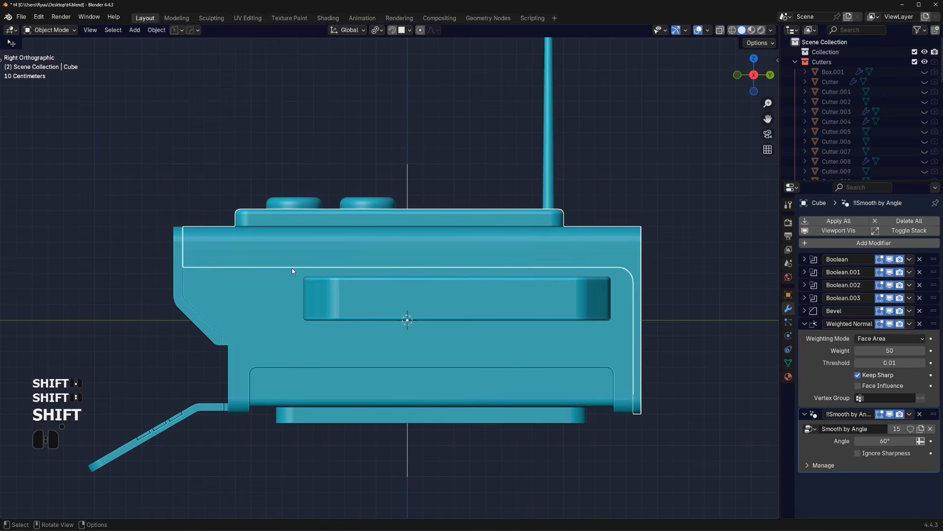
key("d")
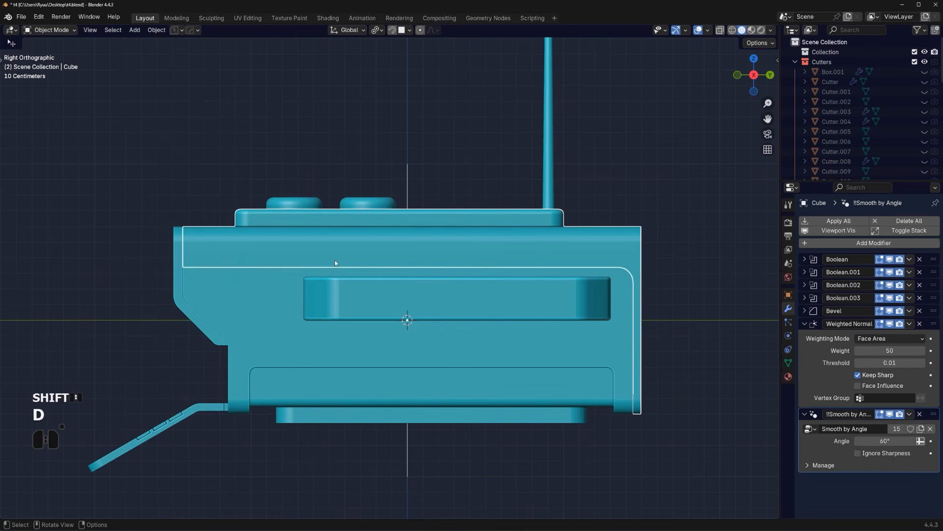
key("alt+w")
key("d")
left_click(329, 249)
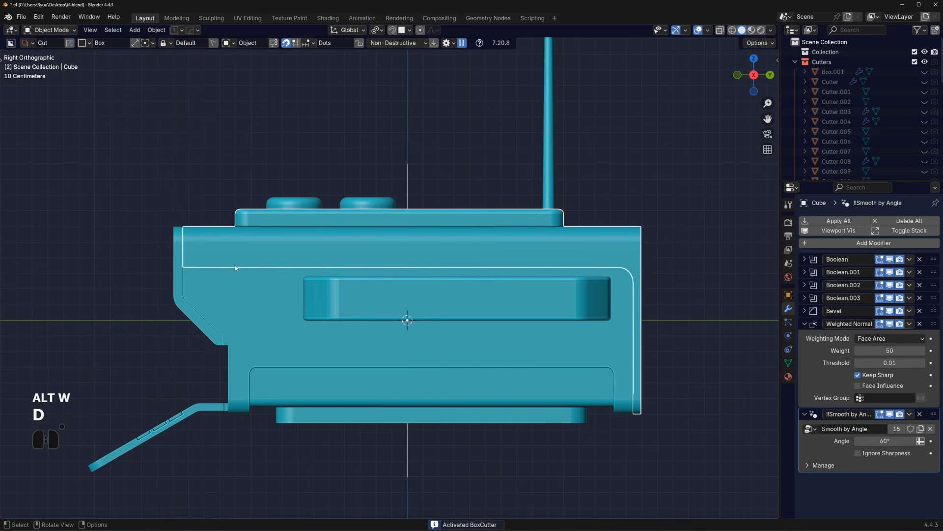
mouse_move(234, 264)
left_mouse_down()
mouse_move(248, 269)
mouse_move(242, 277)
left_mouse_up()
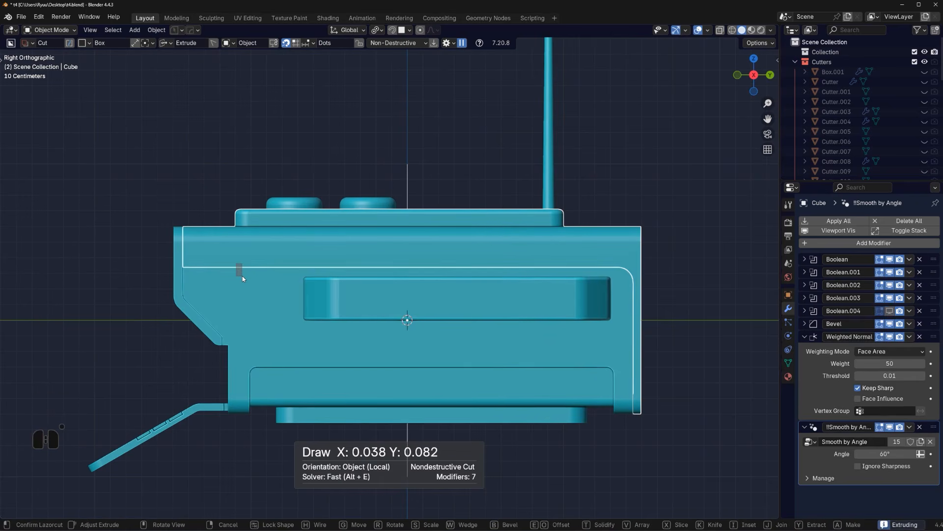
Turn the small box cutter into a perfect 45° wedge and apply it as a non-destructive cut
scroll(243, 276, "up", 5)
middle_click_drag(269, 296, 326, 301, "shift")
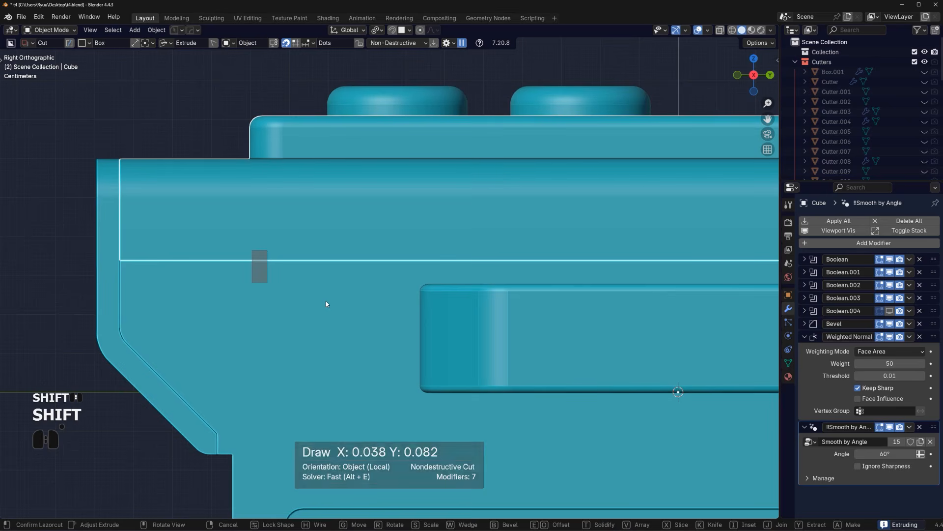
key("w")
key("ctrl")
key("w")
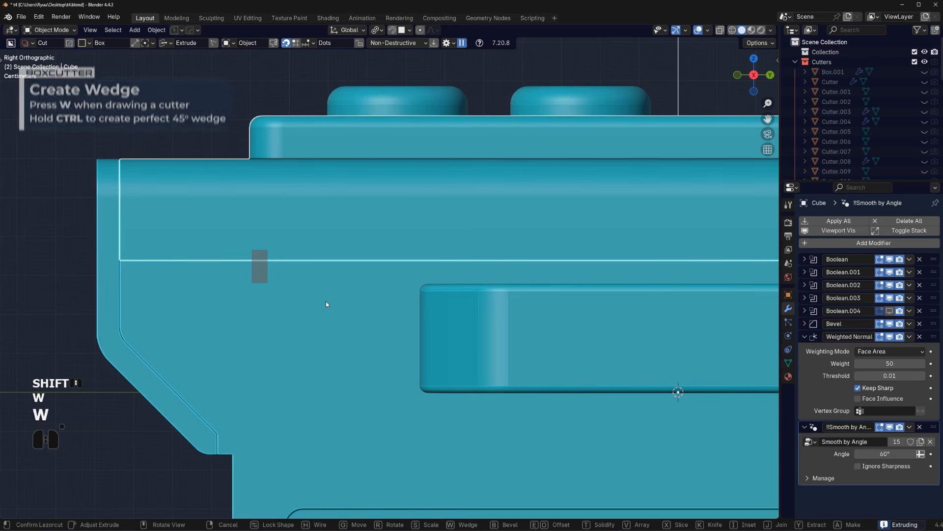
key("ctrl")
left_click(325, 302, "ctrl")
scroll(326, 302, "down", 3)
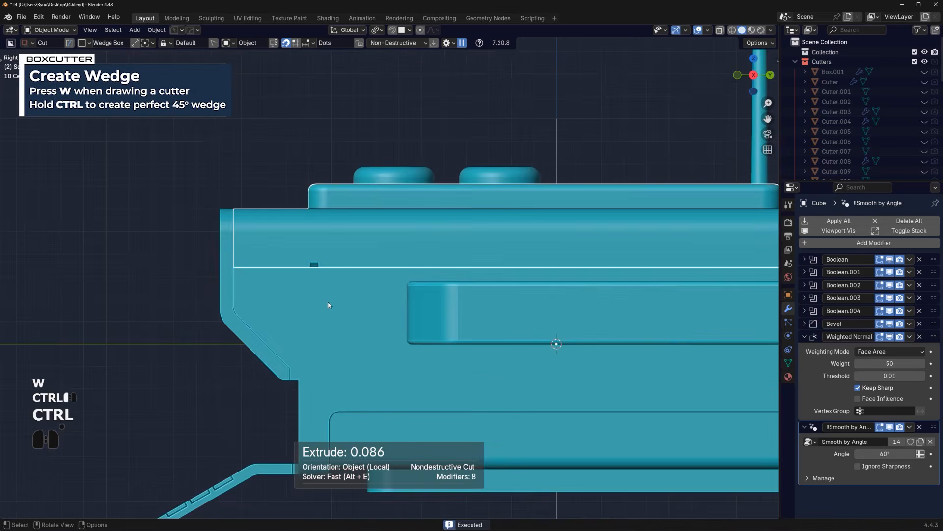
Bring up the wedge cutter and array it to 2 constant-offset copies along X, one near each end of the side seam
middle_click_drag(326, 301, 388, 318)
key("KP_5")
middle_click_drag(488, 322, 384, 301, "shift")
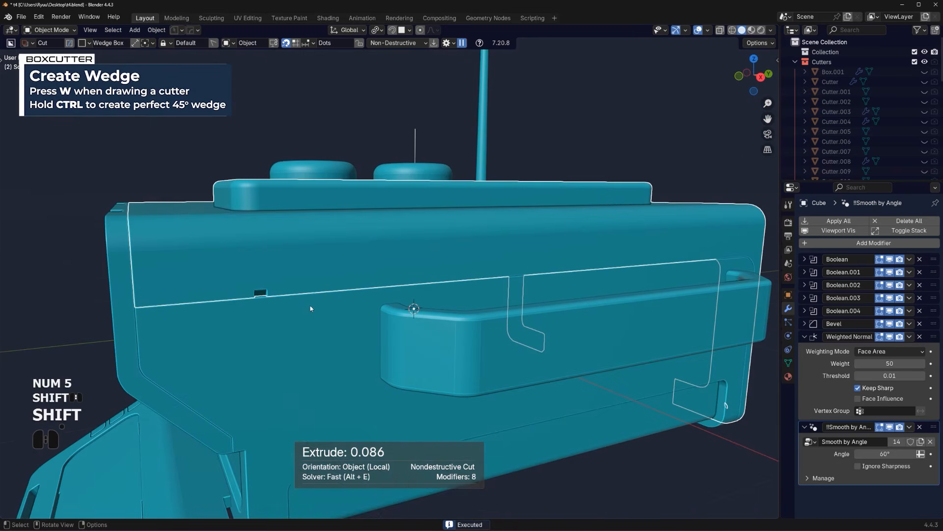
key("q")
left_click(339, 305)
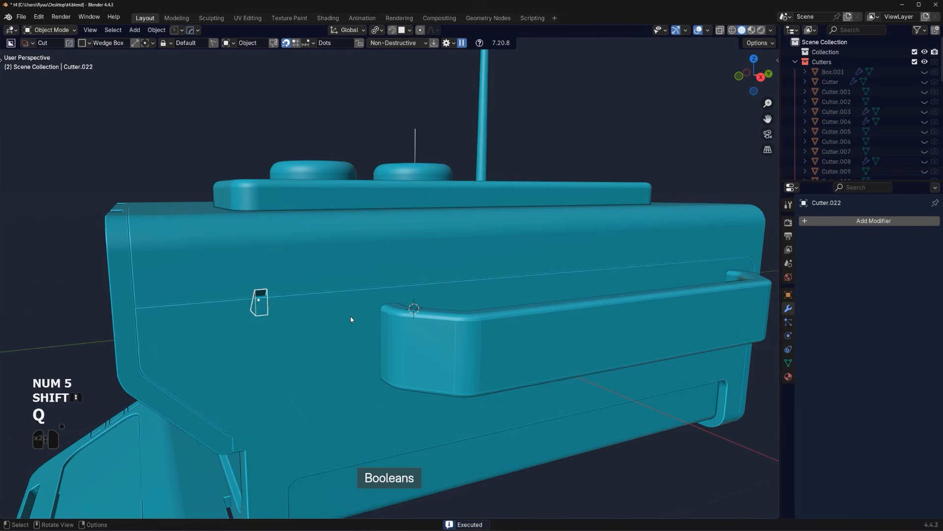
key("q")
left_click(339, 334)
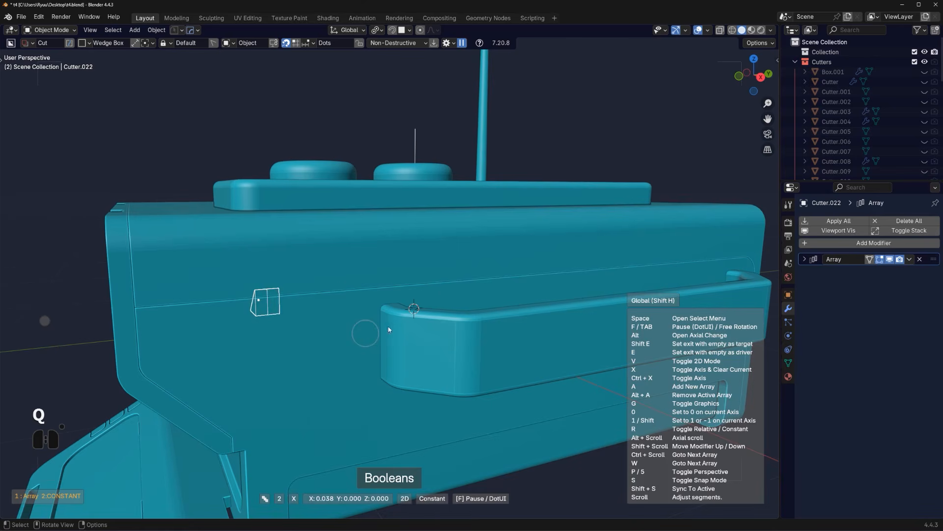
left_click(558, 303, "shift")
Mirror the arrayed wedge cutter about the 3D cursor to the opposite side with a new HardOps mirror modifier on Z
scroll(550, 299, "down", 4)
middle_click_drag(541, 297, 645, 351)
scroll(639, 348, "down", 3)
key("alt+x")
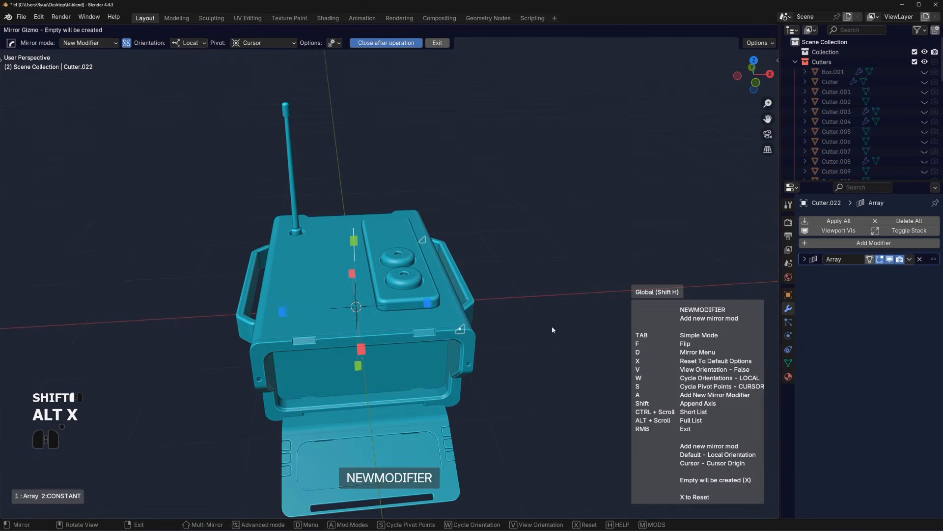
left_click(426, 304)
Examine the notches along the case's side seam from the side and from above
middle_click_drag(581, 249, 399, 219)
scroll(355, 253, "up", 1)
scroll(436, 292, "up", 1)
scroll(435, 294, "up", 1, "alt")
middle_click_drag(436, 294, 479, 278, "alt")
key("KP_5")
scroll(480, 278, "up", 1)
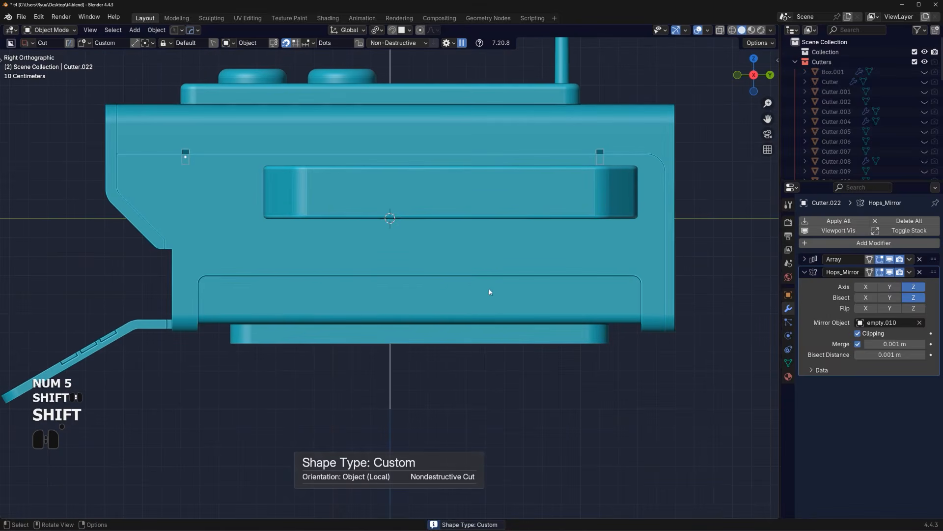
scroll(515, 298, "down", 1)
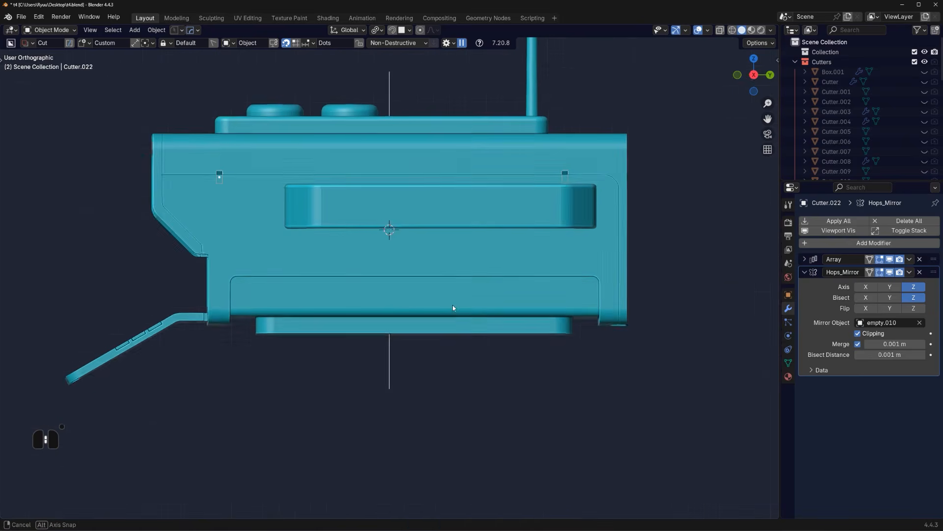
middle_click_drag(453, 305, 541, 275)
scroll(559, 233, "down", 2)
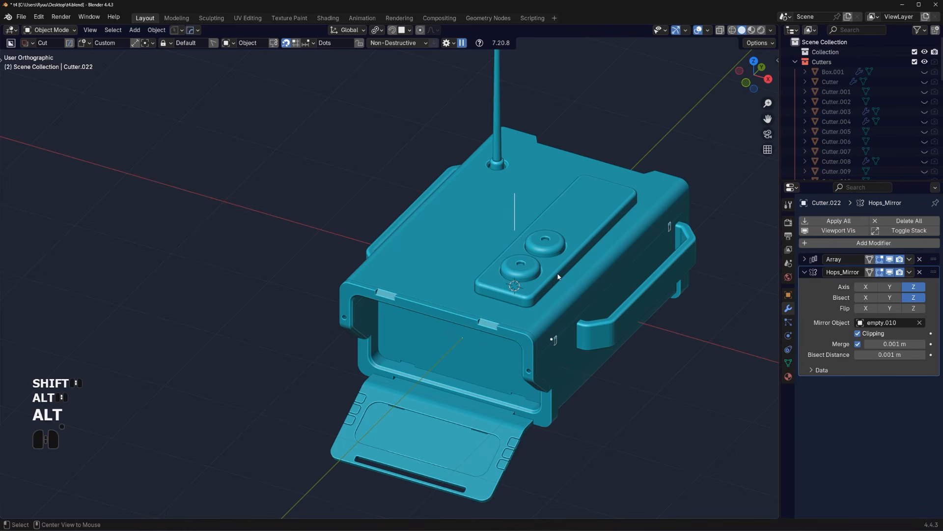
Save the project as the next incremental version, t5, with HardOps PowerSave
middle_click_drag(387, 281, 384, 406, "alt")
left_click(180, 31)
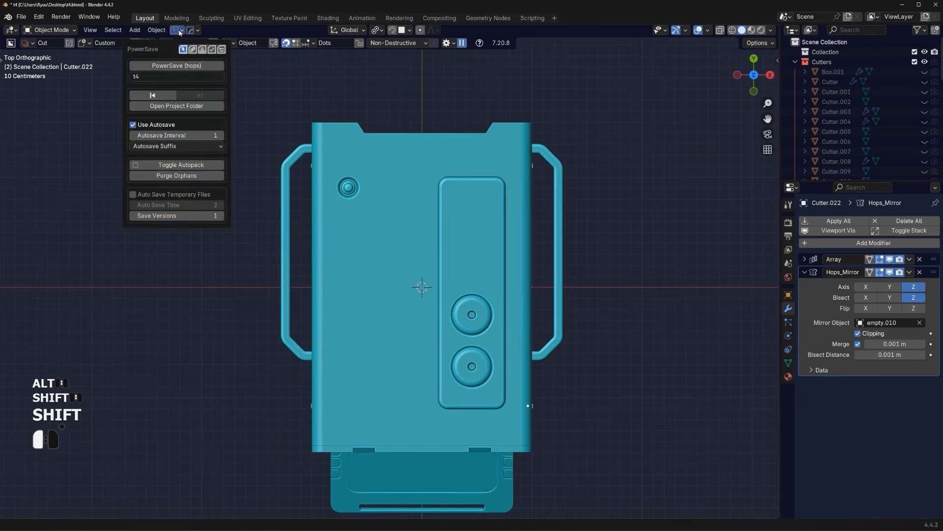
left_click(189, 67)
Select the case's upper shell and set the BoxCutter shape to Box
middle_click_drag(403, 340, 426, 278, "shift")
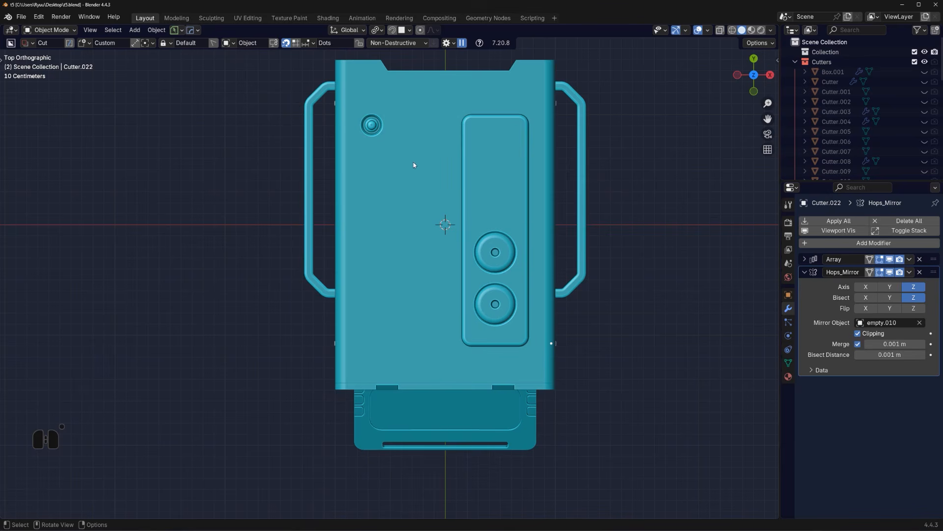
scroll(387, 257, "up", 2)
middle_click_drag(361, 123, 372, 149, "shift")
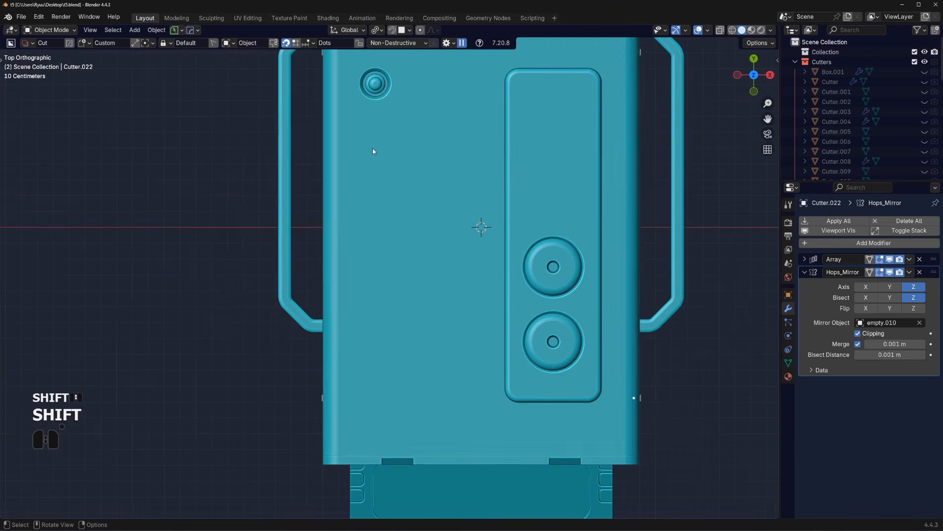
left_click(373, 126)
mouse_move(359, 117)
left_mouse_down()
mouse_move(389, 203)
mouse_move(416, 238)
mouse_move(415, 229)
left_mouse_up()
key("Escape")
key("d")
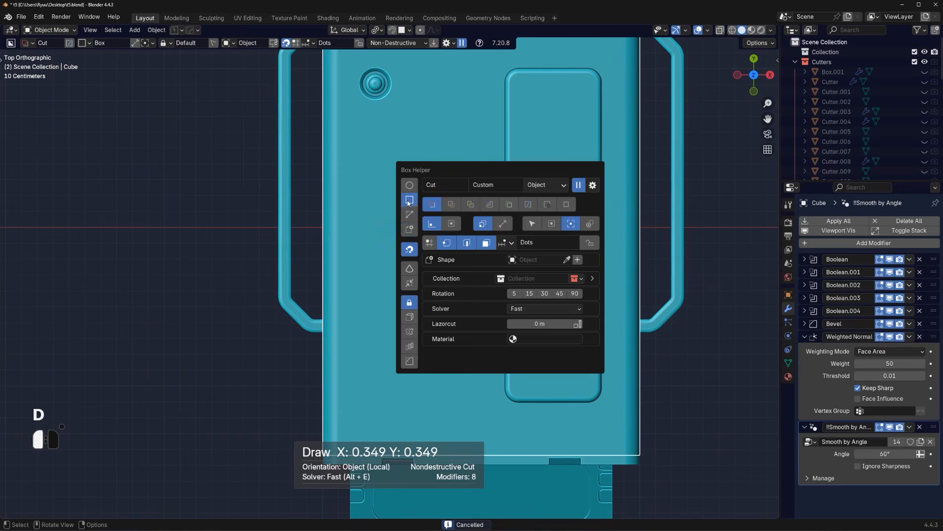
left_click(410, 201)
Try a rectangular cut about 0.79 by 0.416 m with bevelled corners on the front part of the top face
mouse_move(364, 122)
left_mouse_down()
mouse_move(407, 229)
mouse_move(455, 302)
left_mouse_up()
key("Escape")
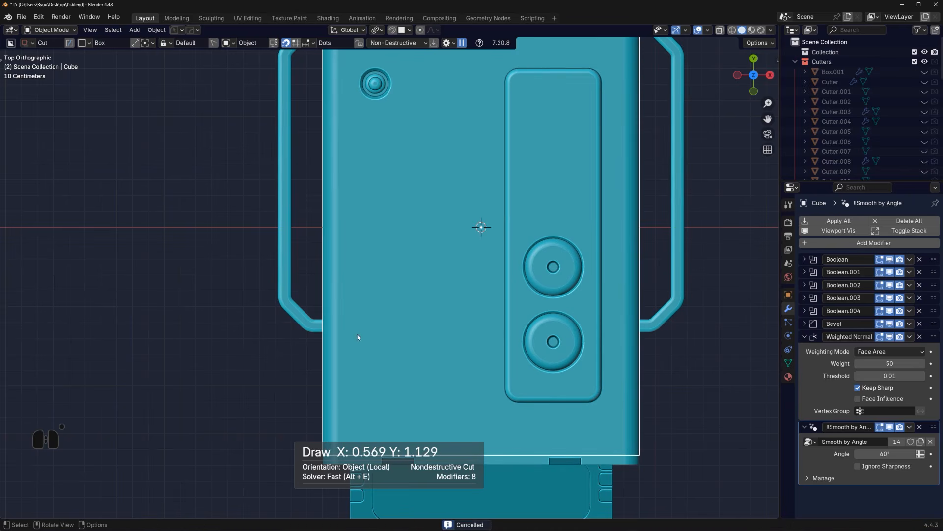
mouse_move(358, 337)
left_mouse_down()
mouse_move(429, 365)
mouse_move(487, 403)
left_mouse_up()
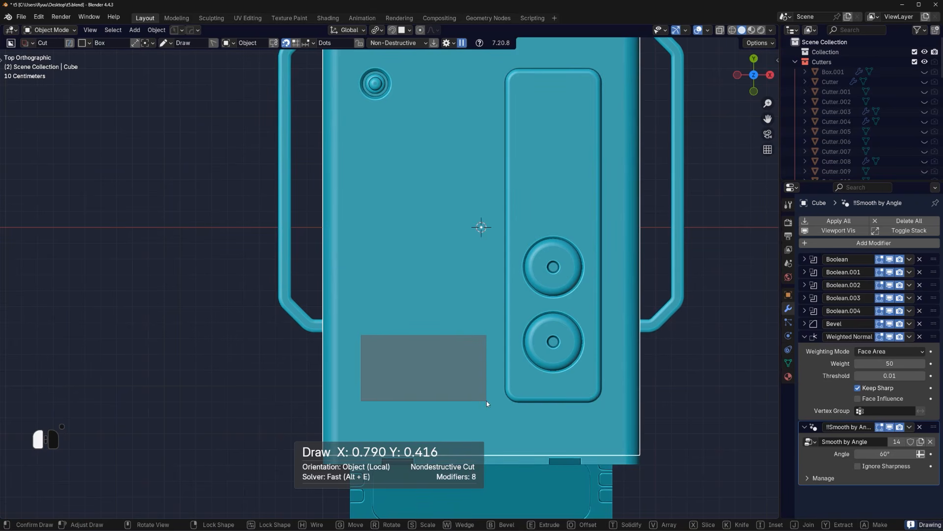
left_click_drag(487, 401, 480, 401)
key("b")
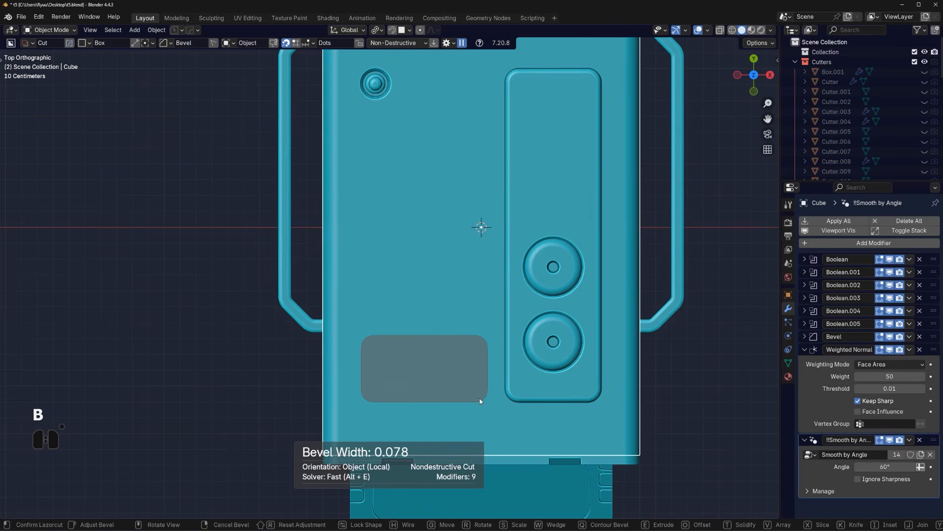
key("Tab")
middle_click_drag(487, 402, 447, 332)
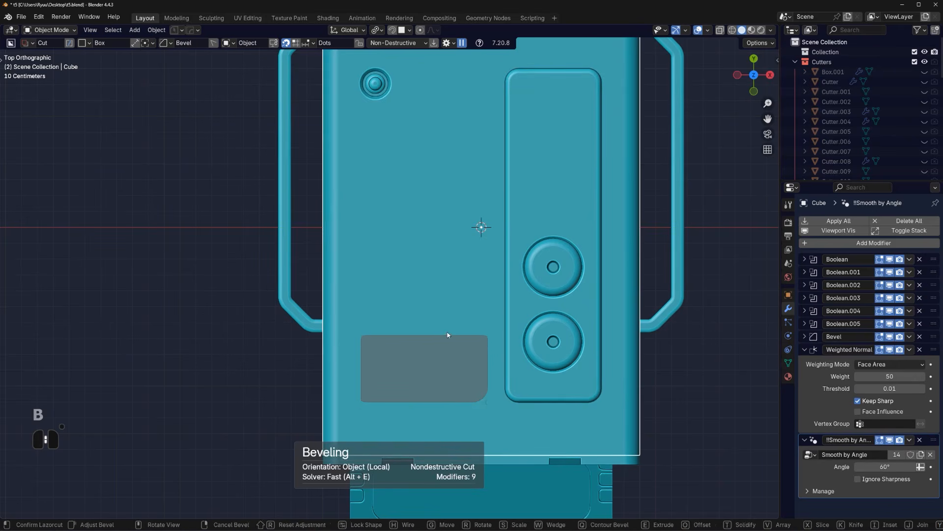
left_click_drag(448, 333, 447, 332)
key("ctrl+z")
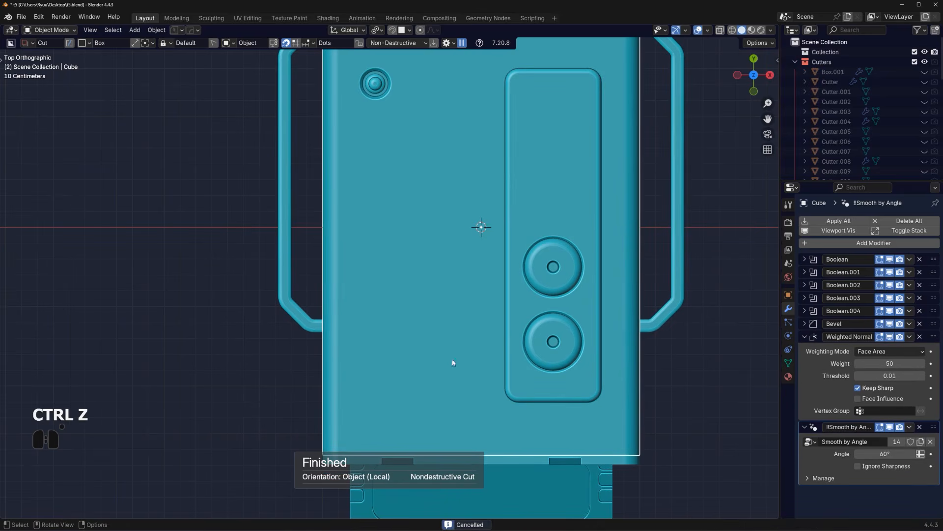
Slice a rounded rectangular panel out of the top face beside the knobs, bevelling its corners with a 0.061 m width
mouse_move(357, 338)
left_mouse_down()
mouse_move(461, 403)
mouse_move(486, 402)
left_mouse_up()
key("b")
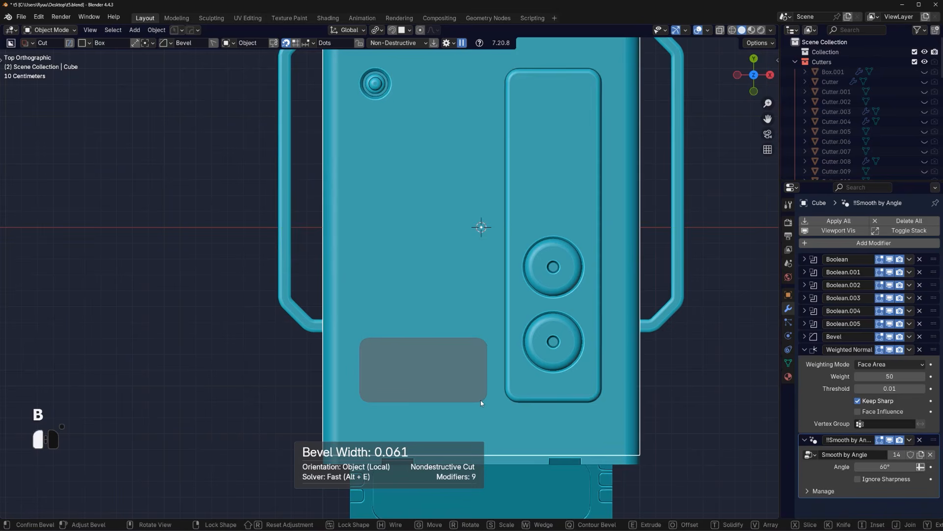
left_click(481, 400)
middle_click_drag(451, 405, 497, 200)
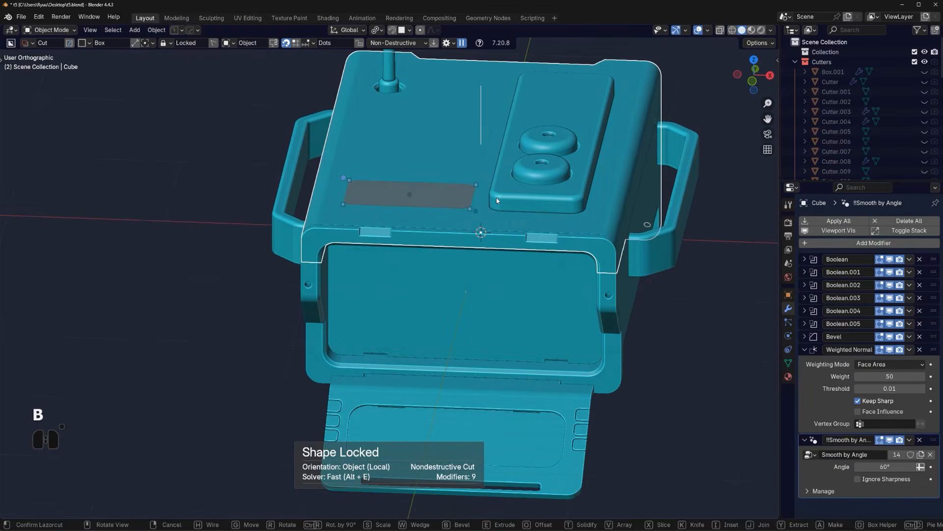
left_click_drag(410, 196, 415, 206)
key("x")
key("space")
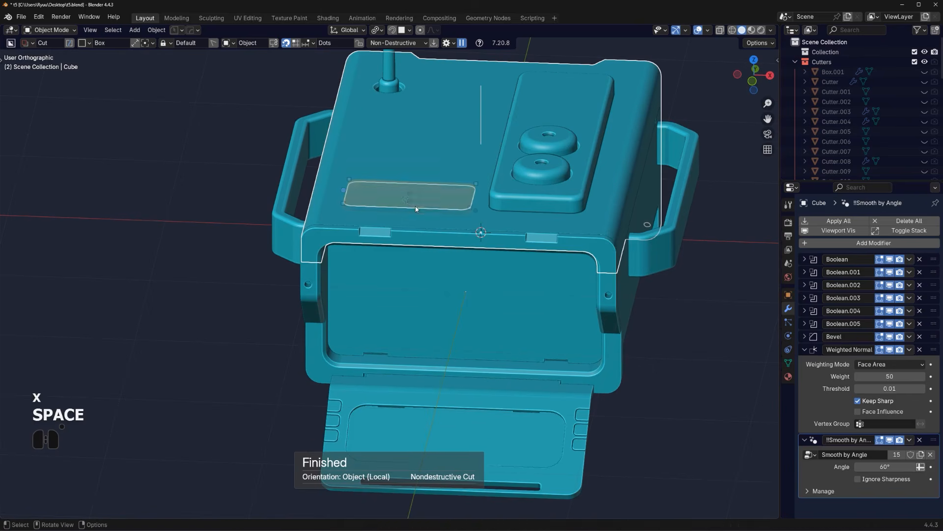
Cut a row of 11 narrow slots, each about 0.018 m wide, into the sliced panel using an arrayed box cutter
key("KP_5")
mouse_move(416, 226)
middle_mouse_down()
mouse_move(413, 202)
mouse_move(412, 211)
middle_mouse_up()
key("KP_5")
left_click(411, 202)
left_click_drag(341, 149, 348, 213)
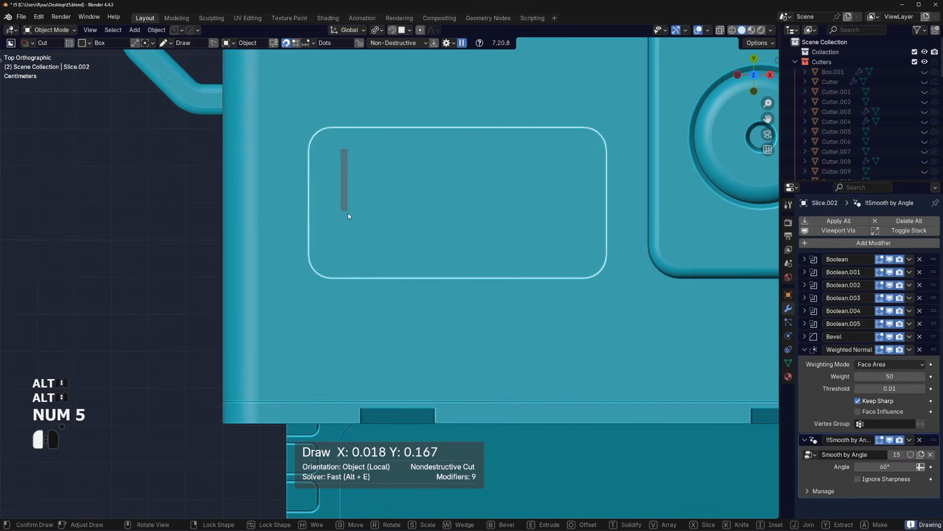
mouse_move(359, 255)
left_mouse_down()
mouse_move(348, 265)
mouse_move(376, 270)
left_mouse_up()
key("v")
key("space")
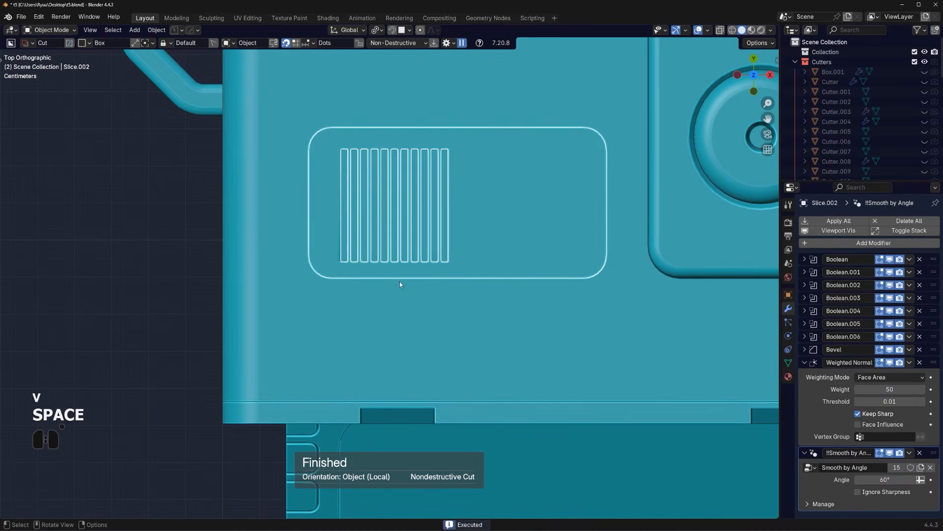
Knife the case's upper shell with a box about 1.055 by 0.344 m spanning the rear half of the slotted panel
scroll(482, 366, "down", 2)
left_click(494, 311)
scroll(442, 296, "up", 1)
middle_click_drag(410, 279, 408, 332, "shift")
scroll(408, 333, "up", 2)
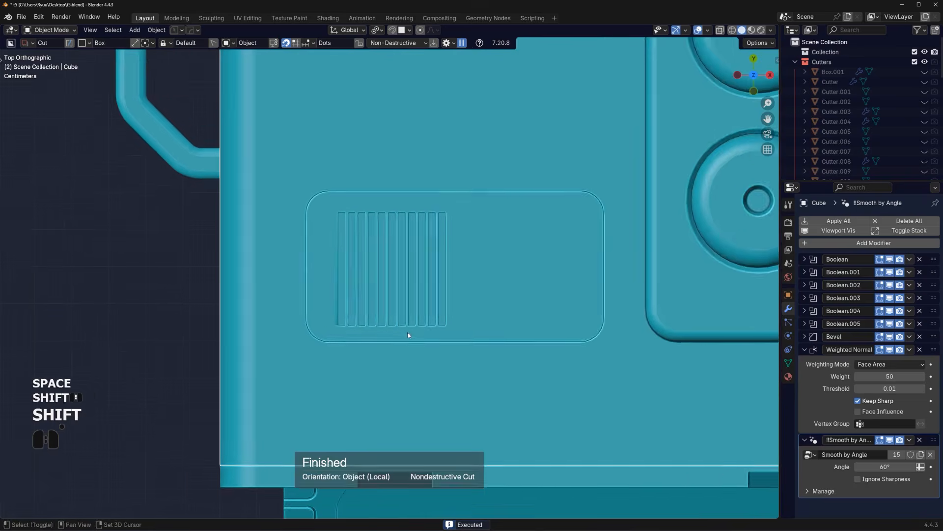
left_click_drag(233, 129, 703, 281)
left_click_drag(567, 312, 357, 335)
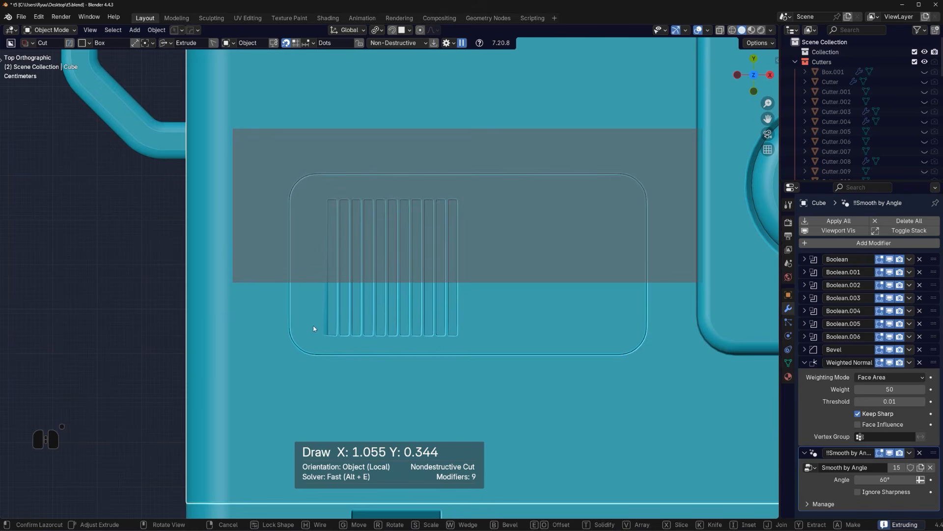
key("k")
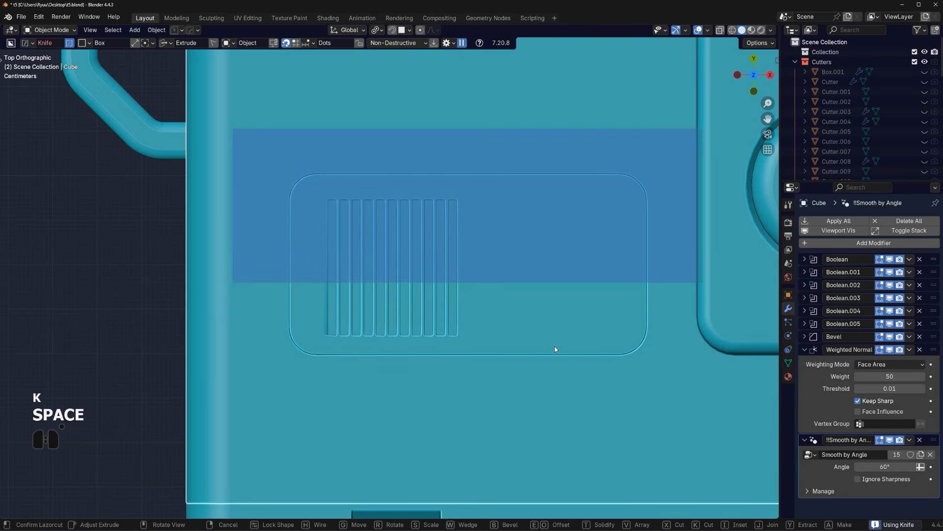
scroll(541, 346, "down", 3)
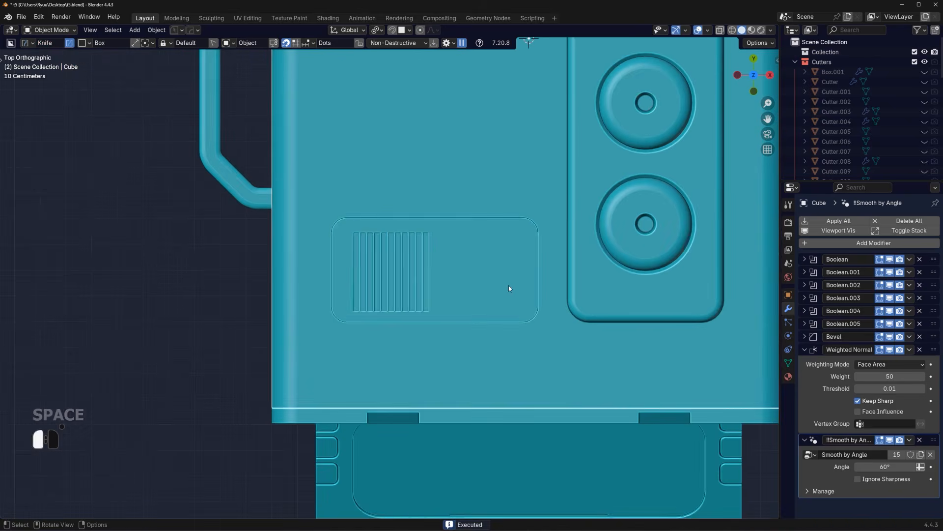
Knife the slotted panel itself with a box about 0.955 by 0.302 m covering its rear half
scroll(437, 303, "up", 1)
left_click_drag(288, 177, 584, 268)
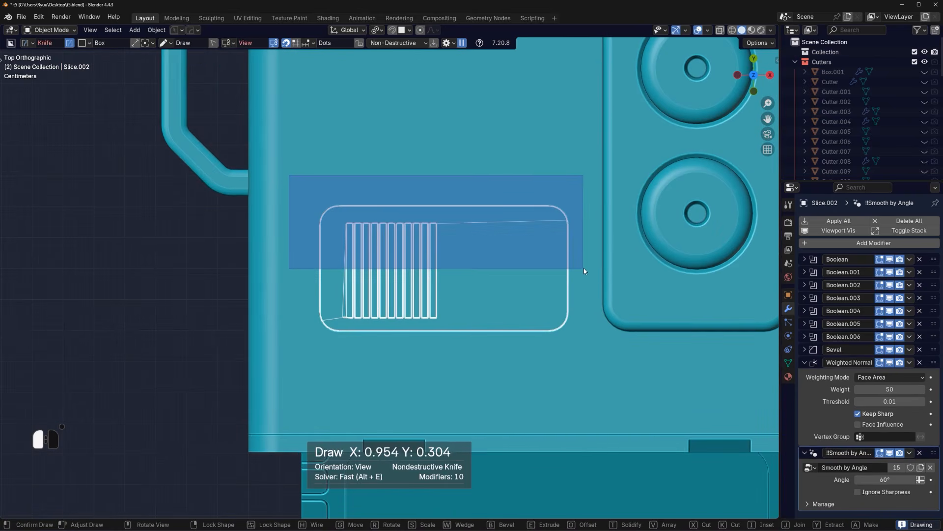
key("space")
scroll(317, 341, "up", 4)
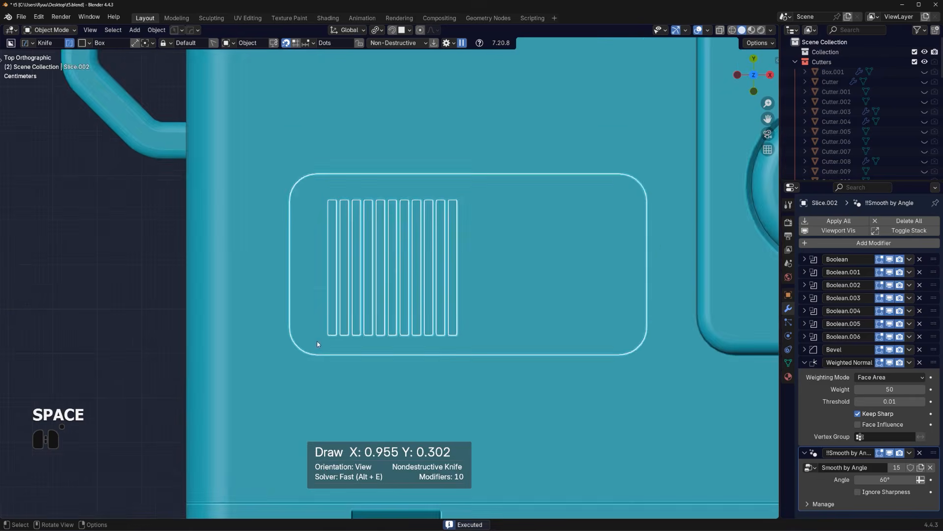
middle_click_drag(394, 321, 462, 344, "shift")
scroll(485, 332, "up", 1)
scroll(488, 332, "down", 2)
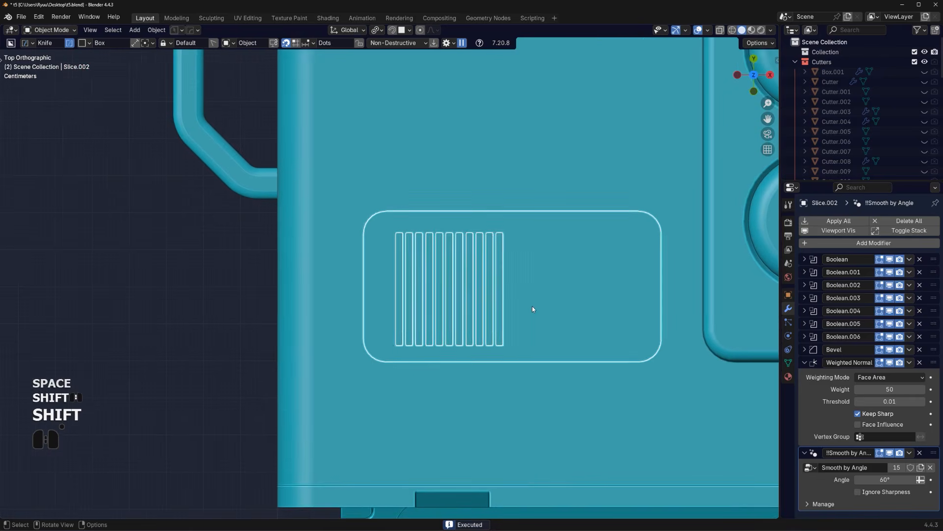
Reveal the slot array's boolean cutter with Ever Scroll and move it about 0.0087 m along global Y
middle_click_drag(573, 280, 516, 280, "shift")
key("q")
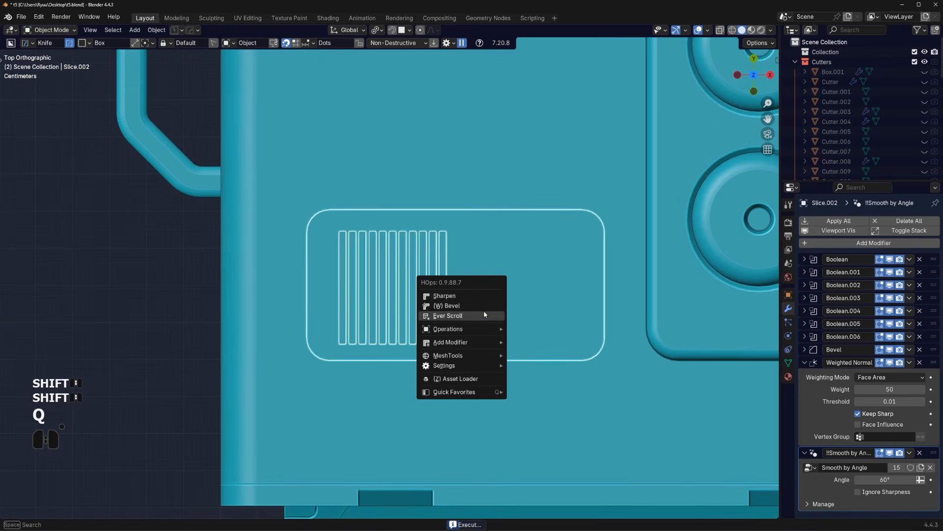
left_click(485, 314)
key("g")
key("y")
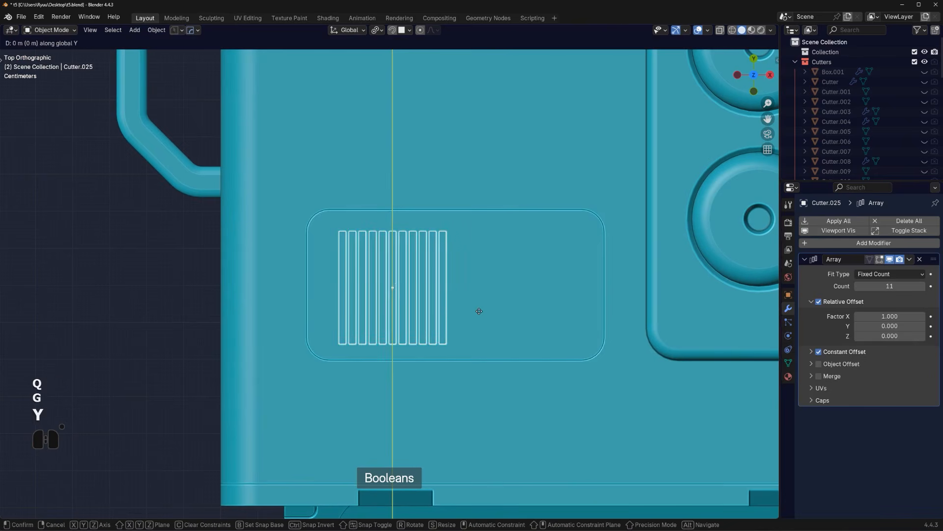
left_click(476, 282)
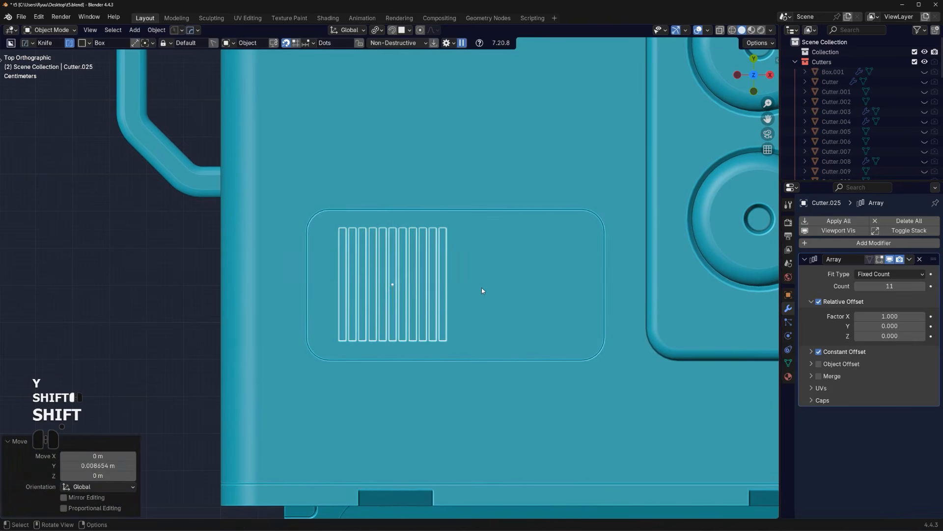
Reselect the sliced top panel and set the BoxCutter shape to Circle
left_click(497, 289, "shift")
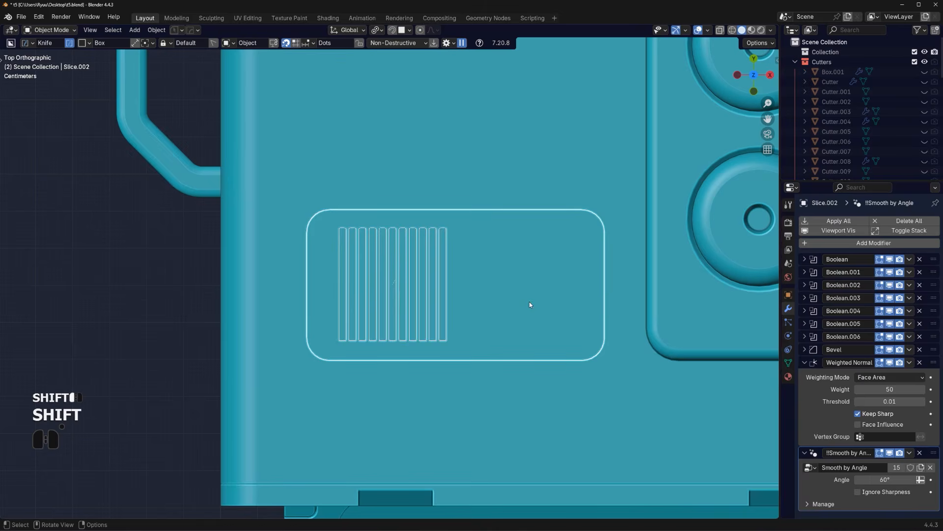
key("shift+q")
key("d")
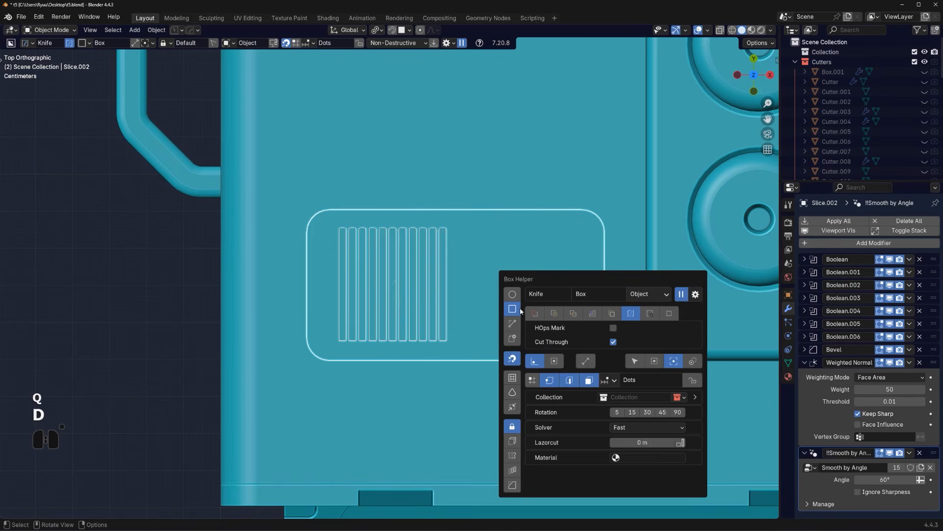
left_click(511, 294)
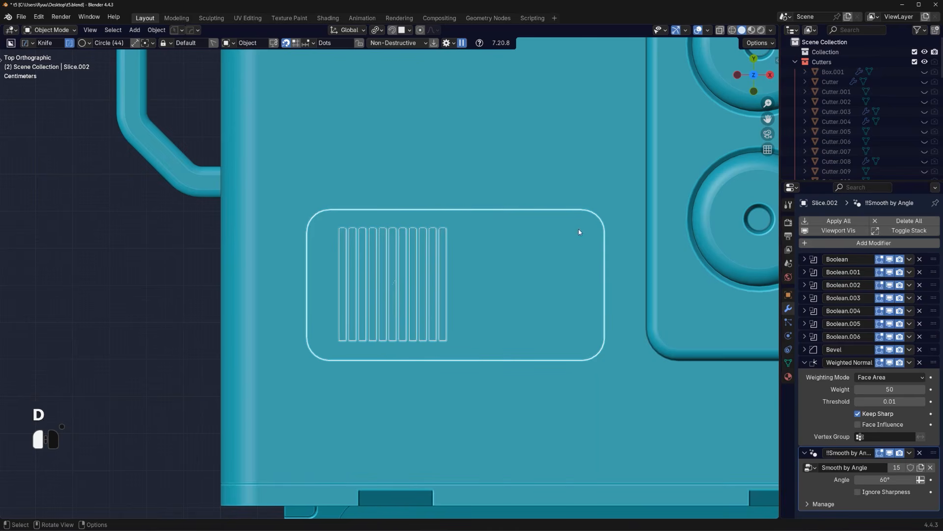
left_click_drag(579, 232, 591, 239)
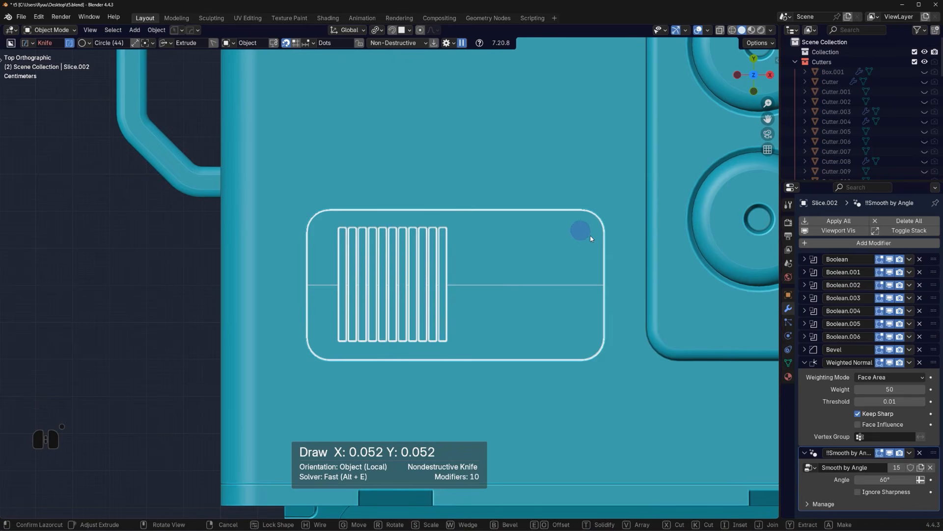
key("v")
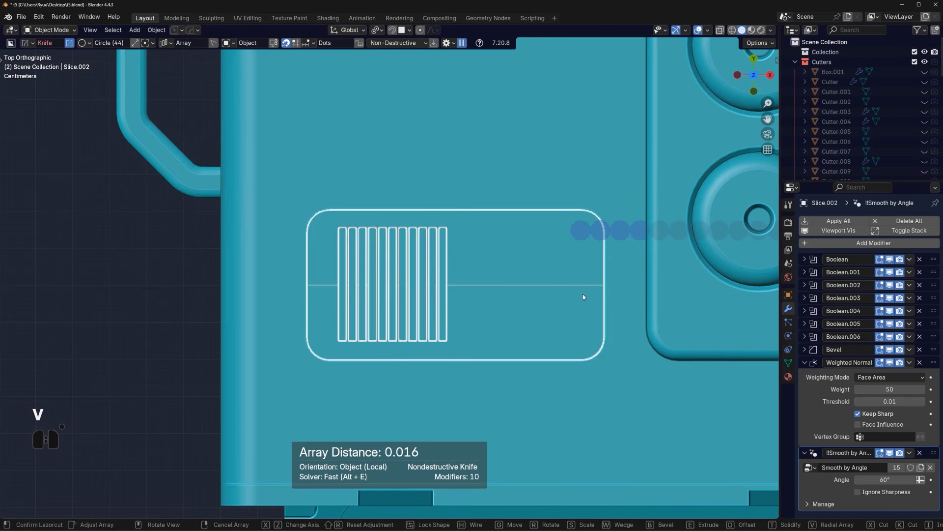
key("x")
key("x")
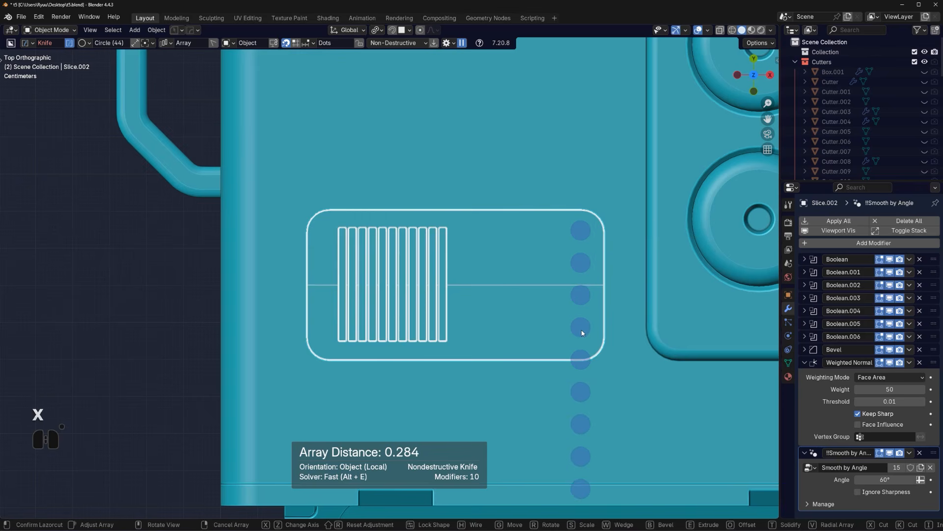
scroll(582, 331, "down", 8)
key("x")
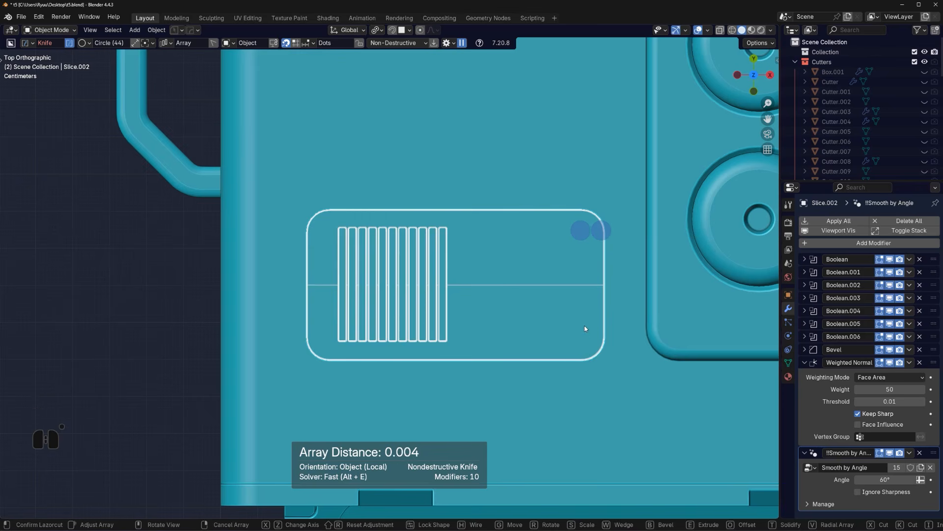
right_click(584, 325)
right_click(586, 323)
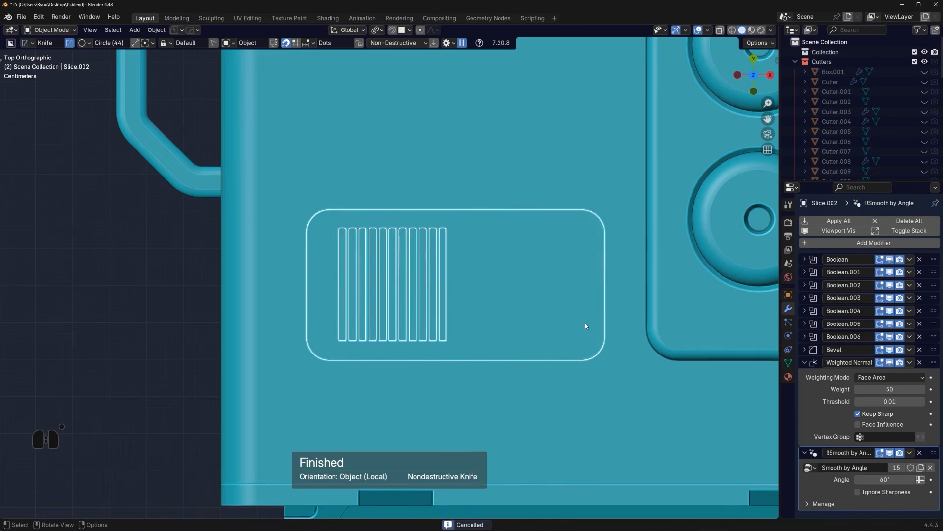
Cut two arrayed circular holes, each about 0.042 m wide, into the panel's corners at the end opposite the slots
key("d")
left_click(622, 320)
left_click_drag(579, 232, 585, 234)
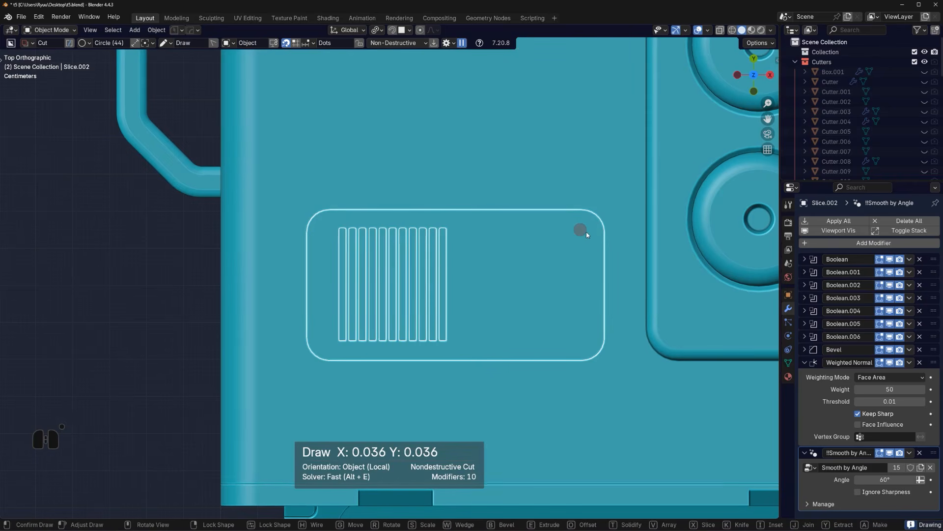
key("Escape")
left_click_drag(586, 235, 591, 235)
key("v")
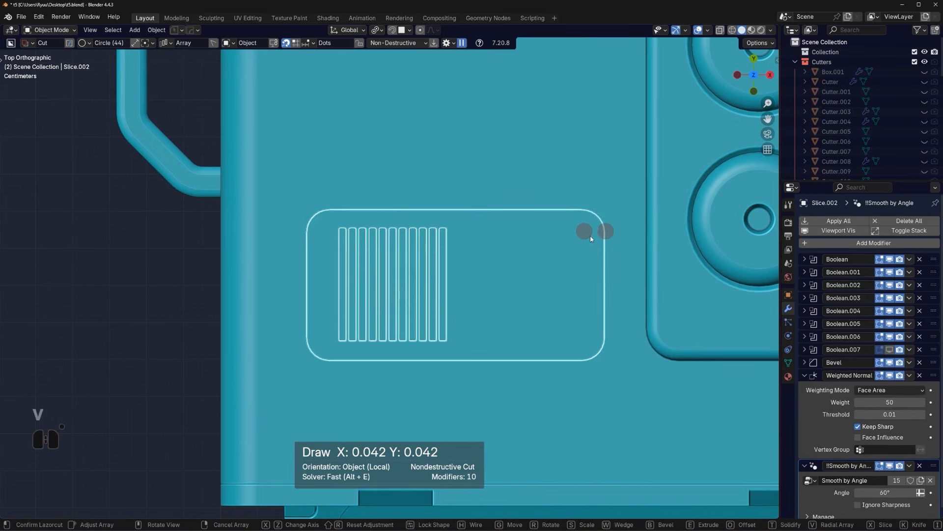
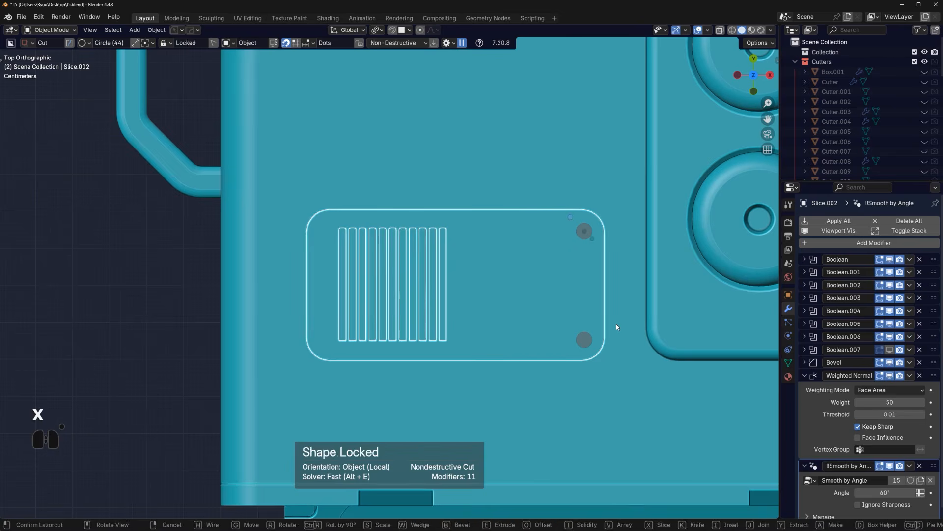
key("space")
Slice the top of the raised knob platform off the upper shell in right view with a box about 2.425 by 0.335 m
middle_click_drag(617, 327, 547, 270)
key("KP_5")
key("KP_5")
scroll(548, 270, "up", 3)
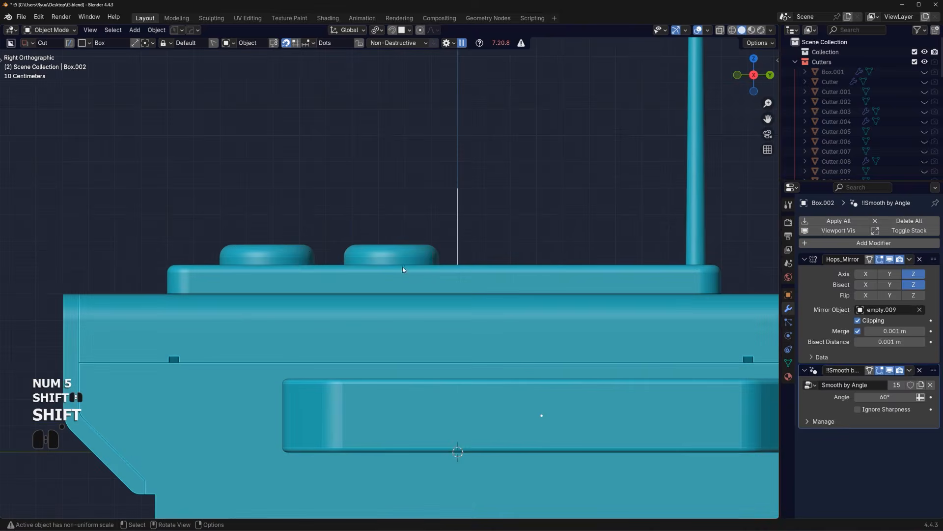
left_click(302, 284)
key("d")
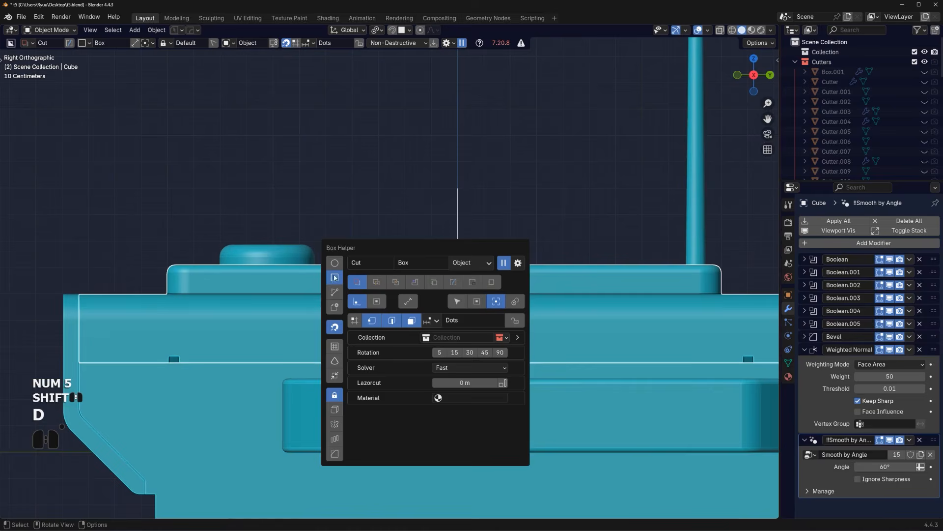
mouse_move(121, 189)
left_mouse_down()
mouse_move(688, 295)
mouse_move(760, 275)
left_mouse_up()
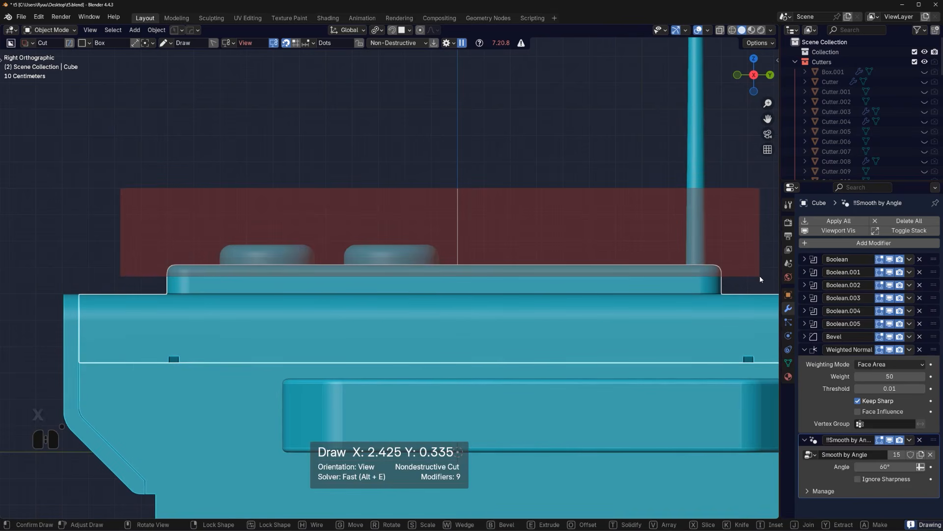
key("x")
key("space")
Cut two circular holes into the raised panel's corners at the end away from the knobs, arrayed at a distance of about 0.308 m
middle_click_drag(533, 219, 502, 287)
key("KP_5")
key("KP_5")
key("KP_5")
key("KP_5")
middle_click_drag(581, 270, 492, 284, "shift")
key("d")
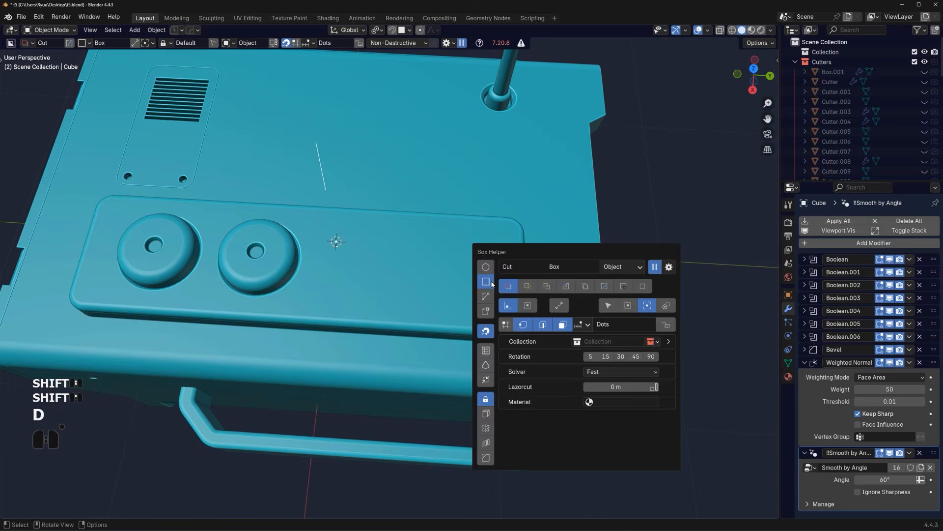
left_click(486, 268)
mouse_move(502, 235)
left_mouse_down()
mouse_move(551, 228)
mouse_move(517, 236)
mouse_move(553, 232)
mouse_move(538, 275)
left_mouse_up()
right_click(541, 229)
key("v")
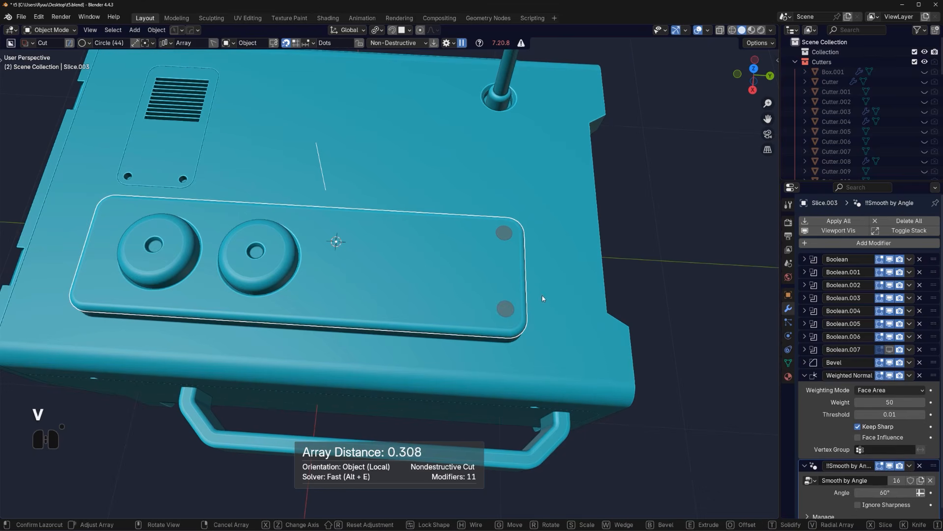
left_click(546, 302)
key("space")
Inspect the case's overall shape and top-face details in perspective and from directly above
scroll(550, 295, "down", 4)
middle_click_drag(513, 272, 556, 248)
left_click(555, 250)
scroll(529, 263, "down", 2)
middle_click_drag(465, 272, 565, 265, "shift")
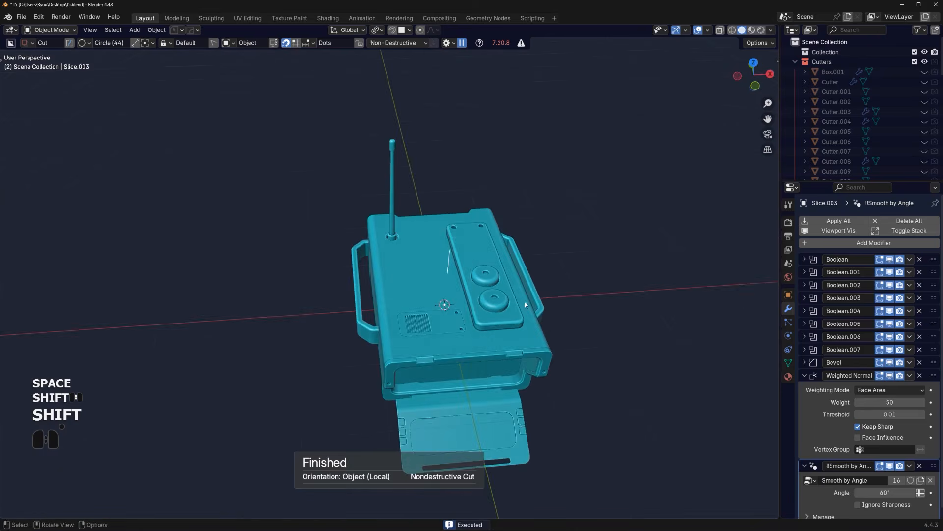
middle_click_drag(526, 305, 520, 283)
middle_click_drag(460, 119, 470, 313, "alt")
key("KP_5")
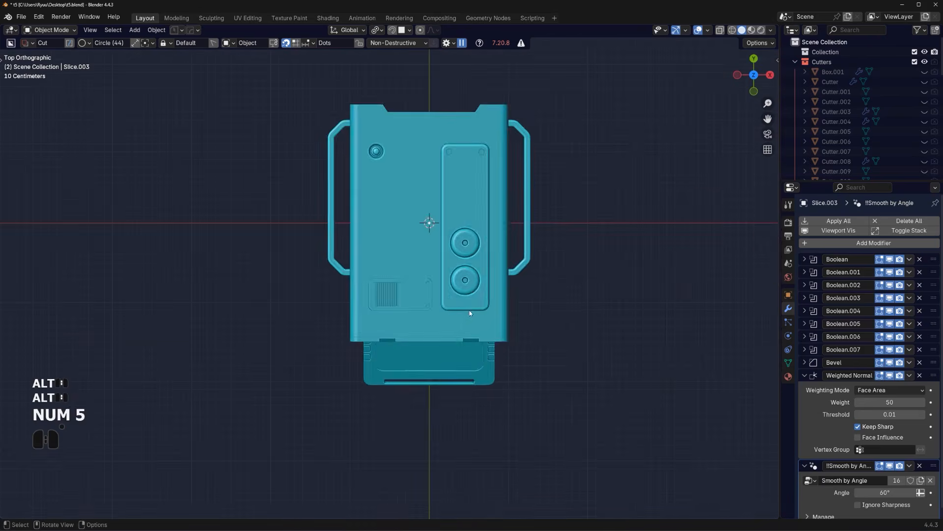
scroll(472, 295, "up", 3)
middle_click_drag(482, 226, 484, 397, "shift")
scroll(463, 292, "down", 2)
Draw a box cutter over the upper shell's rounded corner edge near the antenna, extruded about 0.182 m deep
middle_click_drag(434, 238, 487, 314)
scroll(364, 312, "up", 5)
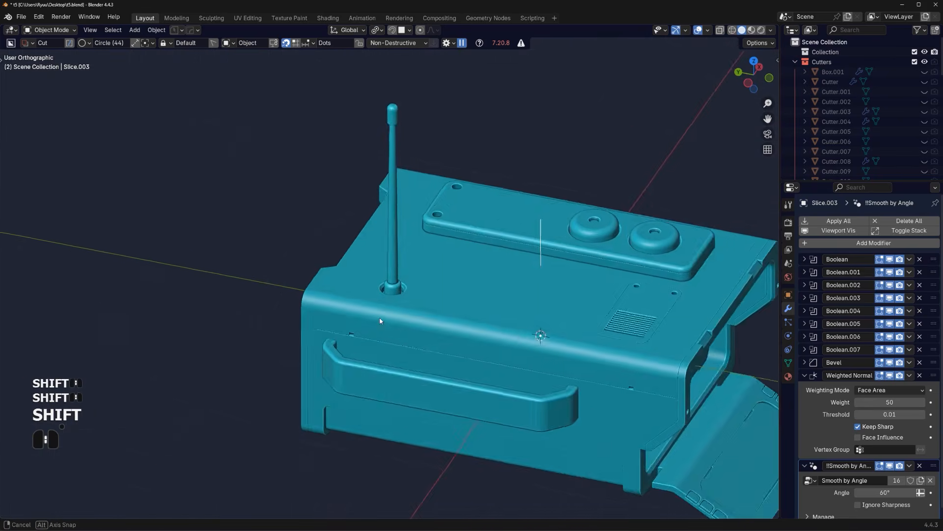
key("d")
left_click(354, 325)
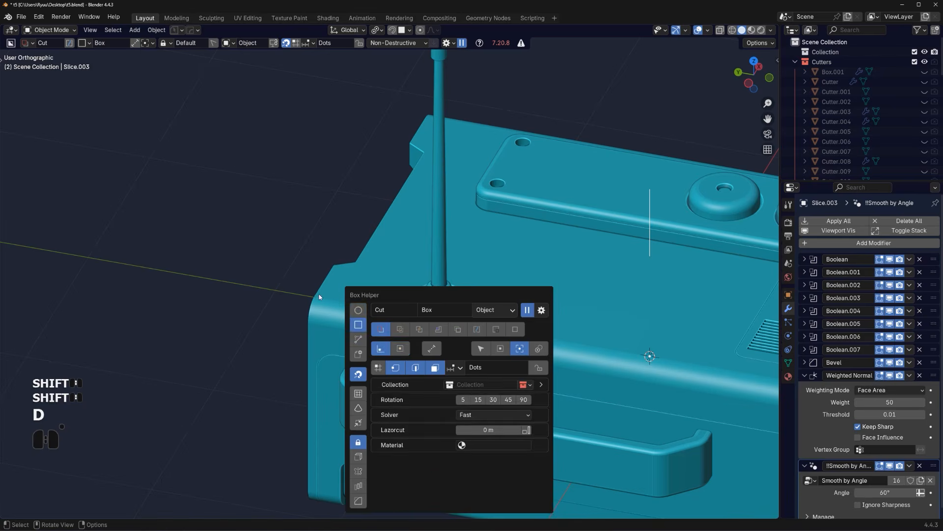
left_click(332, 294)
left_click_drag(332, 293, 331, 308)
right_click(331, 307)
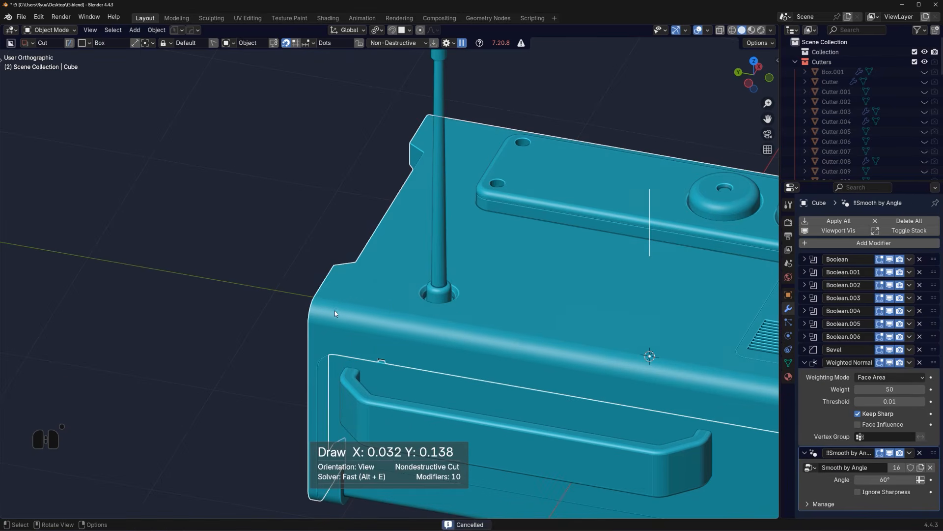
key("KP_5")
left_click_drag(341, 289, 326, 327)
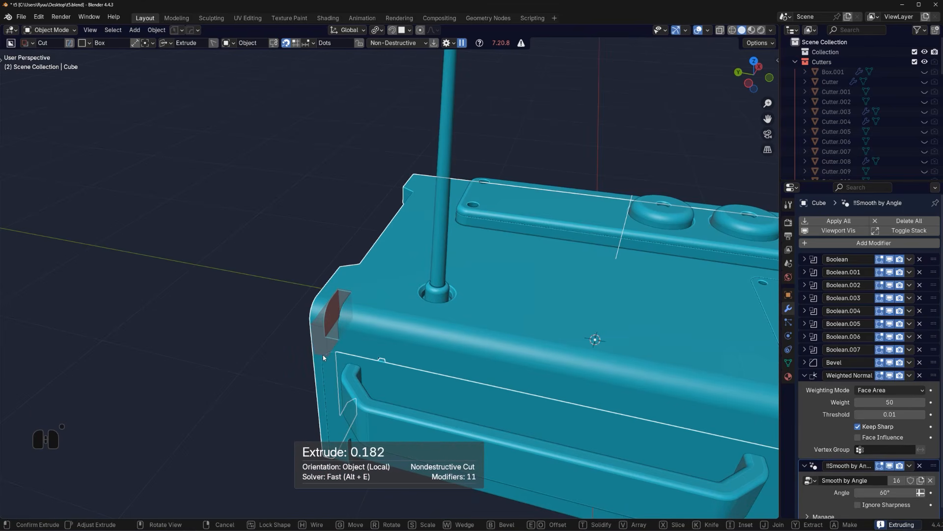
Bevel the live corner cutter with a width of about 0.039 m, enable Q Bevel, and finish the cut keeping the cutter selected
key("b")
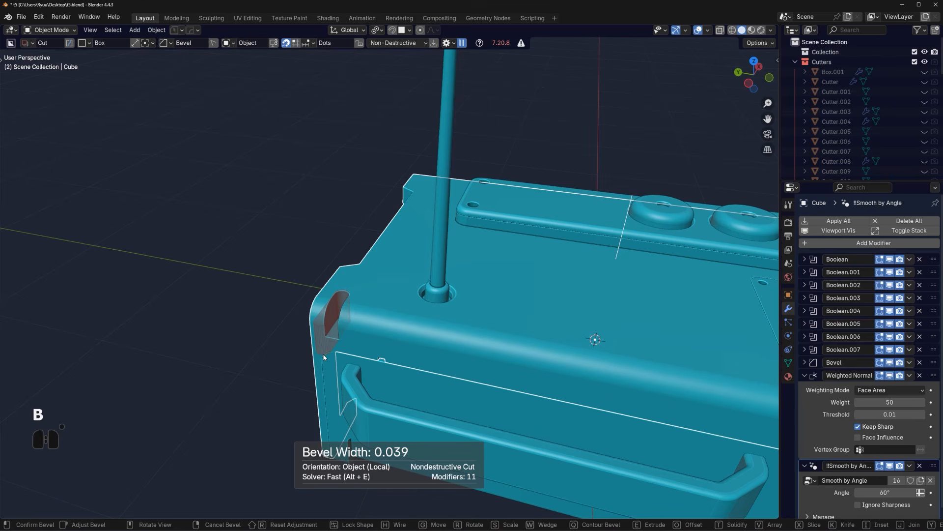
key("q")
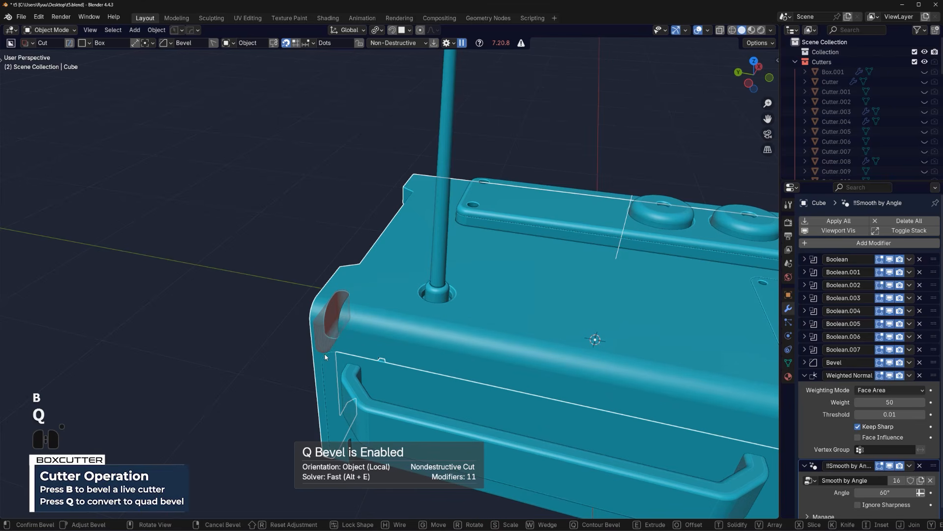
key("shift")
key("shift")
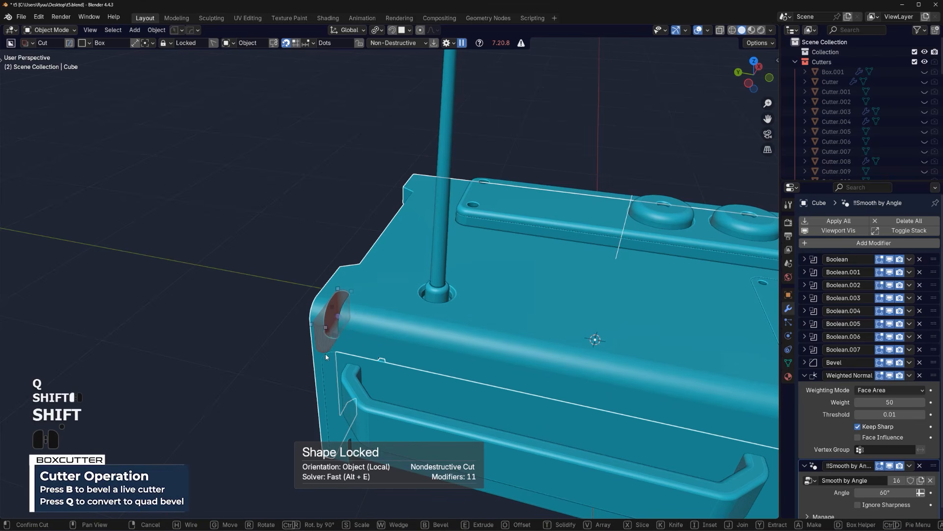
left_click(381, 349)
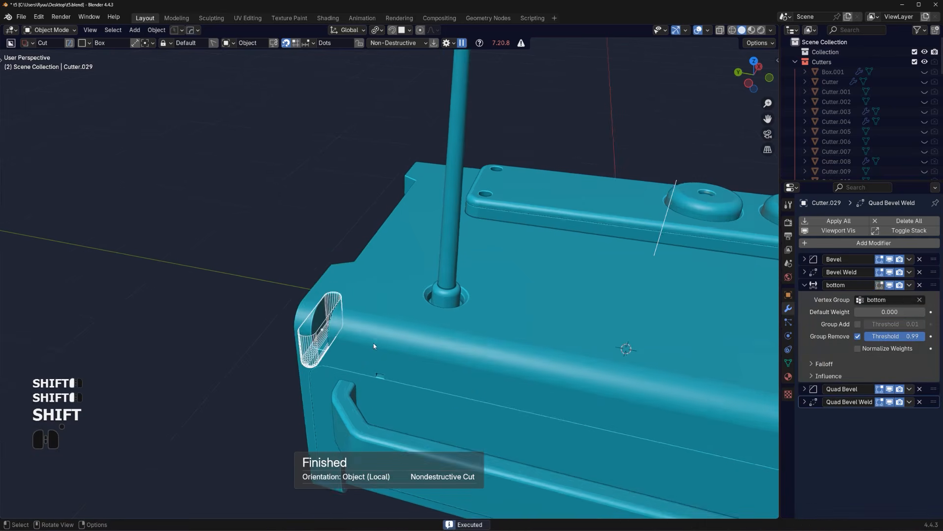
Scale the corner cutter to 0.432 along global Y and apply its scale
scroll(373, 343, "up", 3)
key("s")
key("y")
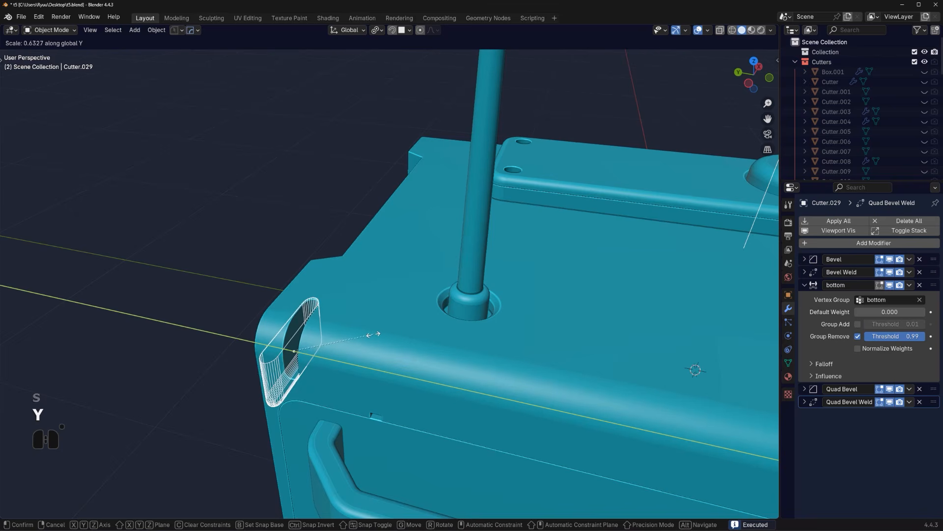
left_click(346, 333)
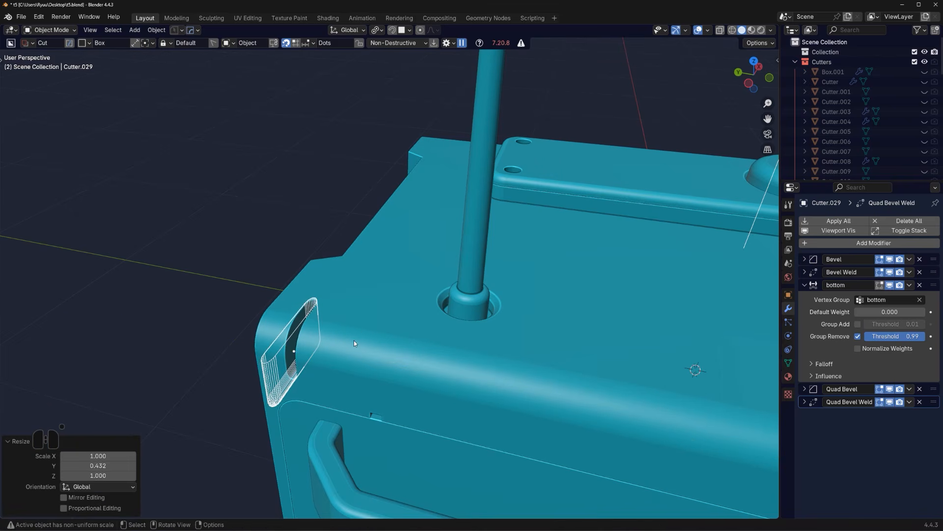
key("ctrl+a")
left_click(358, 358)
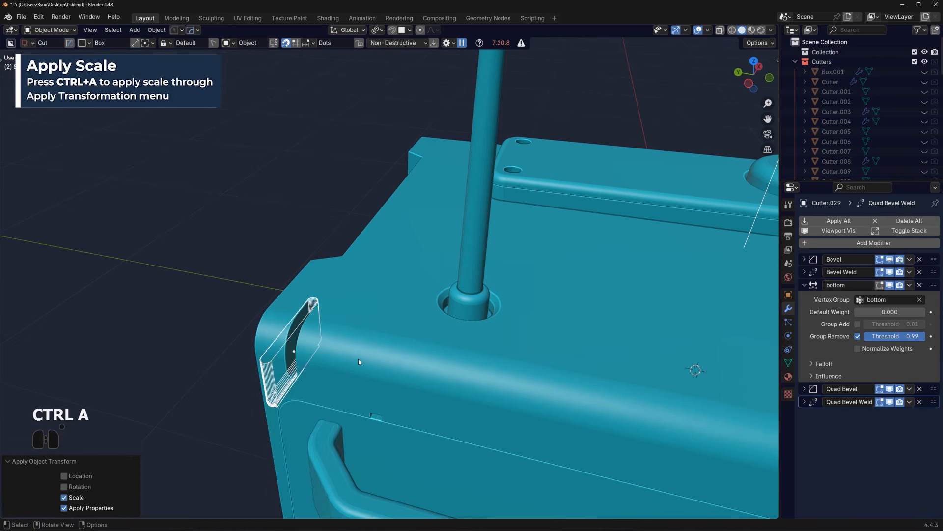
Adjust the width of the bottom-edge bevel on the corner cutter with the HardOps bevel adjustment
middle_click_drag(344, 361, 417, 351, "shift")
scroll(391, 358, "up", 5)
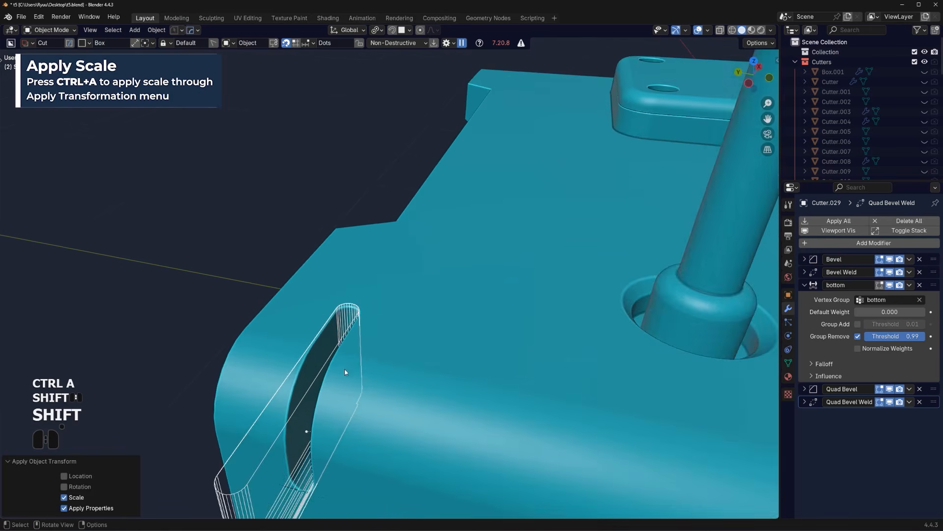
middle_click_drag(347, 372, 416, 307, "shift")
key("q")
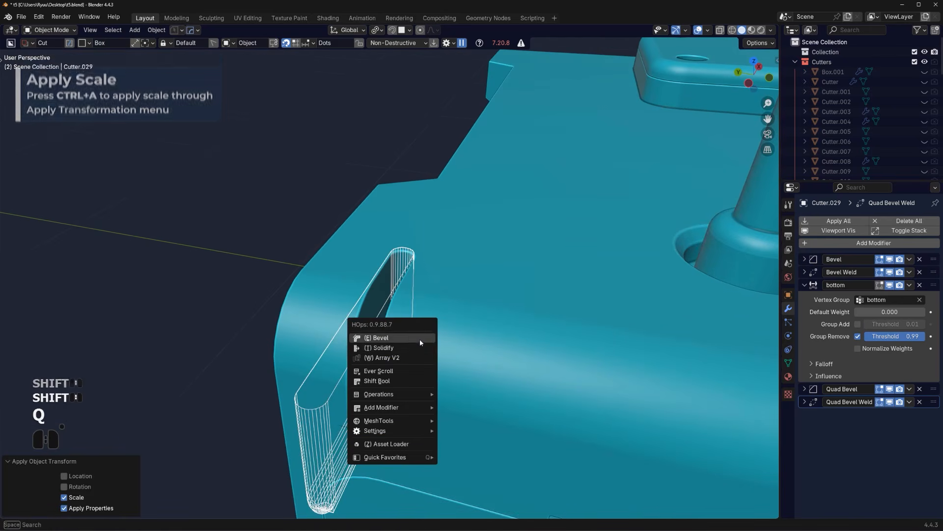
left_click(420, 339)
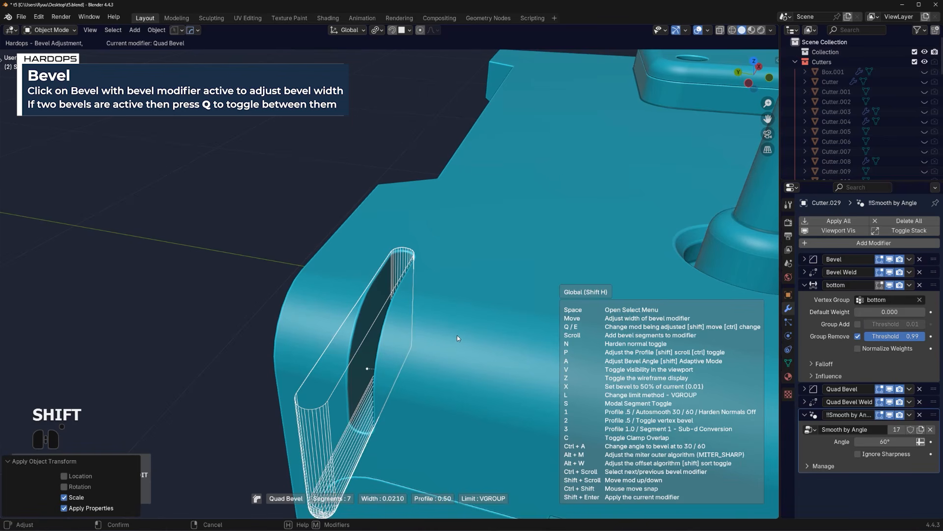
key("q")
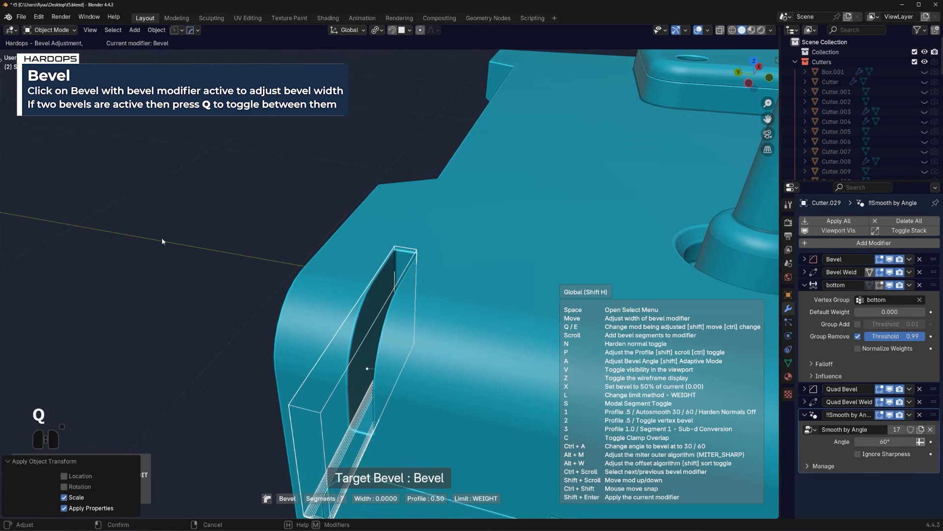
left_click(202, 263, "shift")
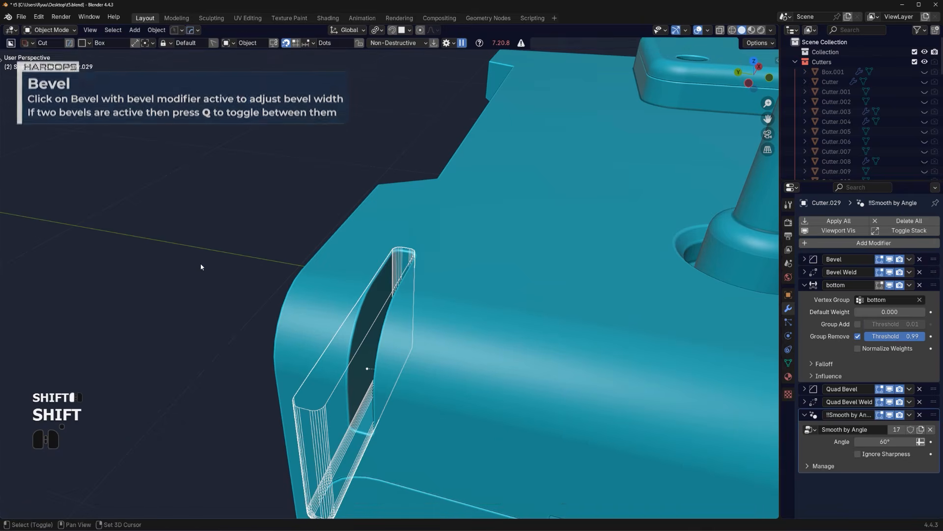
Mirror the corner cutter across the case on the X axis around a new empty with the HardOps mirror
left_click(465, 241)
scroll(449, 263, "down", 2)
middle_click_drag(448, 265, 460, 344)
left_click(448, 370, "shift")
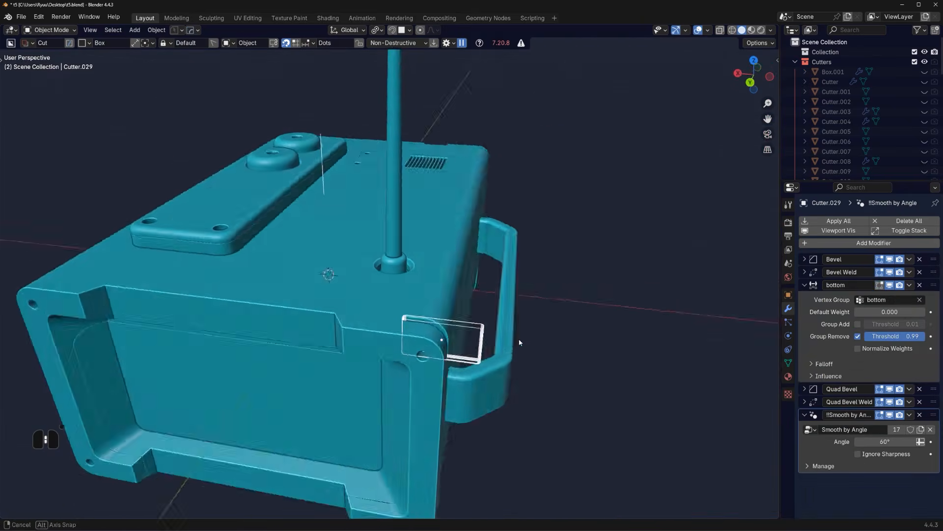
scroll(462, 344, "down", 3)
key("alt+x")
left_click(387, 292)
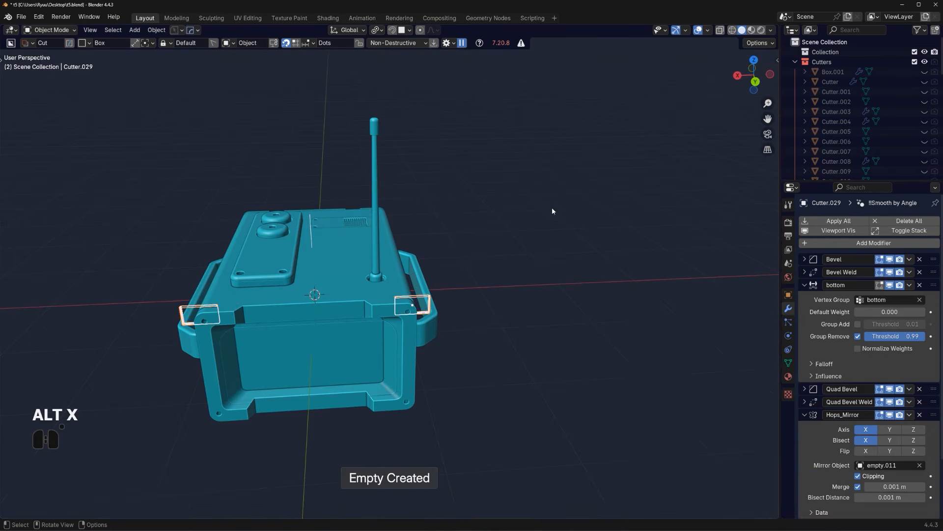
middle_click_drag(552, 208, 300, 285)
scroll(300, 285, "up", 1)
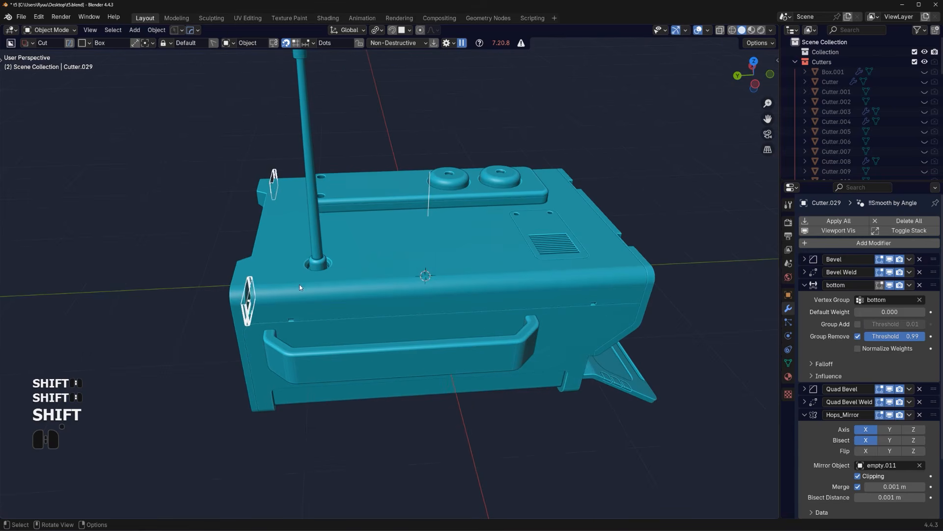
Duplicate the corner cutter's mesh, move the copy about -2.742 m along Y to the case's other end, and hide the cutters
key("Tab")
key("a")
middle_click_drag(459, 267, 399, 269, "shift")
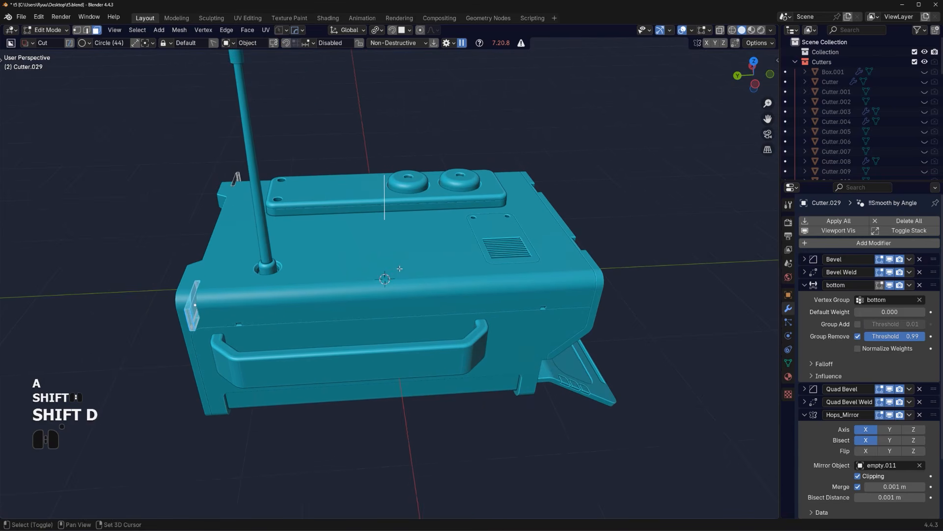
key("shift+d")
key("y")
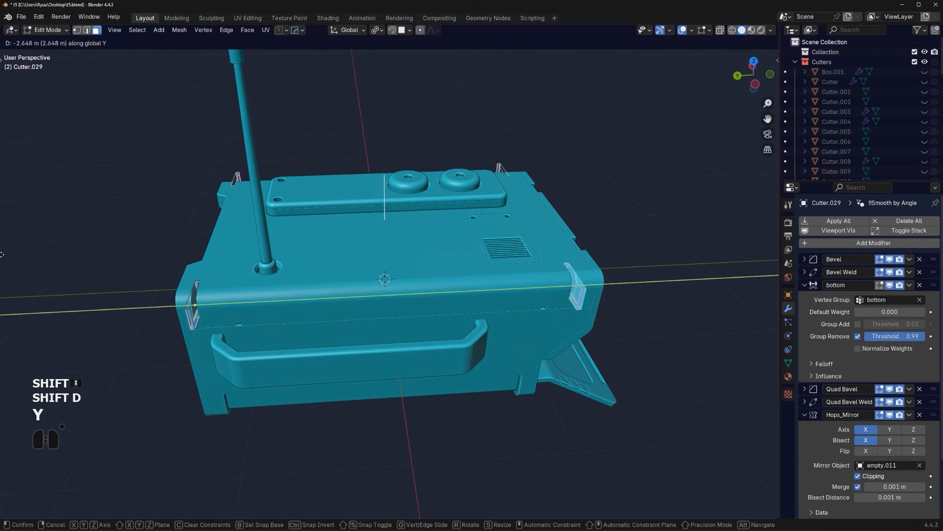
left_click(12, 257)
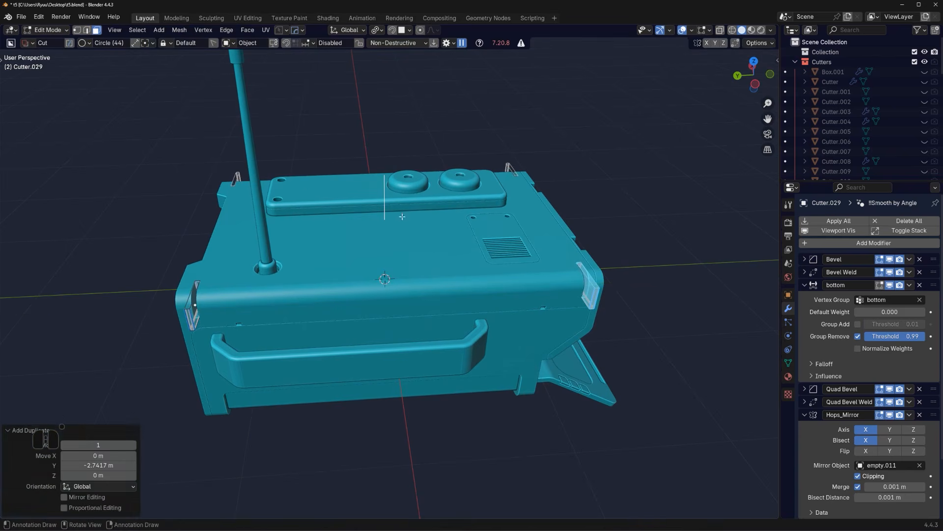
key("Tab")
key("shift+apostrophe")
Reveal and select the mirrored corner cutter again by scrolling through the upper shell's booleans with Ever Scroll
scroll(551, 178, "down", 2)
middle_click_drag(551, 178, 427, 199)
left_click(493, 208)
key("q")
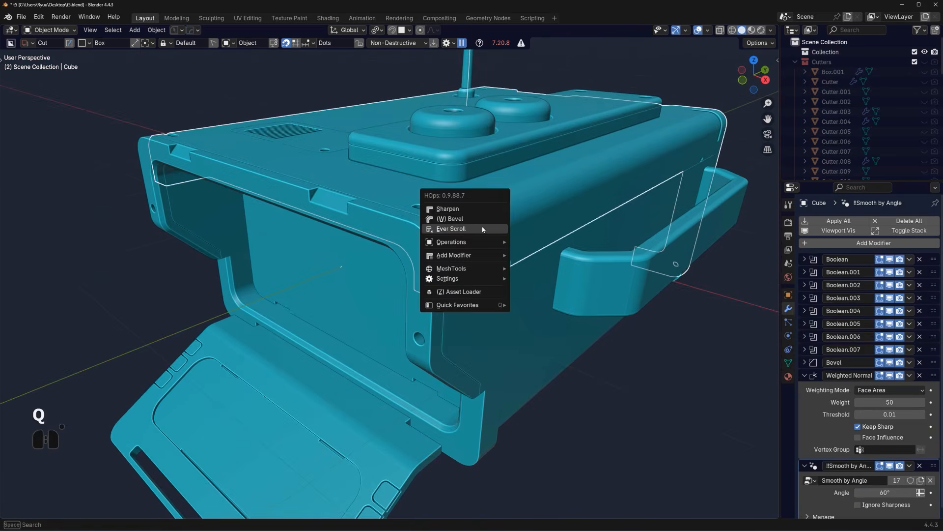
left_click(483, 228)
left_click(491, 247)
Move the corner cutter about 0.076 m and -0.031 m along global Z, and about -0.052 m along global X
key("g")
key("z")
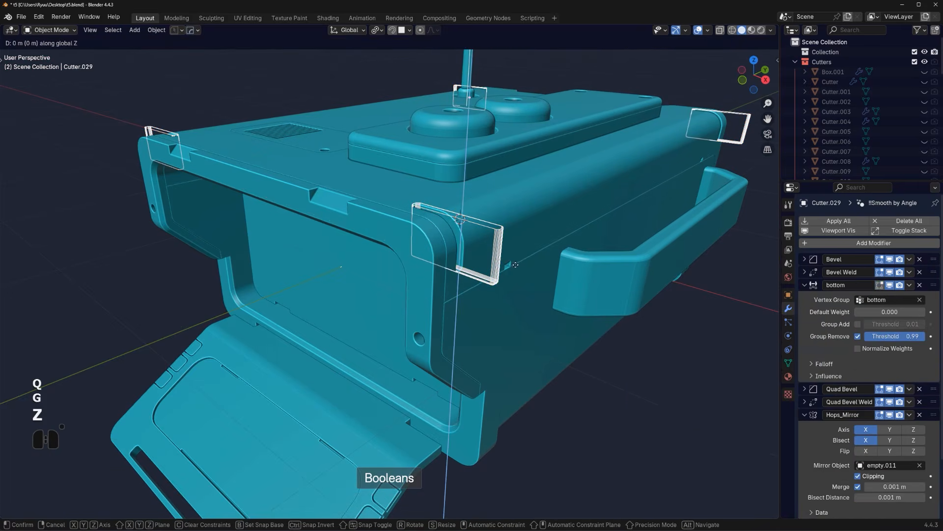
left_click(522, 258)
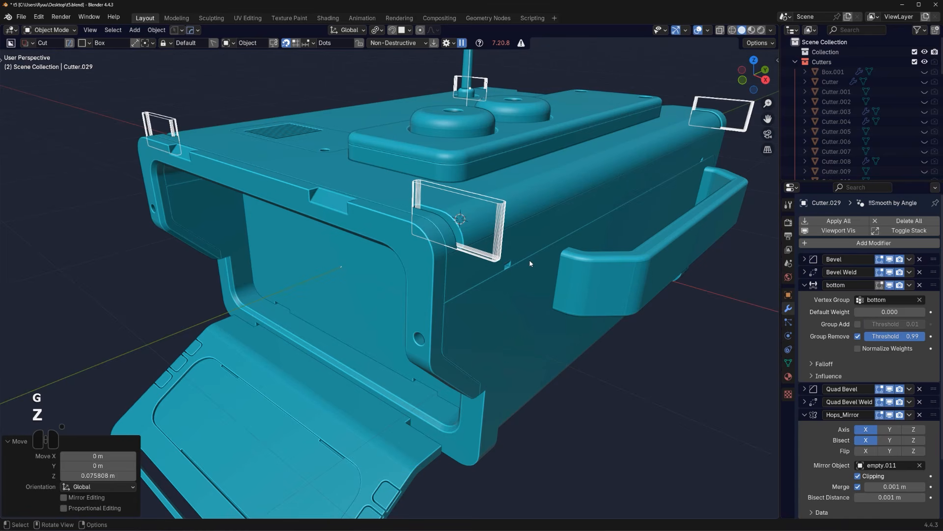
key("g")
key("z")
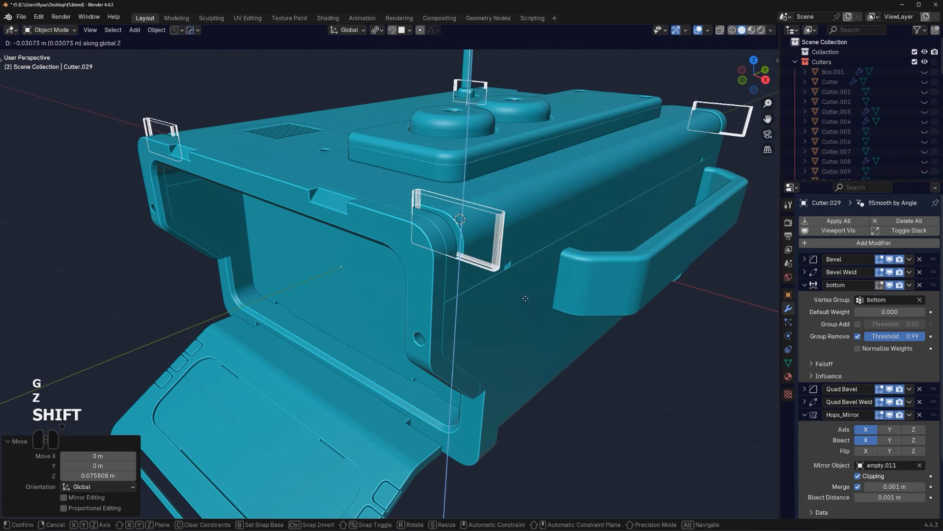
left_click(475, 276, "shift")
middle_click_drag(476, 276, 281, 346)
key("g")
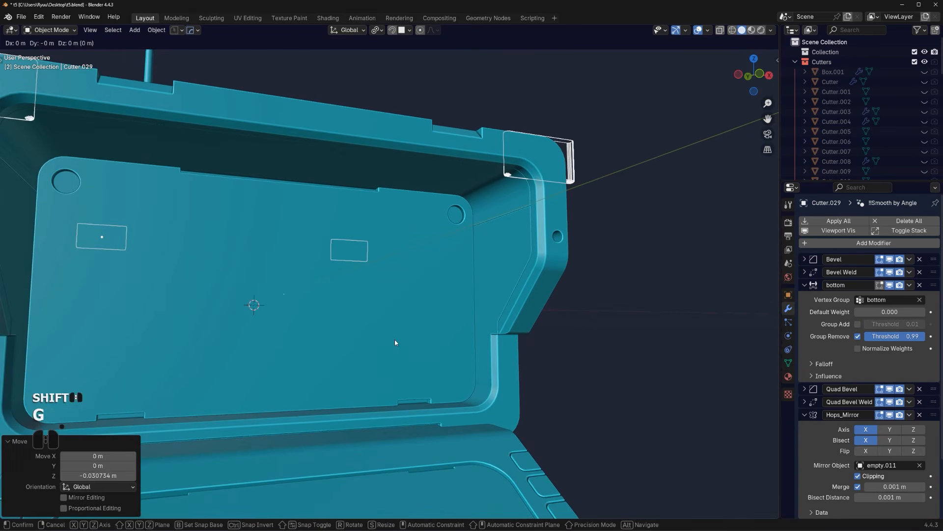
key("x")
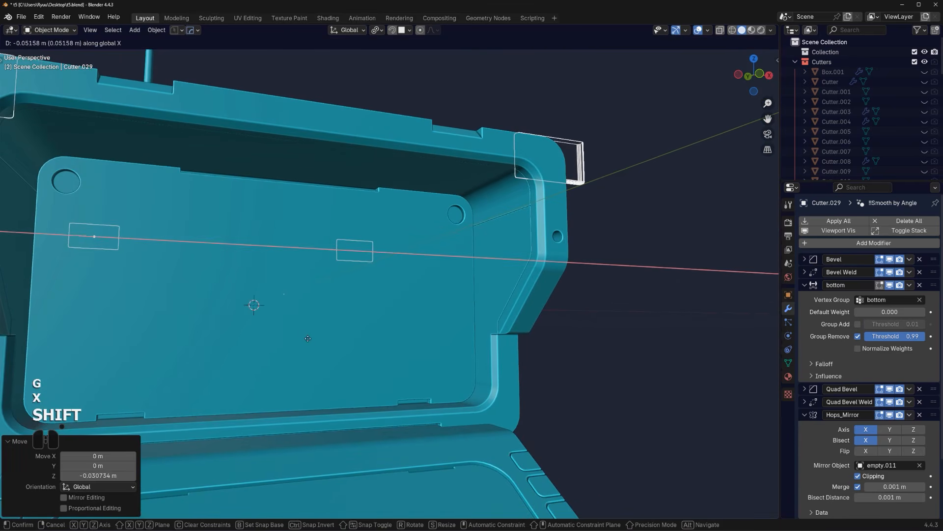
left_click(307, 339)
Turn on the HardOps wireframe display for the upper shell and examine the mesh around the corner notch
mouse_move(498, 271)
middle_mouse_down()
mouse_move(419, 308)
mouse_move(530, 241)
mouse_move(479, 246)
mouse_move(503, 242)
mouse_move(491, 266)
middle_mouse_up()
scroll(393, 264, "up", 3)
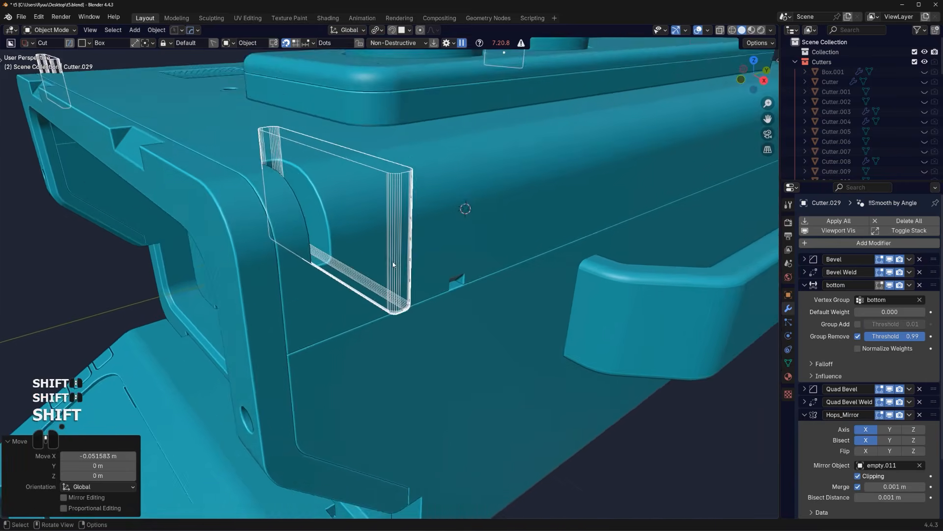
scroll(393, 265, "up", 2)
middle_click_drag(291, 234, 347, 276)
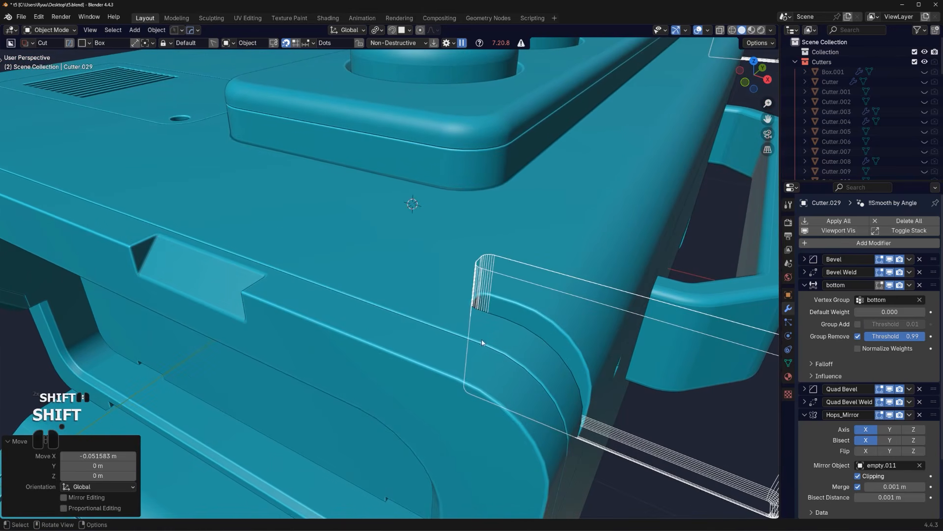
left_click(563, 254, "shift")
middle_click_drag(564, 253, 667, 39, "shift")
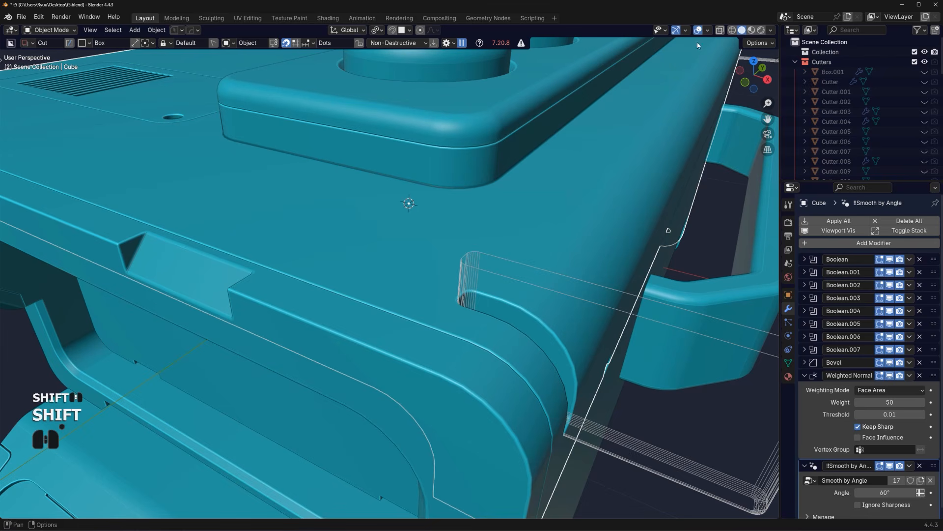
key("shift+q")
mouse_move(504, 253)
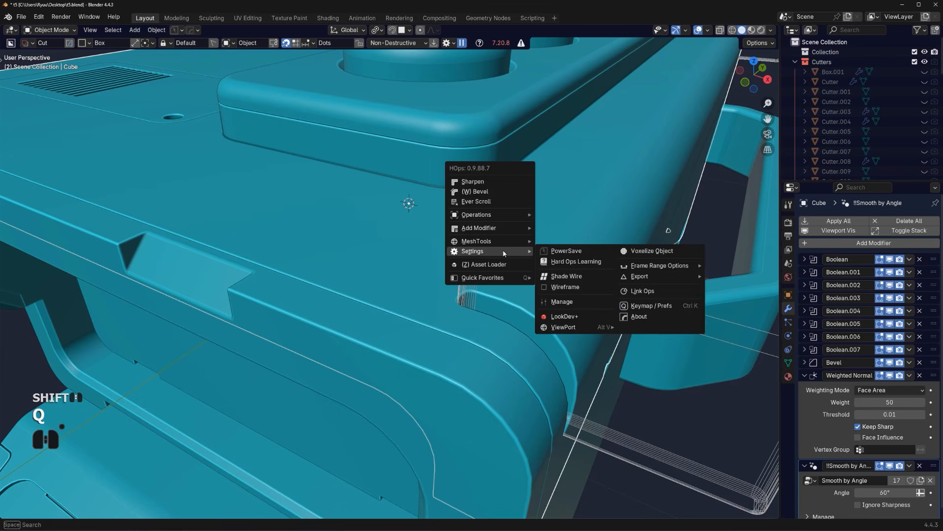
left_click(576, 290)
middle_click_drag(476, 295, 427, 237, "shift")
scroll(412, 198, "down", 3)
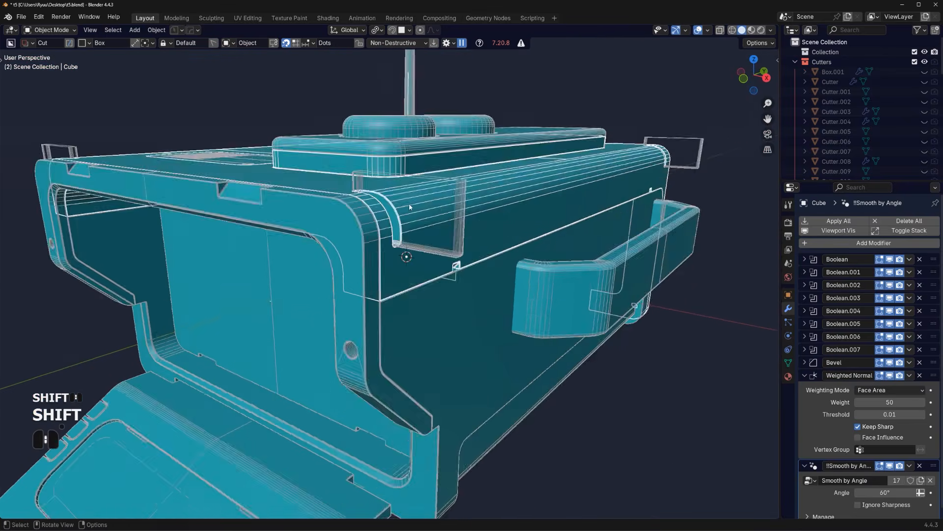
Hide all cutters and turn the wireframe display back off
middle_click_drag(409, 203, 326, 239)
scroll(326, 239, "up", 1)
scroll(537, 192, "down", 4)
middle_click_drag(537, 192, 467, 261)
scroll(468, 261, "down", 2)
key("q")
mouse_move(513, 236)
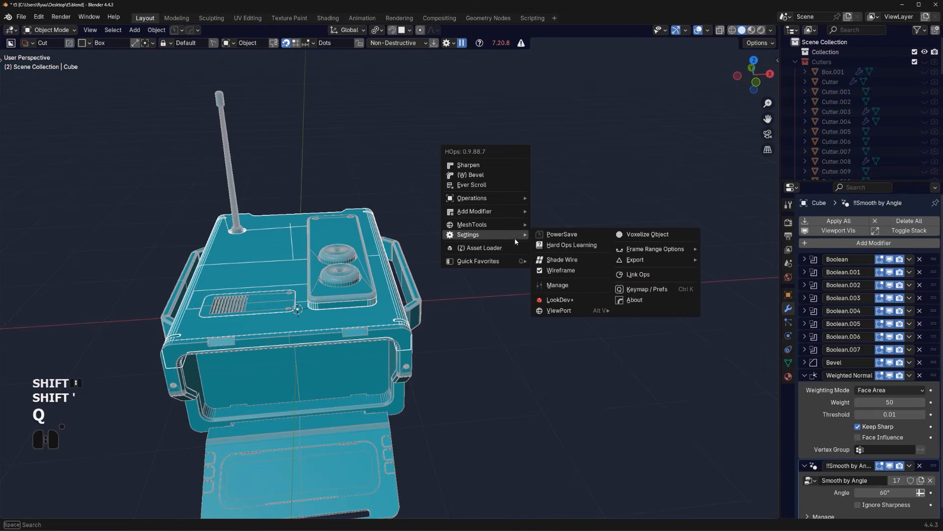
left_click(562, 270)
middle_click_drag(562, 270, 497, 335)
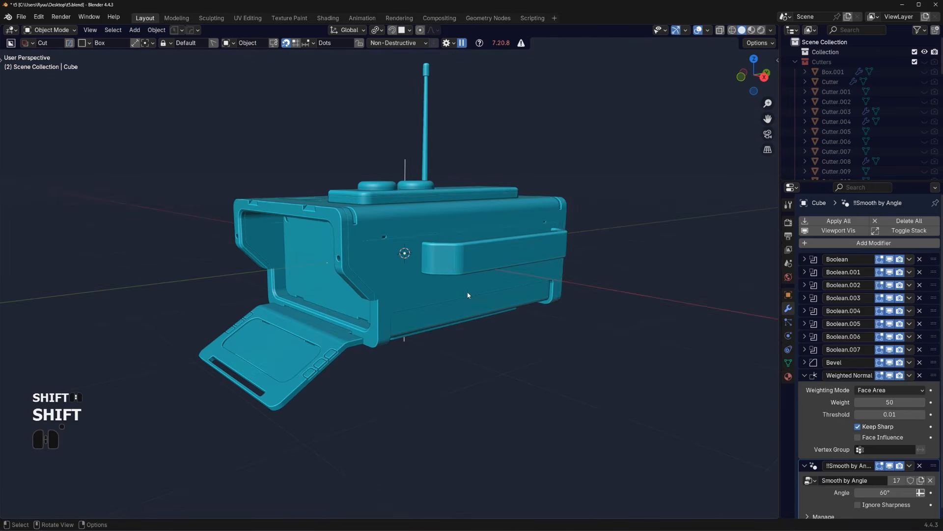
Bevel the border of the raised underside panel's face by about 0.019 m with one segment
middle_click_drag(468, 295, 389, 307)
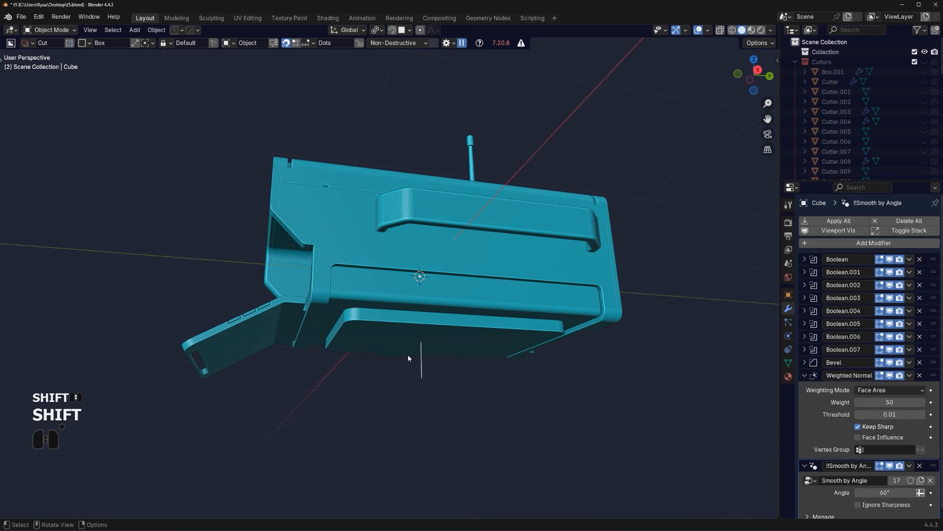
scroll(416, 353, "up", 1)
middle_click_drag(424, 349, 560, 361)
scroll(443, 349, "down", 2)
middle_click_drag(560, 361, 564, 361)
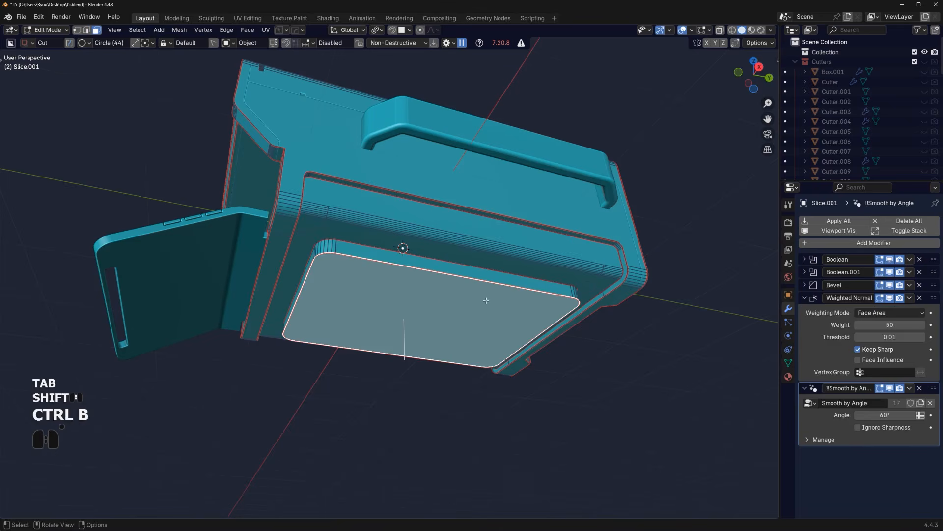
key("ctrl+b")
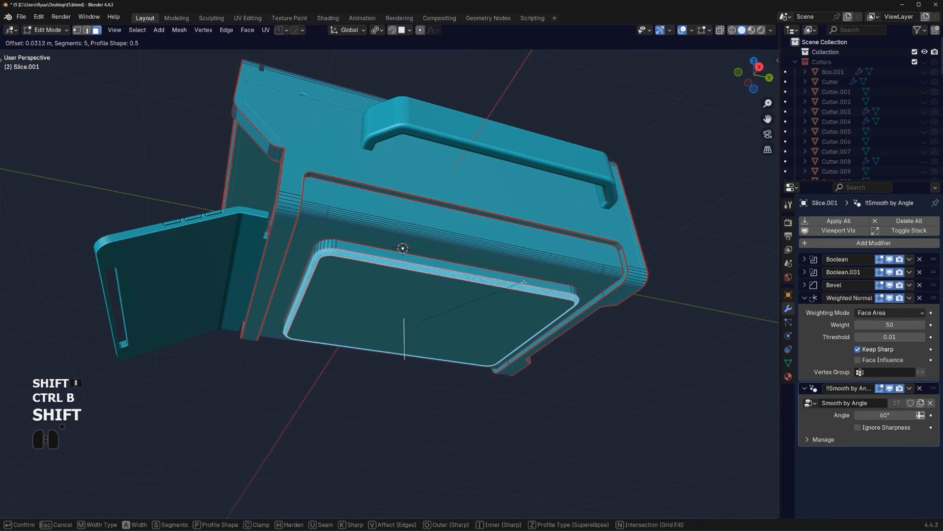
scroll(525, 283, "down", 4, "shift")
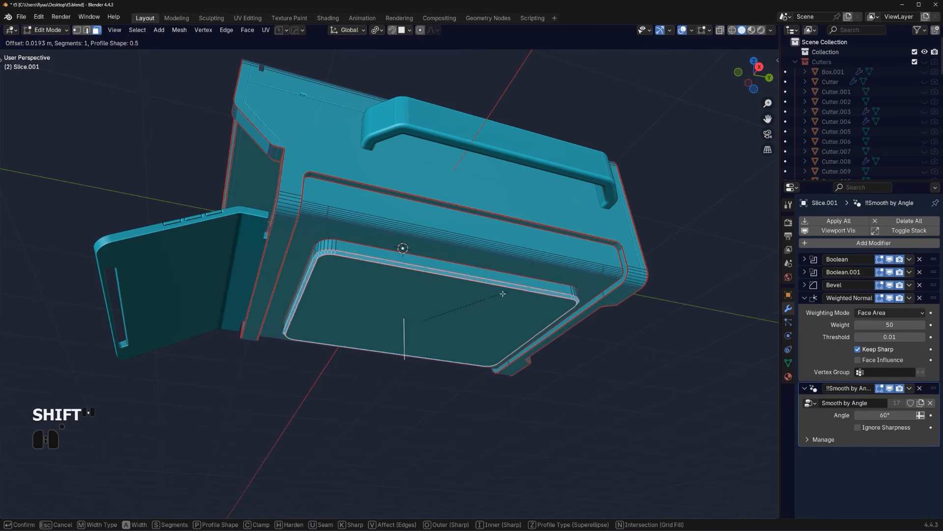
left_click(493, 311, "shift")
key("Tab")
Cut a 50-vertex circular recess about 0.951 m wide and 0.067 m deep from the centre of the underside panel
mouse_move(416, 303)
middle_mouse_down()
mouse_move(462, 338)
mouse_move(423, 329)
mouse_move(420, 307)
mouse_move(415, 315)
mouse_move(429, 309)
middle_mouse_up()
key("ctrl+d")
left_click(424, 300)
key("ctrl")
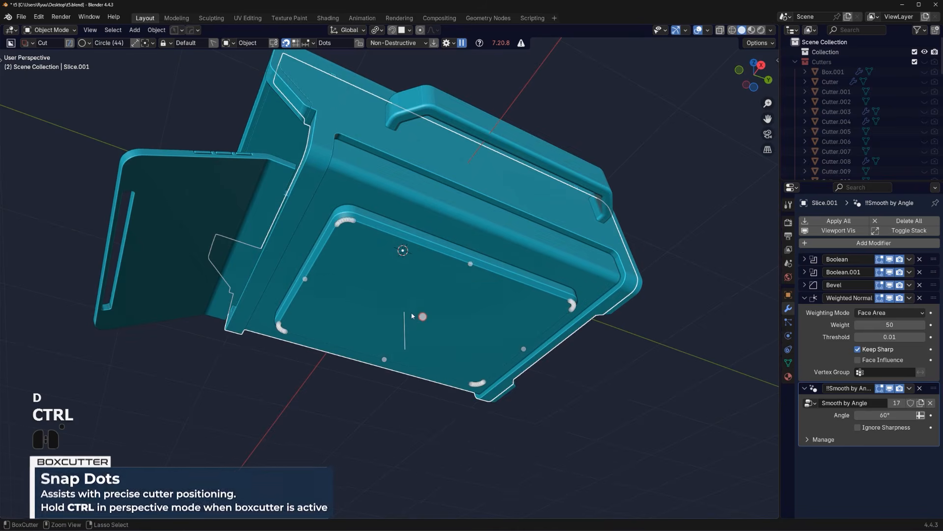
mouse_move(431, 326)
left_mouse_down("ctrl")
mouse_move(429, 315)
mouse_move(535, 312)
left_mouse_up("ctrl")
key("shift")
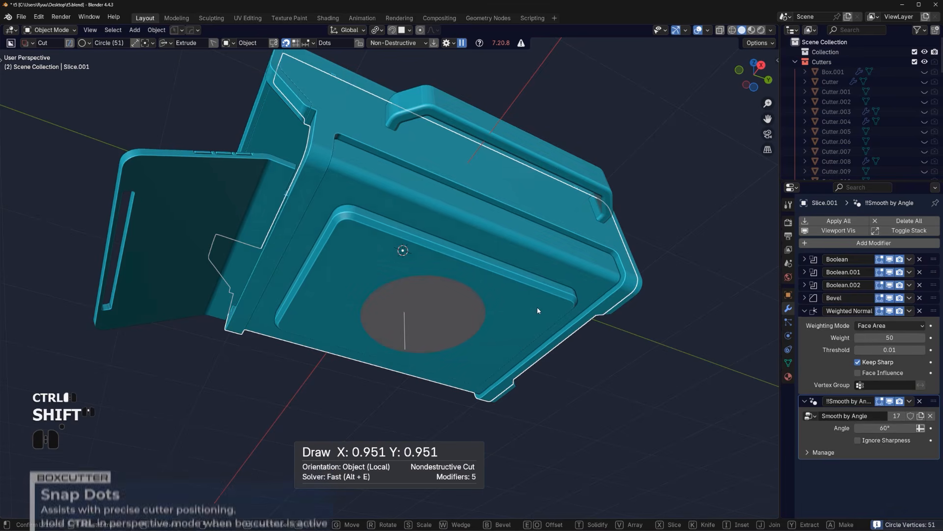
key("shift")
scroll(537, 311, "down", 1)
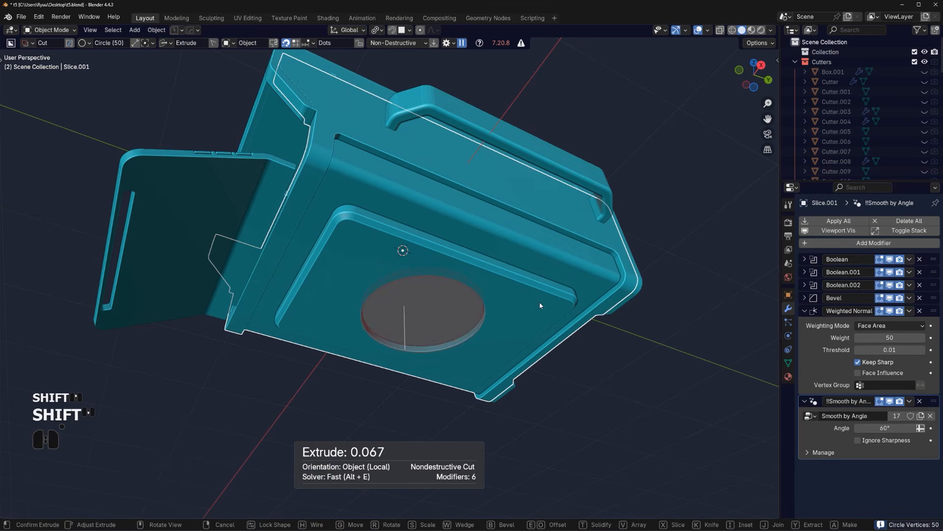
left_click(546, 317)
Apply the lower shell's booleans with Csharp and extract the circular recess's floor face as a solidified plate
key("q")
left_click(499, 259, "ctrl")
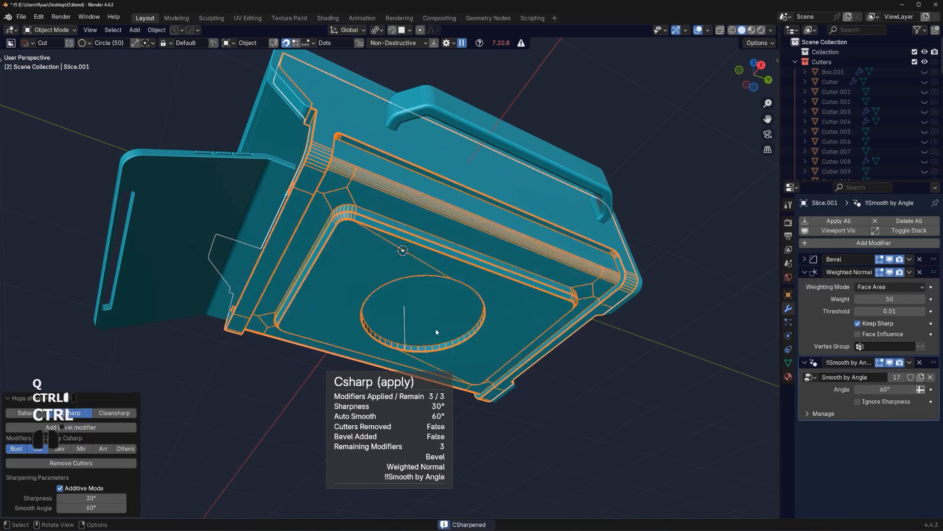
key("Tab")
key("q")
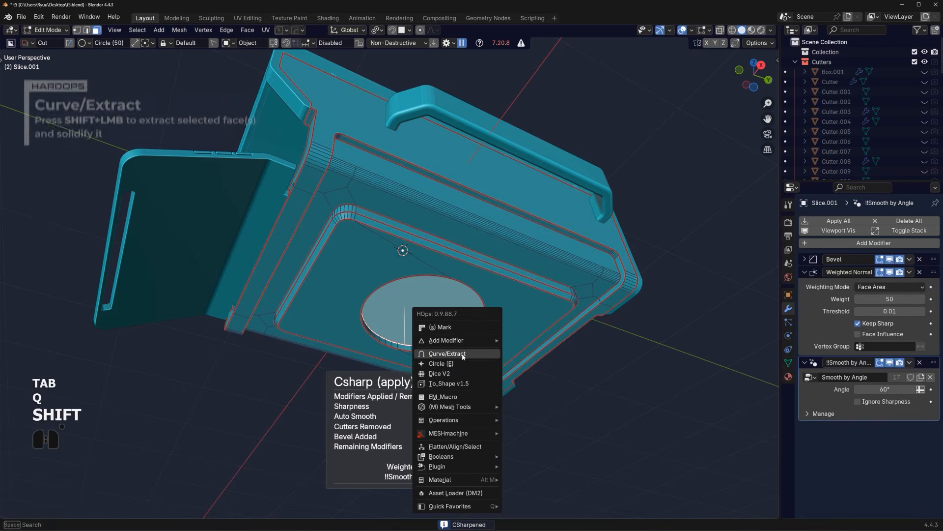
left_click(490, 352, "shift")
middle_click_drag(484, 364, 480, 346)
Apply the Solidify modifier of the extracted round plate with Csharp
key("q")
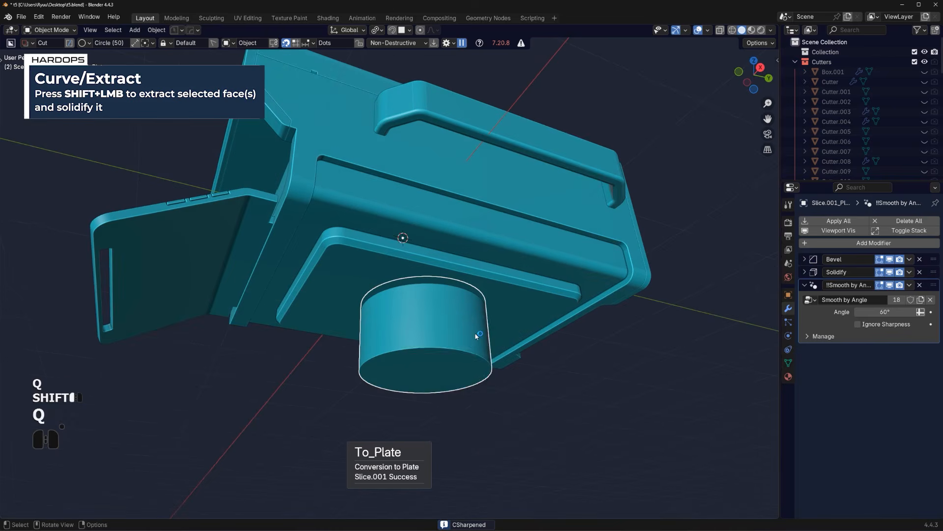
left_click(481, 344, "ctrl")
key("s")
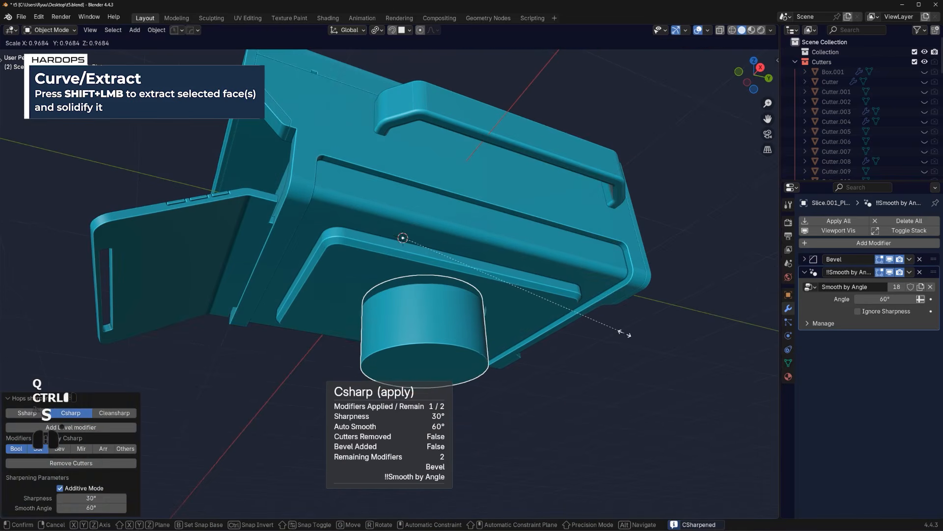
right_click(625, 333)
Set the plate's origin to its geometry at the median center and scale it down slightly to clear the recess wall
key("shift+s")
left_click(627, 397)
key("s")
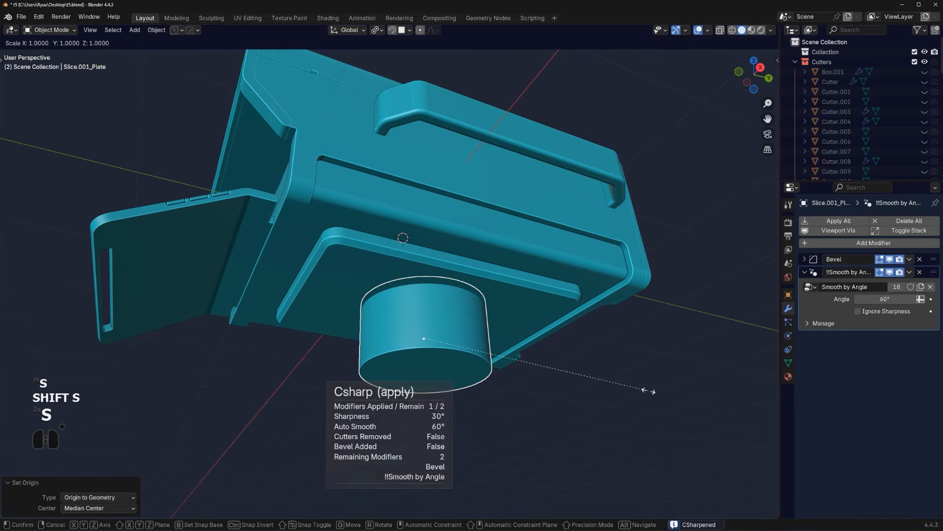
left_click(648, 391)
Bevel the edge loop around the plate's lower face by about 0.068 m with one segment
key("Tab")
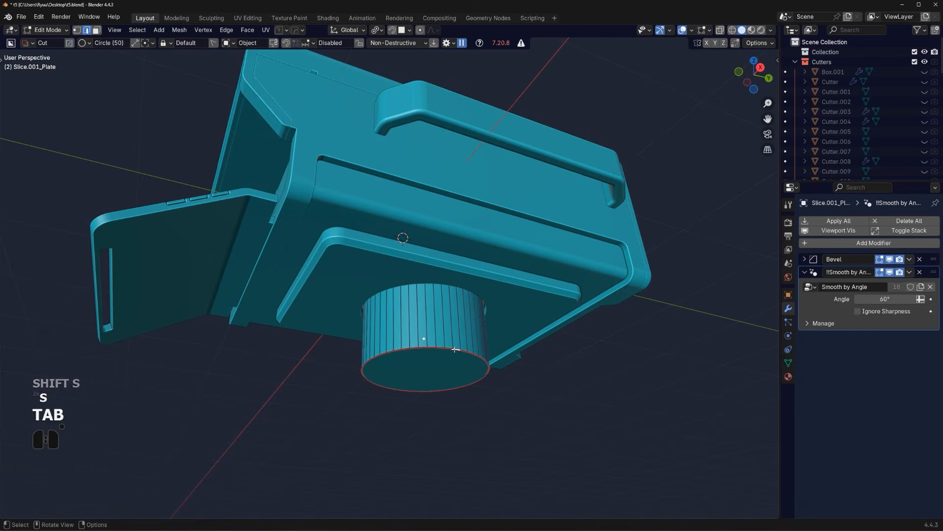
left_click(455, 349, "alt")
key("ctrl+b")
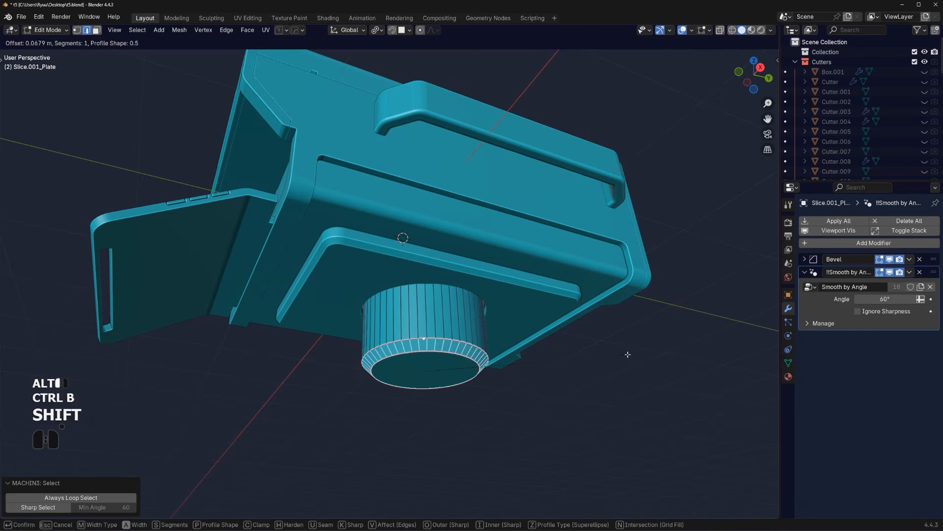
left_click(628, 354)
key("Tab")
Inset the plate's lower face by about 0.065 m and extrude it inward about 0.068 m
middle_click_drag(627, 355, 420, 317)
left_click(490, 352, "shift")
key("Tab")
key("Tab")
scroll(396, 329, "up", 2)
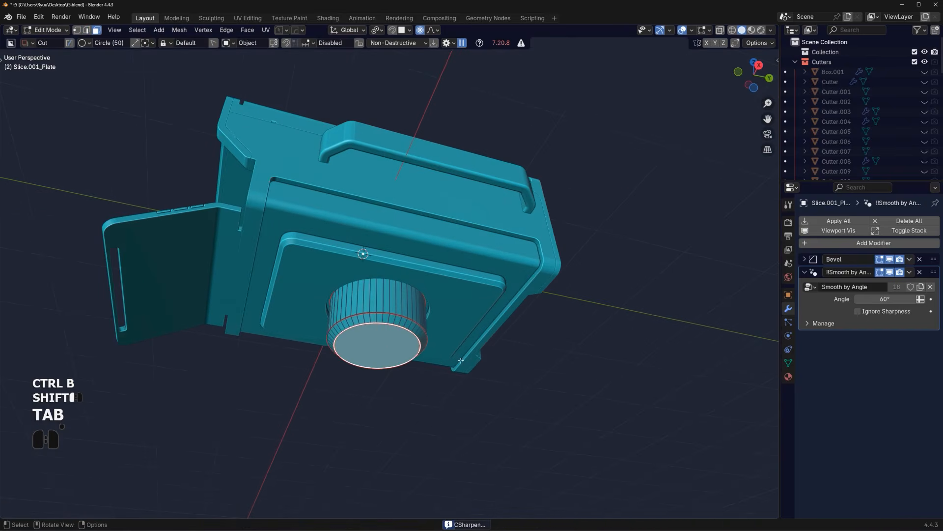
key("i")
left_click(490, 360)
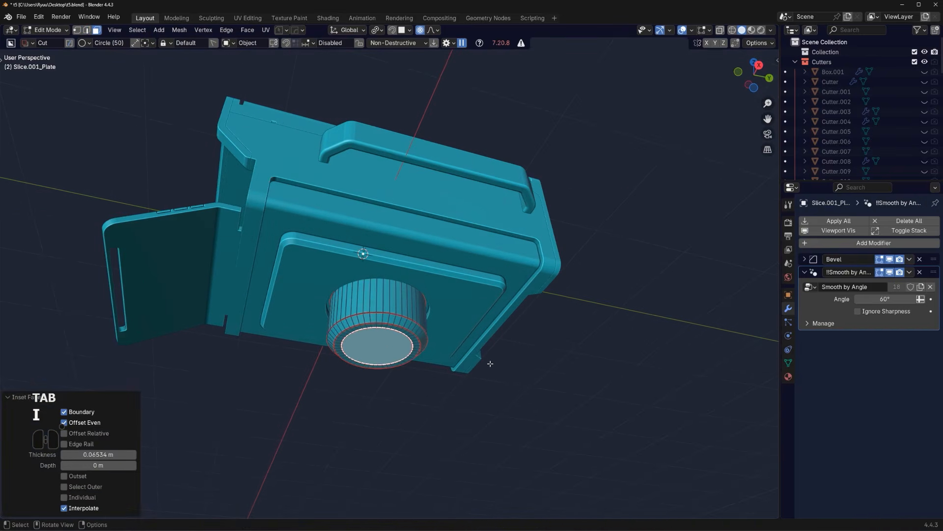
key("e")
left_click(511, 360)
Inset the sunken face by about 0.011 m and extrude it about 0.39 m downward as a narrower neck
key("i")
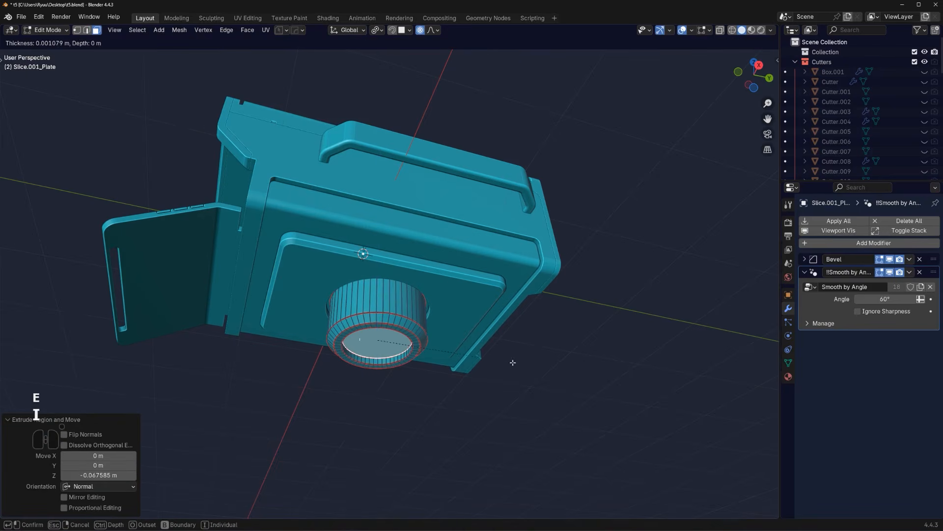
left_click(512, 361)
key("e")
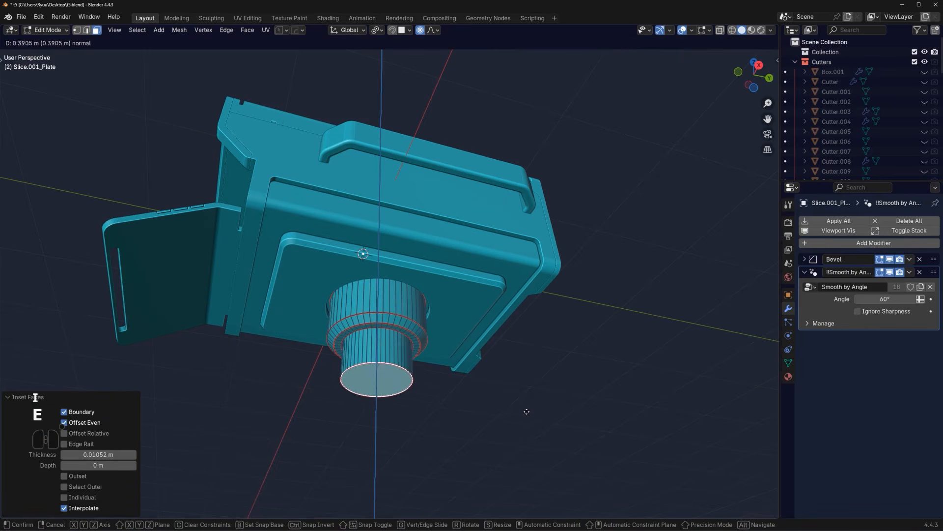
left_click(527, 411)
key("Tab")
Add a 2 m cube and move it about 2.43 m down along Z, below the round neck
scroll(522, 306, "down", 3)
middle_click_drag(523, 306, 451, 352)
key("shift+a")
mouse_move(444, 339)
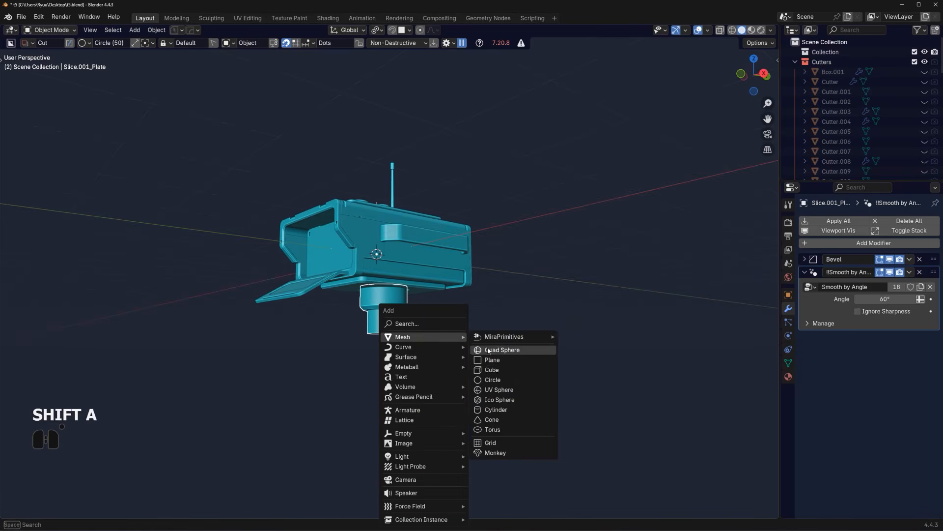
left_click(491, 369)
key("g")
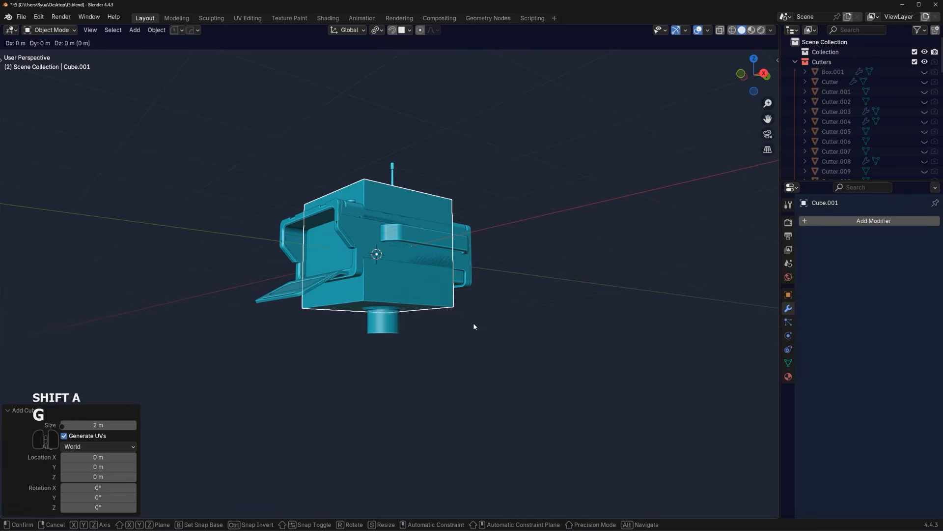
key("z")
left_click(487, 456)
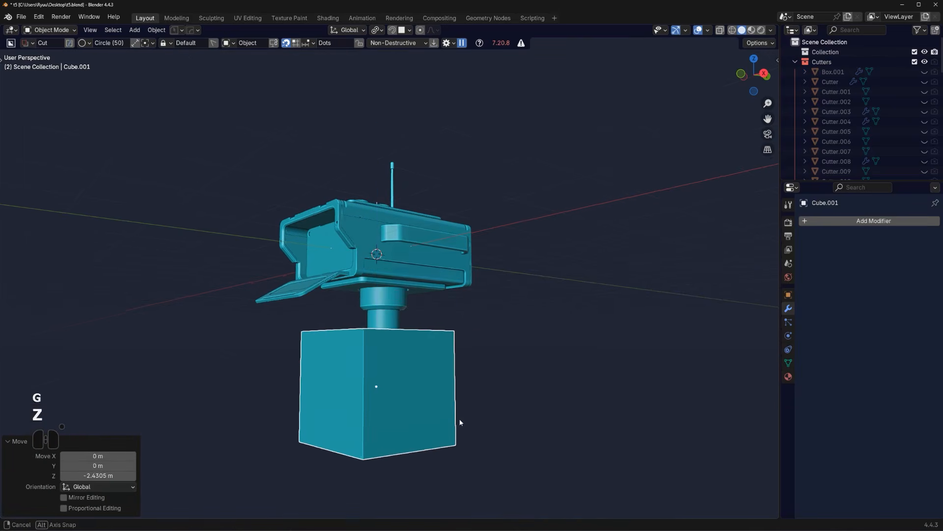
Move the cube about 0.25 m along Y under the neck and narrow it along Y
middle_click_drag(459, 421, 410, 334)
key("g")
key("y")
left_click(410, 406)
key("shift+d")
key("s")
key("y")
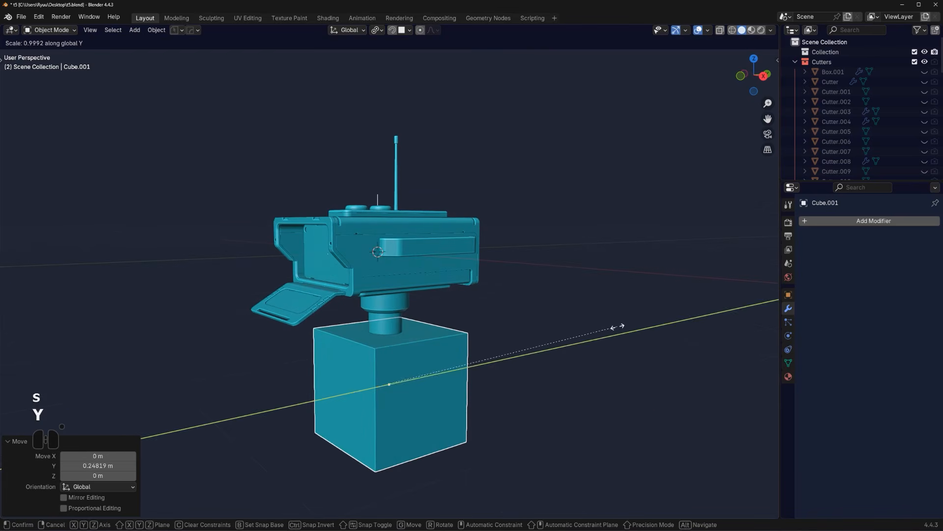
left_click(474, 350)
Lower the block's bottom face along Z to make a taller pedestal, and turn proportional editing off
middle_click_drag(474, 350, 420, 336)
key("Tab")
key("g")
key("z")
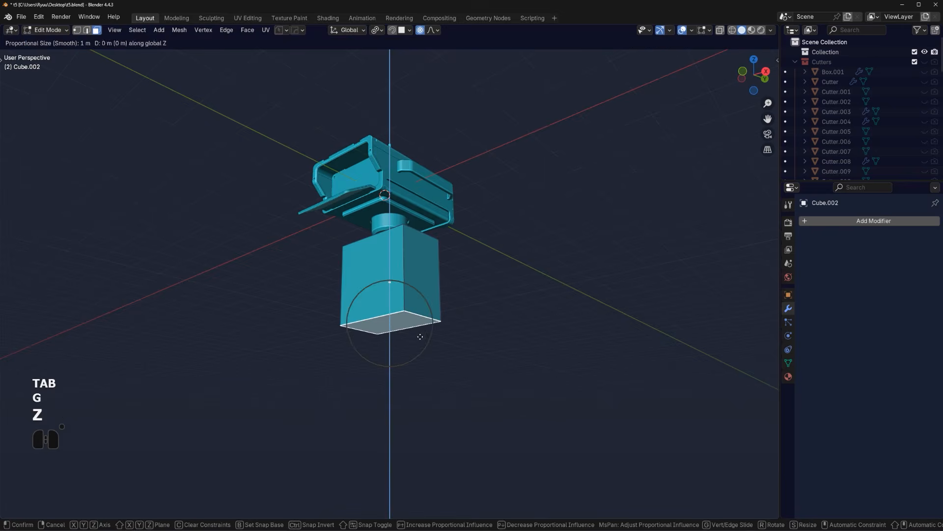
left_click(428, 373)
middle_click_drag(428, 373, 466, 217)
key("o")
key("Tab")
Add a 2 m plane and scale it by 5.183
key("shift+a")
mouse_move(504, 343)
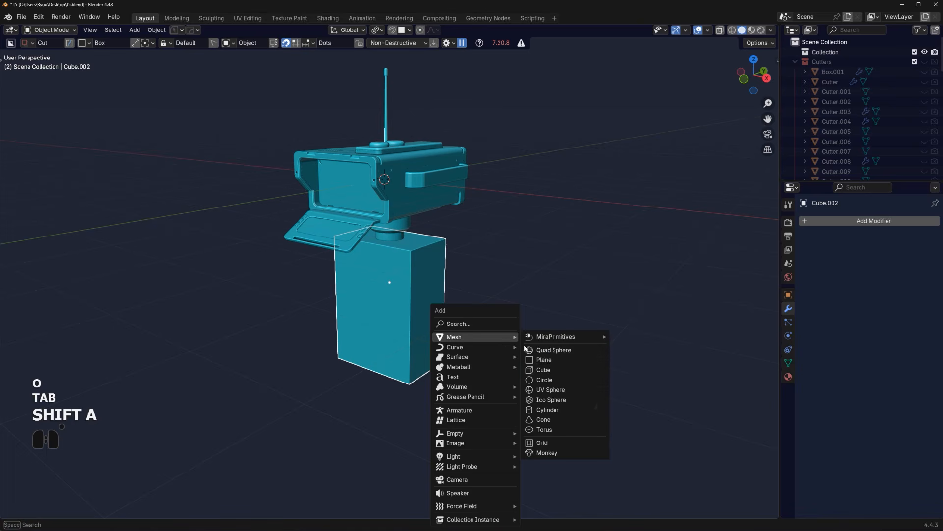
left_click(547, 361)
key("s")
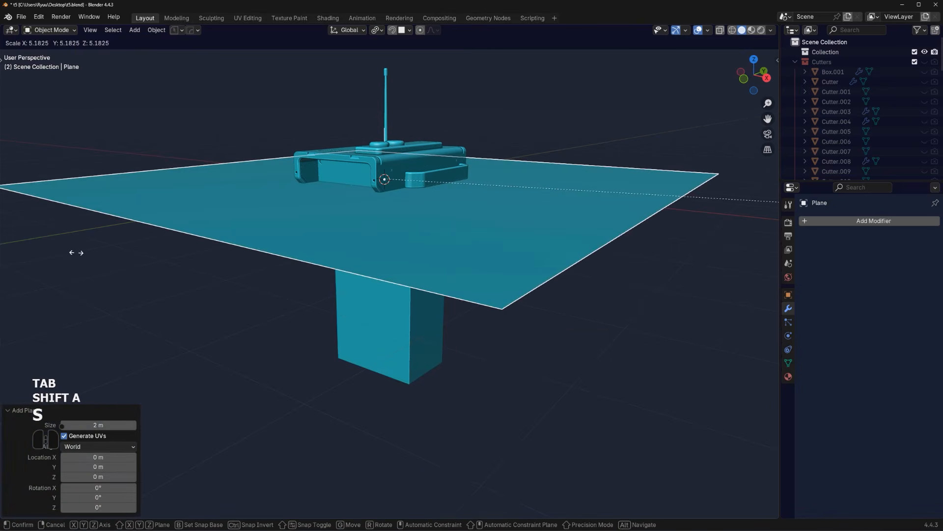
left_click(74, 253)
Lower the plane along Z to the pedestal's base as a floor and enlarge it by 1.903
key("g")
key("z")
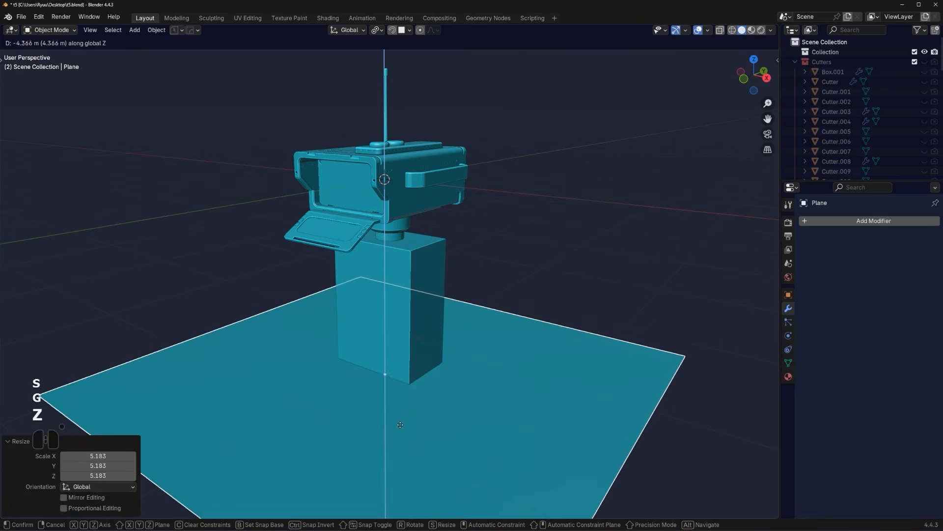
left_click(398, 370)
scroll(398, 369, "down", 2)
key("s")
left_click(461, 339)
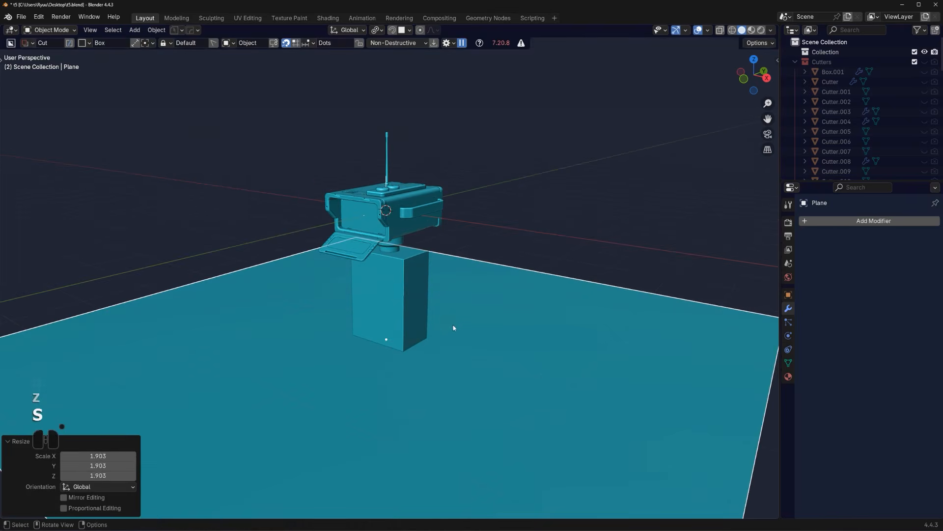
Move the pedestal's rear bottom edge about 1.87 m outward along Y to slope its back face
middle_click_drag(453, 326, 416, 313)
scroll(415, 313, "up", 3)
middle_click_drag(383, 273, 331, 205, "shift")
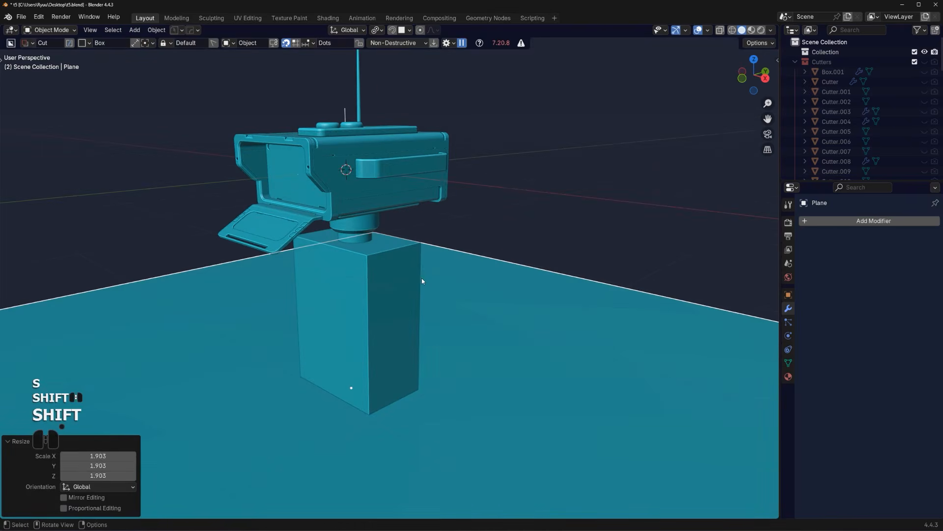
middle_click_drag(421, 281, 352, 310)
left_click(387, 308)
key("Tab")
middle_click_drag(405, 400, 419, 396)
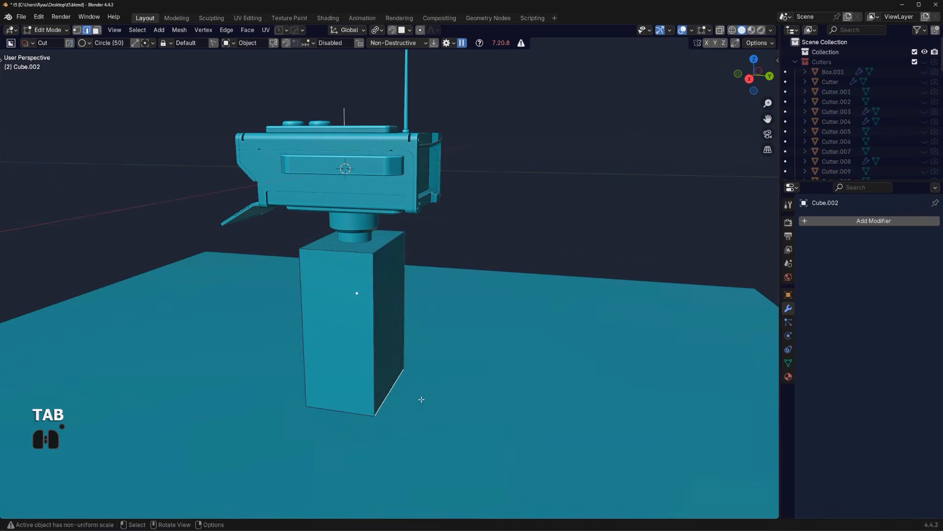
key("g")
key("y")
key("ctrl")
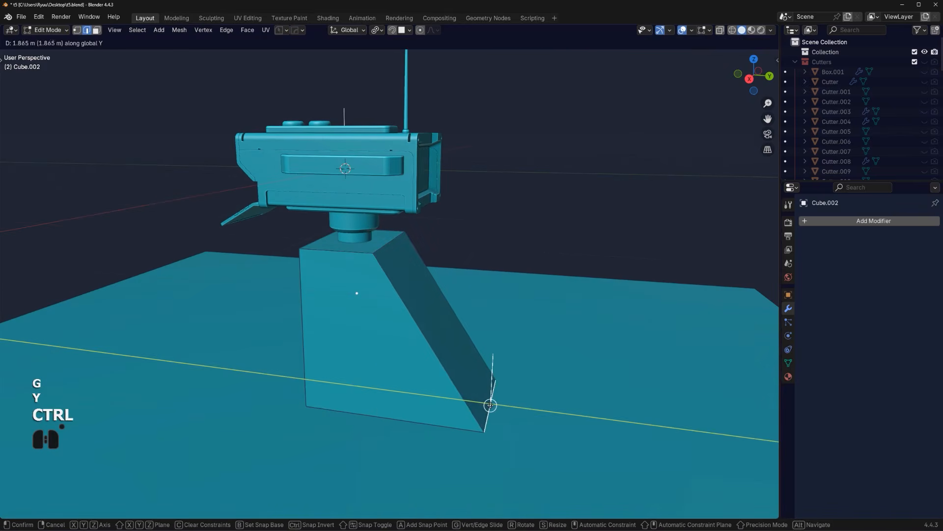
left_click(490, 405)
Bevel the two slanted rear edges of the pedestal by about 0.41 m with six segments
key("Tab")
left_click(432, 345)
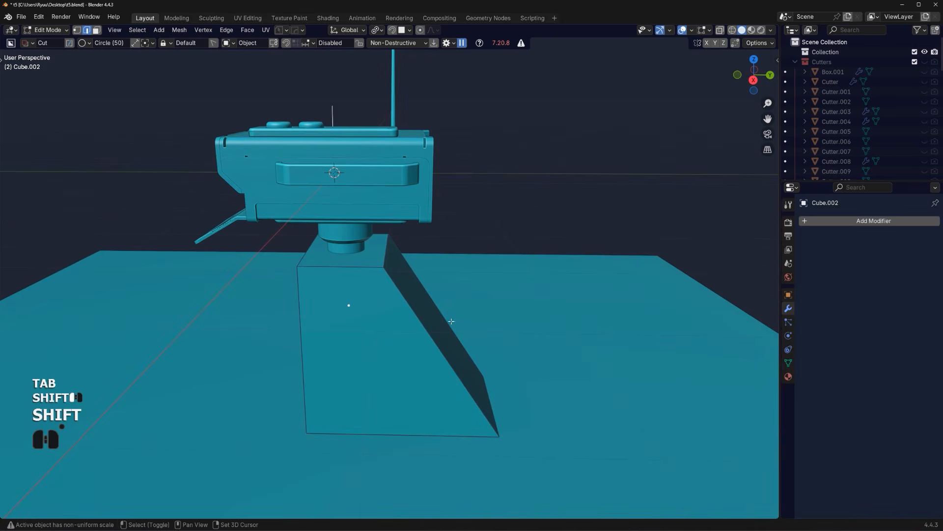
key("ctrl+b")
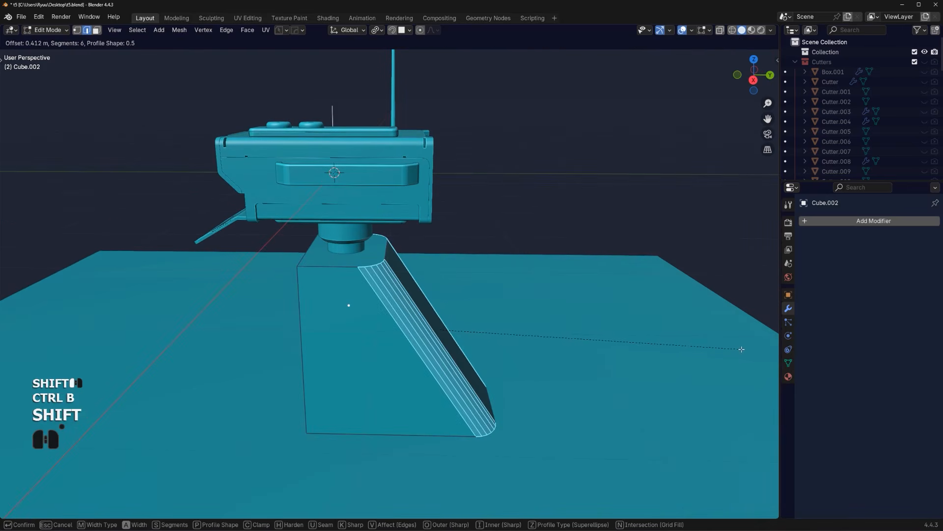
left_click(741, 345)
key("Tab")
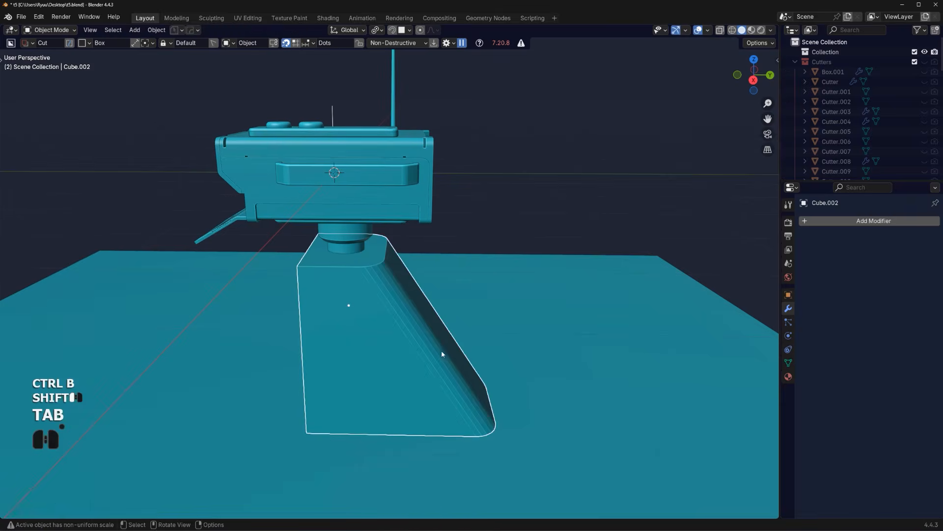
Add a 30° HardOps bevel modifier to the pedestal
middle_click_drag(442, 354, 469, 339)
key("q")
left_click(462, 347)
Round the pedestal's two vertical front edges with an edge bevel
key("Tab")
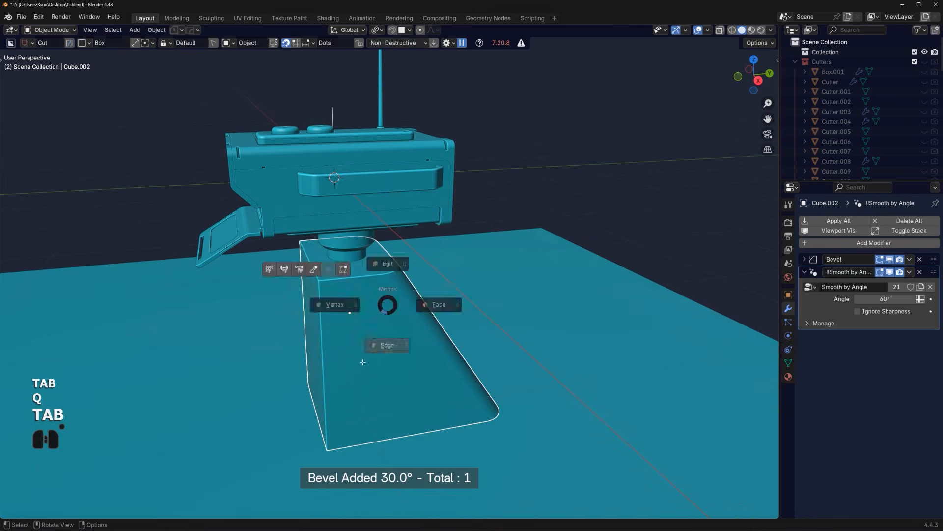
key("ctrl+v")
key("ctrl+b")
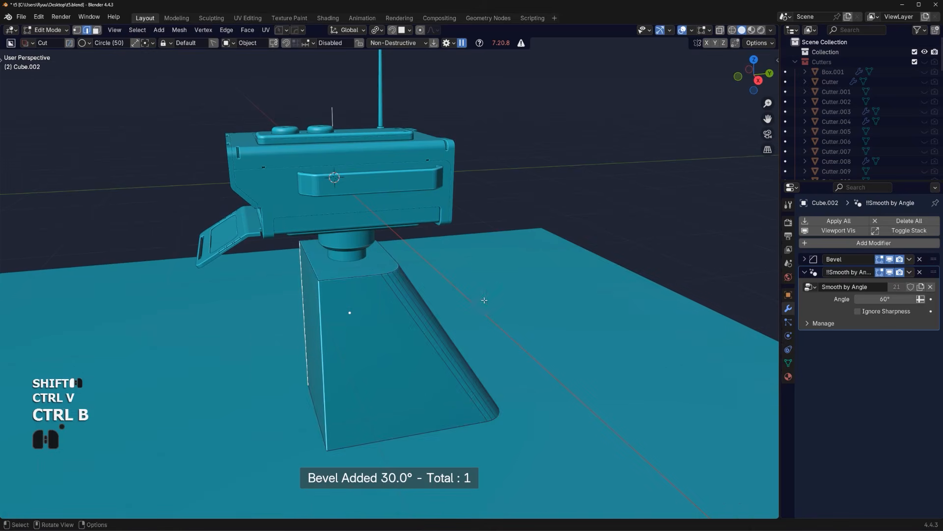
key("ctrl+b")
left_click(645, 327)
key("Tab")
In right orthographic view, cut a four-point beveled Ngon with a slanted side about 2.88 m long from the pedestal's base, leaving two legs
scroll(444, 338, "down", 5)
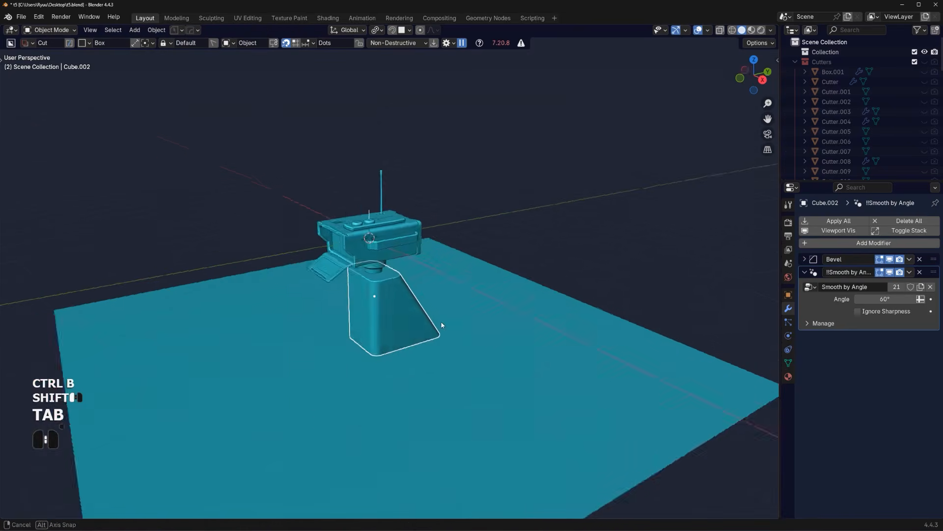
middle_click_drag(438, 327, 375, 289)
key("KP_5")
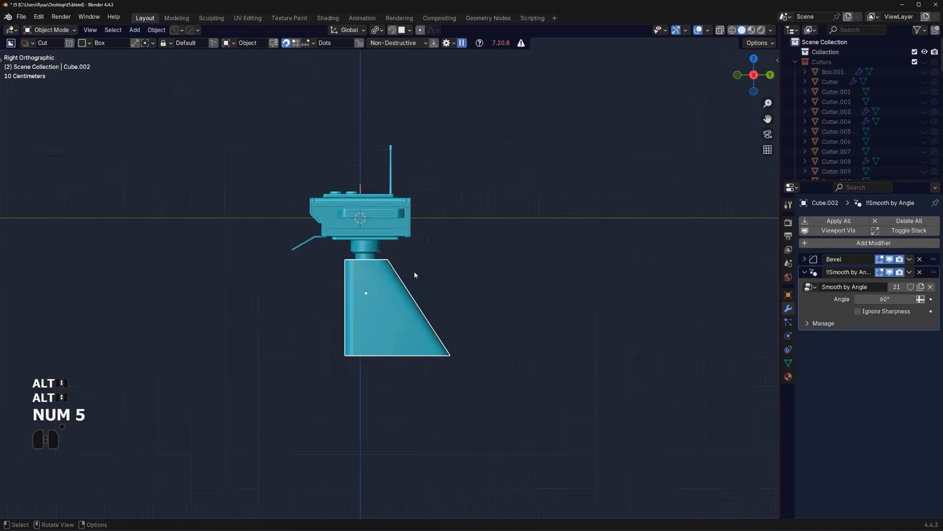
key("d")
left_click(391, 360)
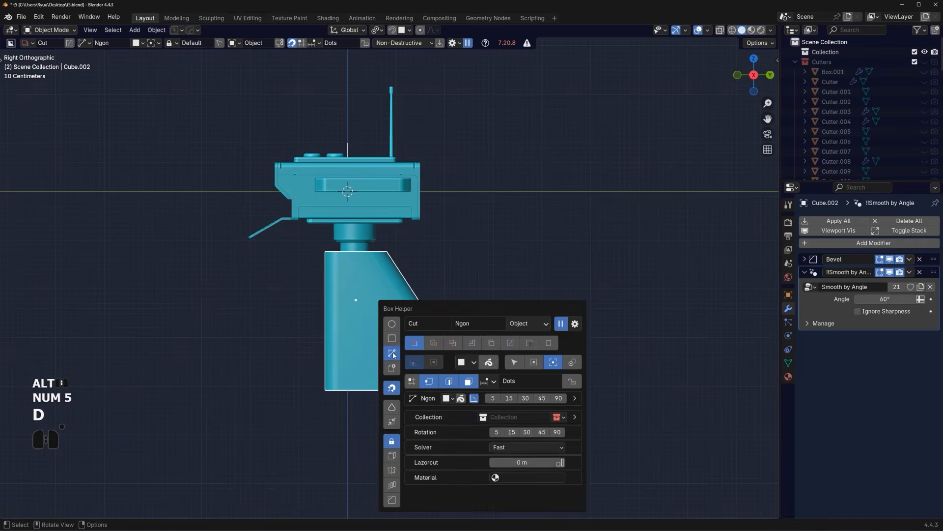
left_click_drag(355, 412, 354, 310)
left_click(388, 314)
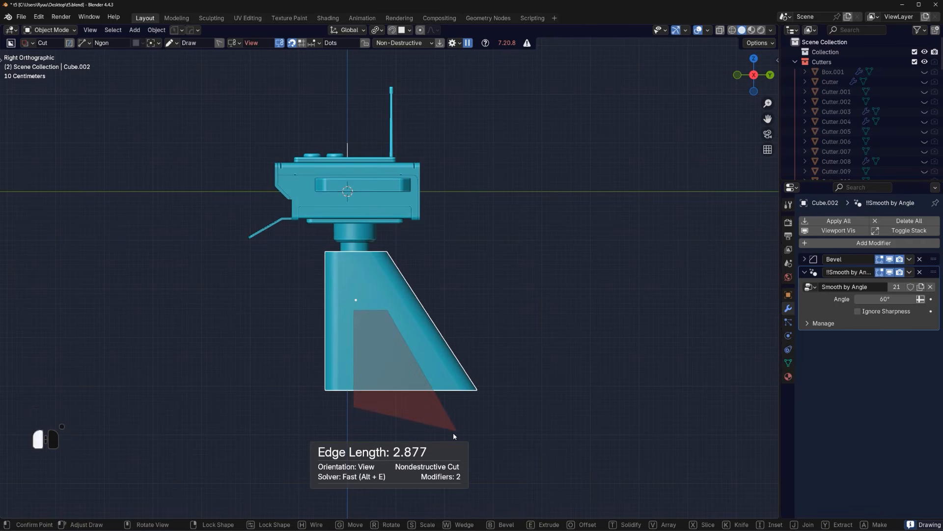
key("b")
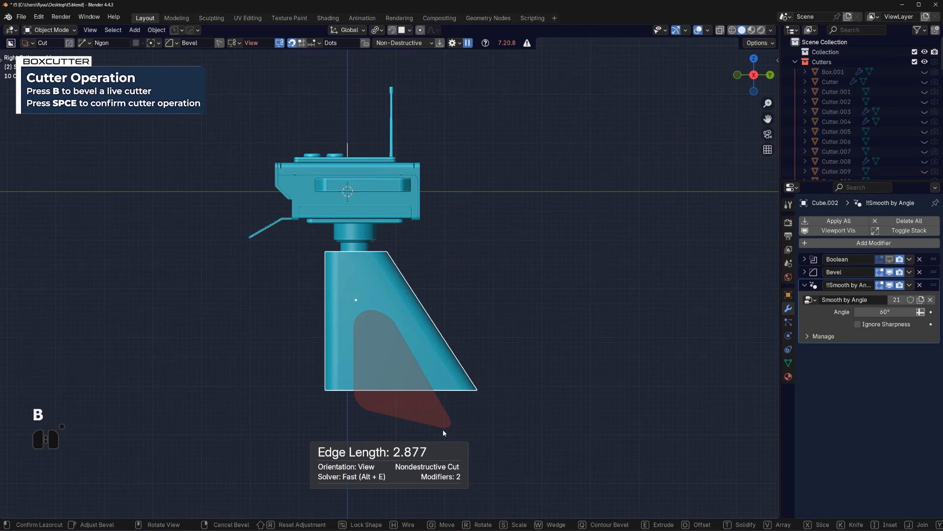
key("space")
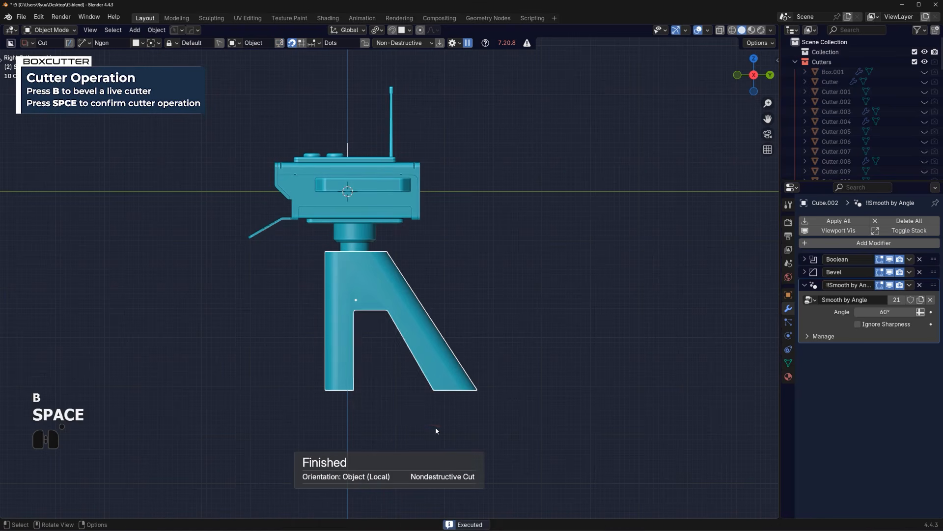
Select the leg opening's cutter through Ever Scroll, try a seven-segment HardOps bevel on it, and delete its bevel modifiers
scroll(390, 355, "up", 4)
scroll(400, 363, "up", 2)
middle_click_drag(400, 362, 452, 258, "shift")
scroll(451, 262, "up", 1)
key("q")
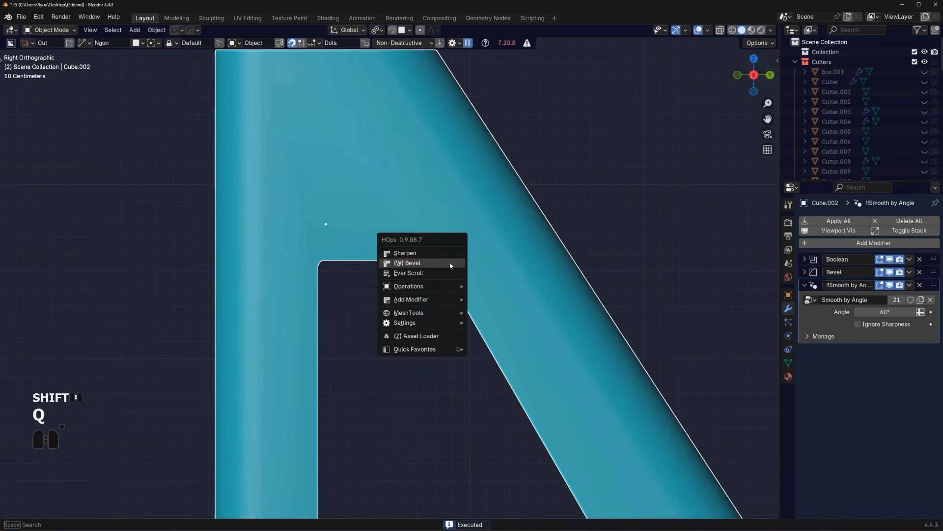
left_click(450, 271)
key("q")
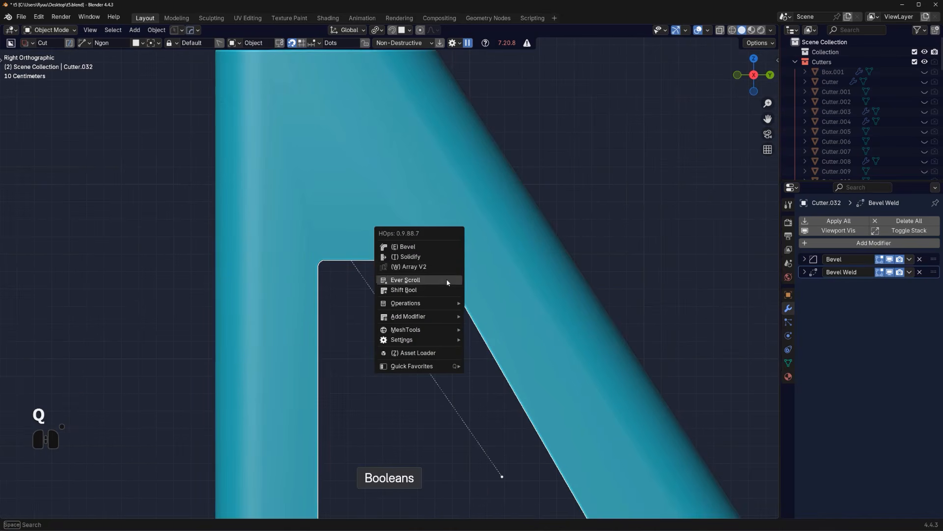
left_click(441, 247)
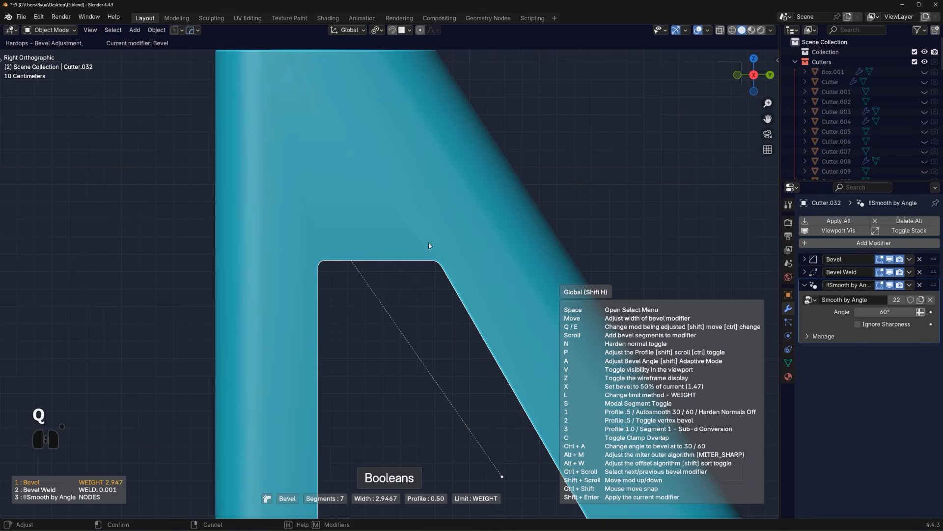
left_click(438, 256)
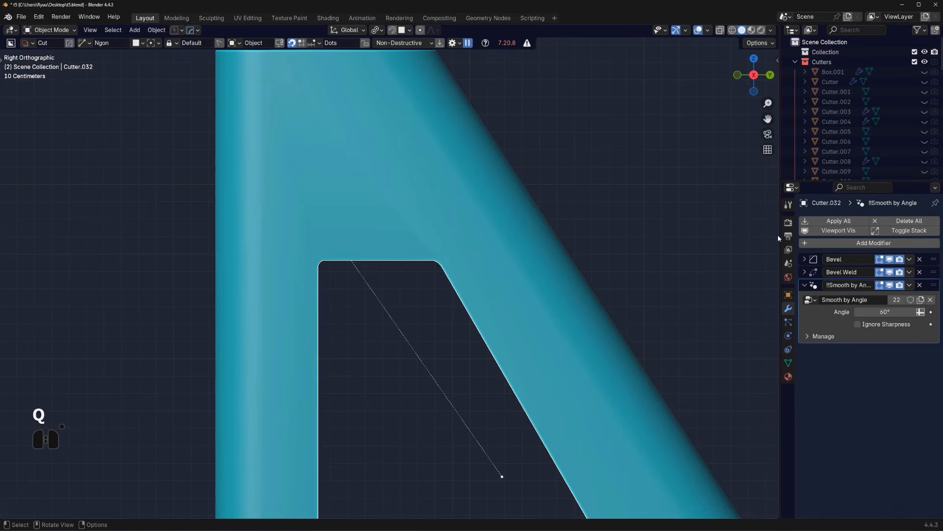
left_click(920, 272)
Apply the leg opening's boolean to the pedestal with HardOps Csharp
left_click(494, 288)
key("q")
left_click(491, 289, "ctrl")
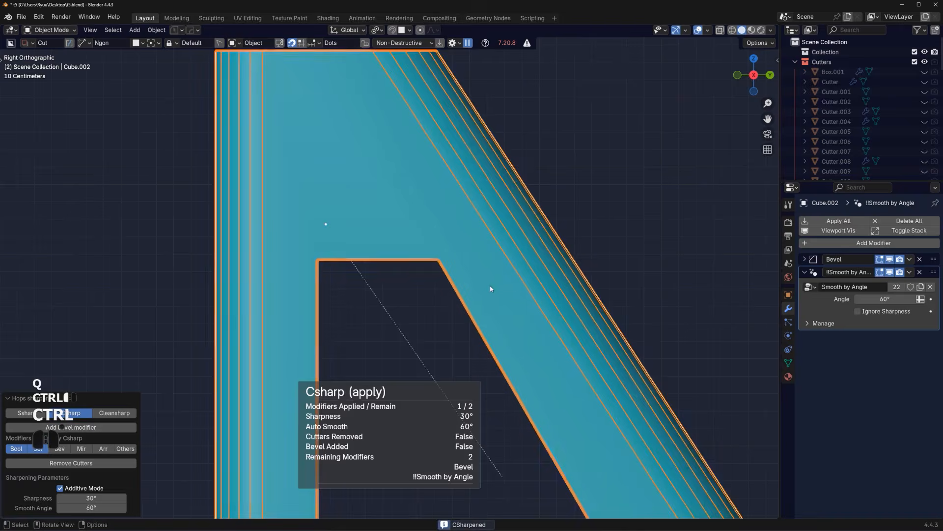
Bevel the two upper inner edges of the pedestal's leg opening by 0.141 m with nine segments
middle_click_drag(491, 289, 437, 240)
key("Tab")
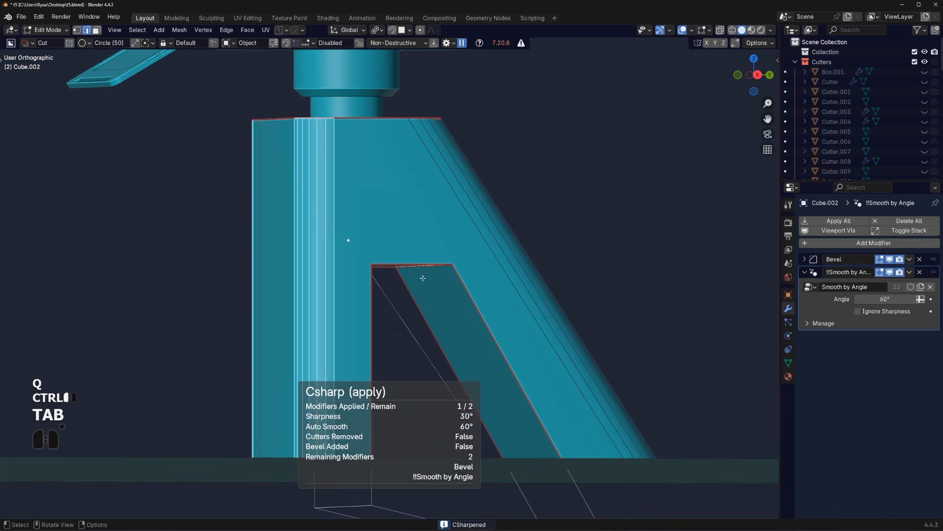
middle_click_drag(422, 277, 346, 275)
left_click(347, 279, "shift")
key("ctrl+b")
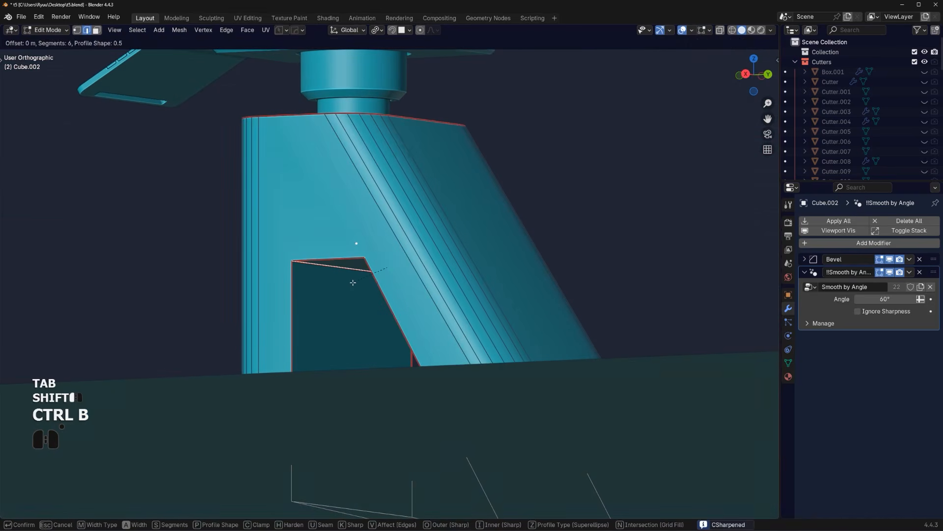
left_click(566, 403)
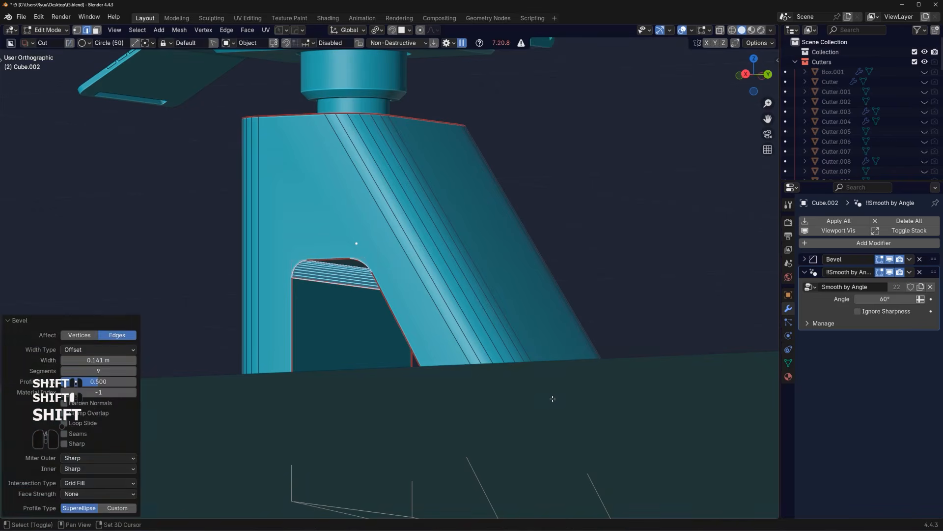
Chamfer the outline of the leg opening on one side of the pedestal with a single-segment edge bevel
key("Tab")
key("KP_5")
middle_click_drag(402, 359, 416, 308)
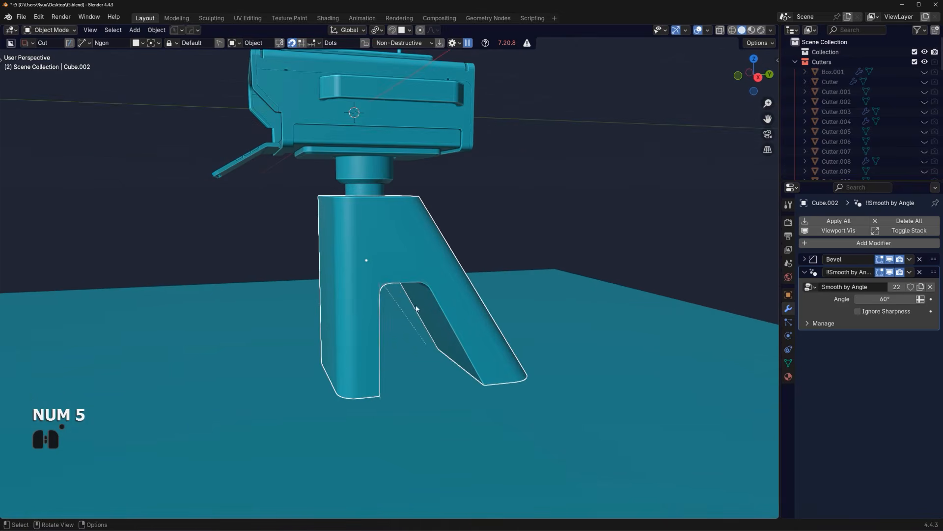
scroll(425, 312, "up", 3)
key("Tab")
left_click(493, 371)
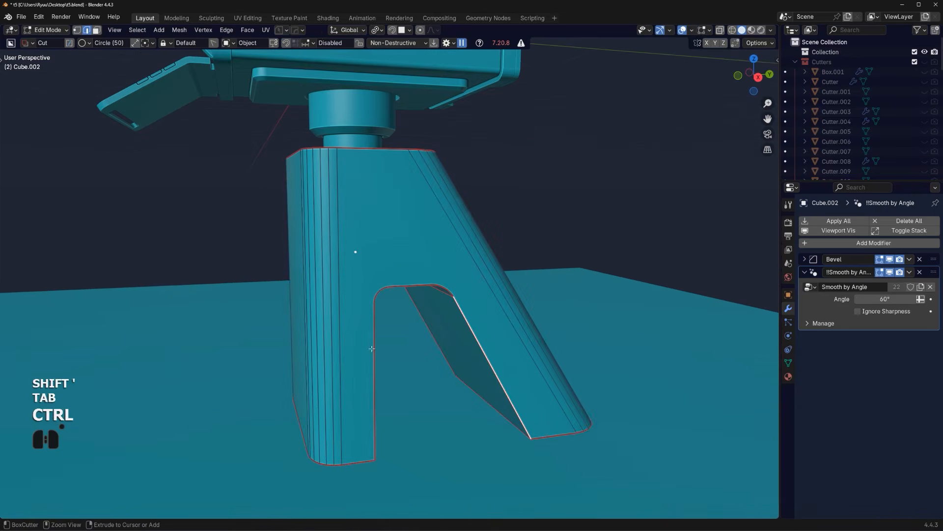
left_click(374, 349, "ctrl")
key("ctrl+b")
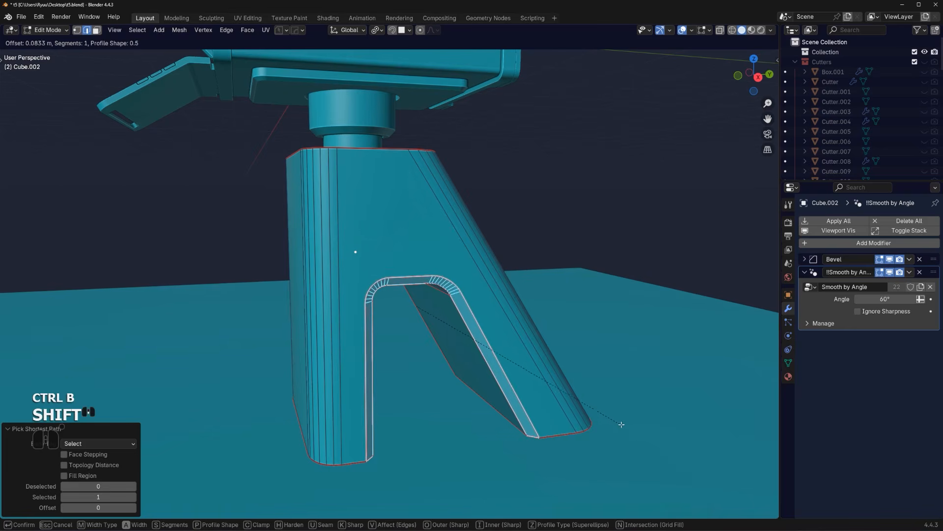
left_click(634, 428)
Symmetrize the pedestal mesh across X from positive to negative with MACHIN3 Symmetrize
scroll(579, 404, "down", 3)
middle_click_drag(579, 405, 453, 315)
key("alt+x")
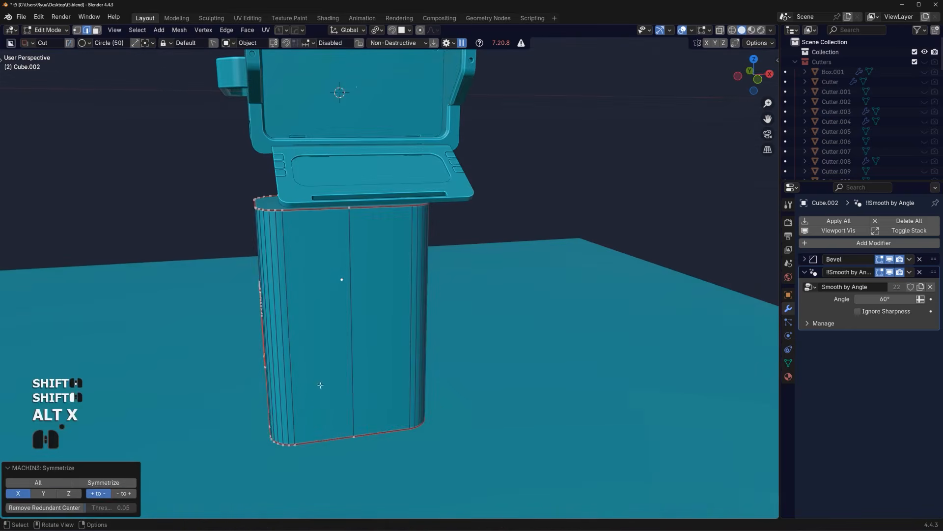
key("Tab")
Slice a tall rectangular panel into the pedestal's front face with BoxCutter, rounding its corners with a bevel of about 0.19
scroll(452, 312, "down", 4)
scroll(359, 294, "up", 5)
mouse_move(359, 294)
middle_mouse_down()
mouse_move(328, 275)
mouse_move(355, 279)
mouse_move(347, 287)
middle_mouse_up()
scroll(347, 287, "down", 2)
middle_click_drag(347, 287, 368, 297, "shift")
scroll(378, 295, "up", 3)
middle_click_drag(369, 297, 350, 286, "shift")
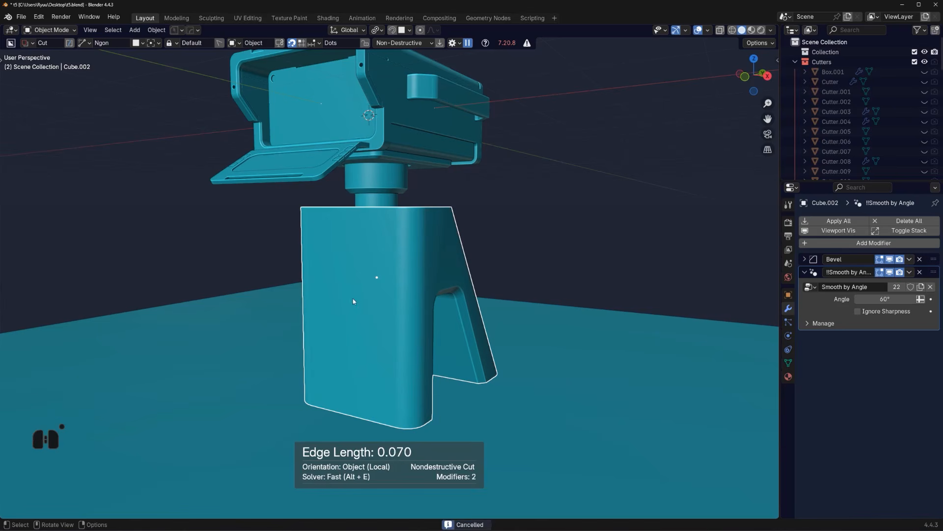
key("d")
left_click(348, 283)
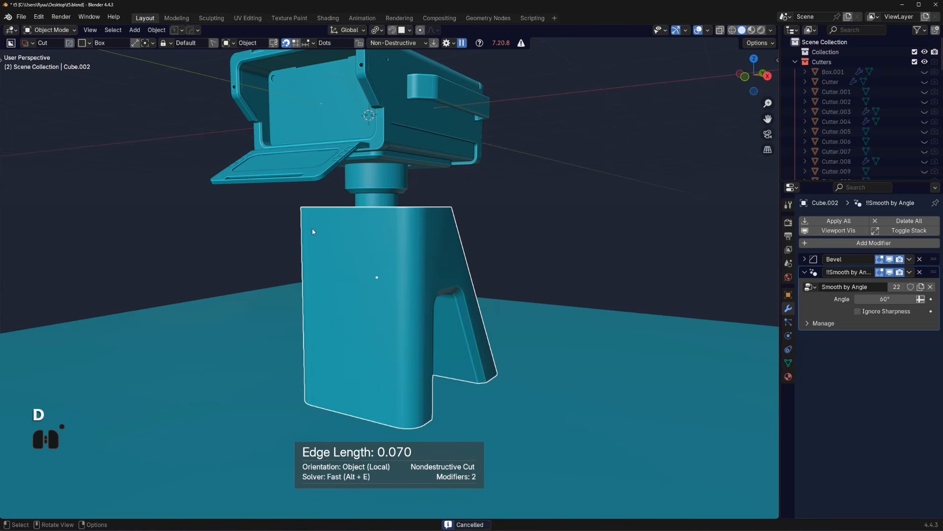
mouse_move(316, 226)
left_mouse_down()
mouse_move(357, 345)
mouse_move(385, 366)
left_mouse_up()
key("b")
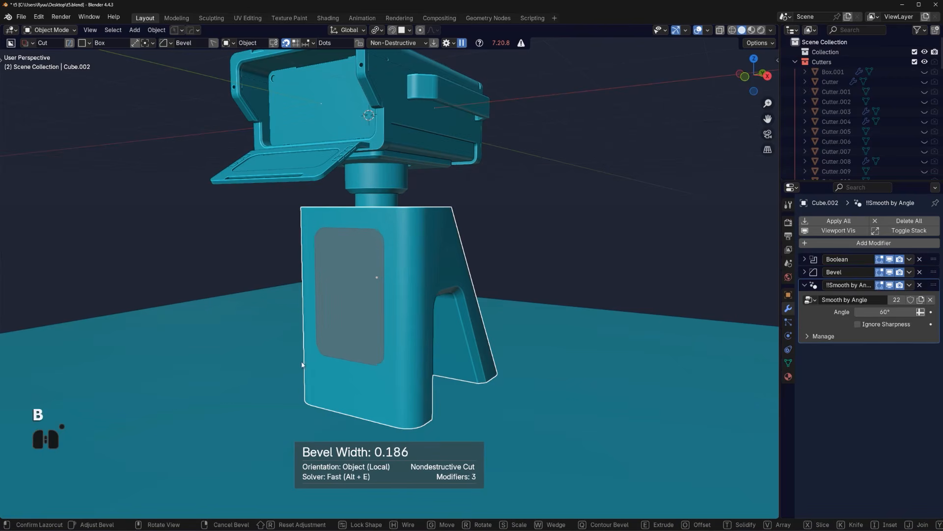
key("Tab")
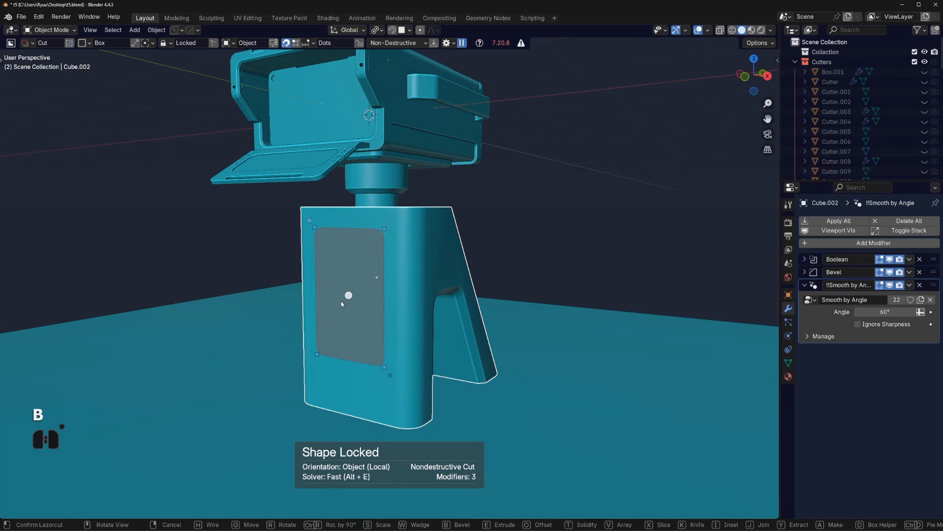
key("x")
key("space")
Try two different small box cuts in the side edge of the sliced front panel and undo both
scroll(368, 294, "up", 2)
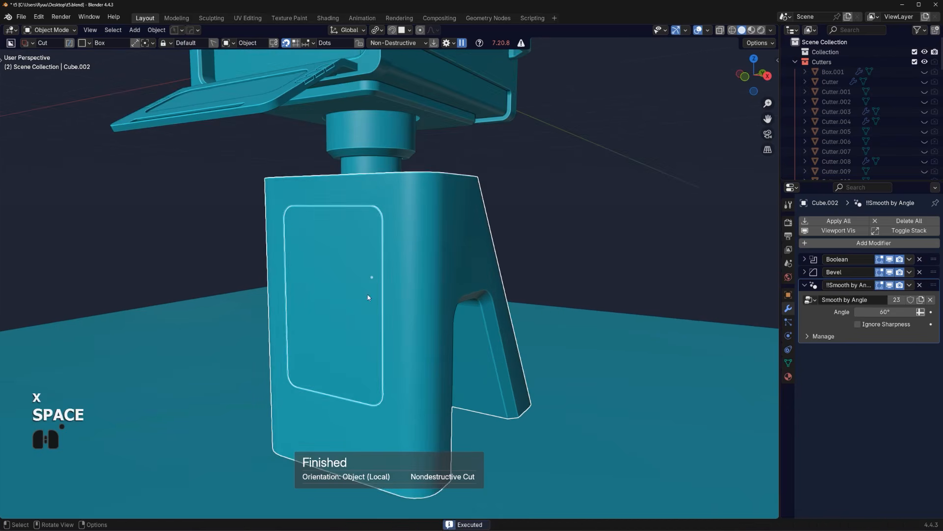
left_click_drag(378, 239, 383, 264)
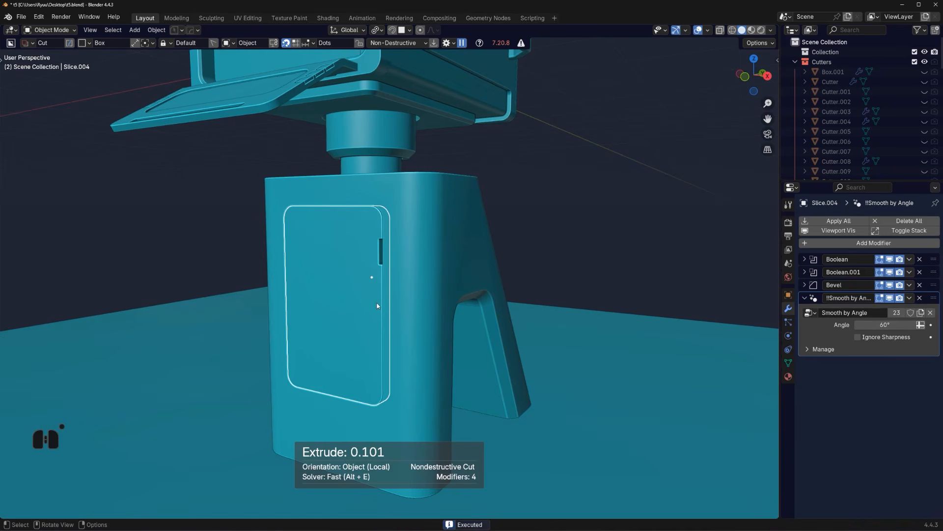
key("ctrl+z")
left_click_drag(385, 253, 394, 285)
left_click(401, 286)
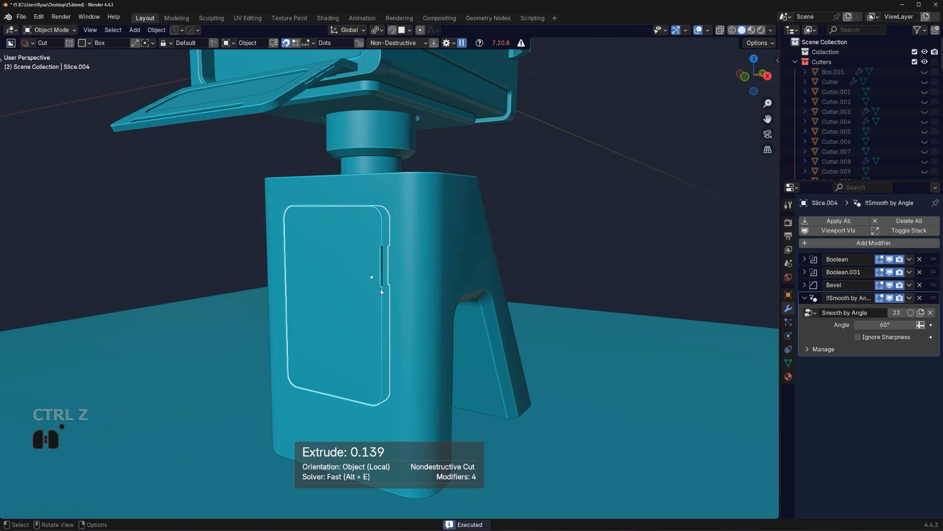
key("ctrl+z")
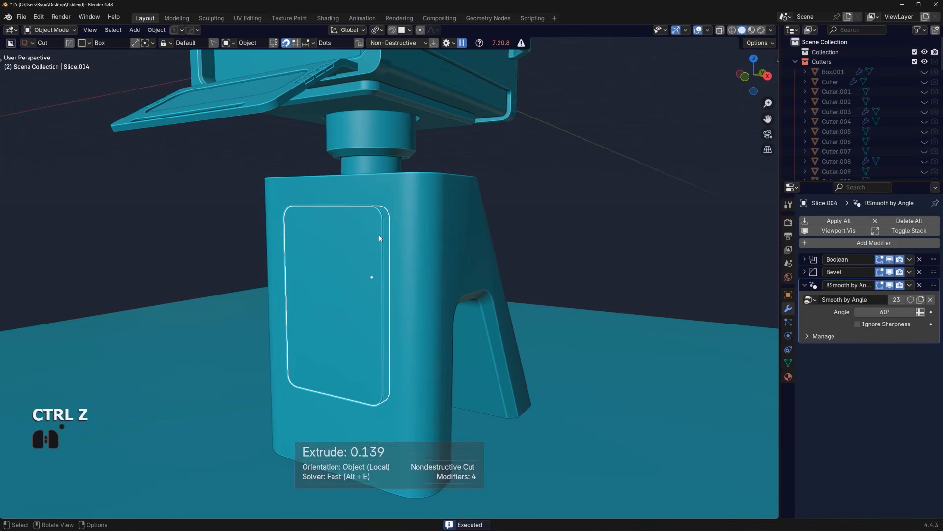
Cut a pair of small notches into the front panel's side edge by arraying a live box cutter vertically
left_click_drag(381, 237, 396, 261)
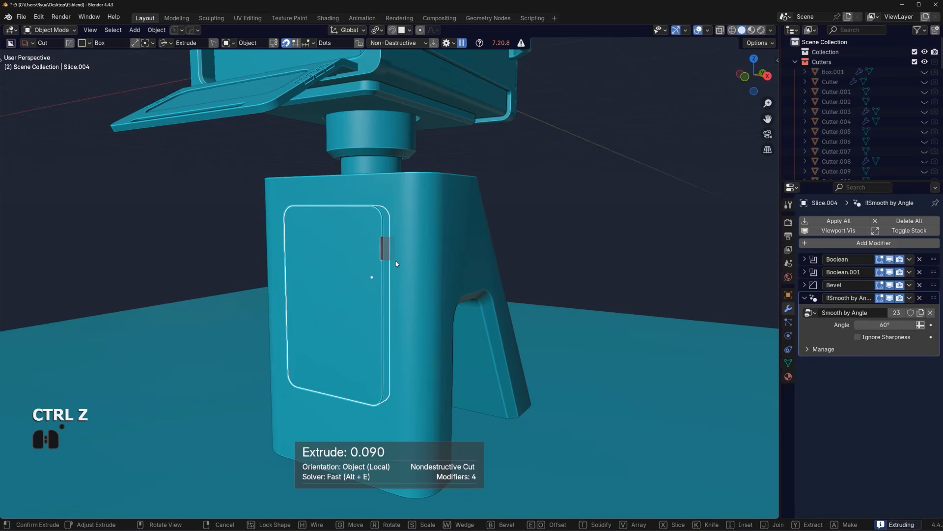
key("v")
key("x")
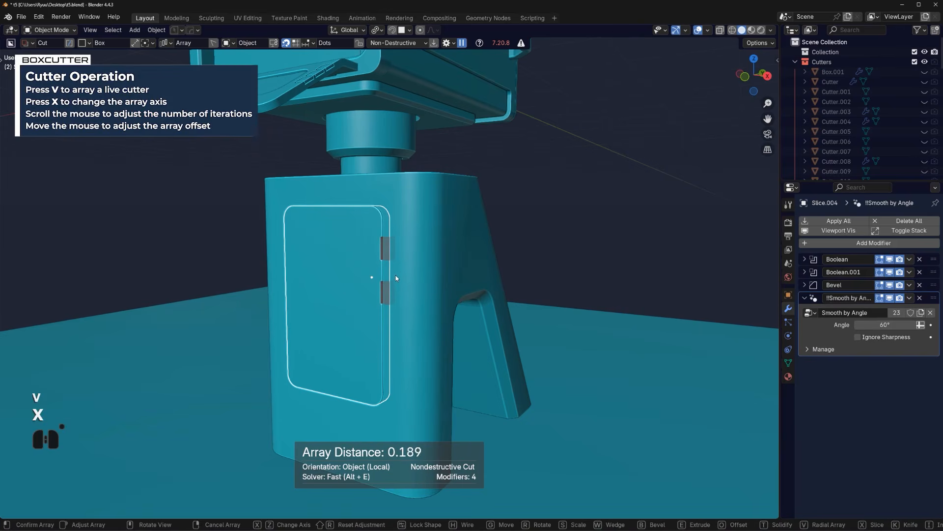
left_click(395, 353)
Mirror the sliced front panel across the X axis with the HardOps mirror gizmo
key("alt+x")
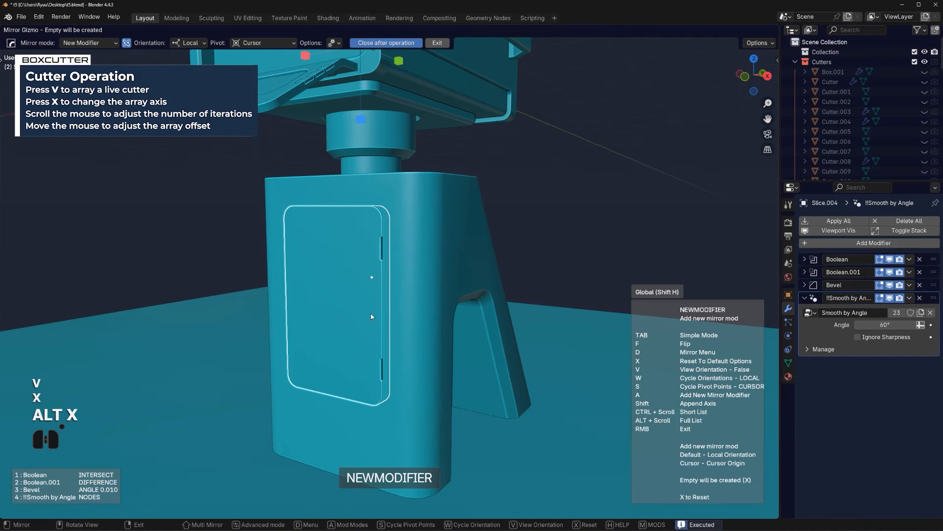
scroll(396, 114, "down", 2)
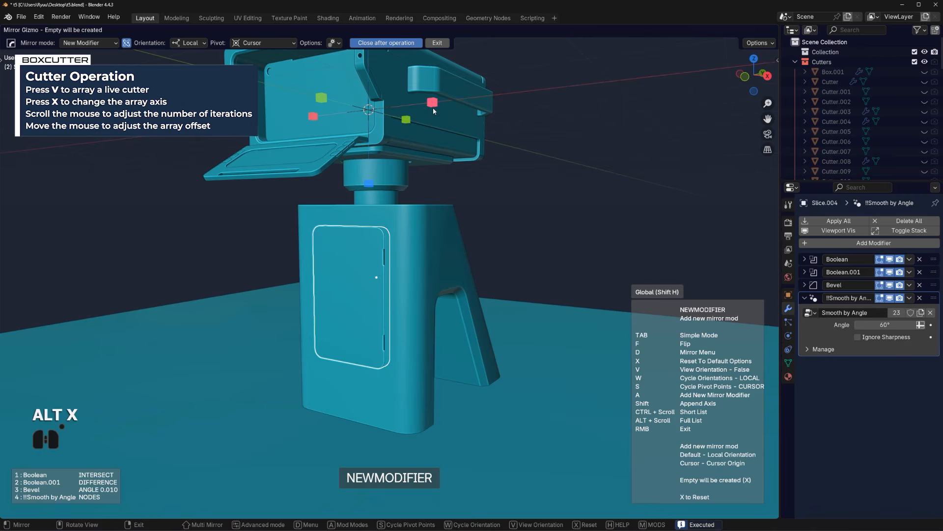
left_click(432, 103)
scroll(473, 251, "down", 1)
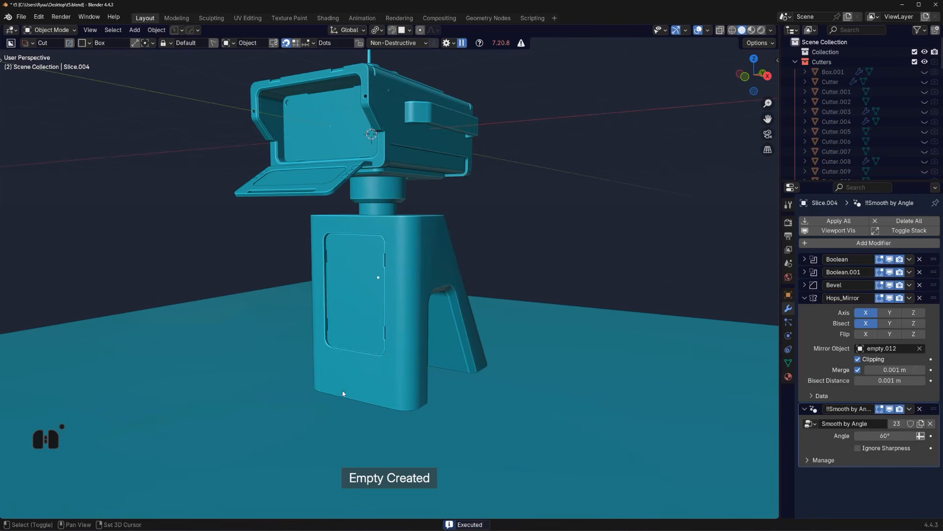
Mirror the pedestal body across the X axis with the HardOps mirror gizmo
scroll(374, 336, "up", 2)
middle_click_drag(343, 394, 423, 318, "shift")
scroll(378, 335, "up", 1)
left_click(447, 311)
key("alt+x")
scroll(458, 278, "down", 5)
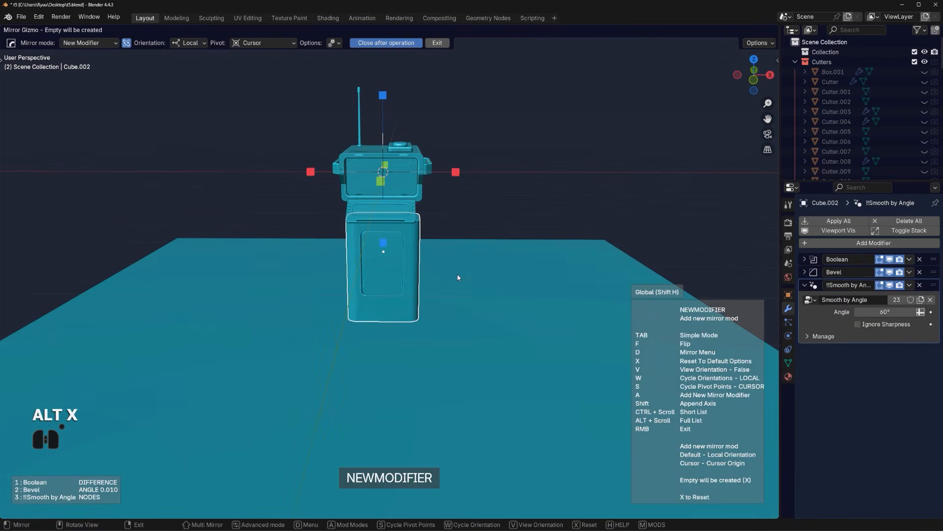
left_click(456, 172)
scroll(390, 272, "up", 3)
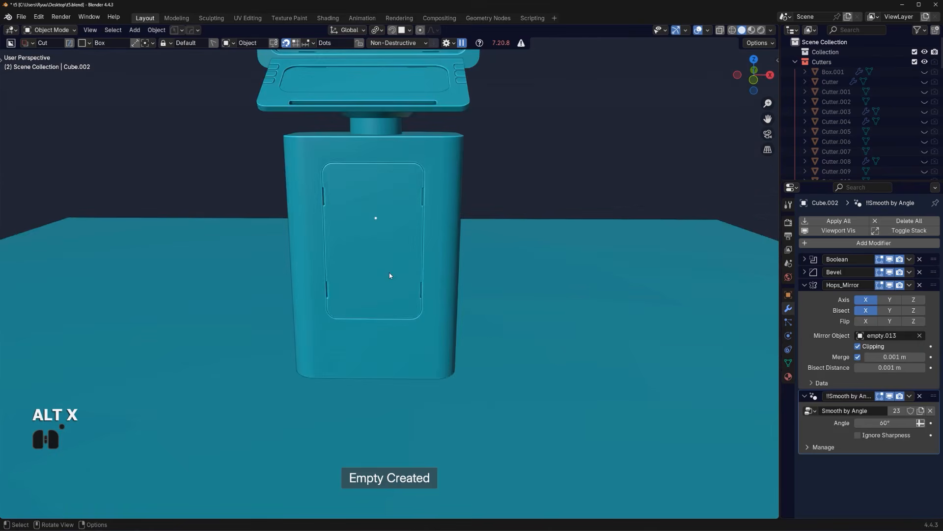
Cut a wedge box into the pedestal's front face below the sliced panel
middle_click_drag(389, 272, 451, 242)
left_click(337, 297)
left_click(451, 243)
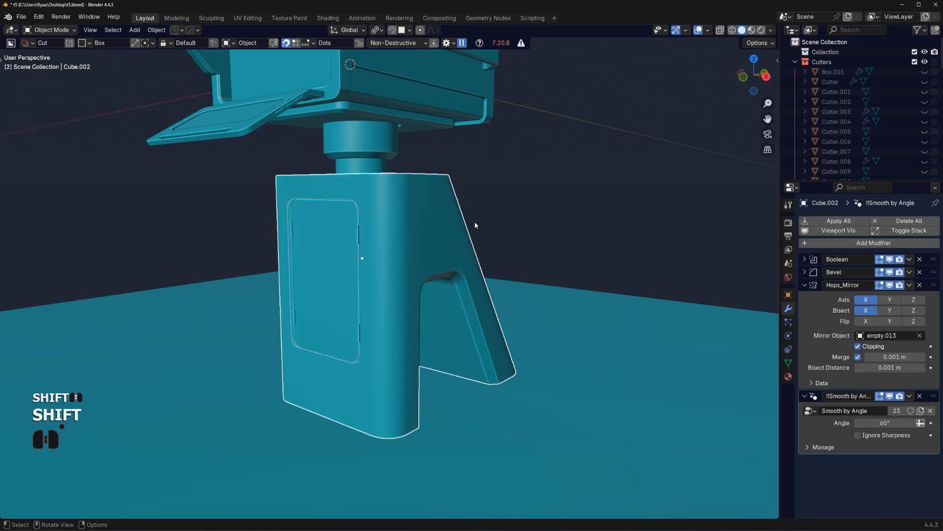
scroll(481, 221, "down", 3)
middle_click_drag(571, 164, 450, 270)
scroll(450, 270, "up", 1)
scroll(450, 270, "up", 1)
middle_click_drag(378, 318, 381, 271, "shift")
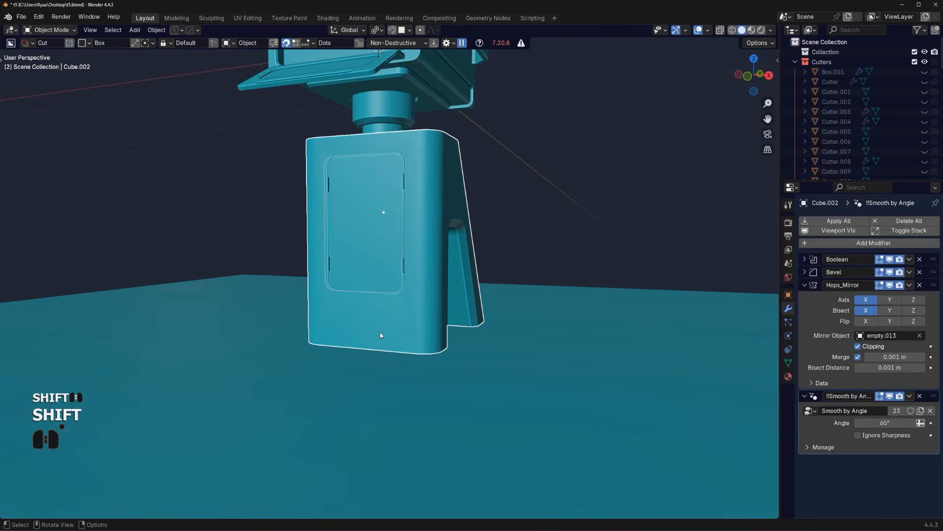
scroll(360, 359, "up", 2)
left_click_drag(316, 367, 395, 411)
left_click(395, 411, "ctrl")
scroll(491, 295, "down", 2)
left_click(579, 196)
In top view, cut a box slot about 0.67 by 4.45 m through the middle of the slanted rear leg
scroll(545, 212, "down", 2)
middle_click_drag(448, 268, 377, 335, "shift")
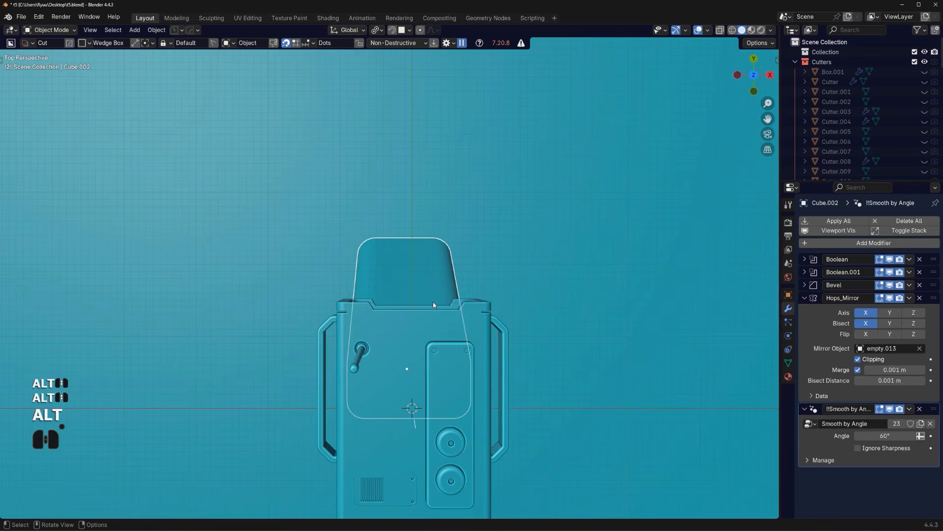
left_click_drag(426, 297, 391, 194)
key("space")
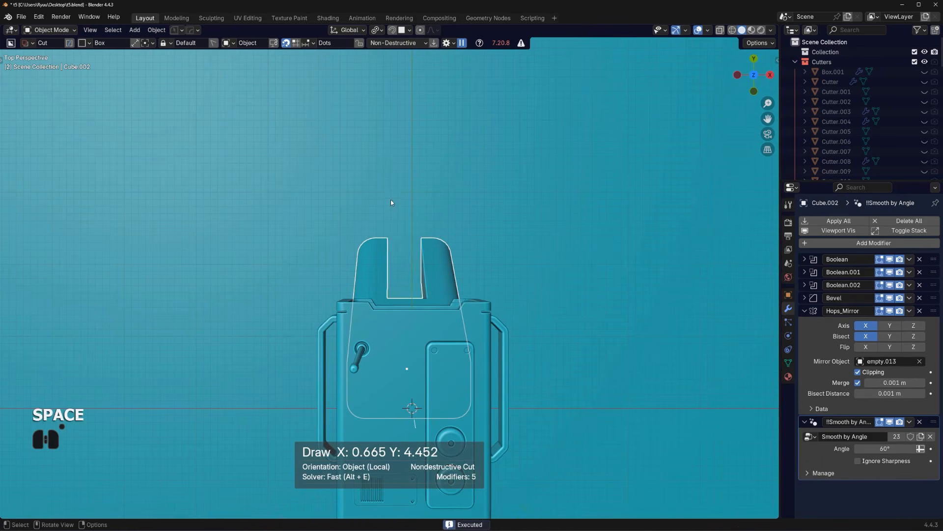
Select the rear slot's cutter through HardOps and bevel its upper edge by 0.182 m with 10 segments
middle_click_drag(391, 201, 620, 116)
scroll(452, 300, "up", 3)
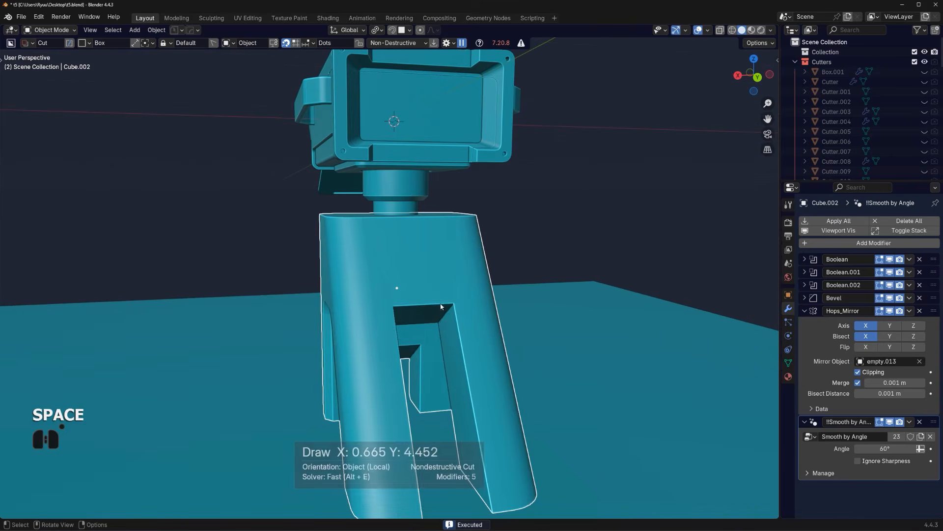
key("q")
left_click(448, 318)
key("Tab")
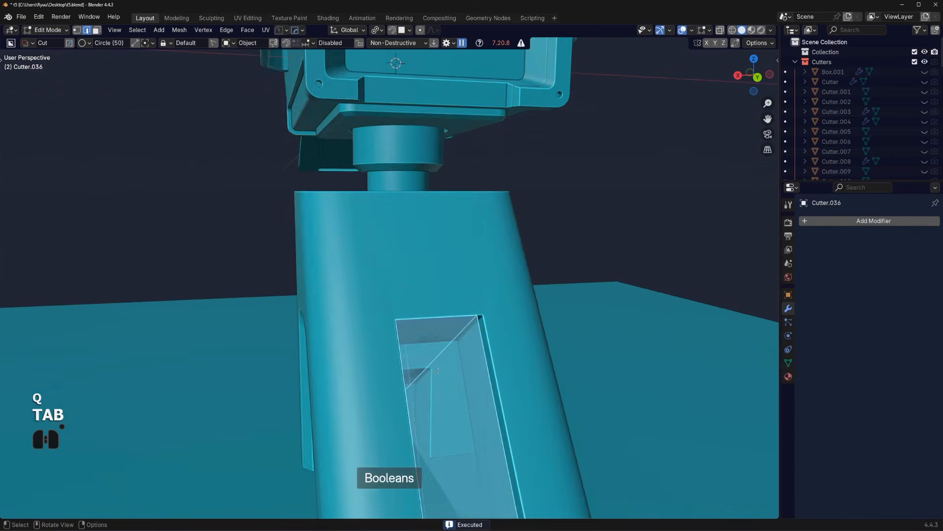
key("ctrl+b")
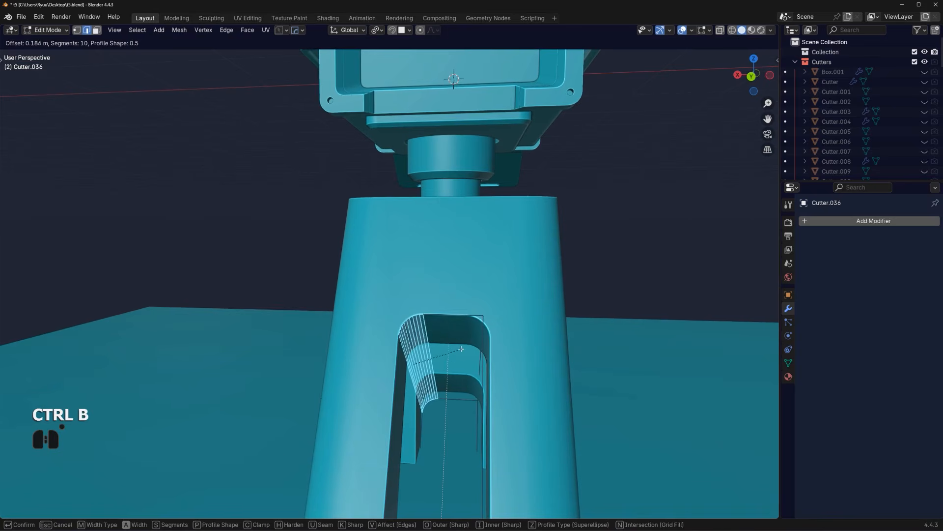
left_click(461, 349)
middle_click_drag(461, 349, 465, 400)
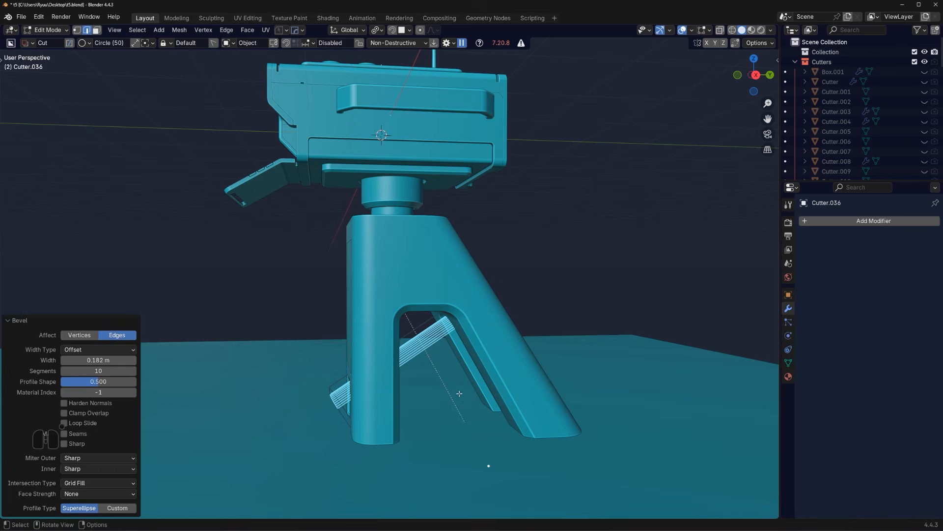
Reposition the rear slot's cutter along its local Z axis and hide the Cutters collection
key("Tab")
key("g")
key("z")
key("z")
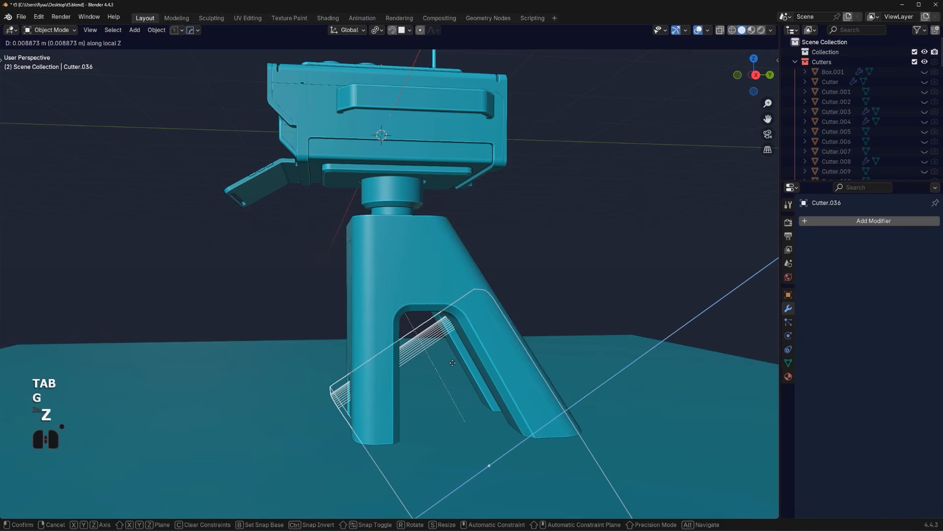
left_click(537, 347)
middle_click_drag(558, 341, 484, 366)
key("shift+apostrophe")
Duplicate the round neck in place and scale the copy to 1.018
scroll(535, 367, "up", 3)
scroll(442, 295, "up", 4)
left_click(388, 231)
middle_click_drag(432, 256, 410, 295, "shift")
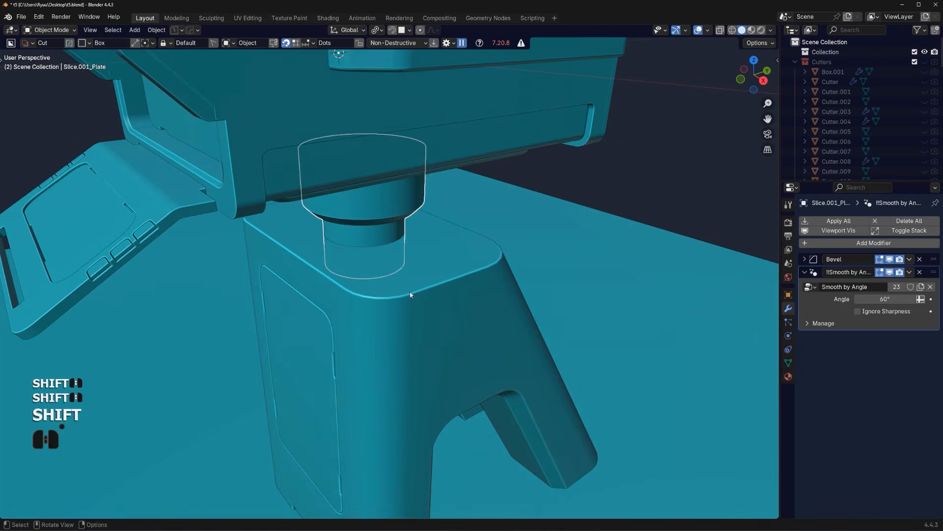
key("shift+d")
right_click(452, 259)
key("s")
left_click(479, 260)
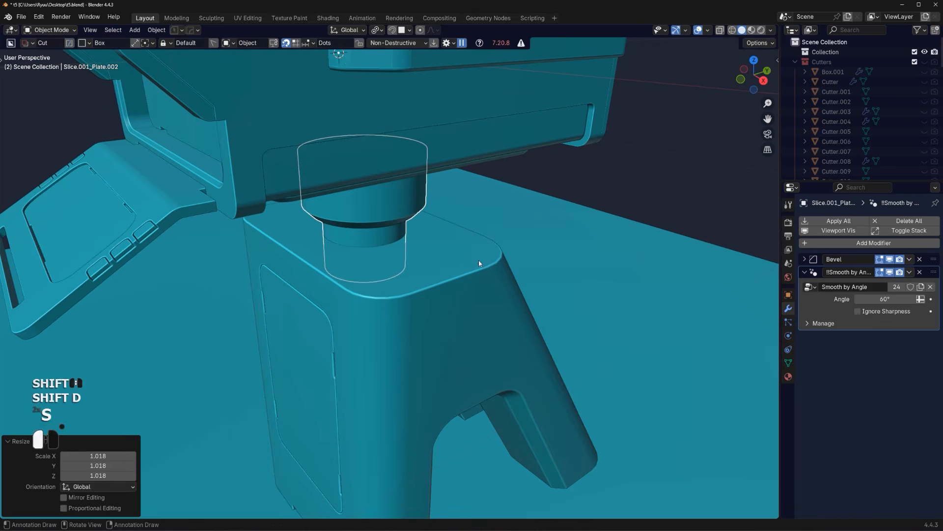
Subtract the enlarged neck copy from the pedestal body with a HardOps Difference boolean
left_click(470, 258, "shift")
key("shift+q")
left_click(470, 258)
middle_click_drag(469, 257, 442, 251, "shift")
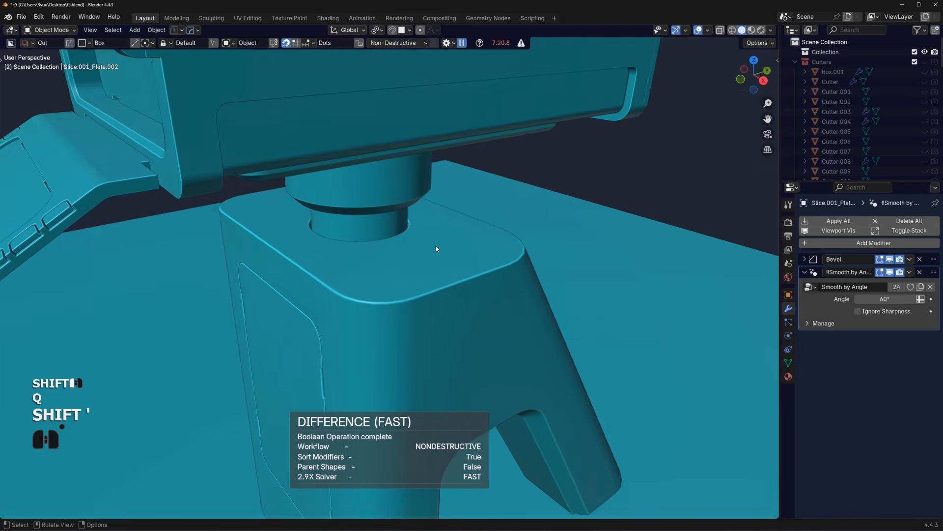
Apply the pedestal's booleans with Csharp and bevel the neck hole's rim about 0.04 m with 10 segments
scroll(417, 243, "up", 2)
key("q")
left_click(418, 244, "ctrl")
key("Tab")
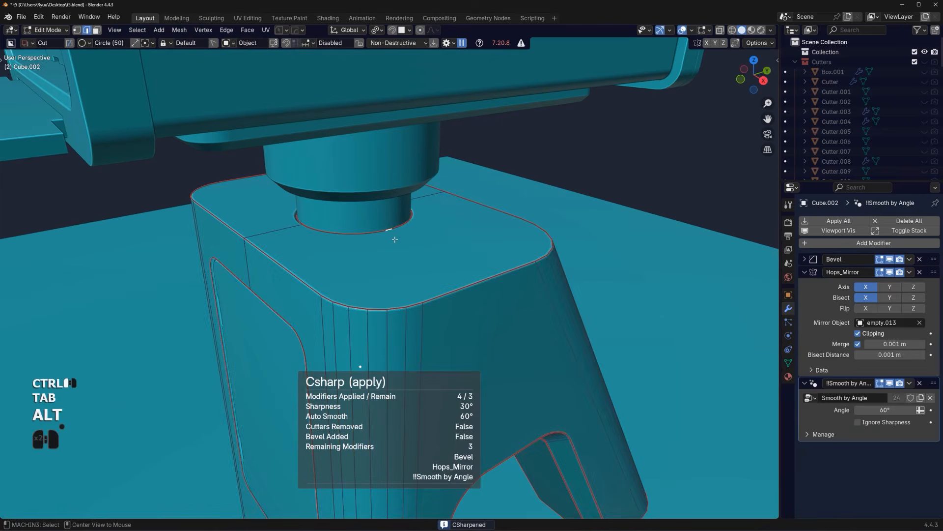
left_click(394, 240, "alt")
key("ctrl+b")
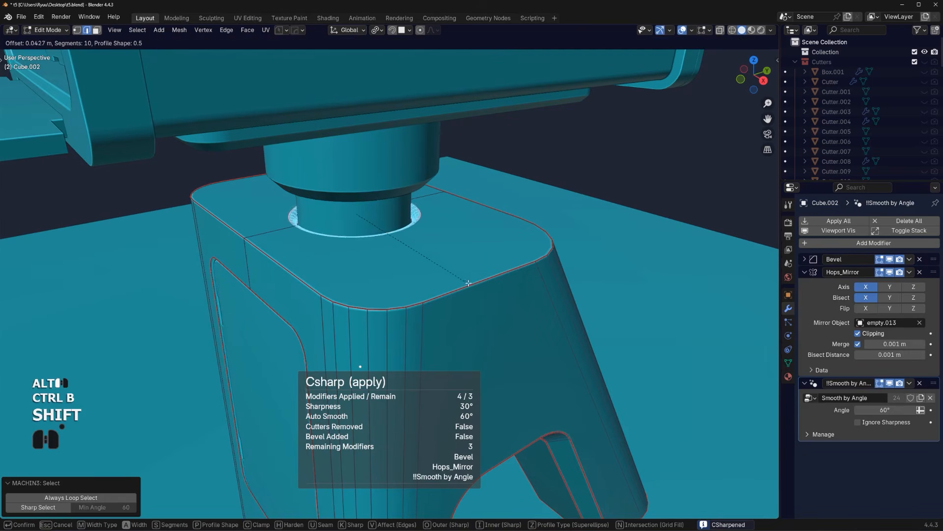
left_click(468, 283)
key("Tab")
scroll(464, 197, "down", 8)
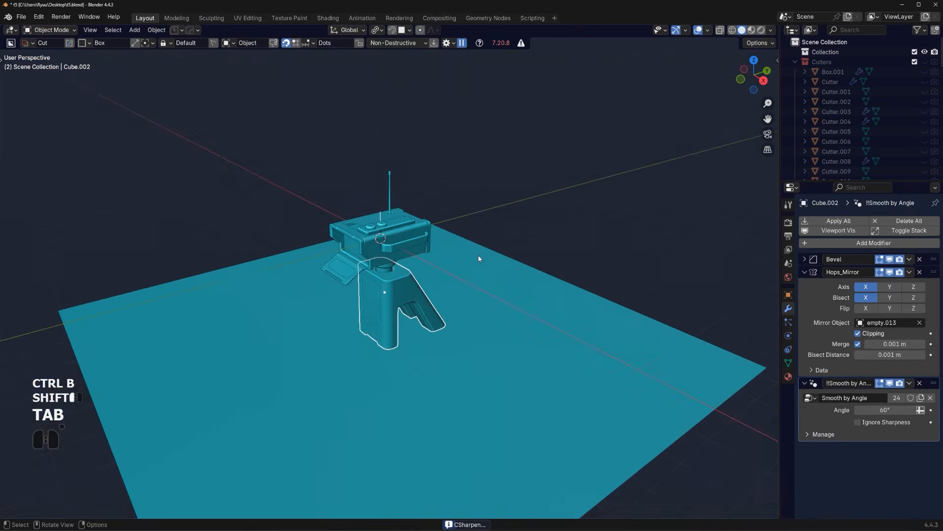
Adjust the round neck's bevel through HardOps and add a Weighted Normal modifier
scroll(479, 255, "up", 8)
left_click(423, 203)
scroll(424, 202, "up", 2)
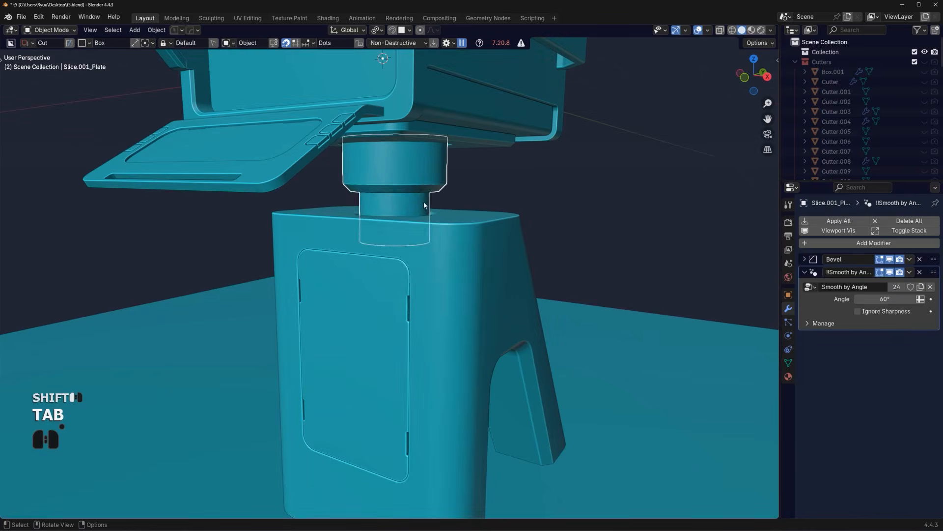
key("q")
left_click(421, 208)
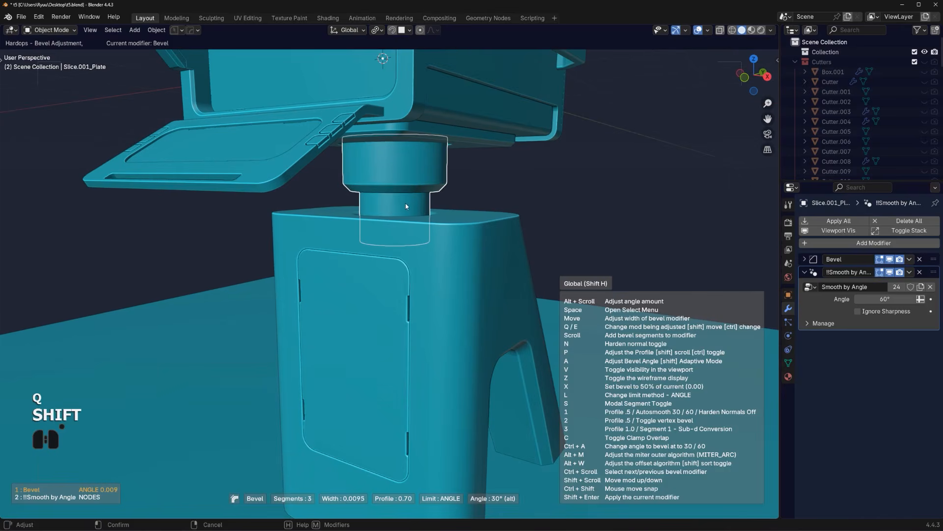
left_click(406, 203, "shift")
scroll(408, 199, "up", 3)
key("q")
left_click(408, 194, "alt")
middle_click_drag(408, 197, 369, 199, "shift")
Select the chamfered face loop of the neck's collar and raise it along Z by about 0.07 m
key("Tab")
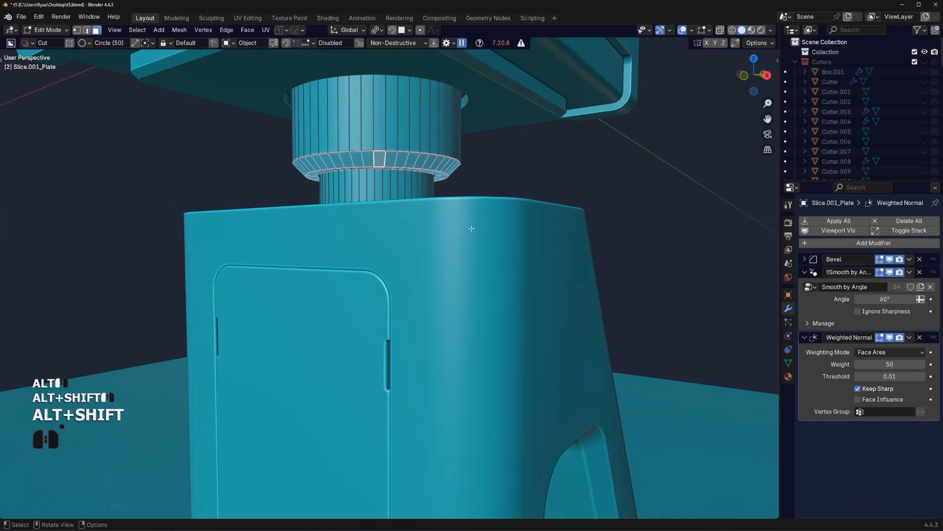
key("g")
key("z")
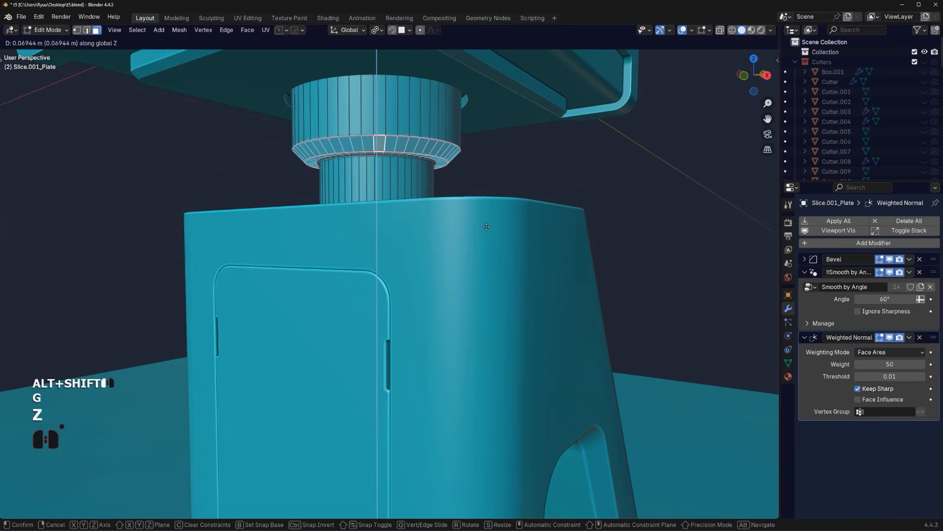
left_click(486, 227)
In local view, select the face loops of the neck collar's chamfer and underside and move them up along Z
middle_click_drag(487, 226, 419, 145)
key("slash")
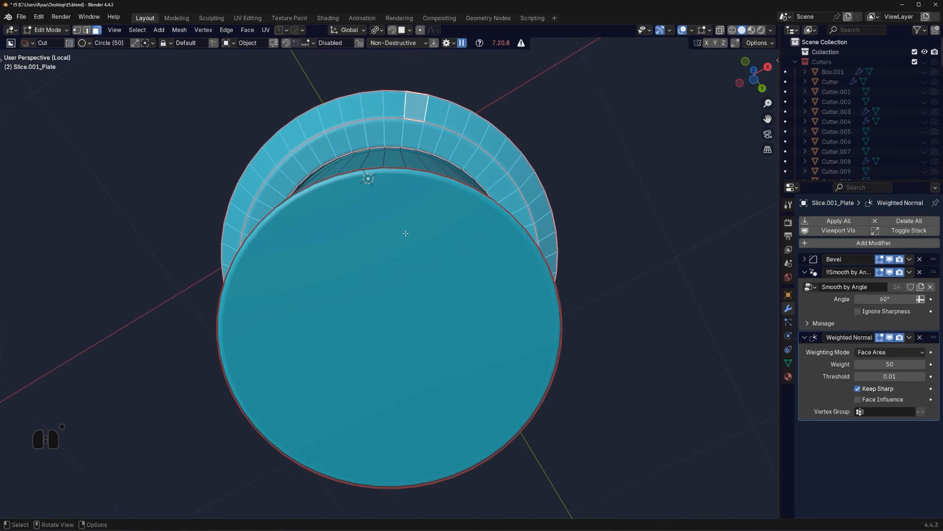
middle_click_drag(405, 233, 388, 160)
key("KP_5")
left_click(400, 128, "alt")
key("ctrl+KP_Add")
left_click(388, 160, "alt+shift")
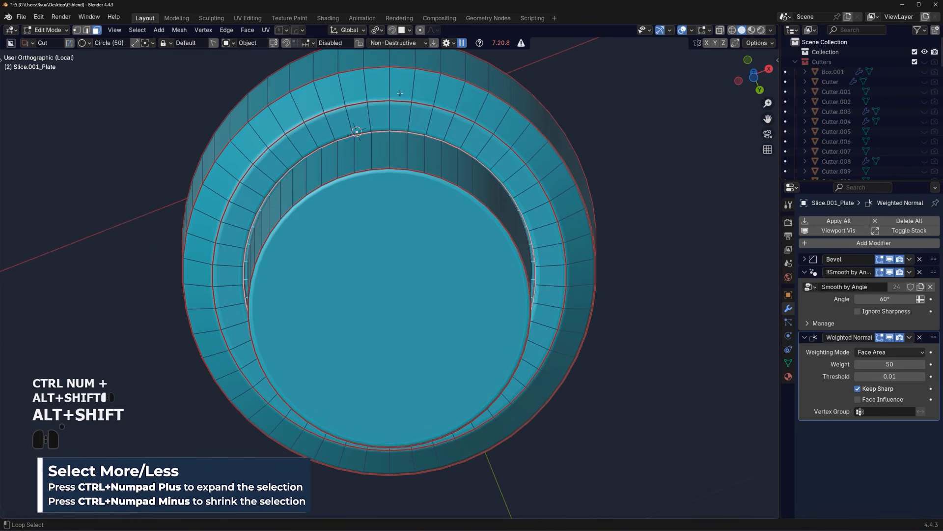
left_click(383, 119, "alt+shift")
middle_click_drag(383, 119, 443, 207)
left_click(393, 172, "alt+shift")
scroll(393, 172, "down", 4)
key("g")
key("z")
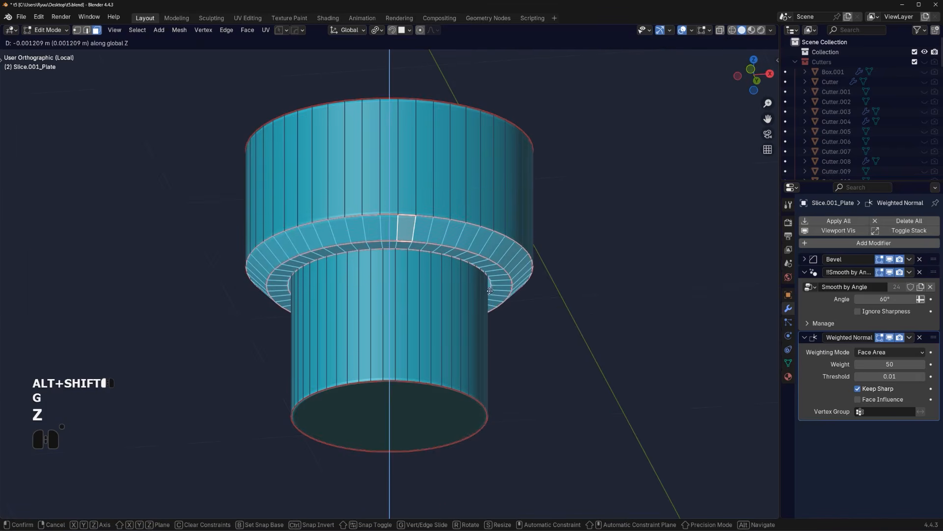
left_click(497, 255)
key("KP_Divide")
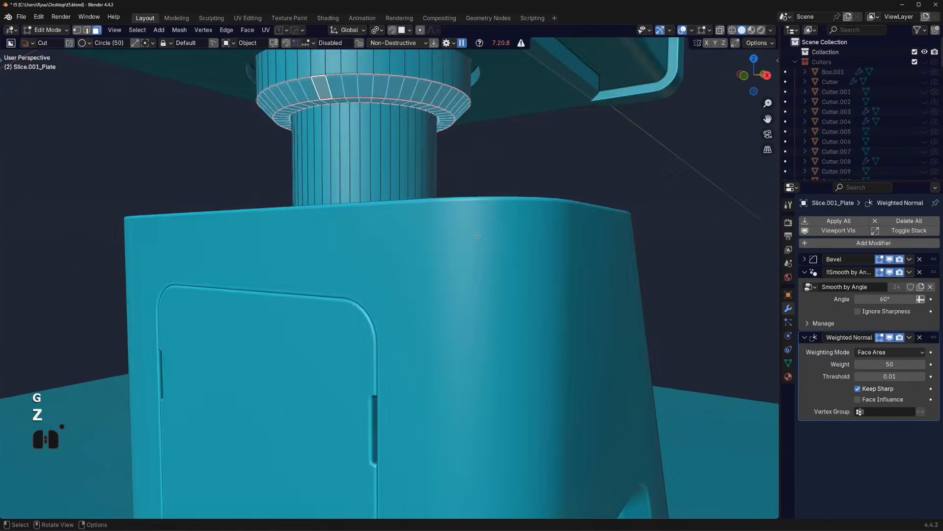
scroll(480, 229, "down", 6)
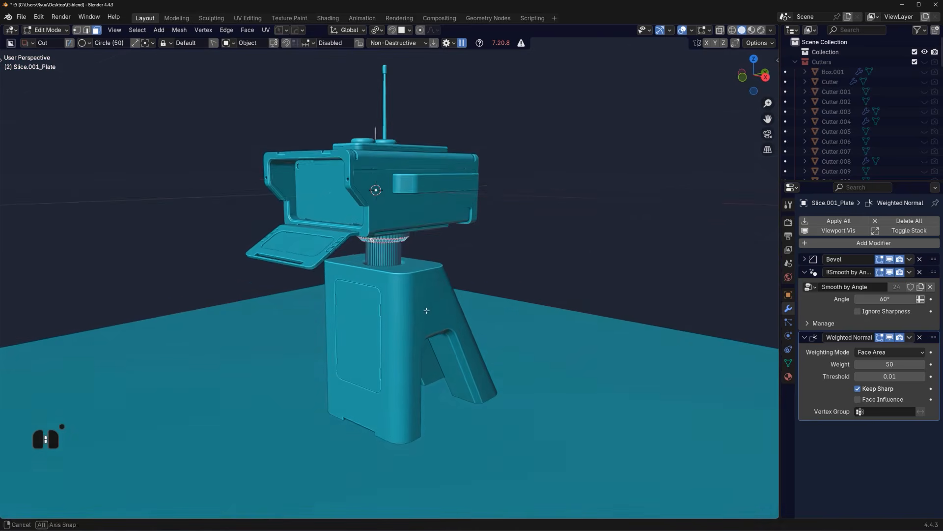
key("Tab")
Select the case's inner body behind the front frame opening
middle_click_drag(437, 255, 402, 279)
middle_click_drag(413, 337, 425, 302)
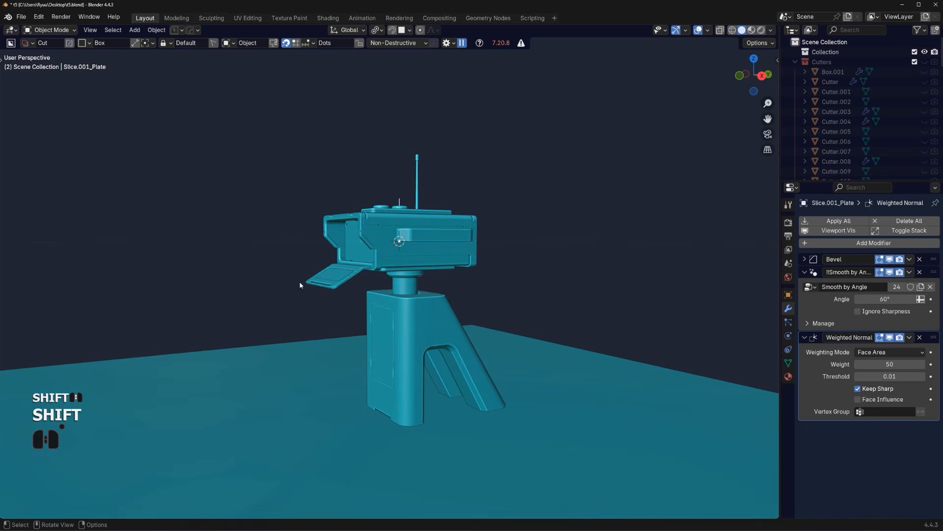
middle_click_drag(363, 296, 311, 245)
left_click(433, 302)
scroll(419, 251, "up", 3)
left_click(387, 231)
scroll(344, 278, "up", 1)
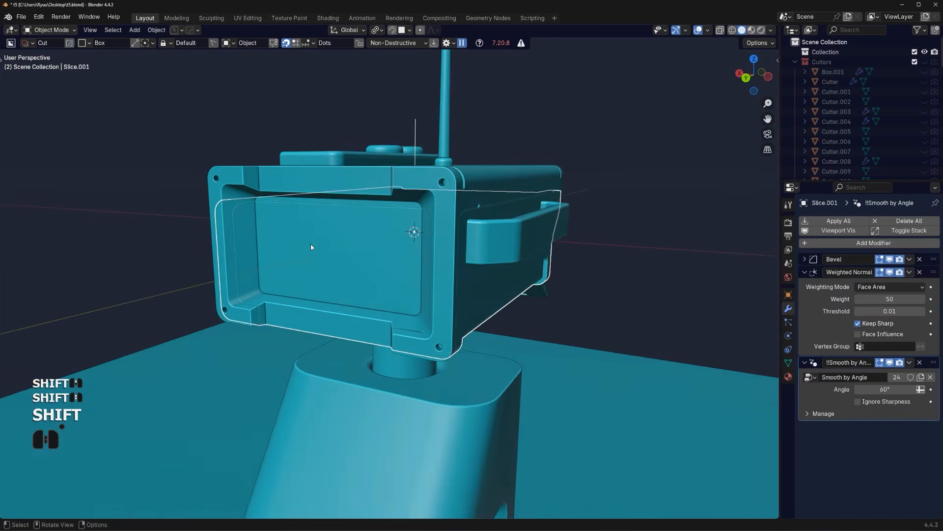
scroll(314, 266, "up", 1)
left_click_drag(363, 201, 411, 306)
key("b")
key("Tab")
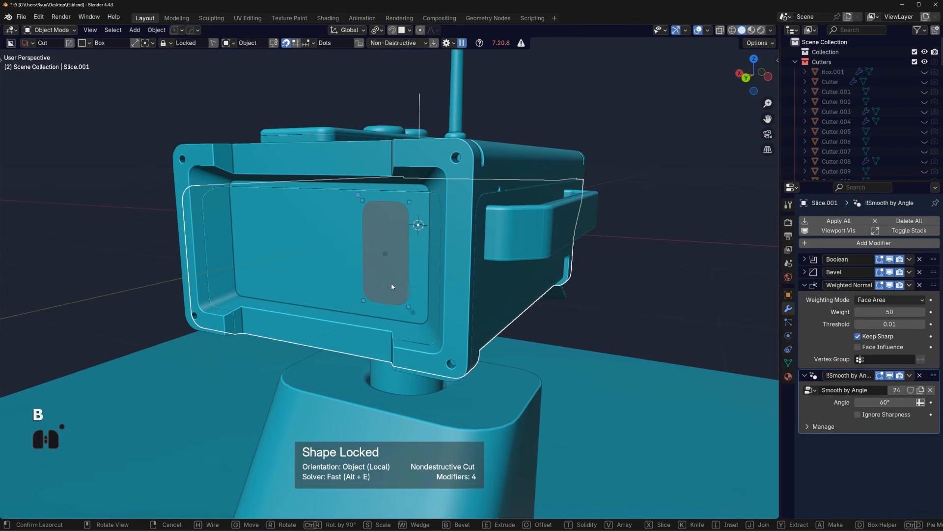
middle_click_drag(391, 282, 365, 267)
right_click(363, 266)
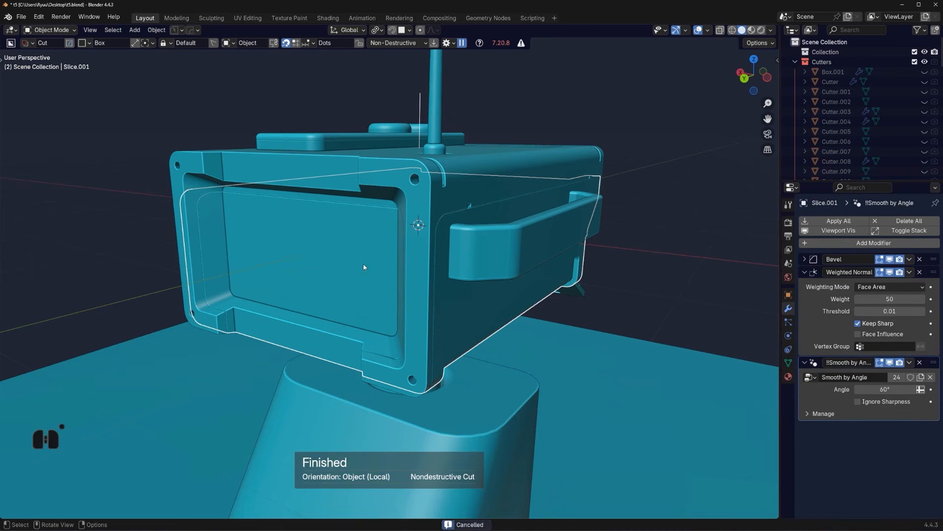
Cut a tall rectangular recess into the antenna side of the case's recessed face, with corners beveled about 0.078
left_click_drag(344, 211, 388, 324)
key("b")
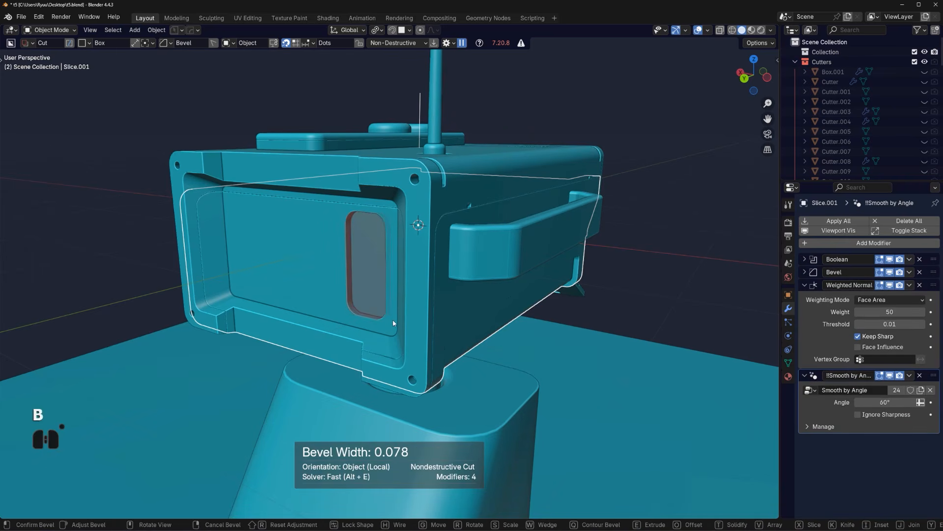
left_click(387, 321)
left_click(400, 310)
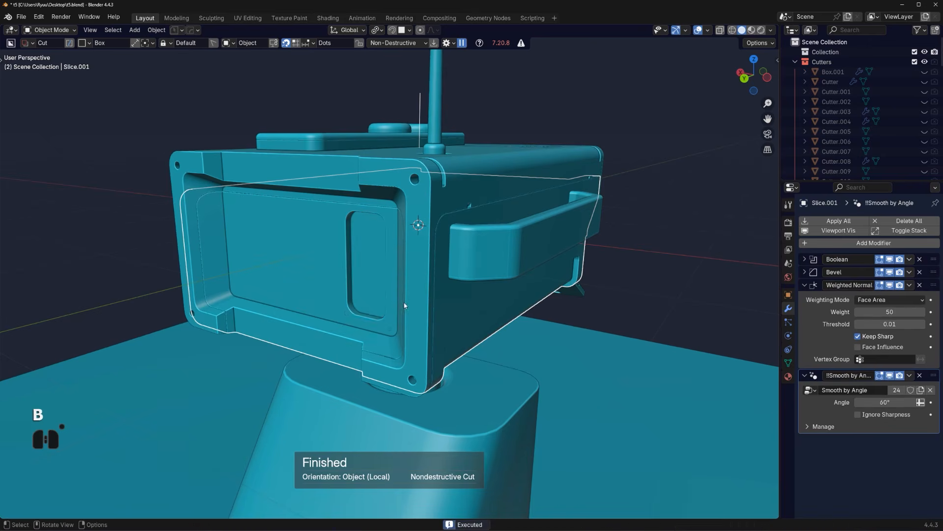
Apply the recess cut with Csharp and inset the recess floor by 0.008289 m
scroll(396, 299, "up", 1)
key("q")
left_click(382, 294, "ctrl")
key("Tab")
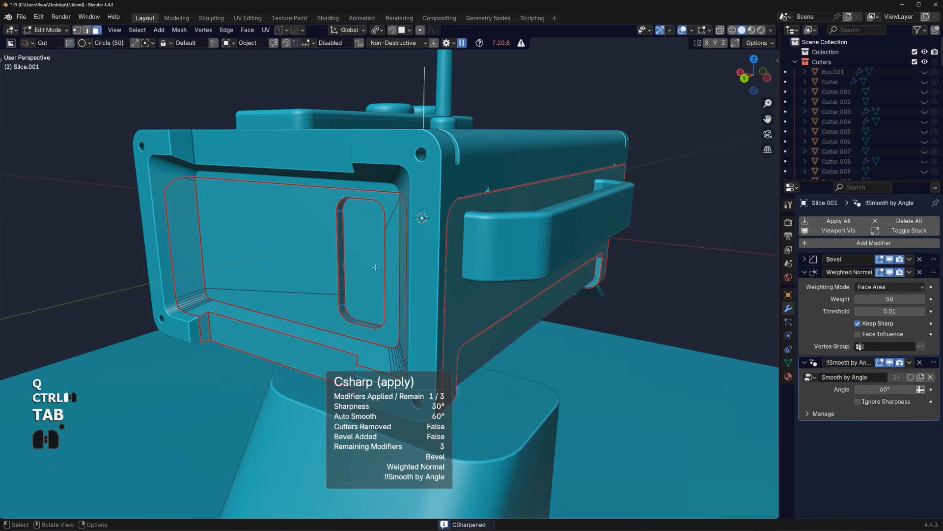
left_click(378, 265)
key("i")
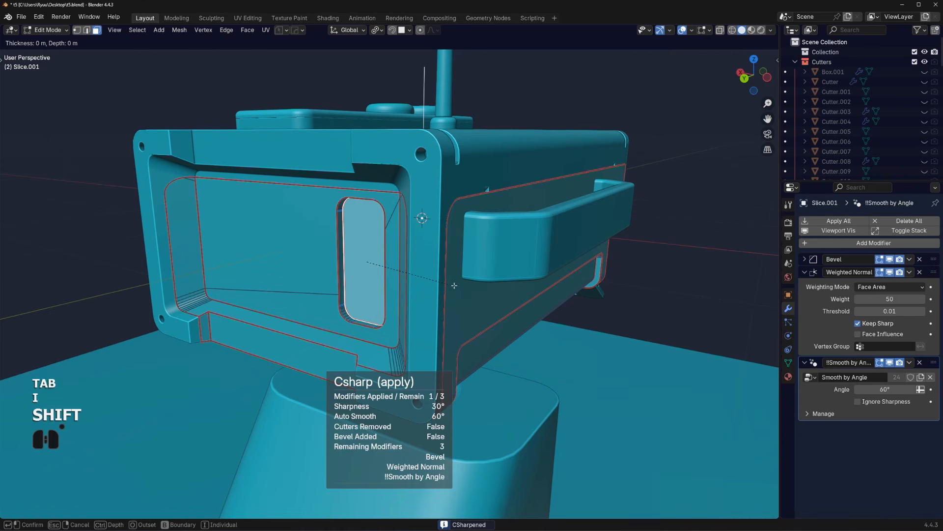
left_click(426, 277)
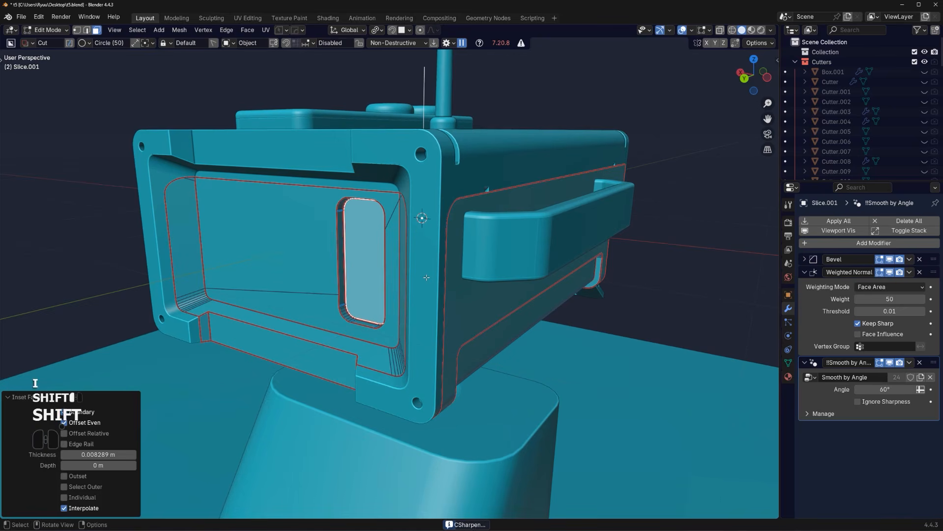
Convert the inset recess floor into a separate thickened plate with To_Plate and apply its thickness with Csharp
key("shift+q")
left_click(421, 302)
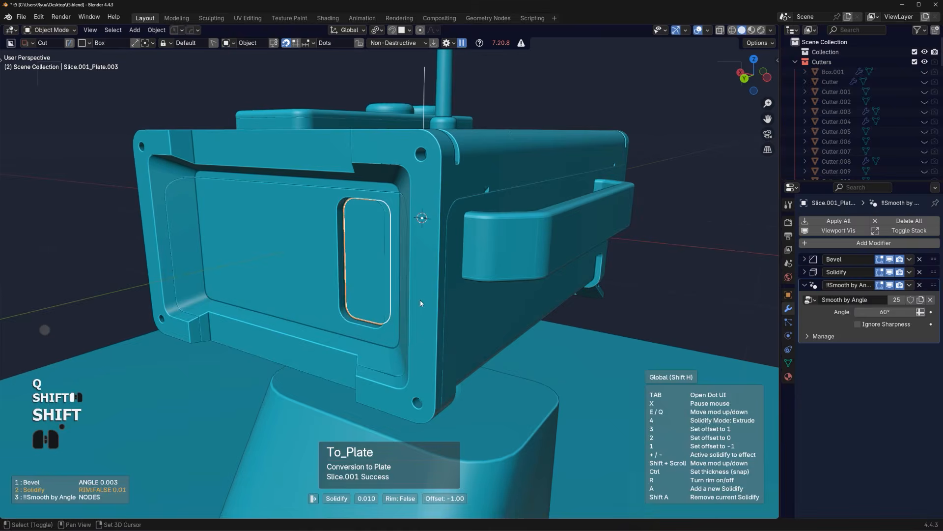
key("q")
left_click(399, 267, "ctrl")
Bevel the new plate's outer front edge loop about 0.017 m with 10 segments
key("Tab")
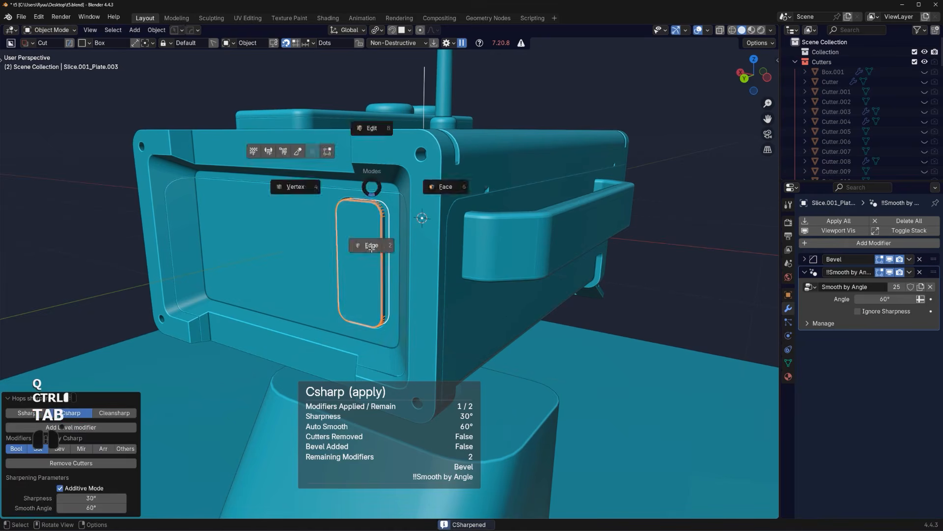
left_click(377, 249, "alt")
key("ctrl+b")
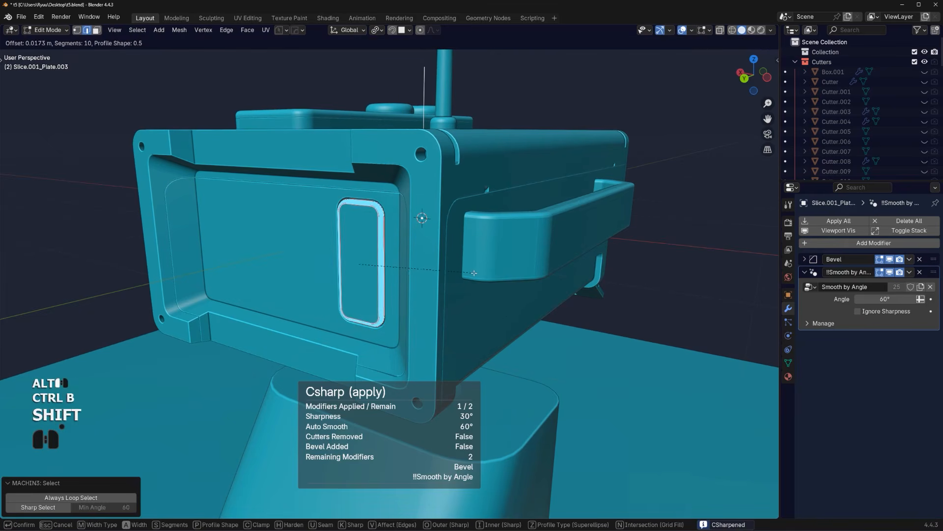
left_click(475, 272, "shift")
scroll(473, 273, "down", 1)
key("Tab")
Set BoxCutter to the circle shape and select the case's inner body
scroll(467, 271, "down", 1)
middle_click_drag(286, 259, 358, 275)
scroll(431, 269, "up", 2)
key("d")
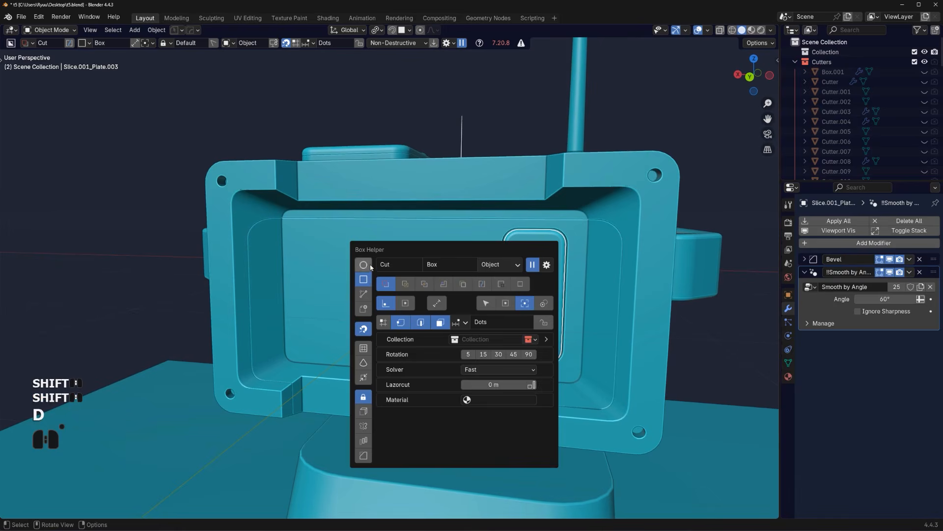
left_click(371, 266)
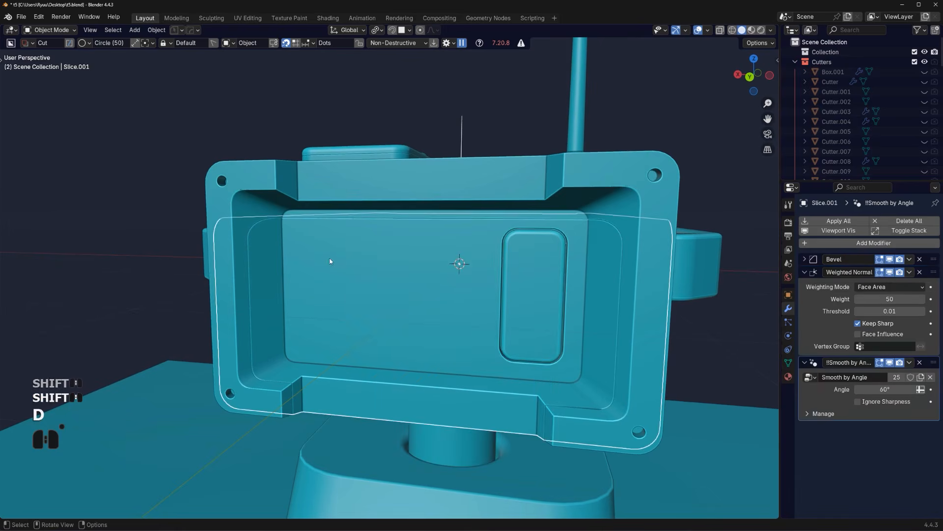
middle_click_drag(311, 269, 428, 268)
scroll(485, 284, "up", 2)
key("slash")
scroll(466, 338, "up", 4)
key("slash")
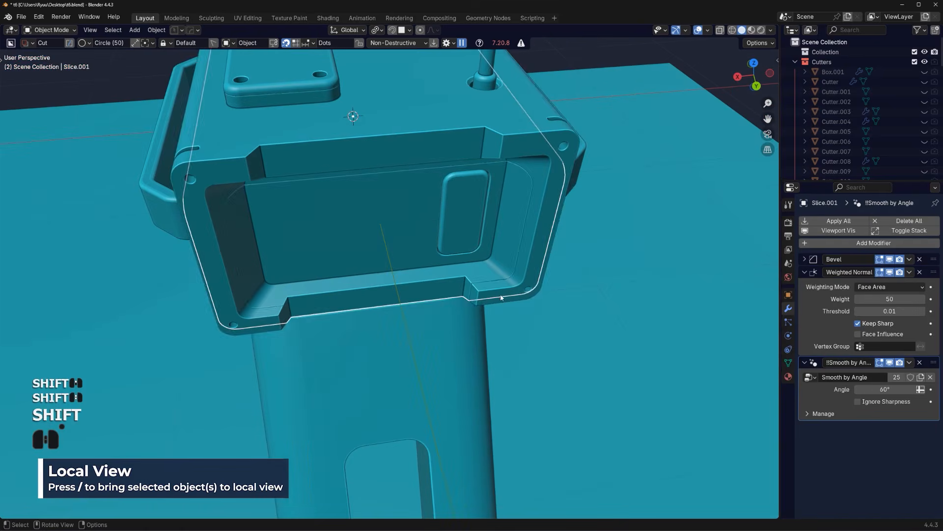
Isolate the case's front frame in local view, focusing on its lower corner beside the notch
left_click(502, 296)
key("slash")
scroll(503, 297, "up", 1)
middle_click_drag(502, 296, 444, 199, "shift")
scroll(444, 199, "up", 2)
scroll(412, 271, "up", 3)
middle_click_drag(547, 411, 464, 281, "shift")
scroll(413, 271, "up", 3)
middle_click_drag(511, 233, 299, 293, "shift")
scroll(298, 294, "up", 2)
Apply the front frame's boolean modifiers with Csharp
key("Tab")
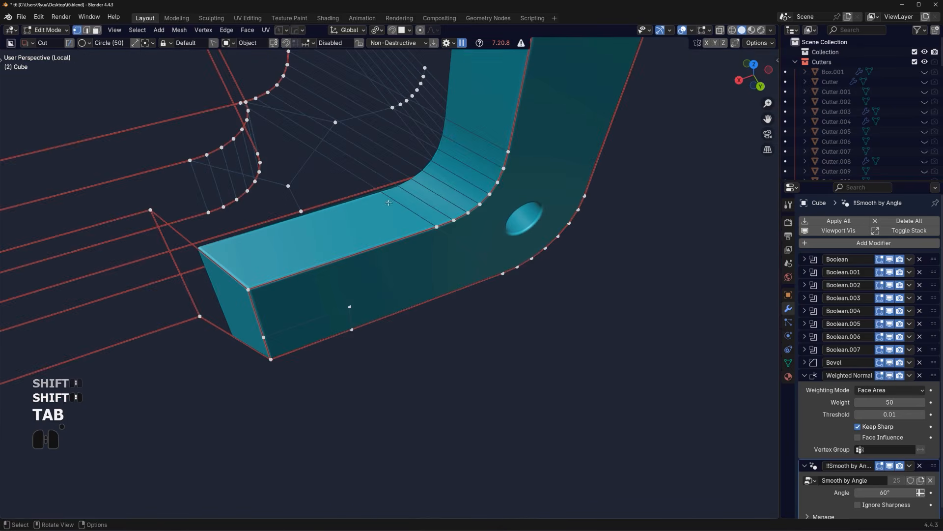
key("Tab")
key("q")
left_click(399, 157, "ctrl")
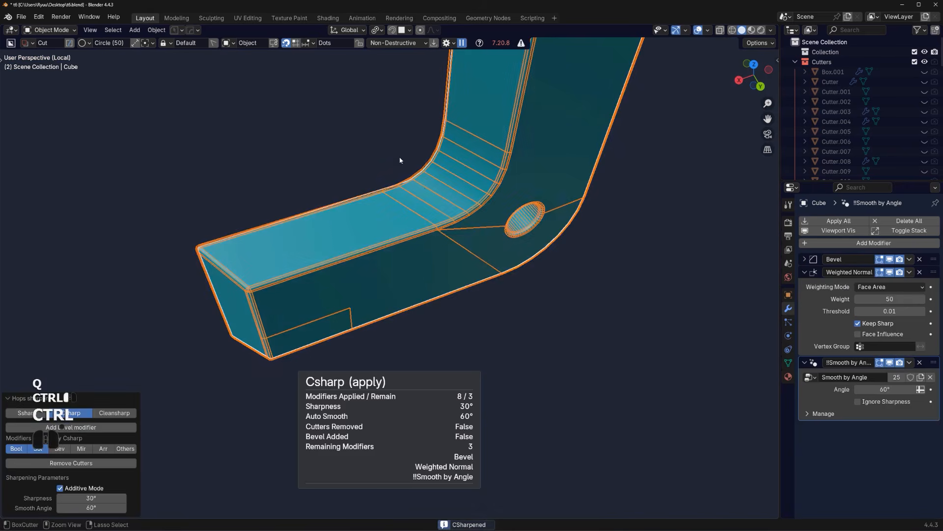
Connect the corner hole's rim to the inner fillet of the front frame's lower corner with a new edge
key("Tab")
middle_click_drag(358, 206, 362, 273)
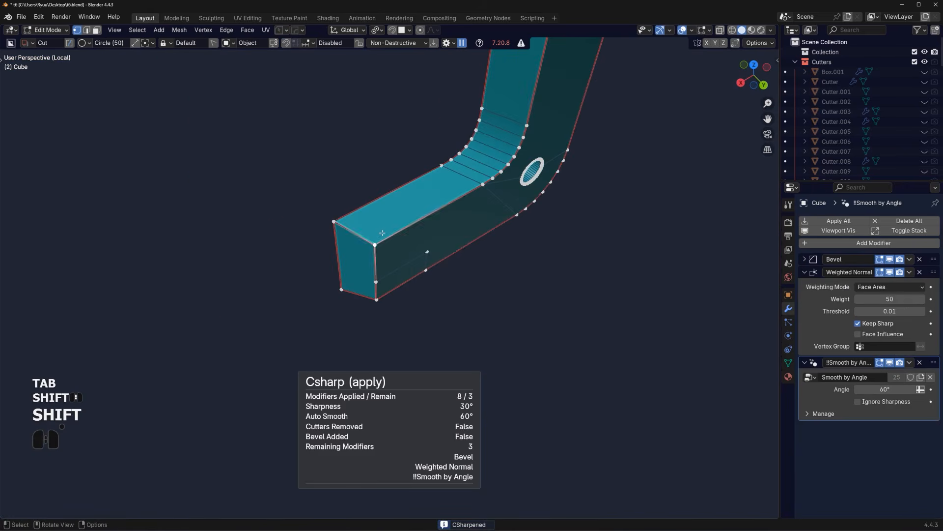
middle_click_drag(382, 233, 588, 204)
middle_click_drag(321, 283, 367, 294, "shift")
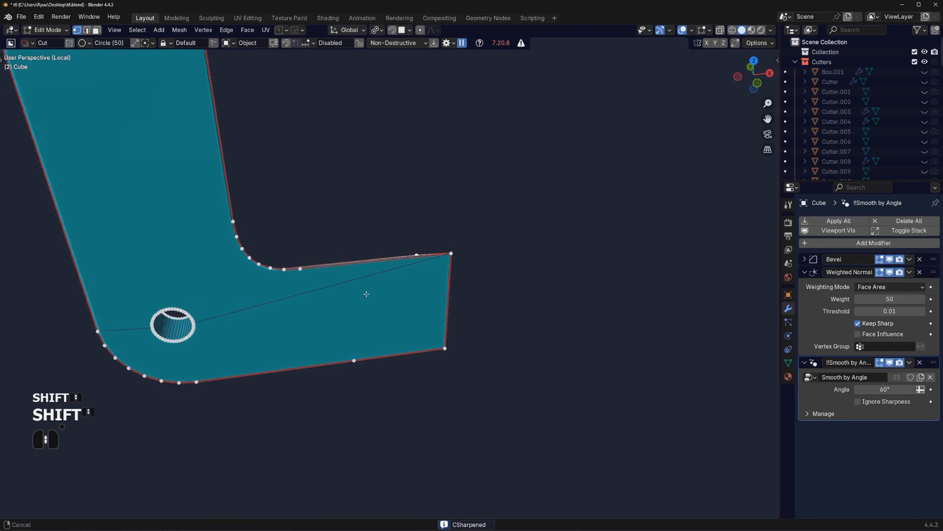
scroll(354, 290, "up", 5)
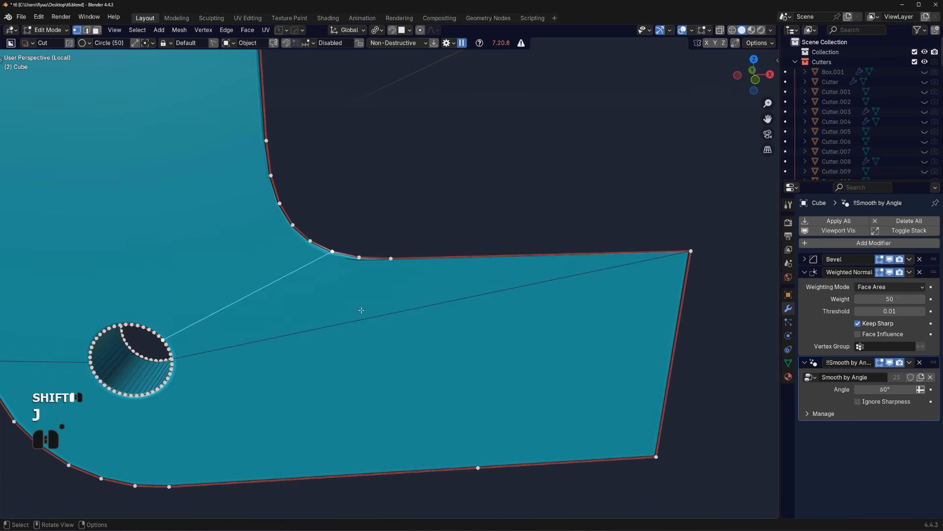
middle_click_drag(361, 310, 353, 272)
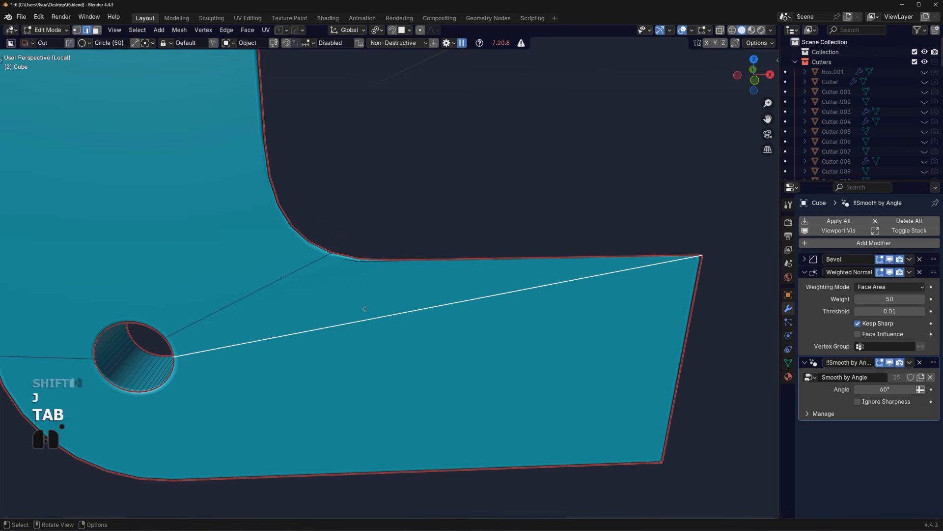
Dissolve the long edge running from the corner hole to the end of the frame's lower arm
key("ctrl+x")
key("Tab")
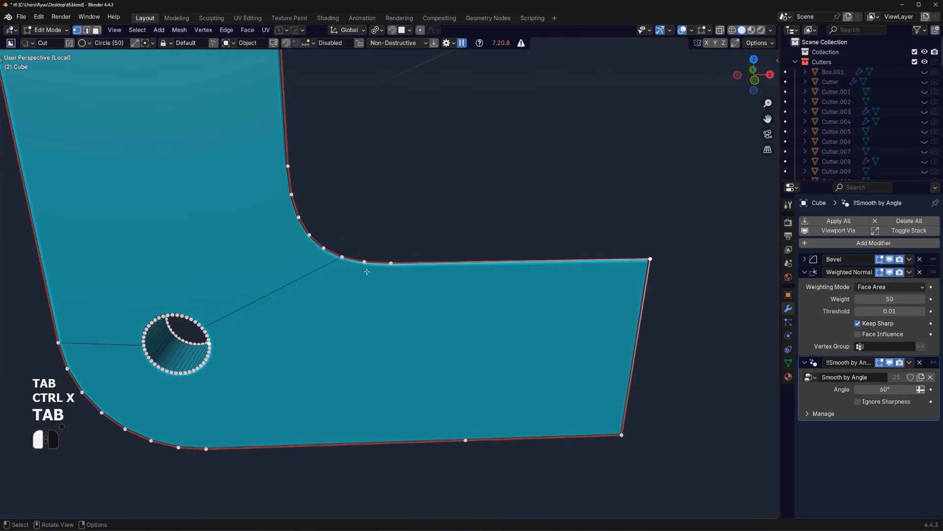
scroll(410, 362, "down", 5)
key("Tab")
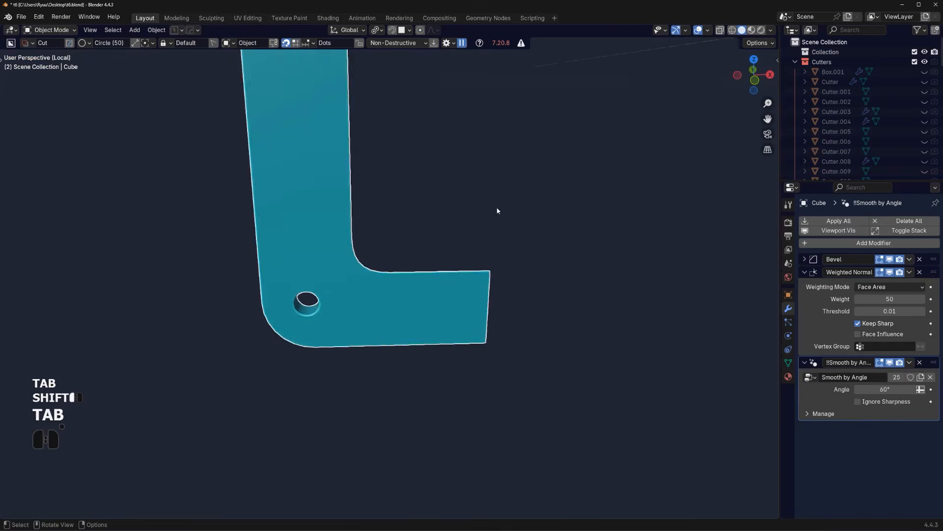
Leave local view and select the case's inner body behind the front opening
middle_click_drag(496, 208, 367, 243)
scroll(367, 244, "down", 9)
middle_click_drag(466, 252, 399, 238, "shift")
key("slash")
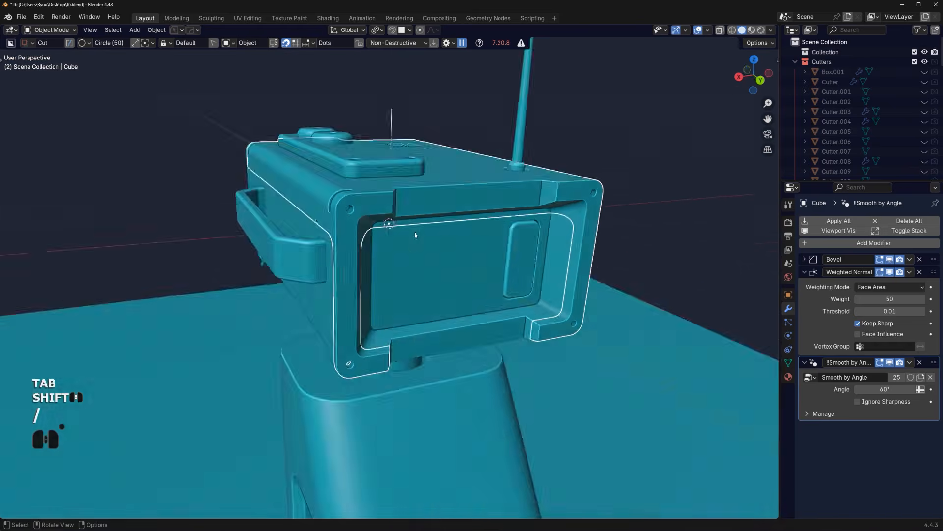
middle_click_drag(480, 311, 470, 323, "shift")
left_click(592, 320)
scroll(573, 323, "down", 6)
middle_click_drag(570, 321, 505, 290)
scroll(492, 290, "up", 3)
middle_click_drag(428, 291, 416, 427, "shift")
middle_click_drag(415, 418, 382, 314)
scroll(358, 313, "up", 1)
scroll(380, 312, "up", 2)
middle_click_drag(372, 307, 305, 318)
scroll(300, 283, "up", 2)
left_click(265, 261)
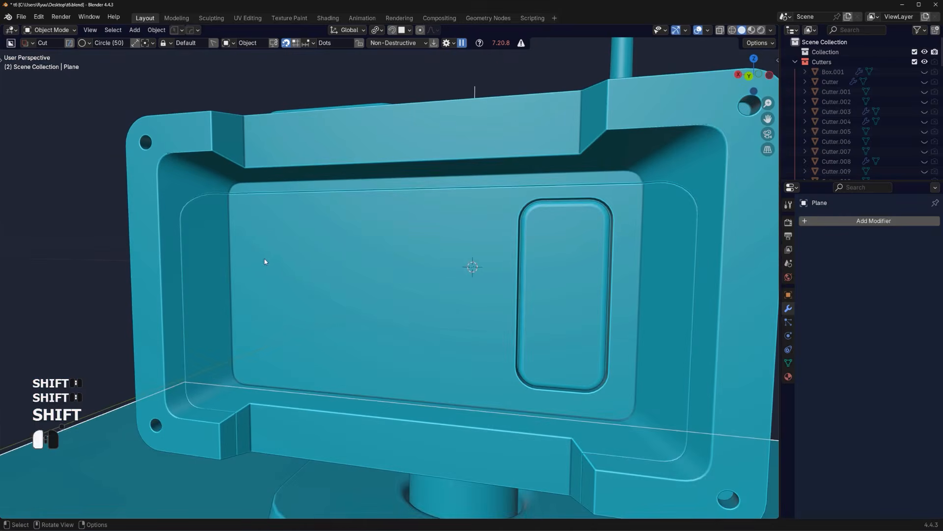
middle_click_drag(265, 261, 275, 303)
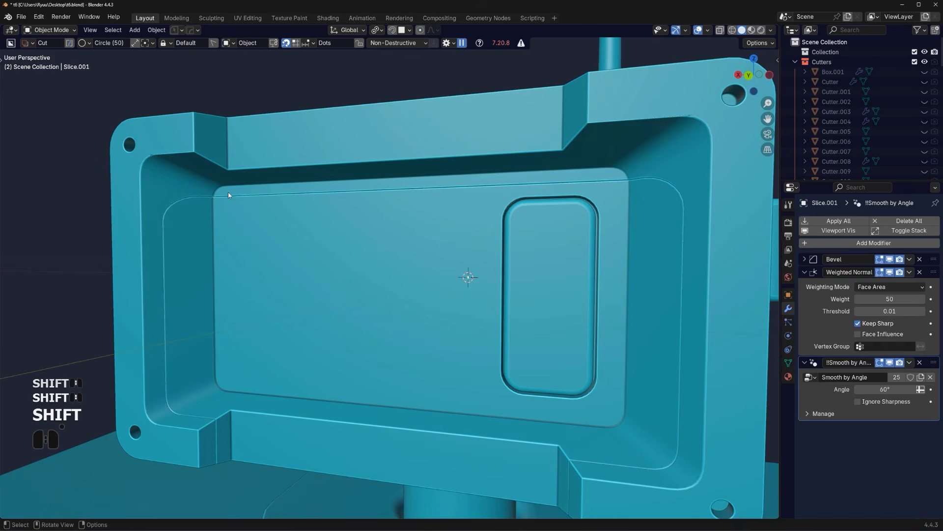
middle_click_drag(400, 344, 406, 345, "shift")
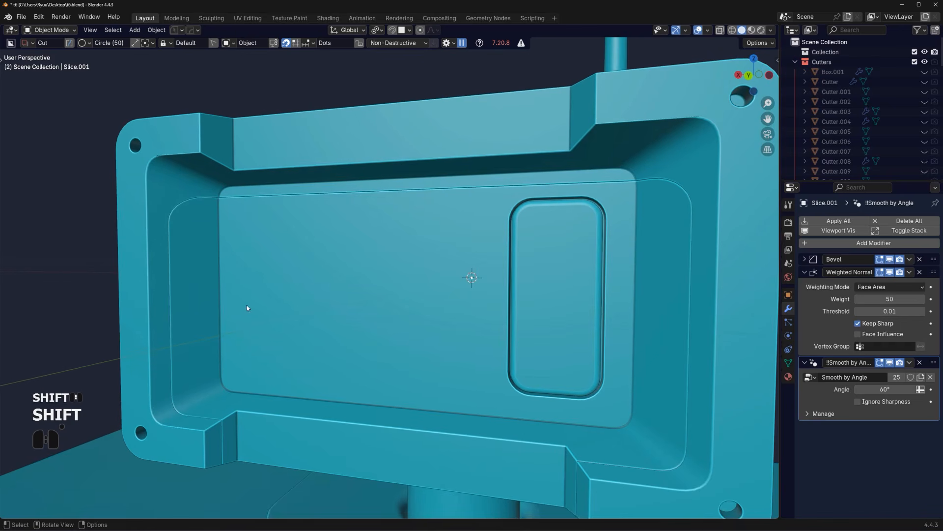
Cut a circular recess about 0.52 m across and 0.09 m deep into the inner panel, opposite the rounded rectangular inset
key("shift+d")
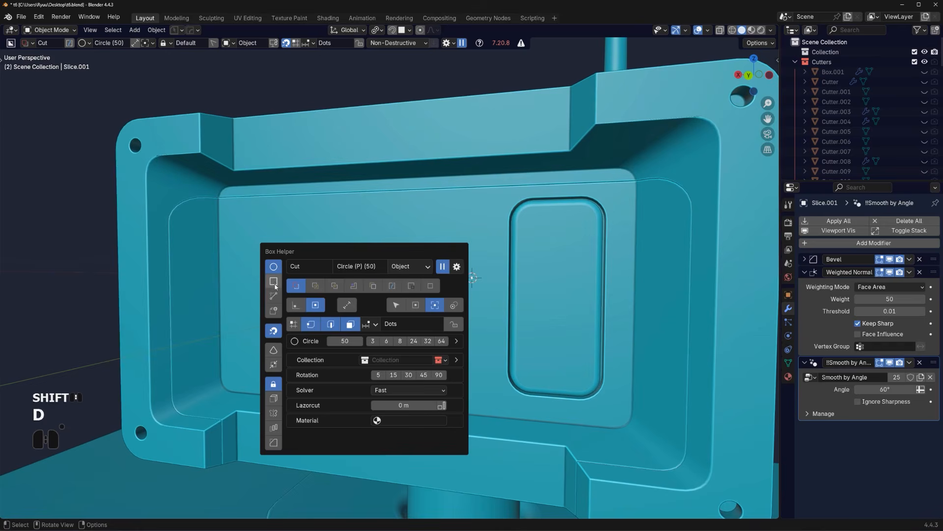
left_click(273, 266)
left_click_drag(303, 290, 376, 294)
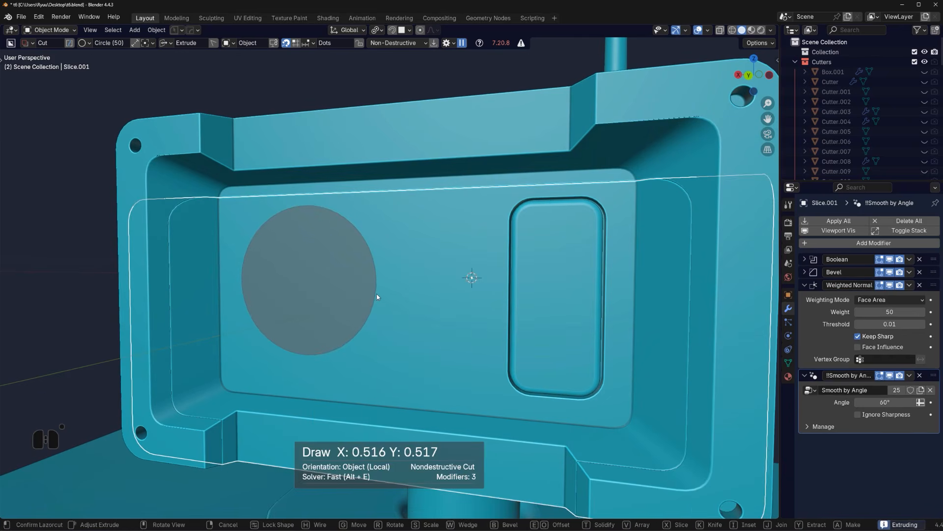
left_click(384, 292)
Apply the circular cut with Csharp and scale the recess's floor face to 0.85 to taper its wall
key("q")
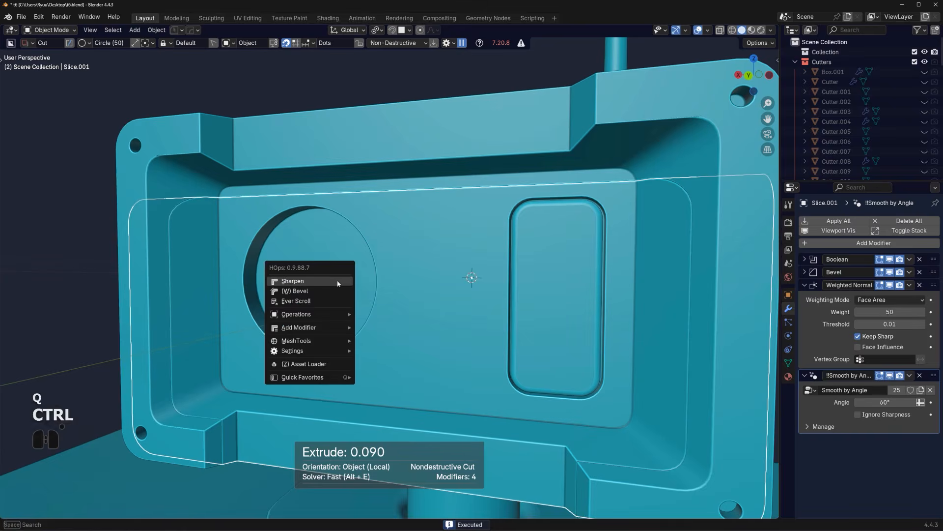
left_click(337, 281, "ctrl")
key("Tab")
key("s")
key("s")
left_click(538, 273)
scroll(530, 273, "down", 2)
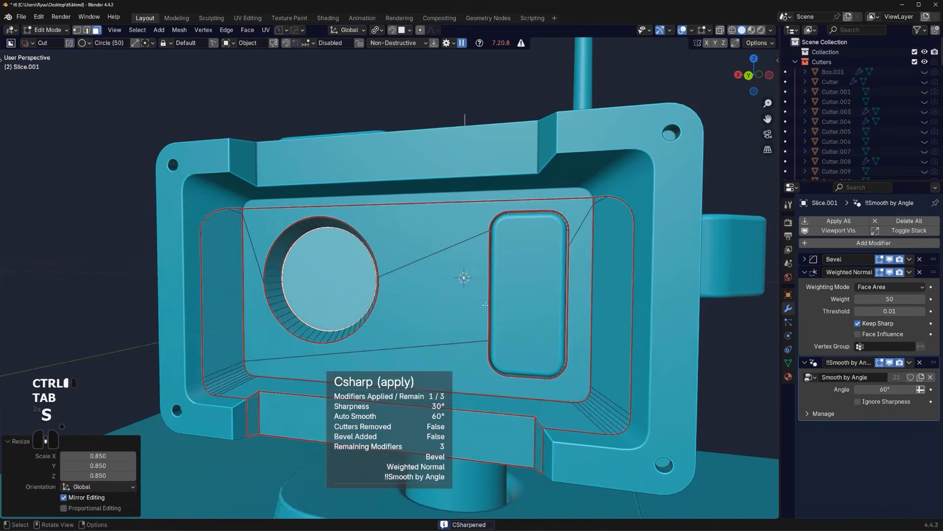
key("Tab")
Examine the tapered circular recess and the surrounding front opening from several angles
scroll(417, 256, "down", 3)
middle_click_drag(412, 253, 378, 260)
scroll(339, 275, "up", 3)
scroll(319, 278, "up", 2)
key("Tab")
key("Tab")
scroll(290, 227, "down", 4)
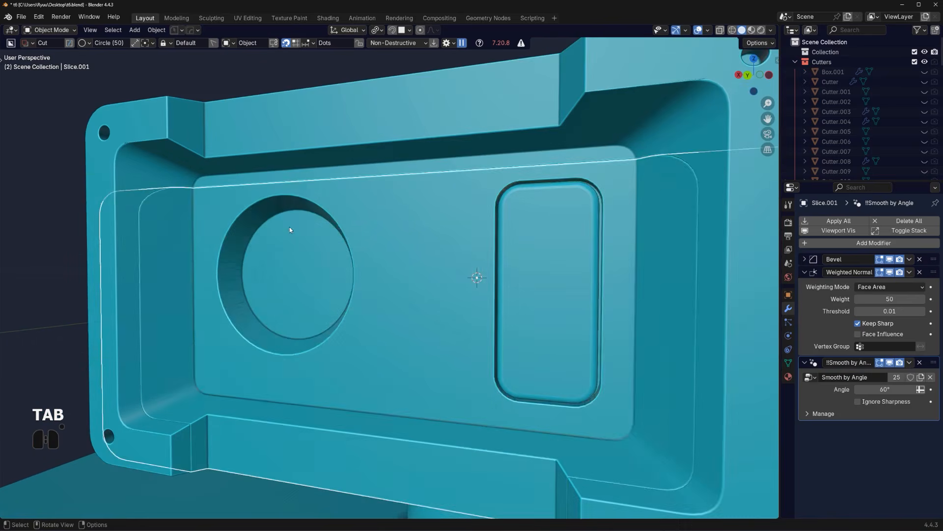
middle_click_drag(290, 228, 306, 317)
Snap the 3D cursor to the center of the circular recess's floor face
key("shift+q")
left_click(311, 273)
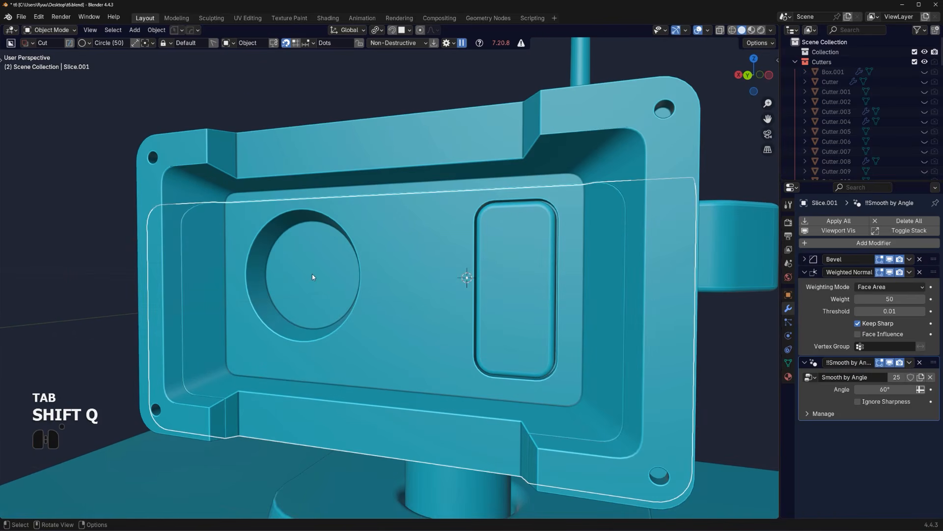
key("Tab")
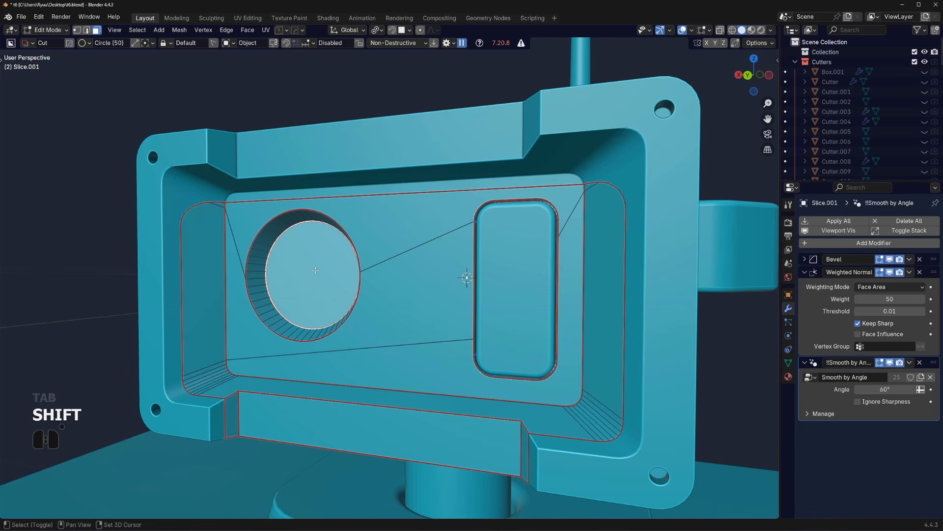
key("shift+s")
left_click(311, 335)
key("Tab")
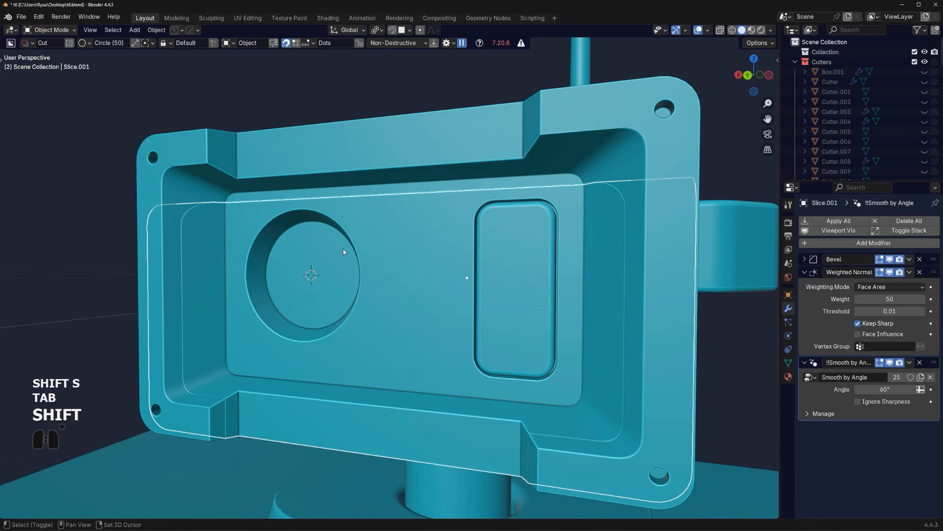
Add a UV sphere at the 3D cursor in the circular recess and scale it to 0.227
key("shift+q")
key("shift+a")
mouse_move(351, 261)
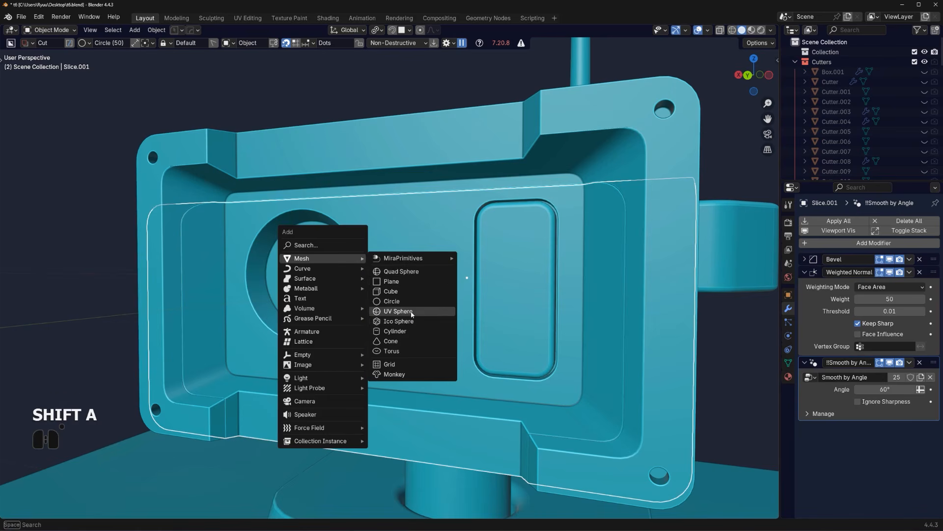
left_click(398, 311)
key("s")
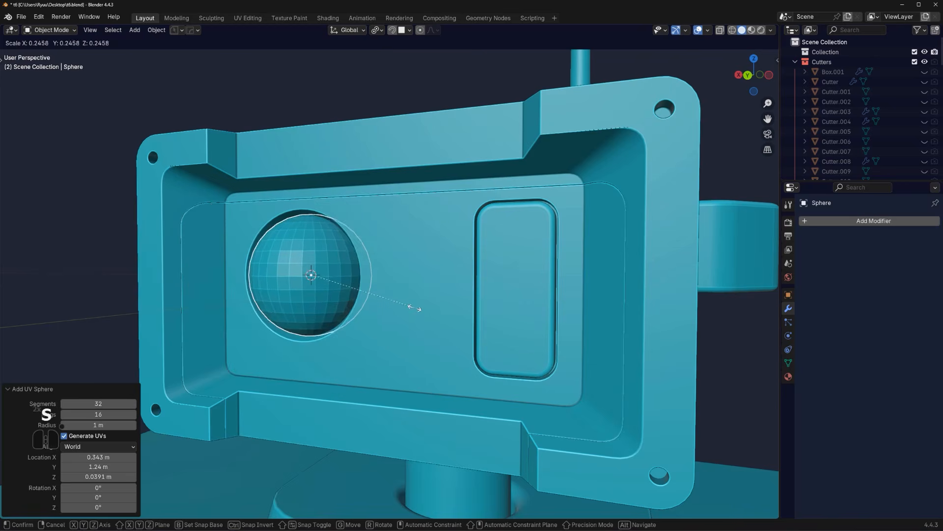
left_click(406, 307)
Give the sphere a level 1 subdivision modifier and smooth its shading with Csharp
key("ctrl+a")
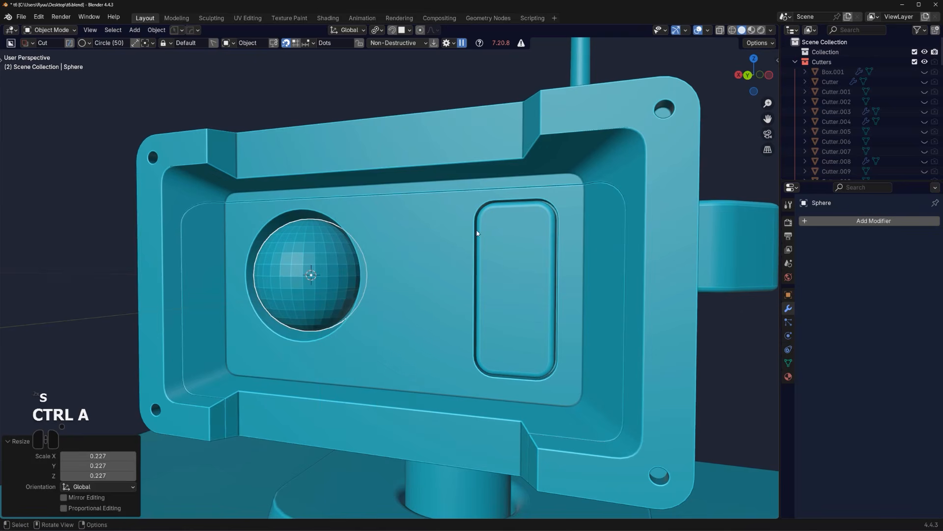
key("ctrl+2")
key("ctrl+1")
right_click(467, 249)
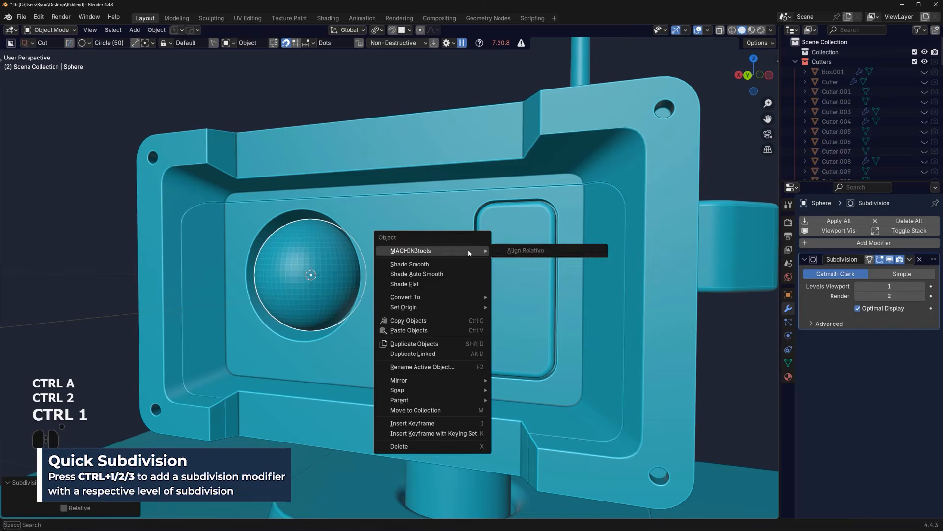
key("q")
left_click(323, 278, "ctrl")
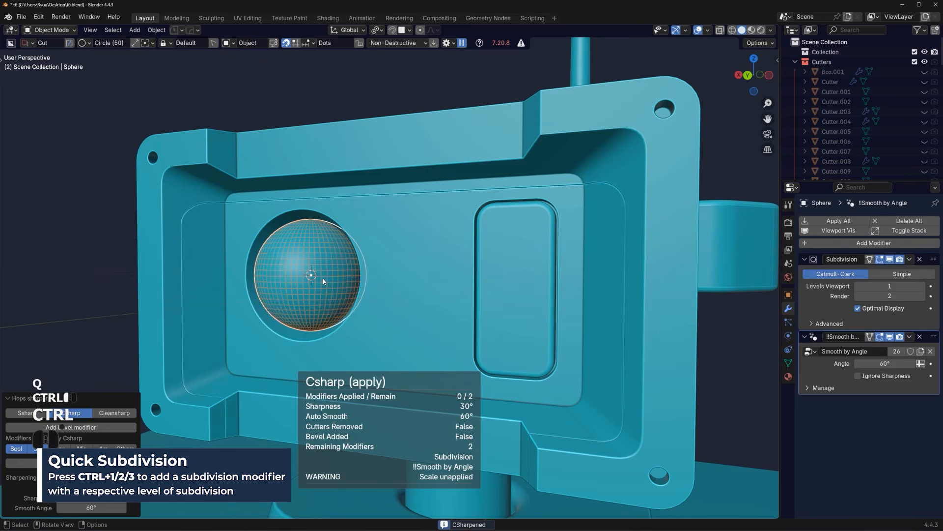
Shrink the sphere, push it about 0.028 m deeper into the recess along negative Y, and enlarge it by 1.163
mouse_move(391, 284)
middle_mouse_down()
mouse_move(372, 284)
mouse_move(399, 283)
middle_mouse_up()
key("s")
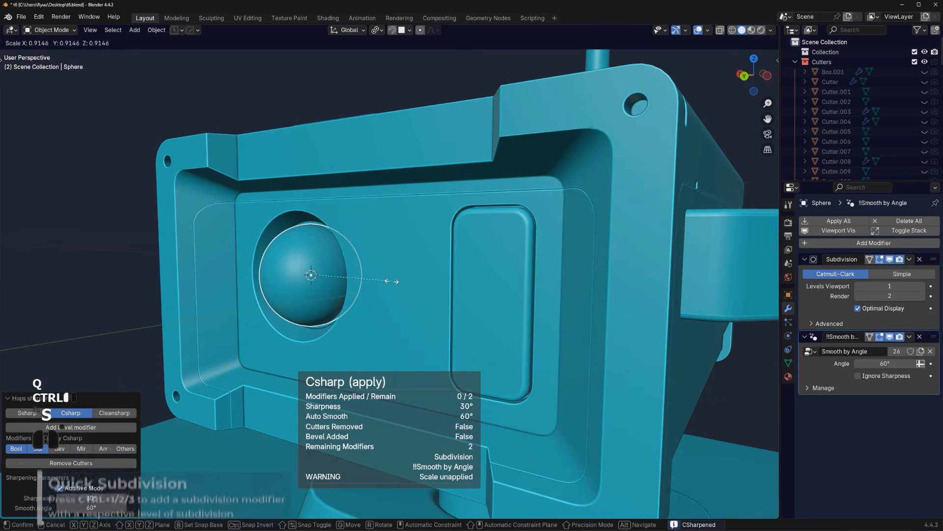
left_click(395, 285)
left_click(397, 282)
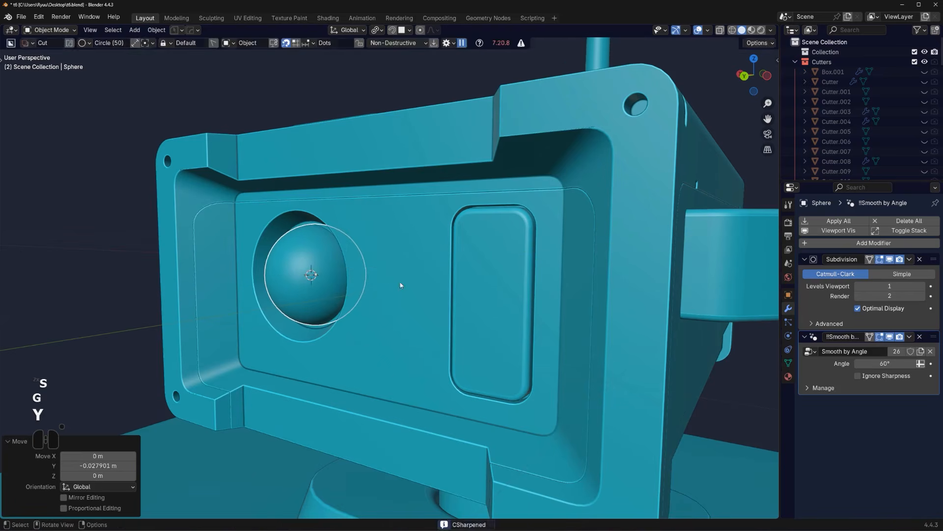
key("s")
left_click(415, 285)
Isolate the sphere in the right orthographic view and cut off its front cap with a box cut
middle_click_drag(388, 267, 310, 271, "alt")
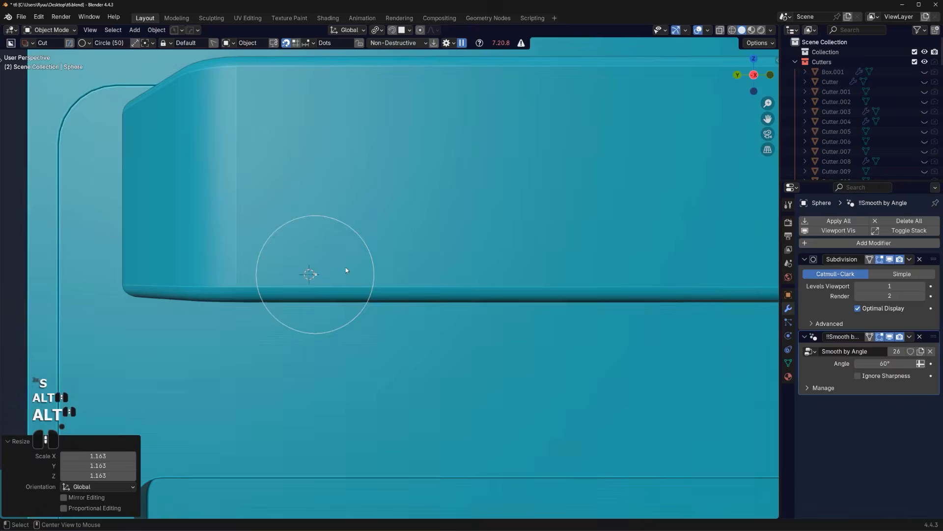
key("KP_5")
middle_click_drag(470, 281, 468, 283, "alt")
key("KP_Divide")
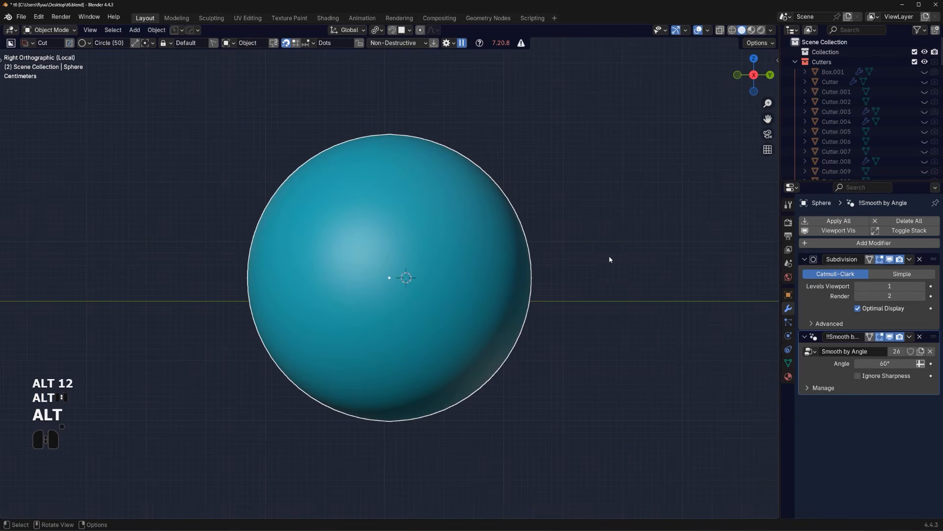
key("d")
left_click(620, 268)
left_click_drag(515, 144, 621, 489)
key("space")
Scale the sphere's box cutter by 1.599, hide the cutters, and select the sphere
middle_click_drag(597, 369, 494, 318)
scroll(347, 328, "up", 1)
key("q")
left_click(388, 344)
key("s")
left_click(539, 328)
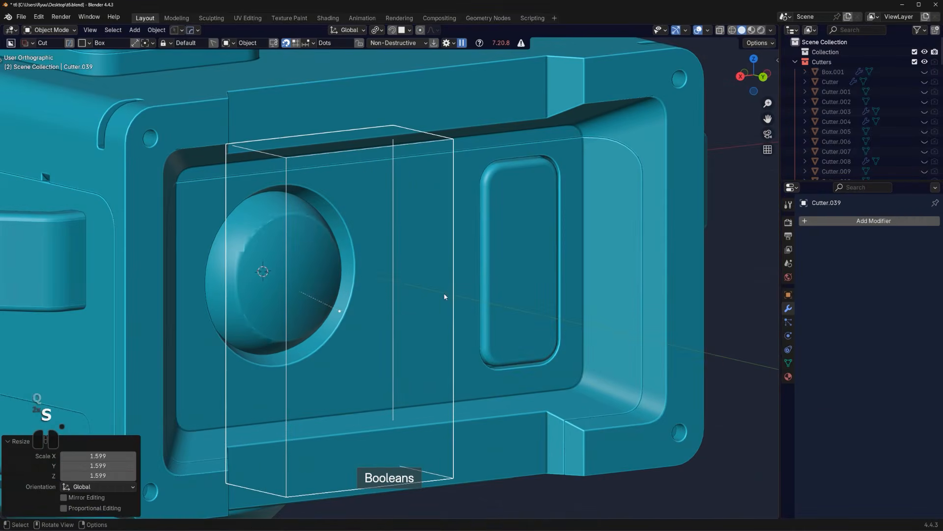
key("shift+apostrophe")
left_click(325, 266)
Try applying the sphere's boolean cut with Csharp and inspect the mesh in edit mode, undoing the changes
key("q")
left_click(319, 246, "ctrl")
scroll(319, 251, "up", 2)
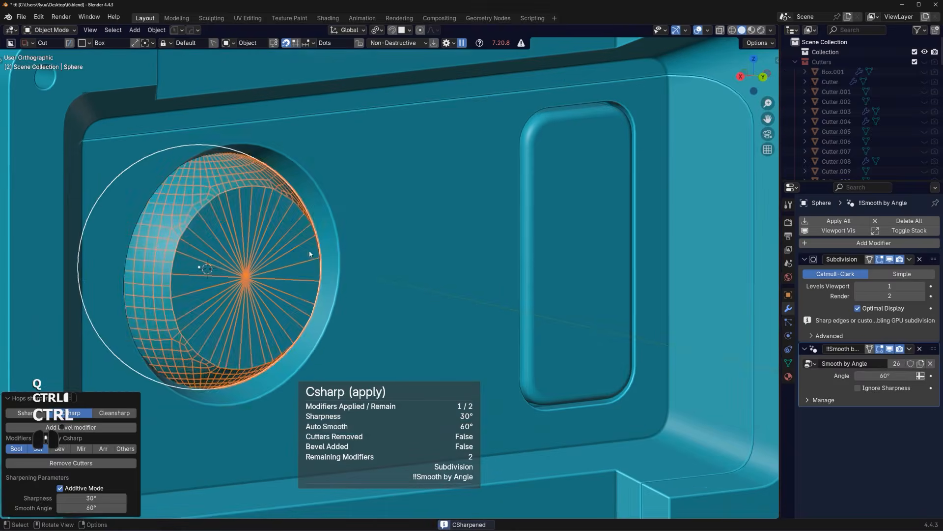
key("Tab")
middle_click_drag(378, 231, 350, 217)
scroll(350, 218, "up", 1)
key("ctrl+z")
key("ctrl+z")
key("ctrl+z")
Apply the sphere's boolean with Csharp and add a 30° bevel with 3 segments and a width of about 0.01 m
key("q")
left_click(426, 253)
key("q")
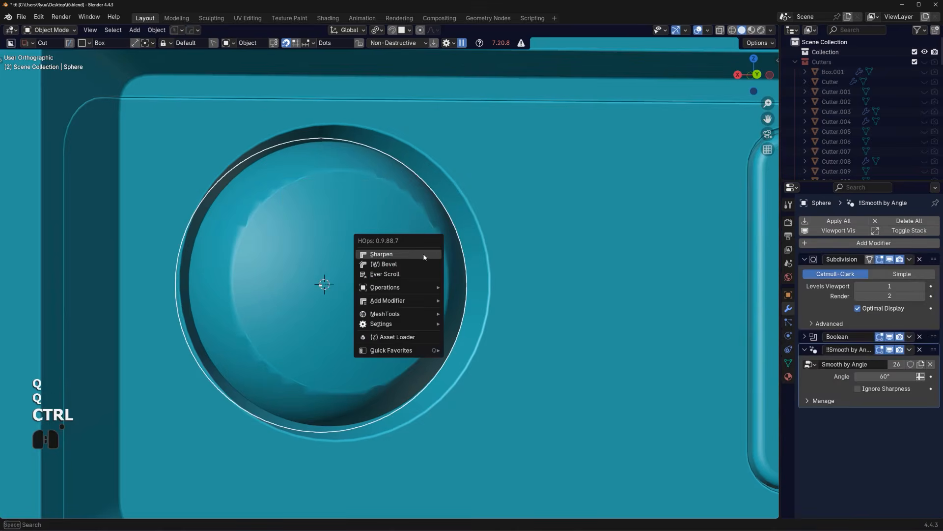
left_click(426, 254, "ctrl")
key("q")
left_click(366, 252, "ctrl")
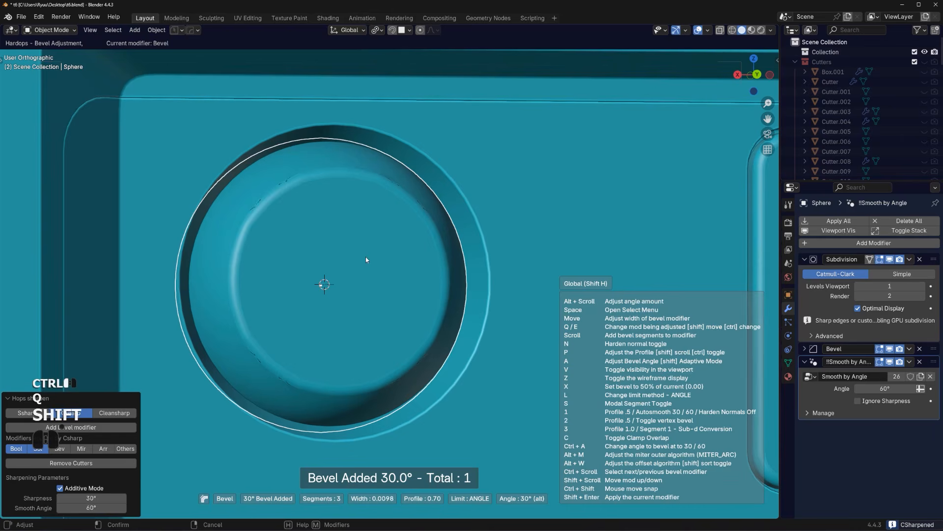
left_click(382, 259, "shift")
Reshape the boundary loop of the sphere's flat front cap into an even circle with LoopTools Circle
middle_click_drag(377, 262, 408, 213)
key("Tab")
scroll(288, 196, "up", 1)
left_click(281, 158, "alt")
key("KP_5")
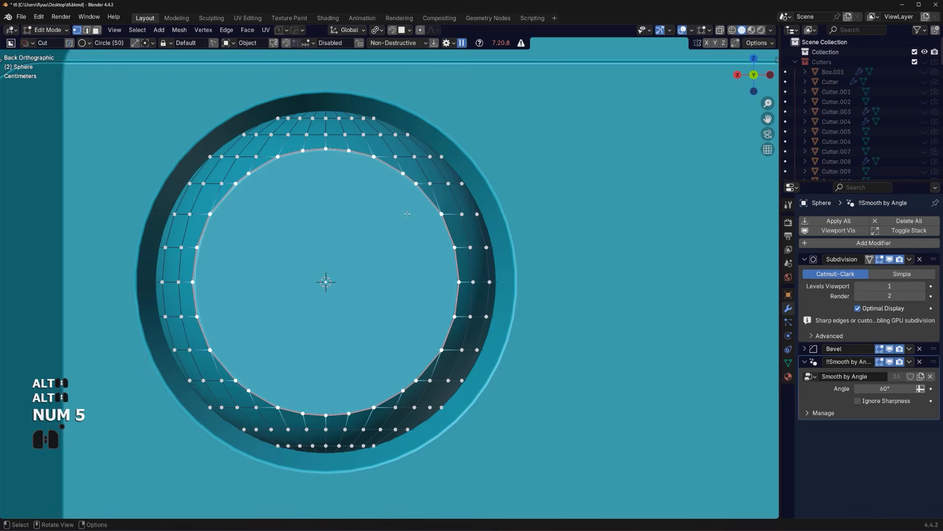
key("q")
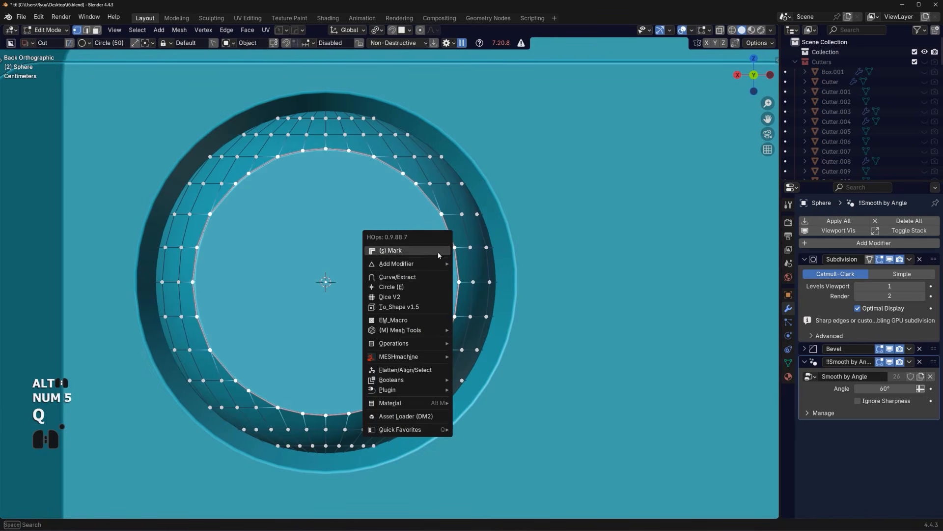
right_click(393, 300)
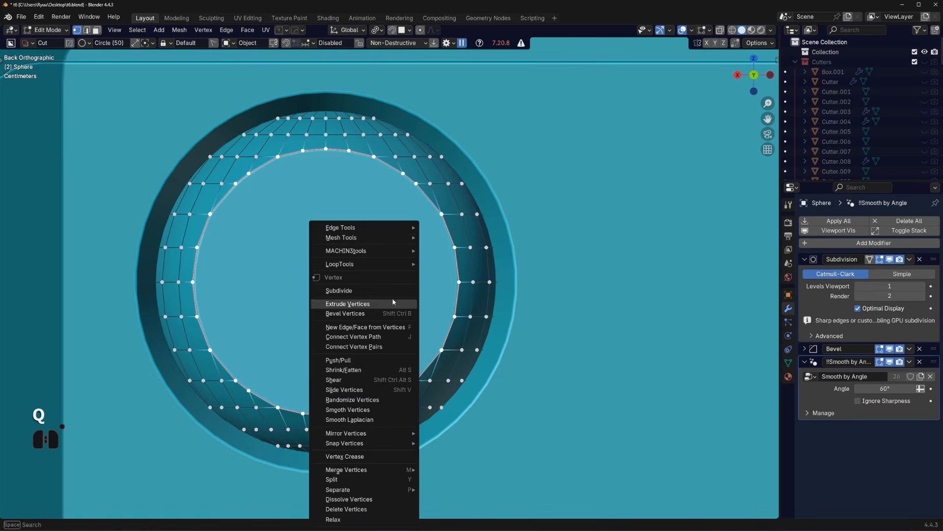
mouse_move(385, 263)
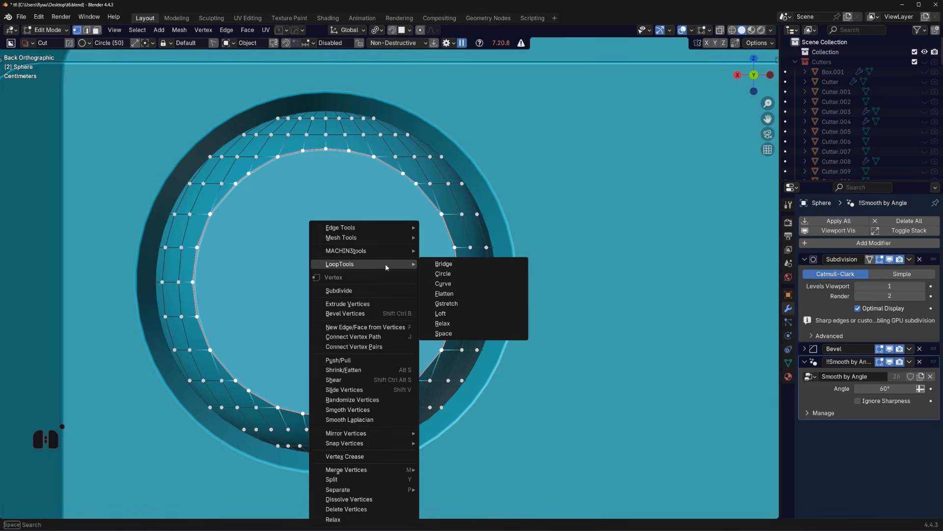
left_click(446, 273)
key("Tab")
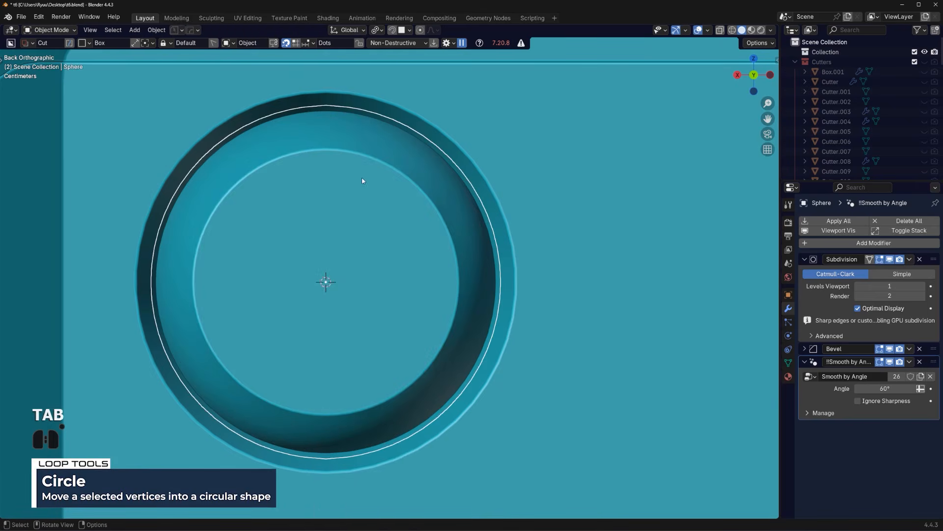
Inset the sphere's circular front face by about 0.031 m
scroll(355, 281, "down", 2)
middle_click_drag(355, 282, 464, 280)
scroll(463, 280, "up", 1)
key("Tab")
scroll(574, 277, "up", 1)
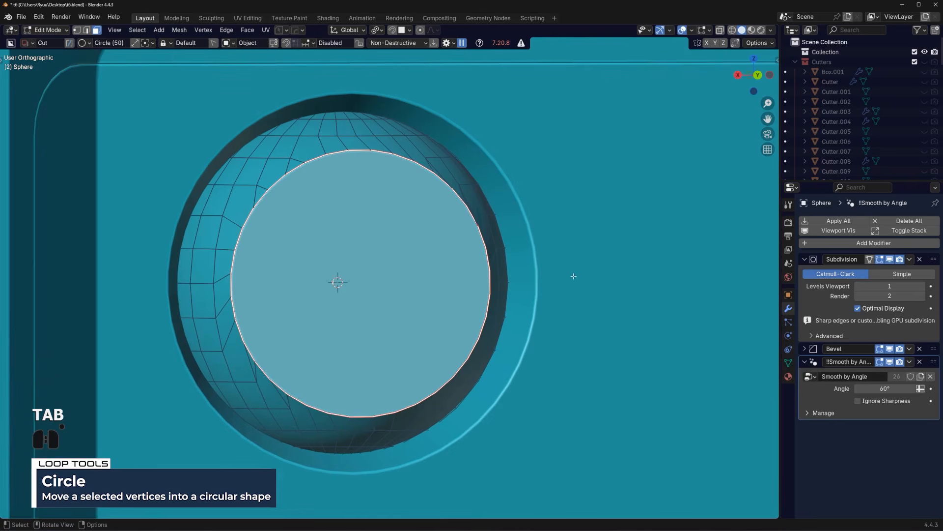
key("i")
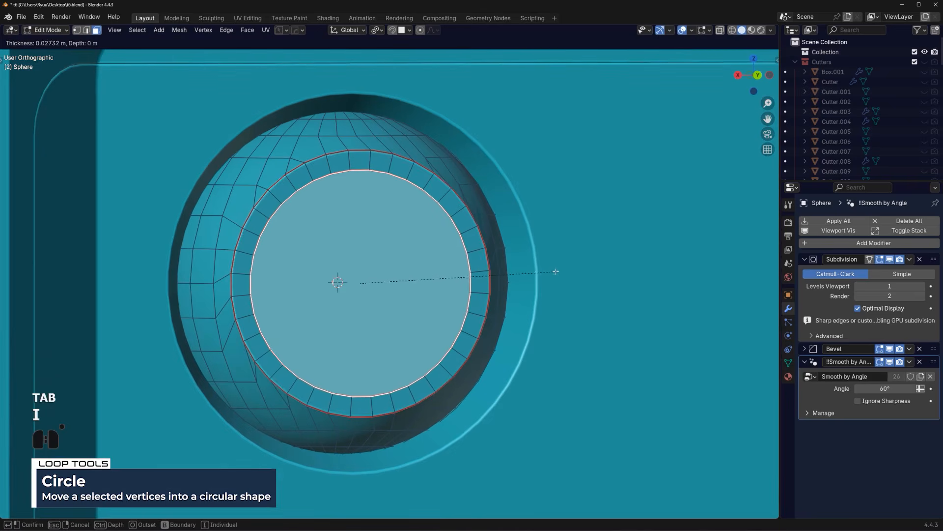
left_click(551, 270)
Extrude the sphere's inset front face about 0.044 m inward, scale the extruded face, and leave edit mode
middle_click_drag(547, 270, 511, 280)
key("e")
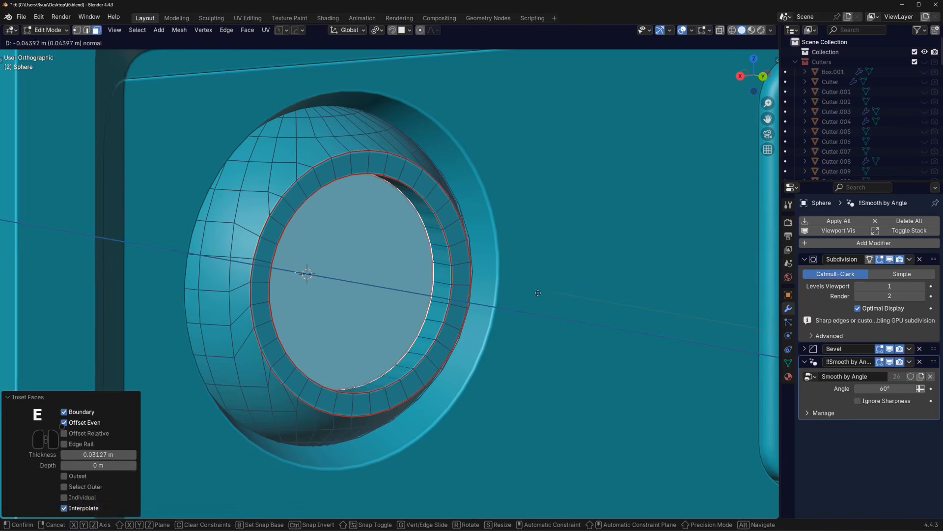
left_click(538, 293)
key("s")
left_click(516, 287)
key("Tab")
scroll(417, 291, "down", 3)
key("shift+q")
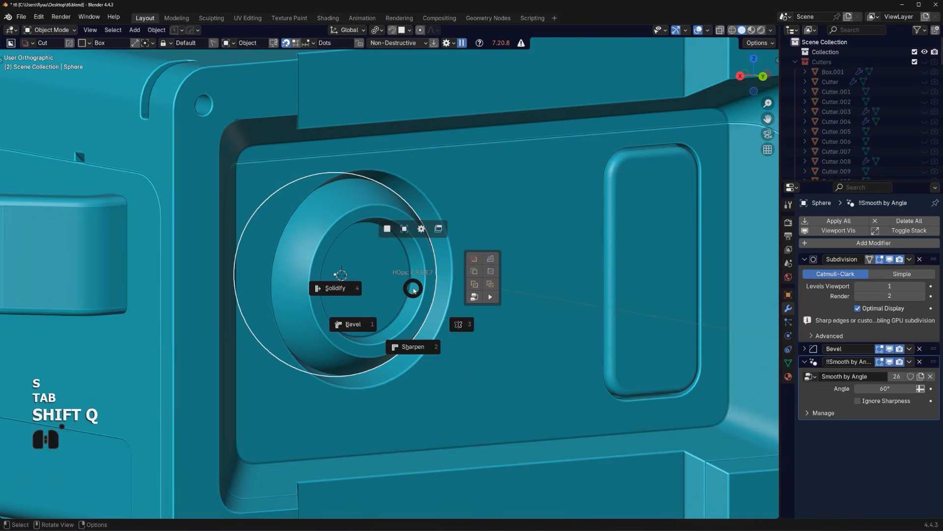
left_click(414, 289)
Add a quad sphere at the 3D cursor and scale it by 0.288 and again by about 0.357 to fit inside the lens ring
key("shift+a")
mouse_move(426, 284)
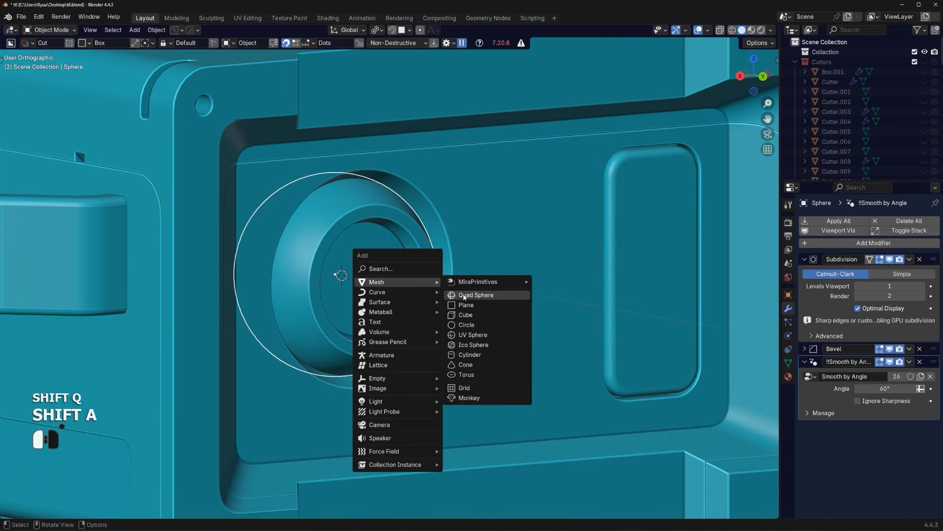
left_click(479, 294)
key("s")
left_click(444, 294)
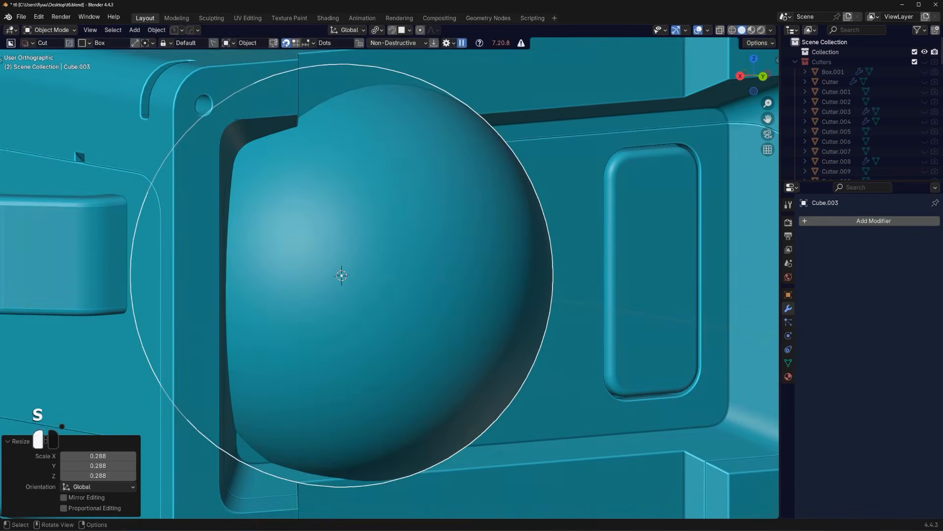
key("s")
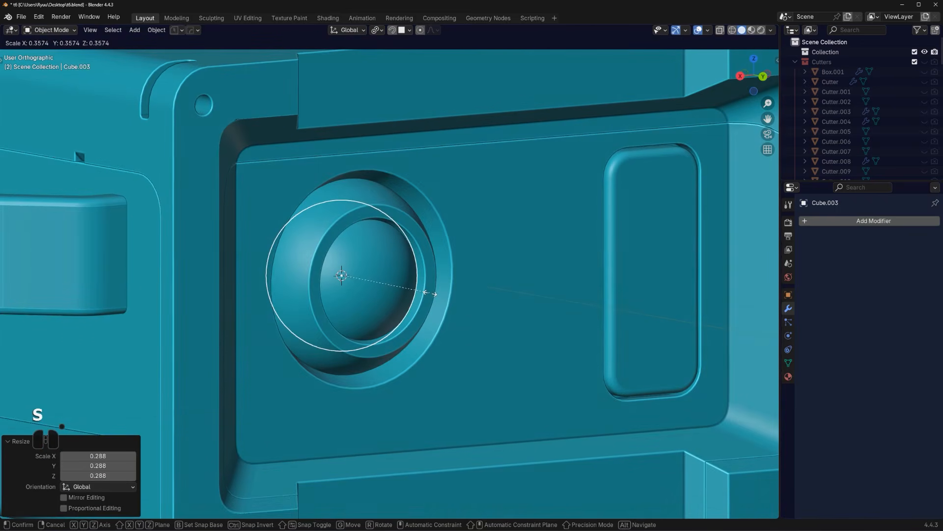
left_click(434, 294)
Move the quad sphere about 0.08 m along Y and scale it by about 0.854
key("g")
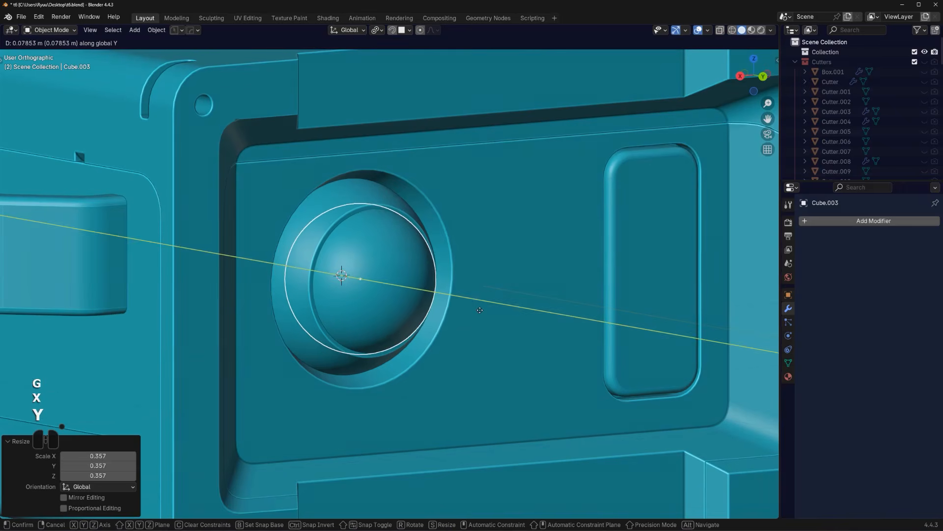
left_click(484, 310)
key("s")
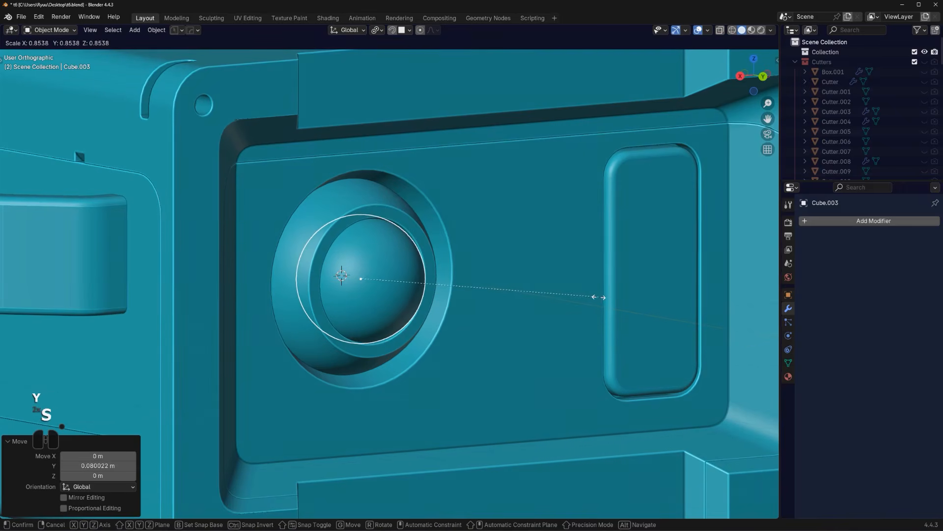
left_click(599, 297)
Bevel the inner rim loop of the lens housing sphere with 8 segments and an offset of about 0.007 m
scroll(599, 297, "down", 5)
middle_click_drag(598, 297, 477, 301)
key("KP_5")
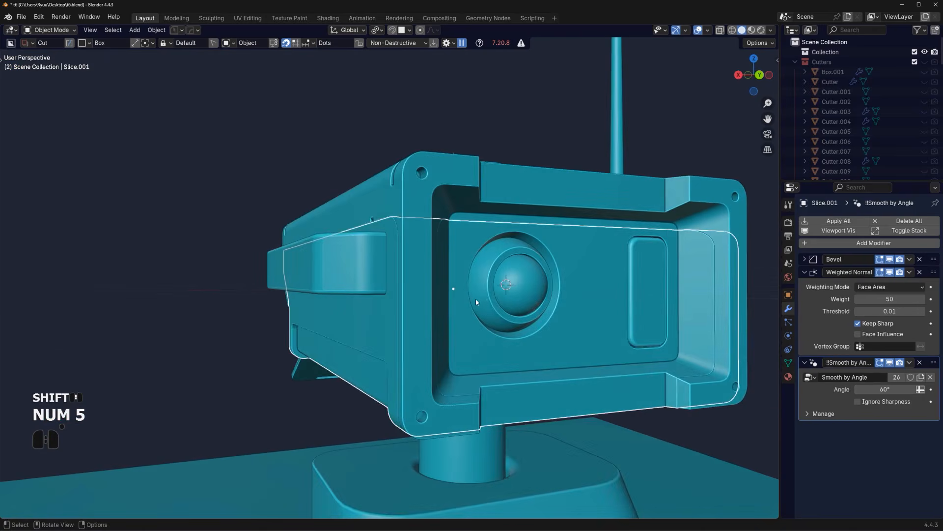
scroll(476, 302, "up", 6)
left_click(423, 265)
key("Tab")
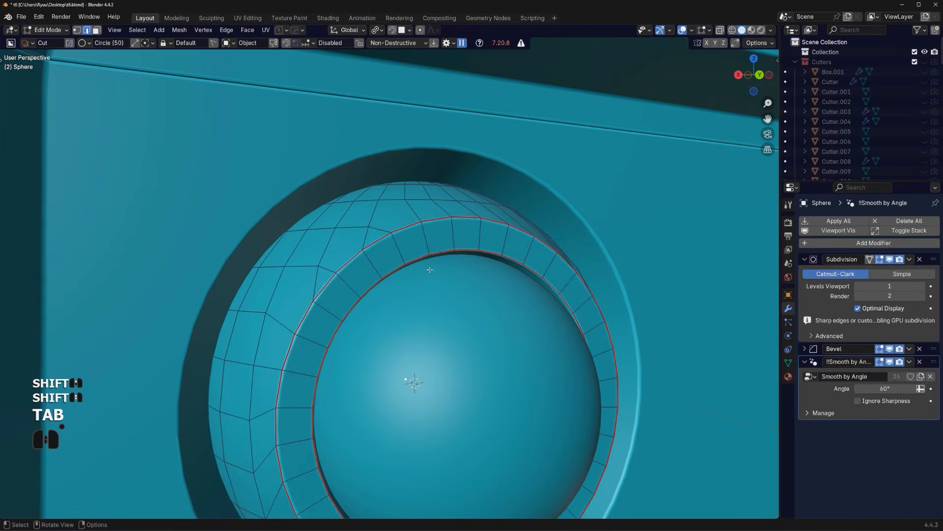
left_click(436, 253, "alt")
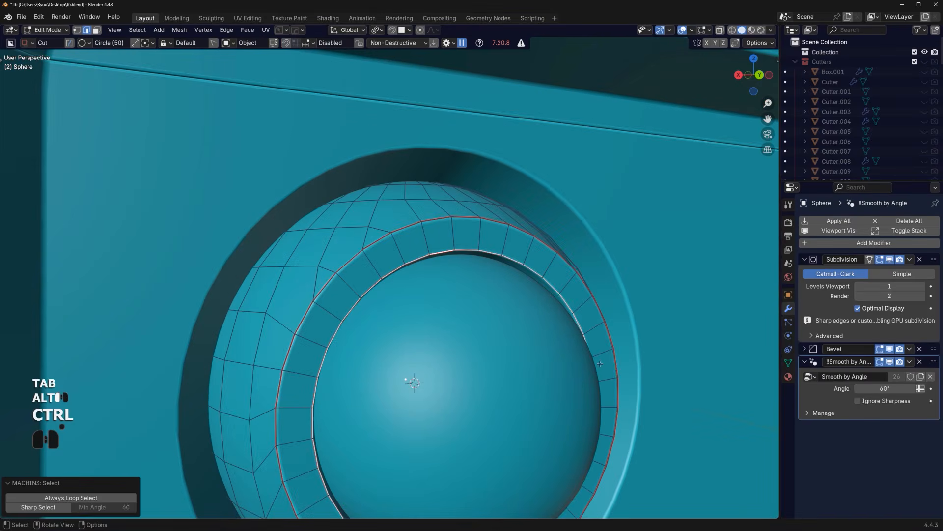
key("ctrl+b")
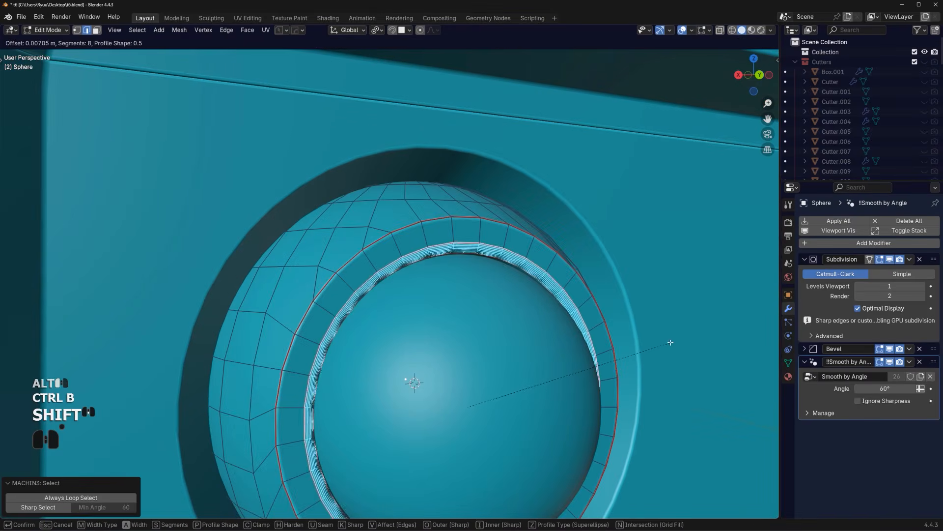
left_click(662, 335, "shift")
scroll(565, 347, "down", 3)
middle_click_drag(539, 349, 283, 196)
key("Tab")
Cut a narrow box slot about 0.101 by 0.017 and 0.03 deep near the lower end of the rounded front plate
scroll(519, 329, "down", 6)
scroll(418, 285, "down", 3)
scroll(384, 267, "up", 3)
scroll(288, 192, "up", 2)
left_click(314, 221)
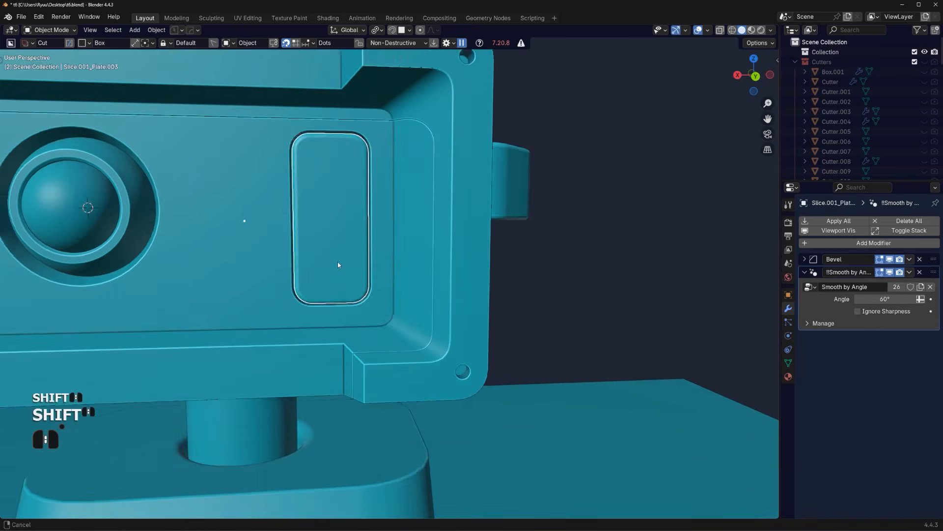
scroll(344, 246, "up", 2)
middle_click_drag(344, 246, 354, 237, "shift")
scroll(359, 245, "down", 1)
key("d")
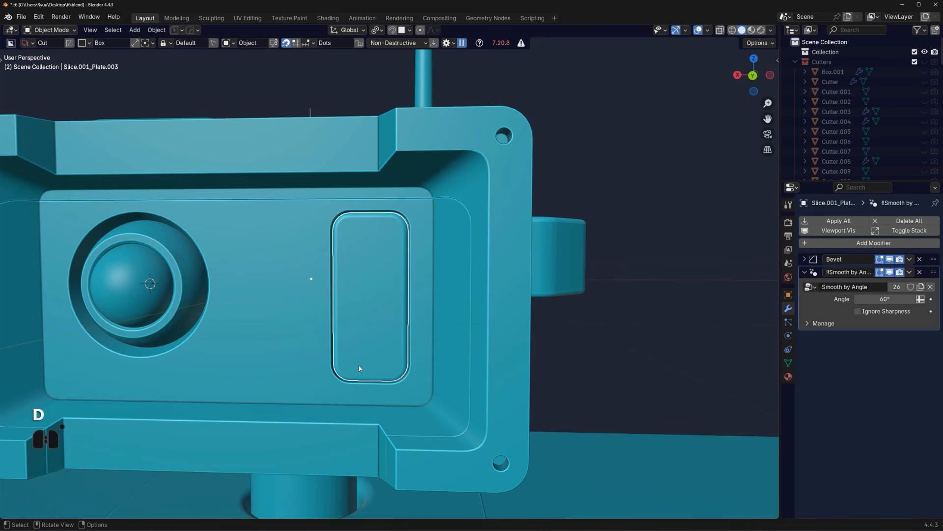
left_click_drag(363, 365, 374, 367)
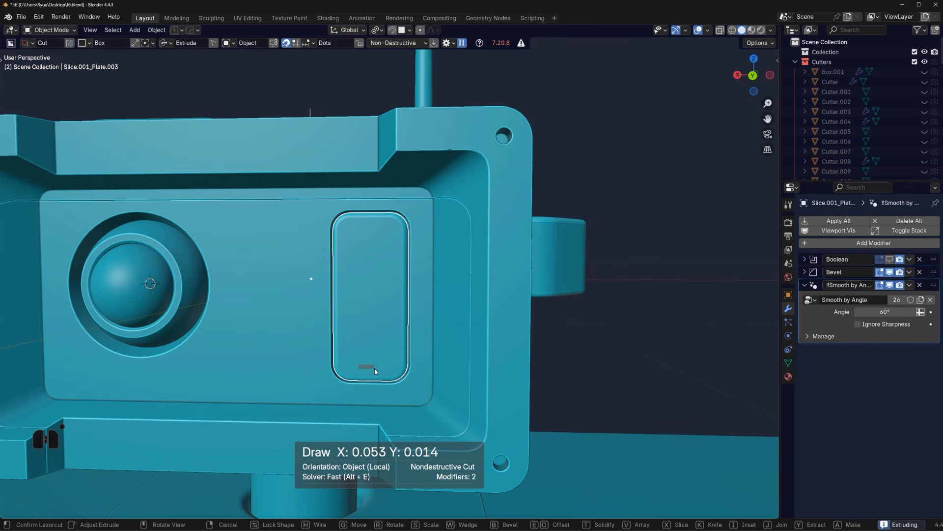
right_click(374, 367)
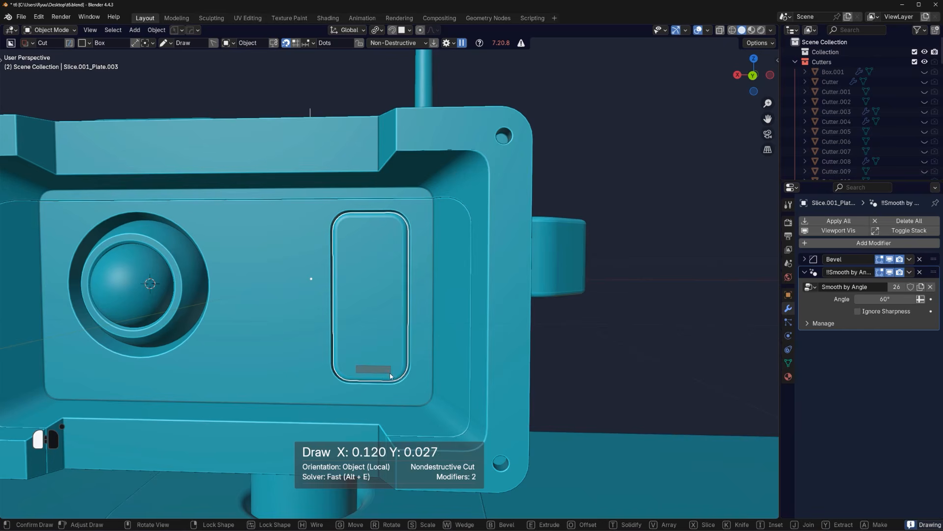
left_click_drag(386, 373, 386, 373)
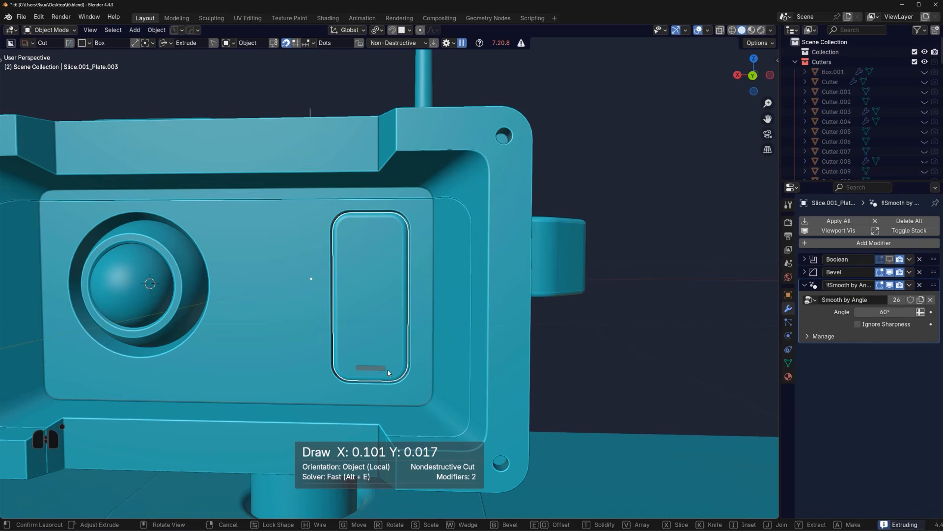
middle_click_drag(388, 370, 364, 380)
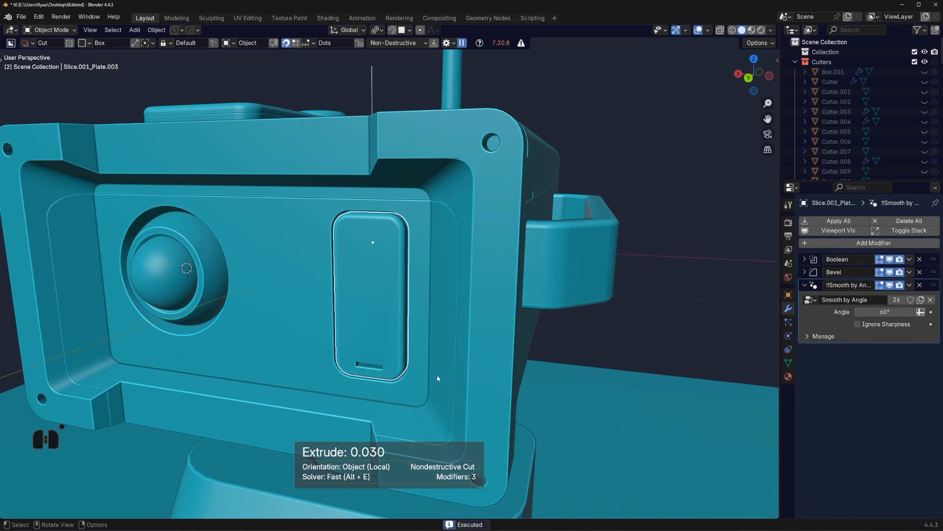
Apply the rounded plate's boolean cut with Csharp and add a Weighted Normal modifier to it
key("q")
left_click(390, 332, "ctrl")
scroll(388, 308, "down", 3)
middle_click_drag(387, 306, 431, 296)
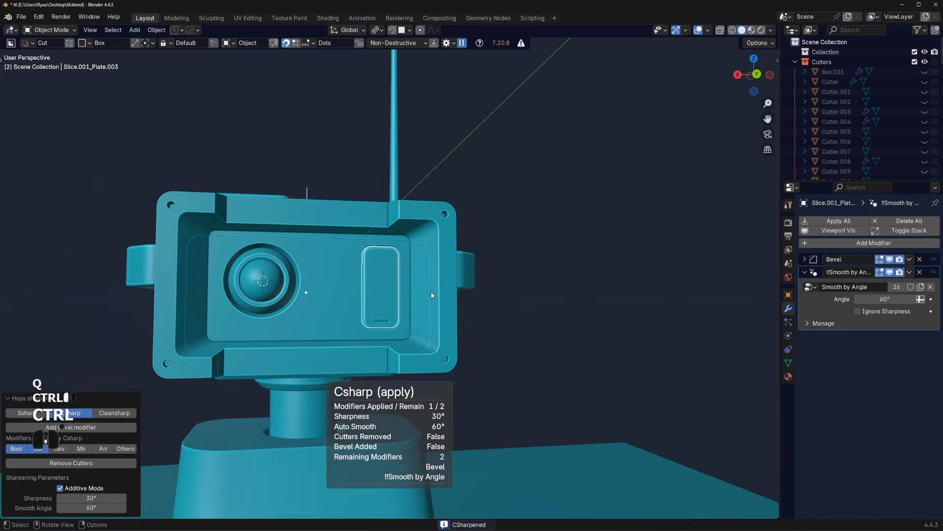
key("q")
left_click(367, 302, "alt")
Select the outer edge loop around the pedestal's top face in edit mode
scroll(349, 290, "down", 3)
middle_click_drag(338, 282, 433, 281)
mouse_move(388, 280)
middle_mouse_down("shift")
mouse_move(412, 267)
mouse_move(436, 291)
mouse_move(419, 297)
mouse_move(397, 285)
middle_mouse_up("shift")
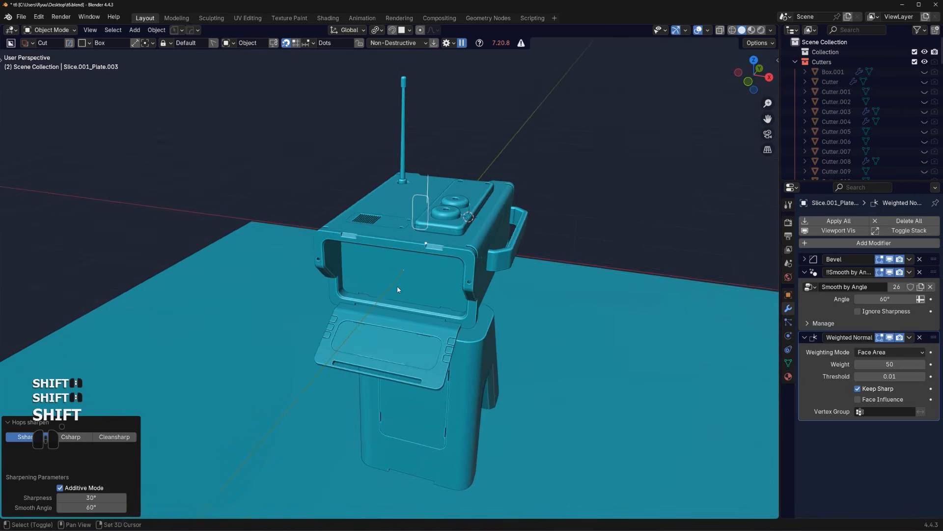
scroll(467, 287, "up", 3)
middle_click_drag(467, 286, 356, 253)
left_click(387, 328)
scroll(386, 328, "up", 4)
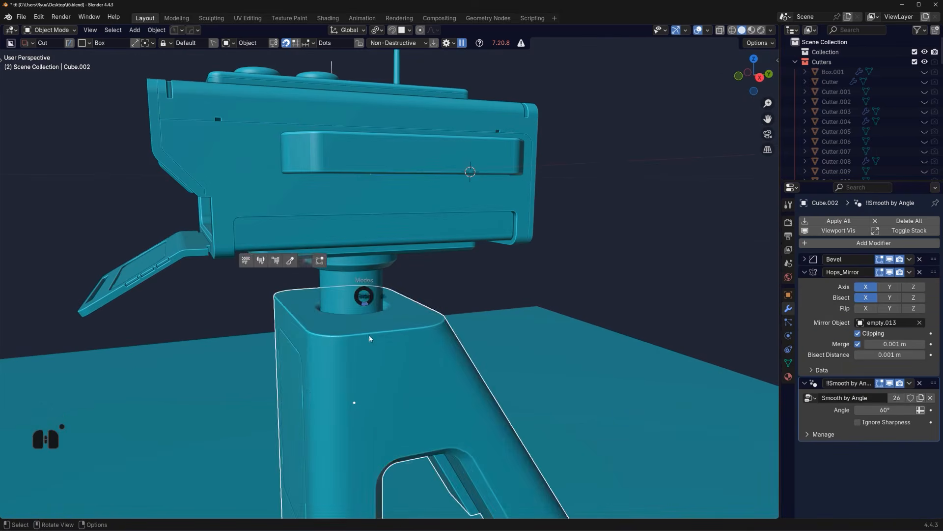
key("Tab")
left_click(468, 388, "alt")
Try a bevel of about 0.059 m on the pedestal's top edge loop and undo it
key("ctrl+b")
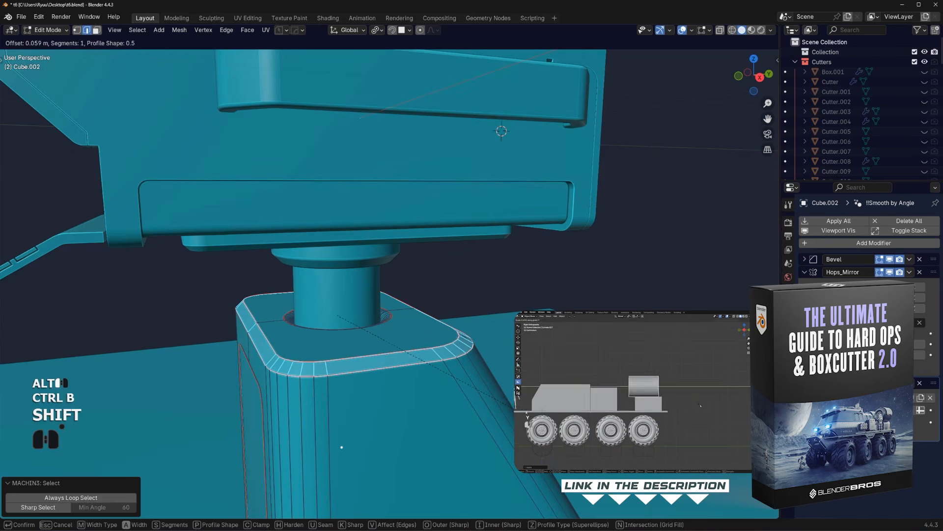
left_click(538, 422, "shift")
key("Tab")
scroll(410, 343, "down", 3)
middle_click_drag(410, 343, 432, 335)
scroll(457, 361, "down", 4)
scroll(438, 338, "up", 3)
key("ctrl+z")
key("ctrl+z")
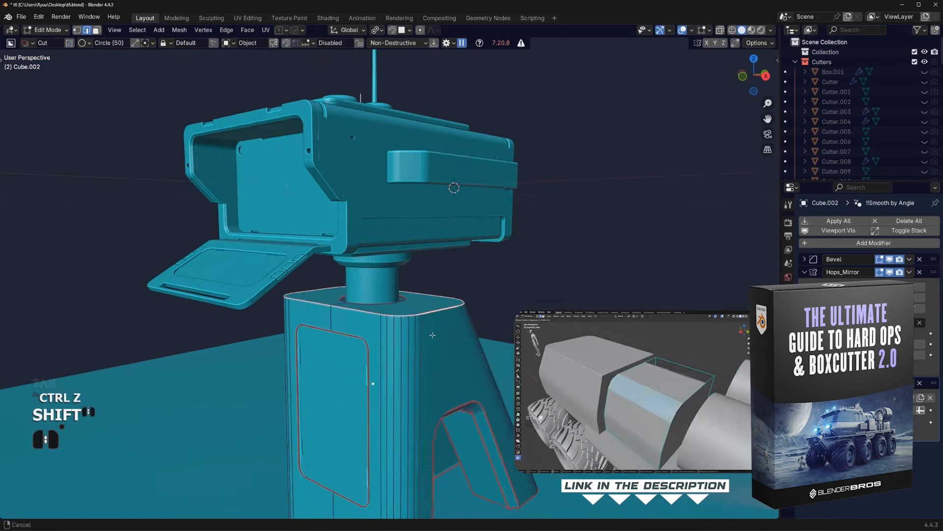
Bevel the pedestal's top edge loop with 5 segments and an offset of about 0.057 m
scroll(433, 334, "up", 3)
key("ctrl+b")
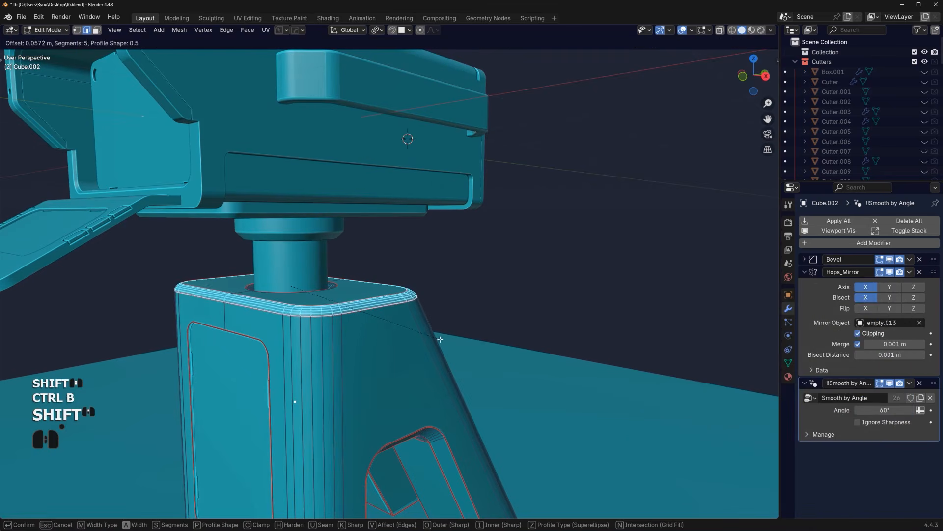
left_click(441, 339, "shift")
key("Tab")
scroll(403, 259, "down", 4)
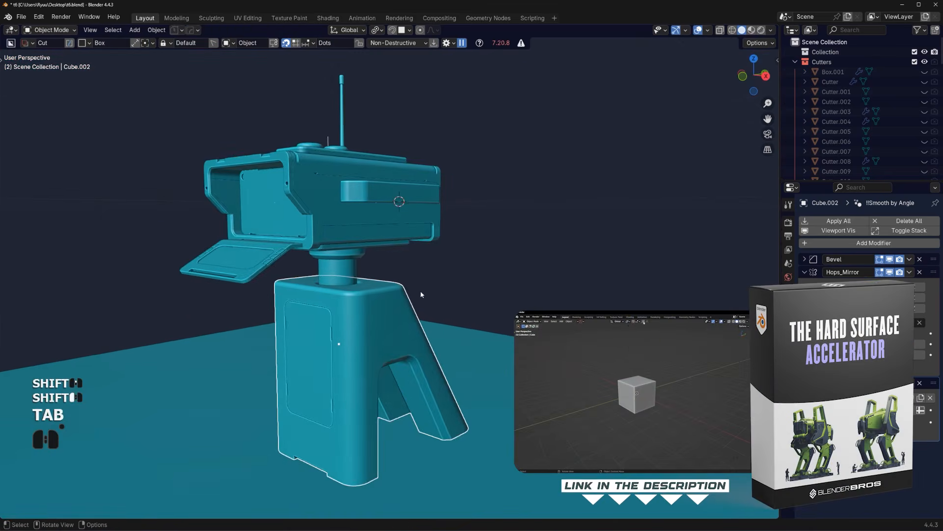
Add a Weighted Normal modifier to the pedestal through the HardOps Sharpen operation
middle_click_drag(421, 294, 357, 312)
key("q")
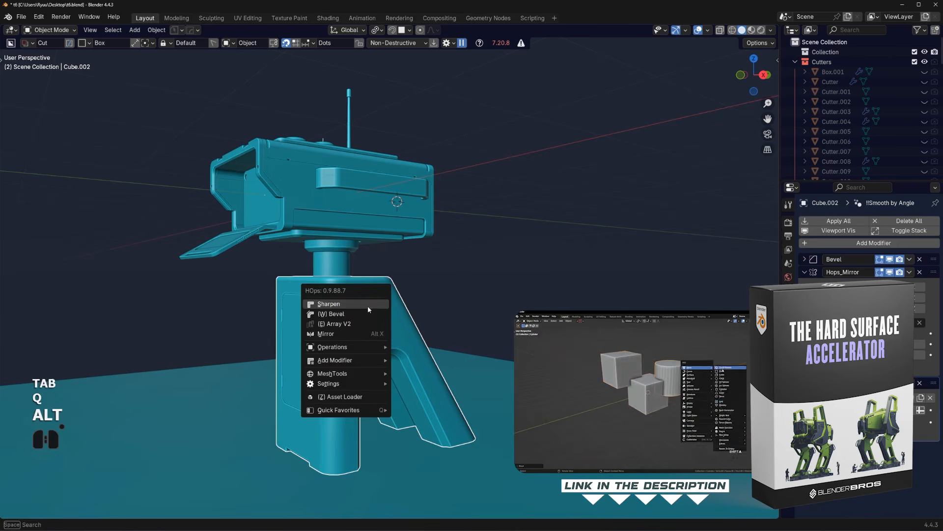
left_click(368, 305, "alt")
Bevel the edge path around the pedestal's arched leg cutout with a single segment and an offset of about 0.08 m
middle_click_drag(428, 296, 401, 322)
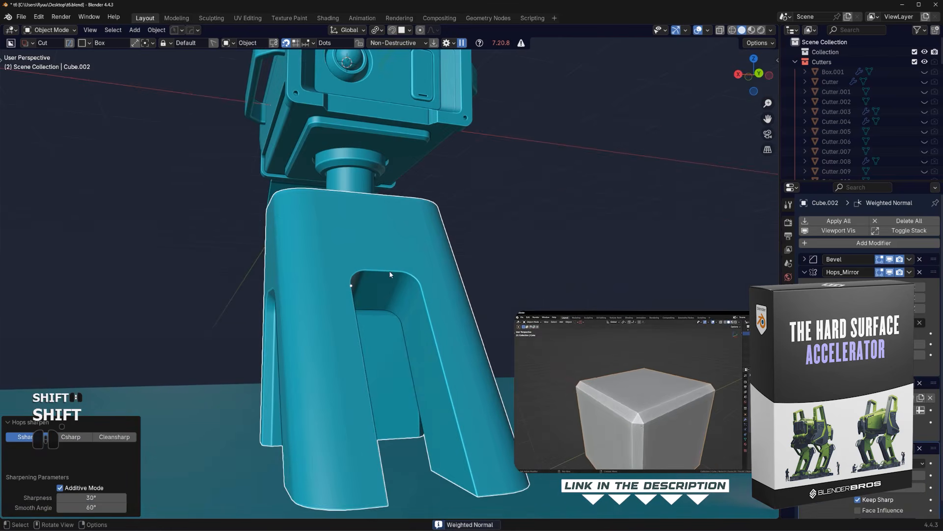
key("Tab")
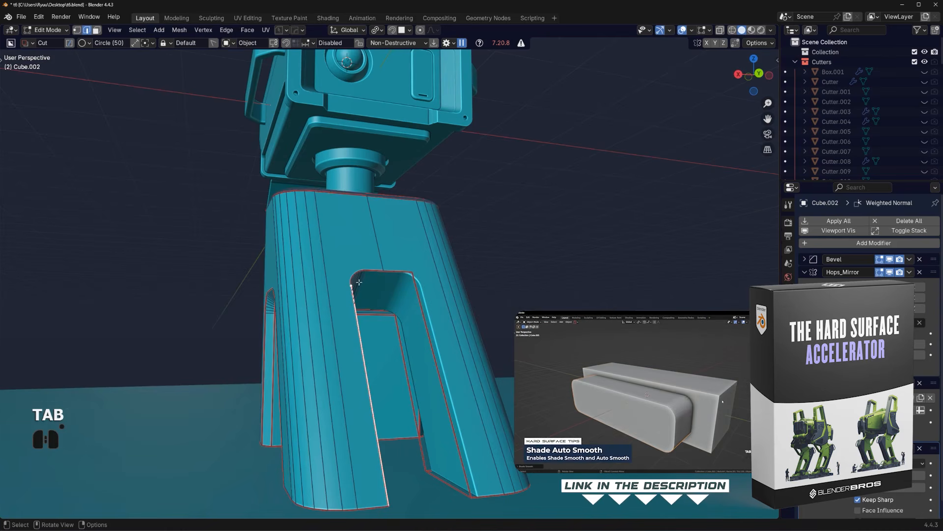
left_click(359, 282, "ctrl")
key("ctrl+b")
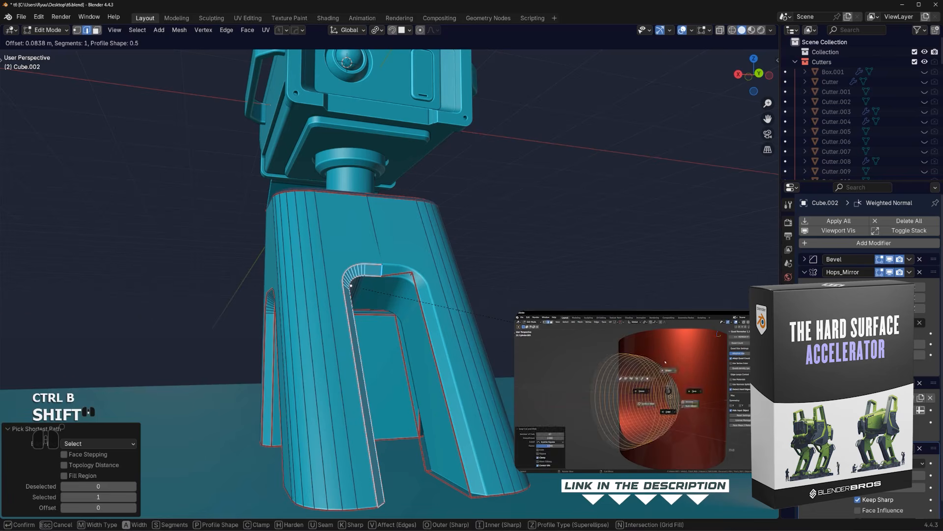
left_click(541, 329, "shift")
key("Tab")
Cut a small circular hole 0.030 deep near the corner of the raised plate under the case with BoxCutter
scroll(406, 289, "down", 3)
middle_click_drag(406, 288, 656, 298)
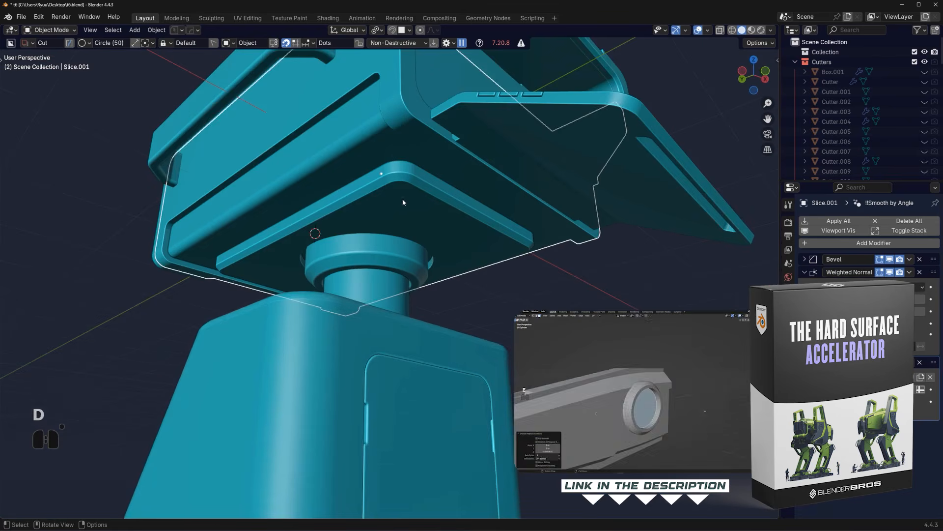
scroll(402, 202, "up", 3)
left_click_drag(403, 155, 419, 156)
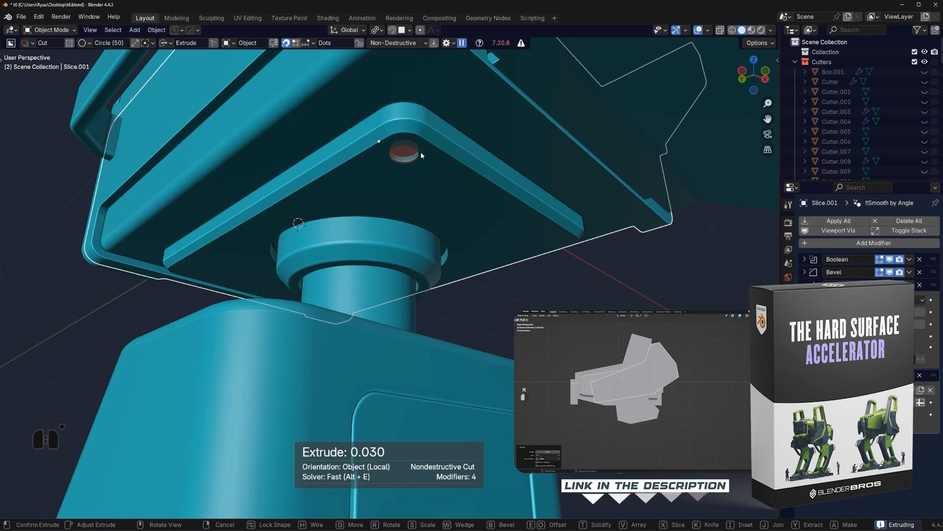
left_click(421, 154, "shift")
scroll(423, 162, "down", 3)
middle_click_drag(423, 189, 456, 190)
Try to mirror the circular hole cutter across X about the 3D cursor
key("alt+x")
left_click(348, 251, "shift")
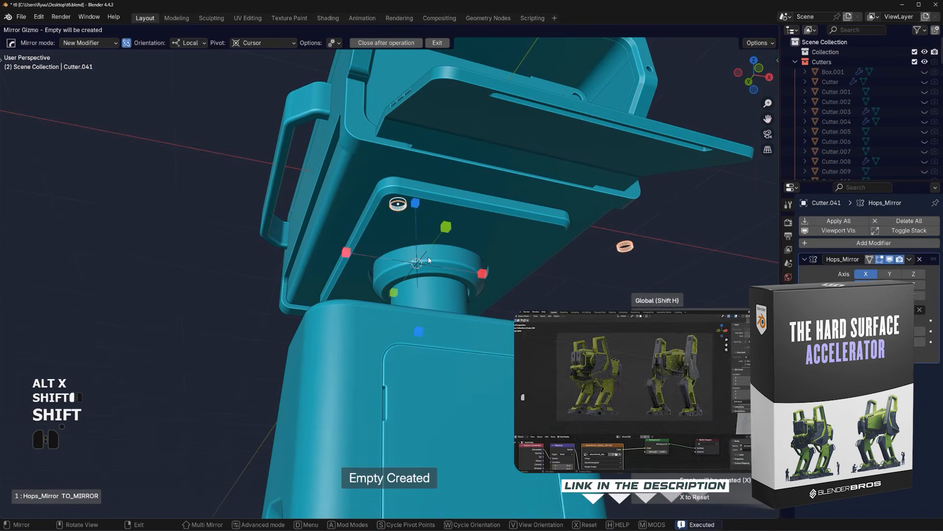
key("ctrl+z")
right_click(602, 264)
Snap the 3D cursor to the selected neck piece and mirror the circular hole cutter across X about it
middle_click_drag(578, 265, 510, 271)
left_click(502, 298)
key("shift+s")
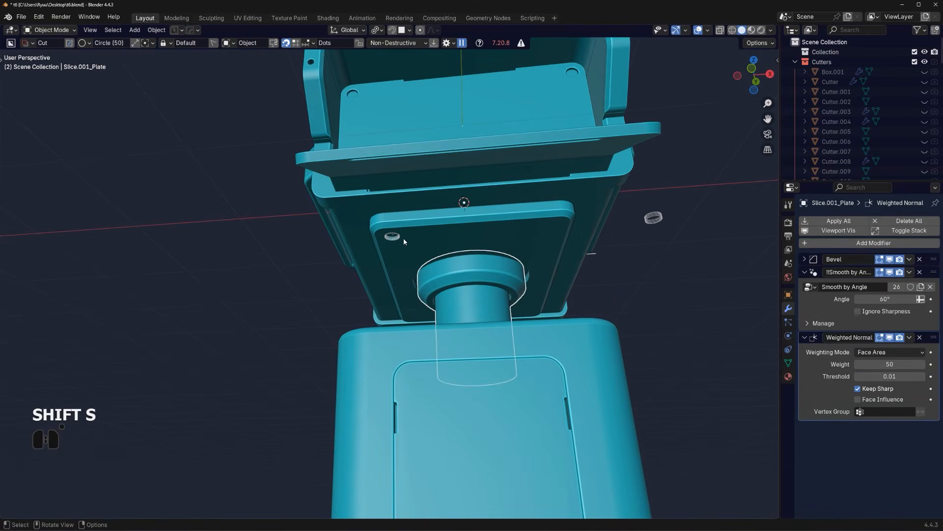
left_click(400, 237)
key("alt+x")
left_click(392, 208)
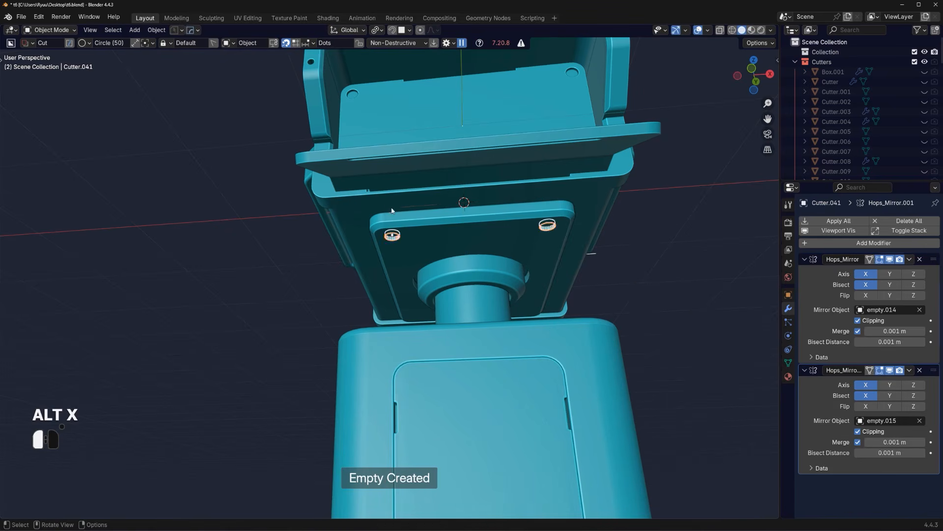
Duplicate the hole cutter's mesh in edit mode about 1.6 m along Y to the opposite end of the plate
middle_click_drag(689, 263, 685, 296)
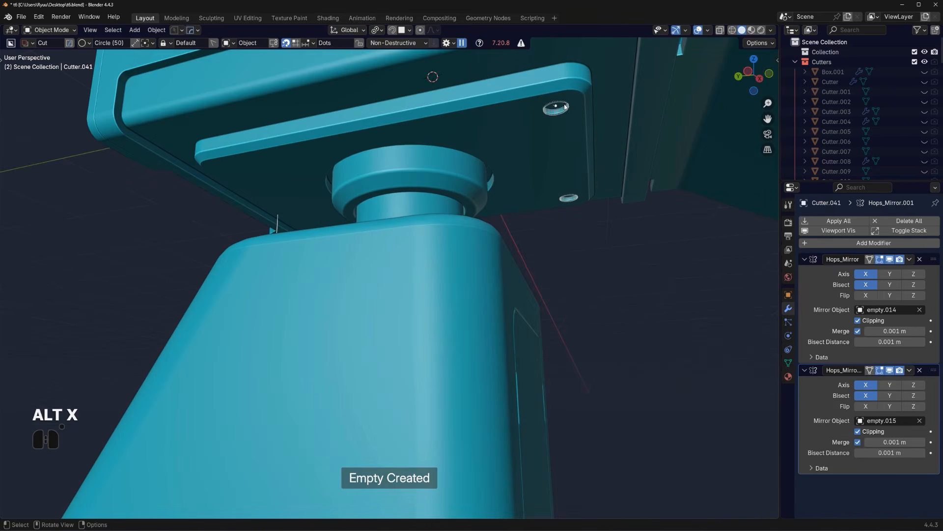
key("Tab")
scroll(596, 206, "down", 2)
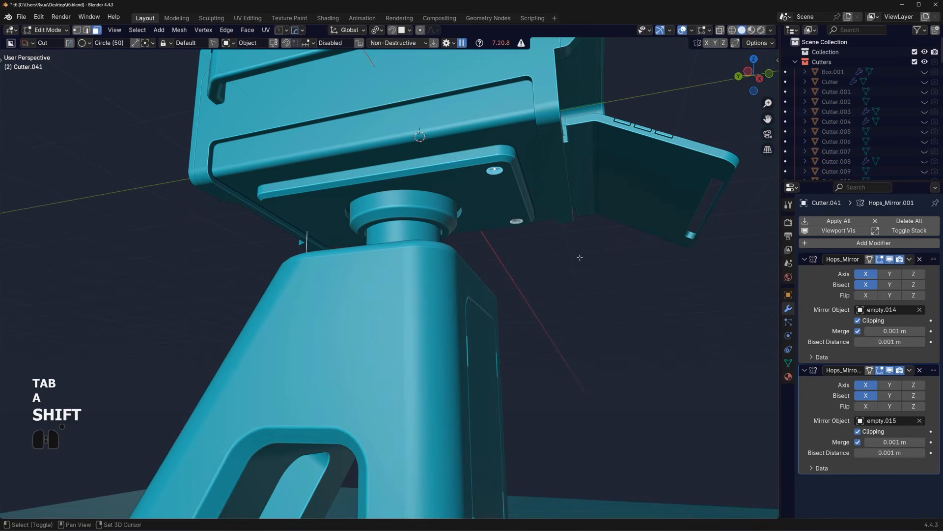
key("shift+d")
key("y")
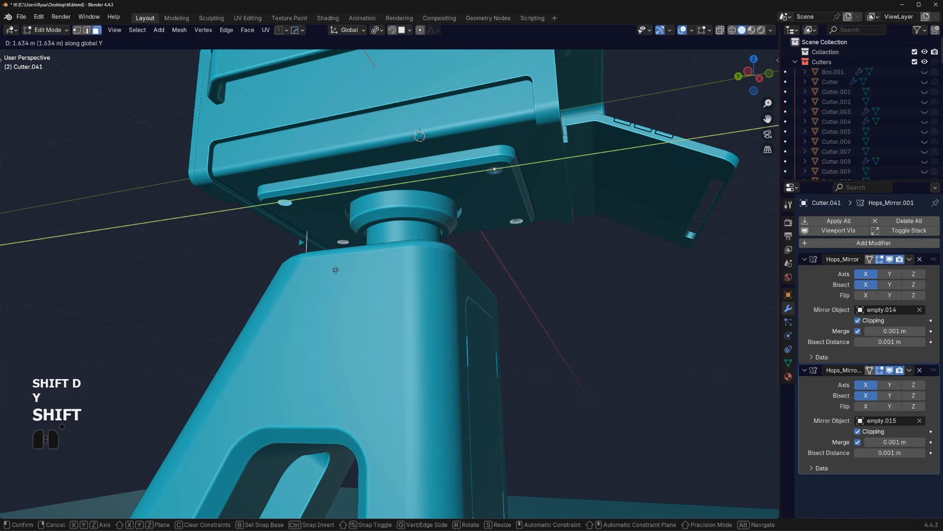
left_click(305, 272, "shift")
key("Tab")
Hide the Cutters collection
scroll(388, 272, "down", 4)
key("shift+apostrophe")
scroll(461, 227, "up", 5)
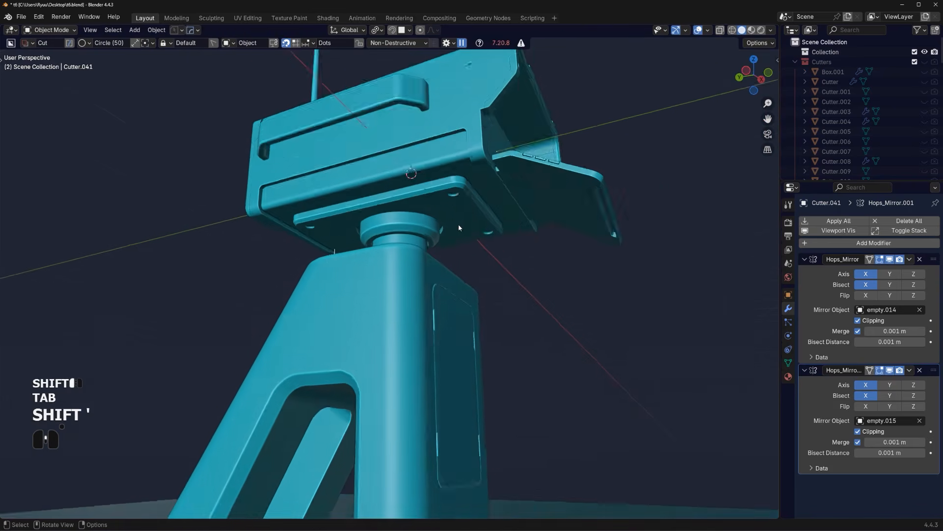
Examine the case, fold-down panel and pedestal from several angles
middle_click_drag(461, 227, 385, 316)
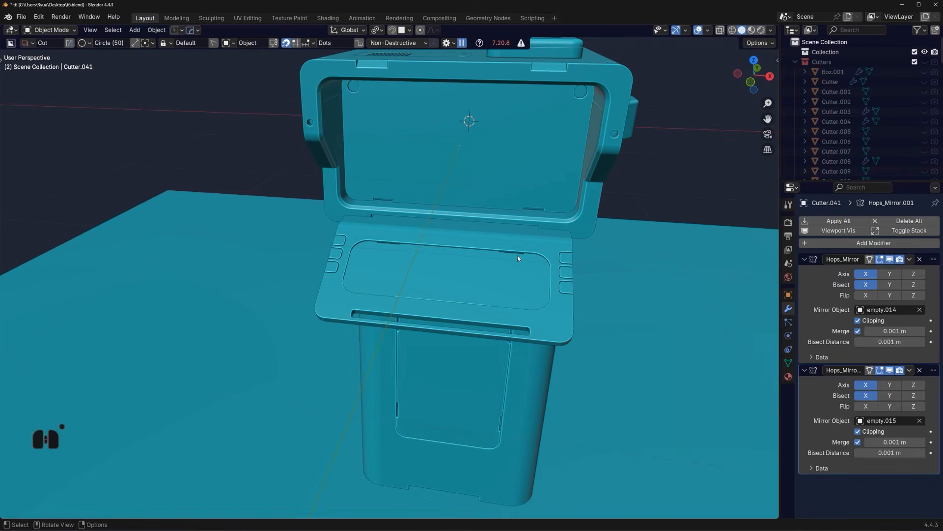
middle_click_drag(637, 239, 495, 274)
left_click(493, 228)
middle_click_drag(493, 229, 432, 246)
scroll(459, 290, "up", 2)
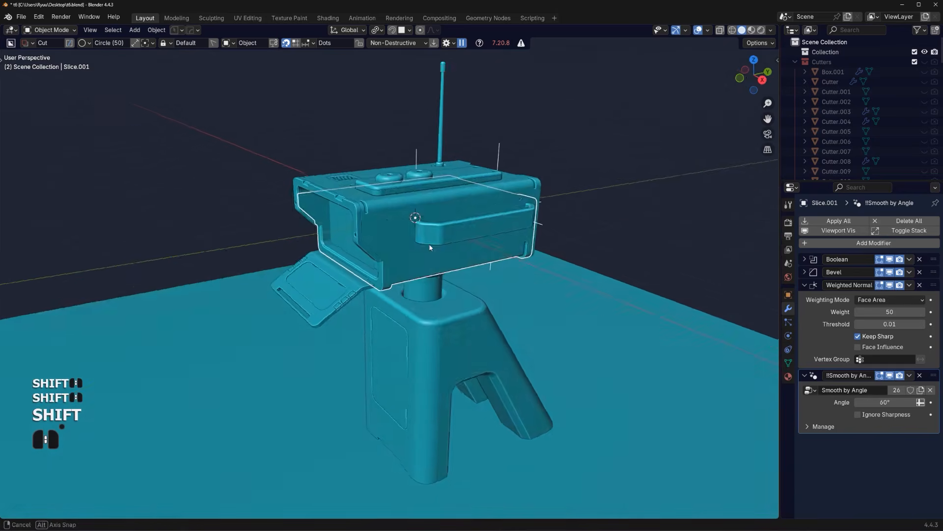
middle_click_drag(432, 246, 464, 249)
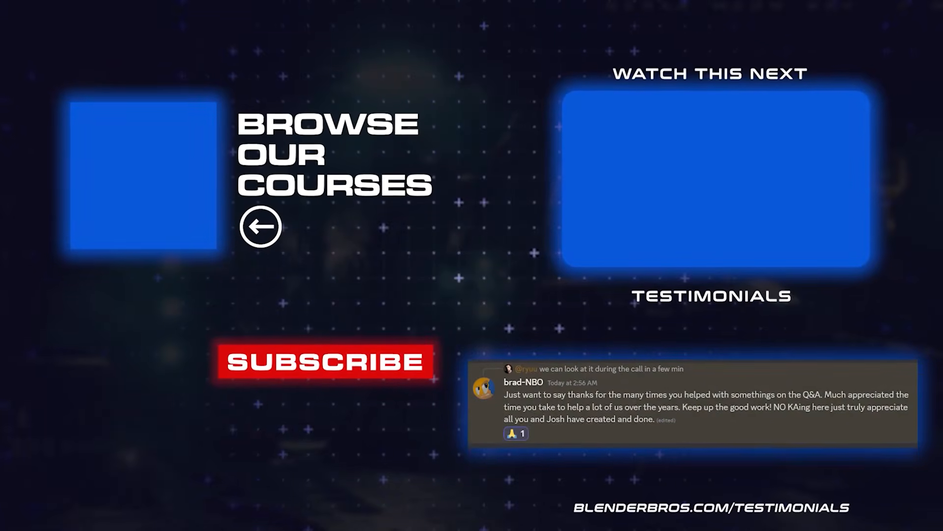